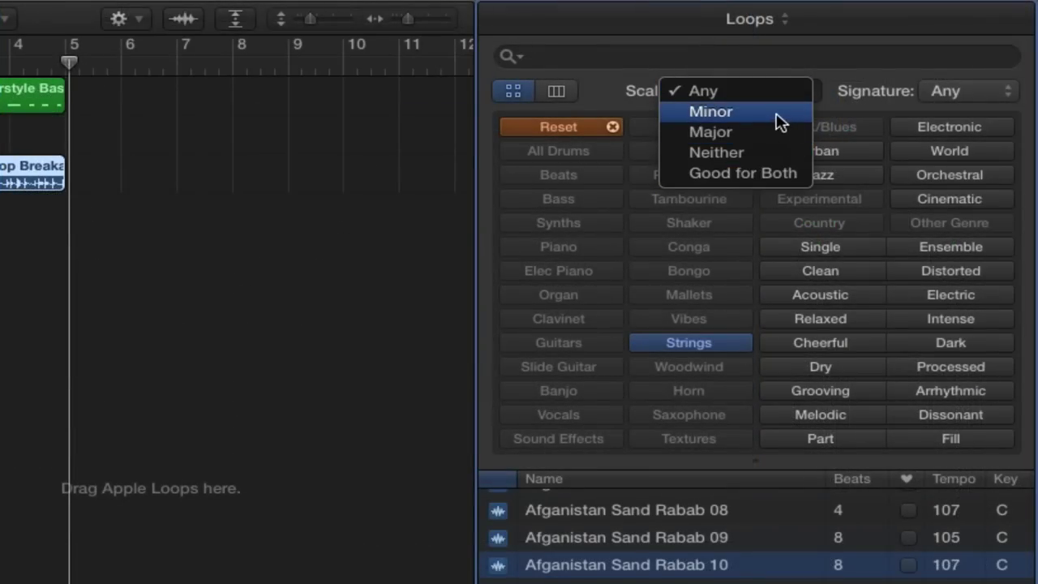
Record a bass line of F and G notes across the first two bars of the Liverpool Bass track.
key(f)
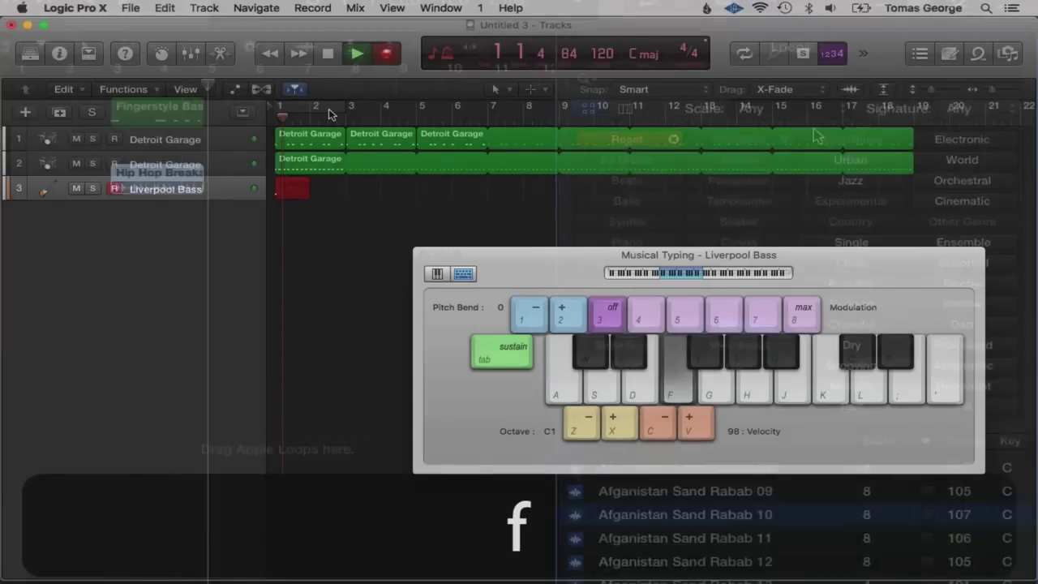
key(g)
key(f)
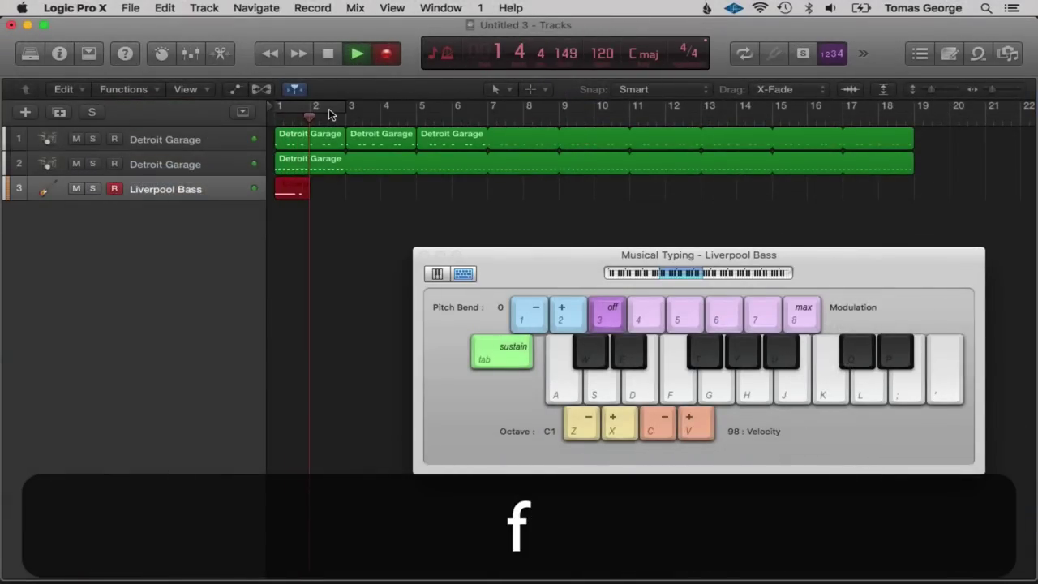
key(f)
key(g)
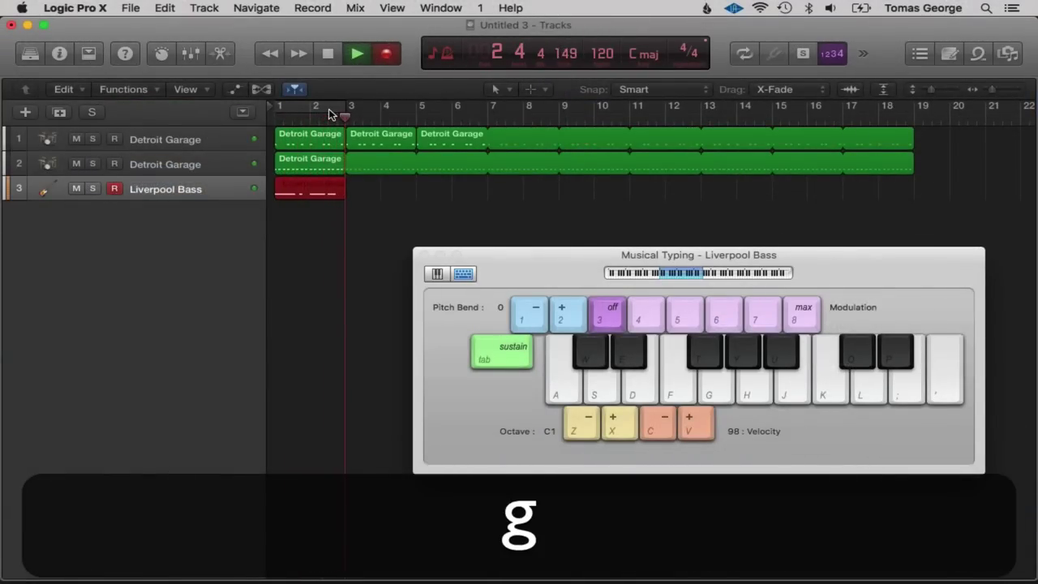
key(space)
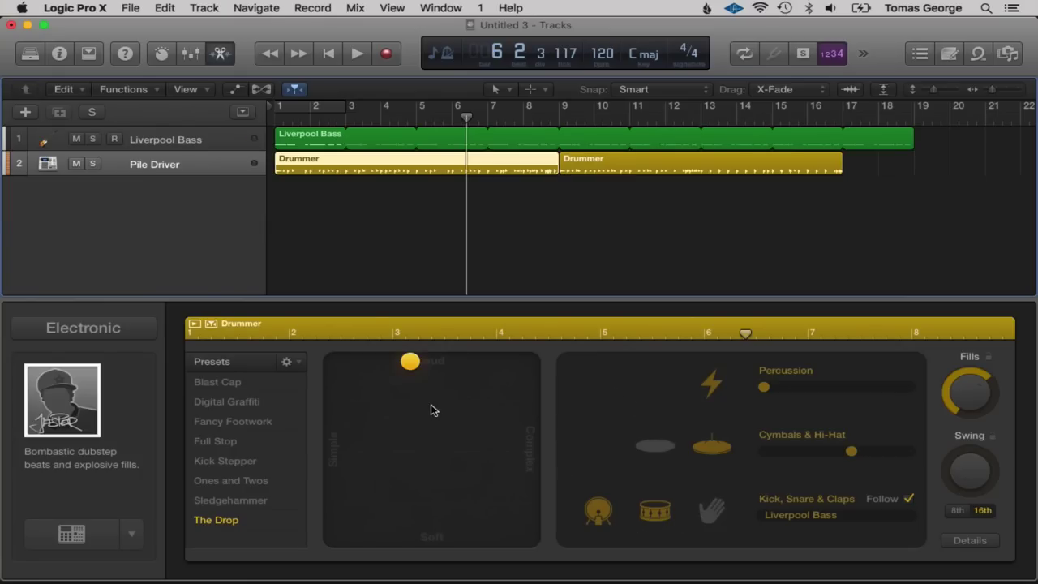
Open the genre choices for the Electronic drummer on the Pile Driver track.
click(110, 330)
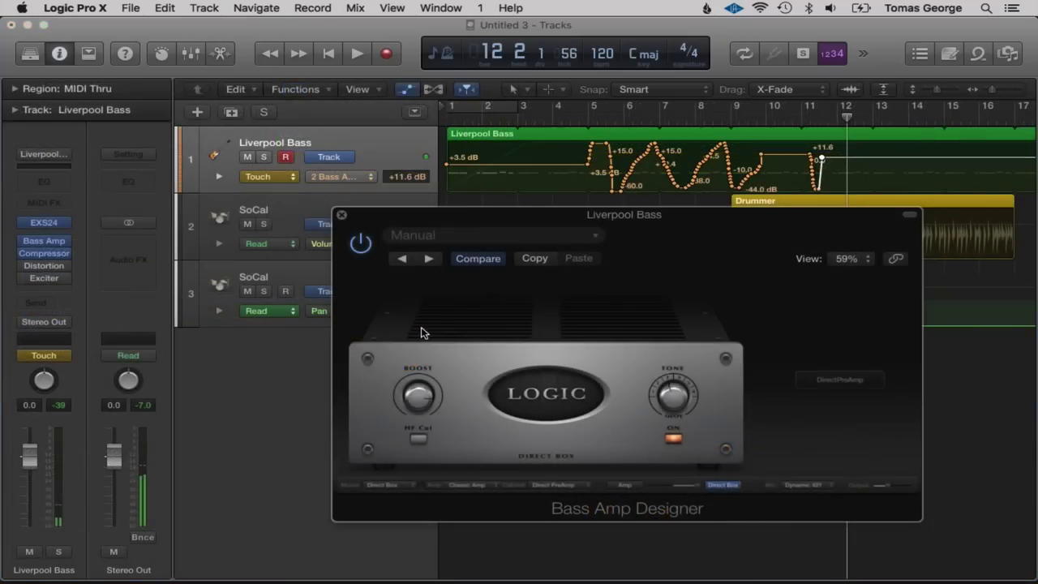
Play back the automated Liverpool Bass track with Bass Amp Designer open.
key(space)
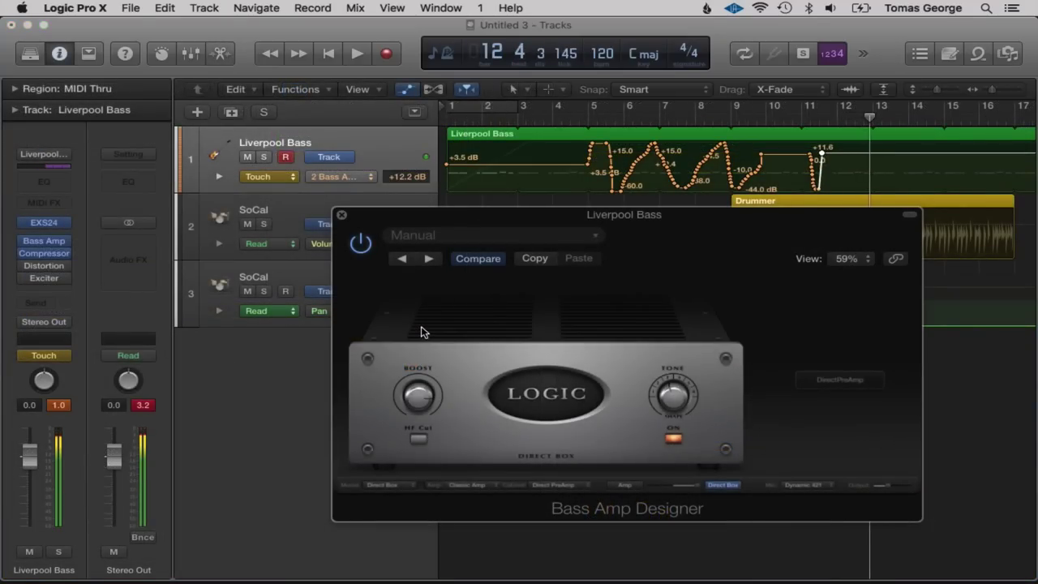
key(space)
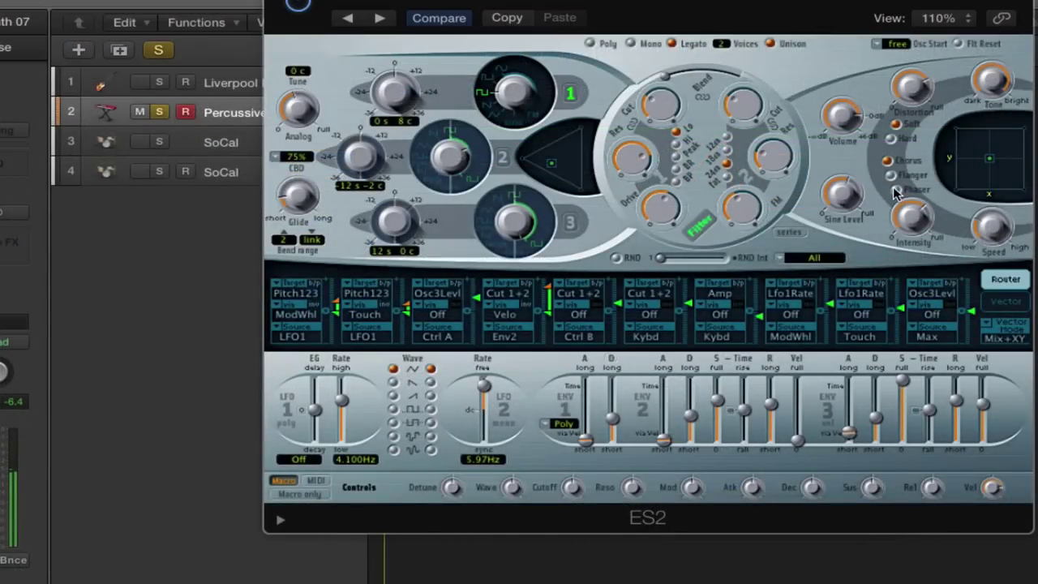
Switch the ES2 synth's modulation effect to Phaser.
click(895, 190)
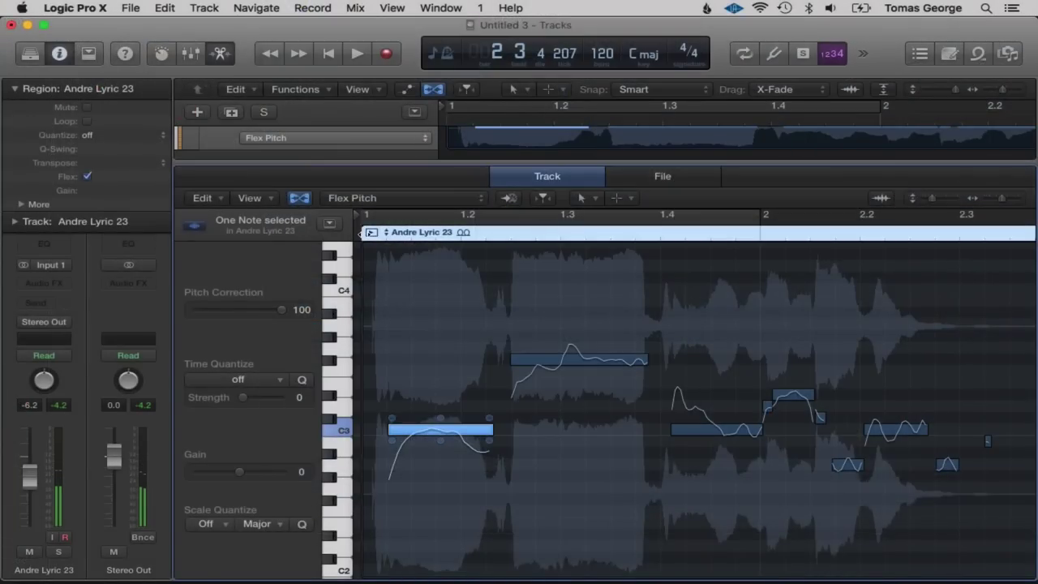
Listen to the start of the vocal region and lower its second note to C3 with Flex Pitch.
key(space)
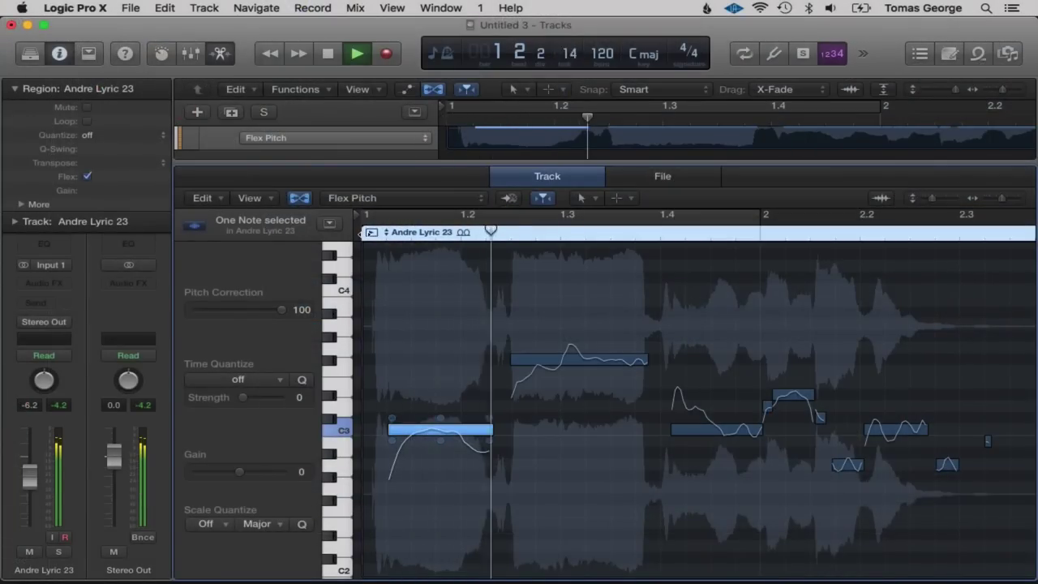
key(space)
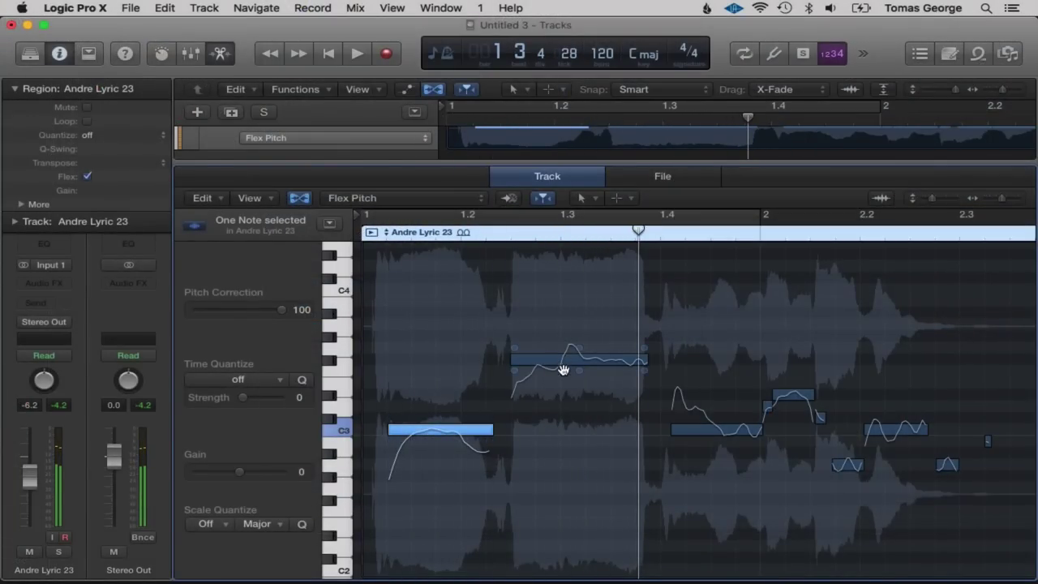
drag(563, 364, 557, 431)
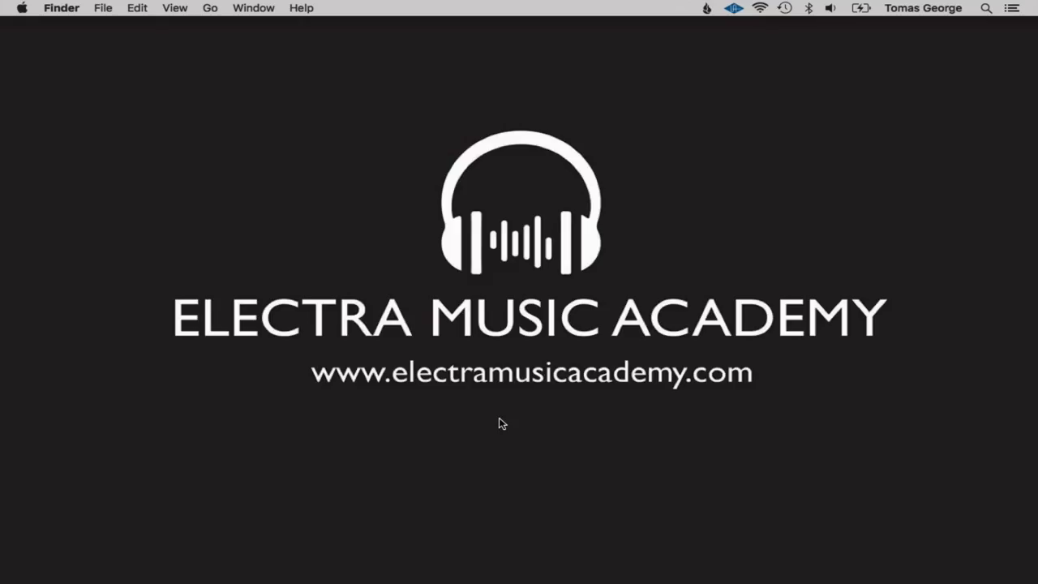
Find Logic Pro X in the Finder's Applications folder and add it to the Dock.
click(235, 567)
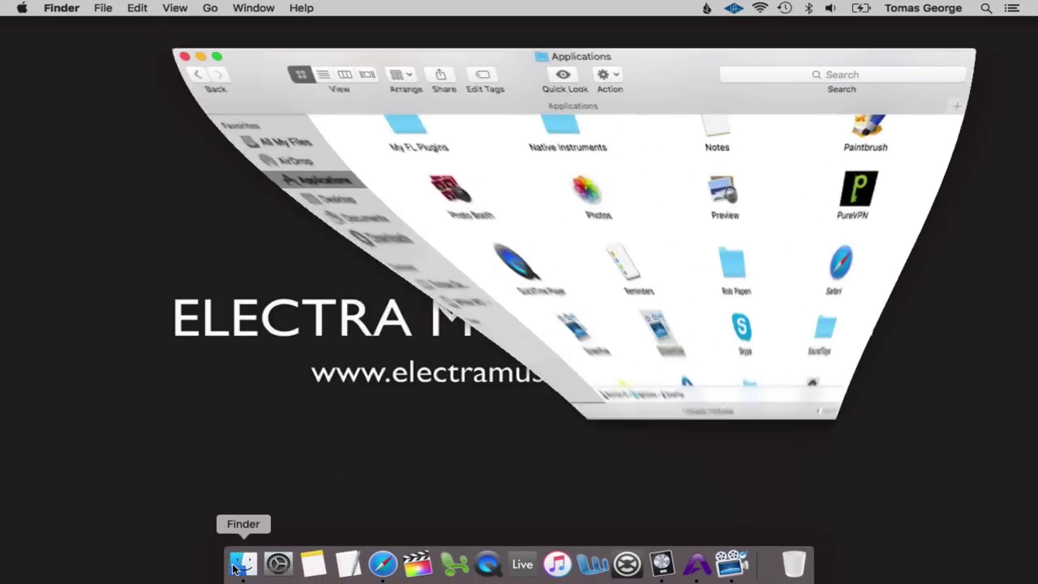
scroll(427, 251, up, 2)
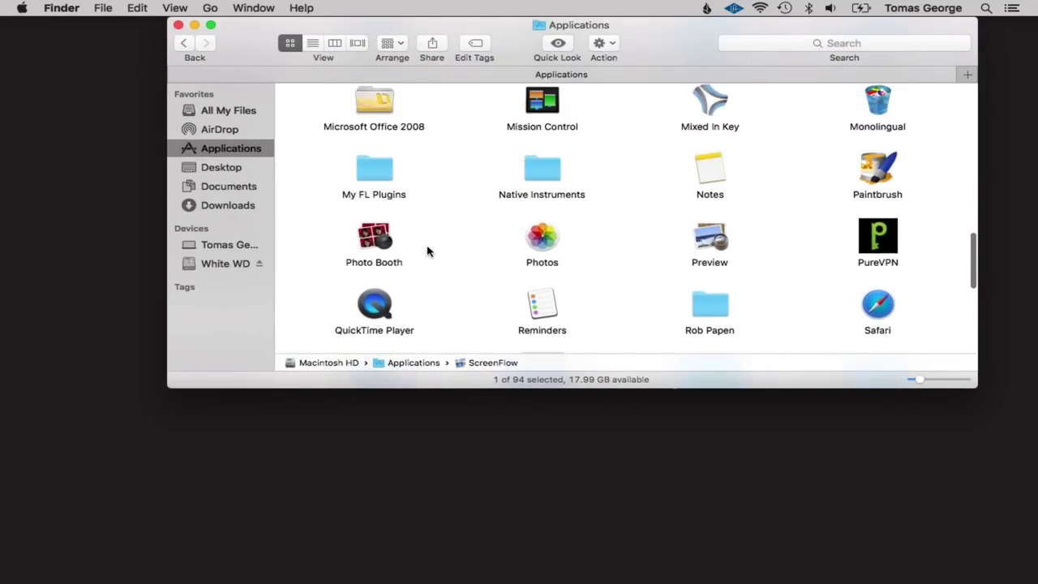
scroll(427, 252, down, 5)
scroll(428, 251, up, 6)
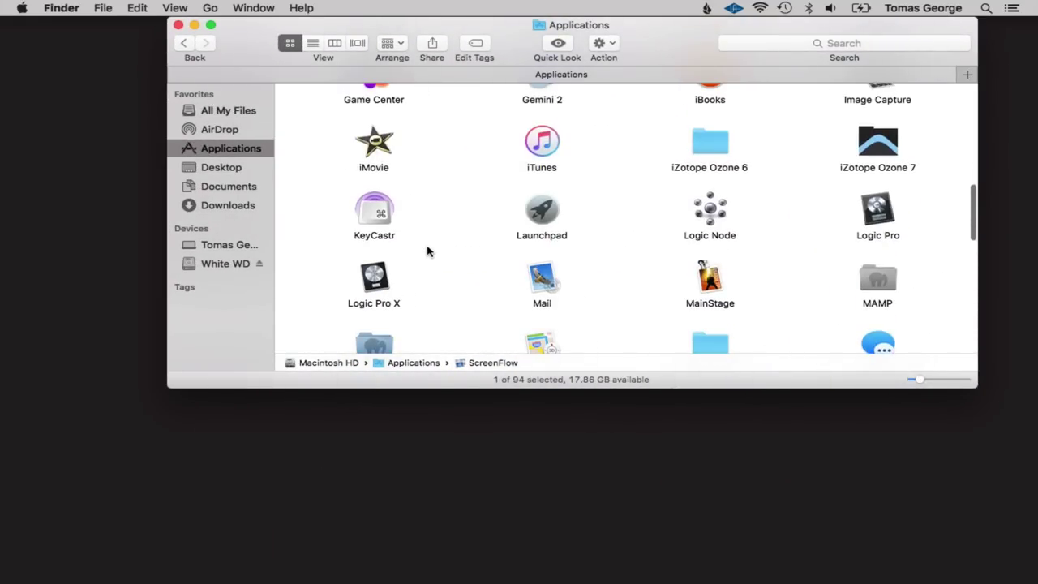
scroll(428, 252, up, 2)
scroll(428, 251, down, 5)
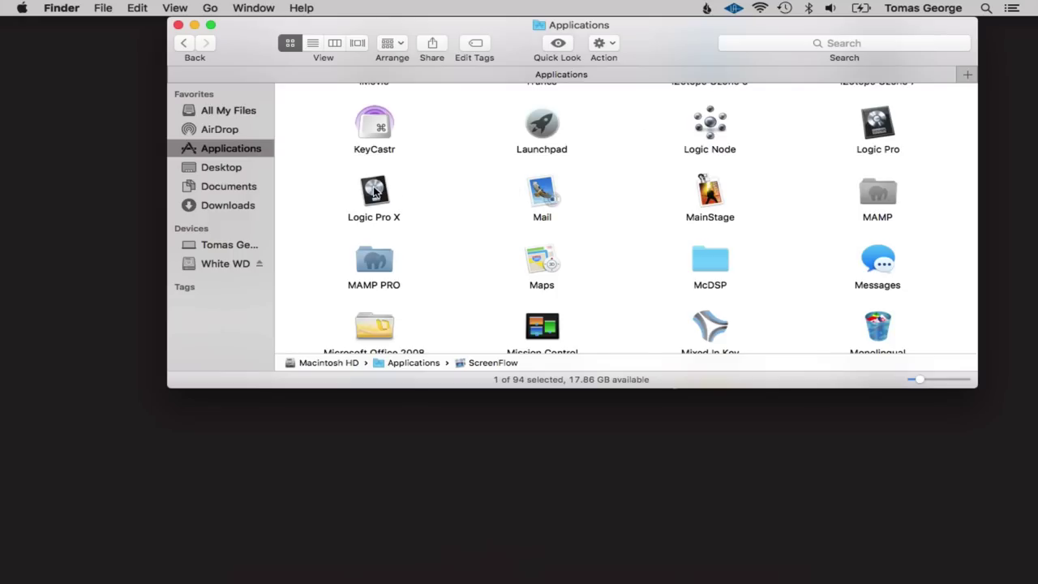
drag(374, 191, 677, 570)
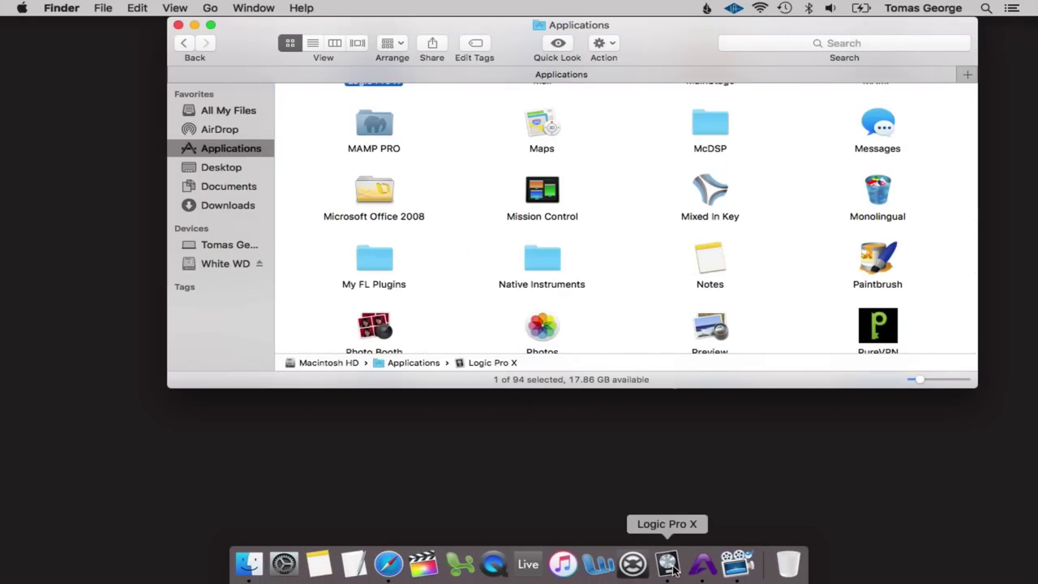
Switch to Logic Pro X and start a new project from a template.
click(672, 566)
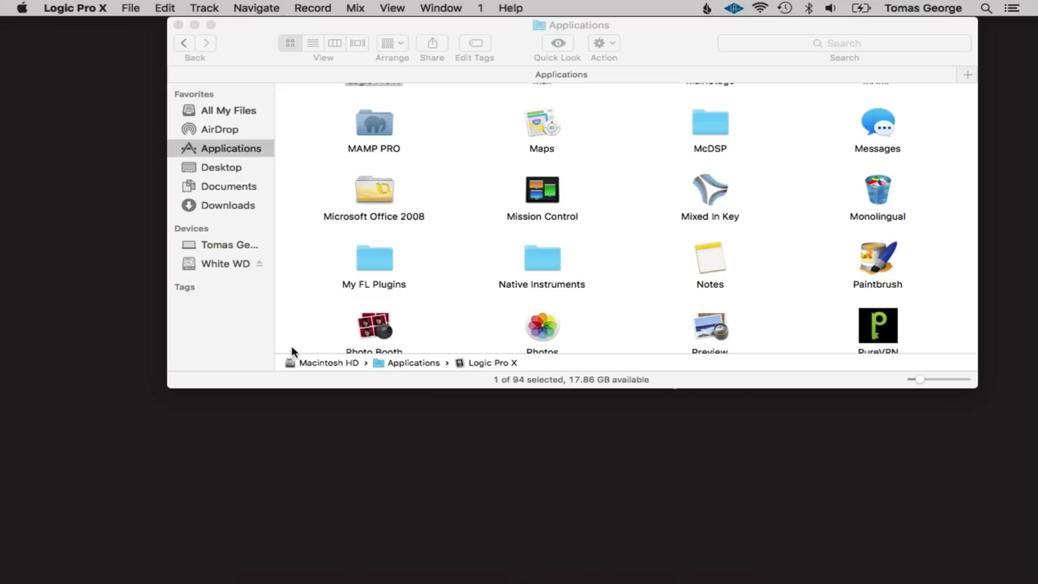
mouse_move(694, 579)
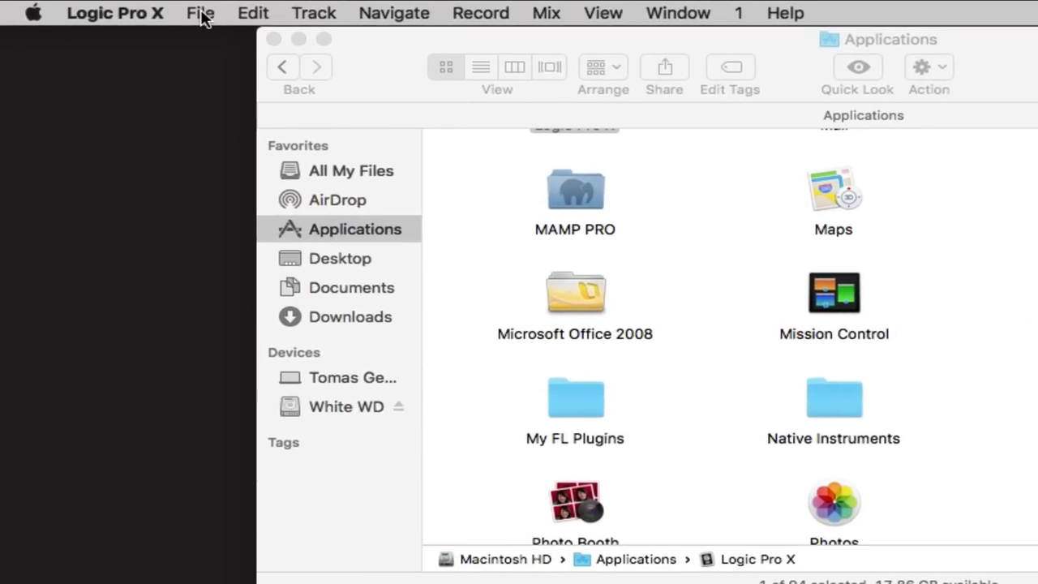
click(200, 13)
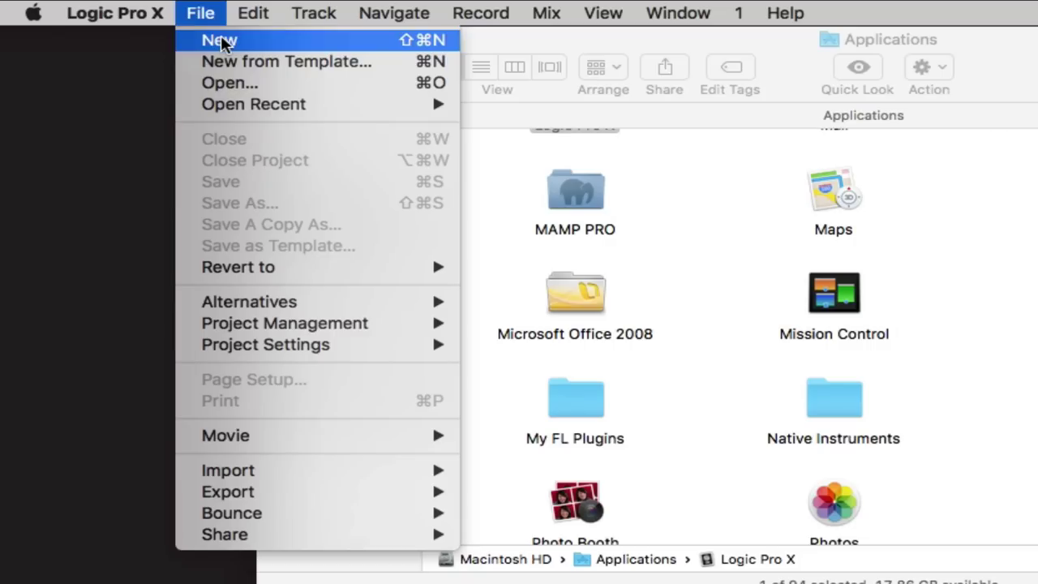
mouse_move(300, 105)
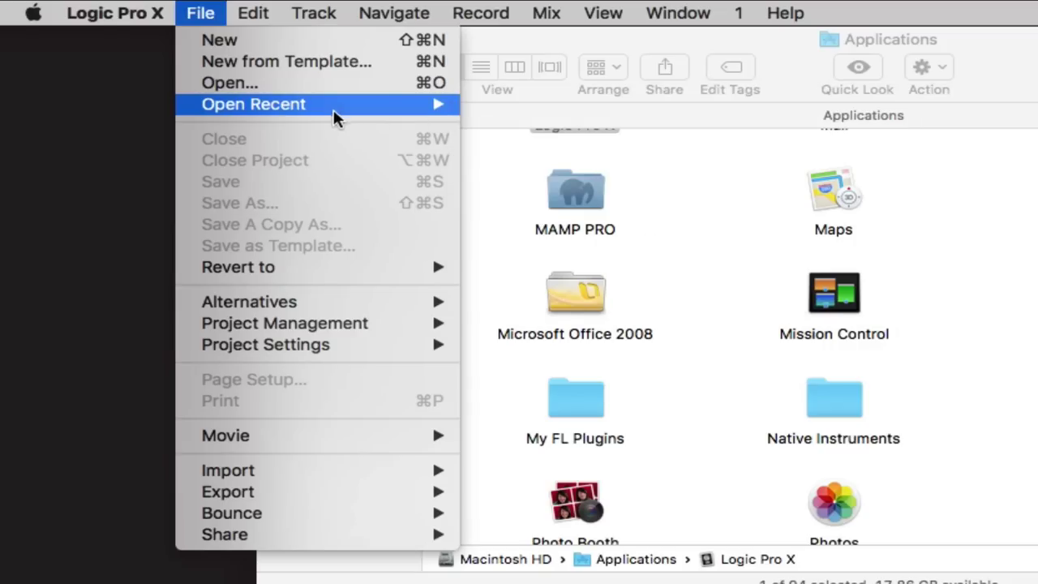
click(345, 61)
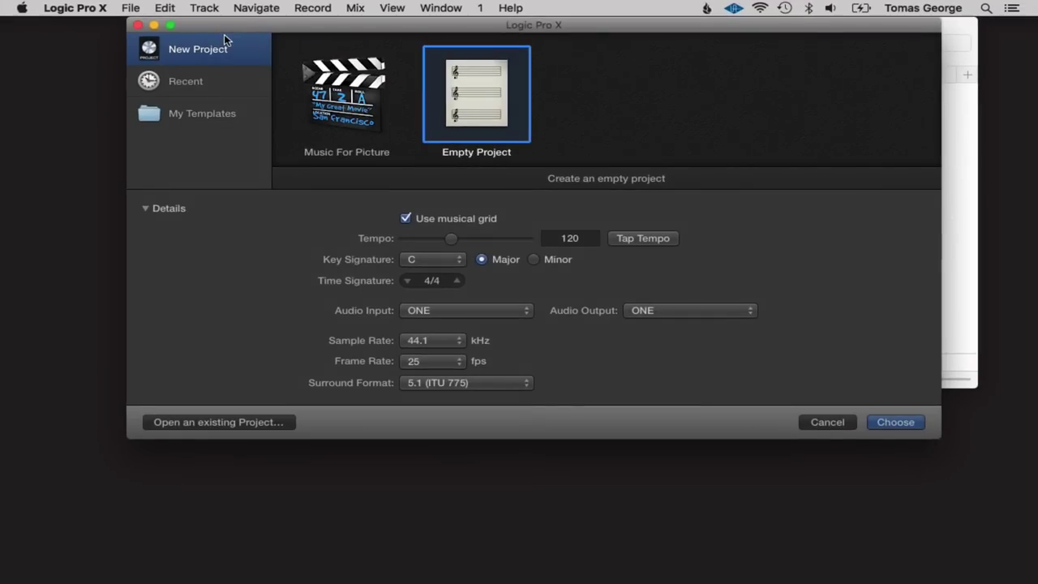
Look through the available project templates and the audio input devices offered for the empty project.
scroll(576, 128, down, 3)
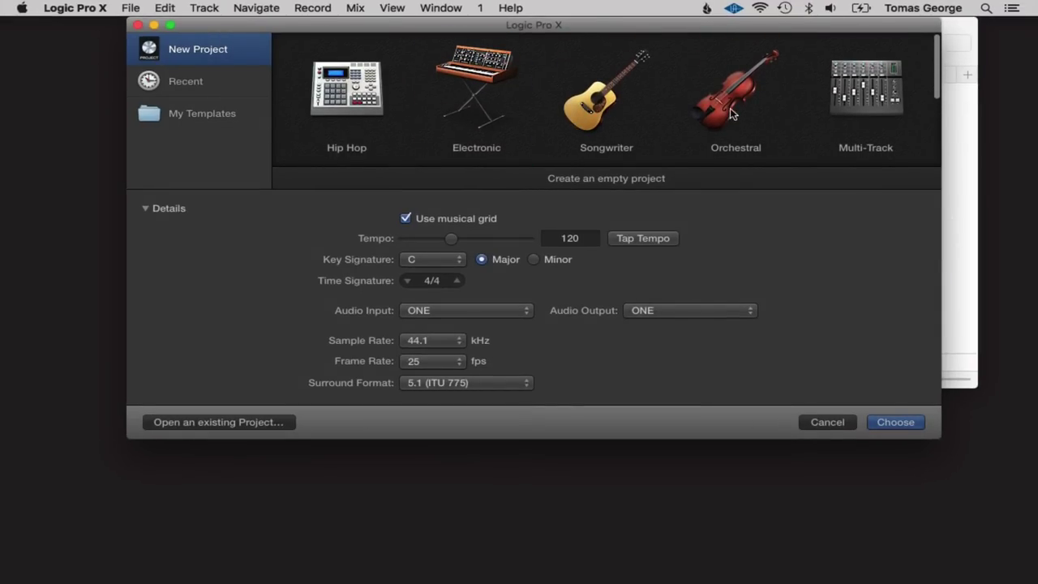
scroll(694, 115, up, 3)
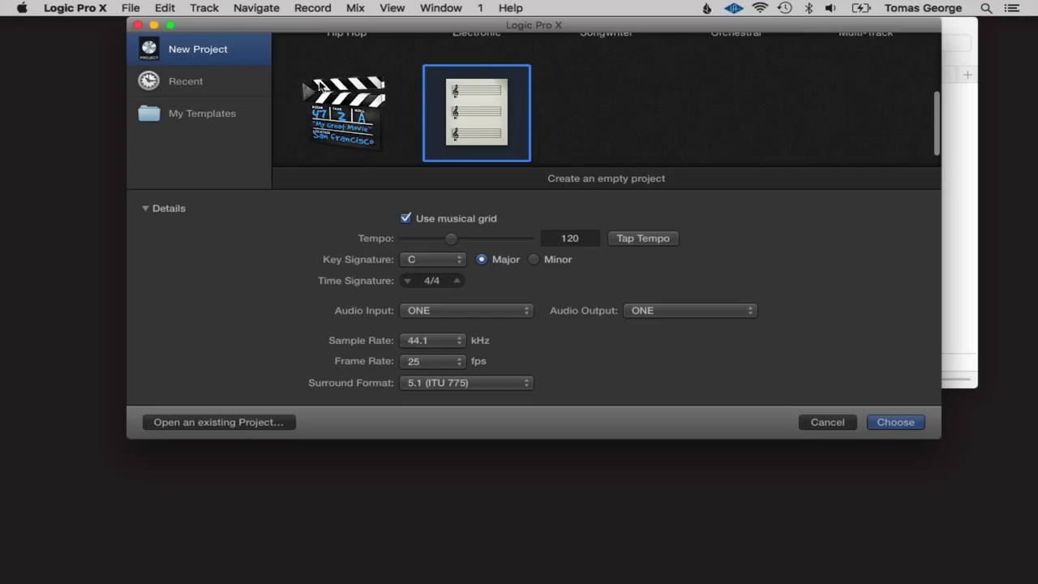
scroll(437, 122, up, 3)
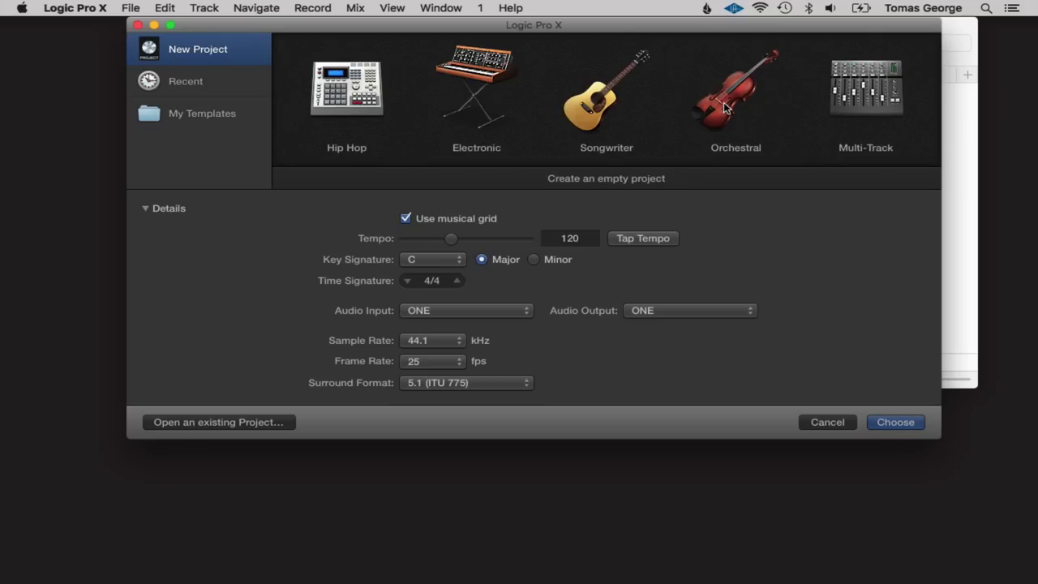
scroll(725, 105, down, 3)
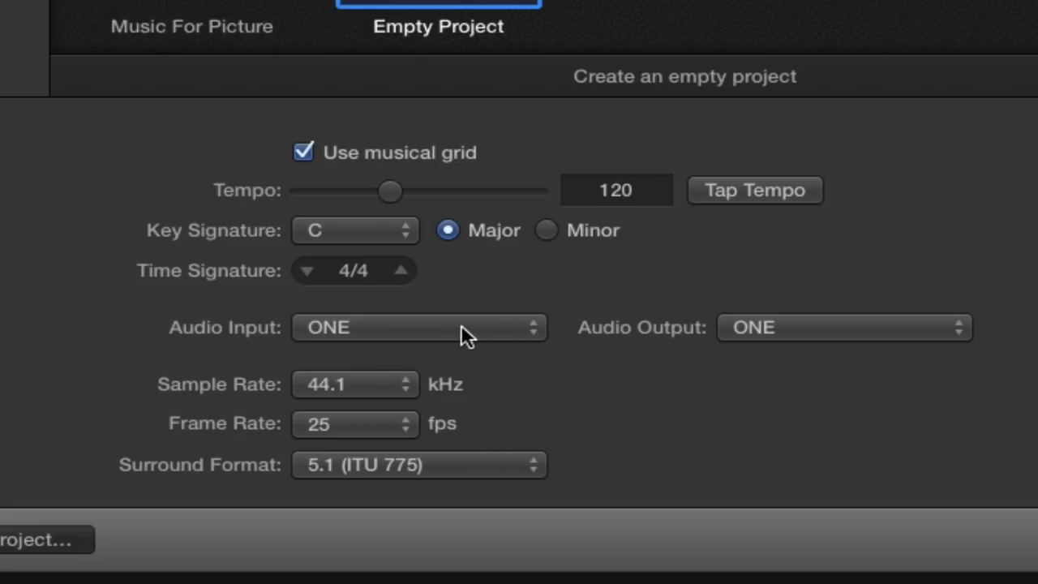
click(513, 330)
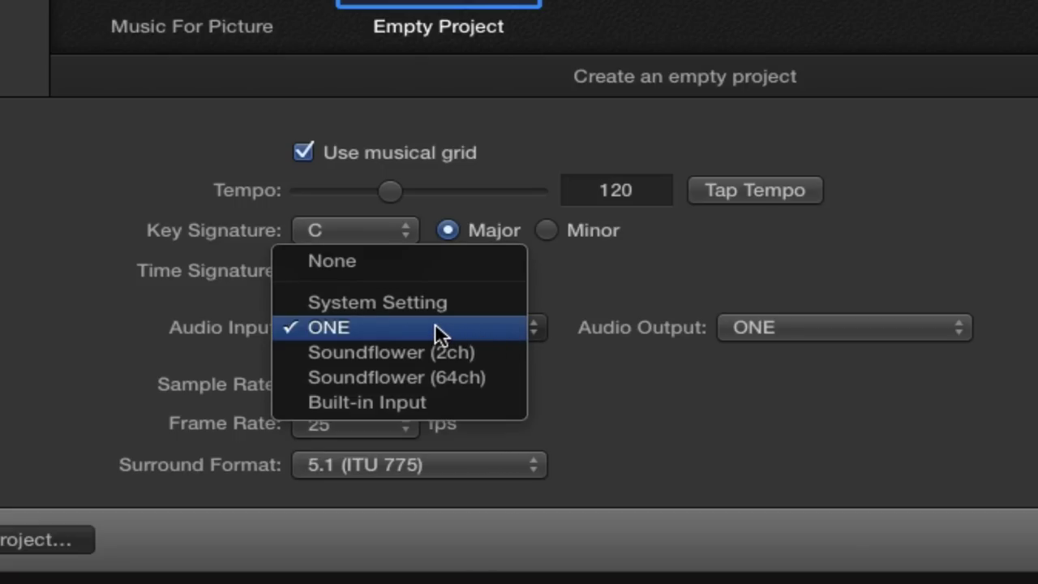
click(616, 288)
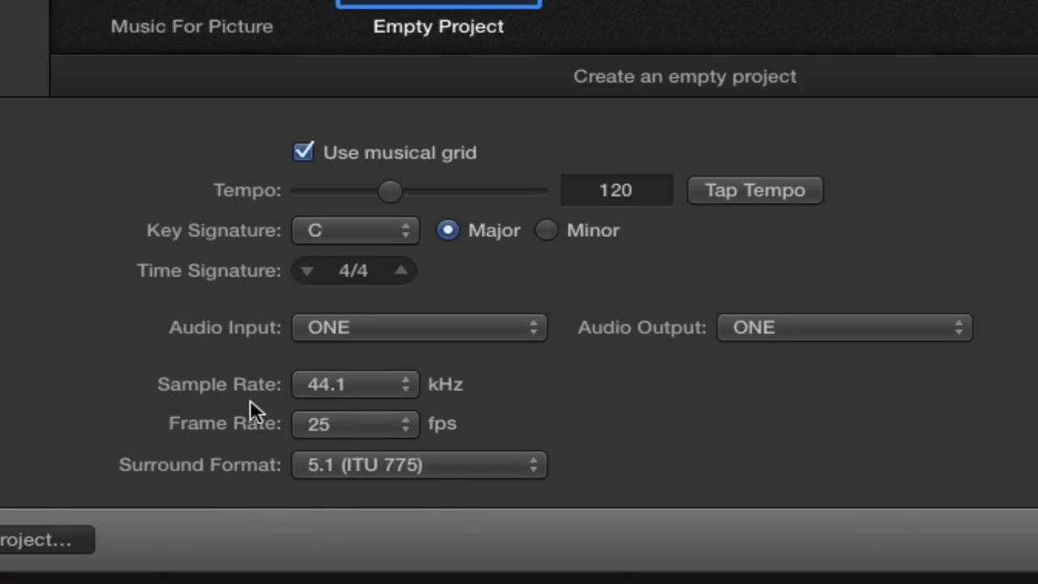
Tap in a tempo of about 117 for the new project.
click(743, 182)
click(742, 181)
click(743, 181)
click(743, 182)
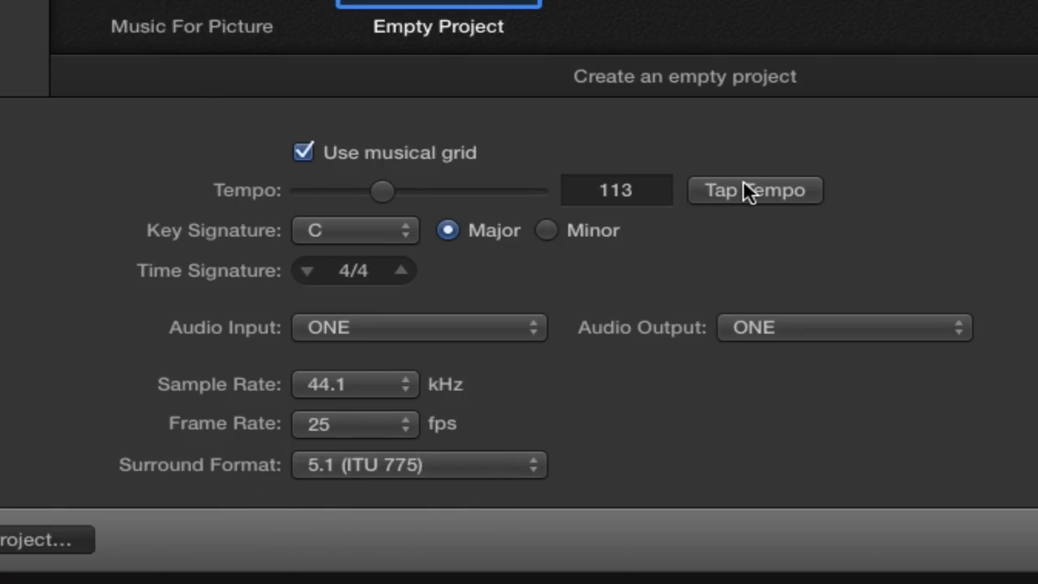
click(743, 182)
click(743, 181)
Set the tempo to 120 and create the empty project.
click(640, 196)
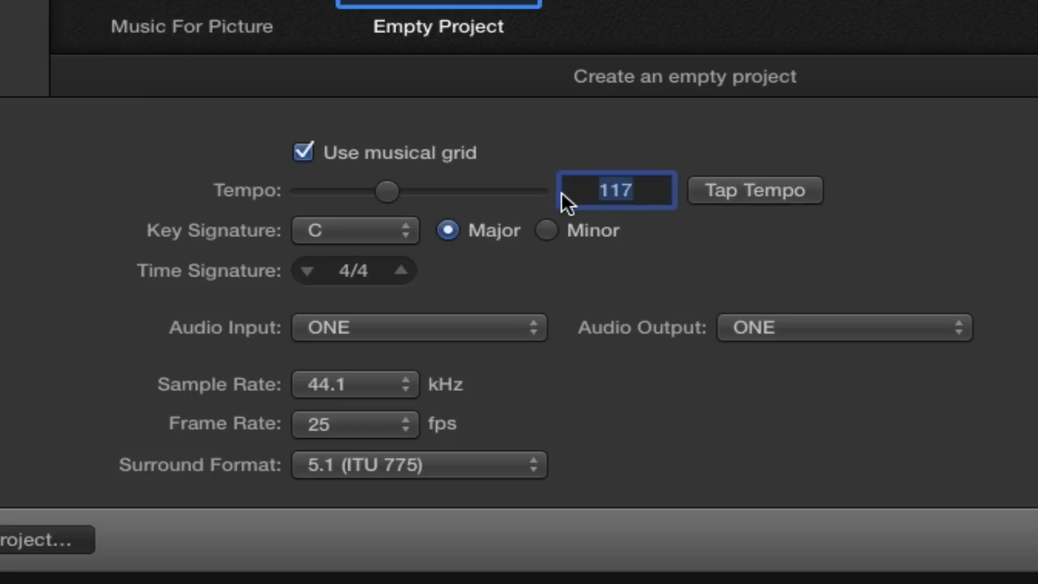
text(120)
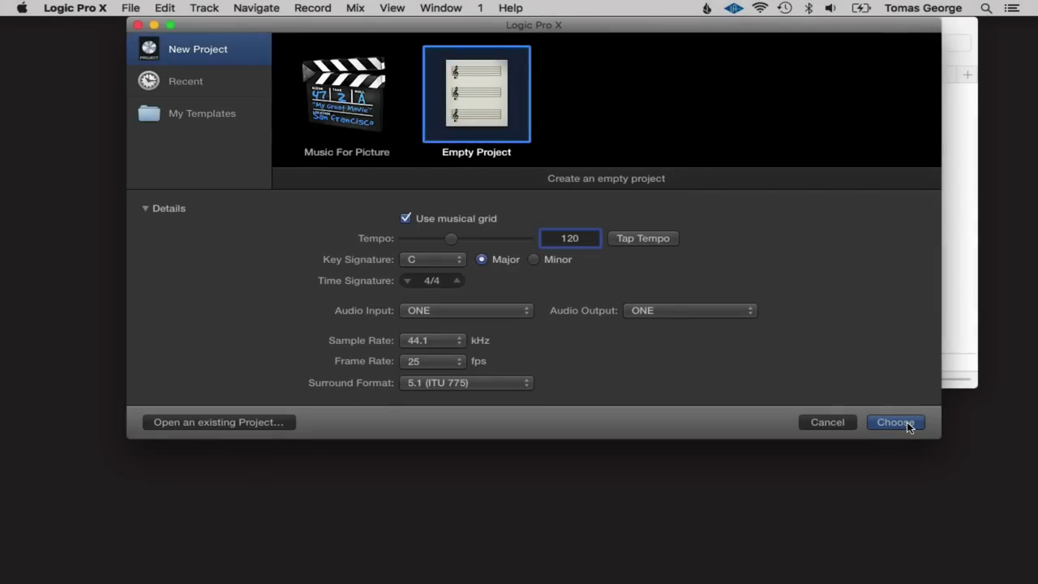
click(896, 422)
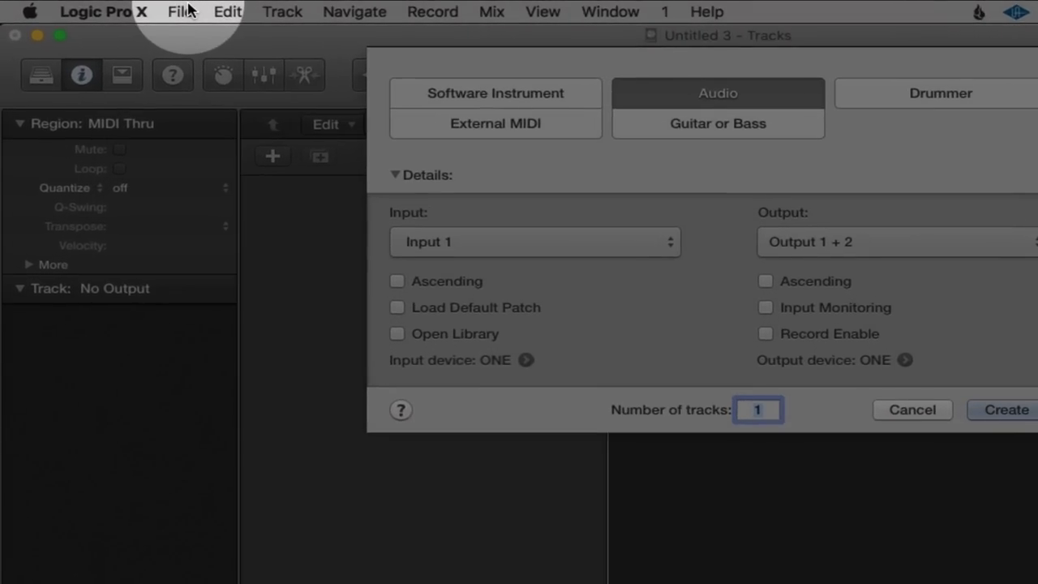
click(149, 9)
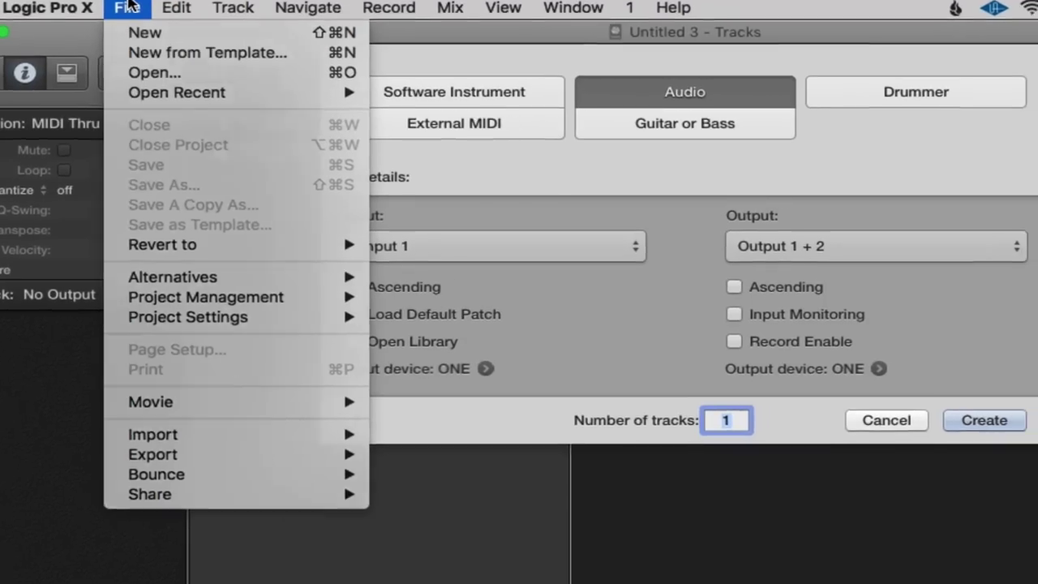
click(181, 10)
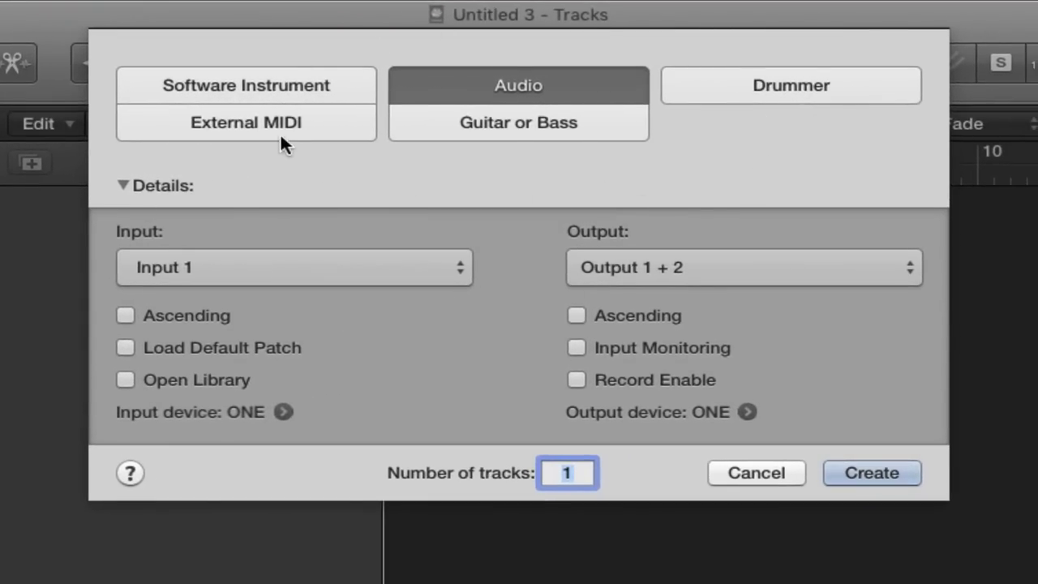
Look through the settings offered for Software Instrument, Audio, Drummer, External MIDI and Guitar or Bass tracks.
click(254, 85)
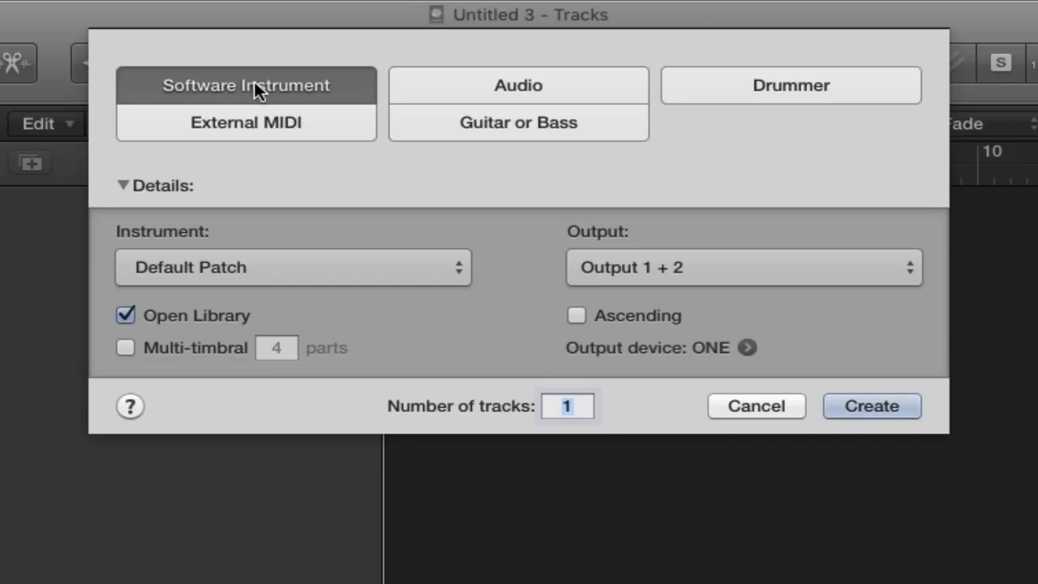
click(511, 84)
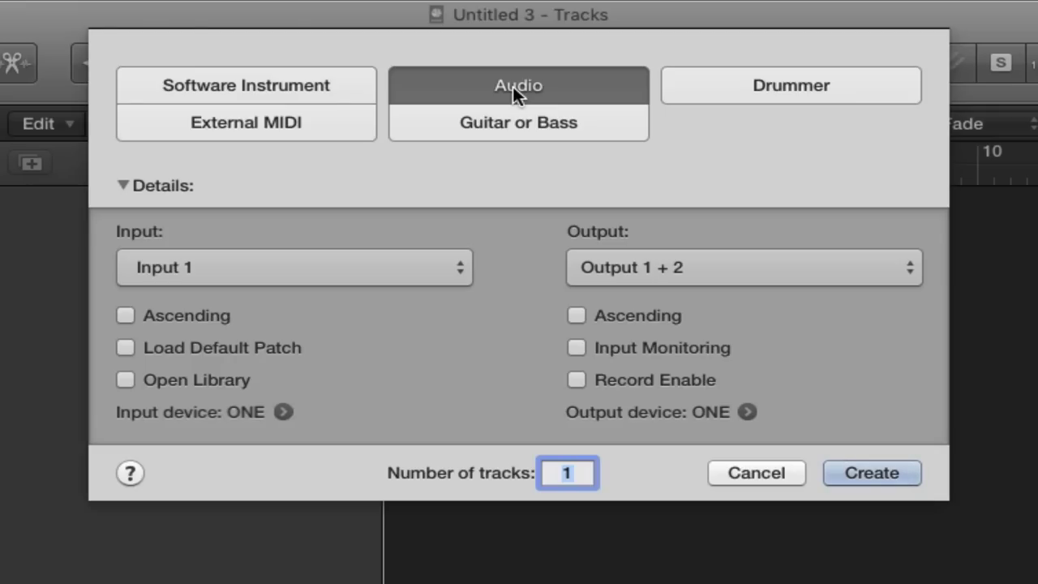
click(432, 269)
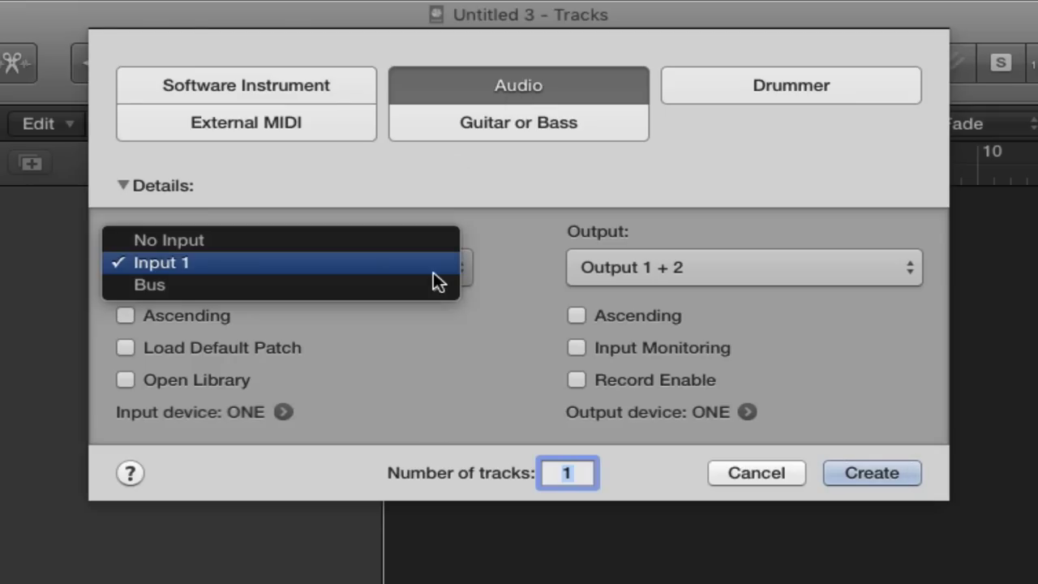
click(511, 198)
click(801, 87)
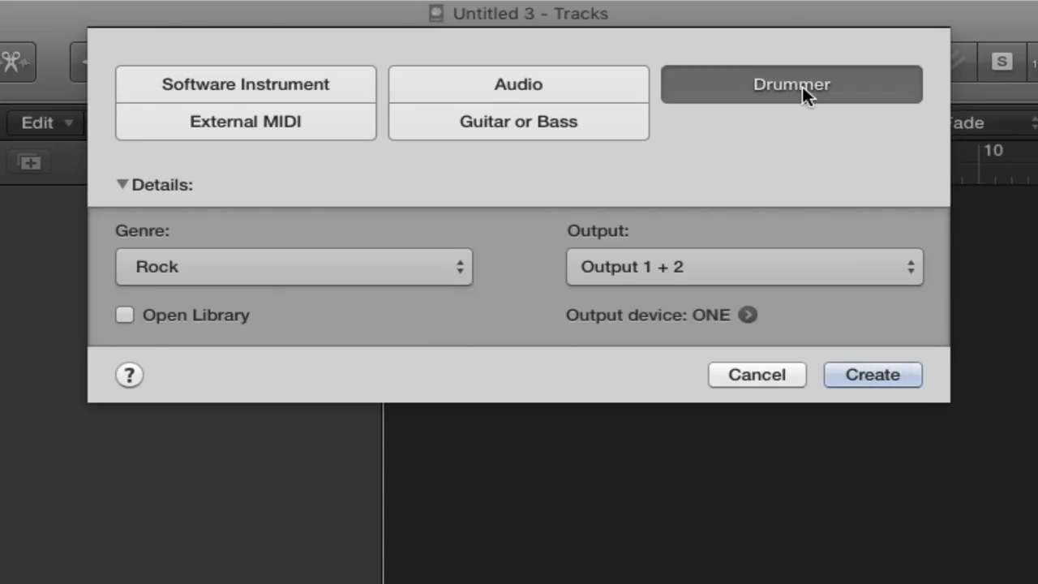
click(261, 119)
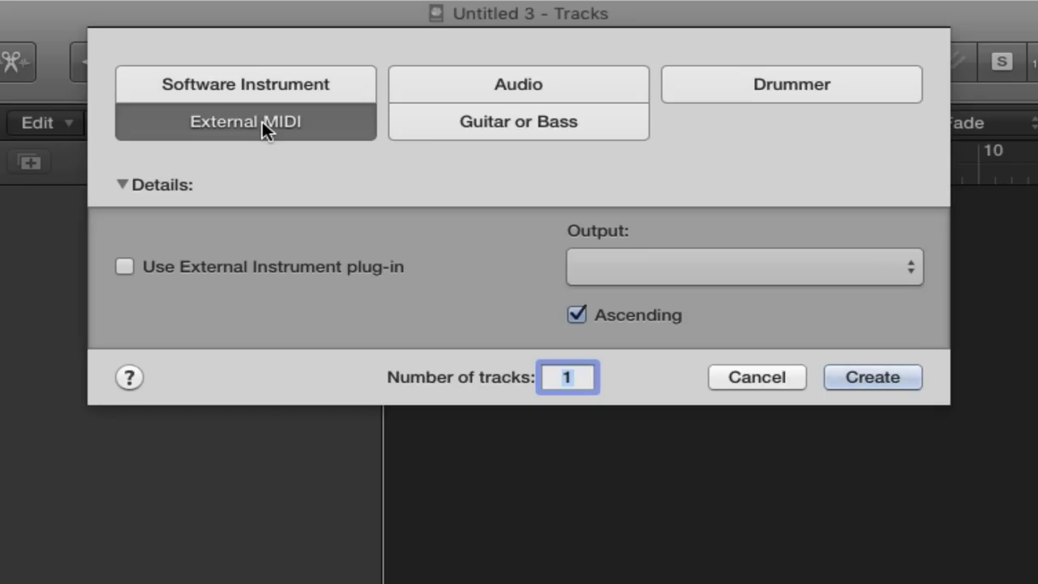
click(513, 122)
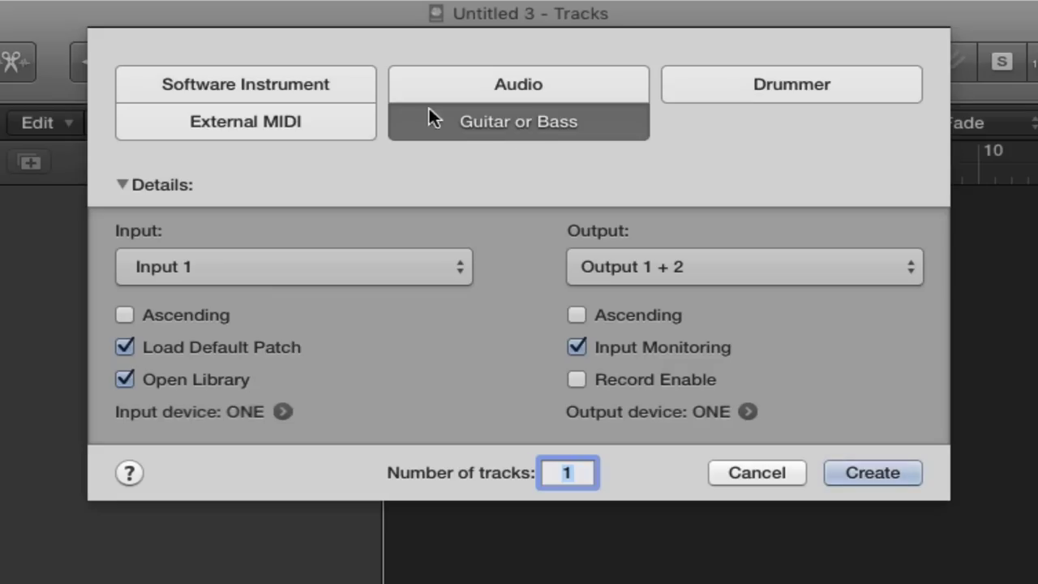
Create one Software Instrument track with the Default Patch, Output 1 + 2 and Open Library enabled.
click(198, 75)
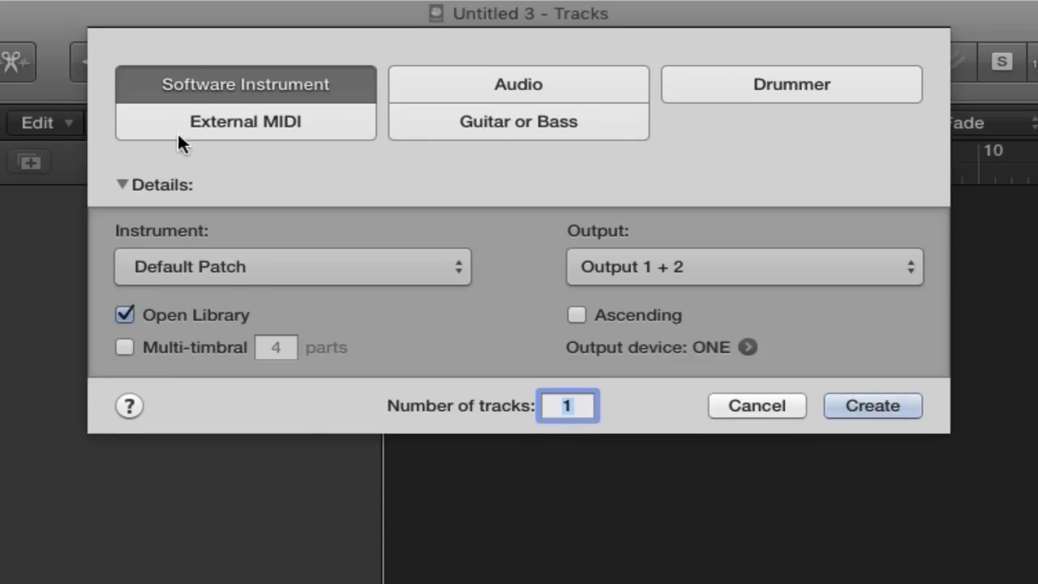
click(180, 267)
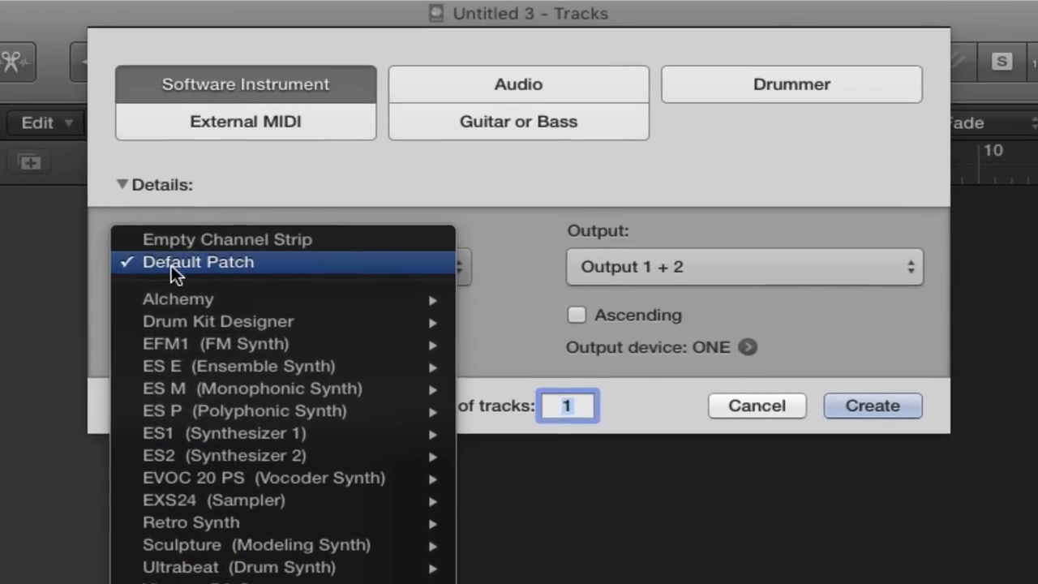
click(538, 217)
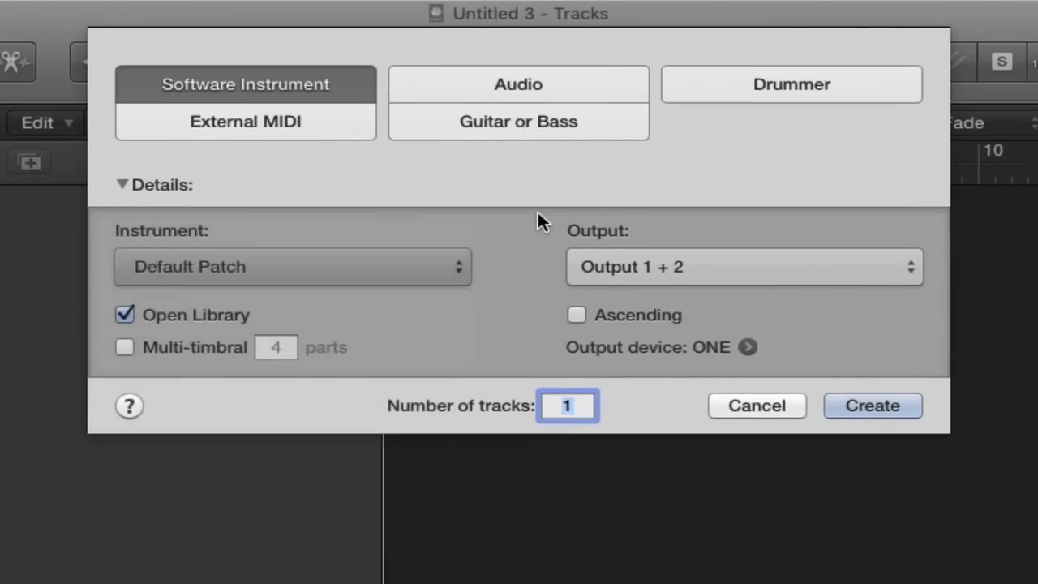
click(648, 264)
click(505, 242)
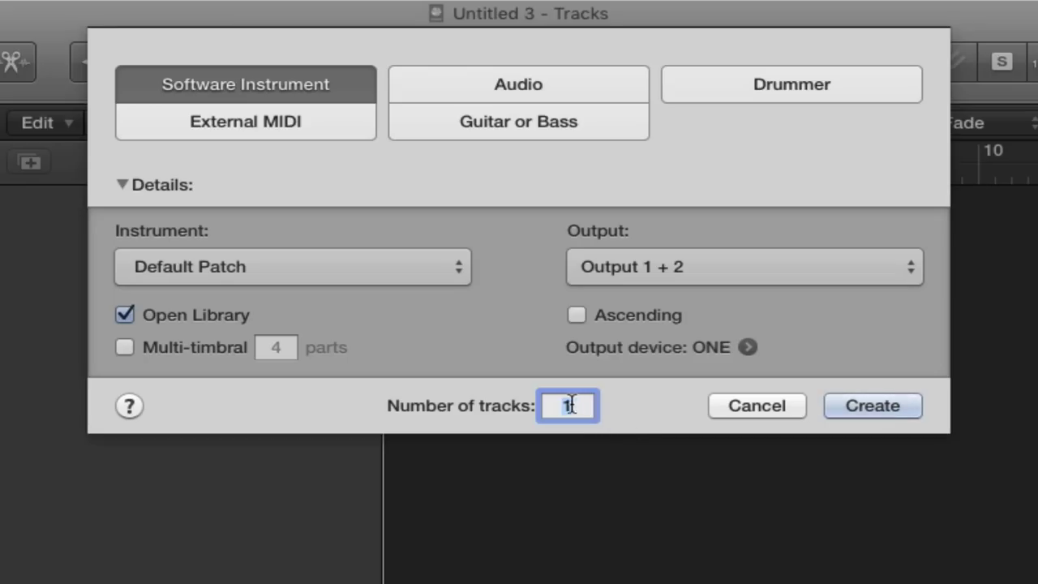
click(873, 408)
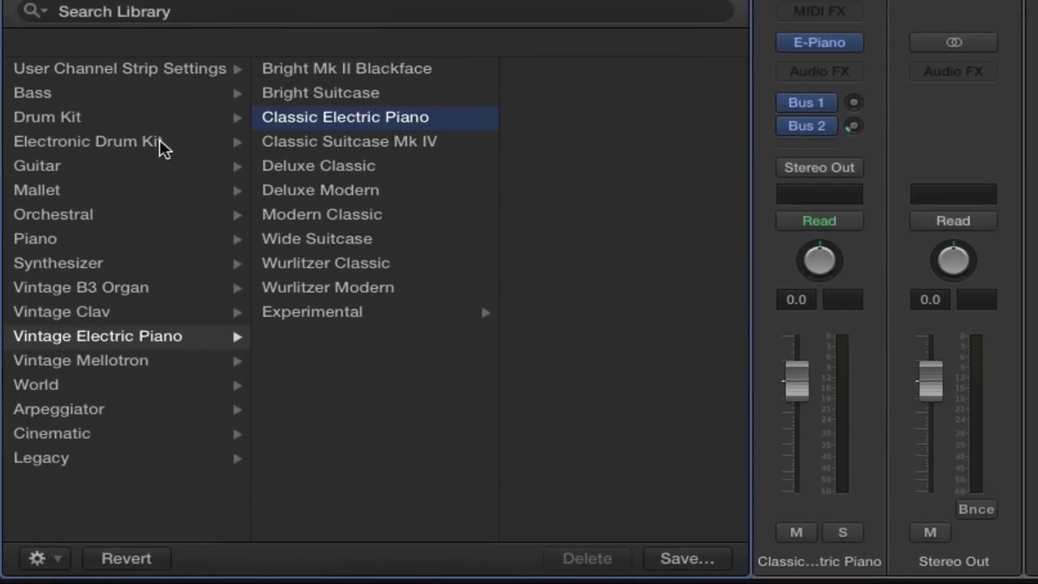
Browse the User Channel Strip Settings and the Bass patches in the Library.
click(92, 77)
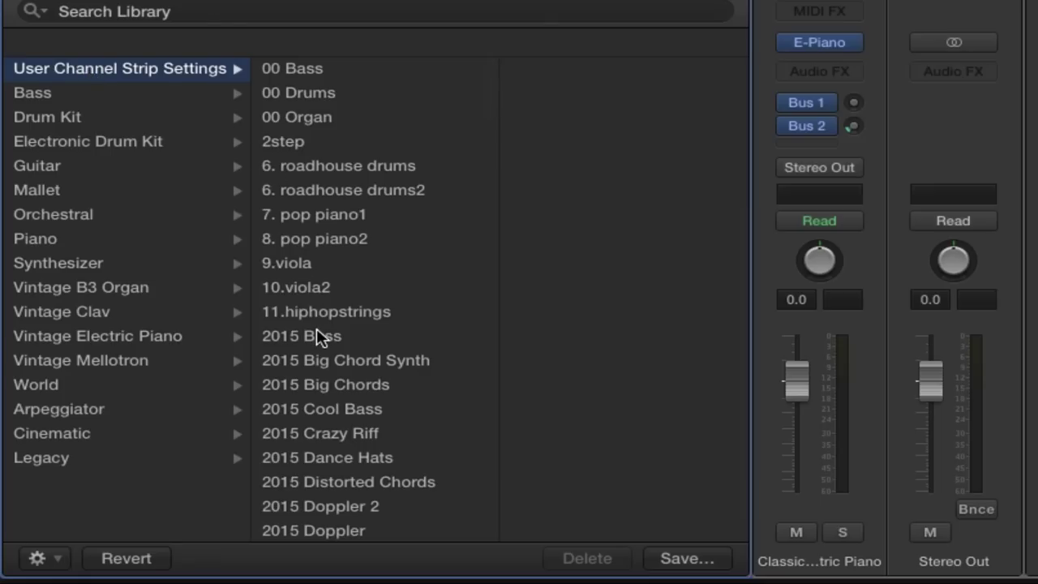
scroll(316, 333, down, 15)
scroll(316, 333, down, 10)
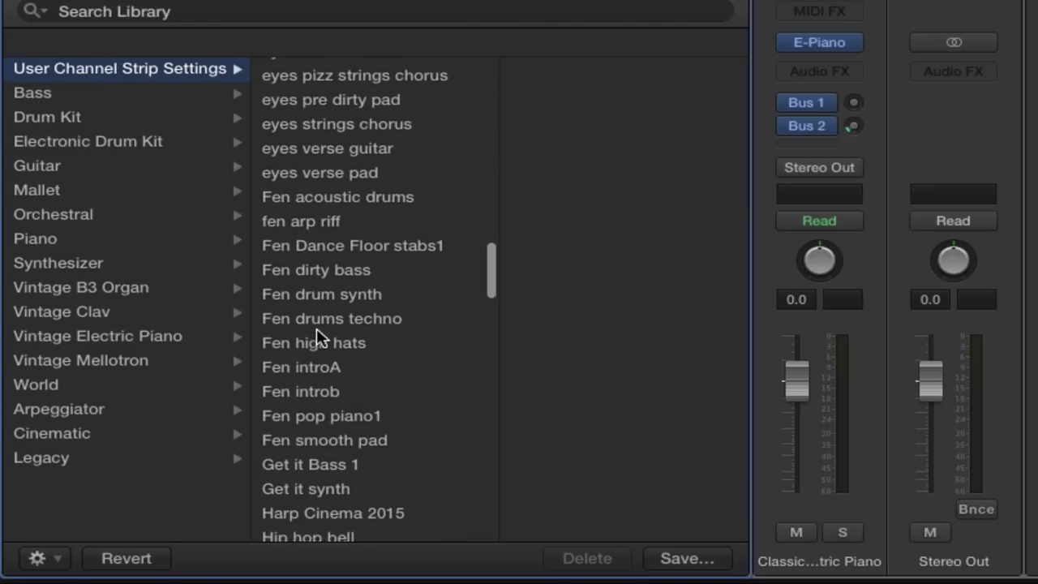
click(27, 94)
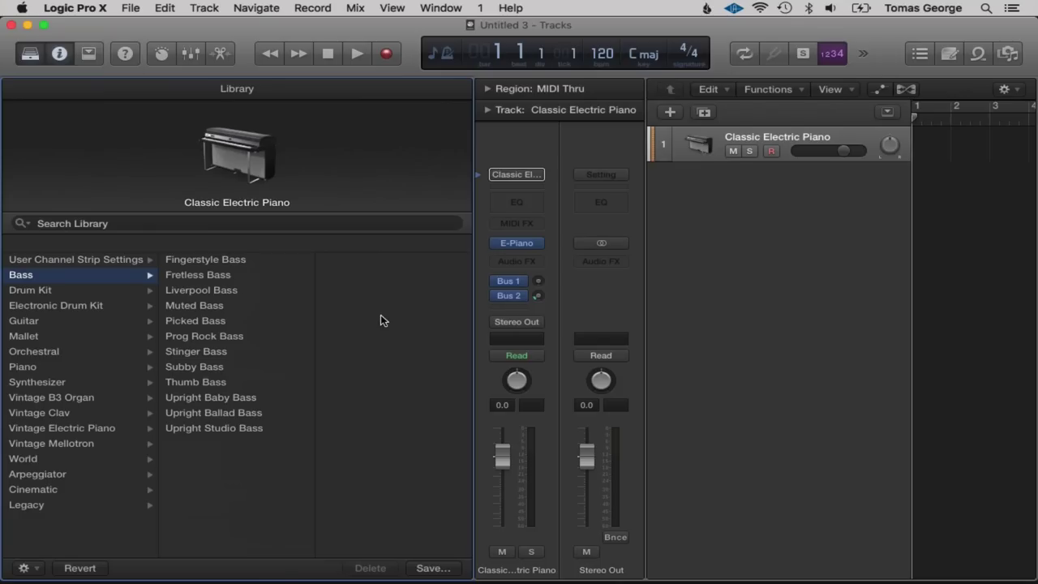
Show the Musical Typing keyboard and play a few notes with the Classic Electric Piano patch.
key(super+k)
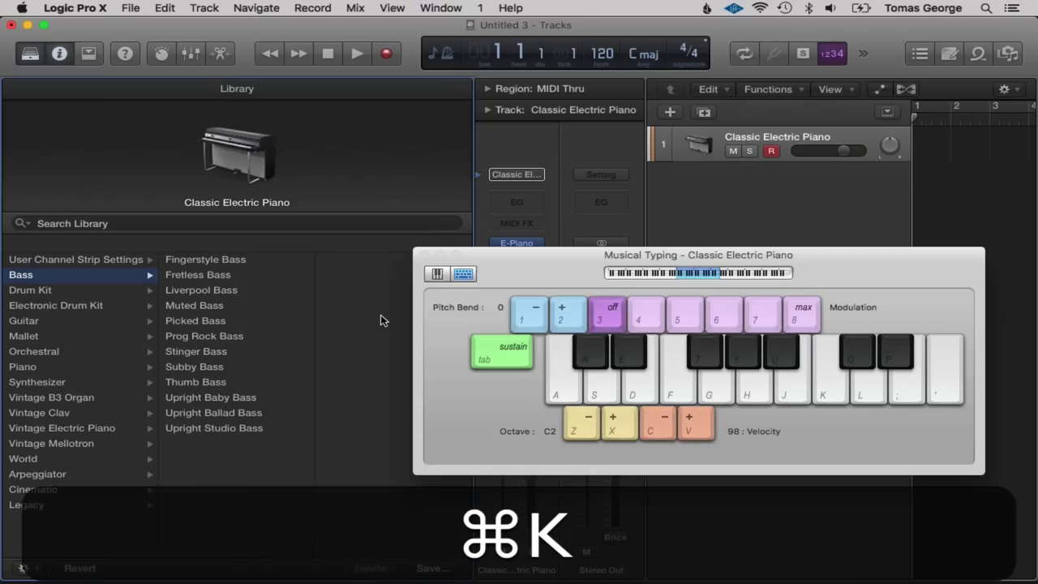
click(560, 394)
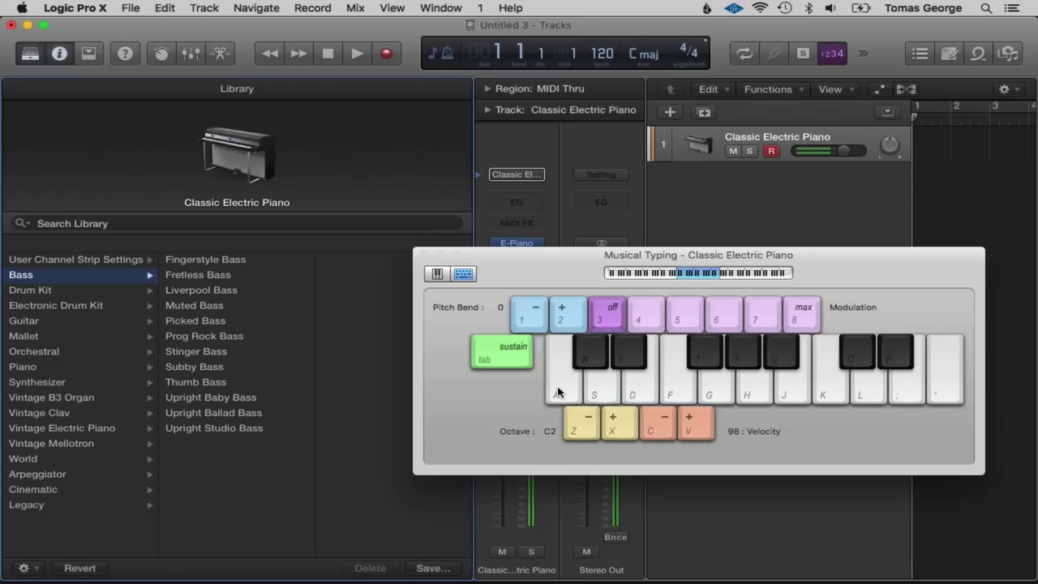
click(600, 391)
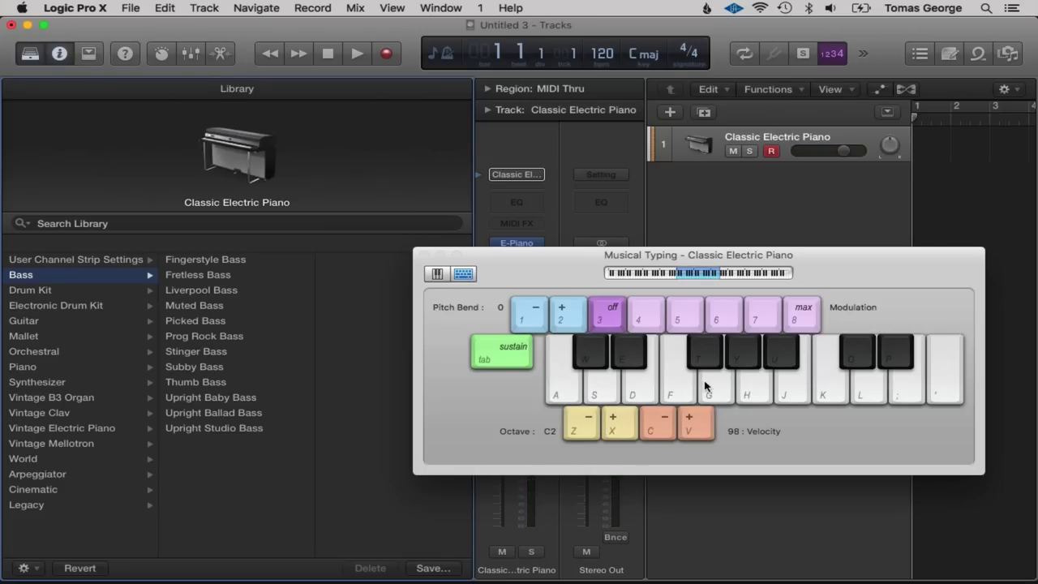
key(a)
key(s)
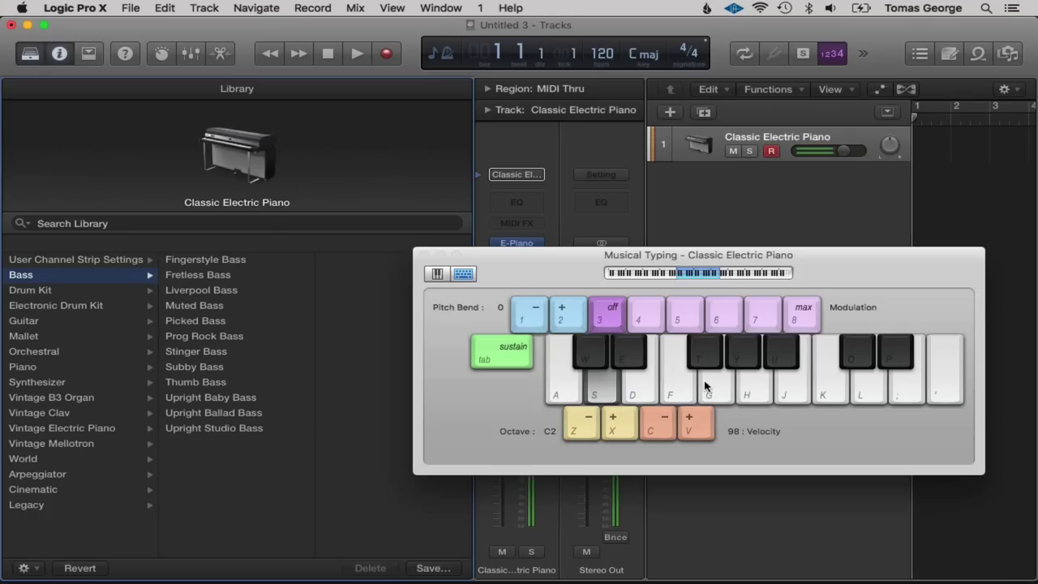
key(d)
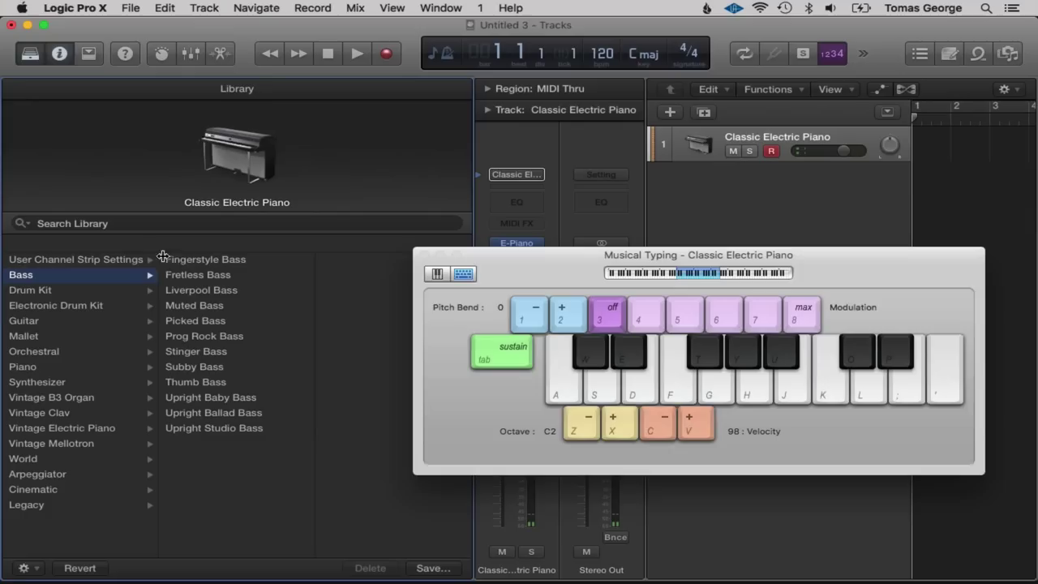
Load the Fingerstyle Bass patch on the track and play a few notes with it.
click(192, 258)
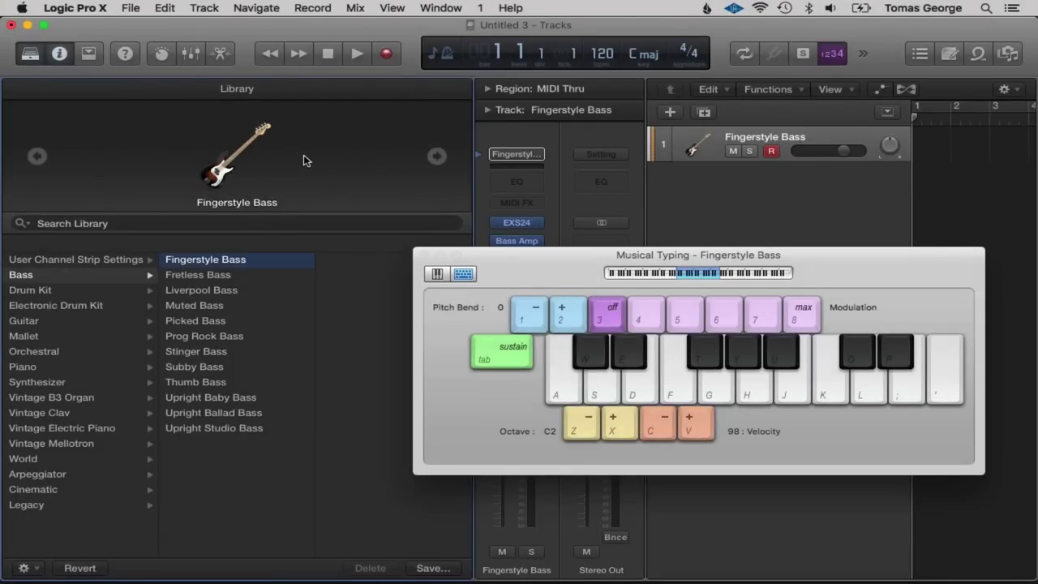
key(a)
key(s)
key(d)
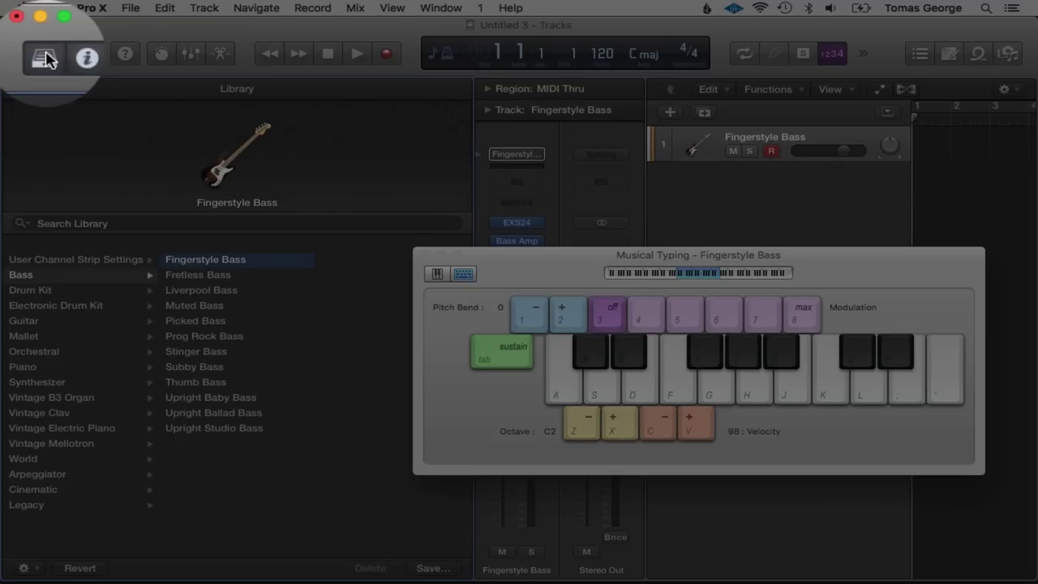
Hide the Library and the Musical Typing keyboard.
click(44, 58)
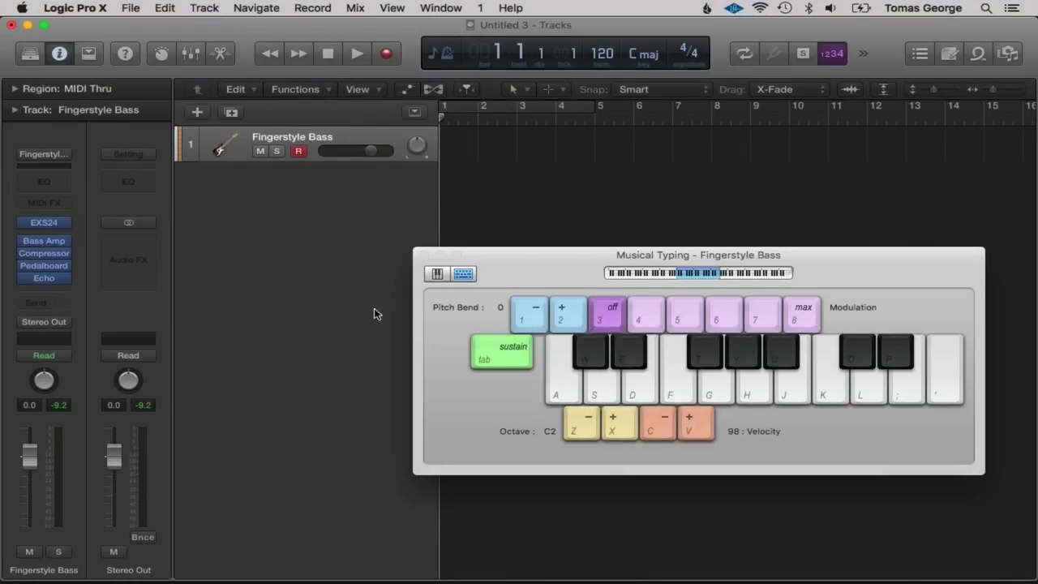
key(super+k)
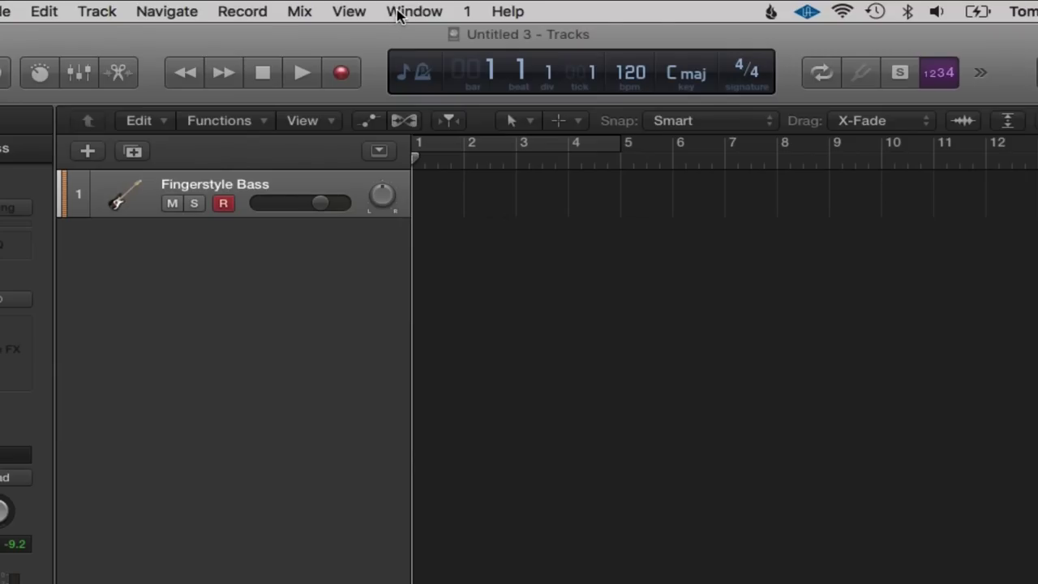
Show the Musical Typing keyboard once more and close it.
click(414, 11)
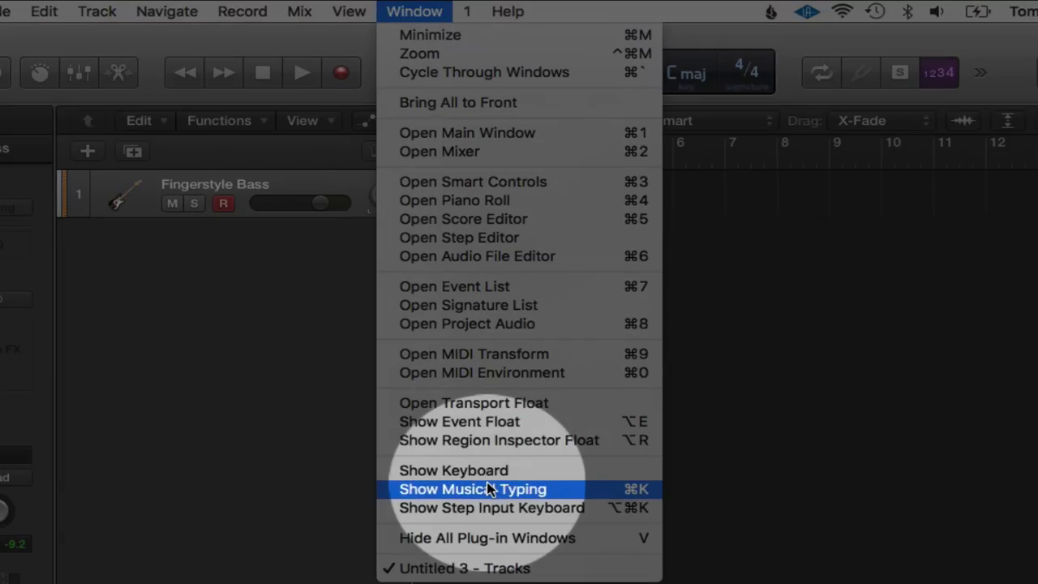
click(489, 489)
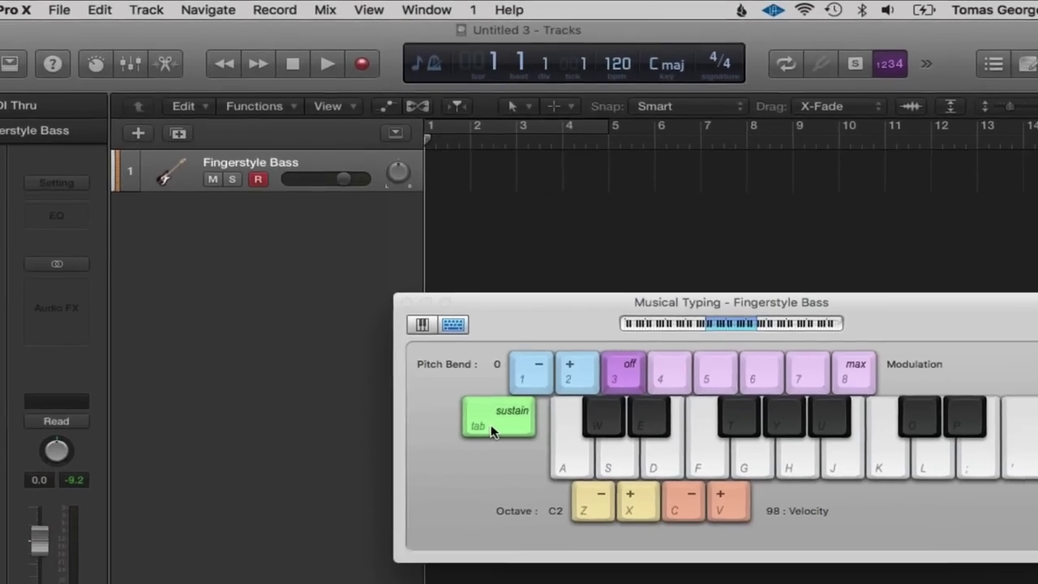
key(super+k)
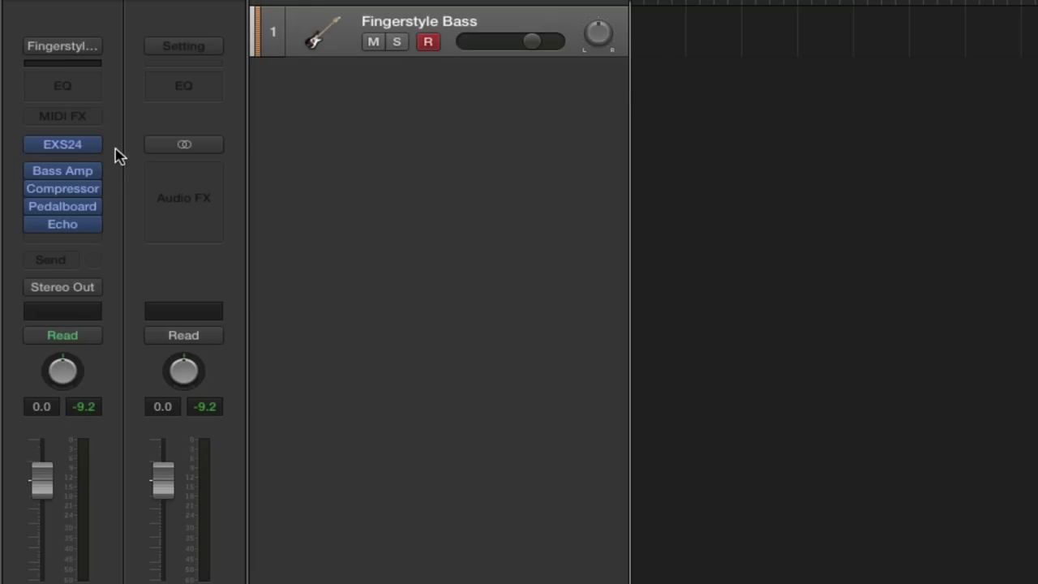
Lower the volume fader of the Fingerstyle Bass channel strip to -1.3 and switch its solo on and off.
mouse_move(64, 151)
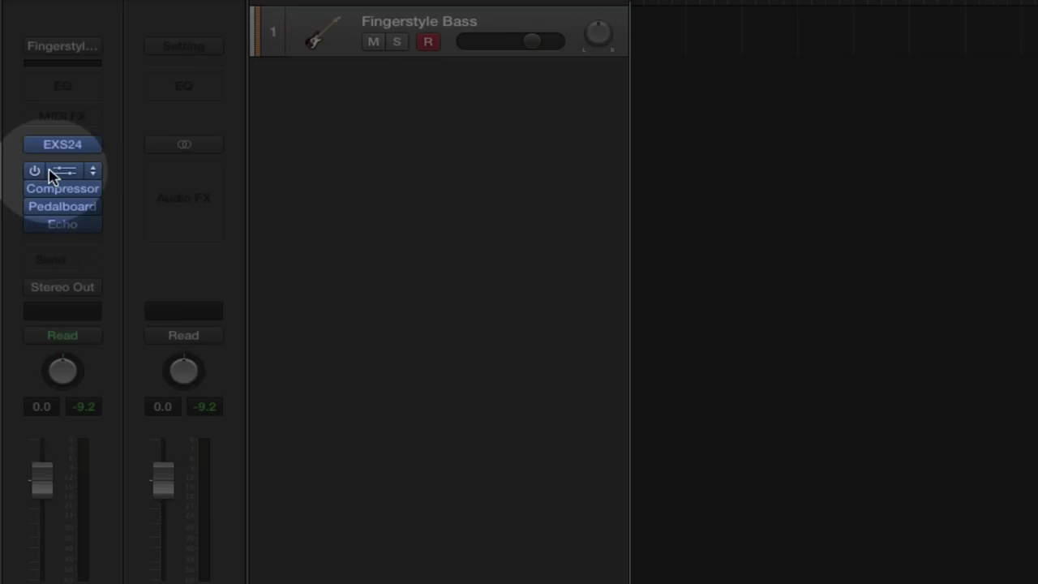
mouse_move(65, 177)
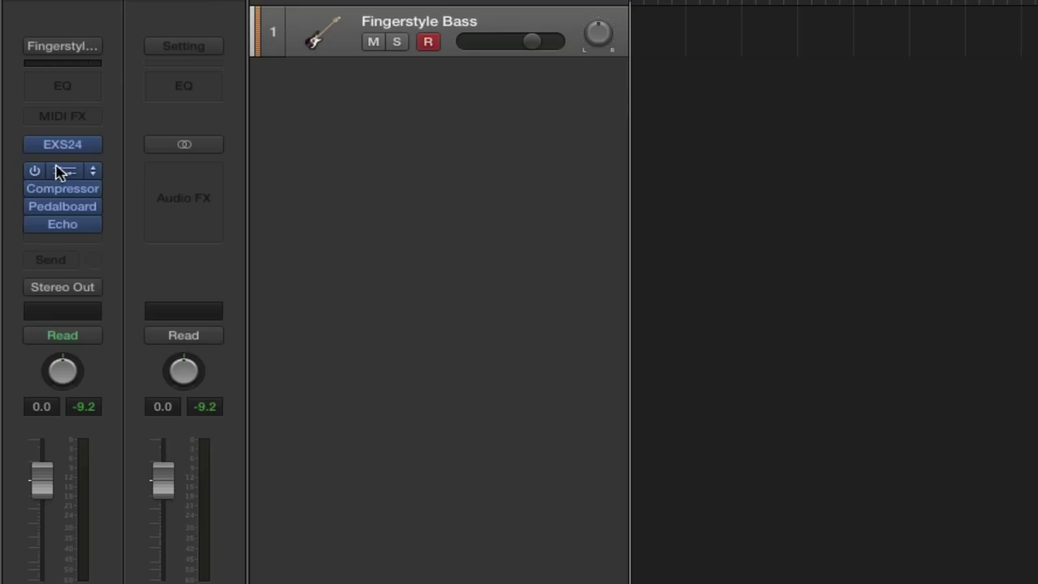
mouse_move(68, 212)
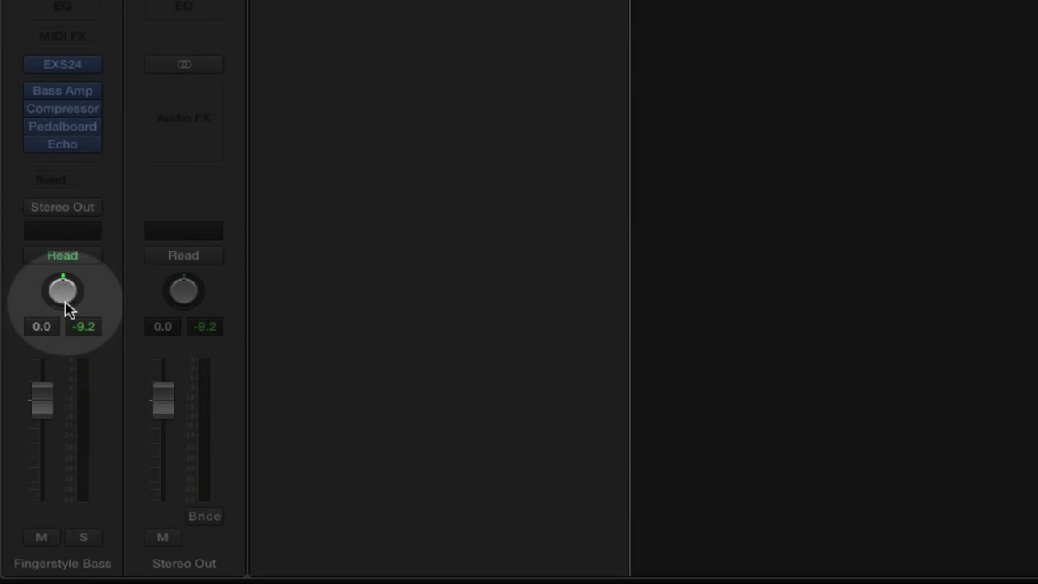
mouse_move(65, 304)
mouse_down()
mouse_move(65, 318)
mouse_move(65, 303)
mouse_up()
drag(35, 378, 36, 384)
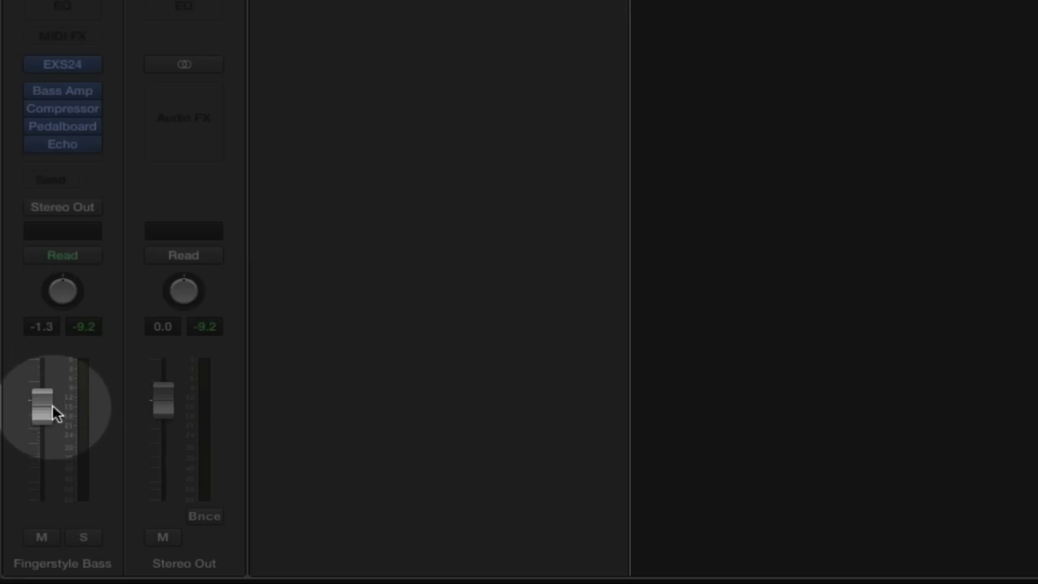
click(81, 539)
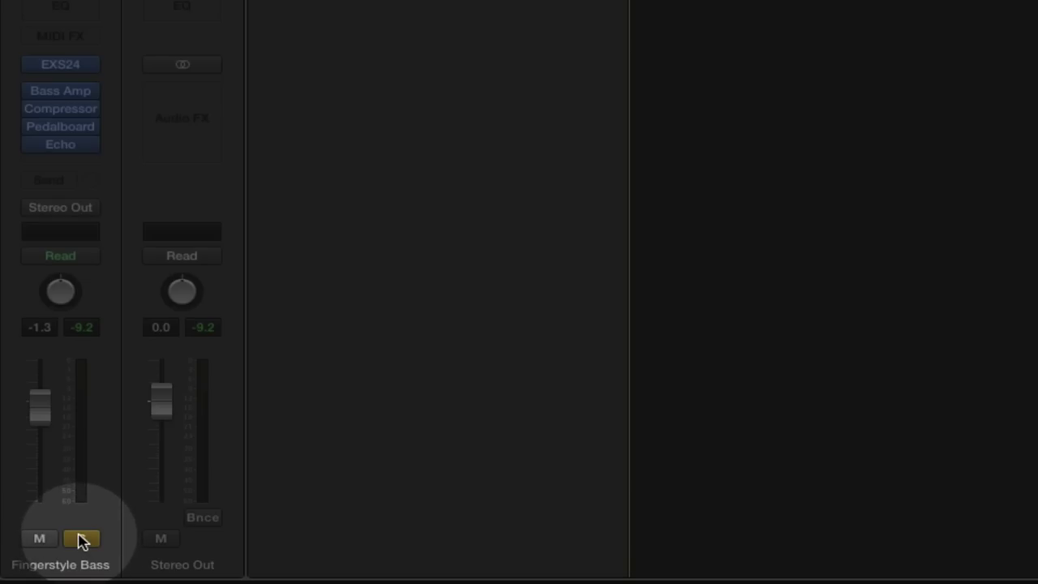
click(82, 539)
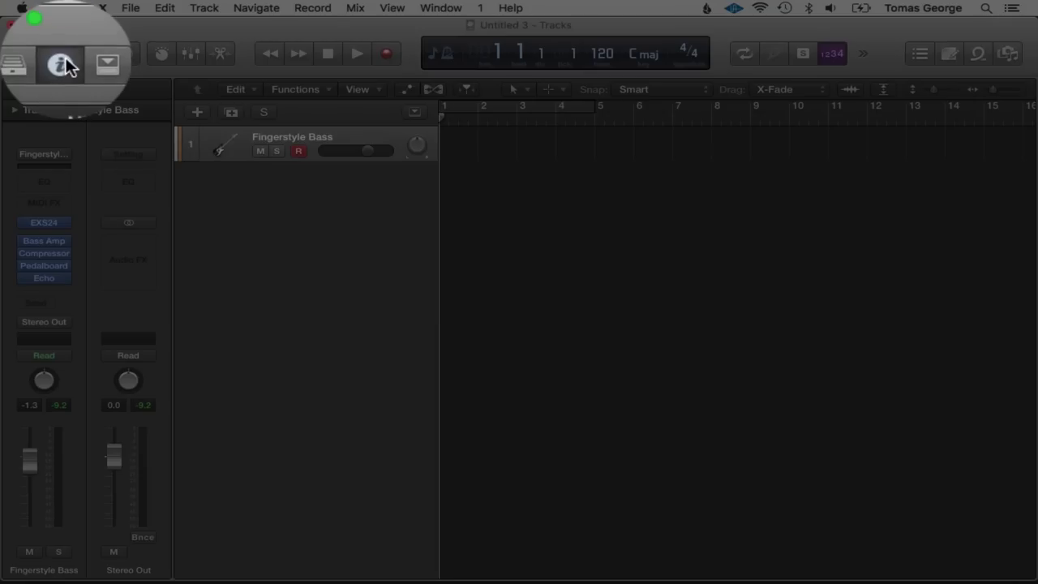
Hide the Inspector and turn on Quick Help.
click(60, 53)
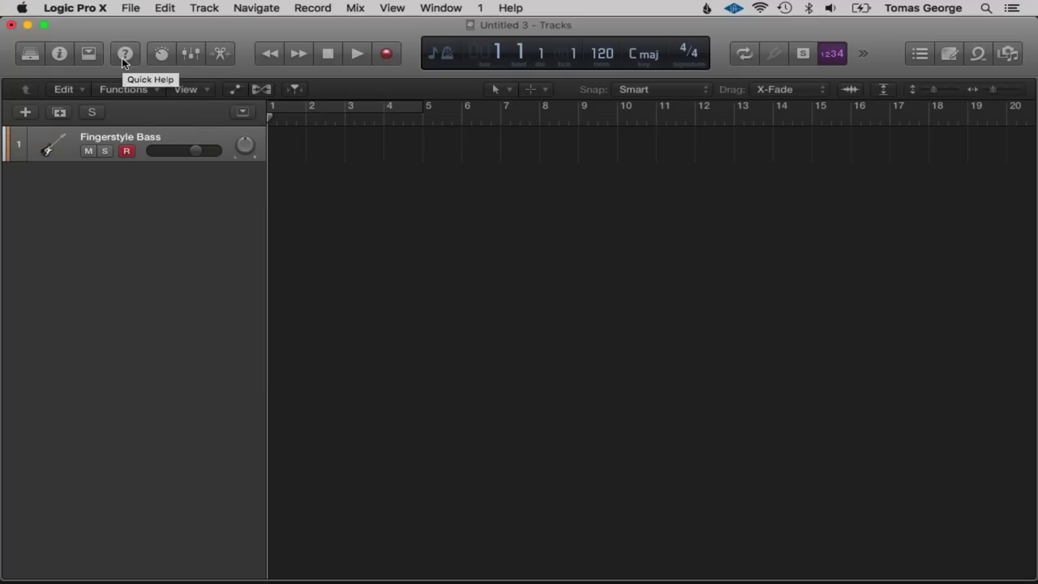
click(122, 58)
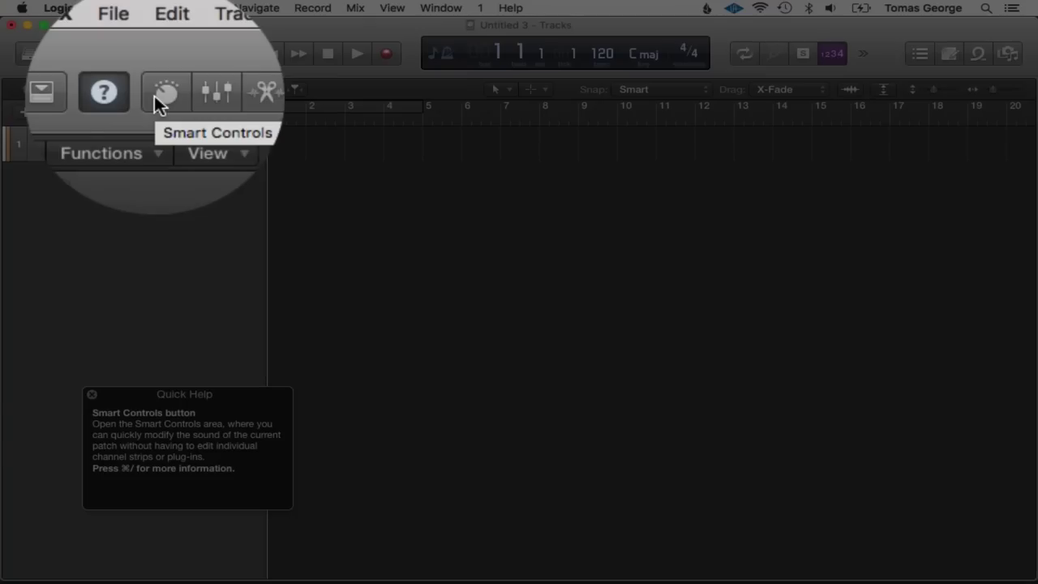
Open the Smart Controls for the Fingerstyle Bass track.
click(159, 55)
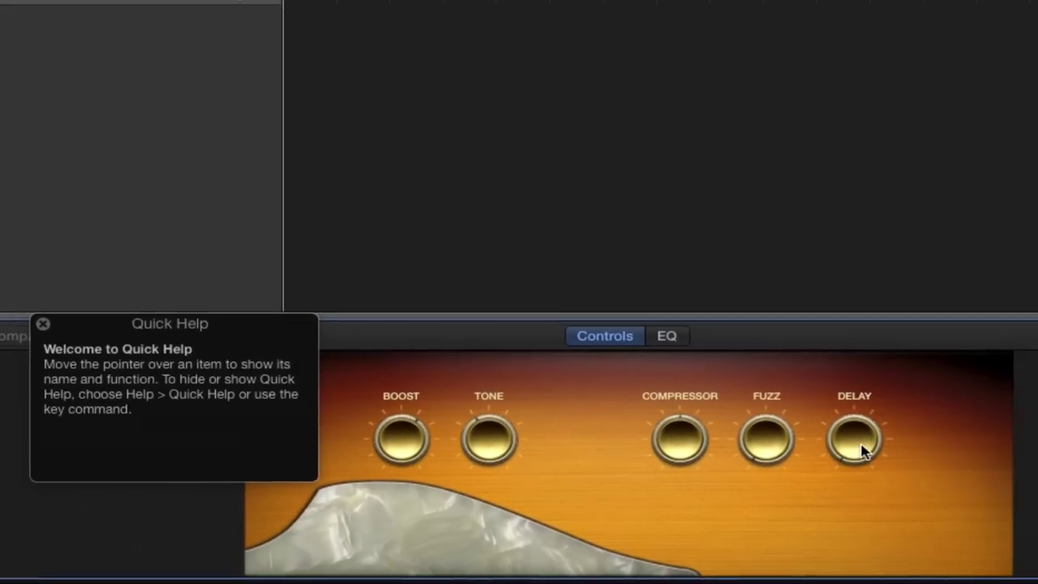
Hide the Smart Controls, examine the channel strips in the Mixer and close it again.
click(164, 54)
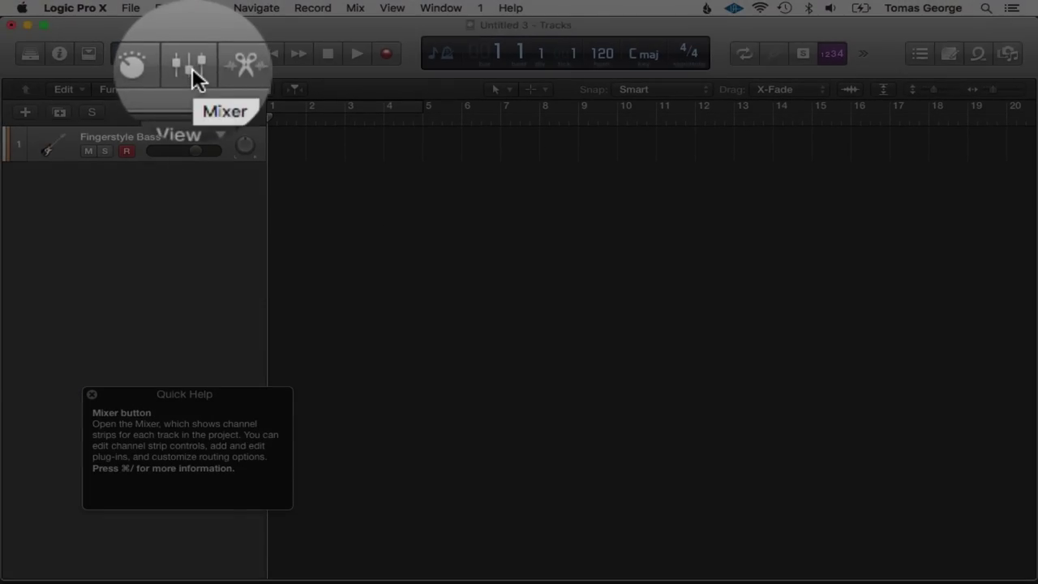
click(190, 53)
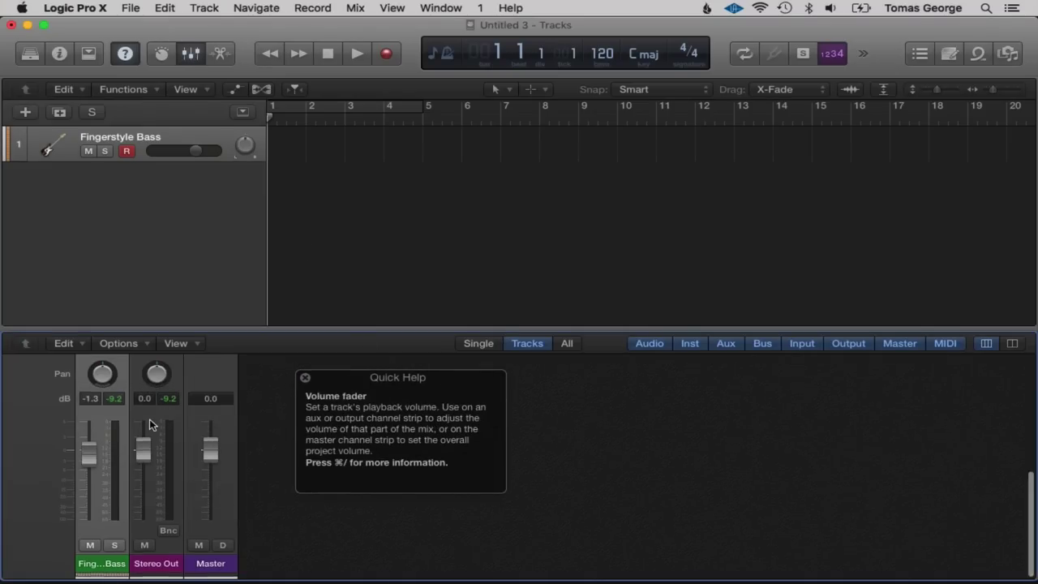
scroll(150, 424, up, 5)
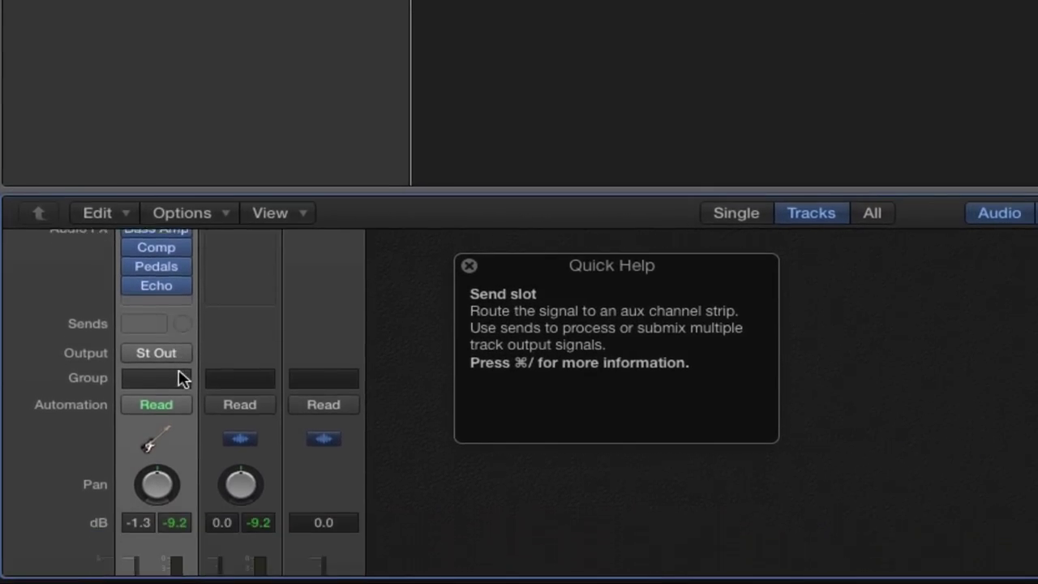
scroll(180, 380, down, 5)
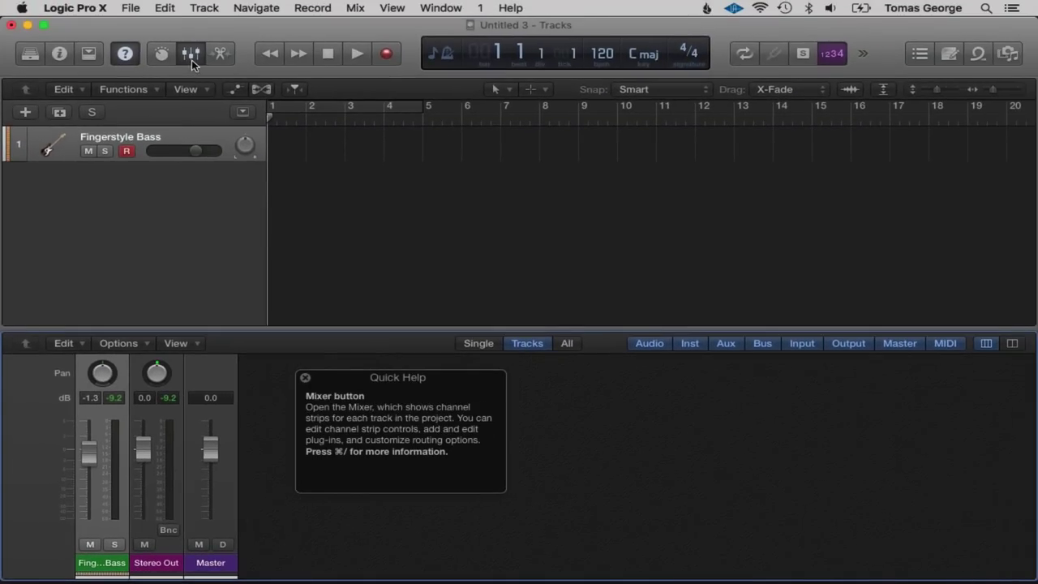
click(191, 56)
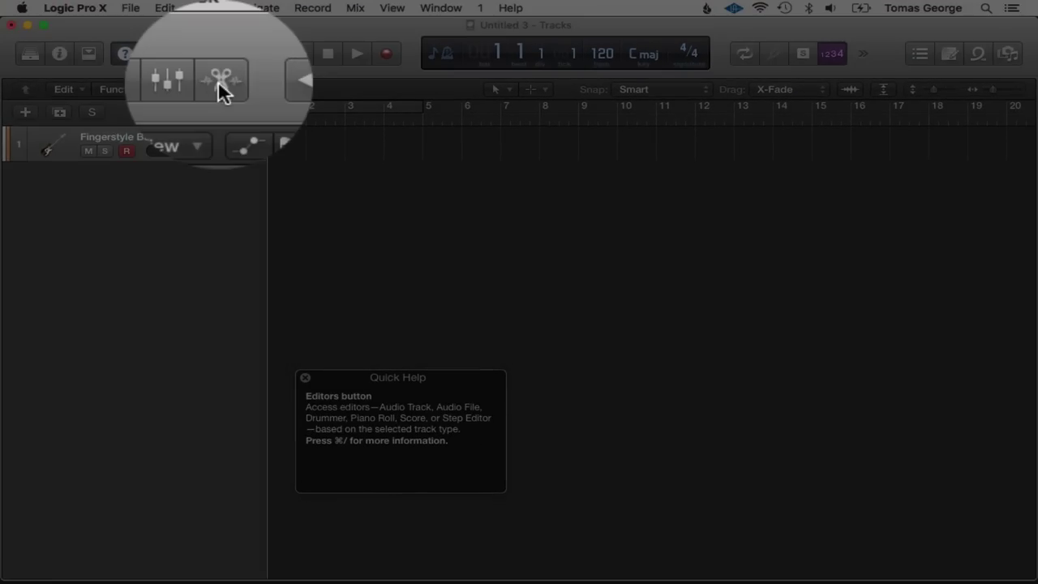
Open the Piano Roll editor for the Fingerstyle Bass track, enlarge it over most of the window and try its keyboard.
click(220, 54)
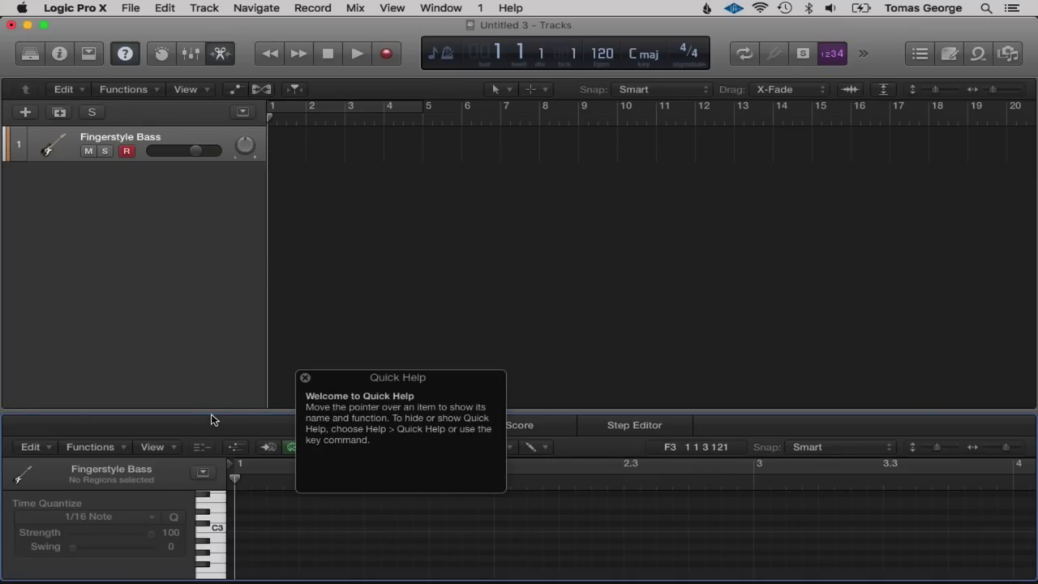
drag(209, 411, 204, 260)
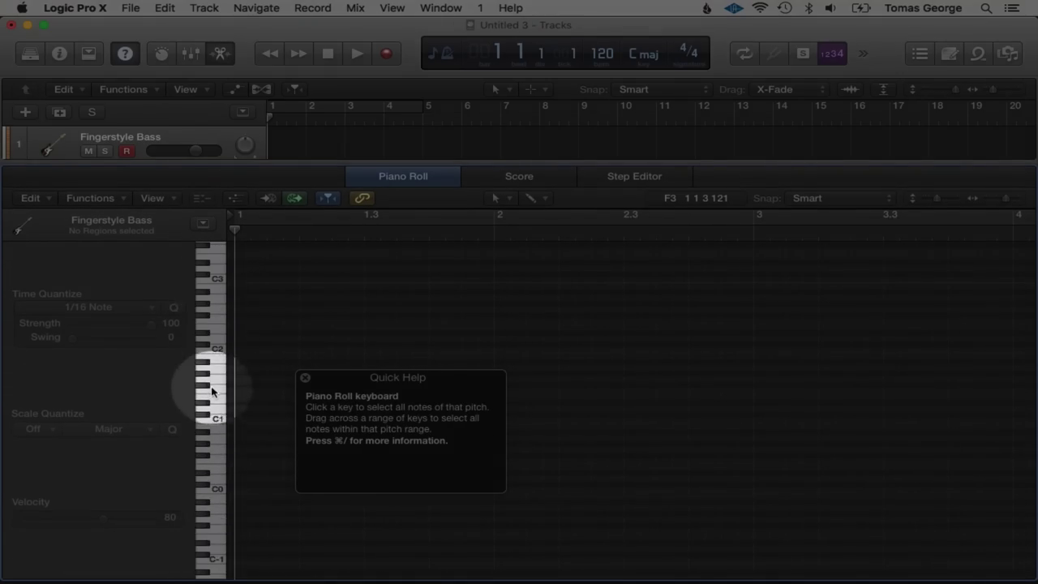
click(218, 282)
mouse_move(218, 282)
mouse_down()
mouse_move(219, 406)
mouse_move(216, 281)
mouse_up()
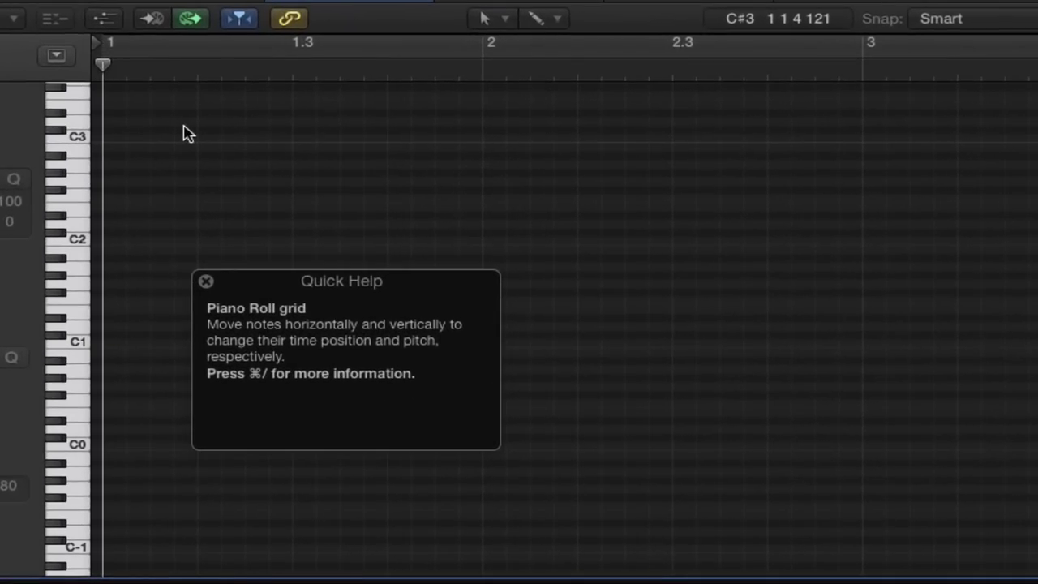
Draw six short MIDI notes between F#2 and D3 in the first bar of the Piano Roll grid.
super+click(185, 130)
super+click(327, 164)
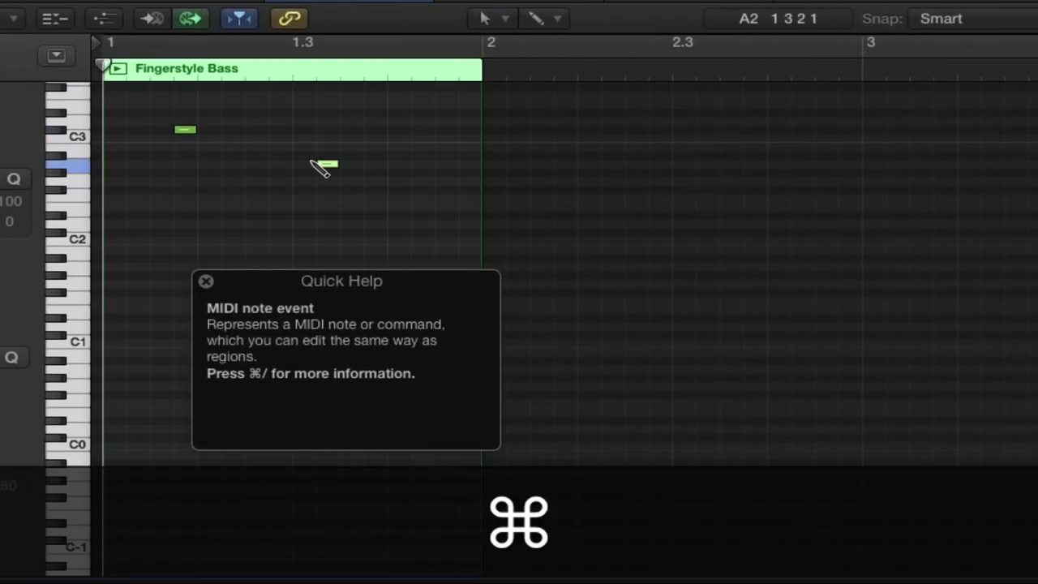
super+click(398, 138)
super+click(303, 121)
super+click(233, 189)
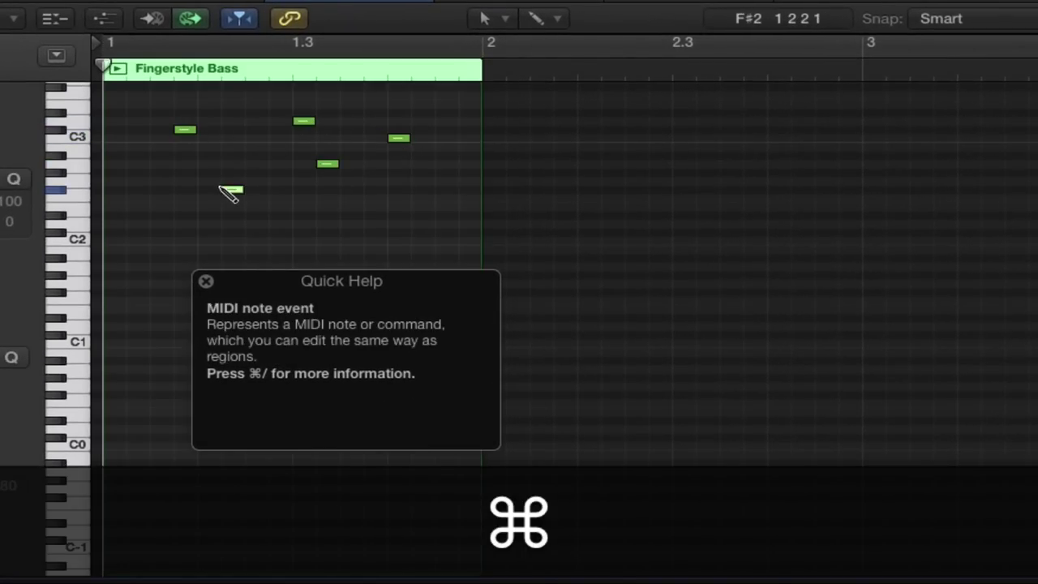
super+click(154, 190)
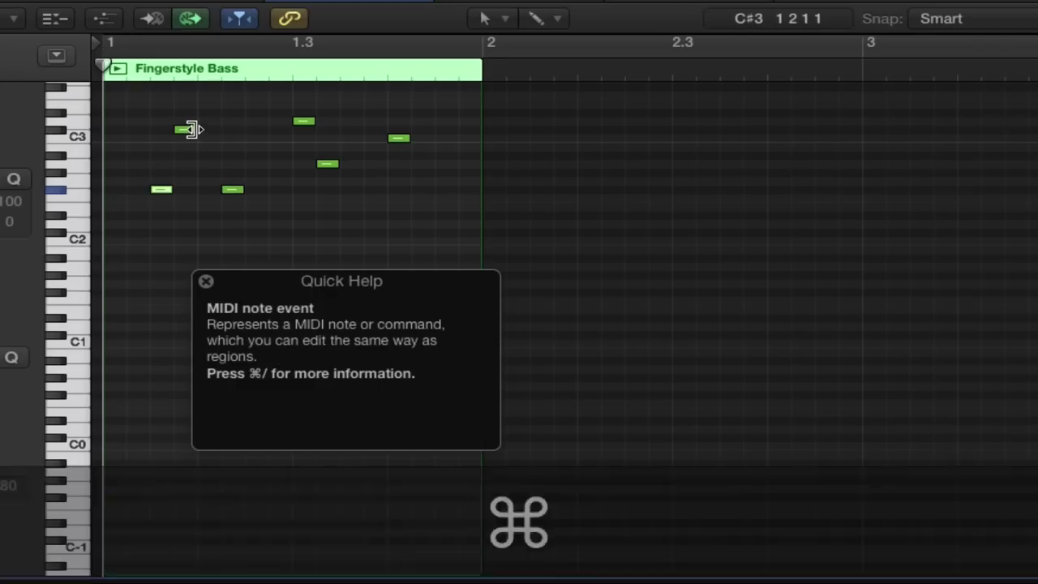
Lengthen the C#3 note and move the first F#2 note to the start of bar 1 at a lower pitch.
drag(195, 130, 268, 130)
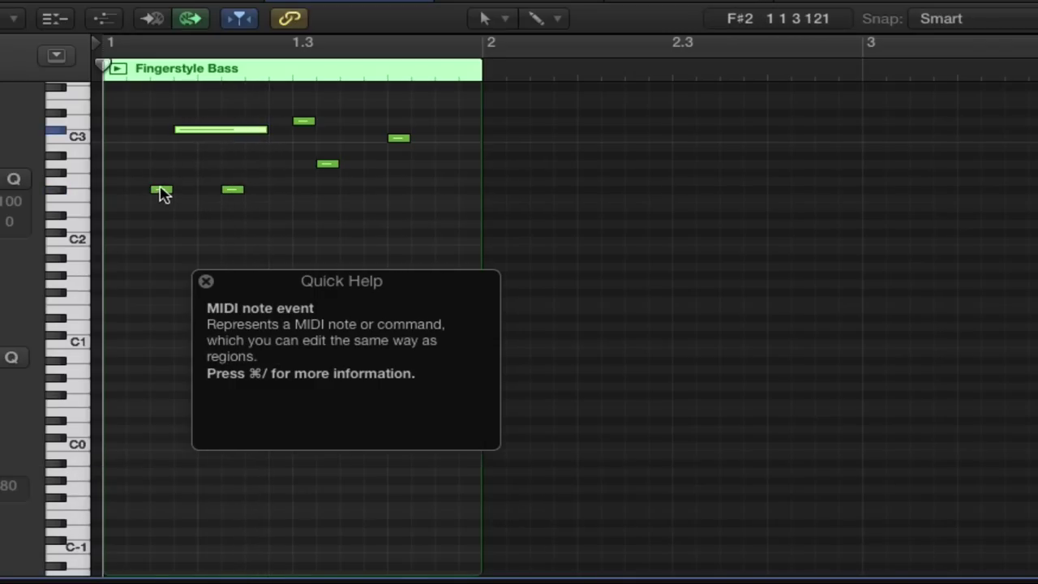
drag(162, 191, 116, 229)
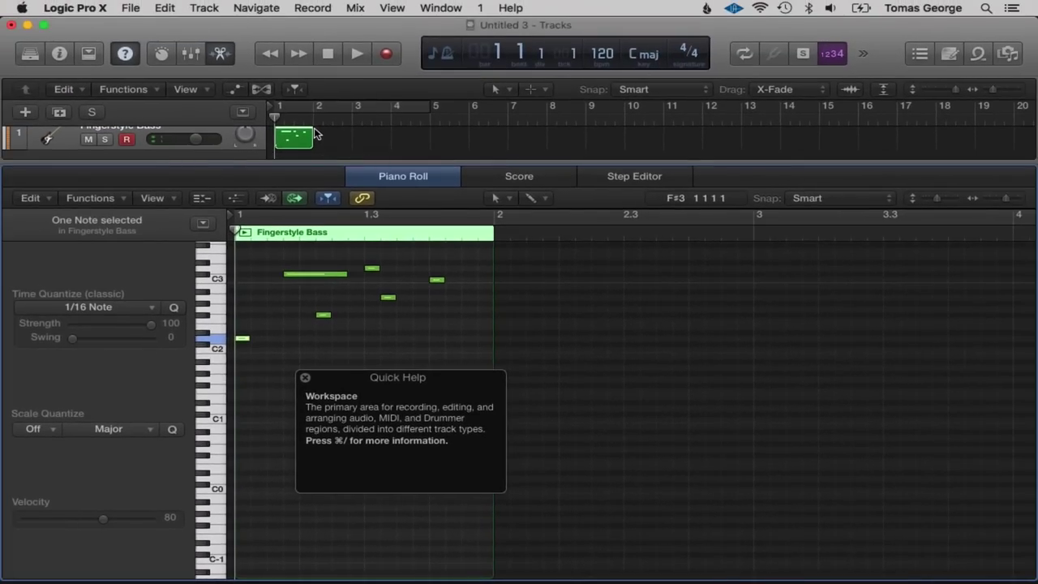
Play the bass region from the project start, stop at bar 2 and close the Piano Roll.
key(Return)
key(space)
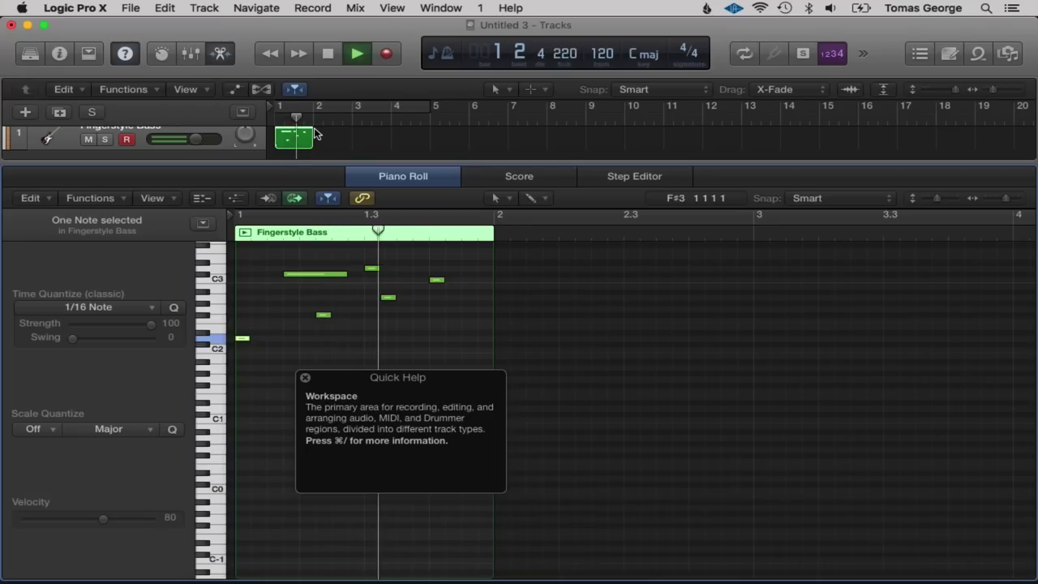
key(space)
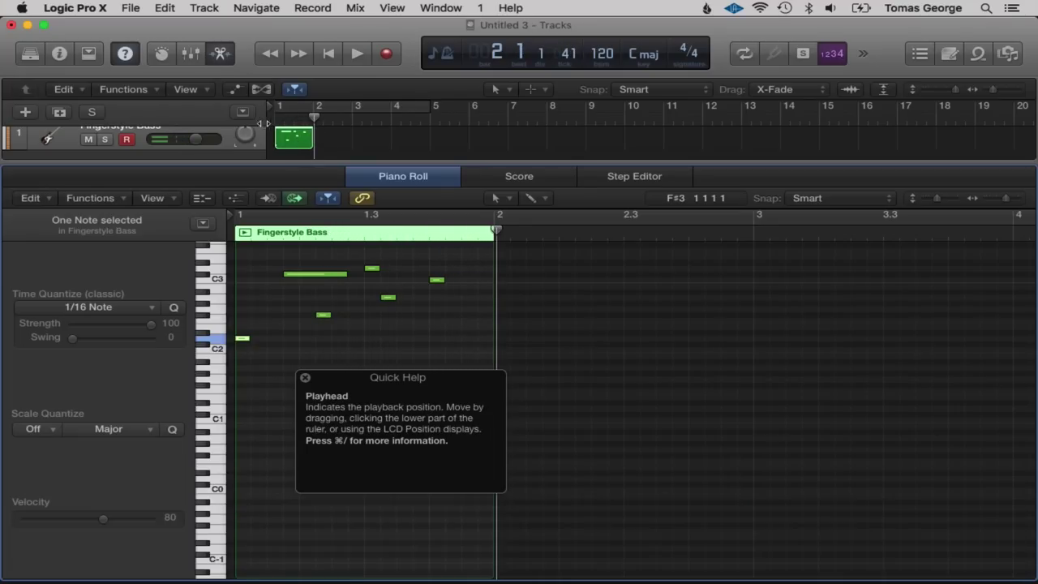
click(219, 53)
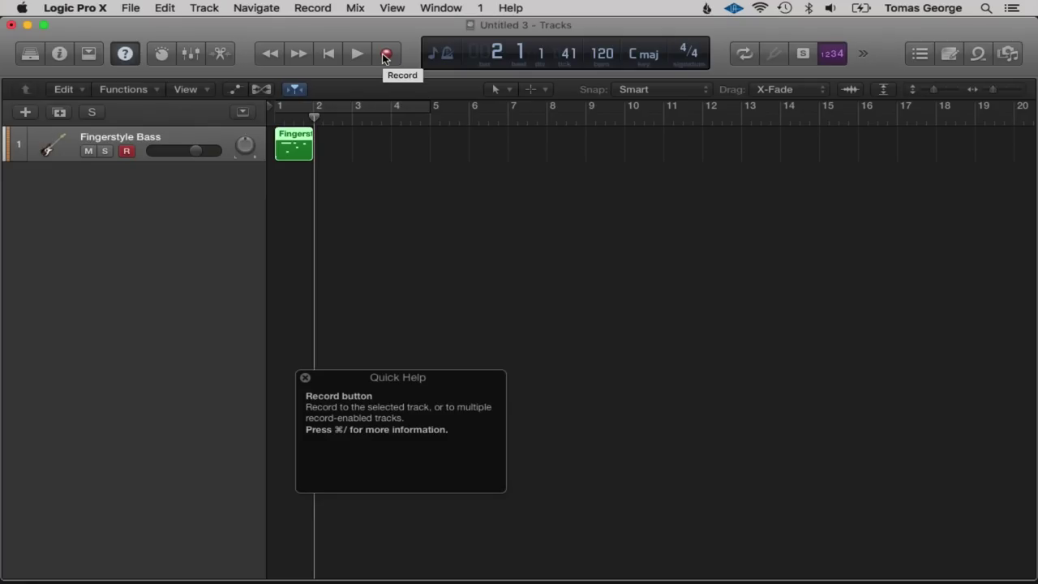
Try recording on the Fingerstyle Bass track from the project start and stop before bar 1.
key(Return)
key(r)
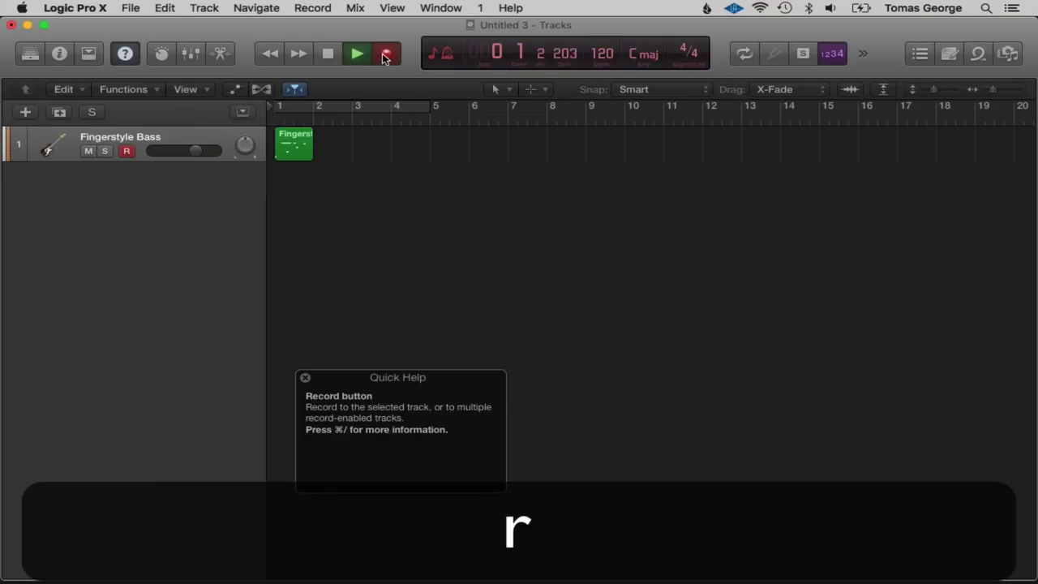
key(space)
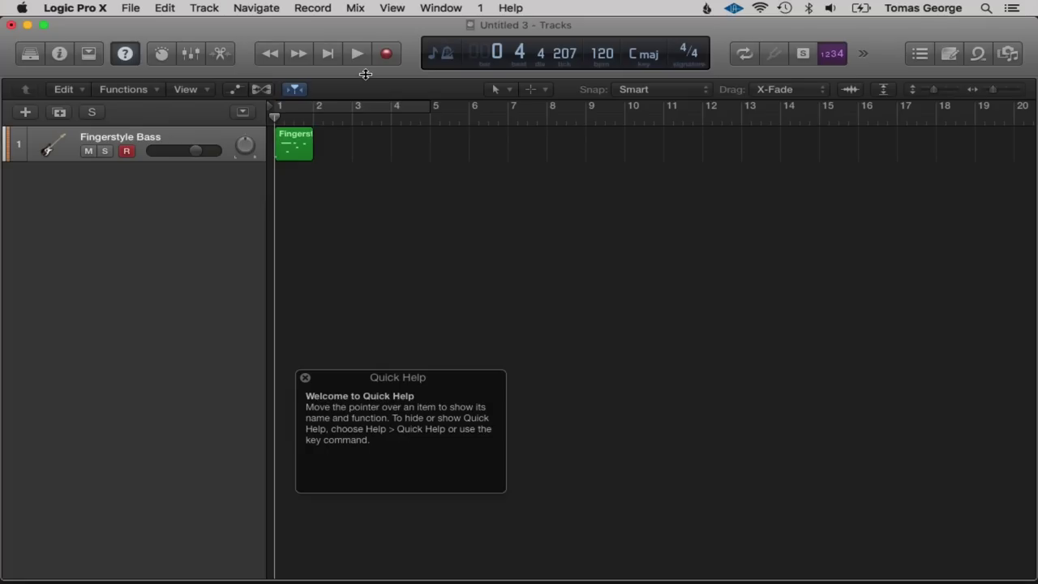
Show the Musical Typing keyboard and briefly start and stop a test recording.
key(super+k)
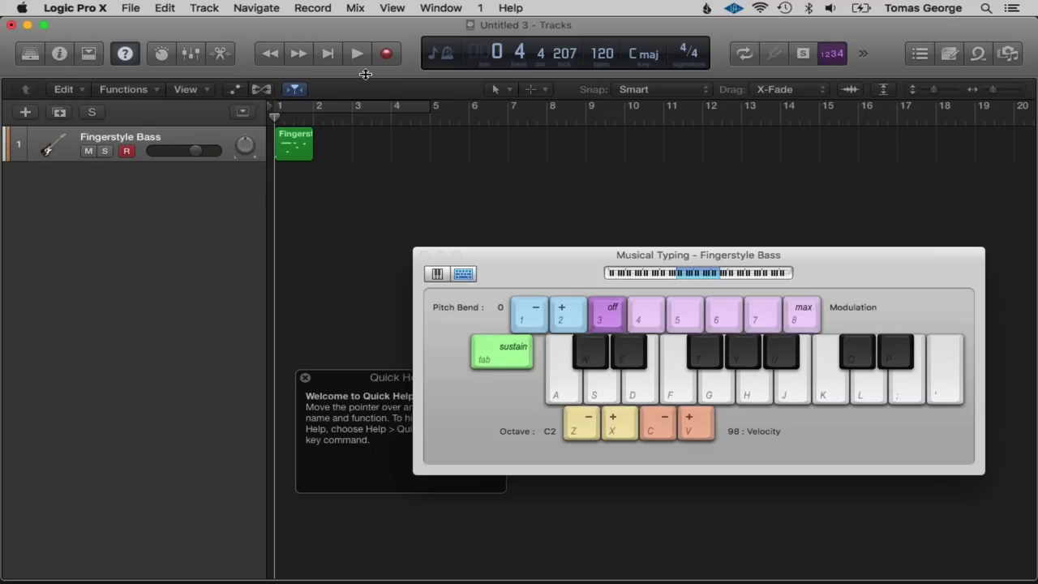
key(r)
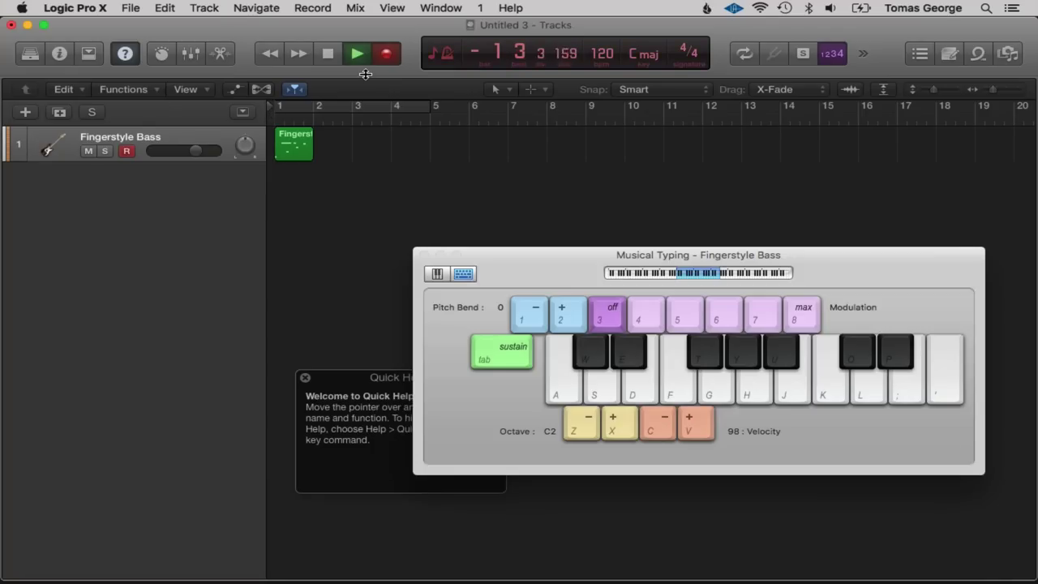
key(space)
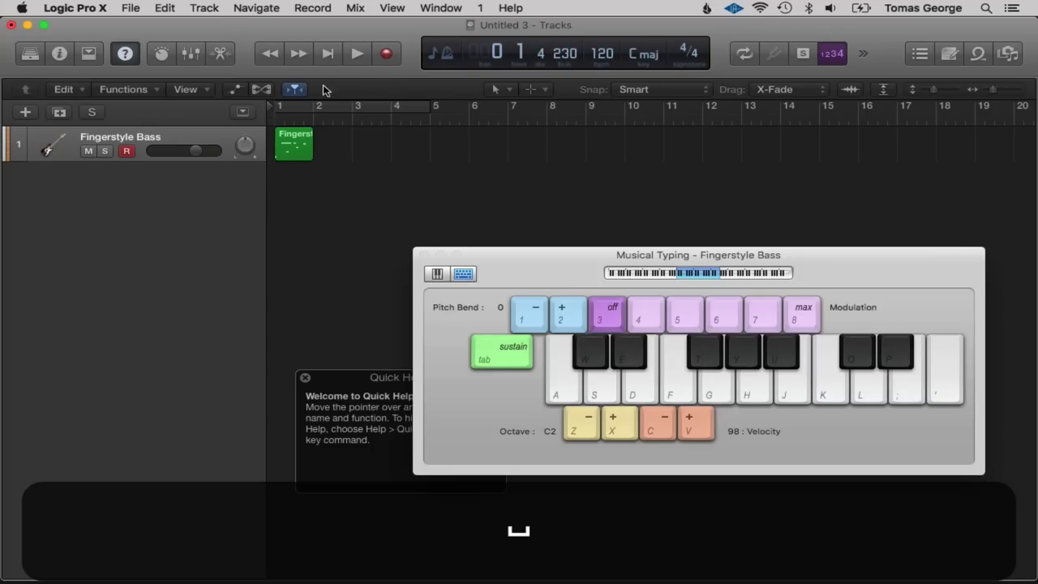
Delete the Fingerstyle Bass region from bar 1.
click(294, 142)
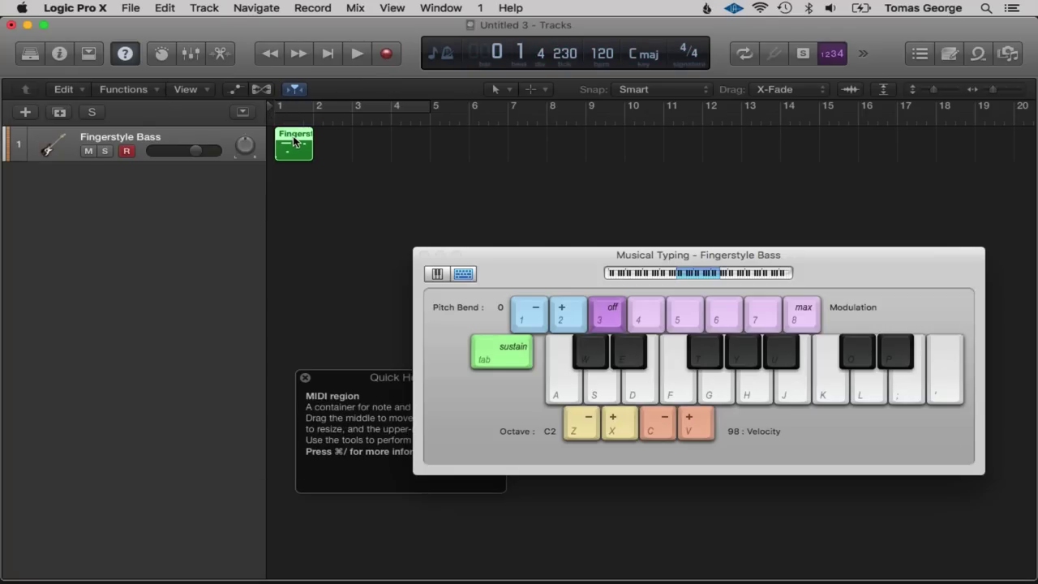
key(BackSpace)
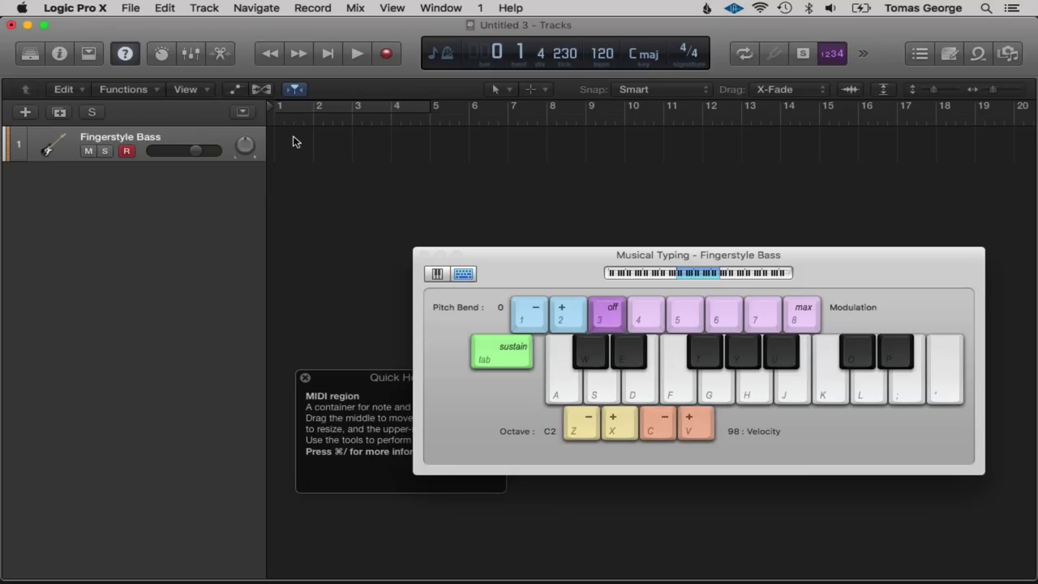
Record from the project start on the Fingerstyle Bass track, playing notes with Musical Typing from bar 3 up to bar 5.
key(Return)
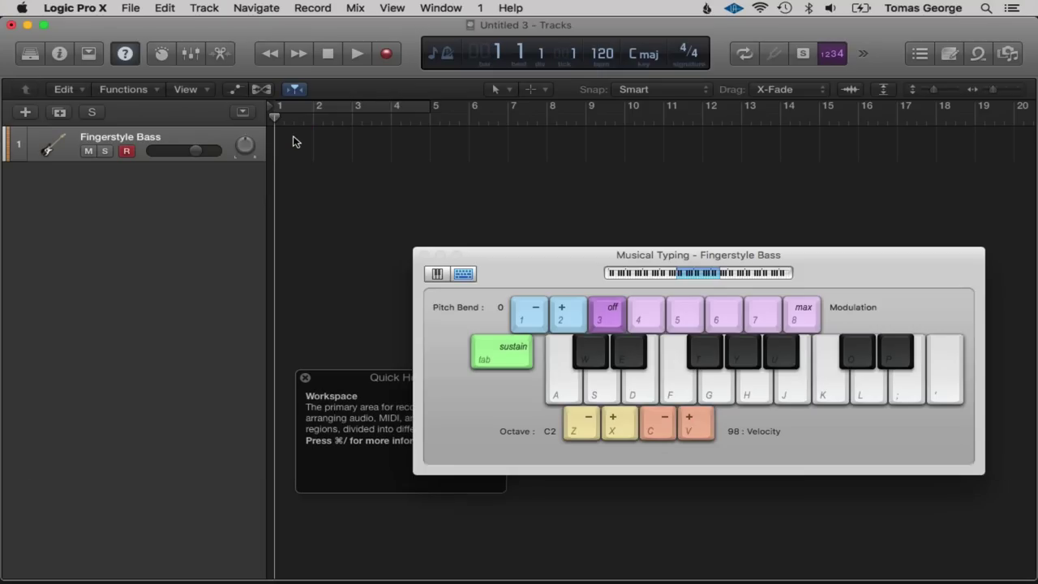
key(r)
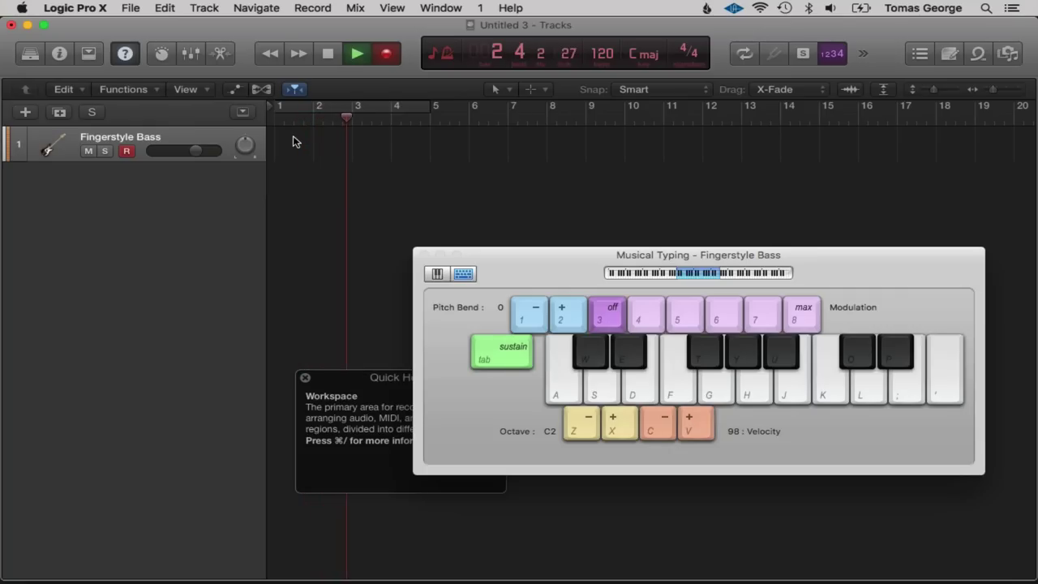
key(d)
key(f)
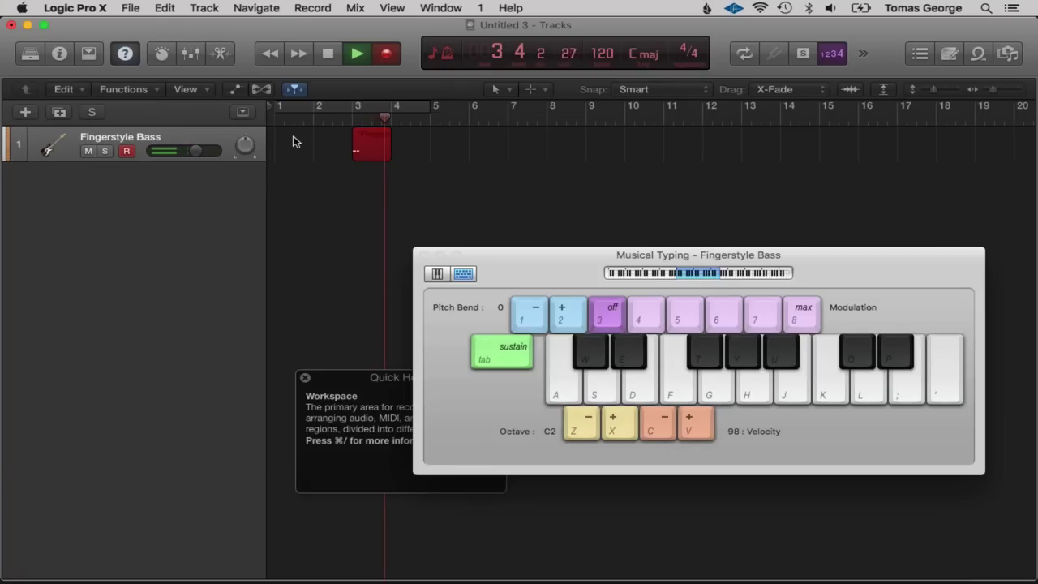
key(f)
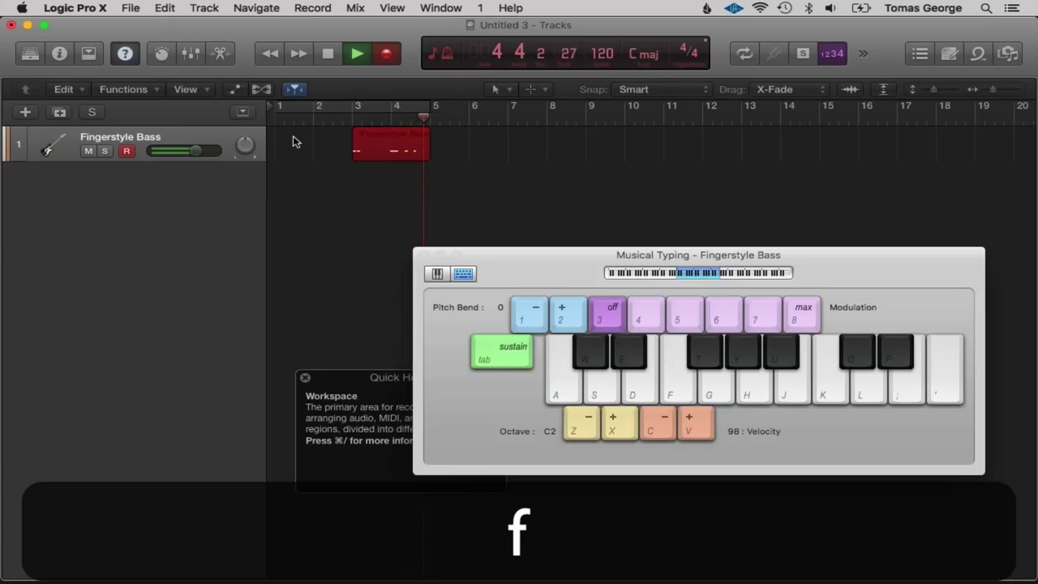
key(space)
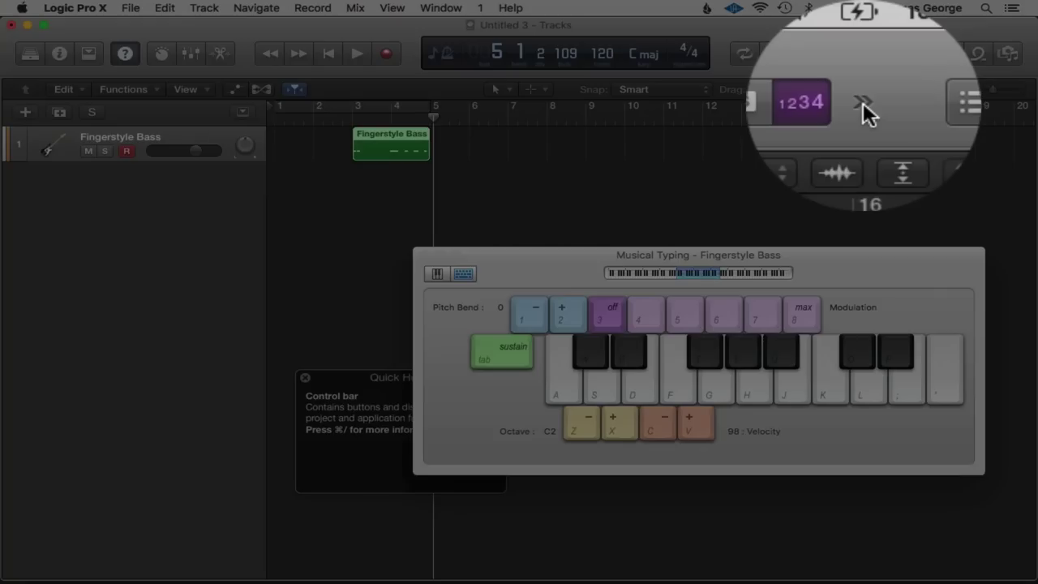
Look at the additional mode options hidden in the control bar and deselect the recorded region.
click(864, 57)
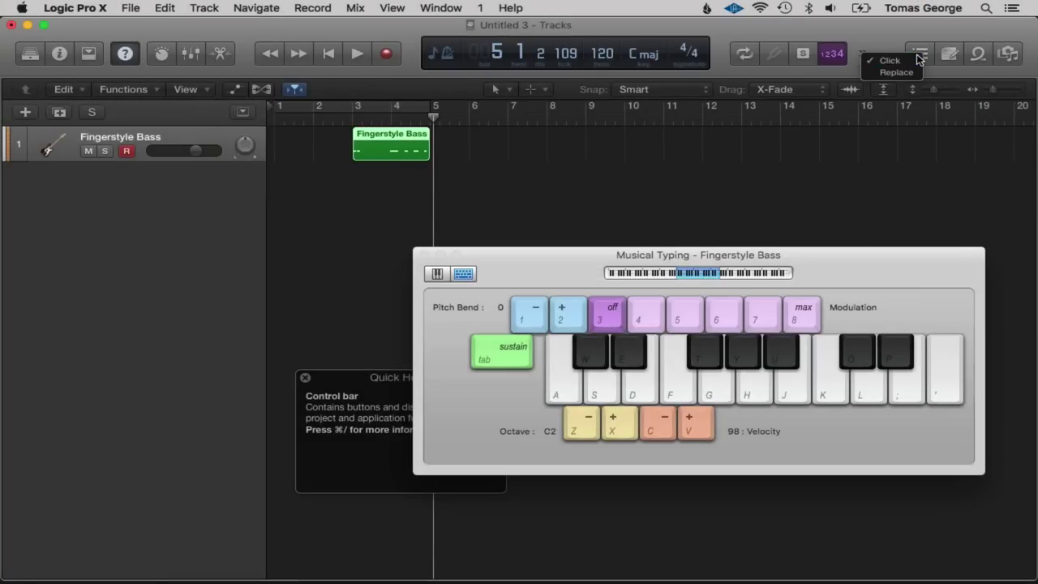
click(918, 60)
click(456, 204)
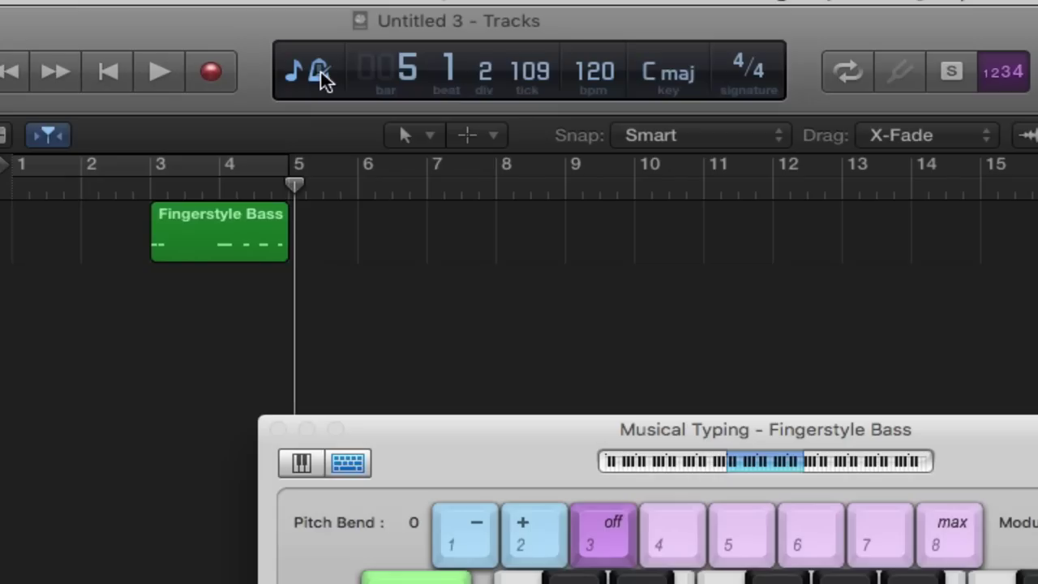
Try the Beats & Time mode of the LCD display and set it to Beats.
click(321, 72)
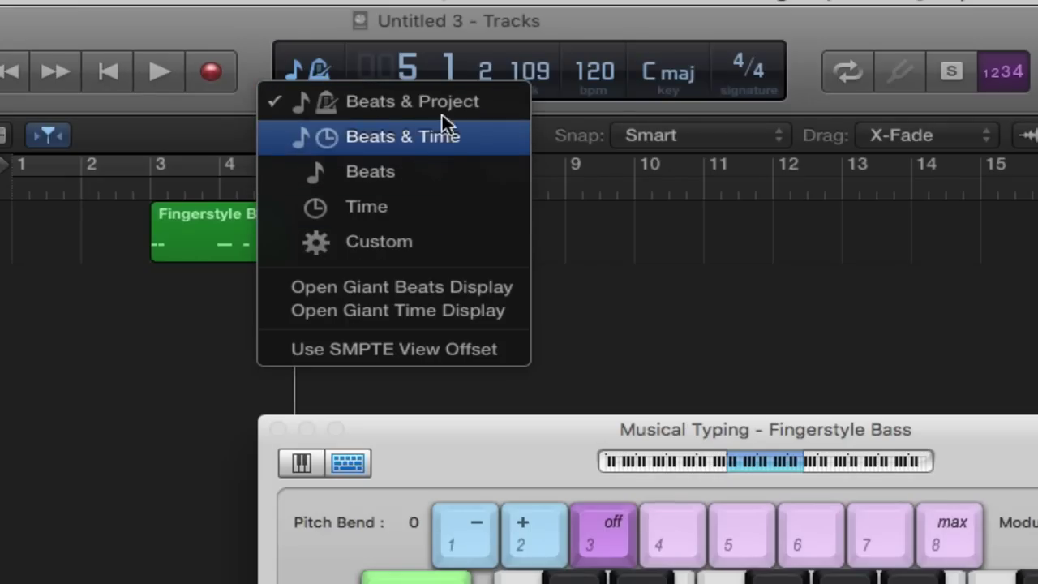
click(409, 131)
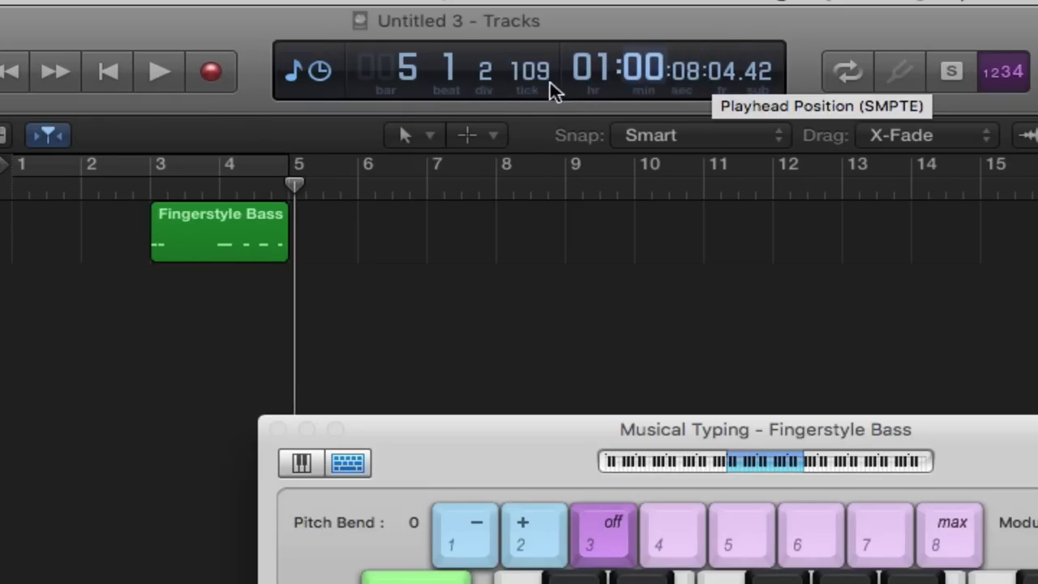
click(324, 72)
click(365, 136)
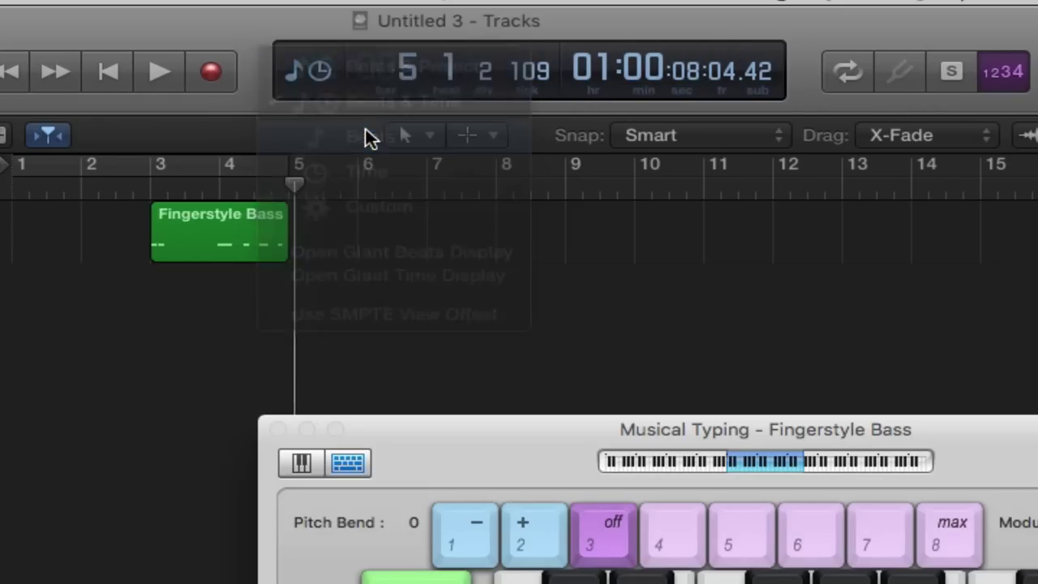
Move the playhead to bar 11 and back to position 9 3 1 1.
drag(295, 183, 710, 191)
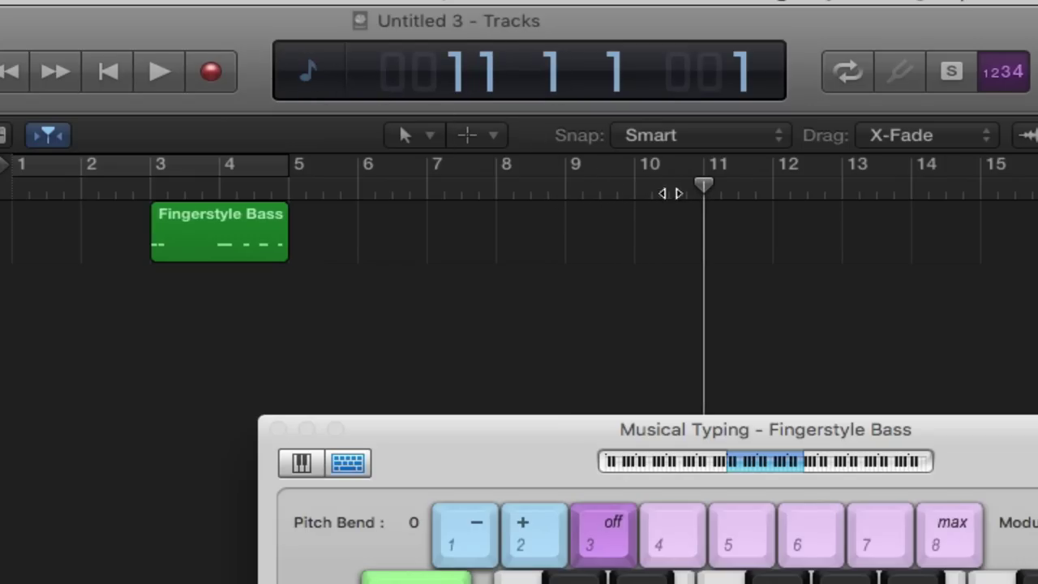
drag(704, 184, 600, 179)
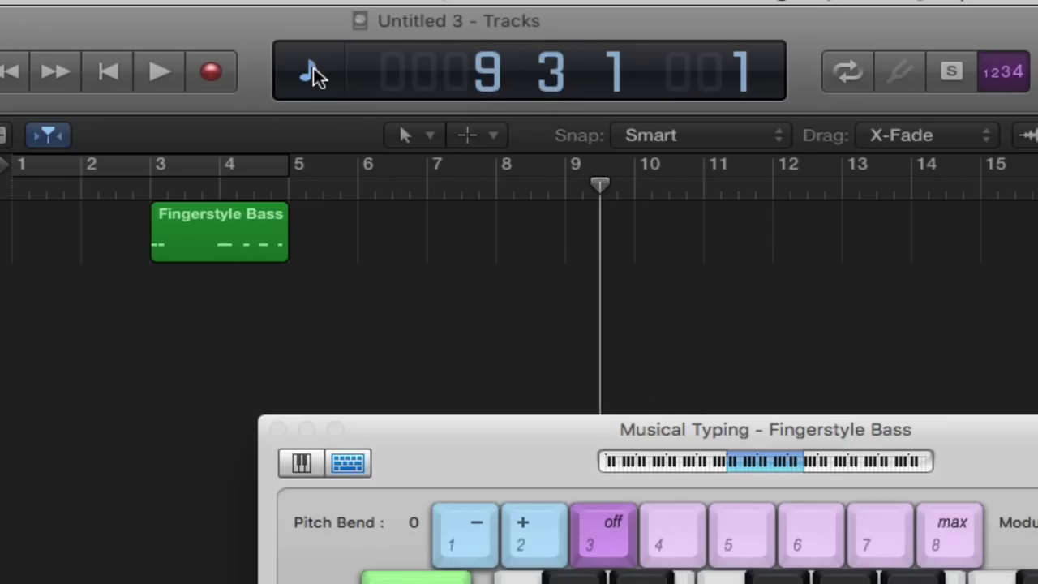
Switch the LCD display through Time to Custom mode and set a 2/4 time signature at bar 9.
click(313, 73)
key(Escape)
click(310, 72)
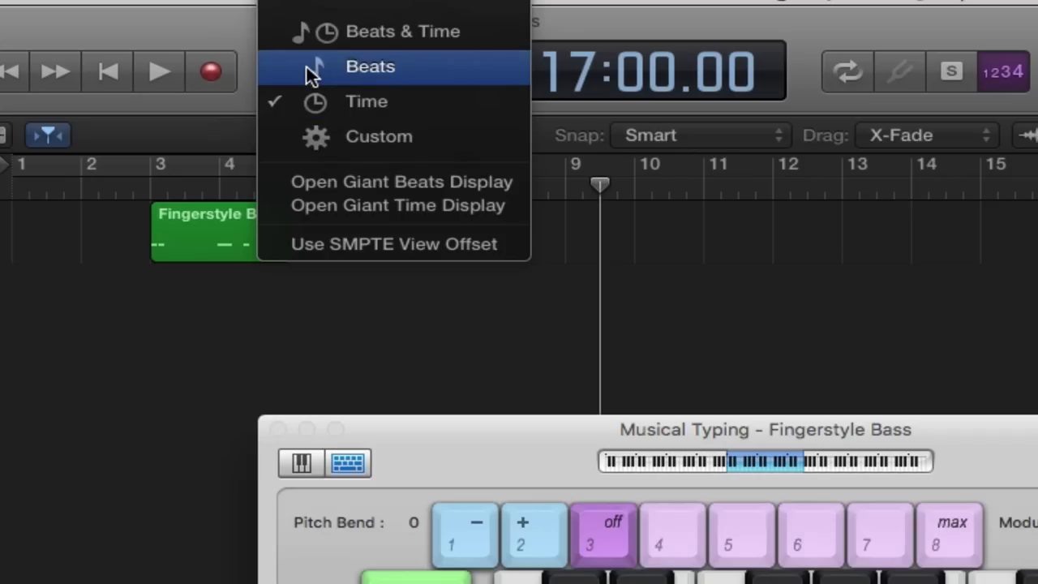
click(403, 137)
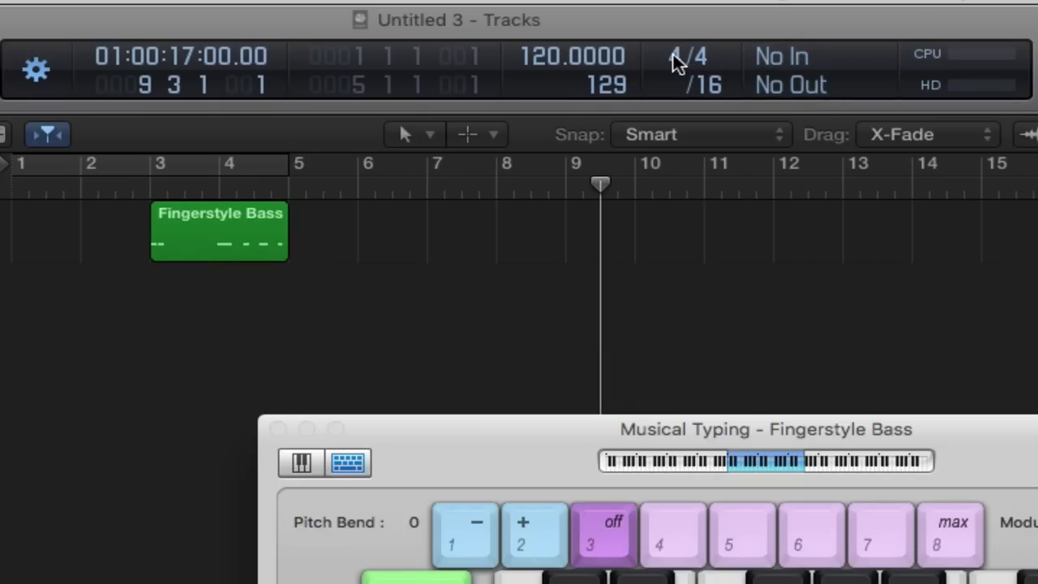
mouse_move(674, 61)
mouse_down()
mouse_move(673, 20)
mouse_move(673, 134)
mouse_move(674, 105)
mouse_move(706, 65)
mouse_up()
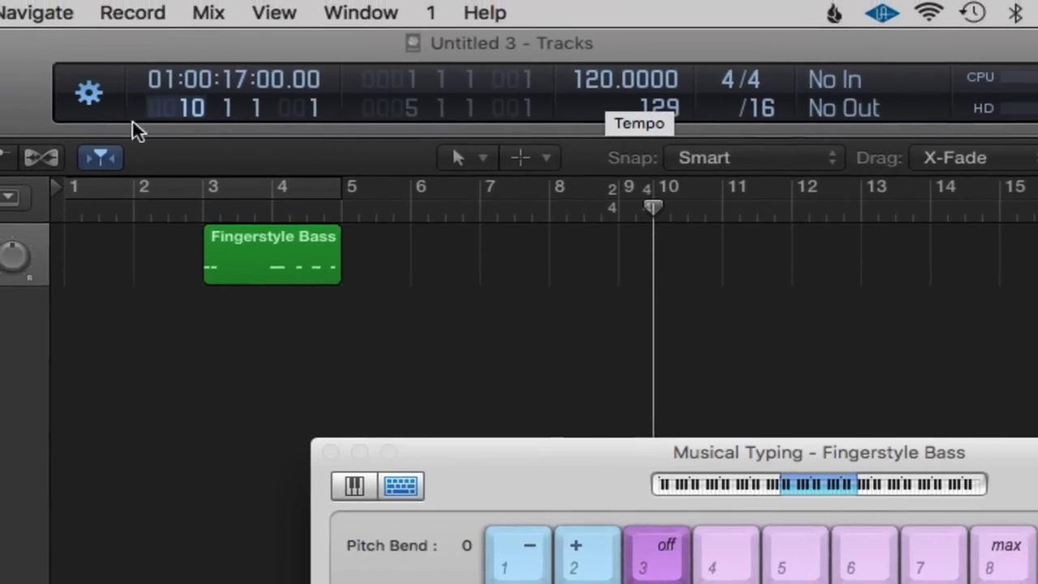
Set the LCD display to Beats & Project and hide the Musical Typing keyboard.
click(37, 71)
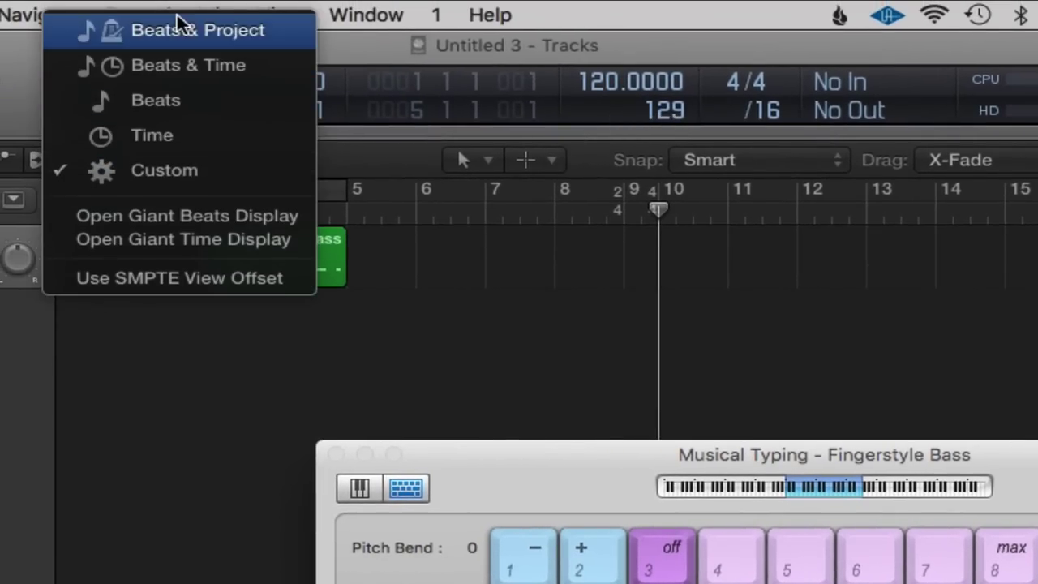
click(185, 24)
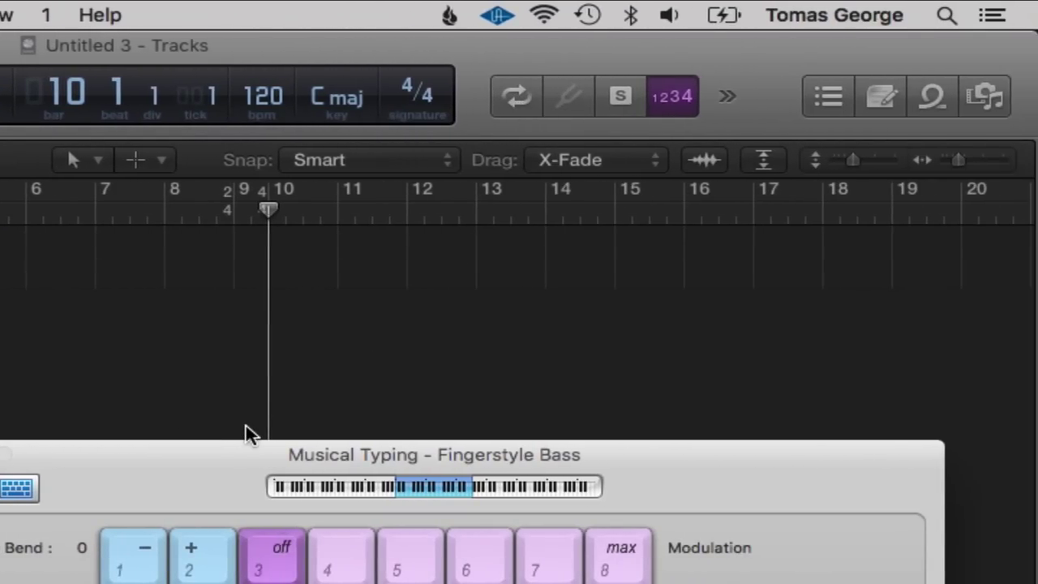
key(super+k)
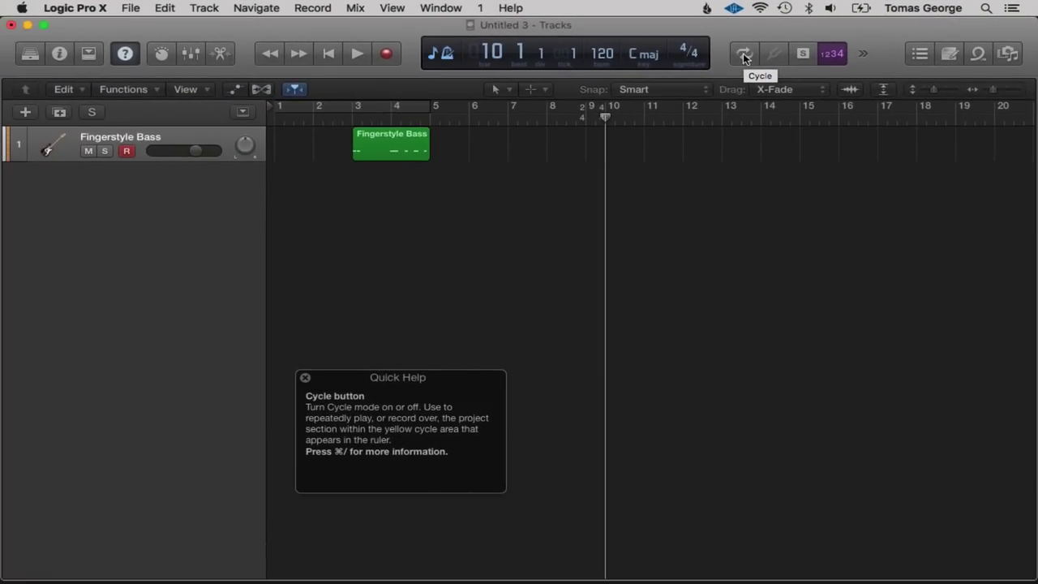
Turn on Cycle mode with the cycle area shortened to about one beat at bar 3, and play the loop briefly.
click(744, 55)
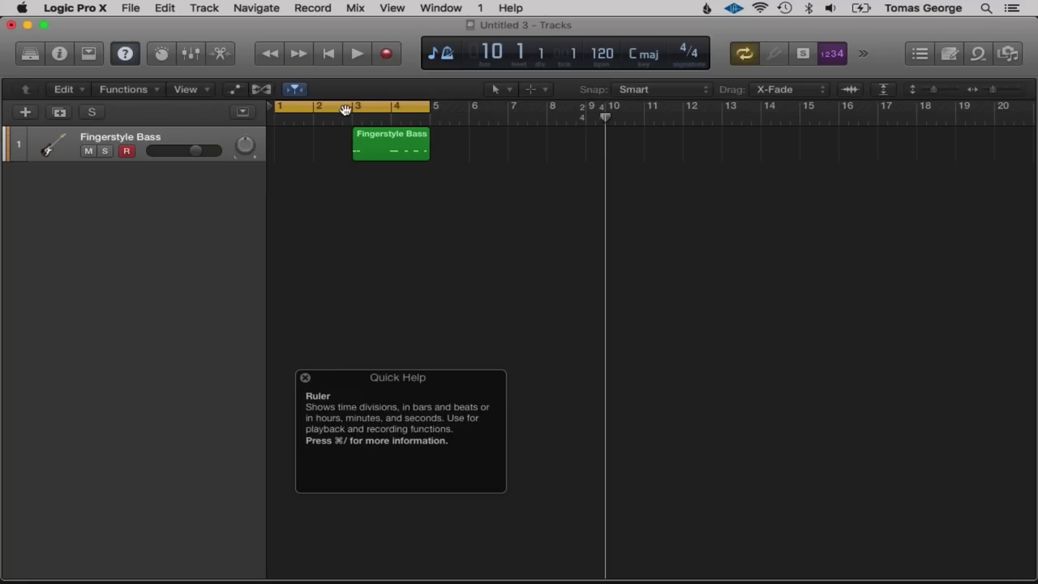
drag(355, 106, 424, 115)
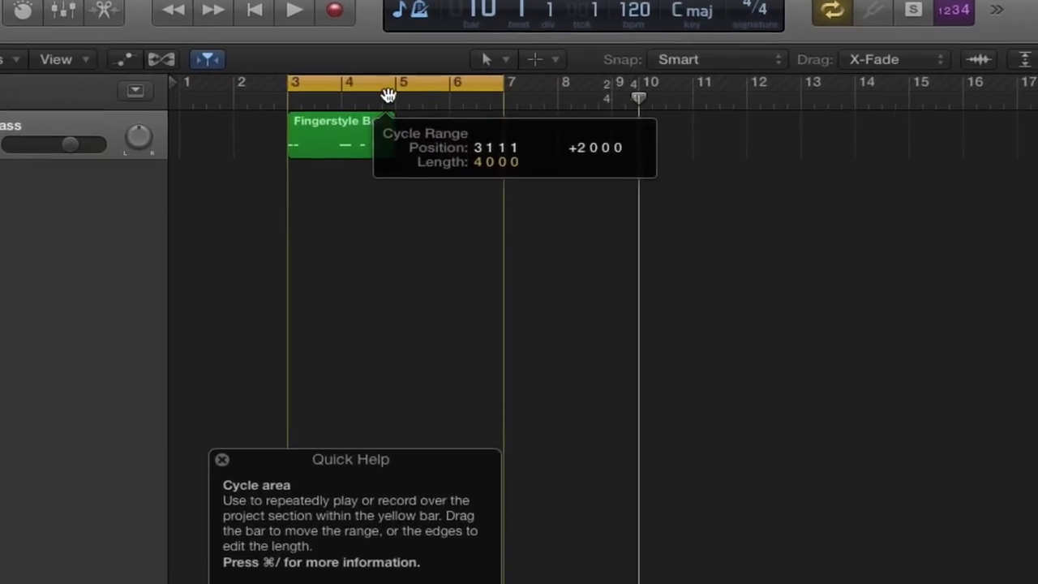
drag(503, 88, 325, 88)
drag(261, 61, 221, 59)
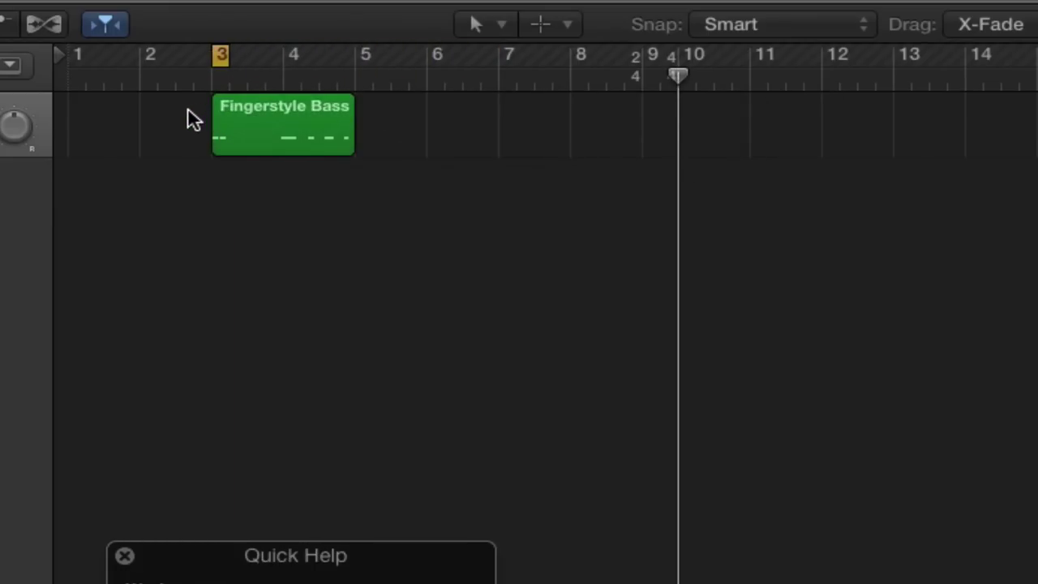
key(space)
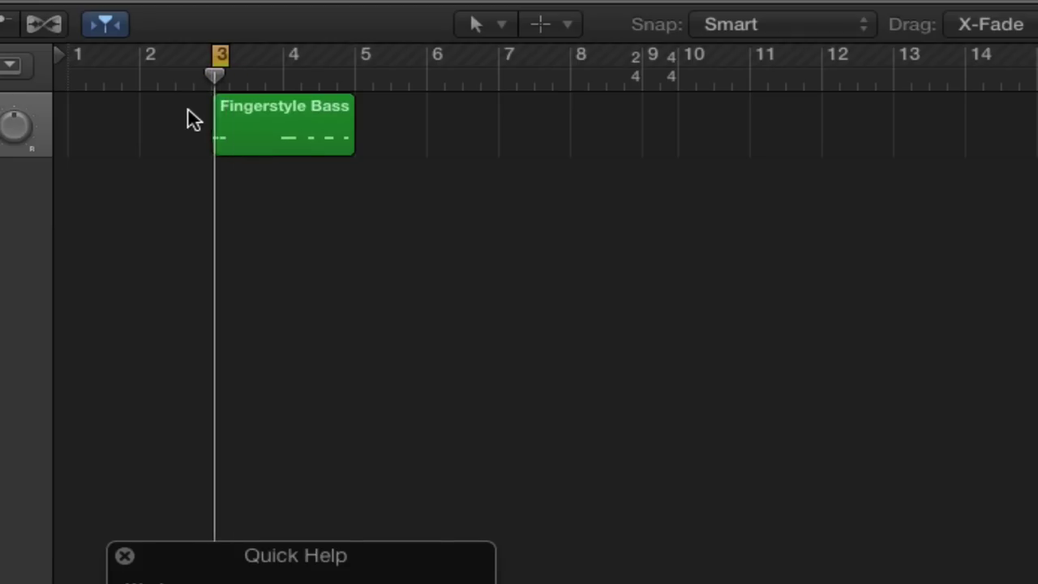
key(space)
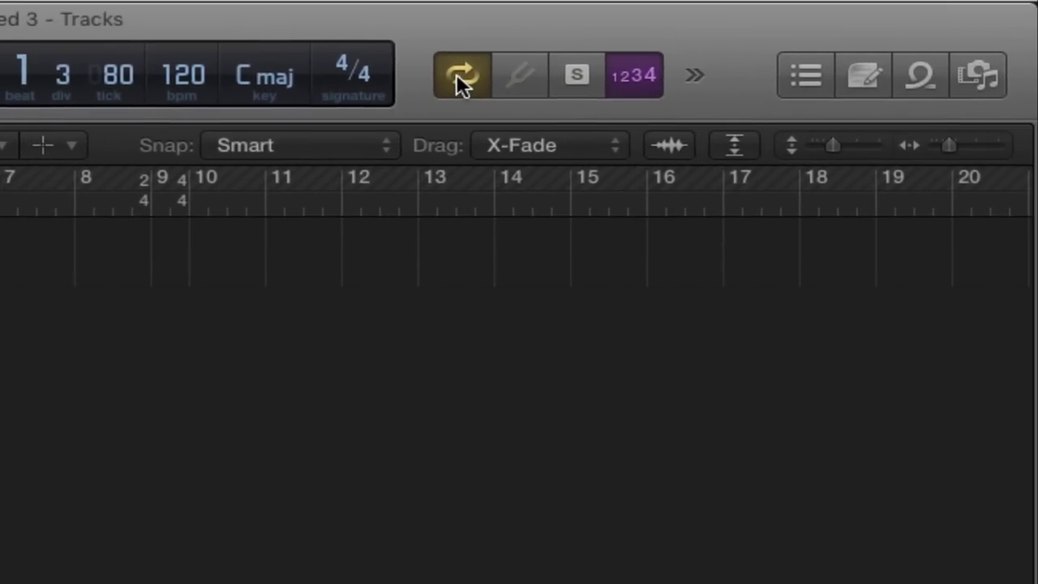
Turn off Cycle mode and try Solo mode on and off.
click(460, 78)
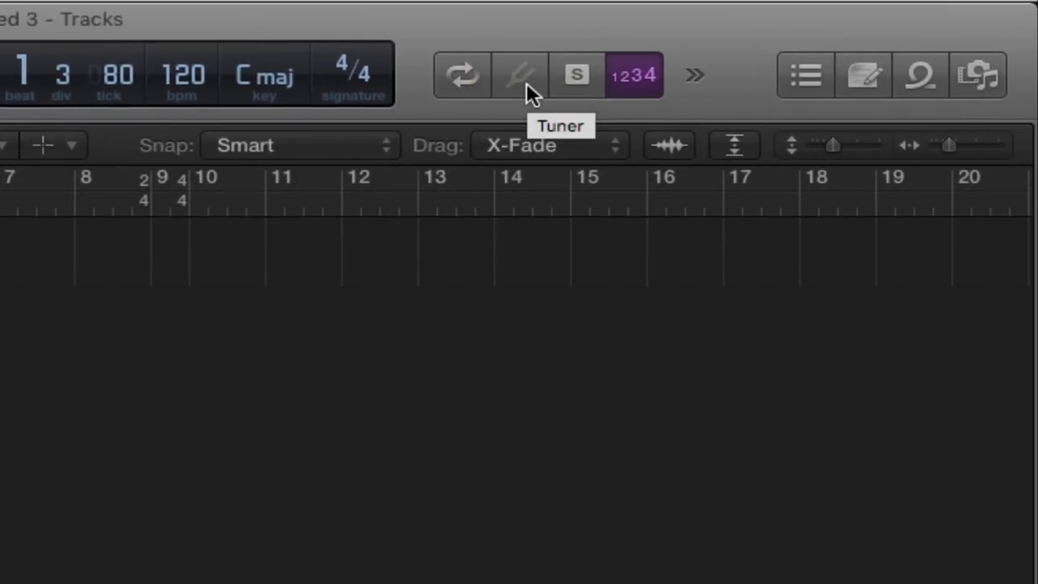
click(578, 78)
click(578, 78)
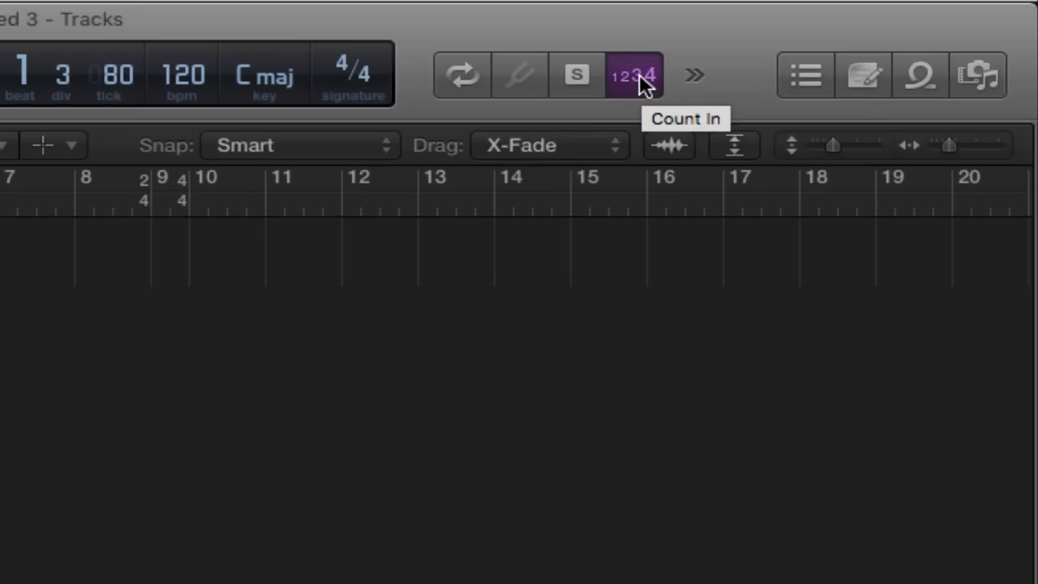
Look at the Event and Marker lists and the project Note Pad, closing each one.
click(812, 74)
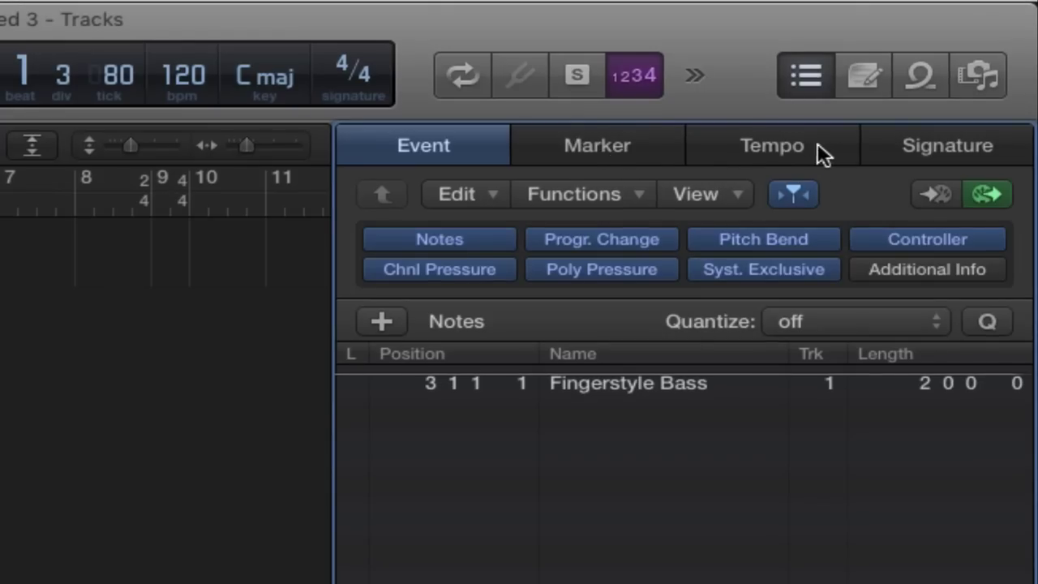
click(597, 150)
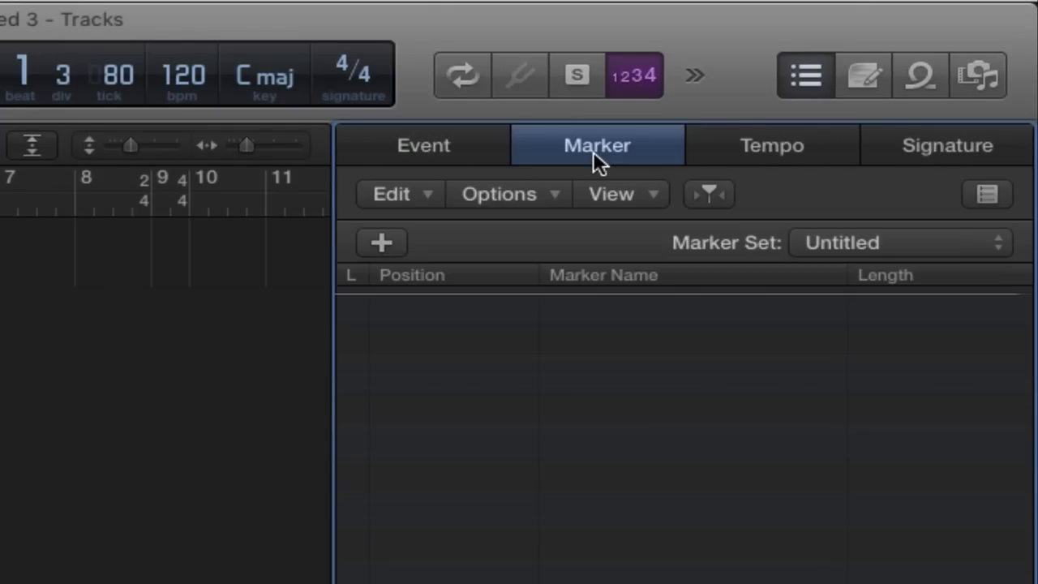
click(374, 139)
click(806, 76)
click(863, 79)
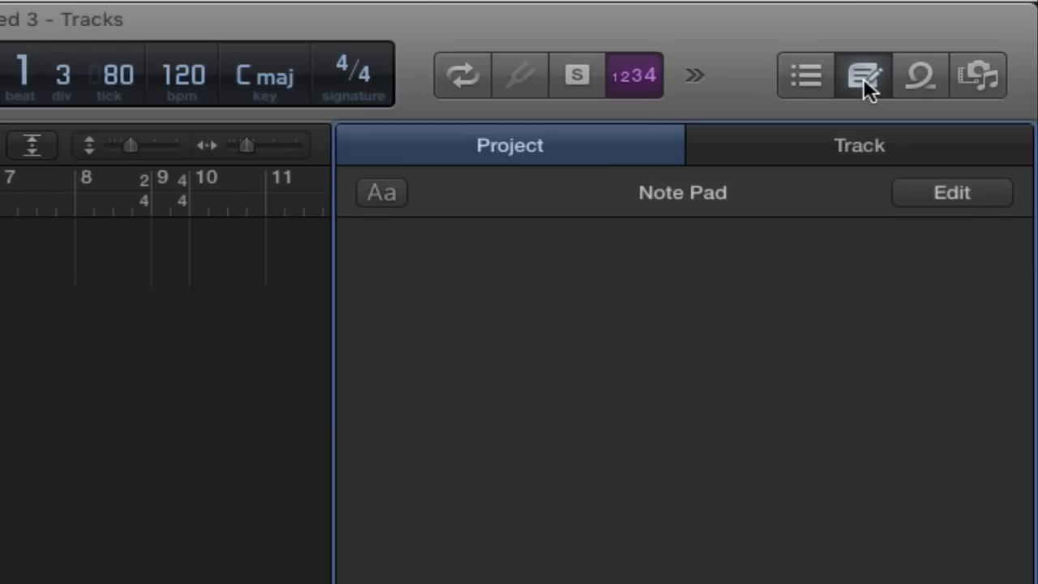
click(865, 79)
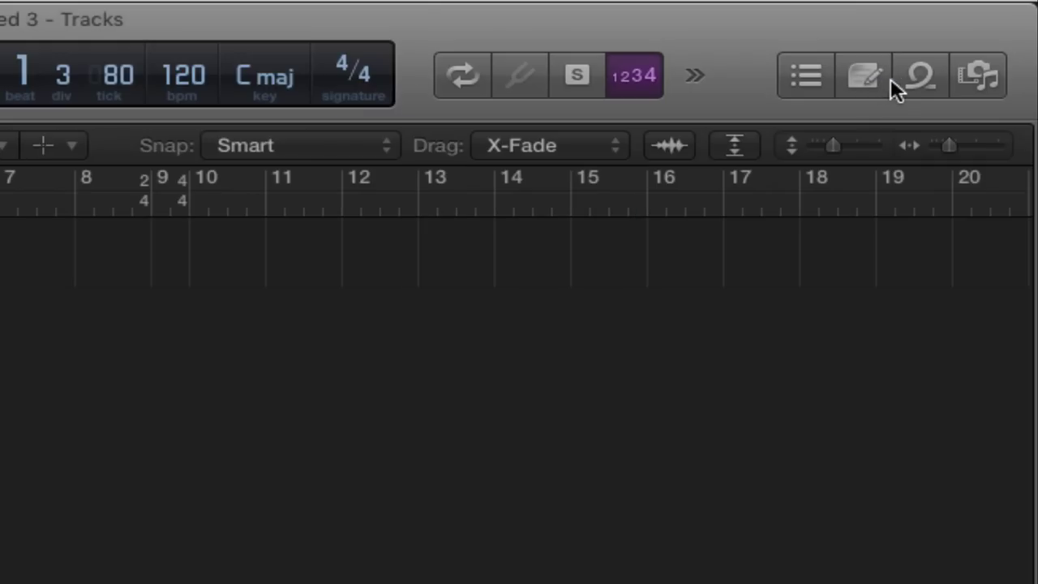
Look at the Apple Loops browser and the project file browser, closing each one.
click(921, 74)
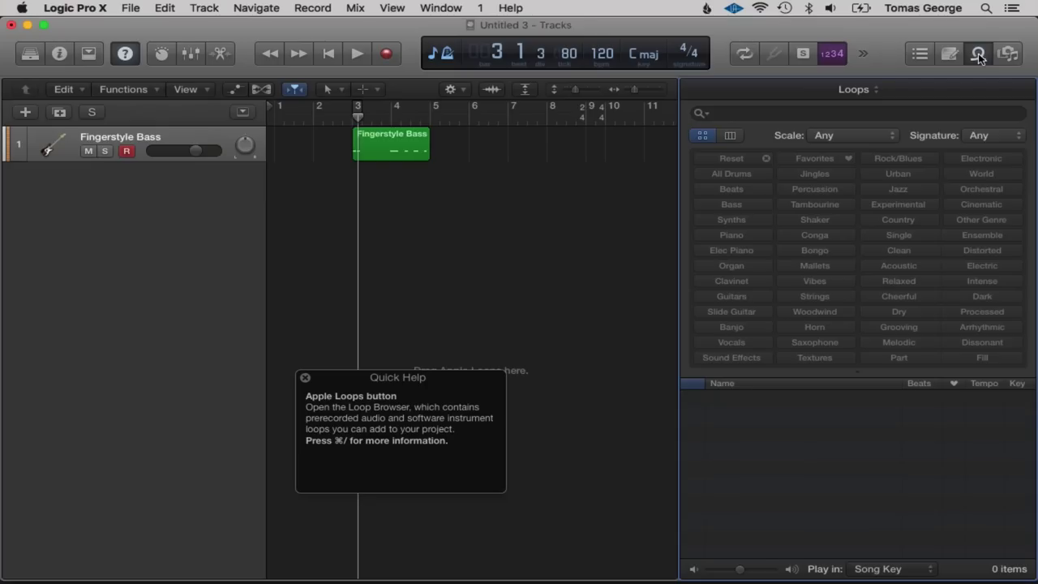
key(o)
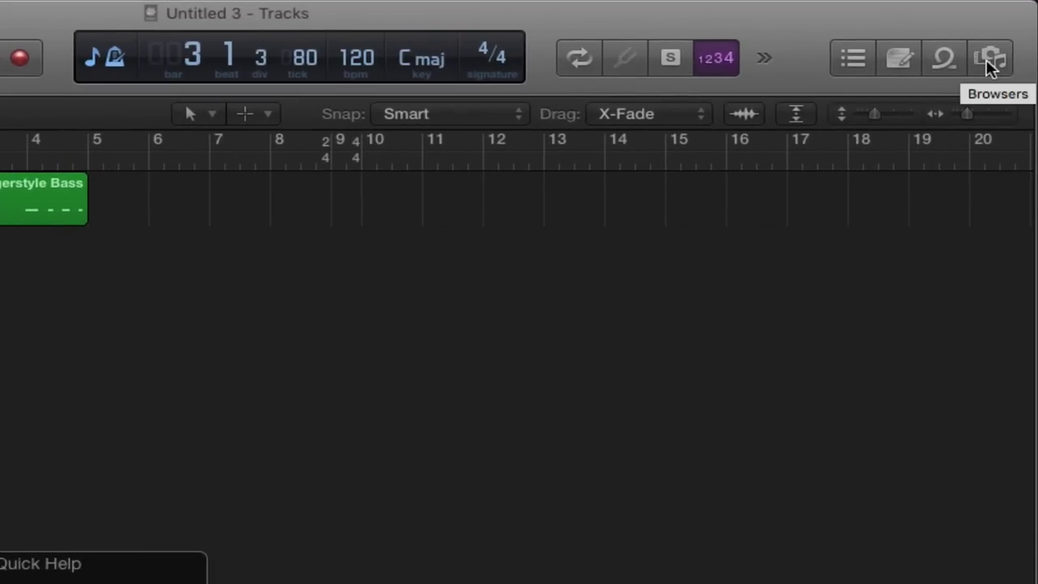
click(987, 59)
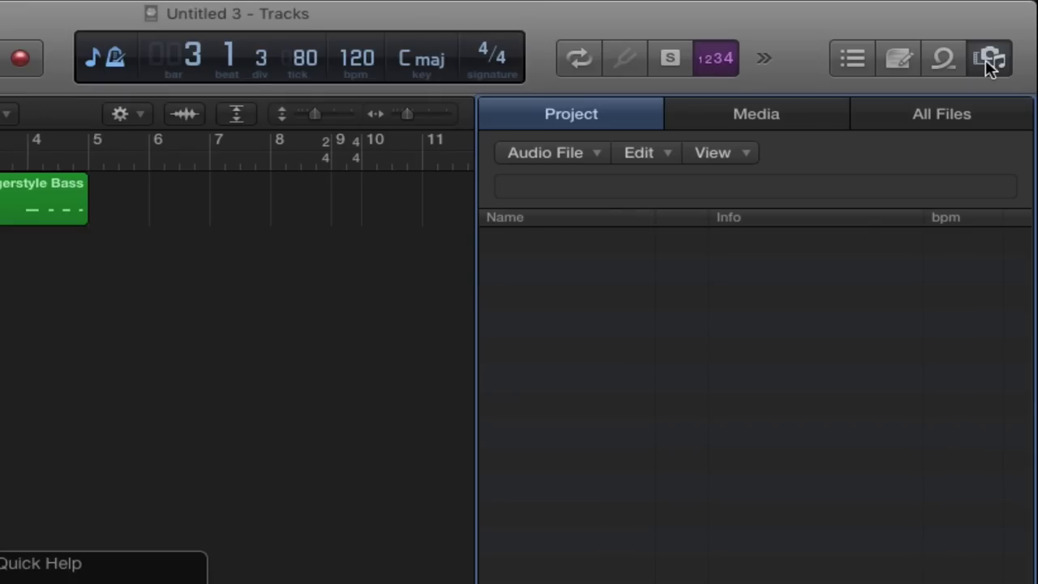
click(985, 59)
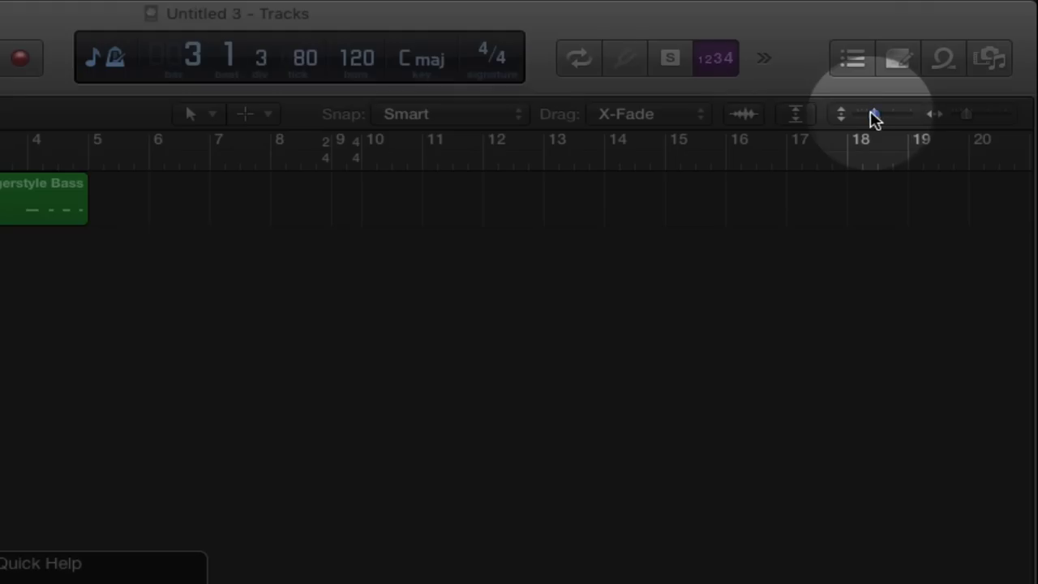
Zoom the Tracks area in slightly, both vertically and horizontally.
mouse_move(874, 116)
mouse_down()
mouse_move(905, 120)
mouse_move(871, 113)
mouse_up()
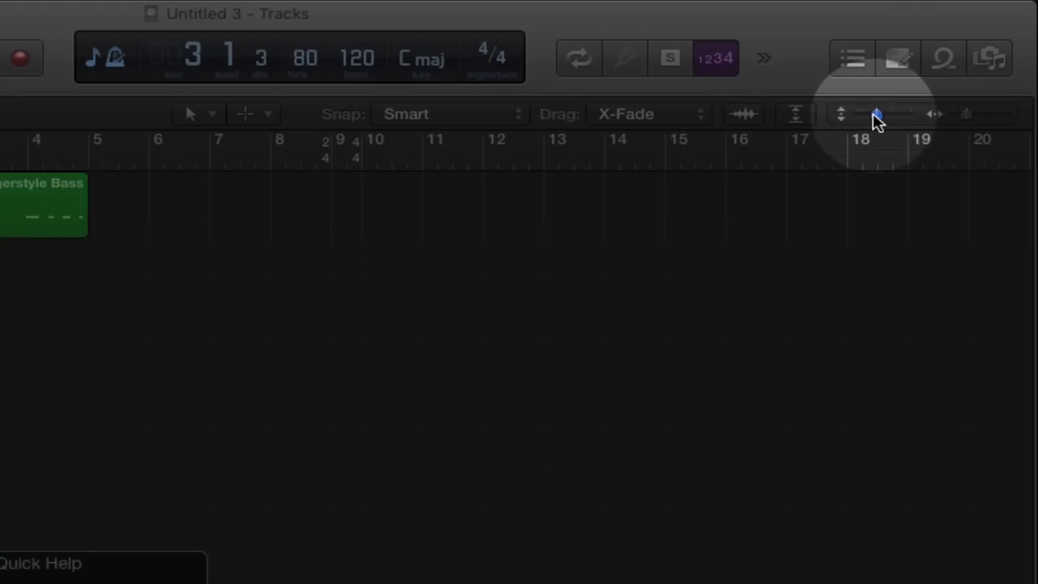
mouse_move(967, 118)
mouse_down()
mouse_move(997, 116)
mouse_move(971, 125)
mouse_up()
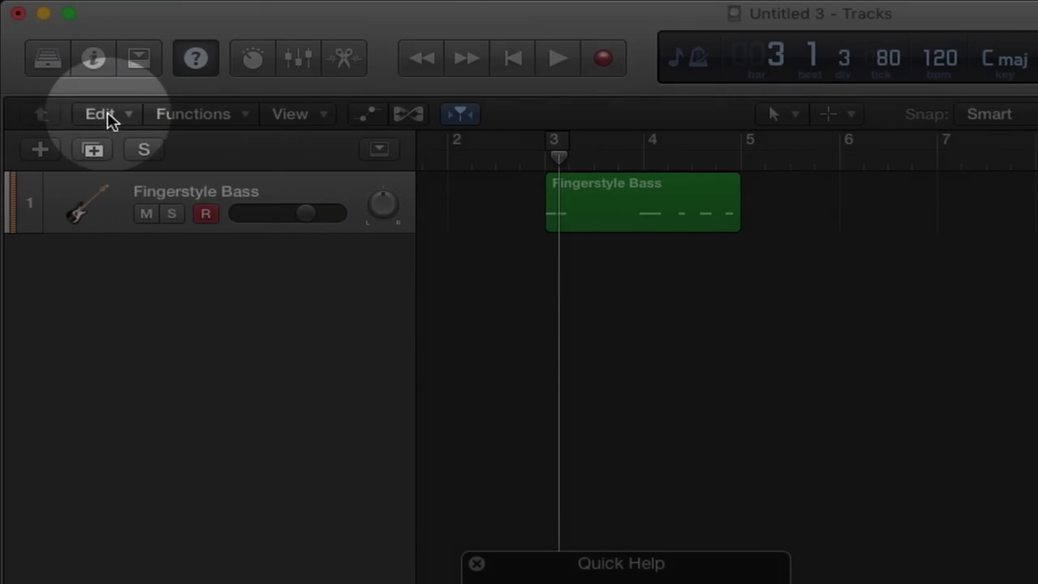
Look through the Edit, Functions and View commands of the Tracks area without choosing any.
click(103, 118)
click(105, 119)
click(217, 118)
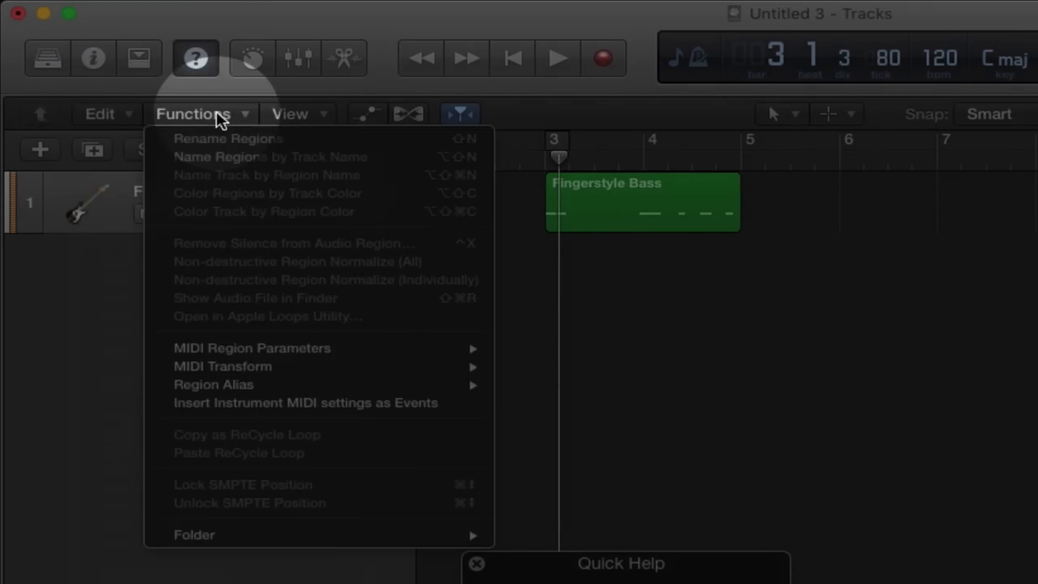
click(216, 116)
click(308, 117)
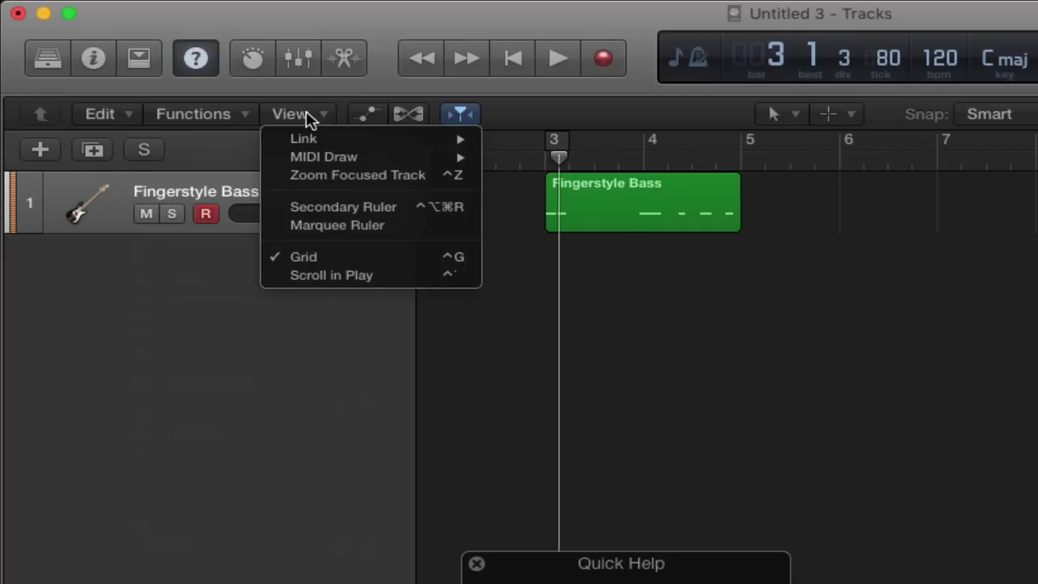
click(308, 117)
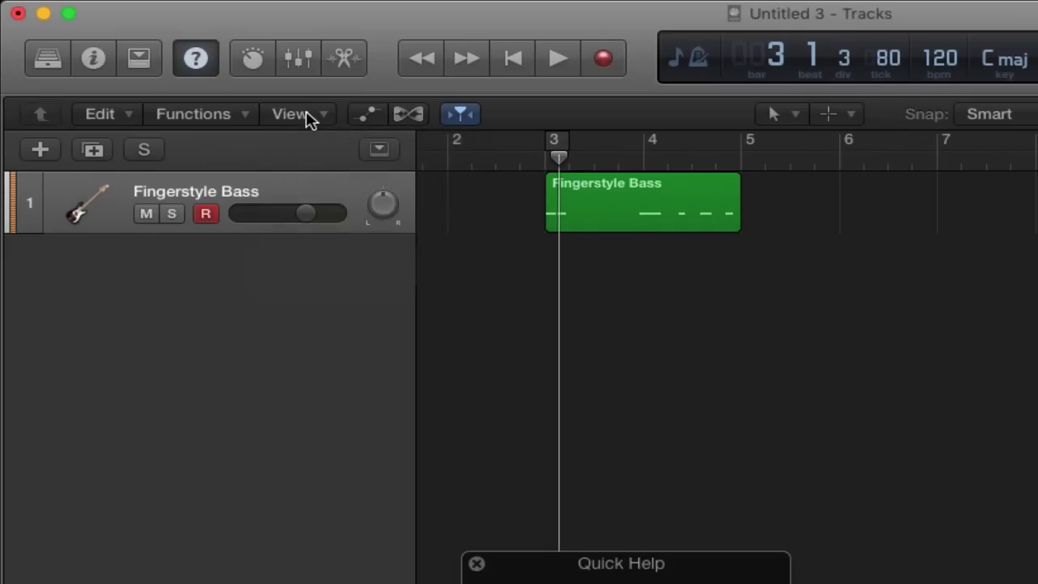
click(306, 117)
mouse_move(294, 158)
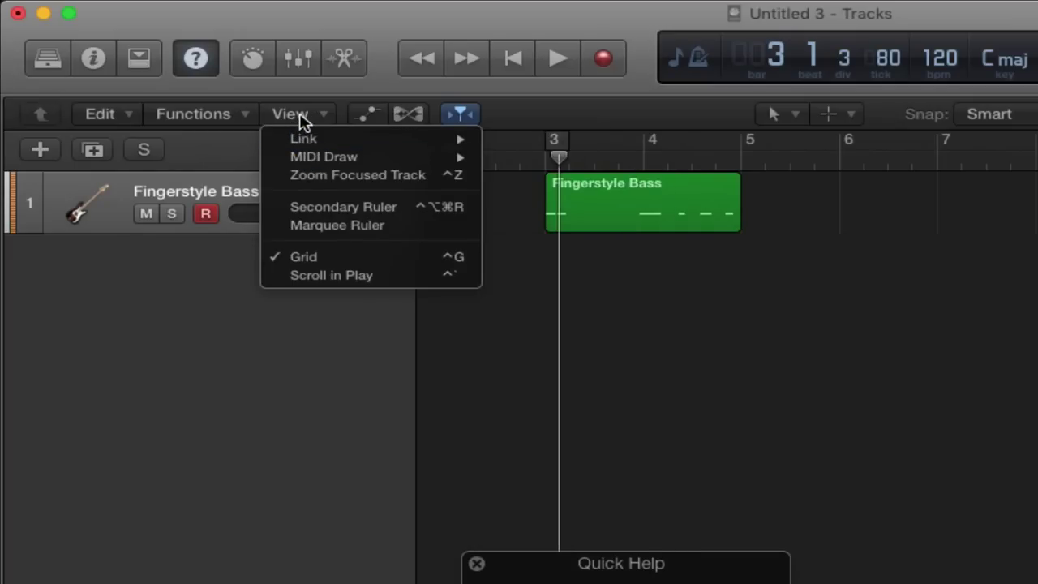
click(303, 116)
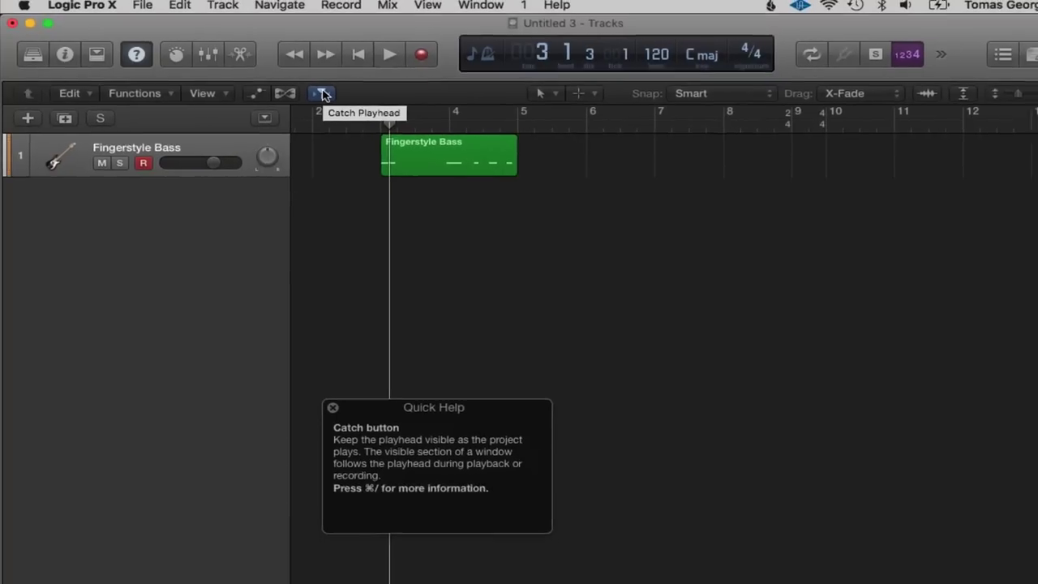
Move the playhead to bar 22 and return the view to the recorded region.
scroll(658, 159, right, 10)
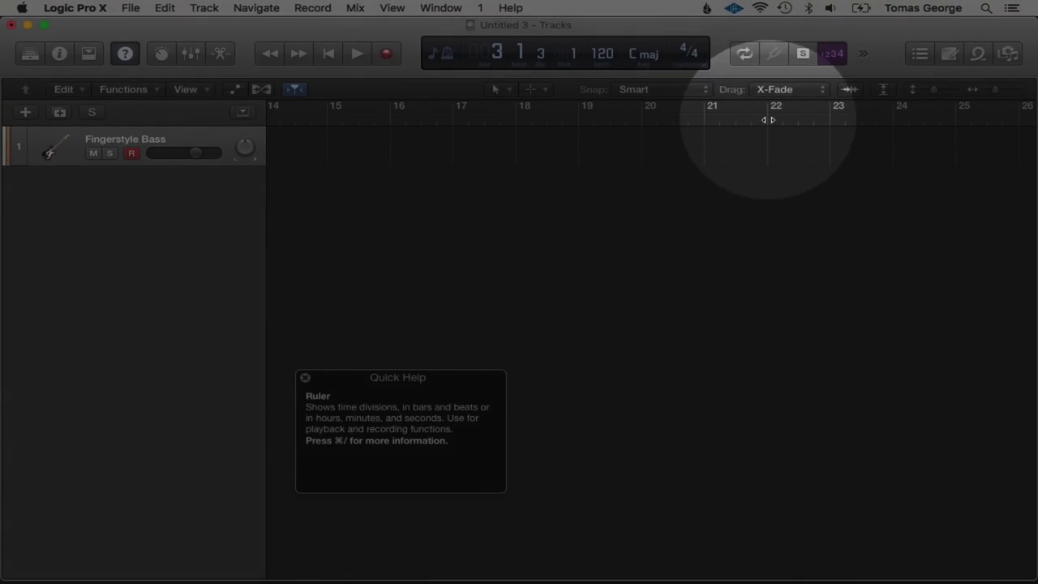
click(768, 119)
scroll(386, 139, left, 10)
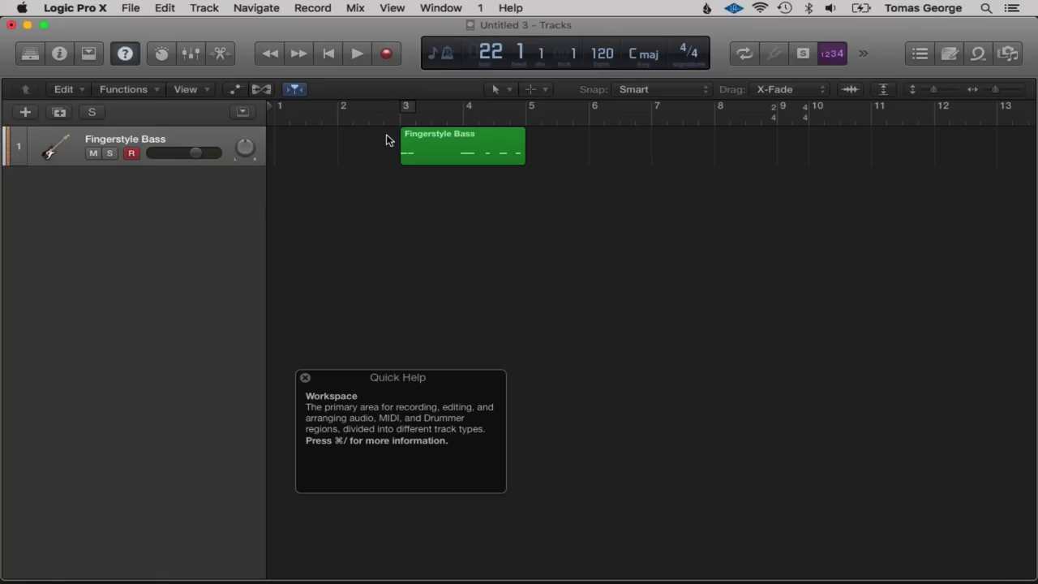
scroll(386, 140, right, 10)
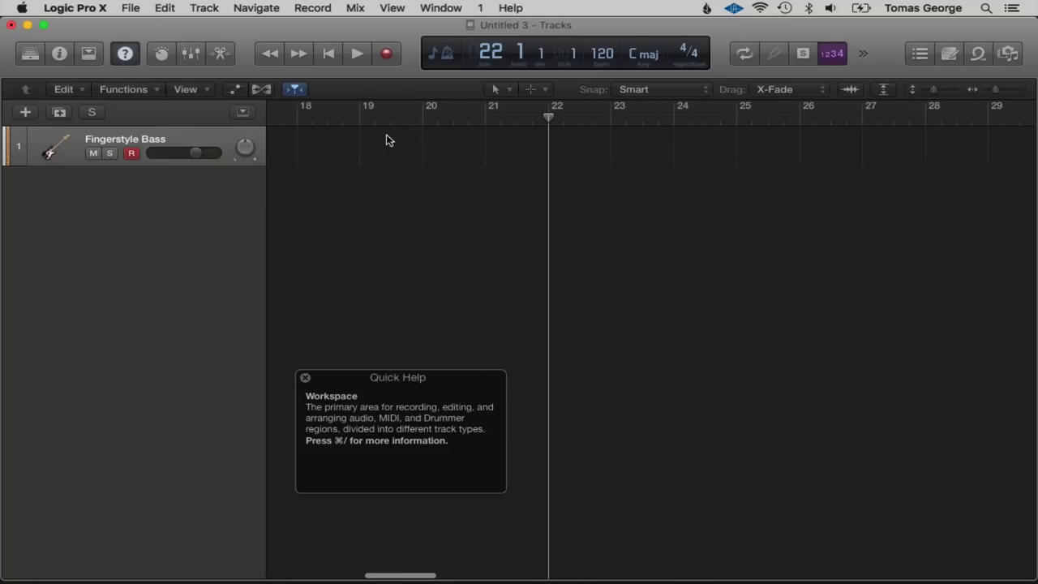
scroll(386, 139, left, 15)
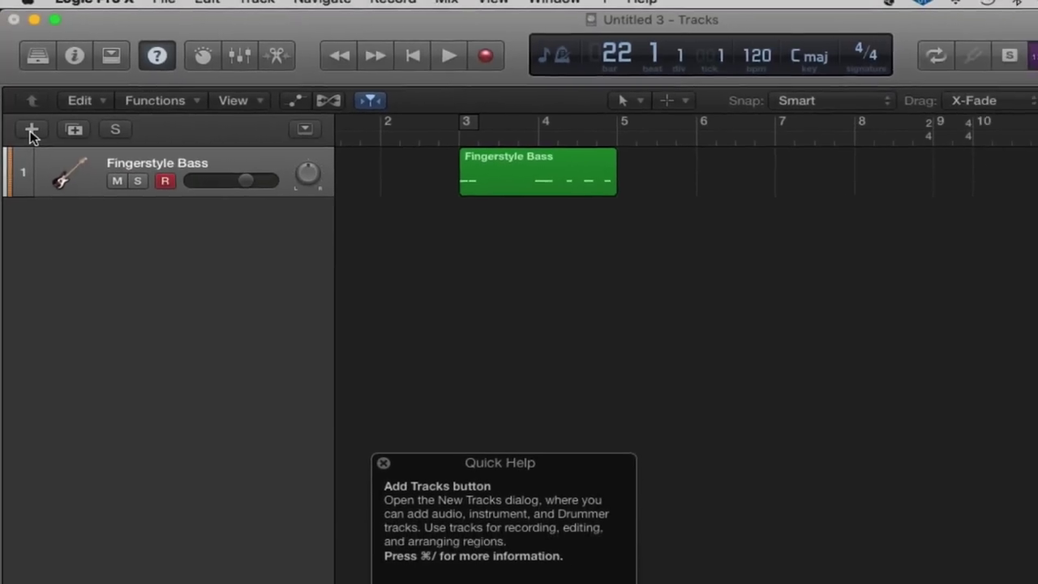
Look at the track types offered for new tracks, cancel, and duplicate the Fingerstyle Bass track.
click(39, 150)
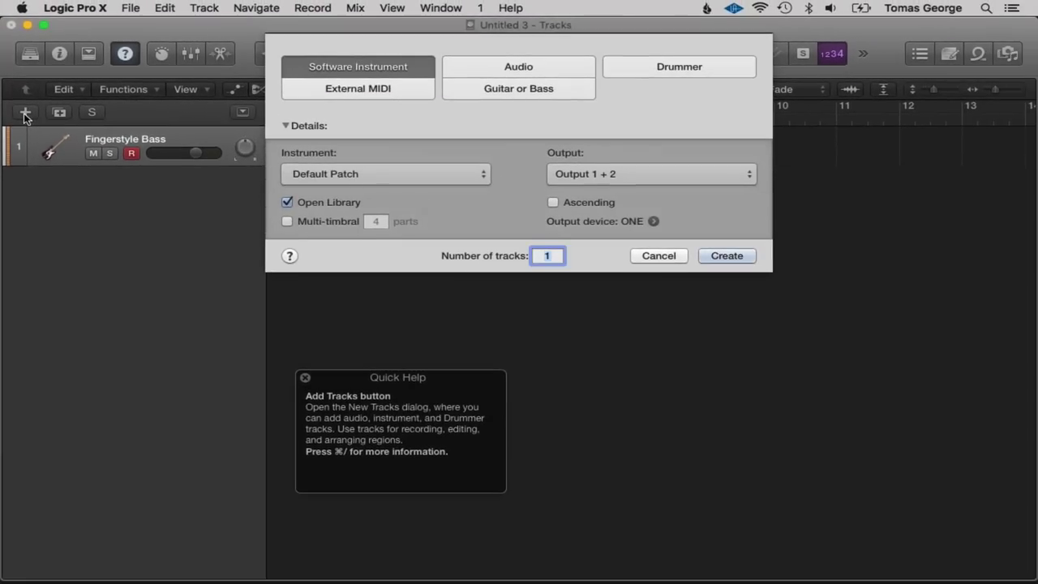
click(655, 256)
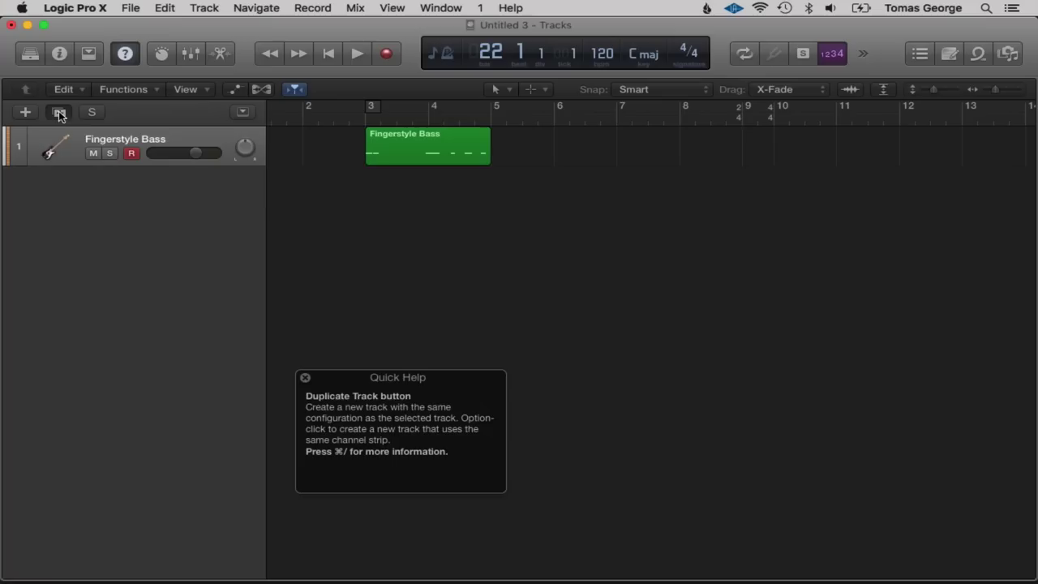
click(60, 113)
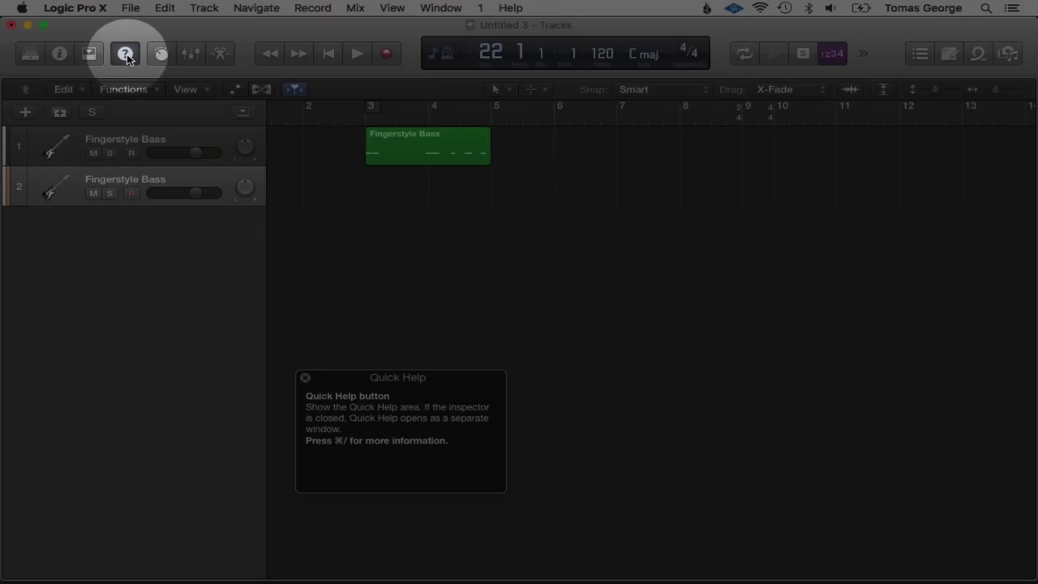
Close the Quick Help window and move the playhead to bar 9.
click(126, 53)
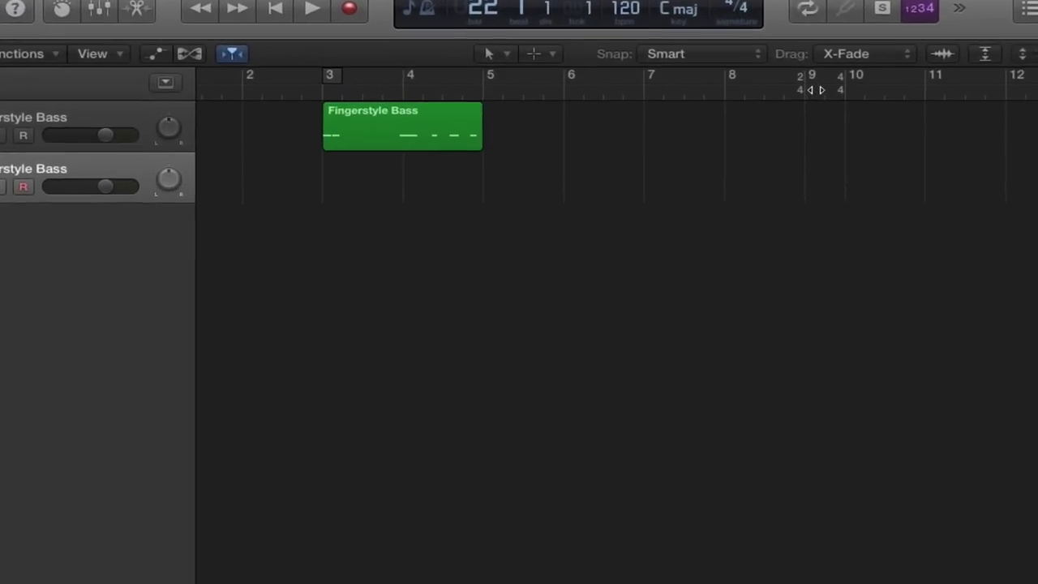
click(753, 110)
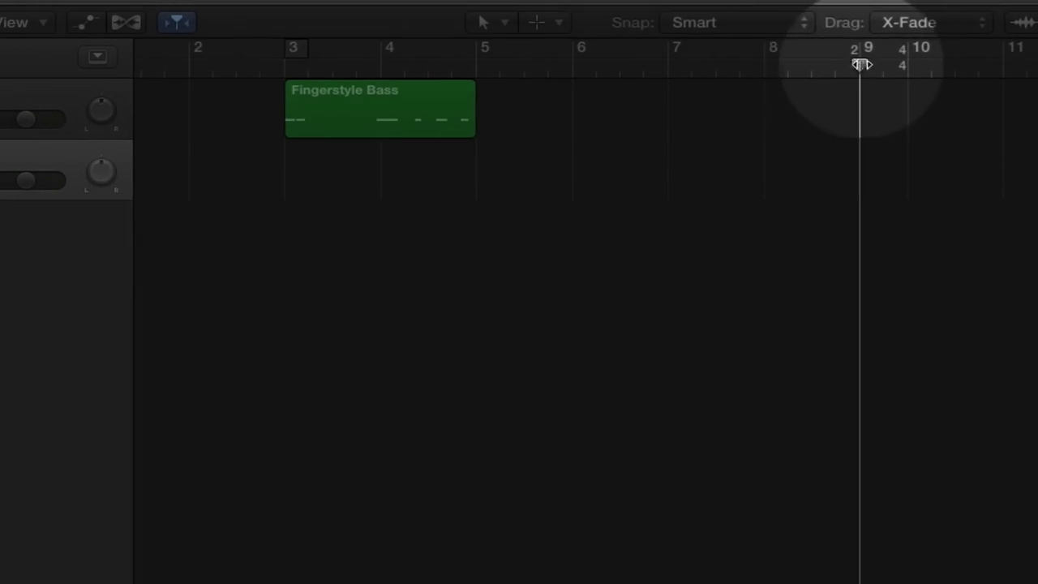
mouse_move(861, 65)
mouse_down()
mouse_move(908, 64)
mouse_move(859, 65)
mouse_up()
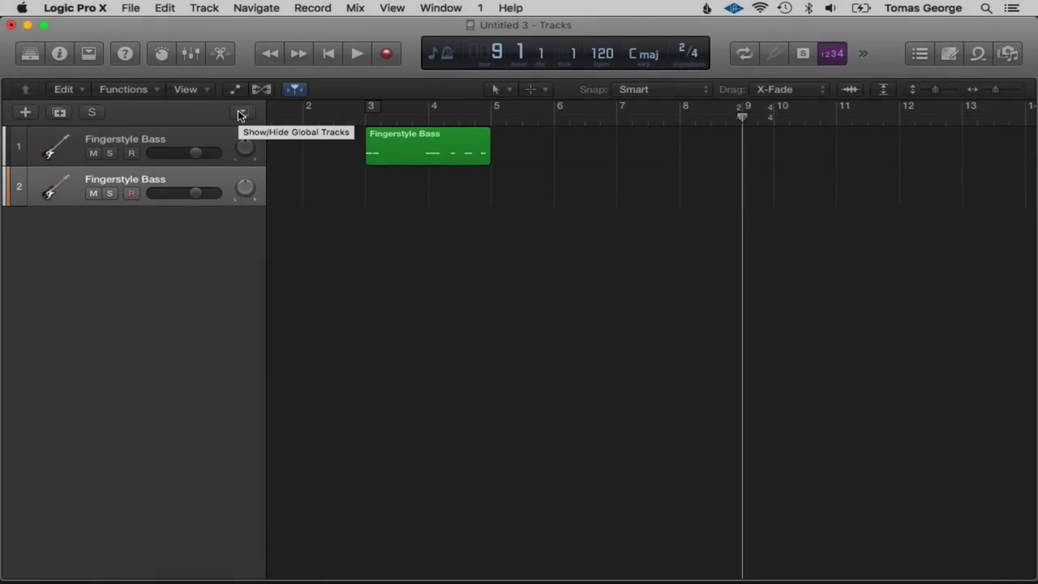
With the global tracks shown, set the time signature at bar 9 to 4/4, and hide the global tracks again.
click(241, 113)
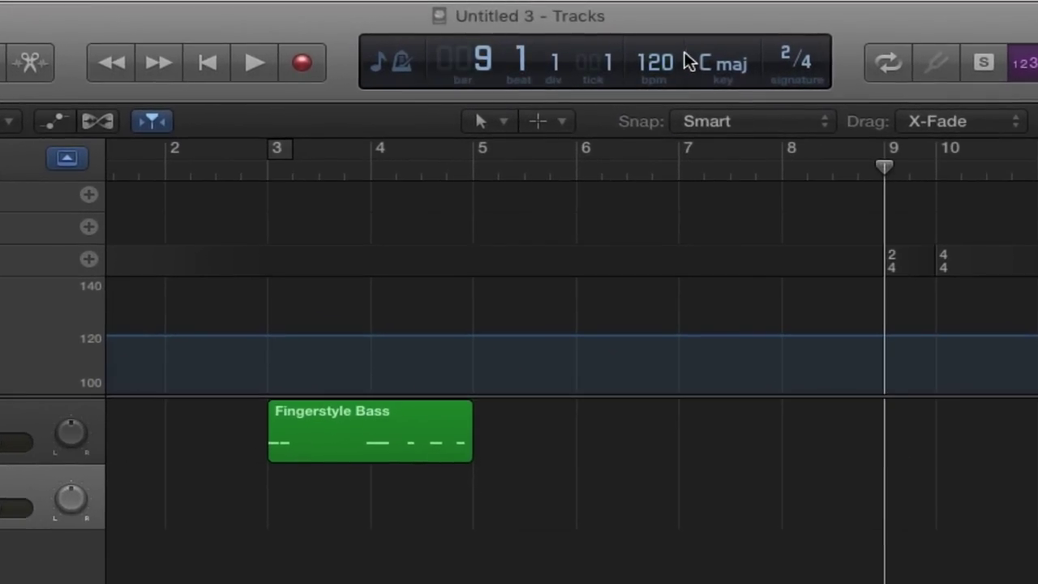
text(4)
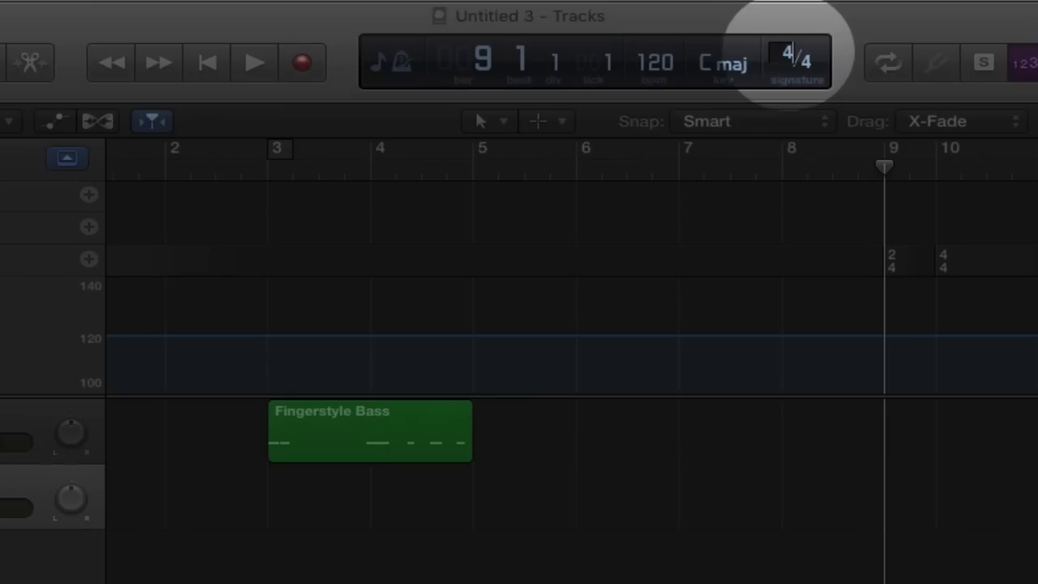
key(Return)
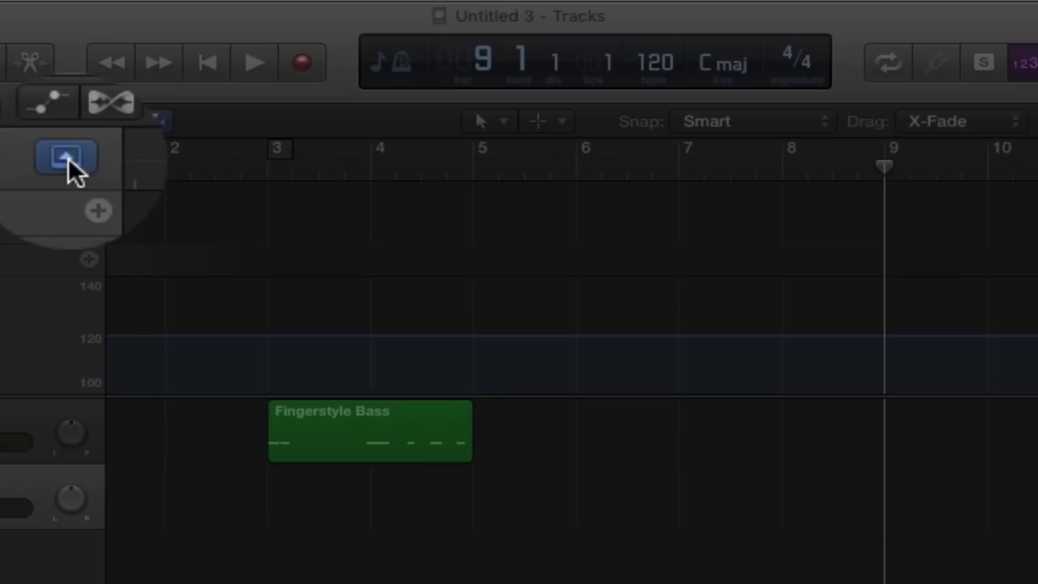
click(66, 157)
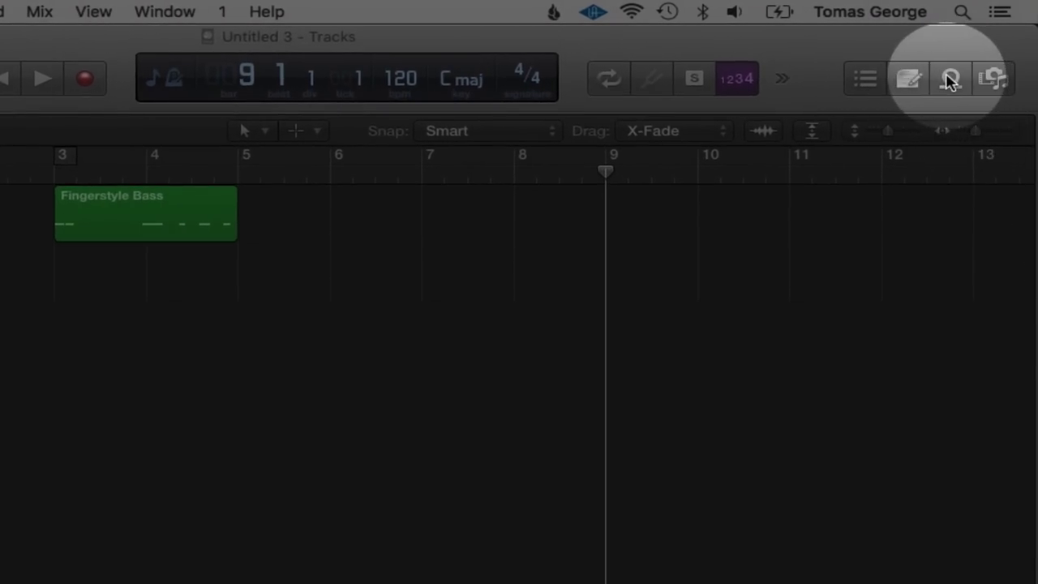
Open the Apple Loops browser and look through the unfiltered loop list.
click(951, 79)
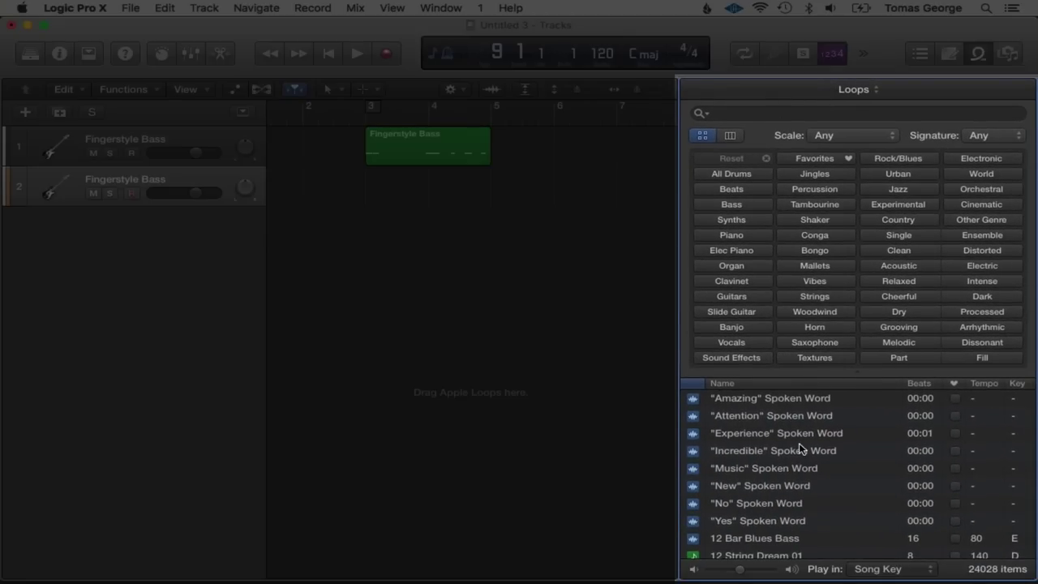
scroll(799, 446, down, 5)
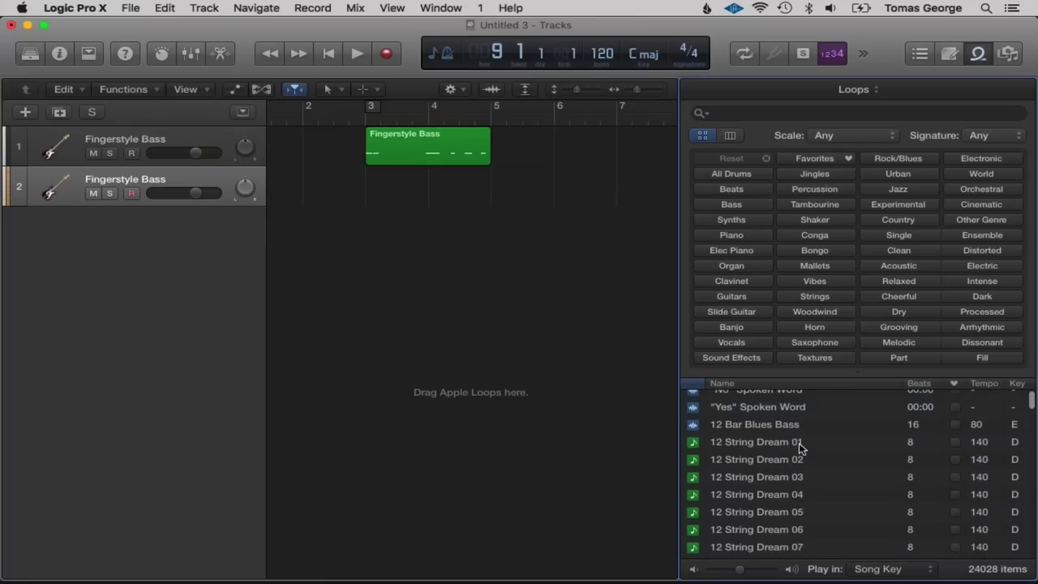
scroll(799, 448, up, 5)
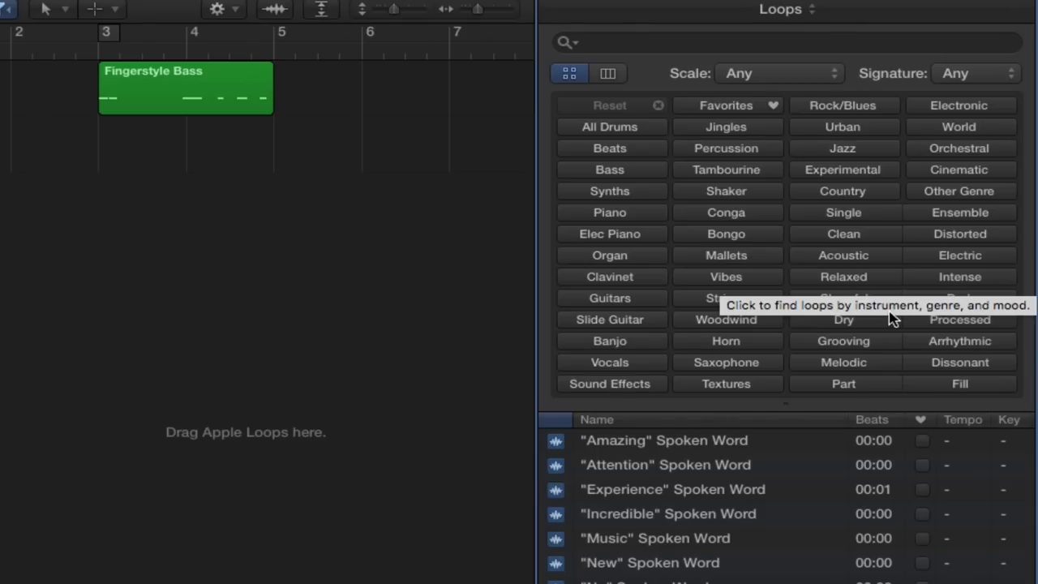
Filter the loops by All Drums, Beats and Urban, browse the list, and preview Hip Hop Beat 02.
click(610, 129)
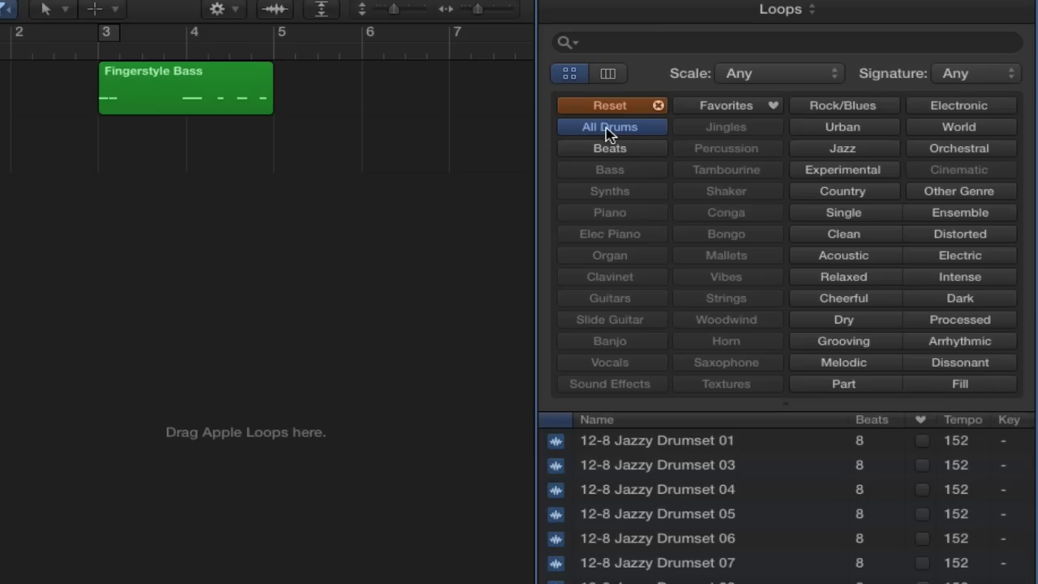
click(612, 150)
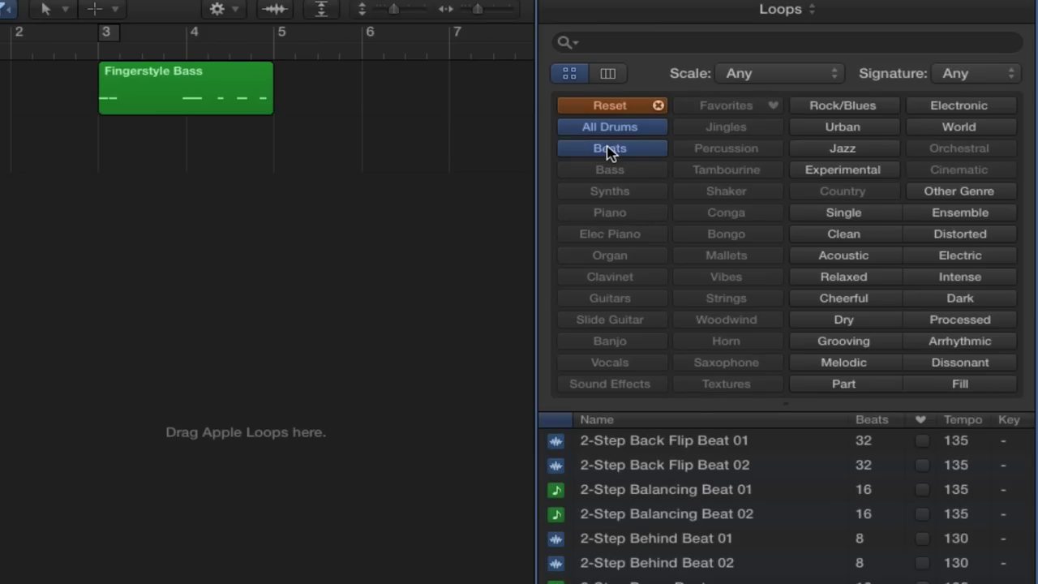
click(834, 130)
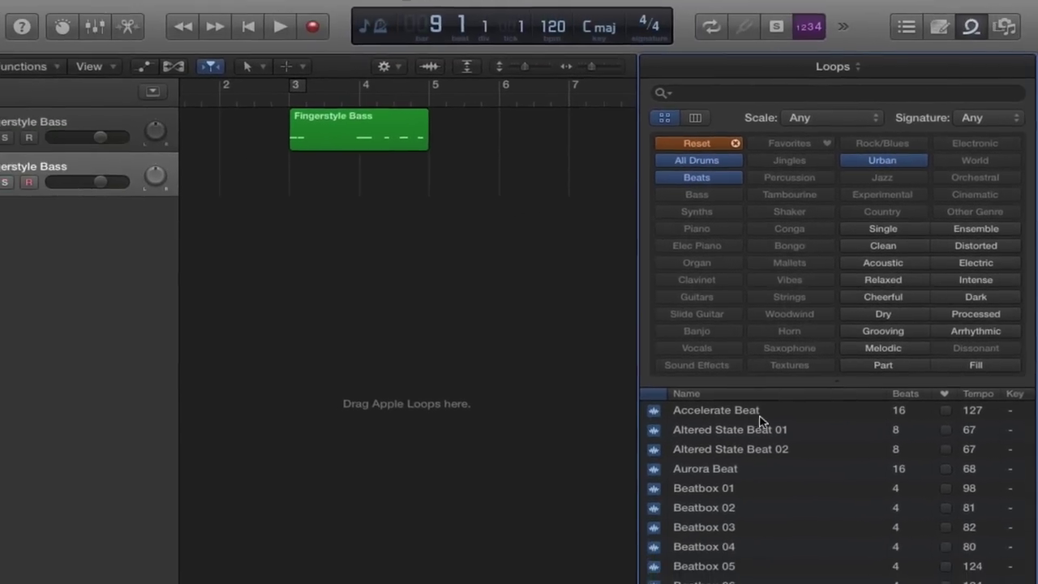
scroll(714, 528, down, 10)
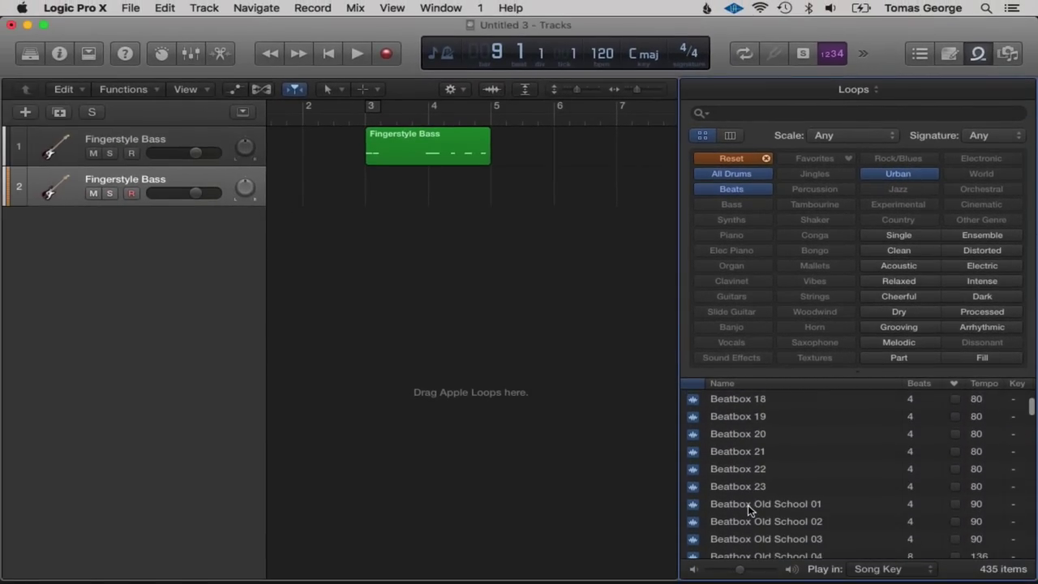
scroll(747, 505, down, 20)
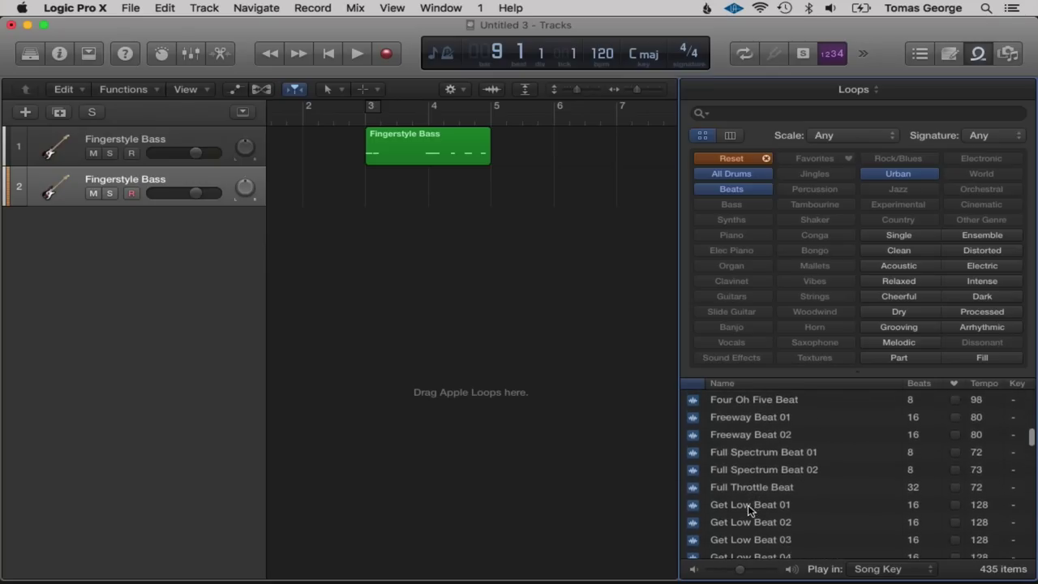
scroll(748, 508, down, 8)
scroll(748, 509, up, 2)
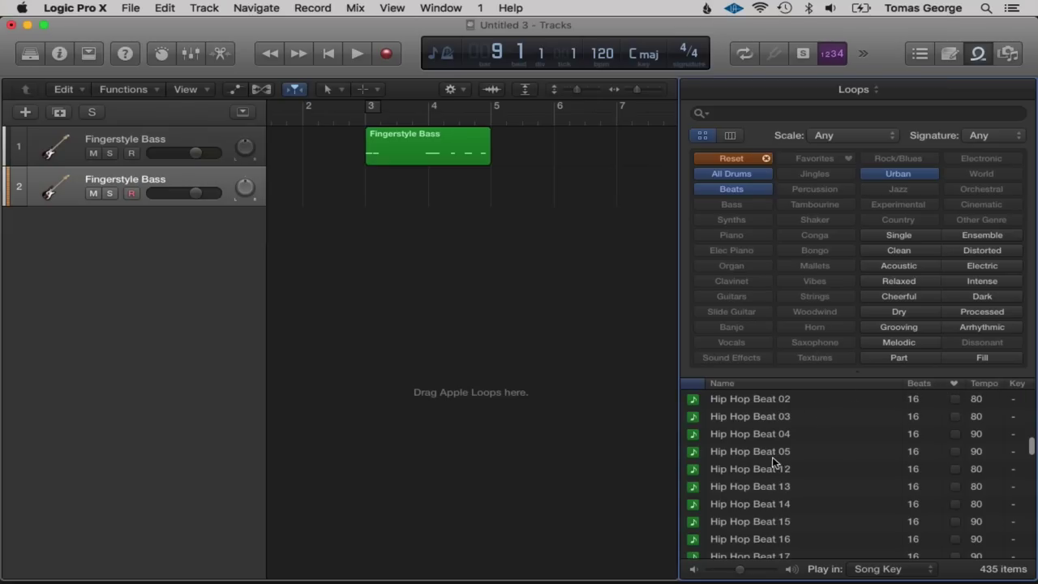
scroll(752, 428, up, 2)
click(742, 430)
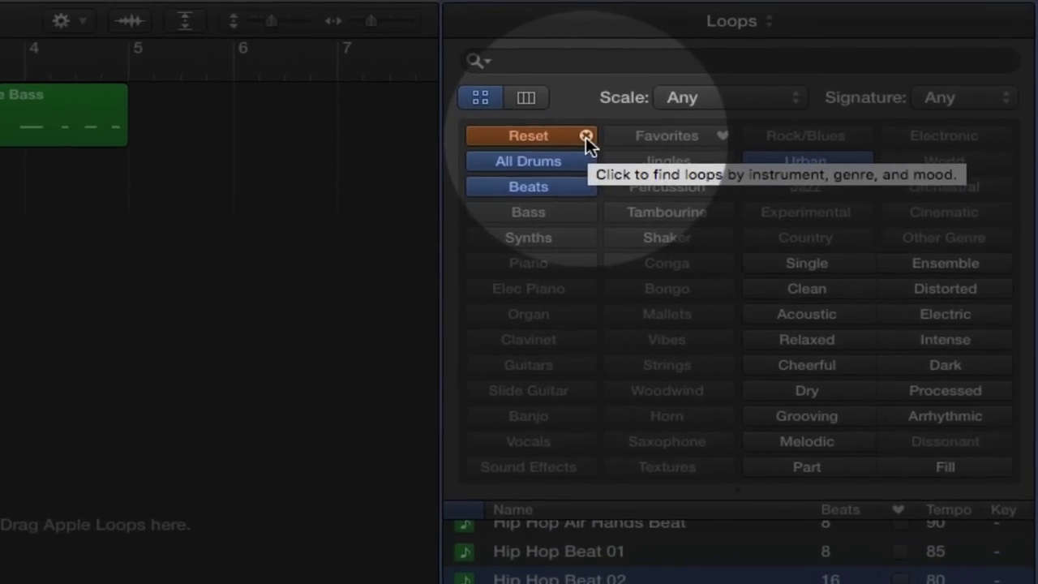
Reset the loop filters, search the loops for "hip hop beat", and preview Hip Hop Broke Beat.
click(586, 137)
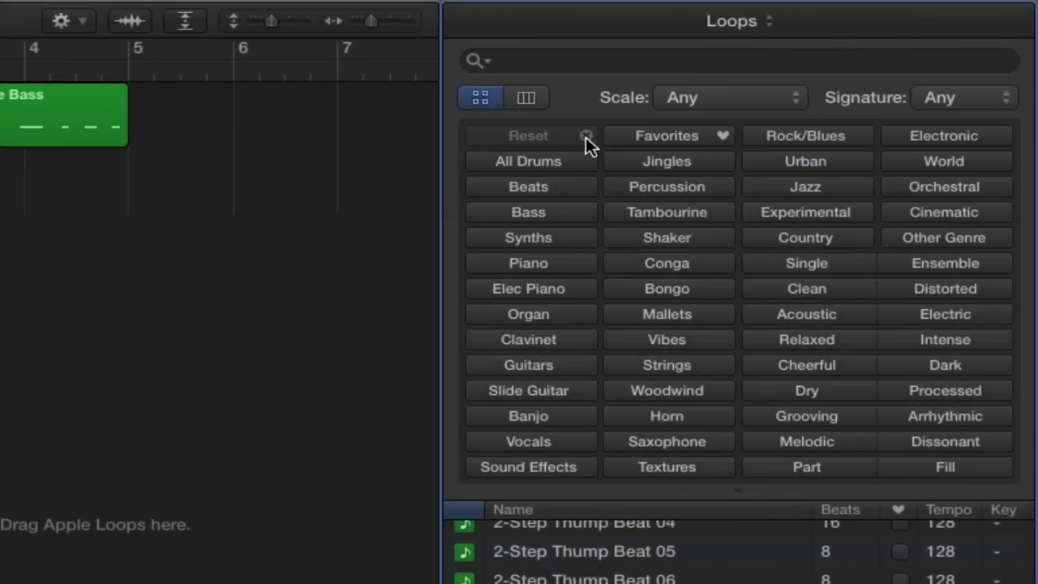
click(627, 59)
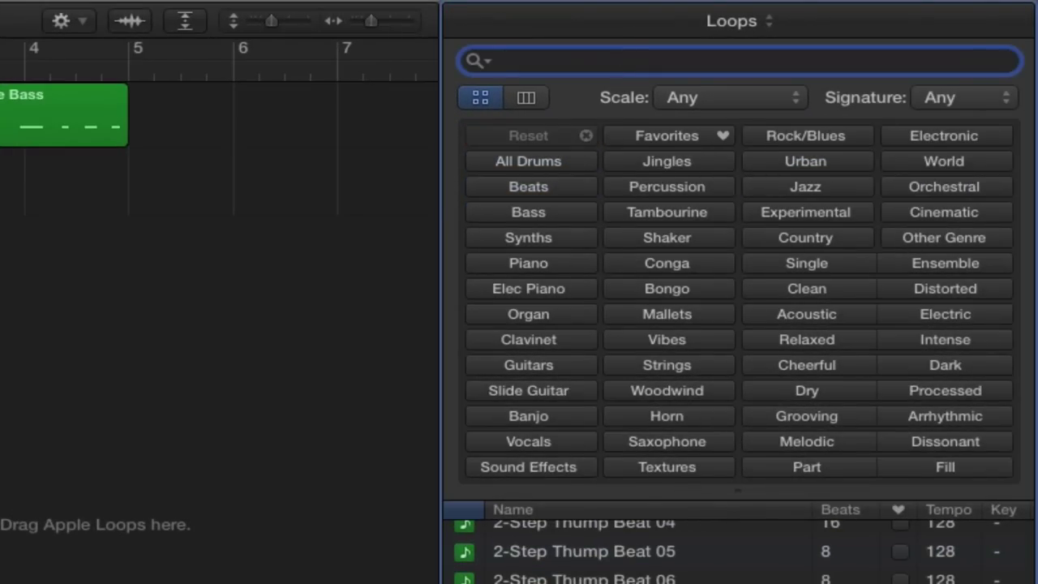
text(hip hop )
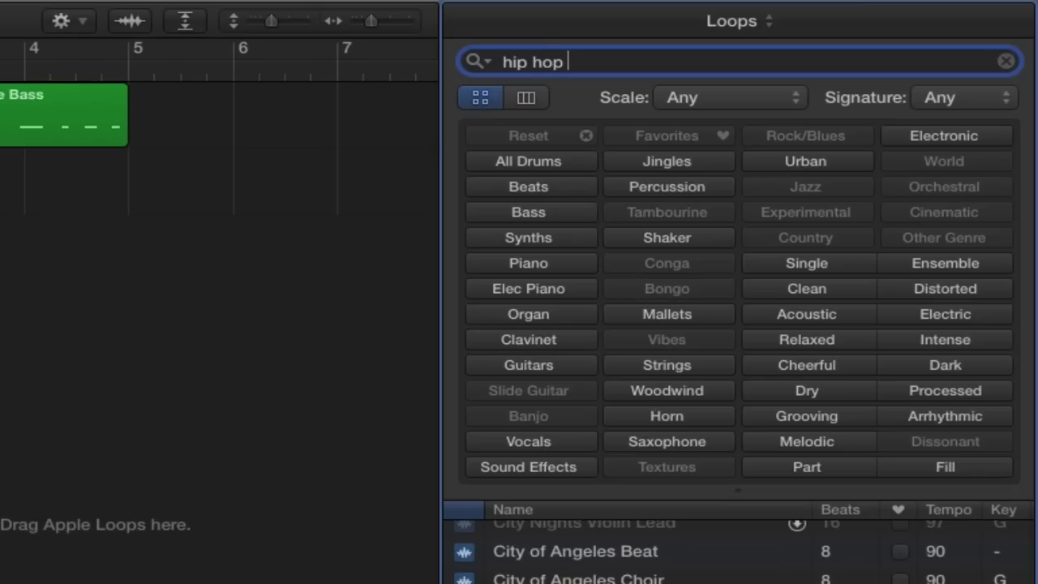
text(beat)
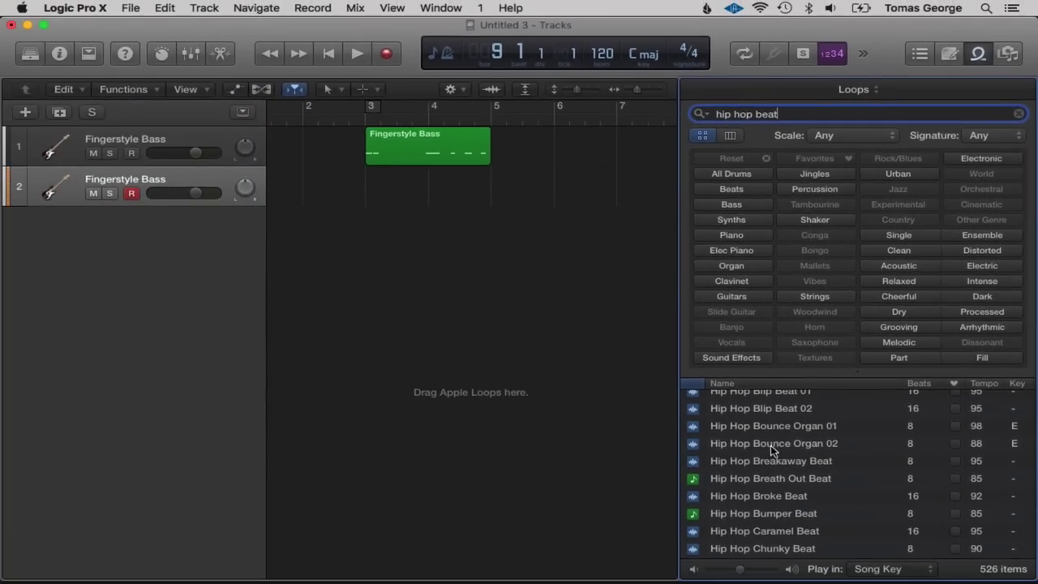
click(773, 495)
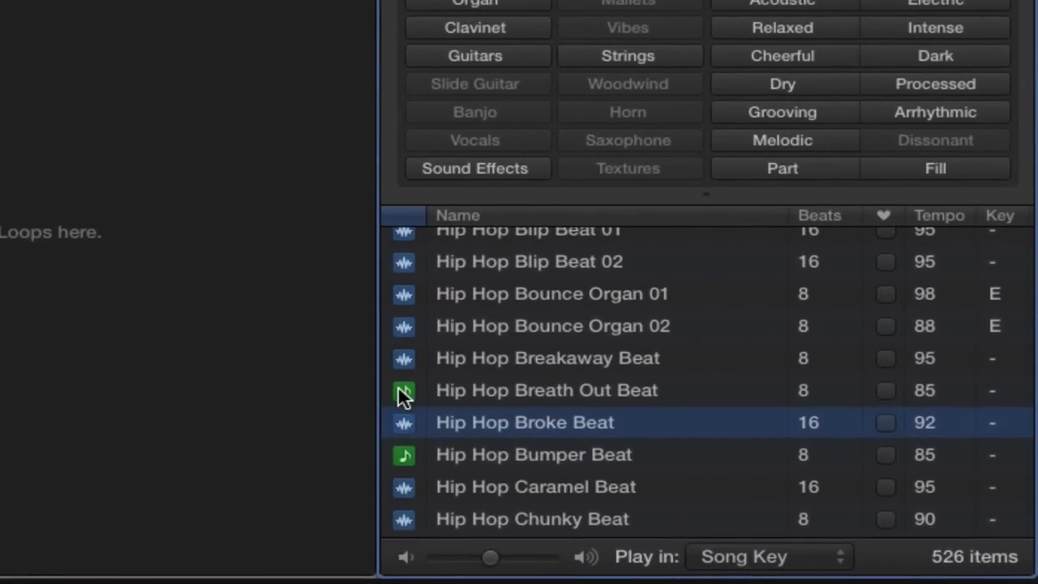
Preview the Hip Hop Breath Out Beat loop, add it at bar 3 on a new track, and select that track.
click(456, 390)
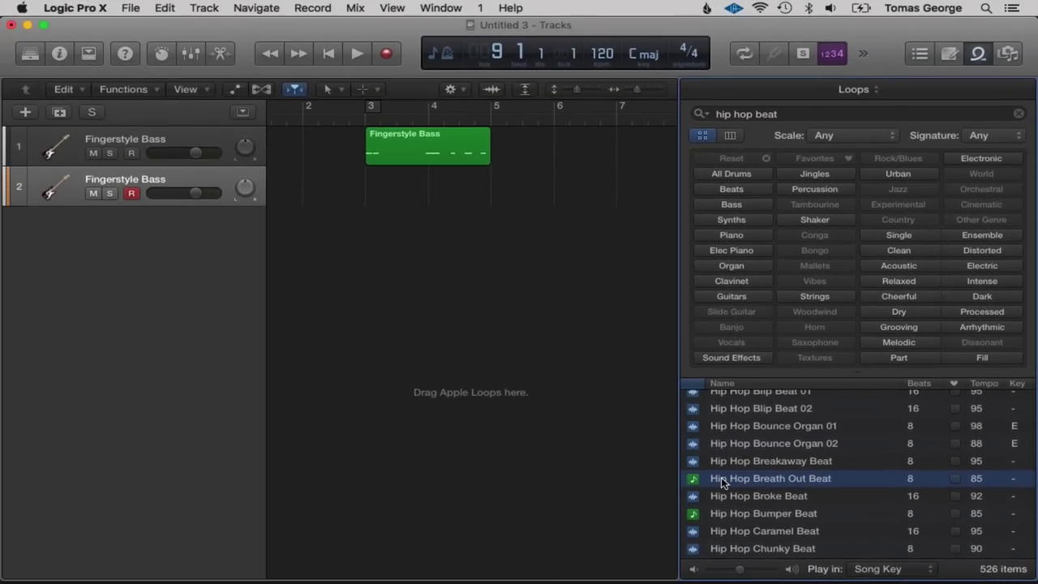
drag(686, 469, 300, 222)
drag(375, 260, 375, 257)
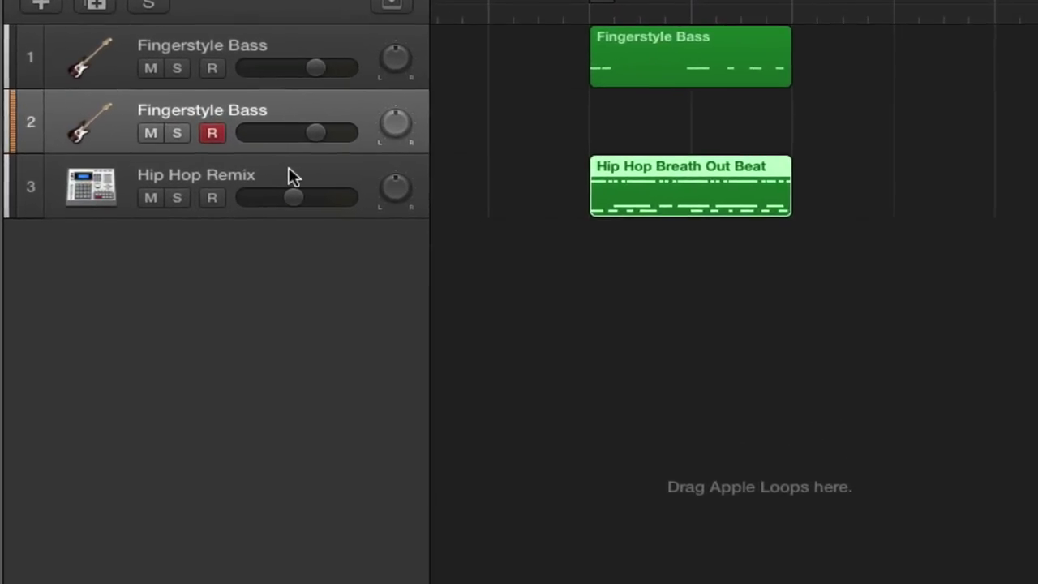
click(169, 208)
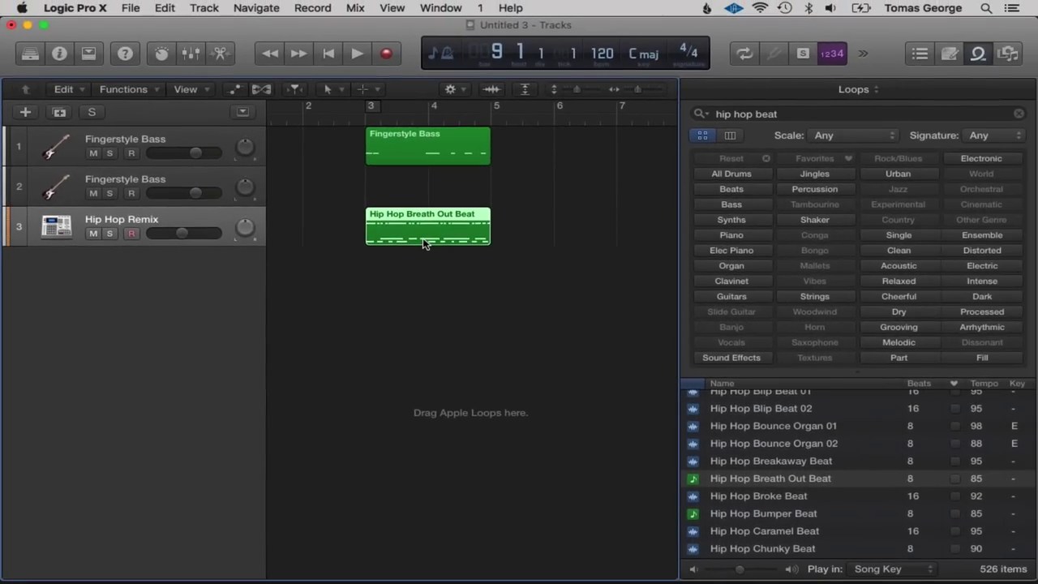
In the Piano Roll, raise the Hip Hop Breath Out Beat notes at bars 3 and 4 to B6 and two long lower notes to G6 and F6.
double_click(475, 231)
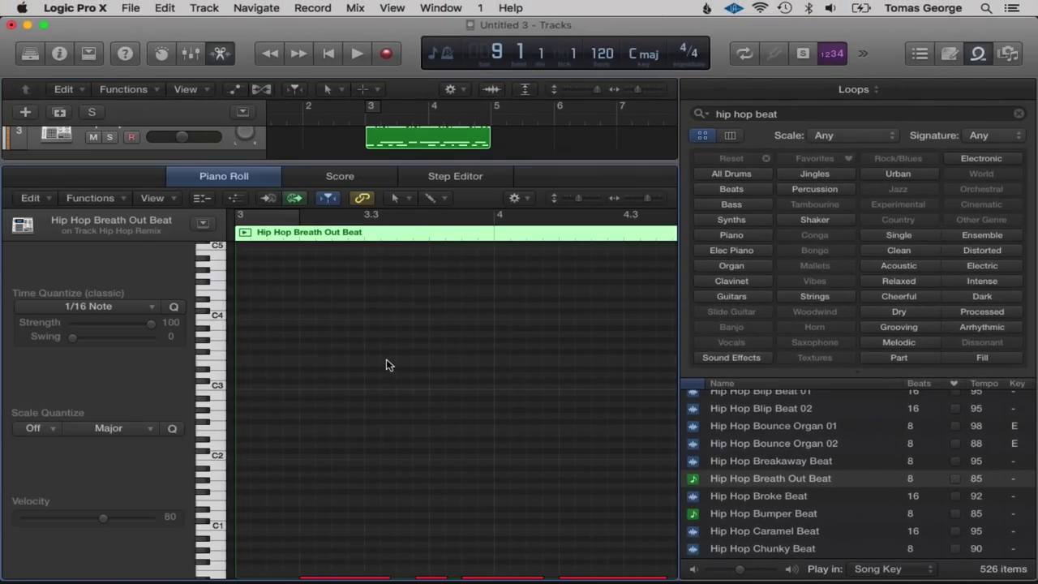
scroll(386, 364, up, 5)
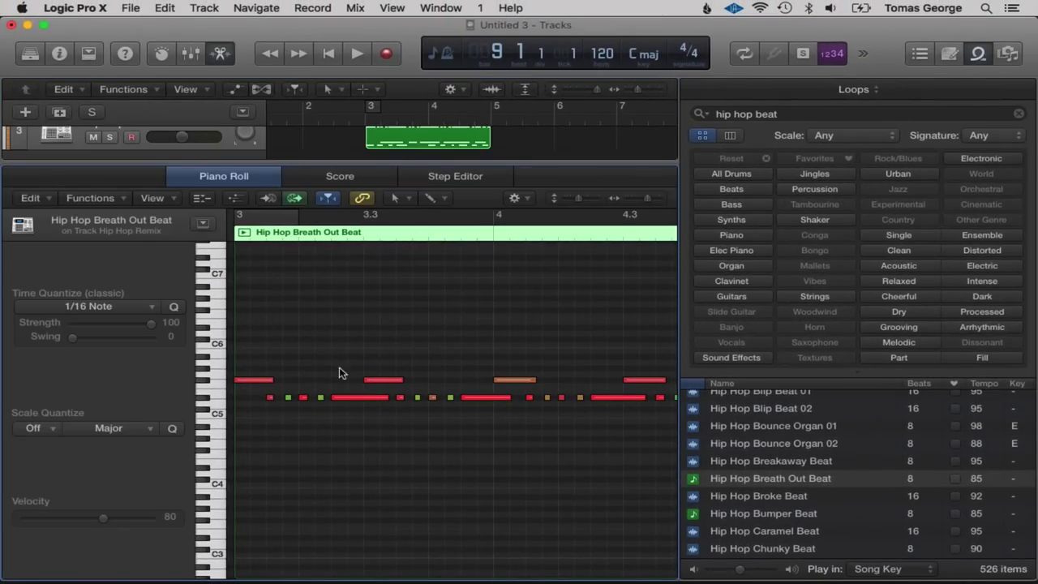
click(252, 379)
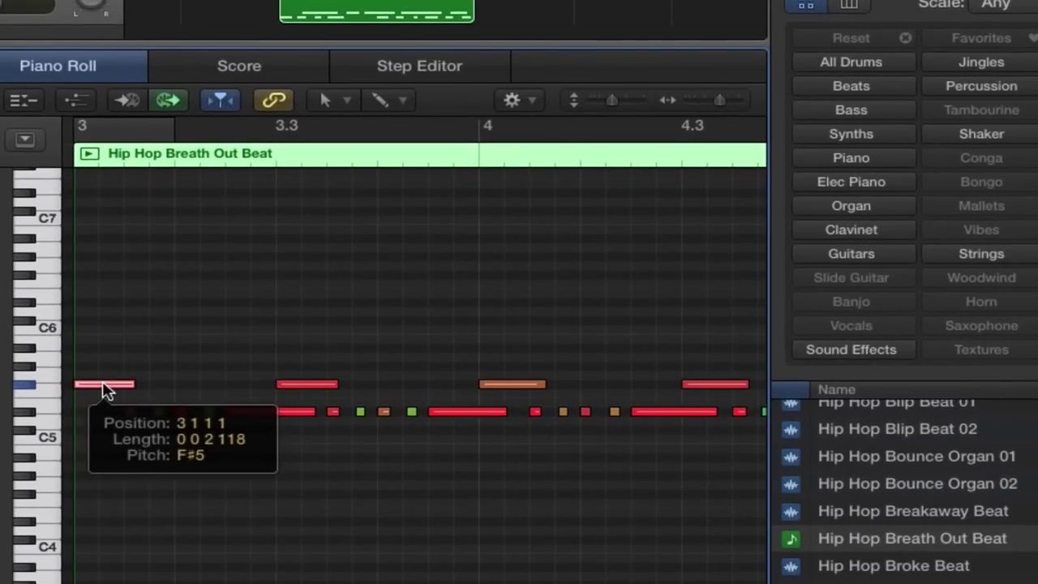
drag(105, 390, 110, 244)
drag(253, 415, 260, 269)
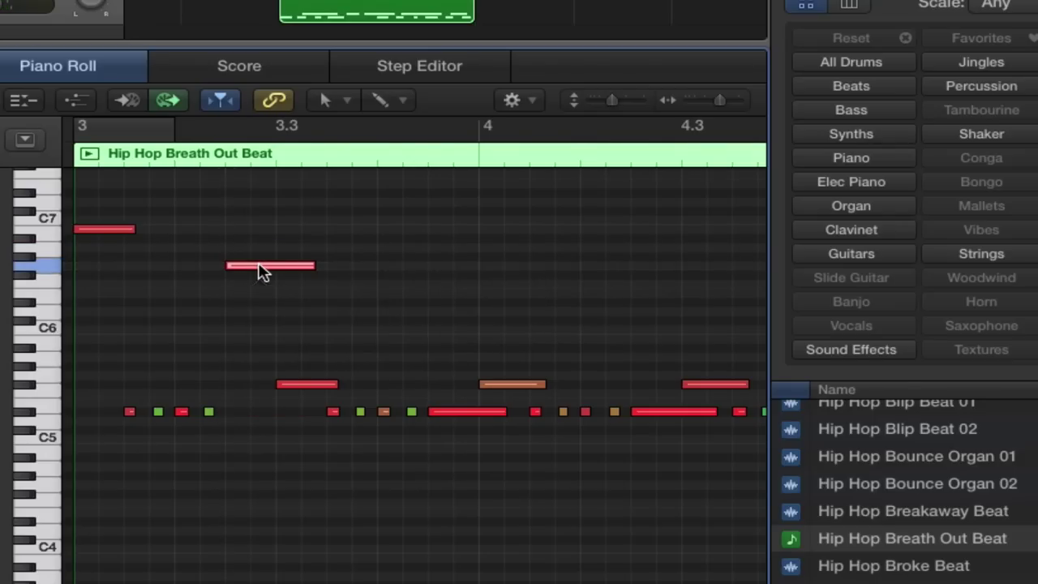
key(space)
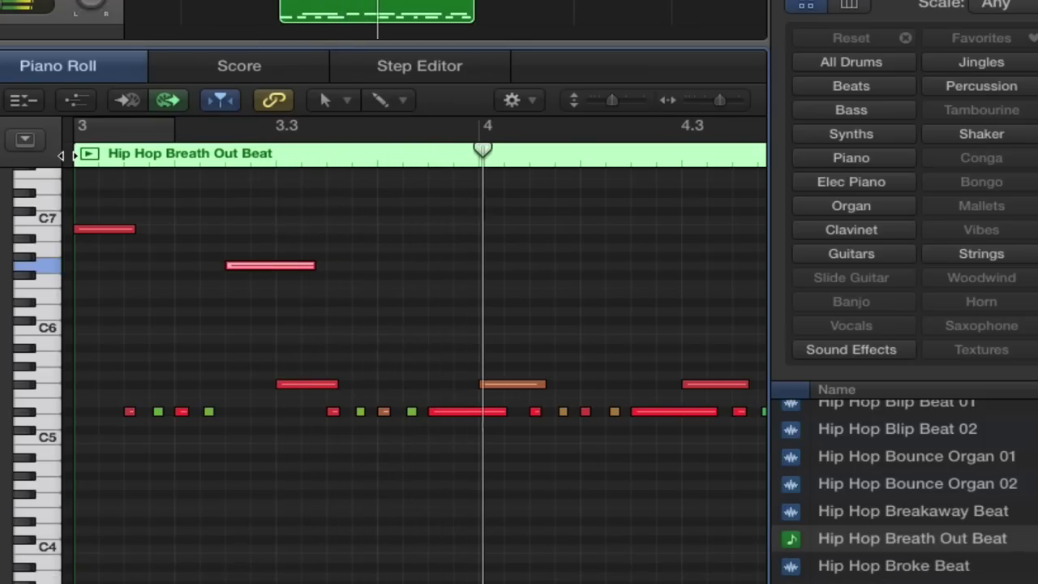
drag(515, 385, 522, 228)
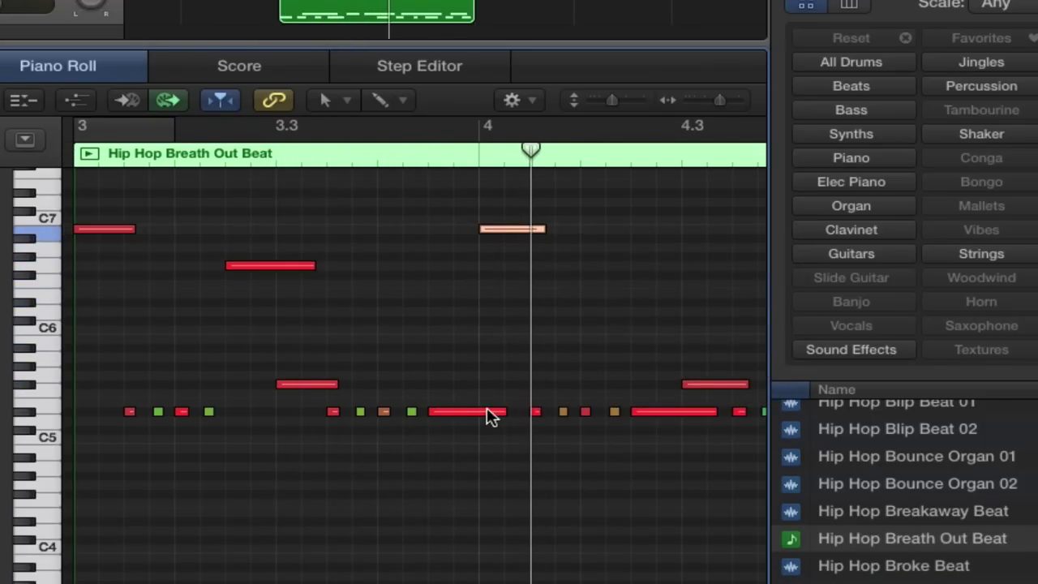
drag(478, 410, 475, 285)
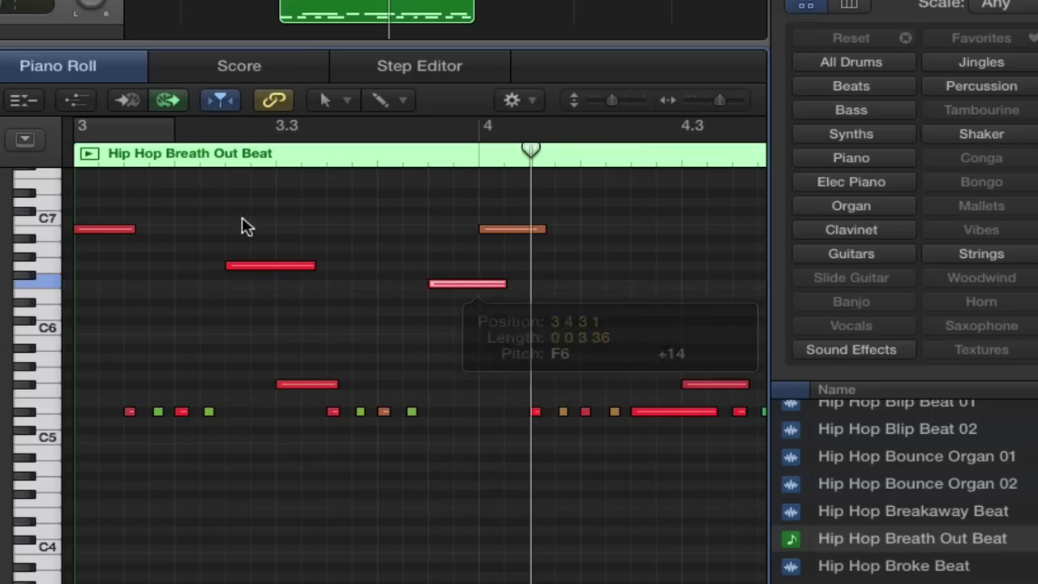
Play the edited beat from bar 3, stop playback, and close the Piano Roll editor.
click(70, 154)
key(space)
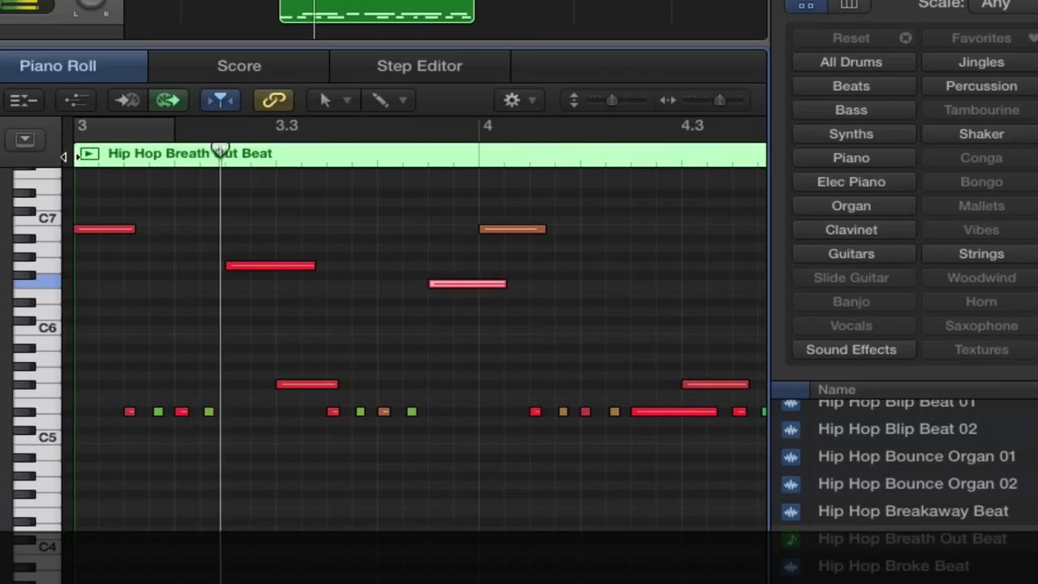
key(space)
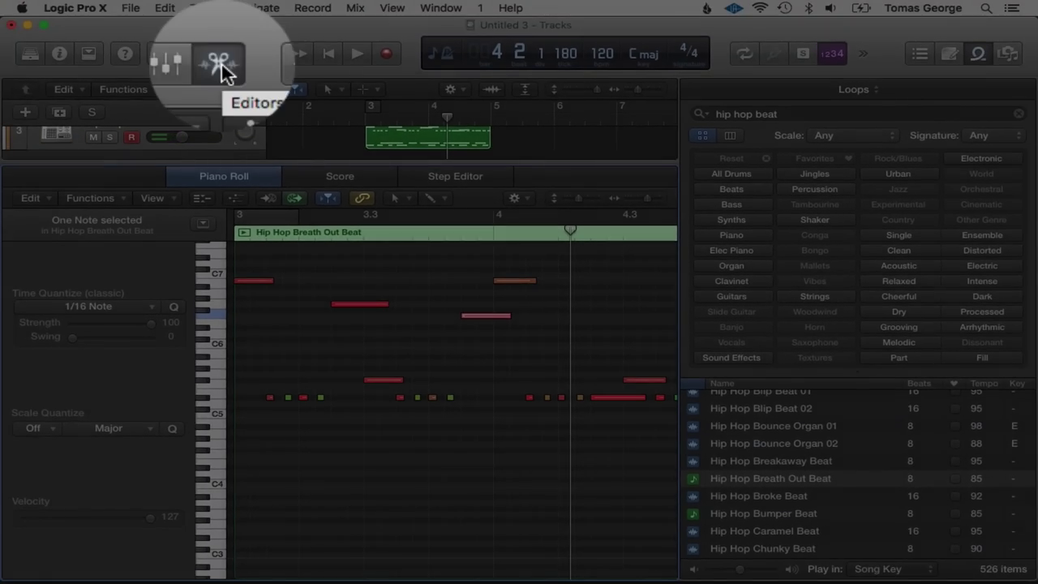
click(220, 61)
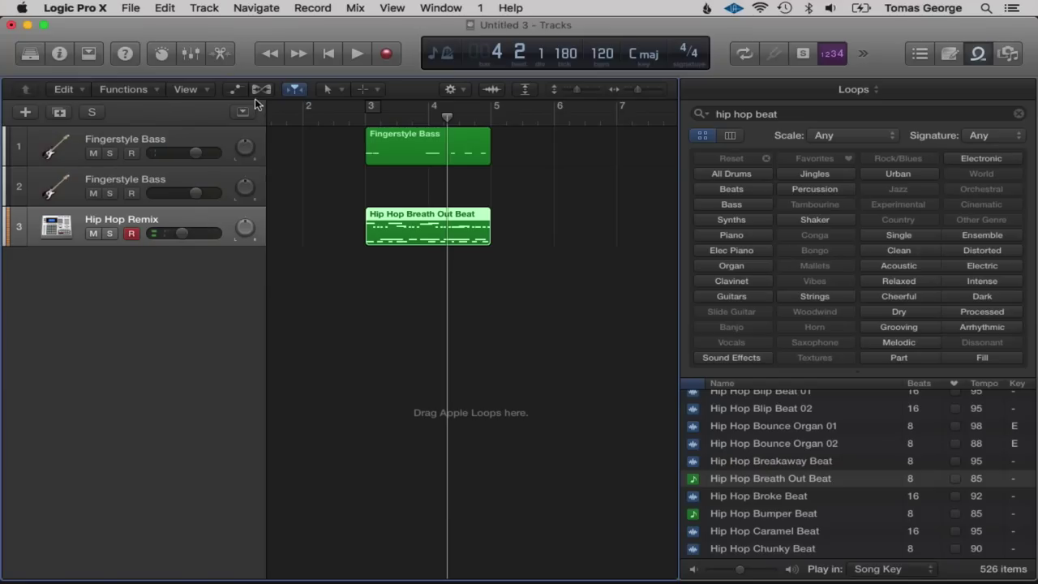
Replace the Hip Hop Breath Out Beat region and its track with the Hip Hop Breakaway Beat loop at bar 3 after previewing it.
key(BackSpace)
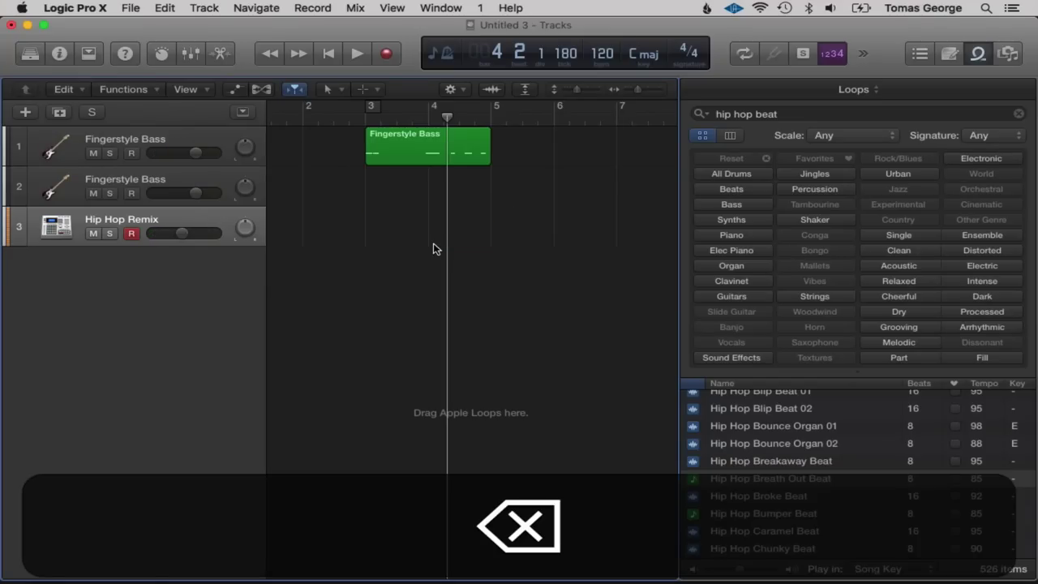
key(BackSpace)
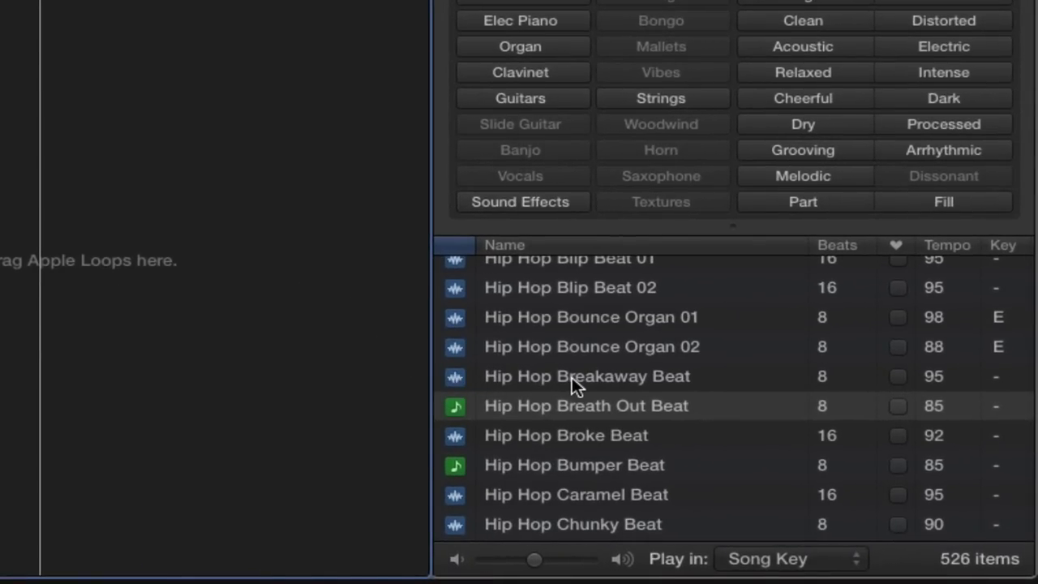
drag(572, 378, 564, 375)
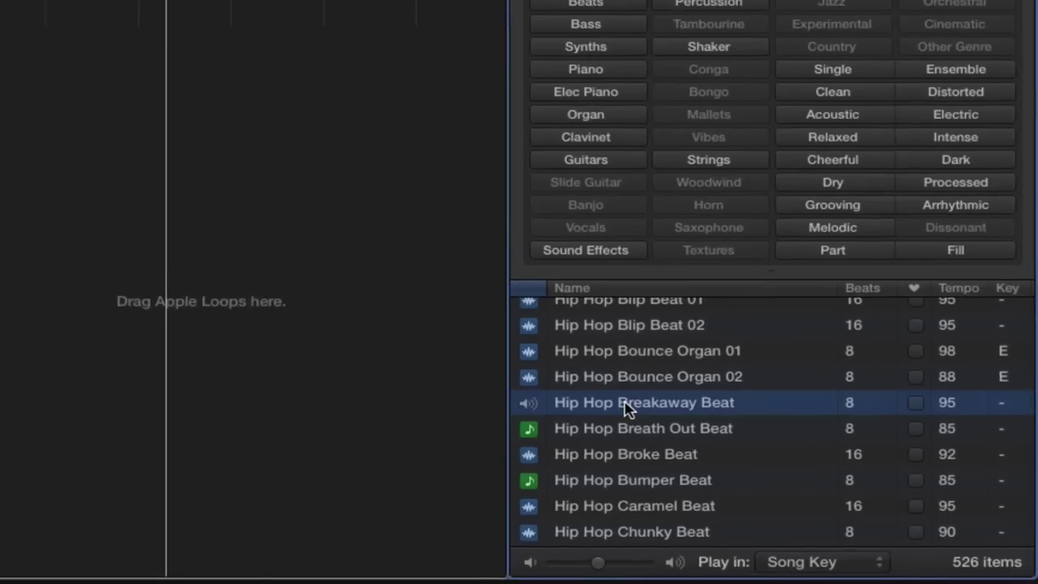
drag(629, 408, 76, 140)
drag(386, 278, 387, 280)
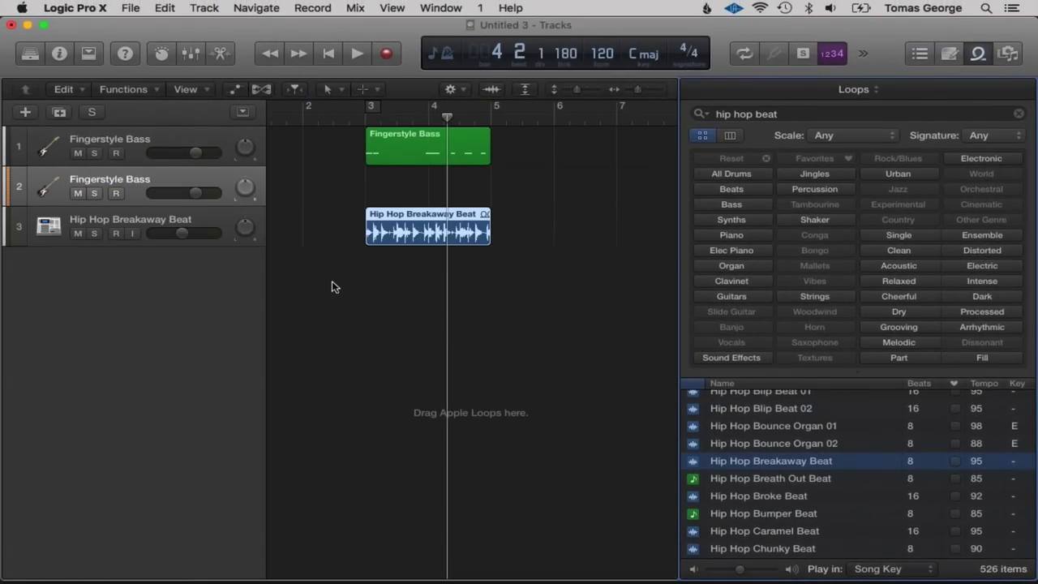
Play the Hip Hop Breakaway Beat and Fingerstyle Bass regions from just before bar 3, and stop playback after bar 5 begins.
drag(637, 91, 581, 90)
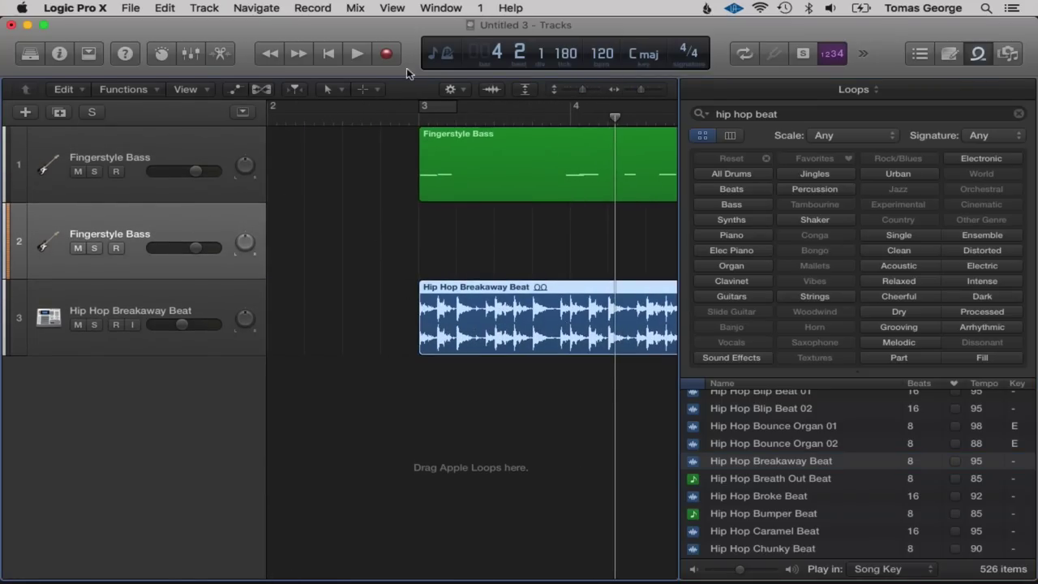
click(407, 120)
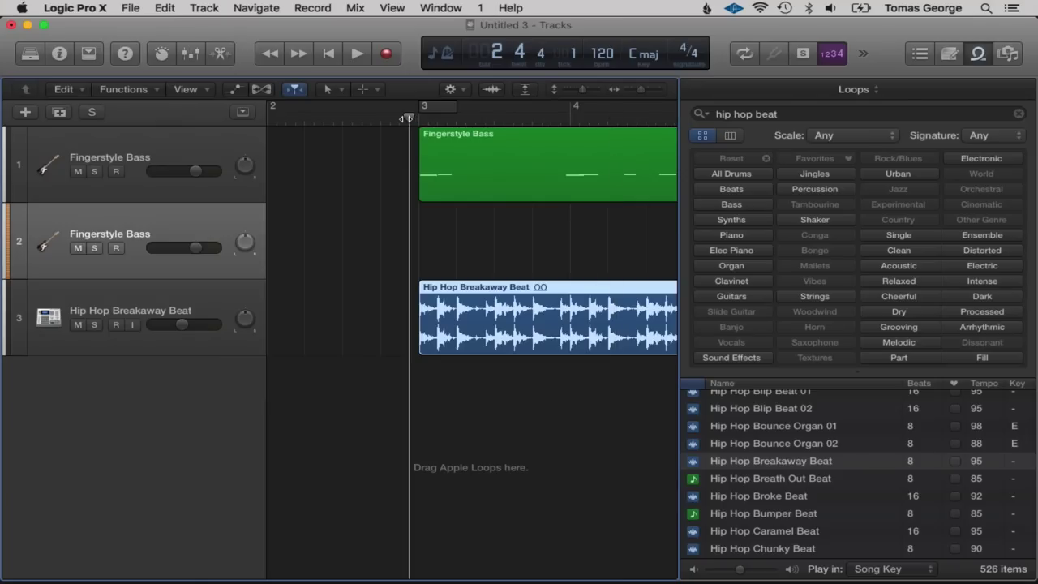
key(space)
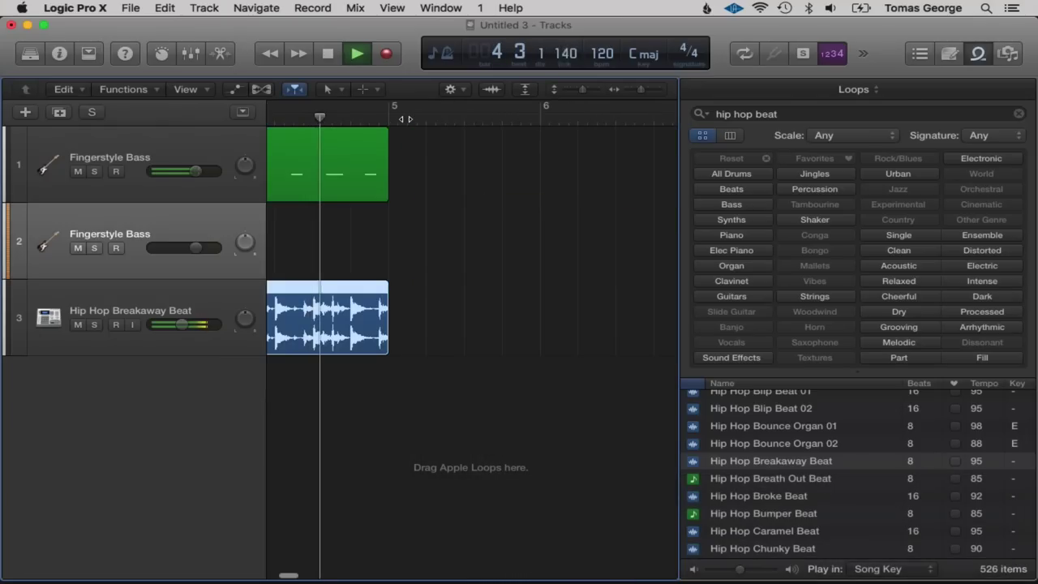
key(space)
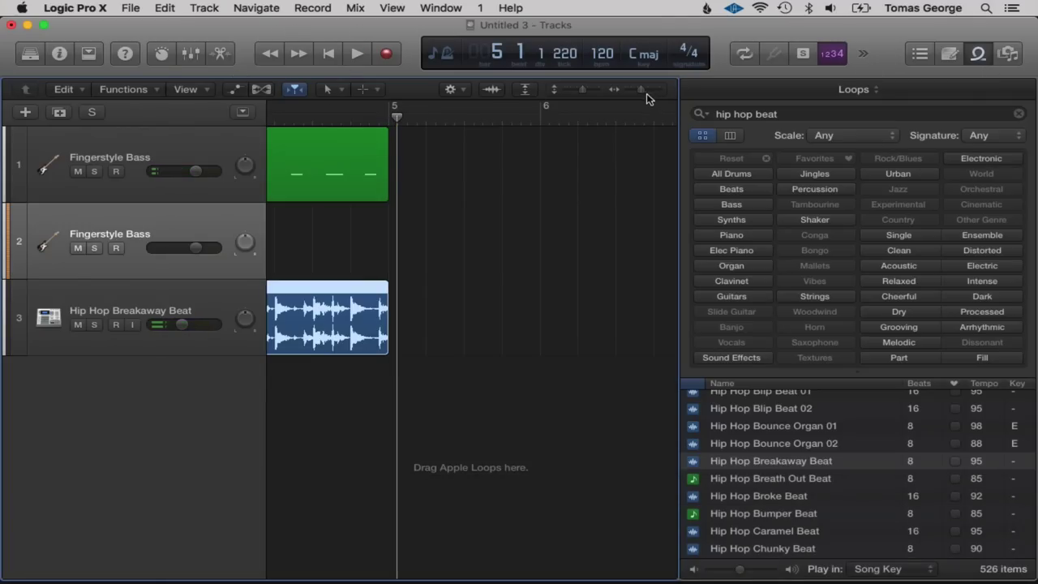
drag(647, 93, 574, 90)
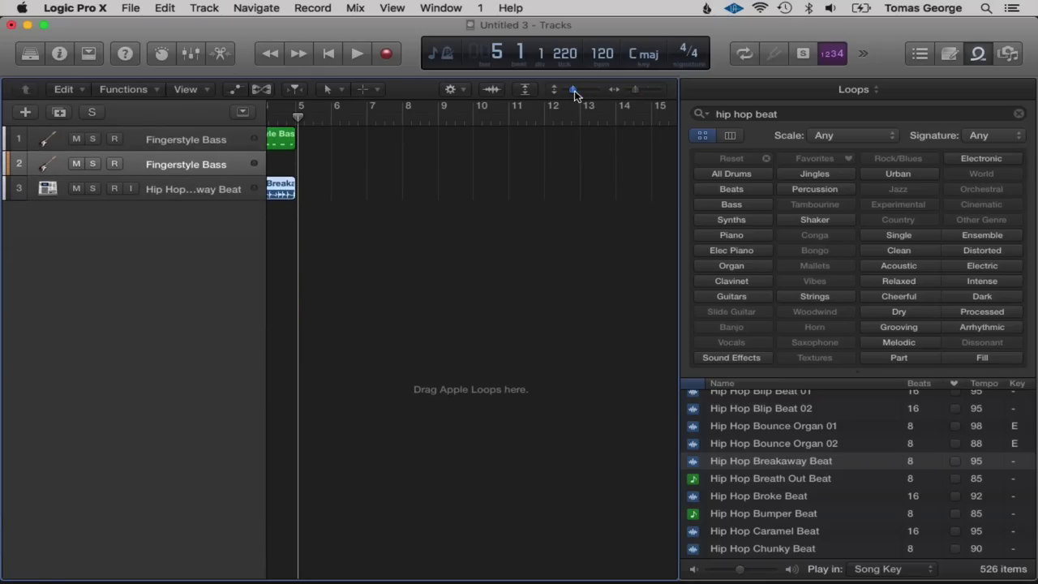
scroll(536, 234, right, 5)
scroll(535, 234, right, 1)
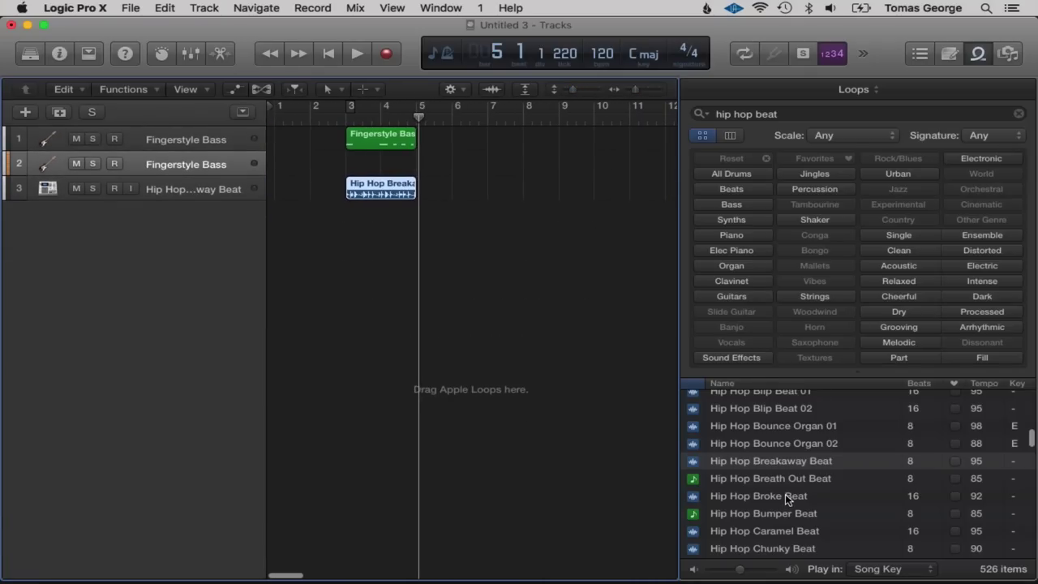
Switch the Loop Browser to column view and list the Acoustic categories under All.
scroll(785, 494, down, 3)
scroll(785, 487, up, 5)
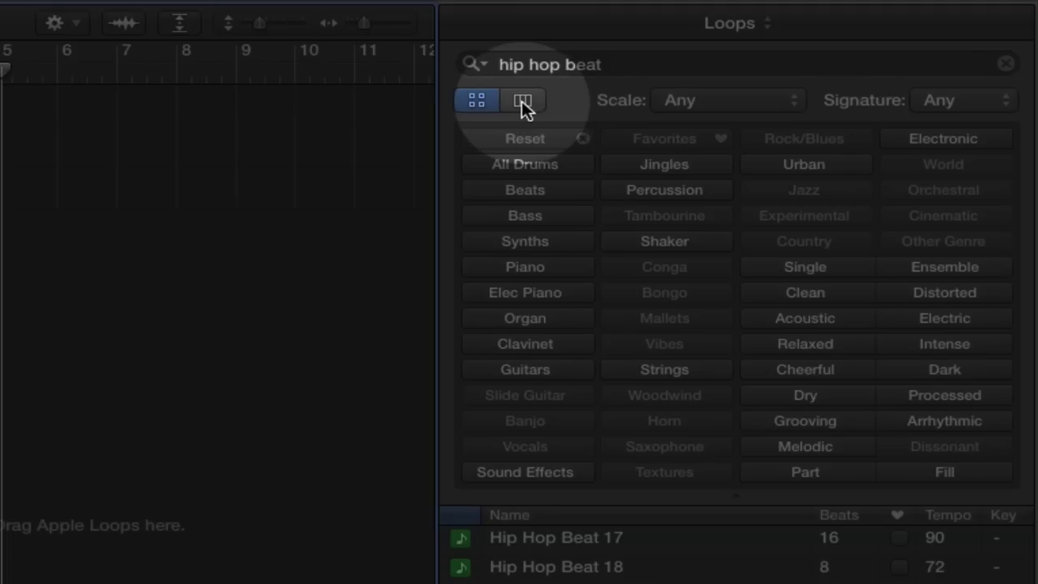
click(523, 99)
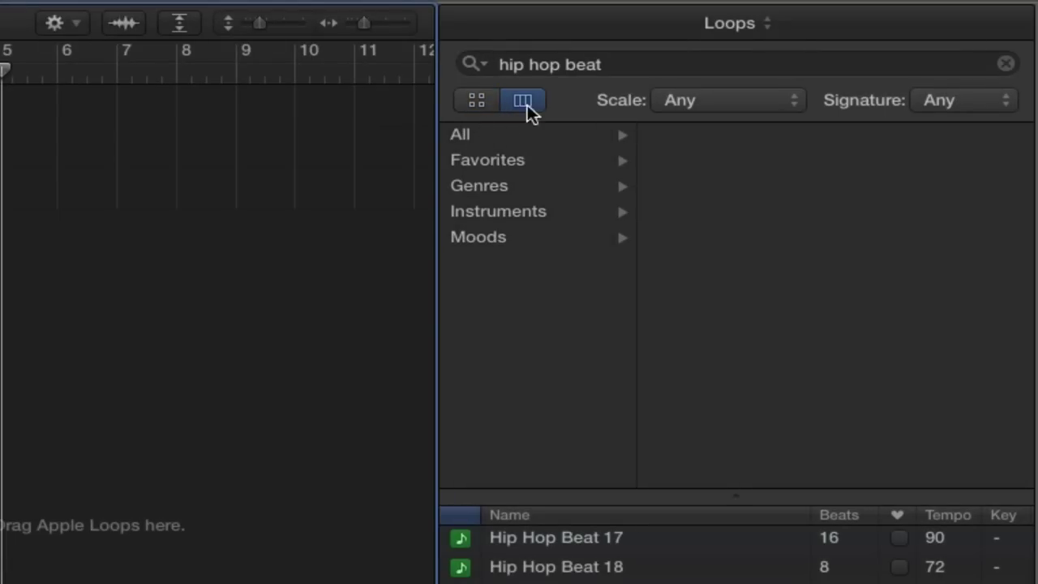
click(478, 138)
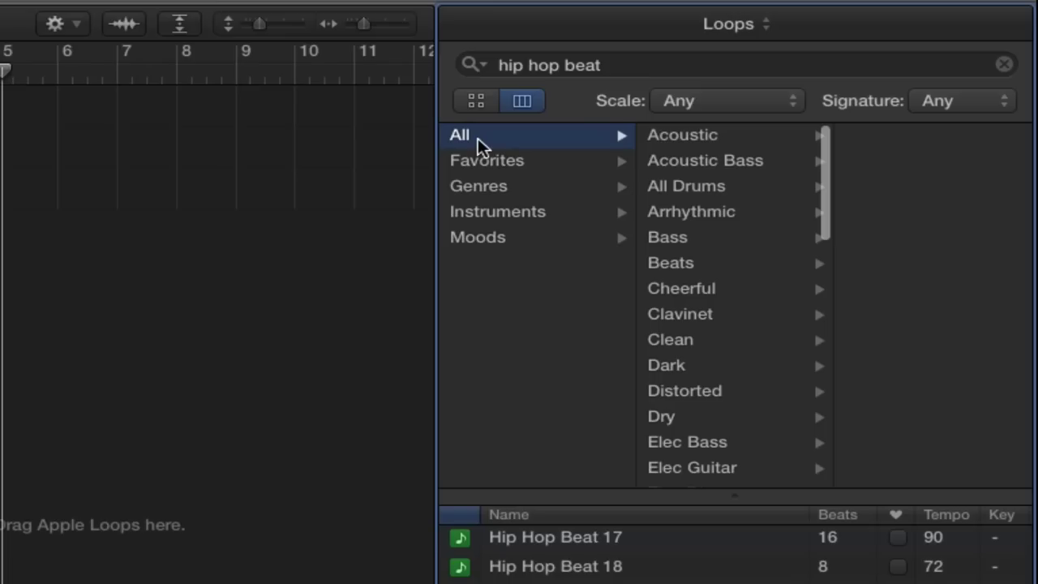
click(682, 139)
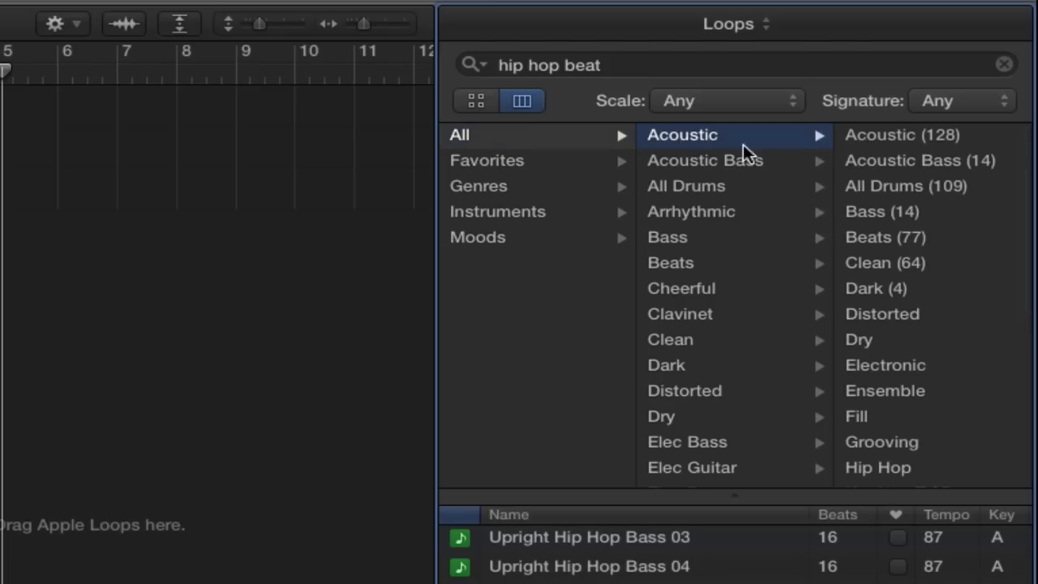
Clear the loop search text, choose the Animals category under Acoustic, and preview the Crickets loop.
drag(634, 66, 428, 48)
key(BackSpace)
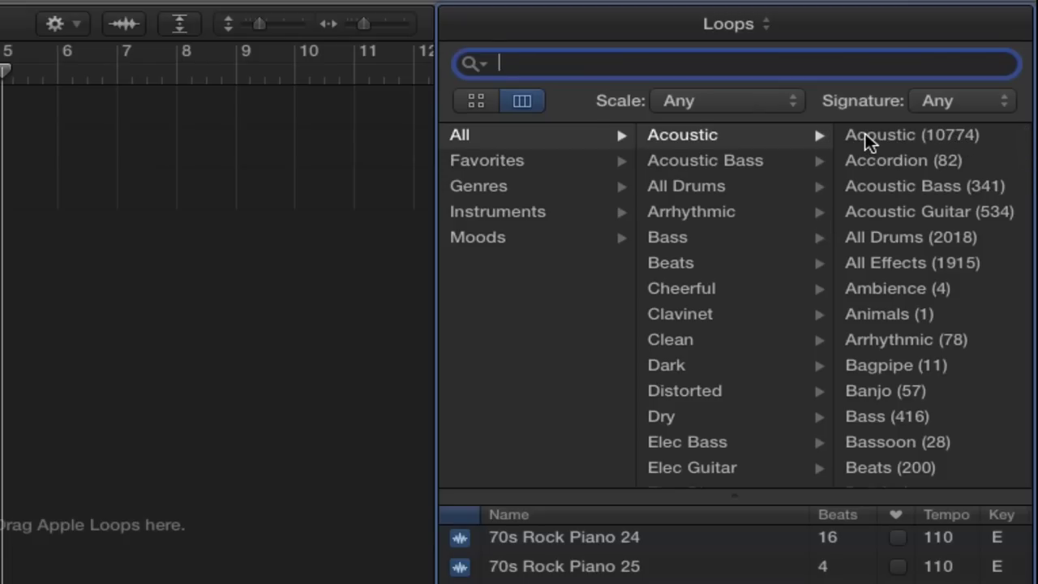
click(874, 314)
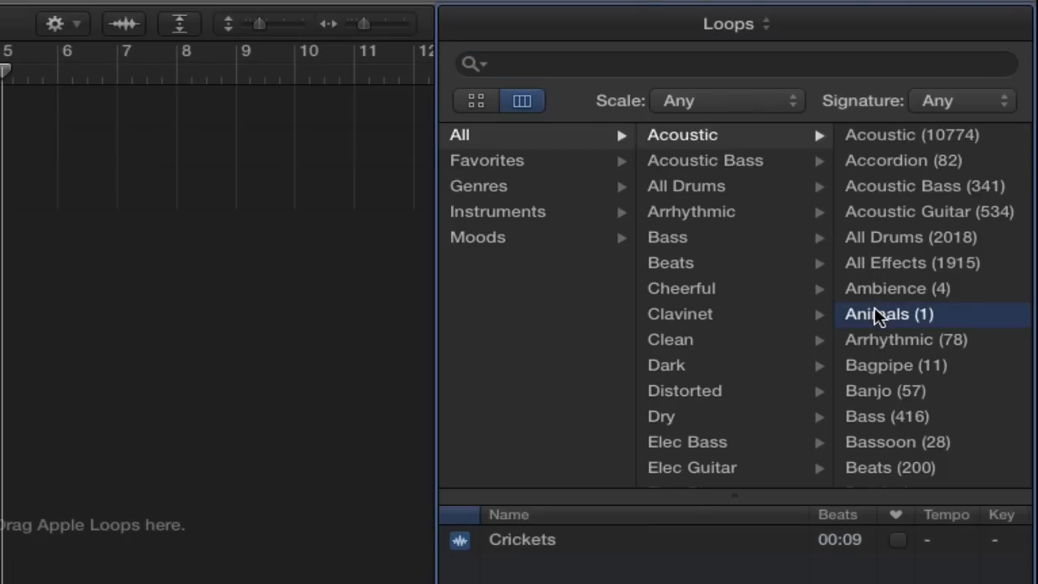
click(536, 548)
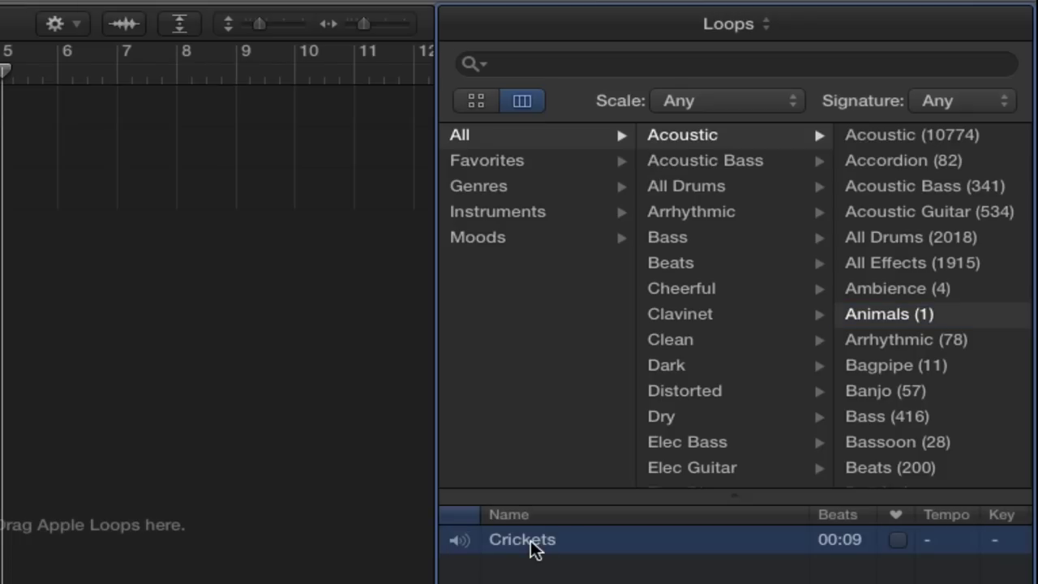
click(535, 549)
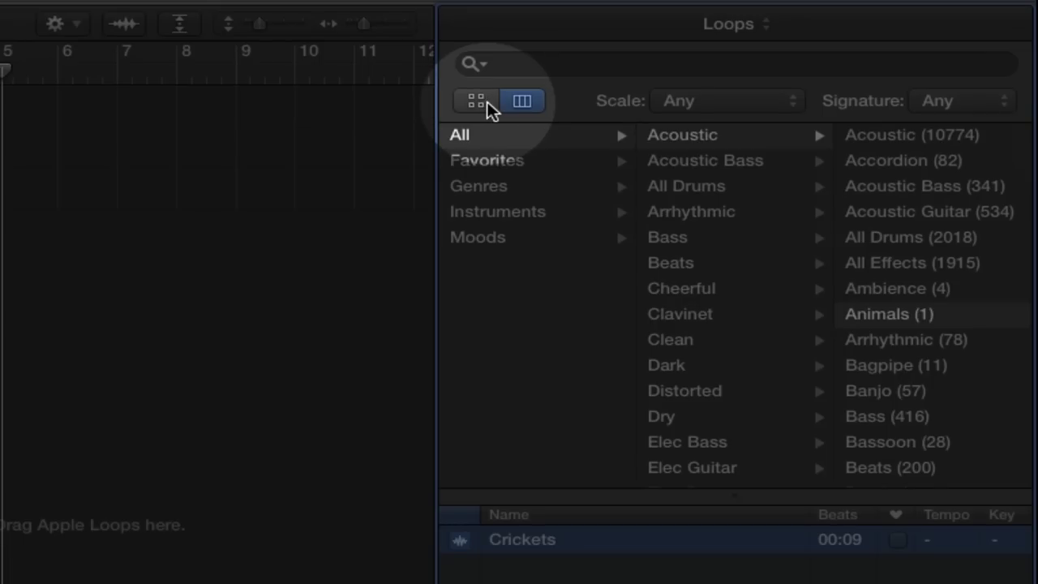
Return the Loop Browser to button view, filter by Distorted and Strings, and preview Desire E Cellos.
click(486, 104)
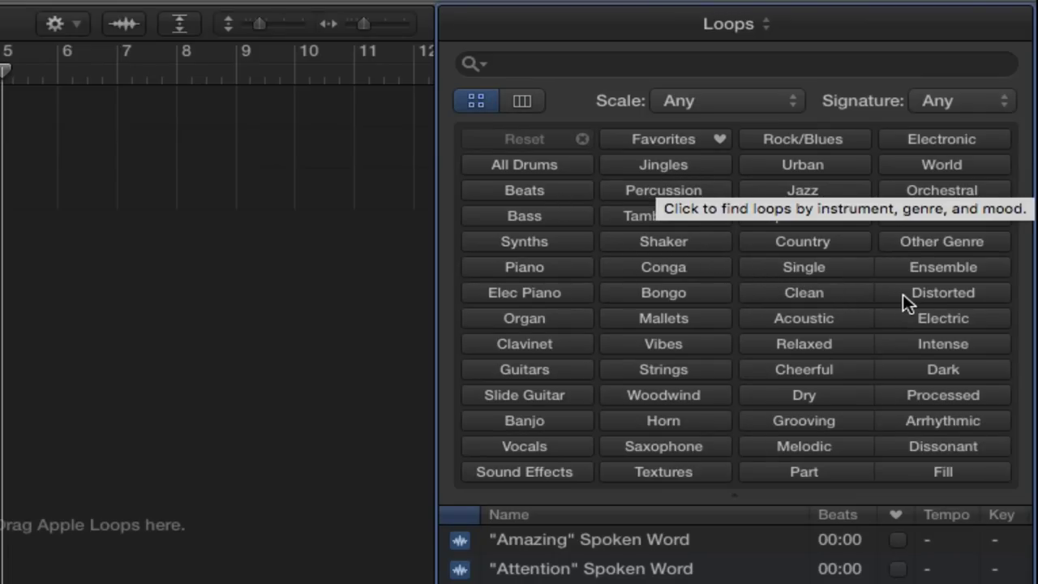
click(925, 299)
click(661, 370)
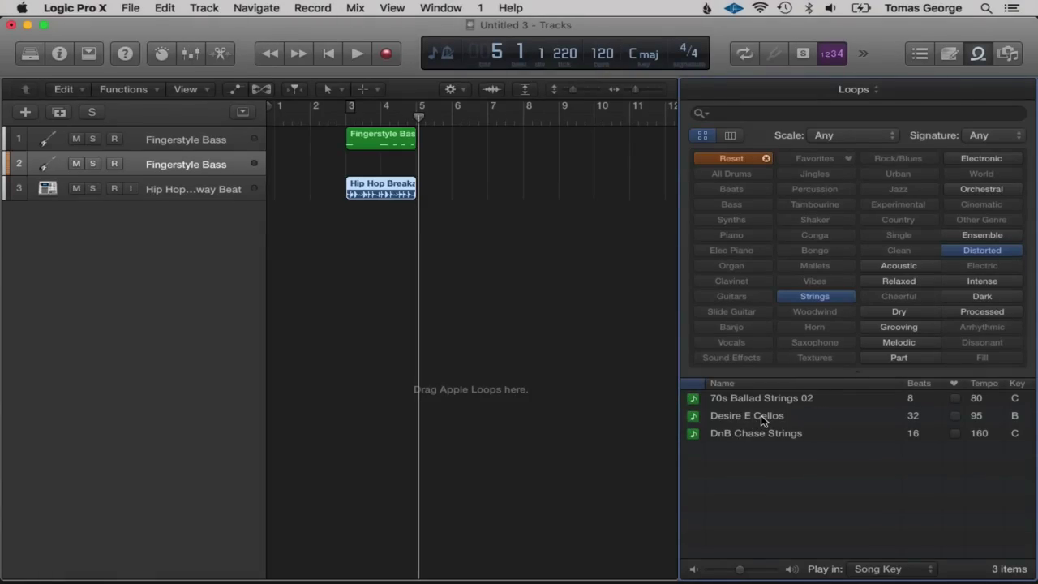
click(762, 417)
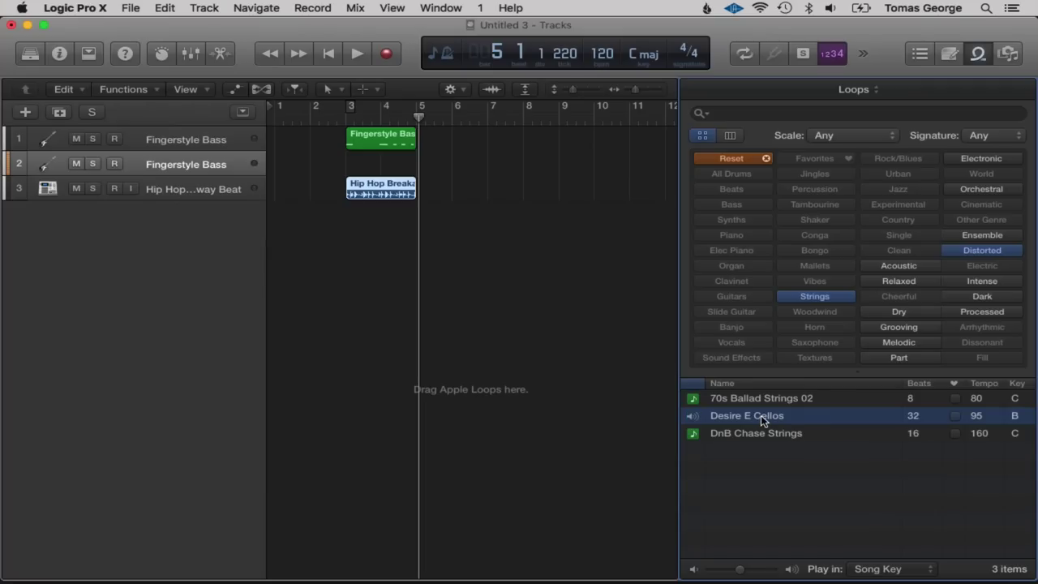
click(761, 415)
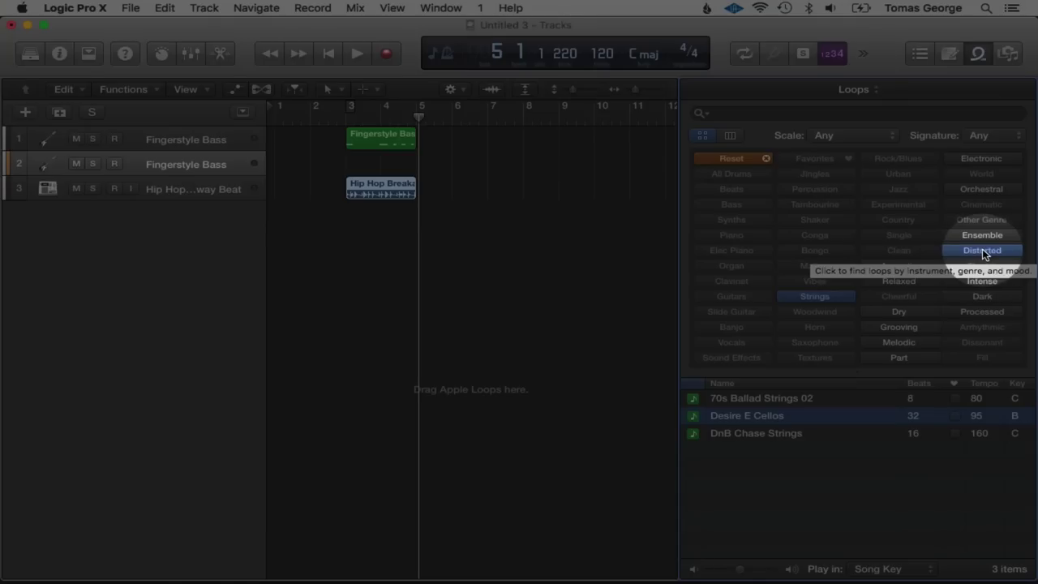
Remove the Distorted filter while keeping Strings, and preview the Afganistan Sand Rabab 10 loop.
click(982, 251)
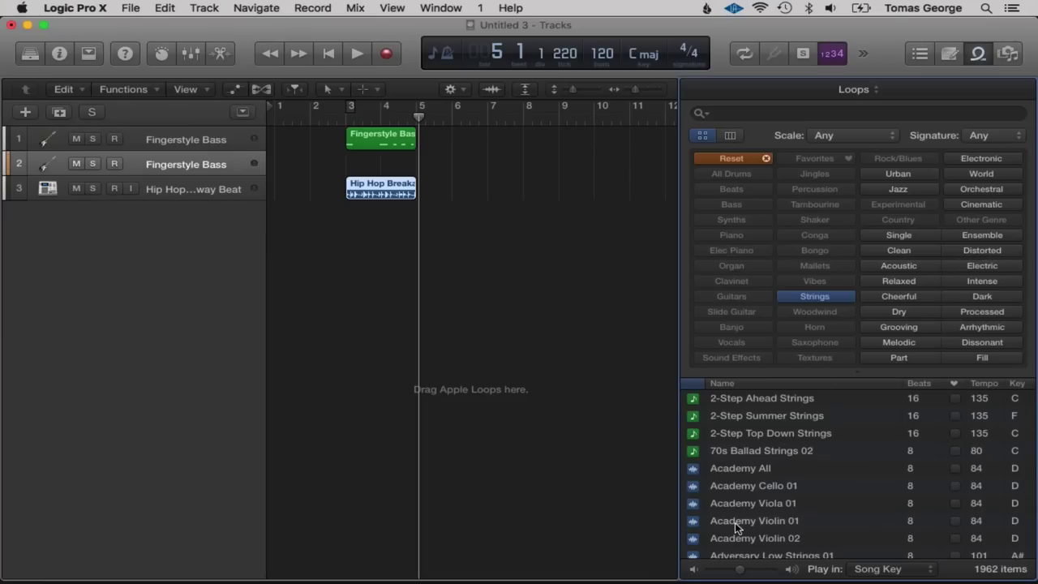
scroll(735, 522, down, 2)
scroll(735, 525, down, 5)
click(734, 527)
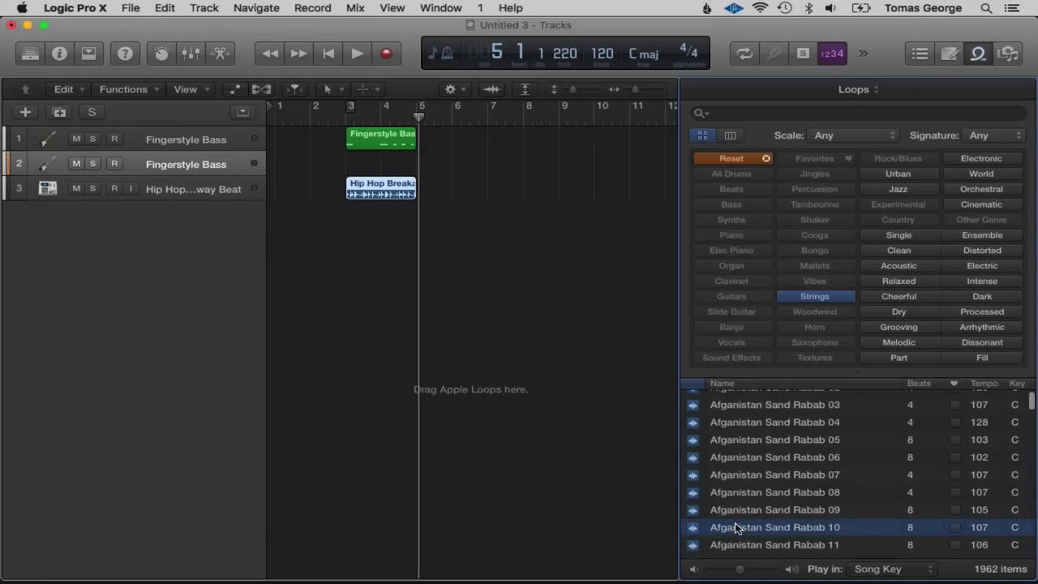
scroll(733, 521, down, 4)
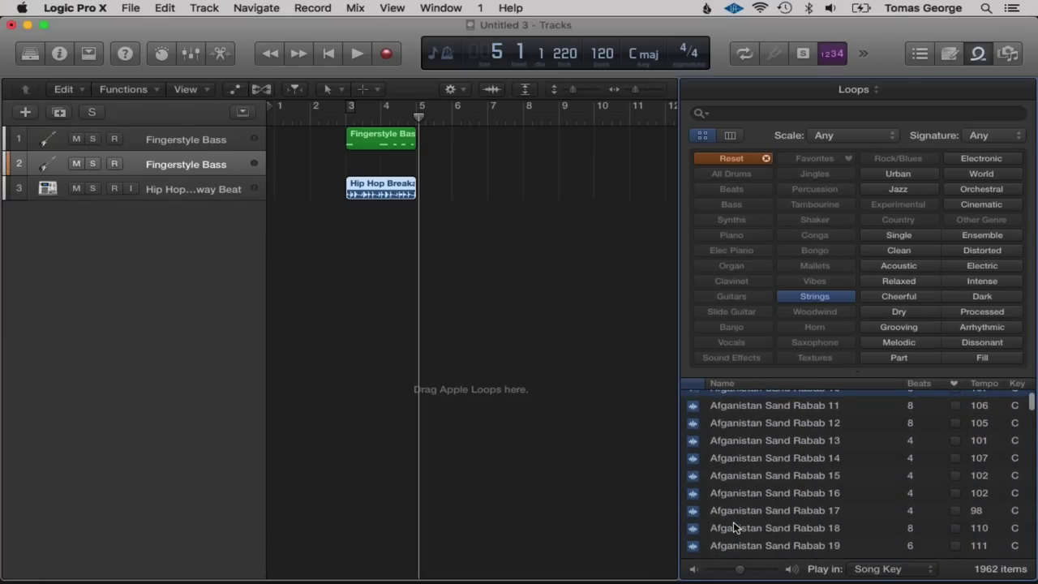
scroll(733, 521, up, 2)
scroll(733, 522, up, 1)
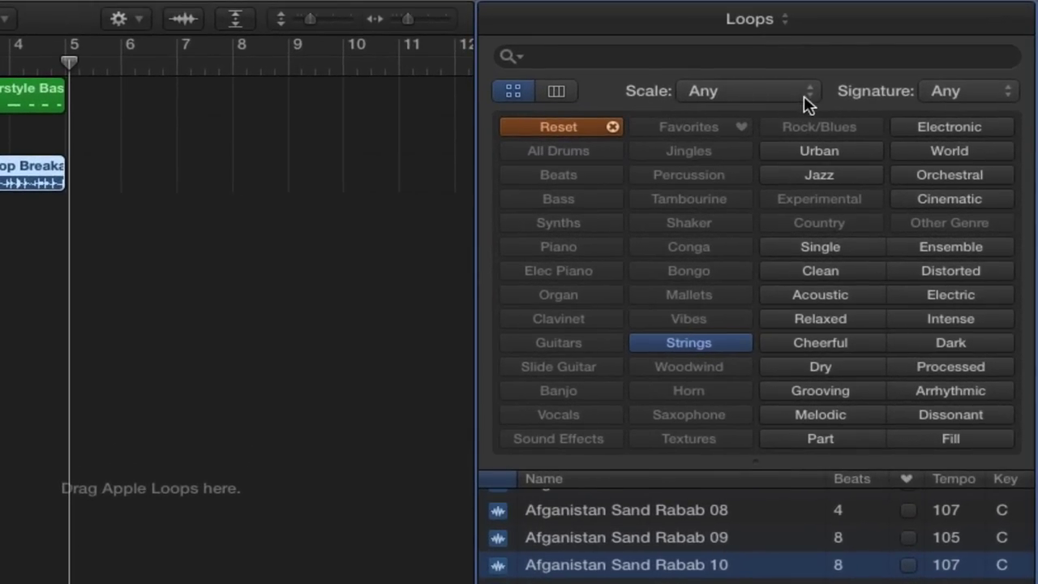
Limit the strings loops to the Minor scale and preview Beltane Celtic Harp 01.
click(807, 101)
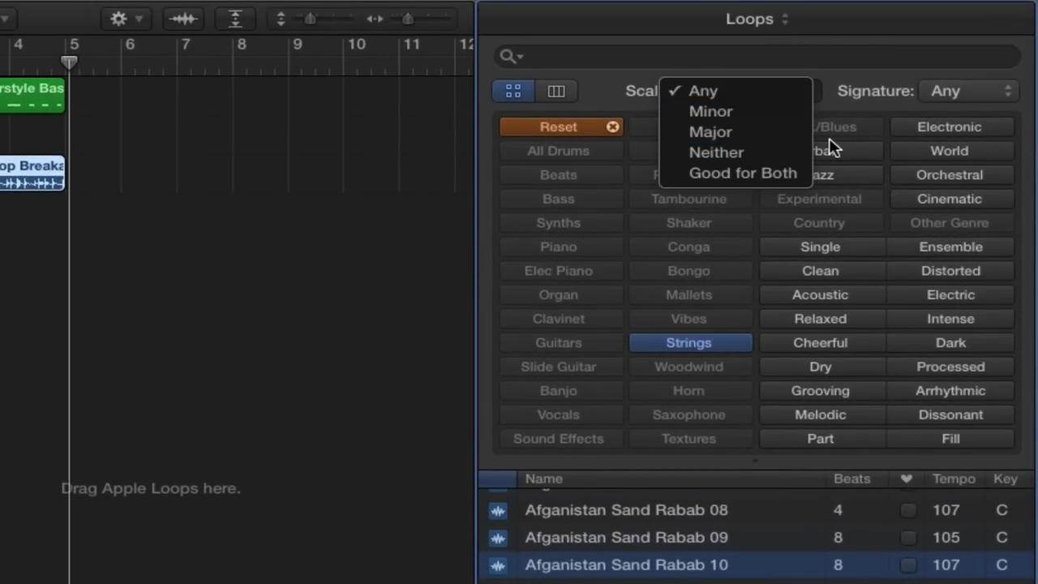
click(779, 122)
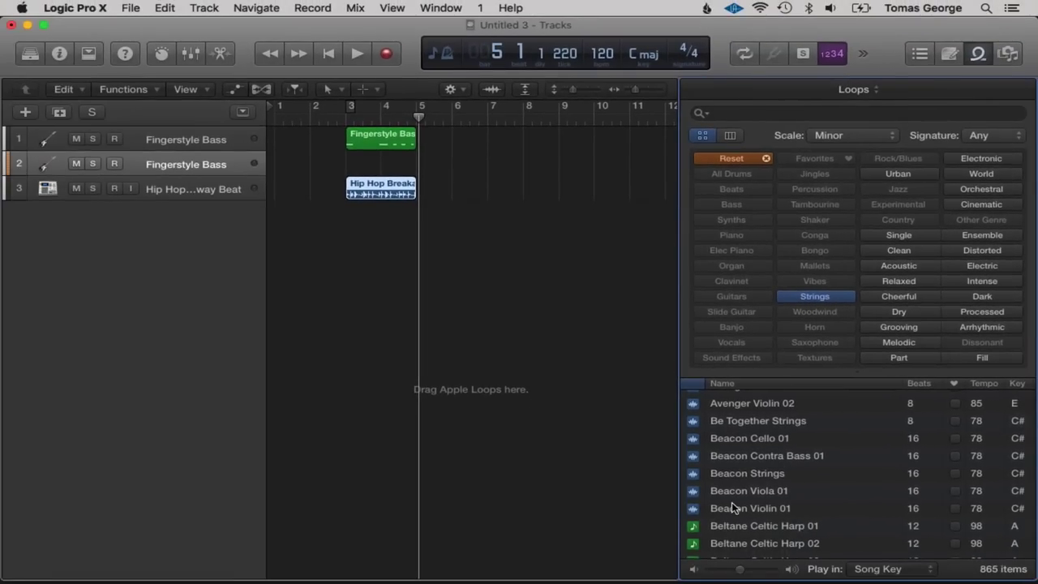
scroll(732, 502, down, 1)
click(732, 502)
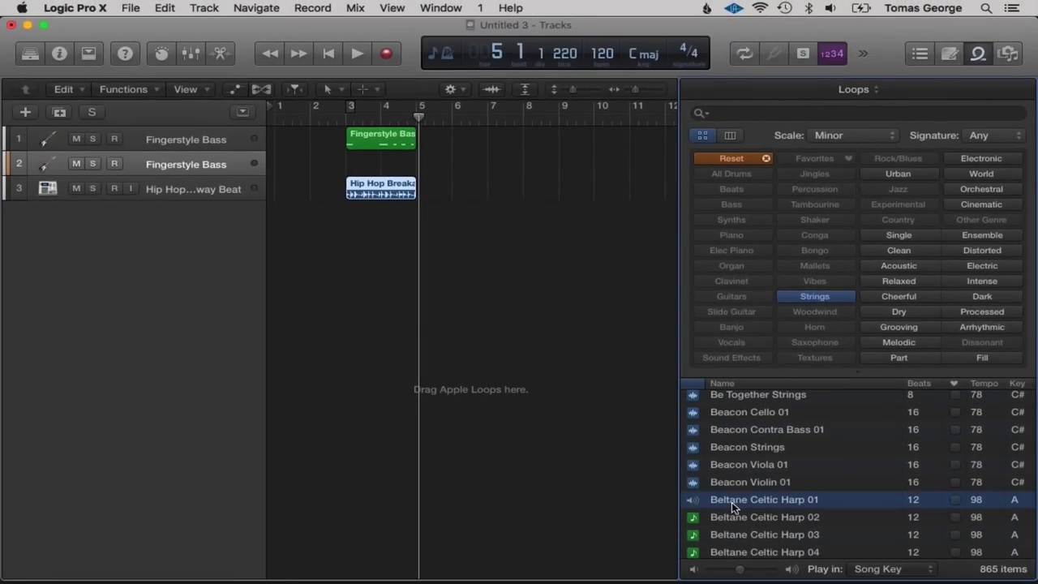
Limit the loops to a 3/4 signature and preview Mystic D Basses, Mystic D Cellos and Mystic G Basses.
click(985, 136)
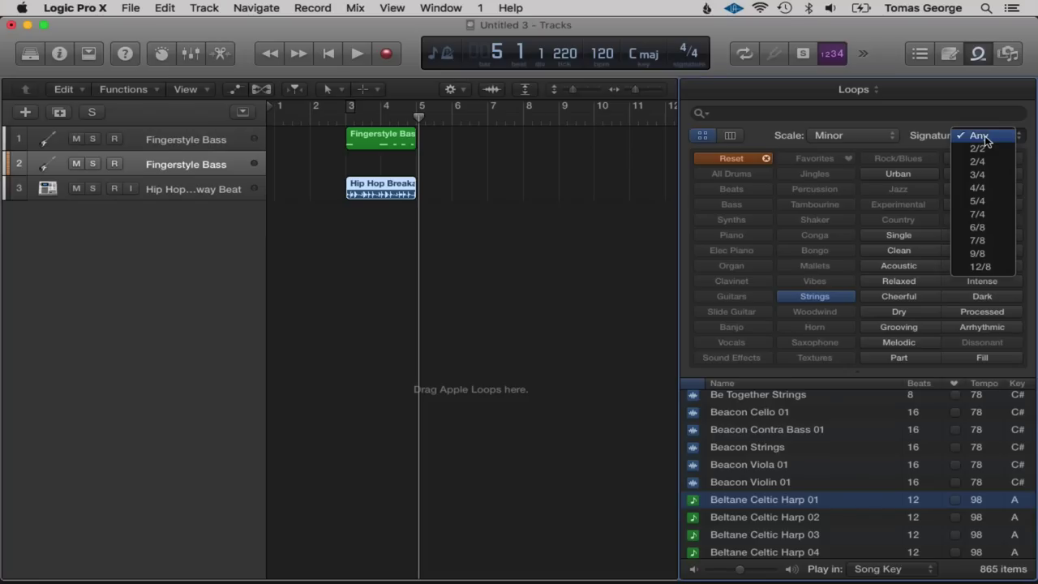
click(989, 177)
click(746, 487)
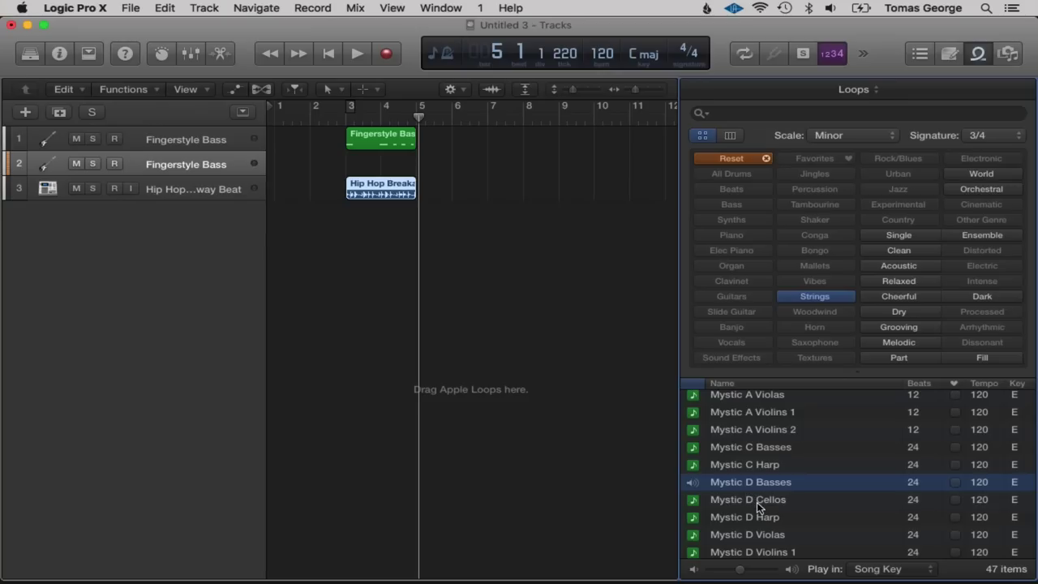
click(757, 500)
scroll(756, 502, down, 4)
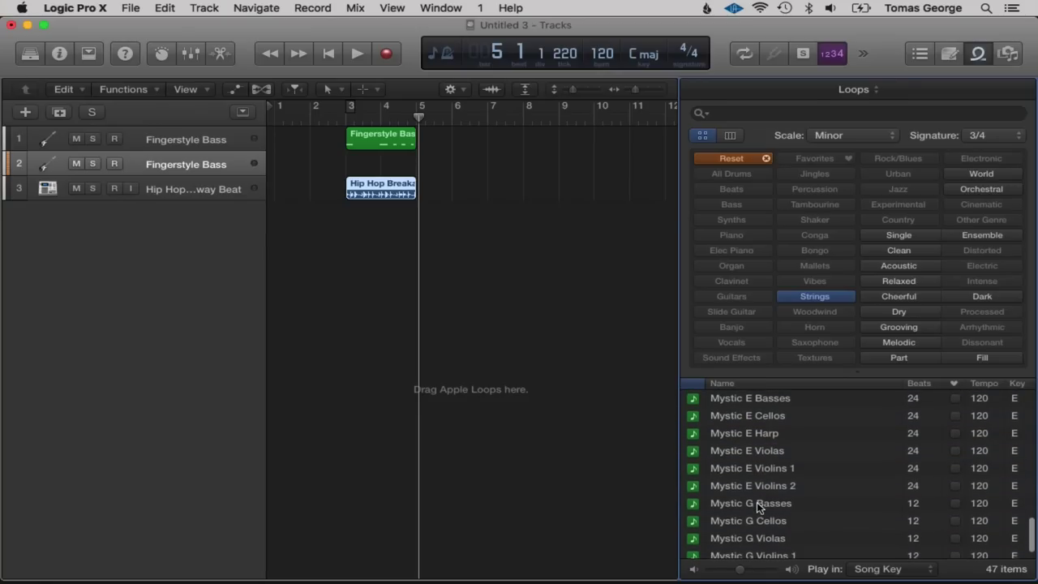
click(756, 502)
scroll(757, 503, down, 2)
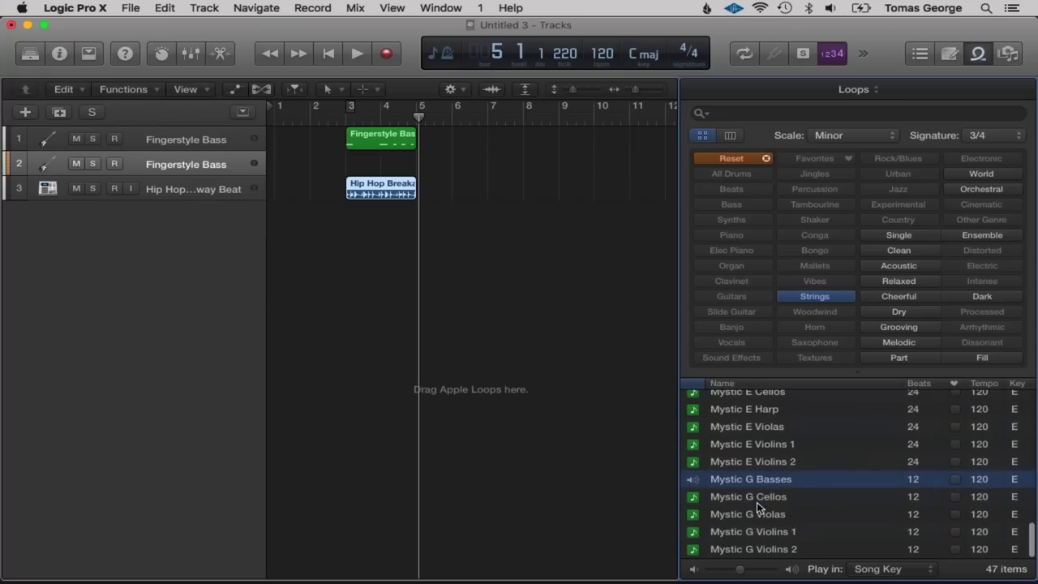
Replace the Strings filter with Piano in the loop list and preview Classical Waltz Piano 17.
scroll(771, 481, up, 15)
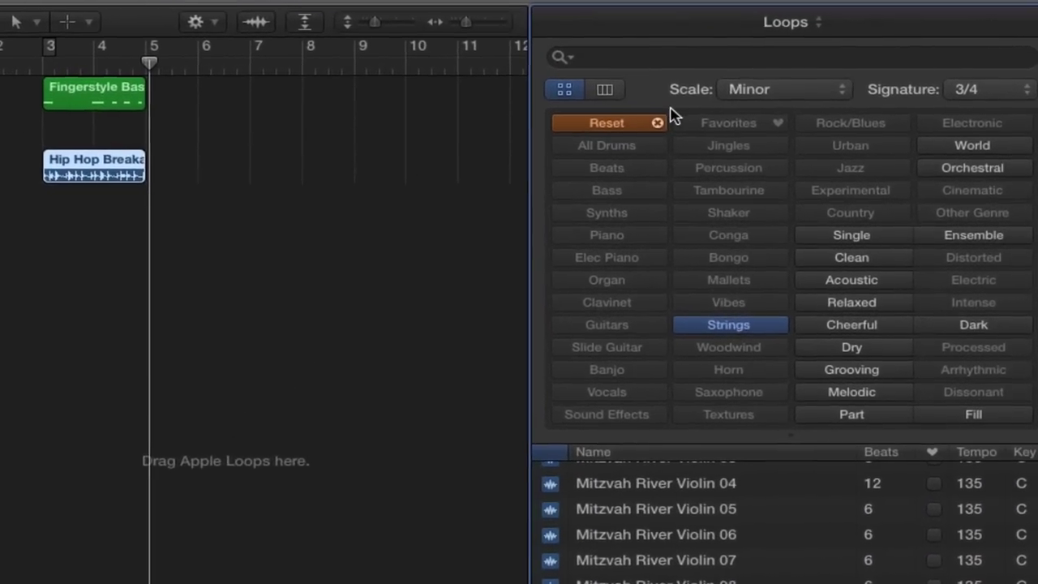
click(728, 326)
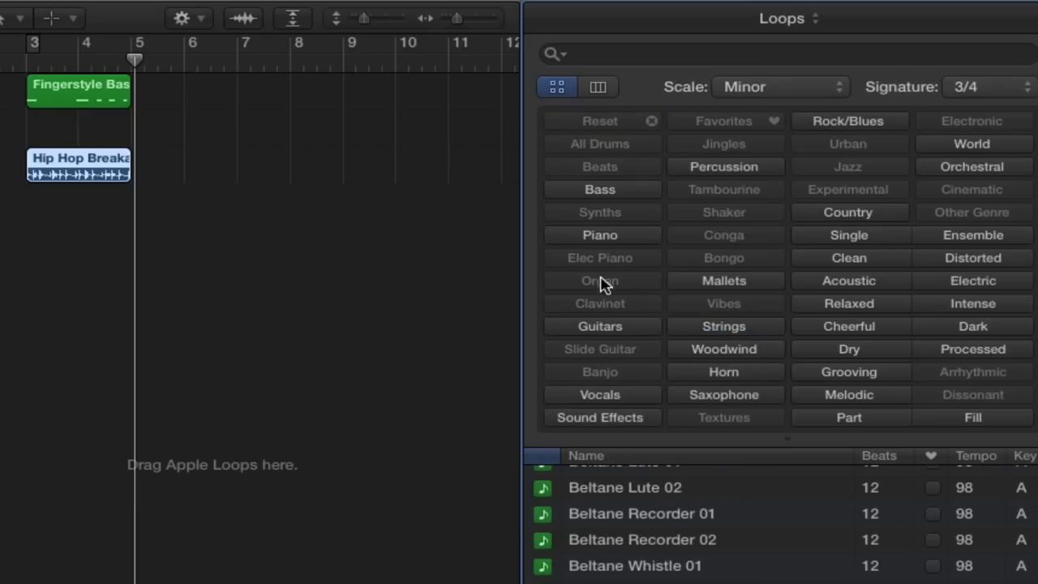
click(604, 238)
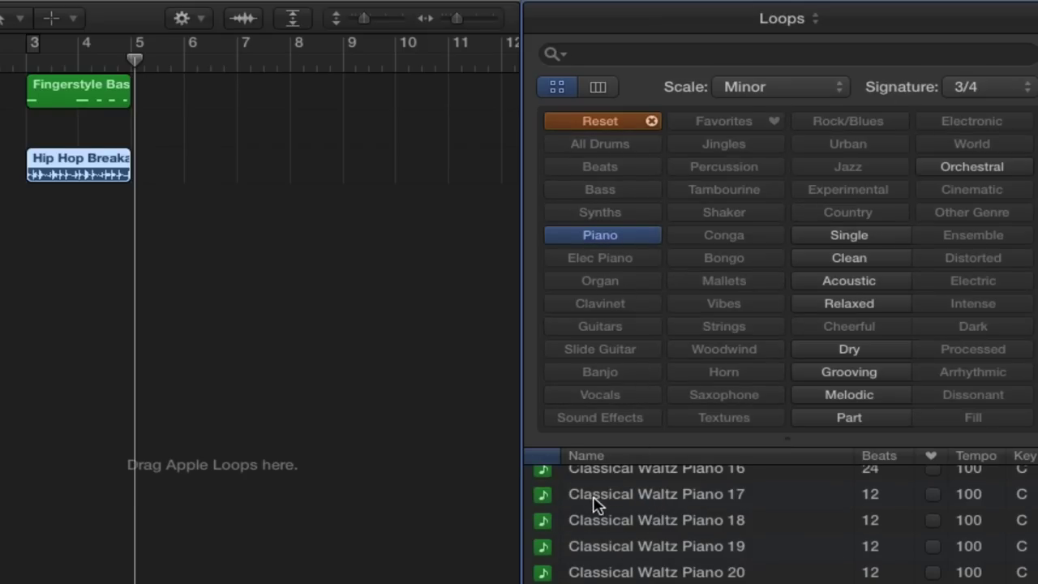
click(693, 498)
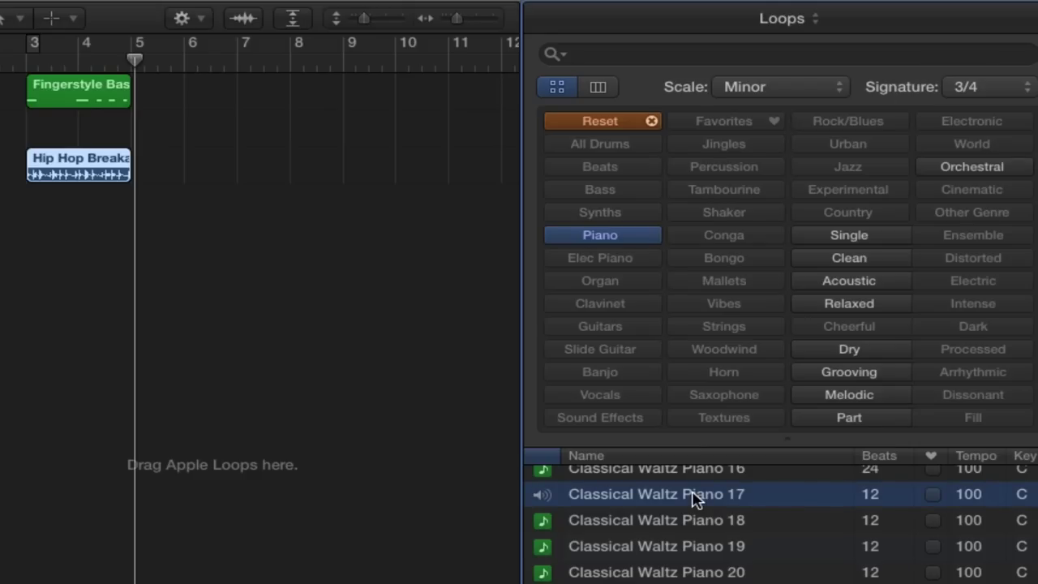
Set the loop signature filter to 4/4 and clear the Piano filter.
click(996, 97)
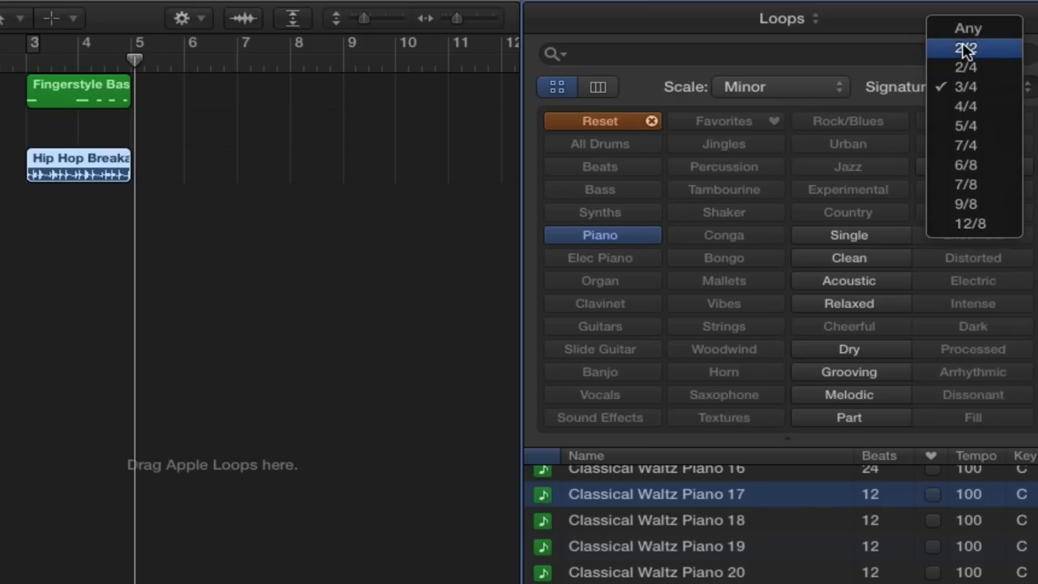
click(965, 105)
click(591, 124)
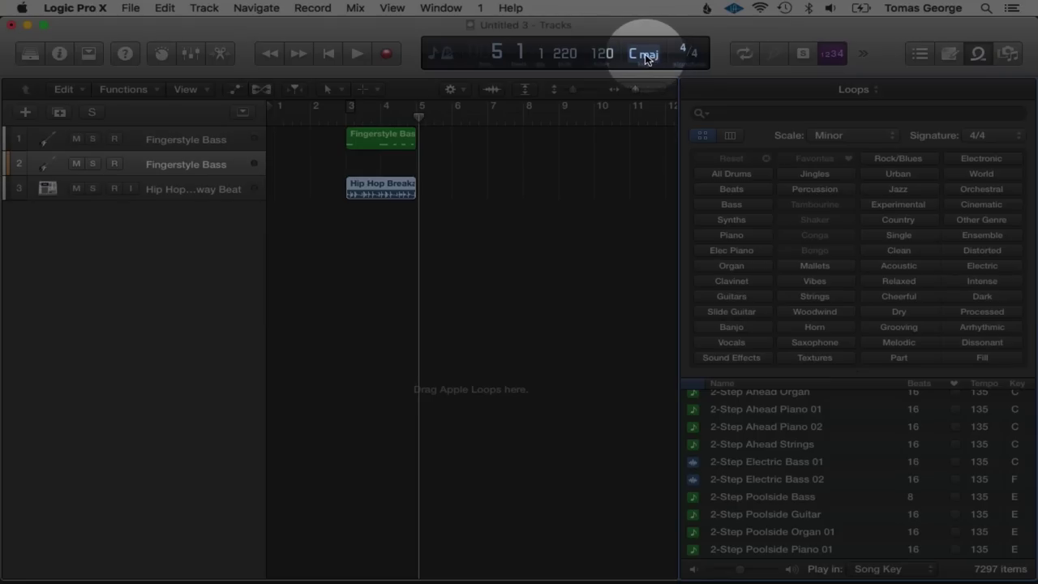
View the major and minor keys available for the project key, leaving the list without choosing another.
click(646, 55)
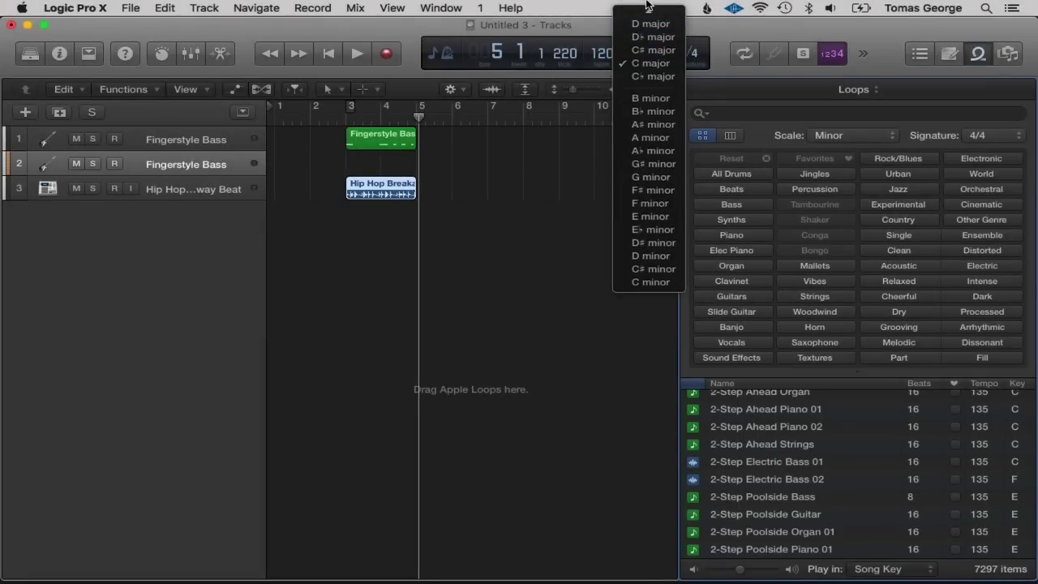
mouse_move(646, 4)
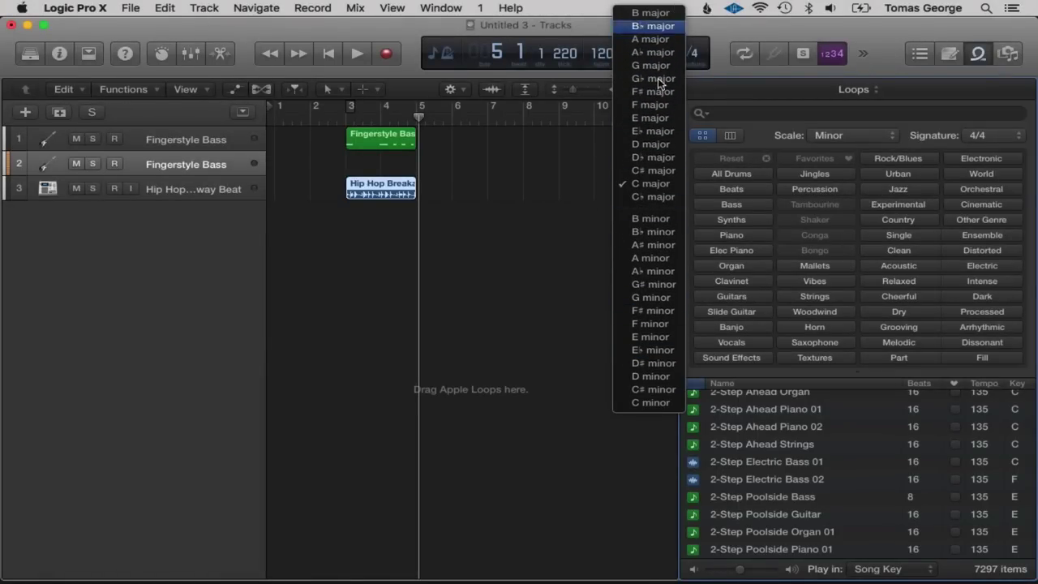
click(552, 260)
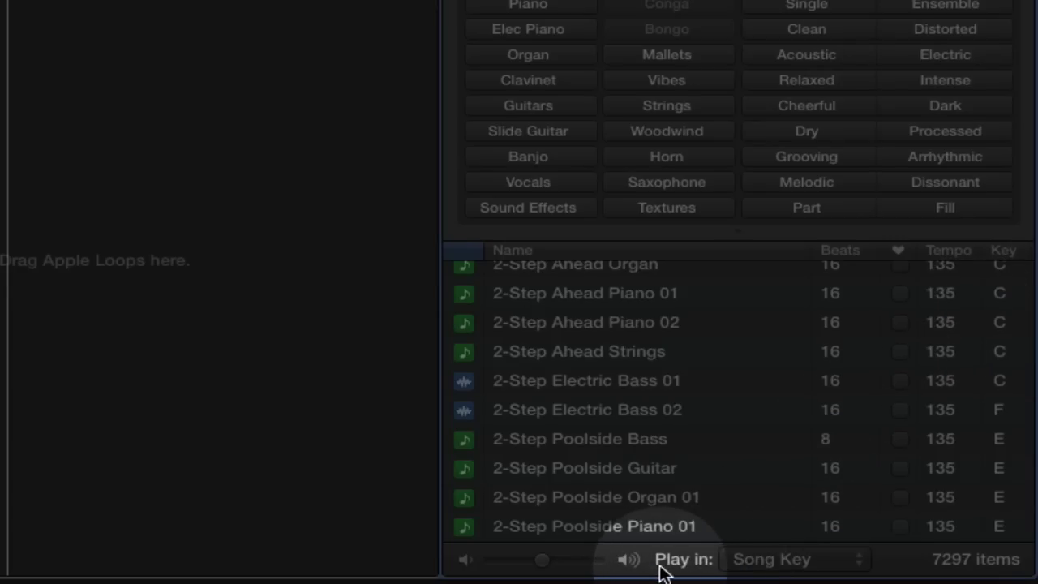
Set loop previews to play in Original Key and preview 2-Step Ahead Piano 02 and 2-Step Electric Bass 02.
click(779, 560)
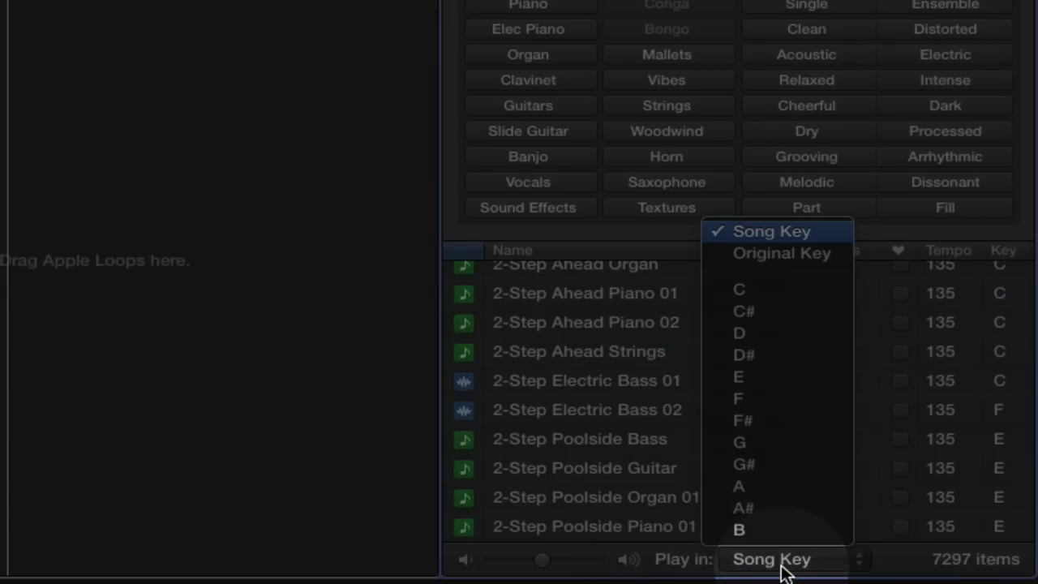
click(770, 231)
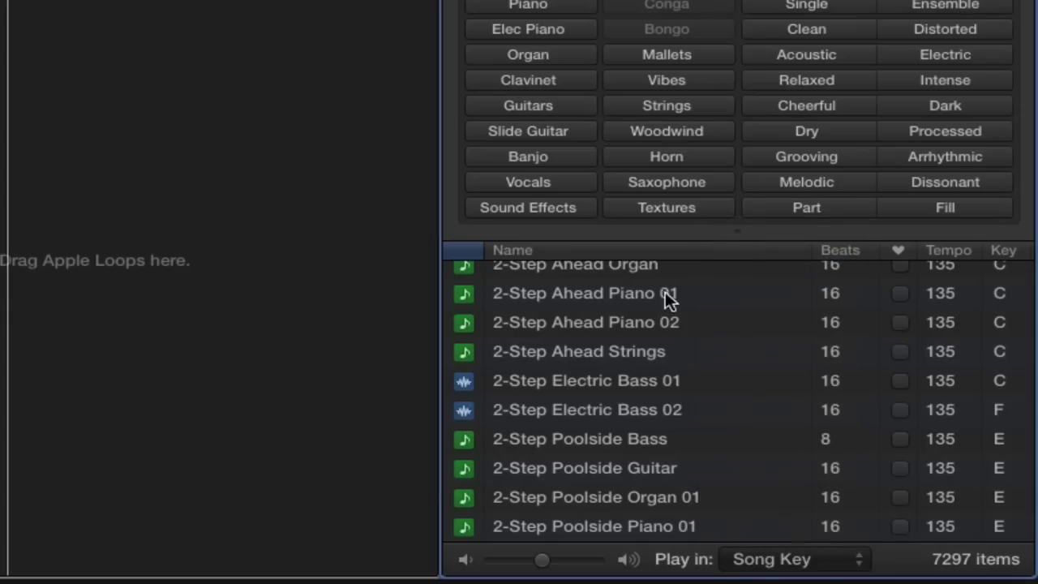
click(597, 320)
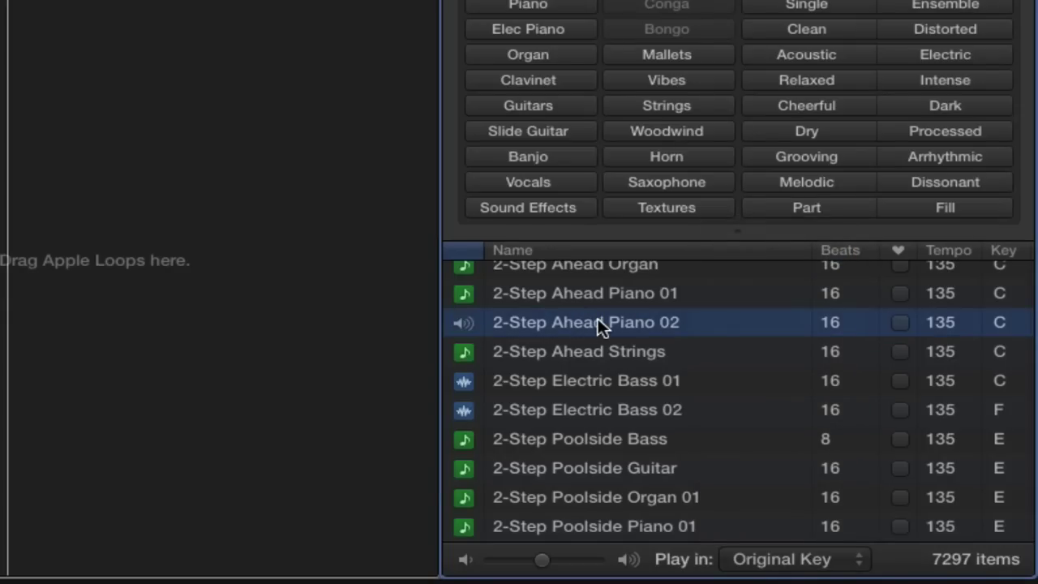
click(598, 319)
click(616, 410)
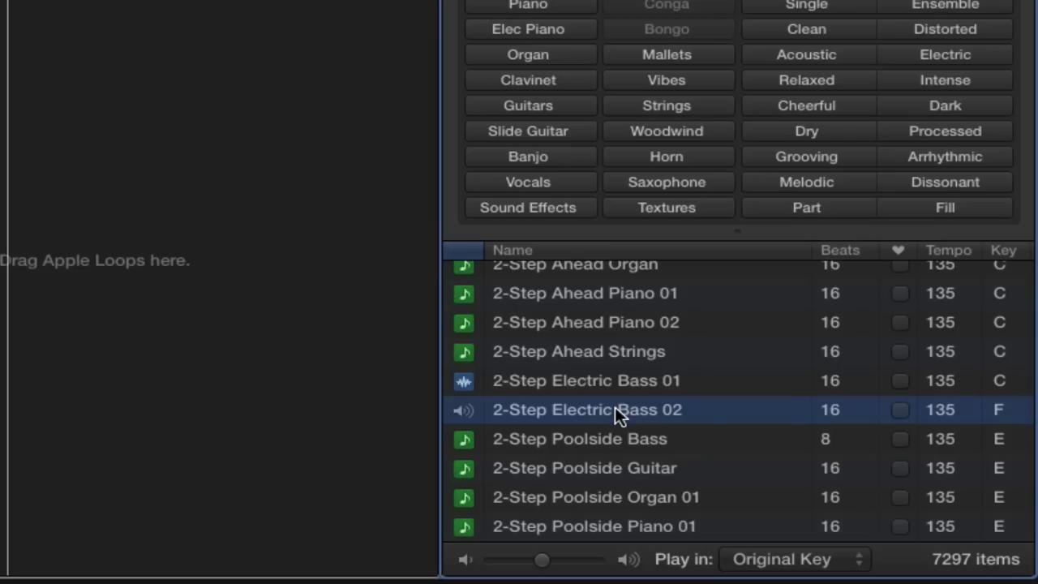
Set loop previews to play in Song Key and preview 2-Step Electric Bass 02.
click(771, 560)
click(777, 228)
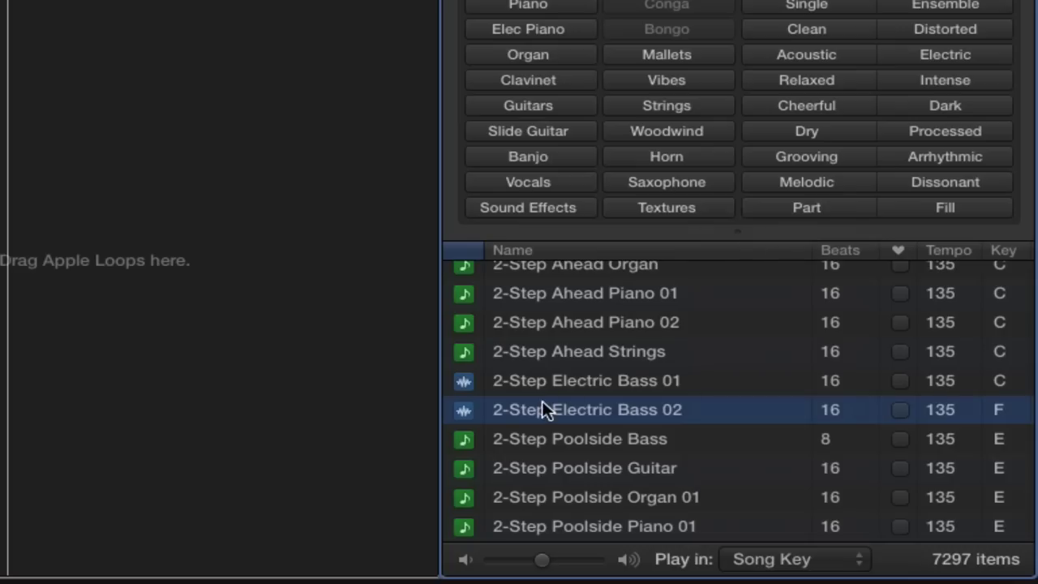
click(596, 410)
click(596, 411)
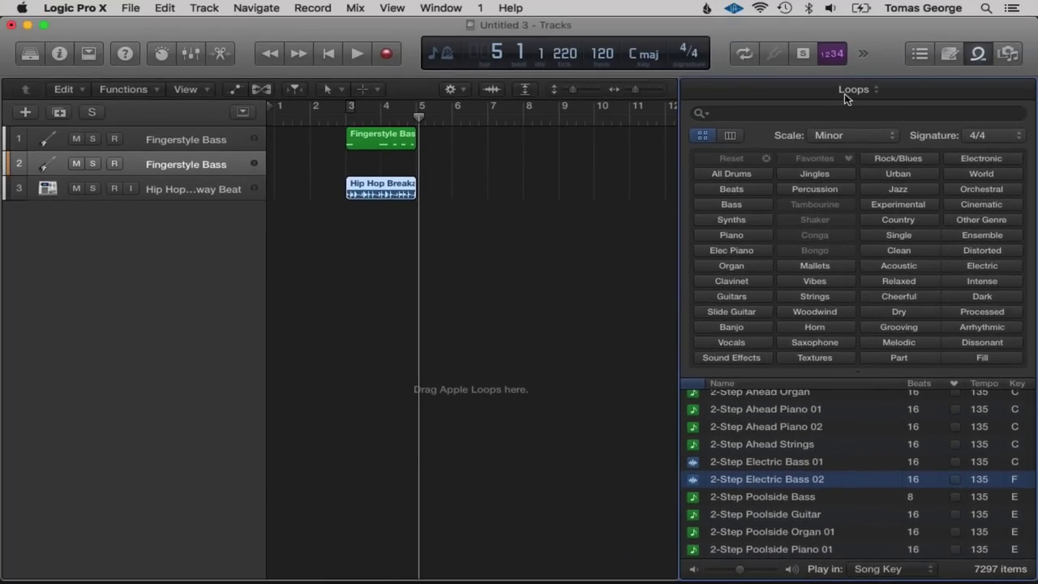
Try the Major scale filter on the loops, and set the scale to Any.
click(840, 136)
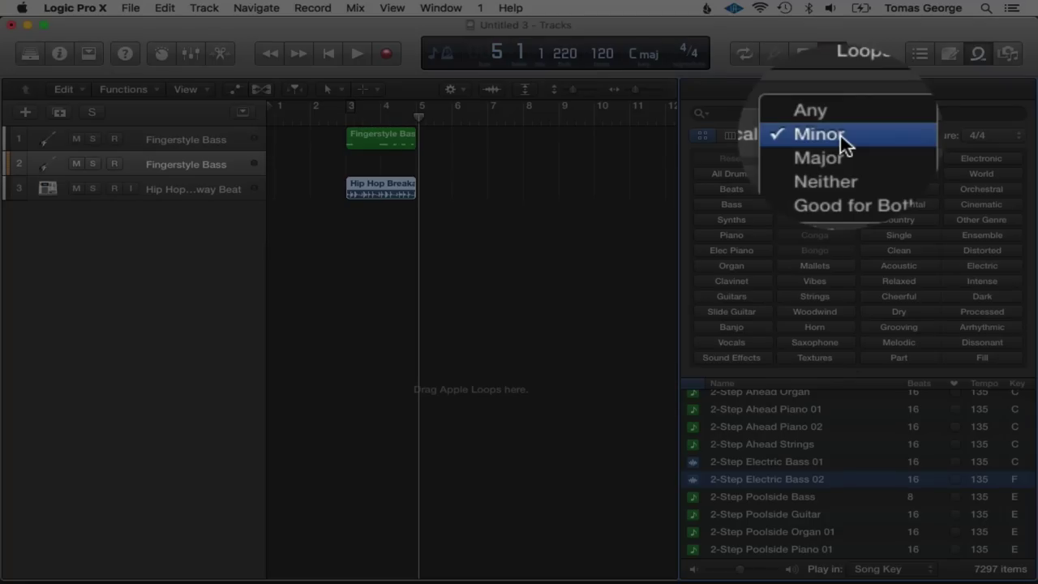
click(840, 145)
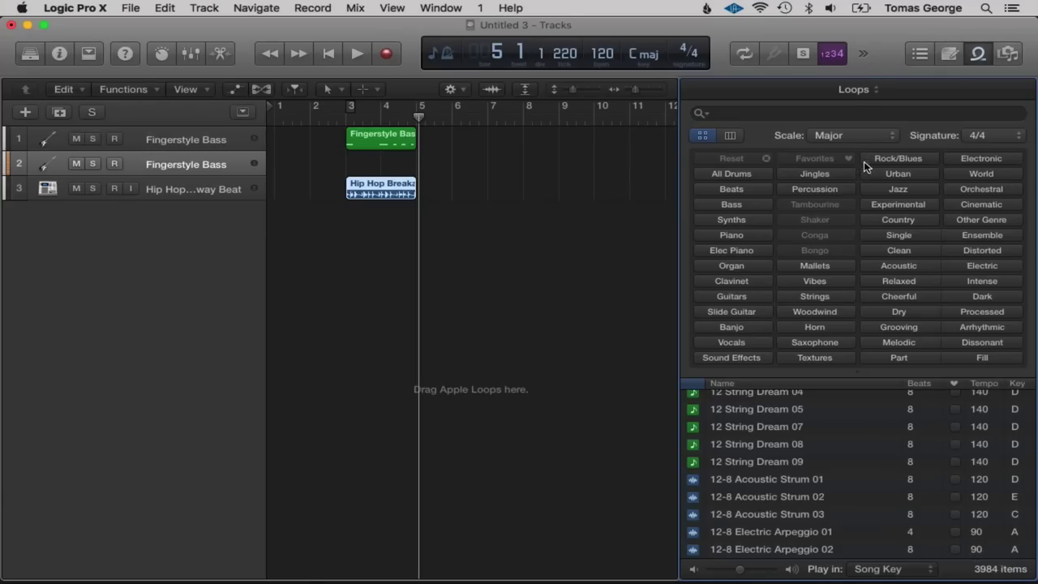
click(848, 136)
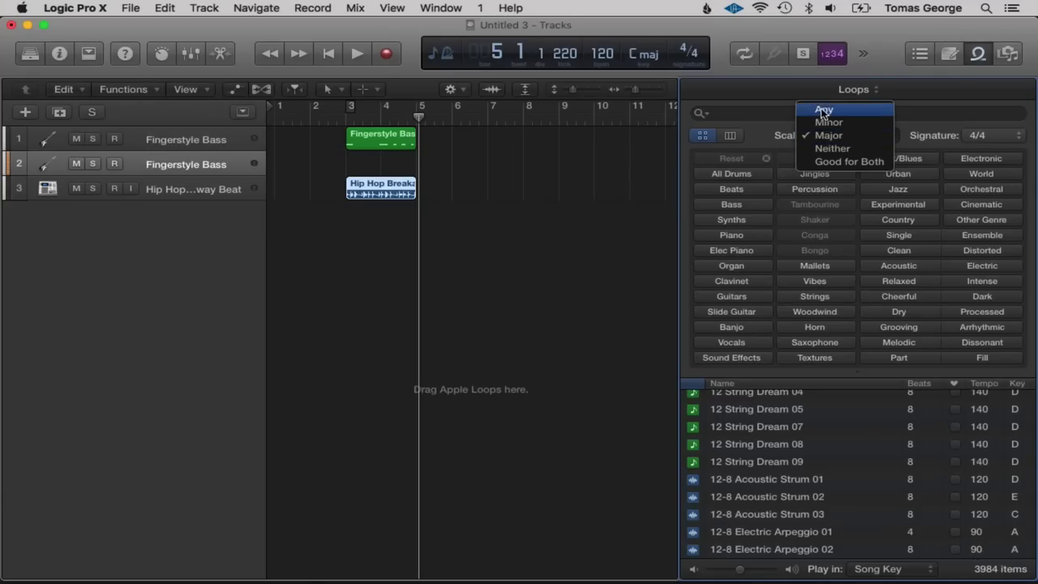
click(825, 111)
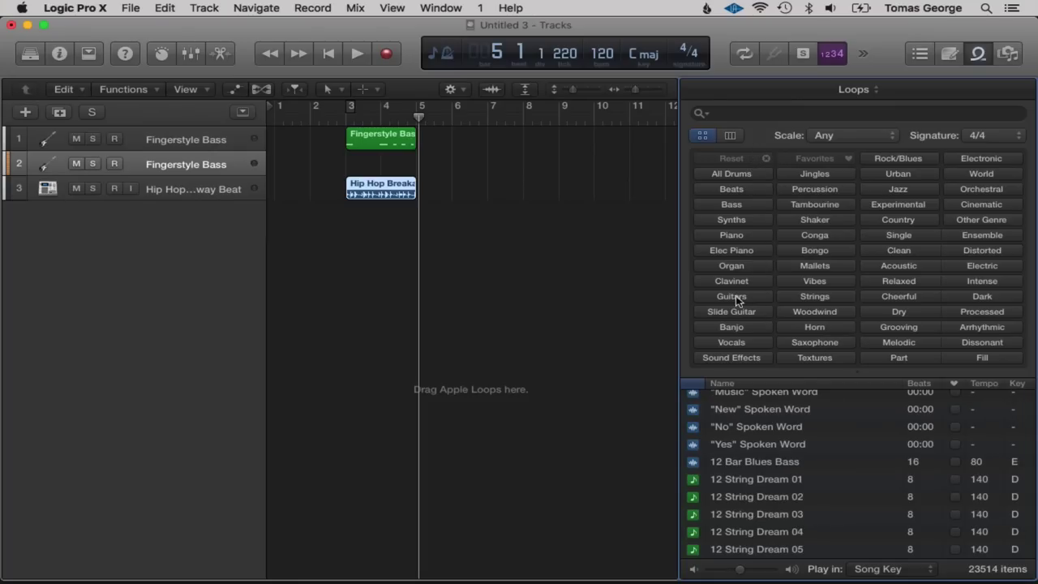
Limit the Loop Browser to the iLife Sound Effects collection and browse its sounds.
click(806, 45)
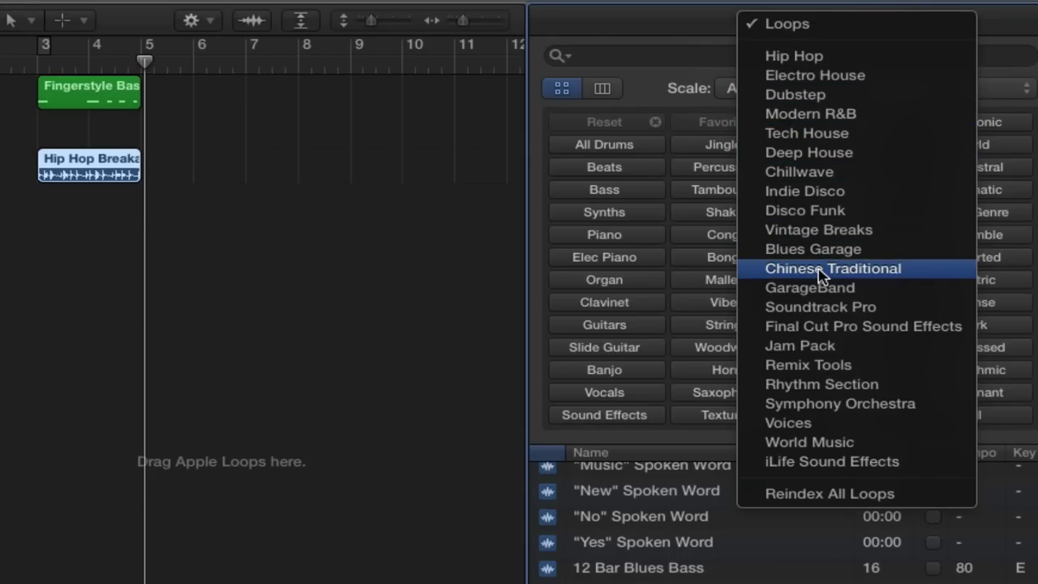
click(848, 461)
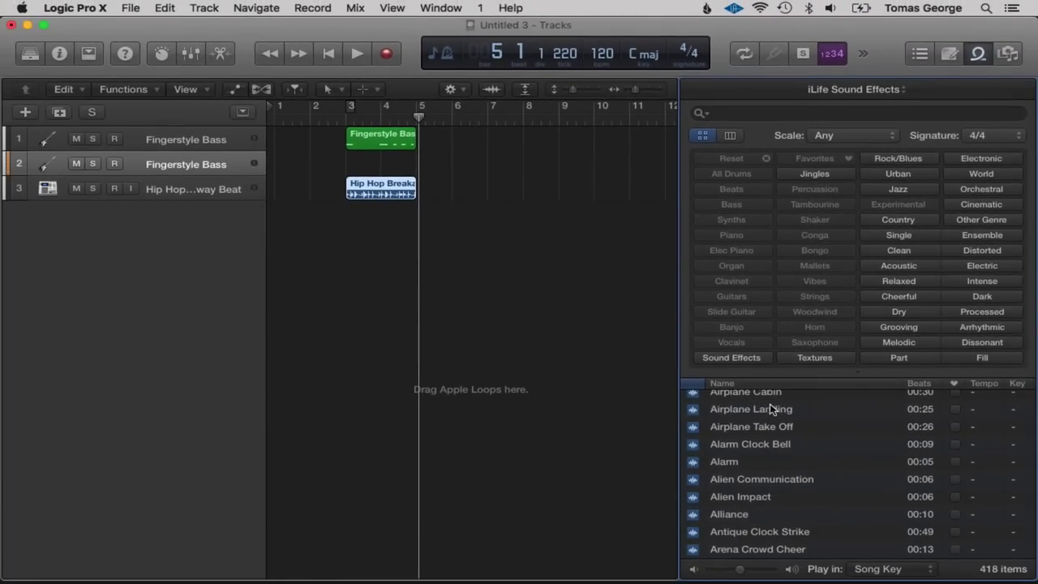
scroll(752, 501, down, 5)
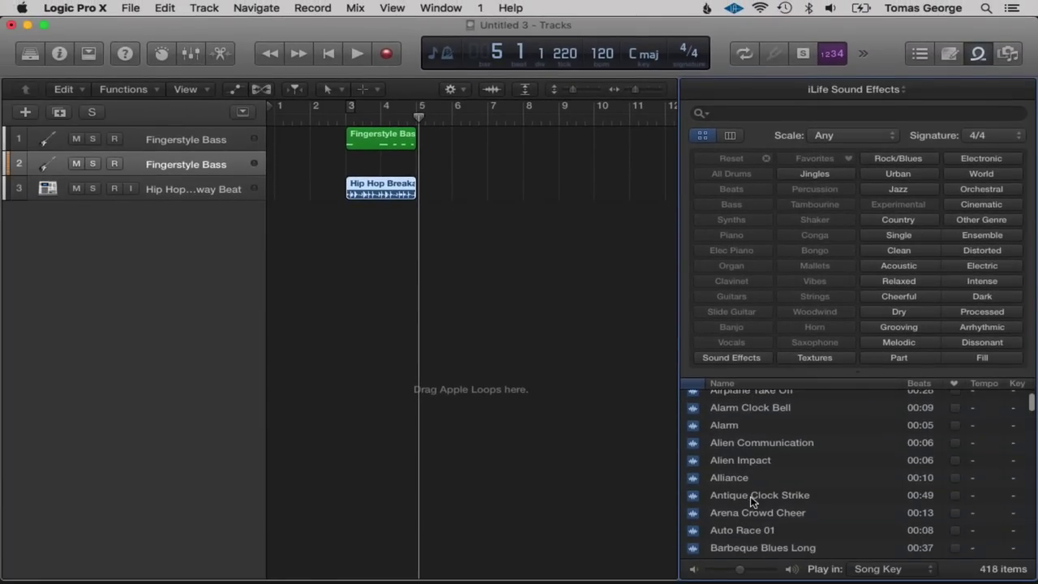
scroll(751, 502, down, 2)
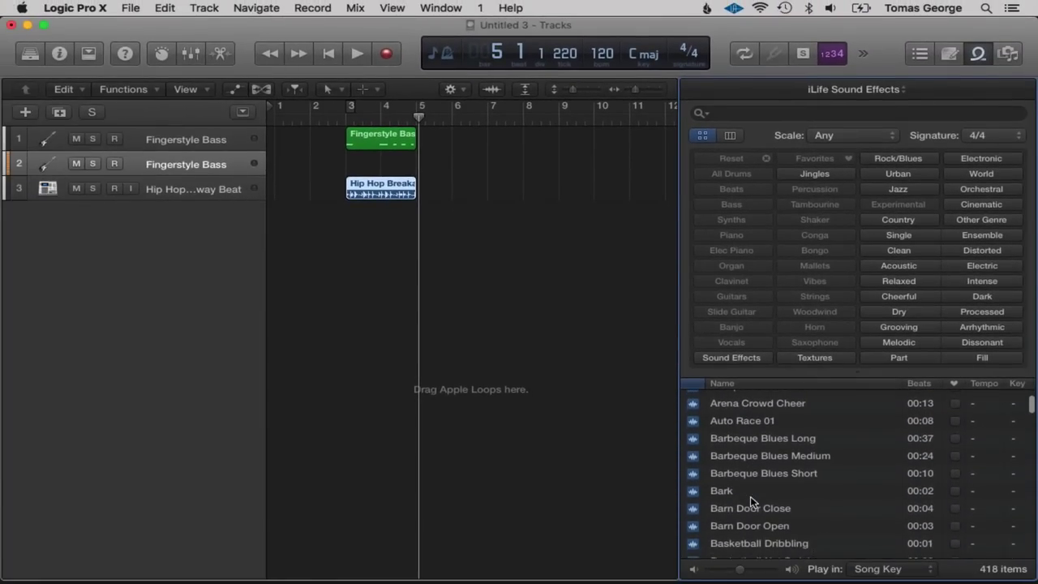
scroll(755, 487, down, 1)
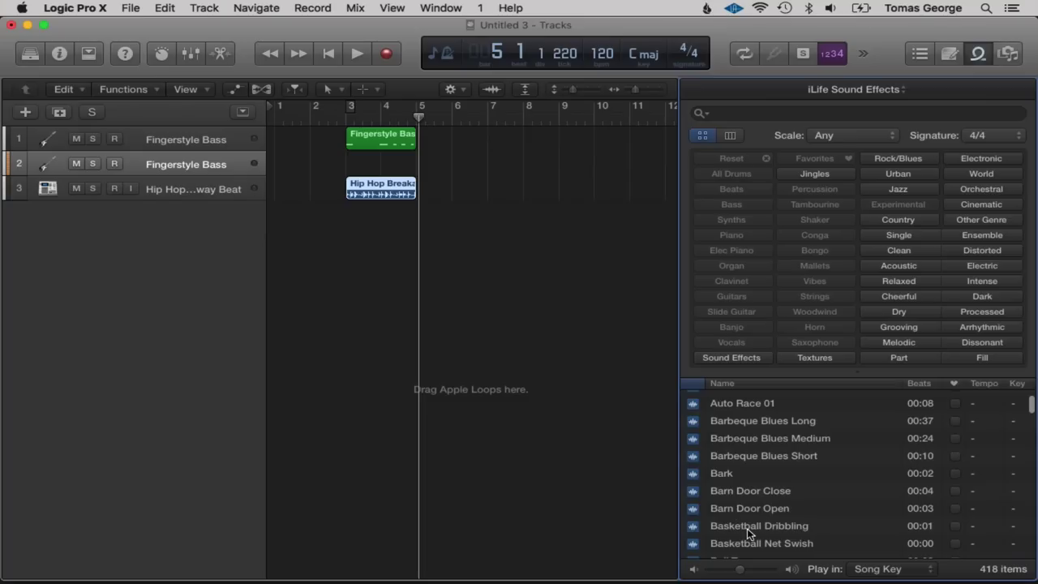
scroll(747, 528, down, 4)
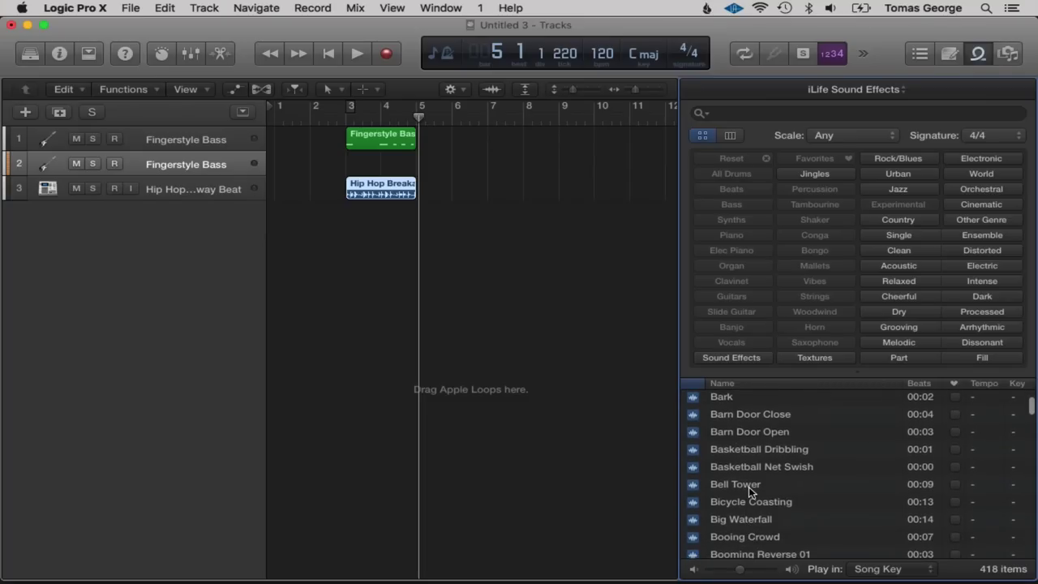
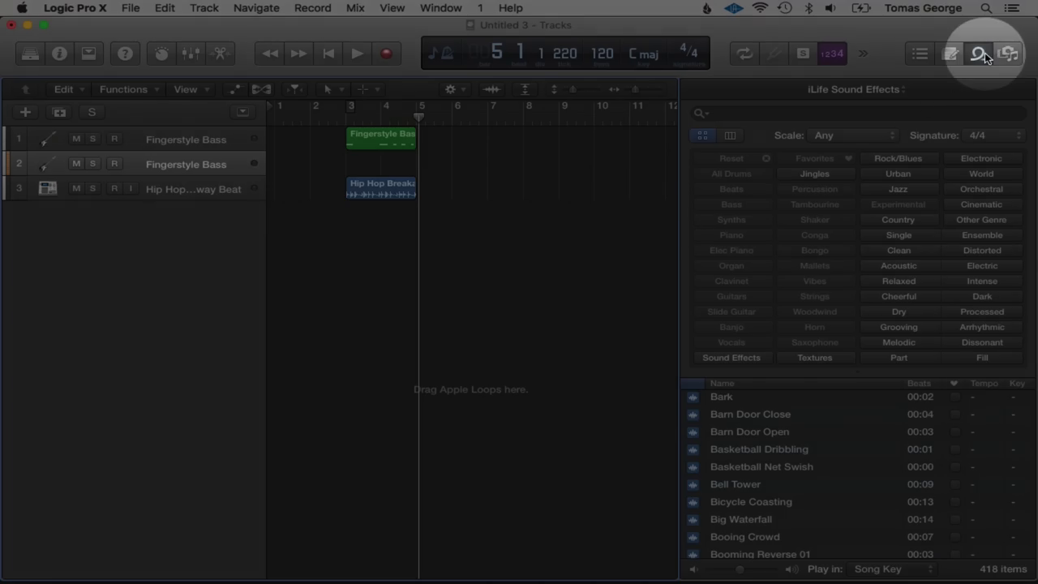
Hide the Loop Browser and delete the Fingerstyle Bass and Hip Hop regions at bar 3.
click(981, 54)
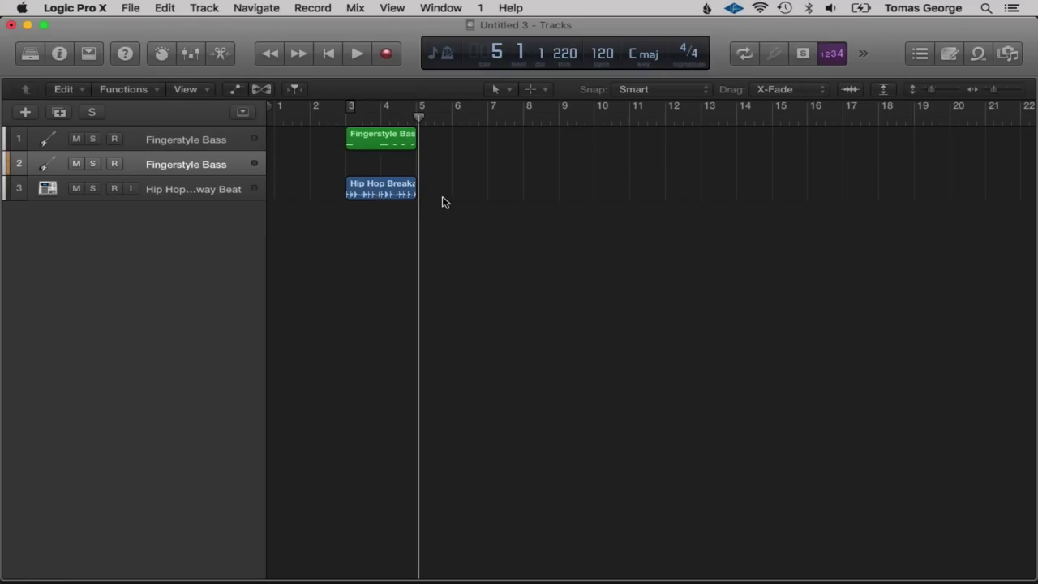
drag(442, 202, 339, 142)
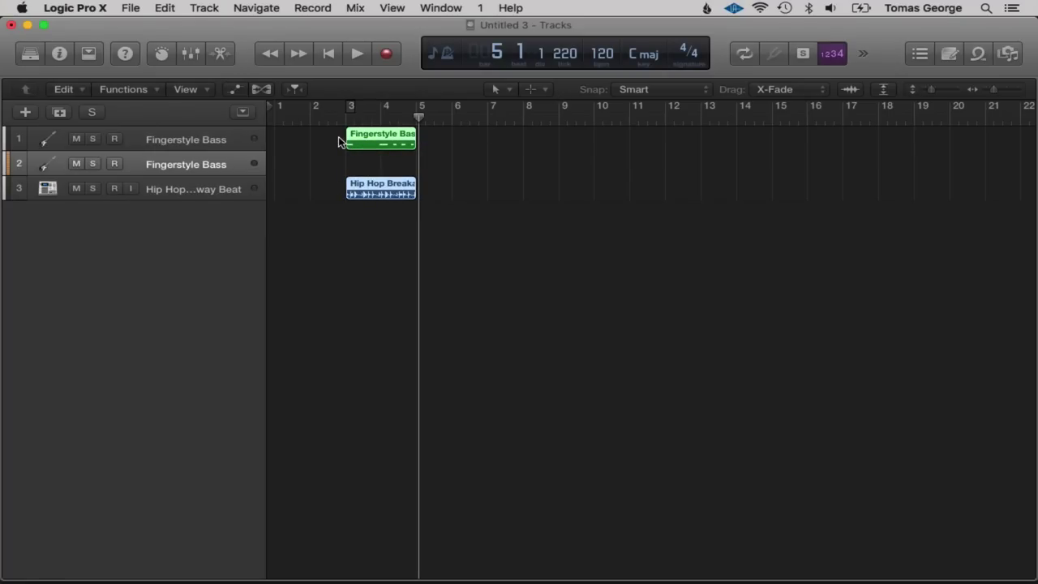
key(BackSpace)
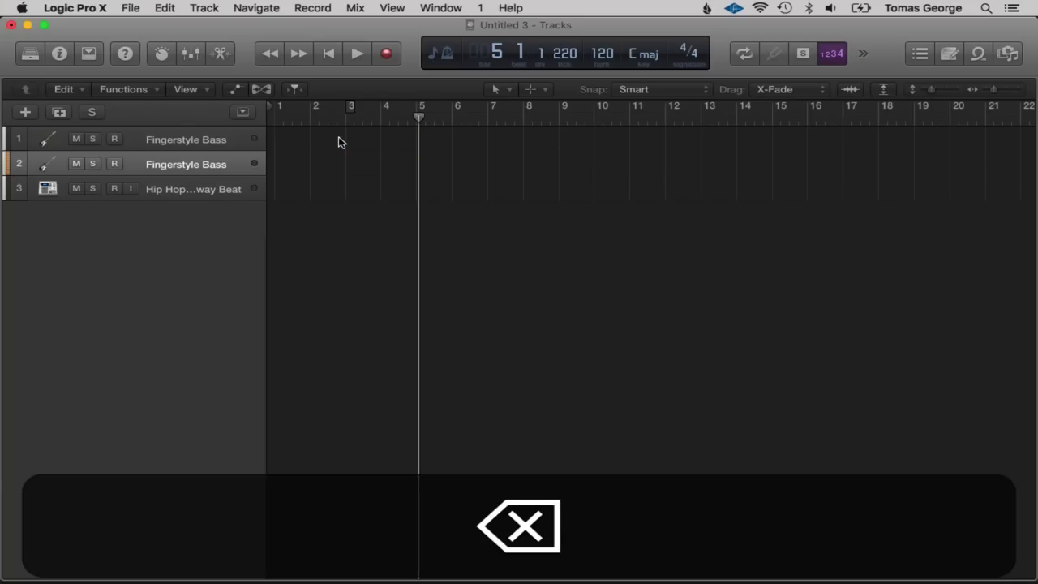
Delete all three tracks, starting with the Hip Hop beat track.
click(172, 195)
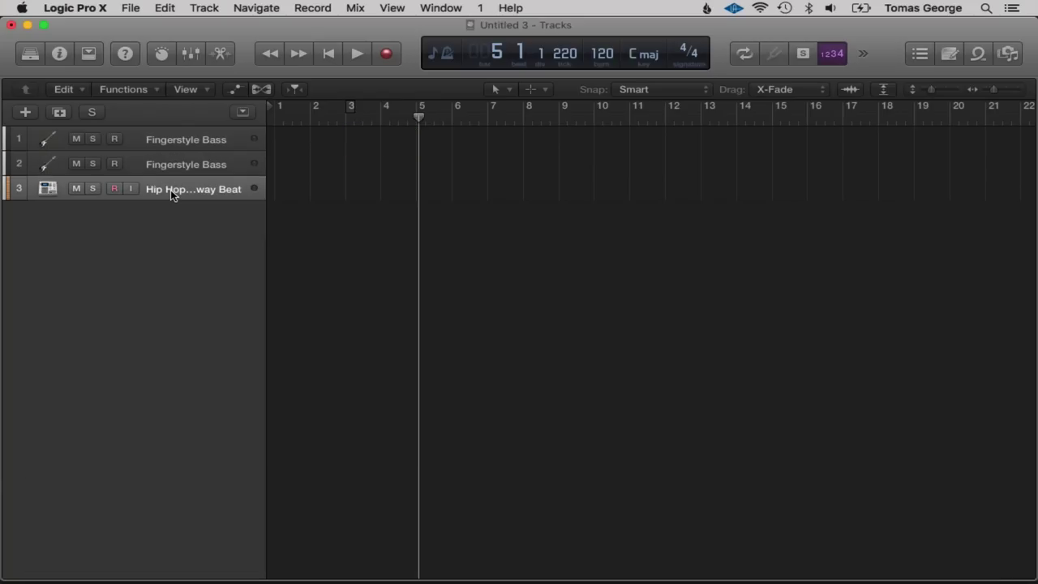
key(BackSpace)
key(BackSpace)
key(BackSpace)
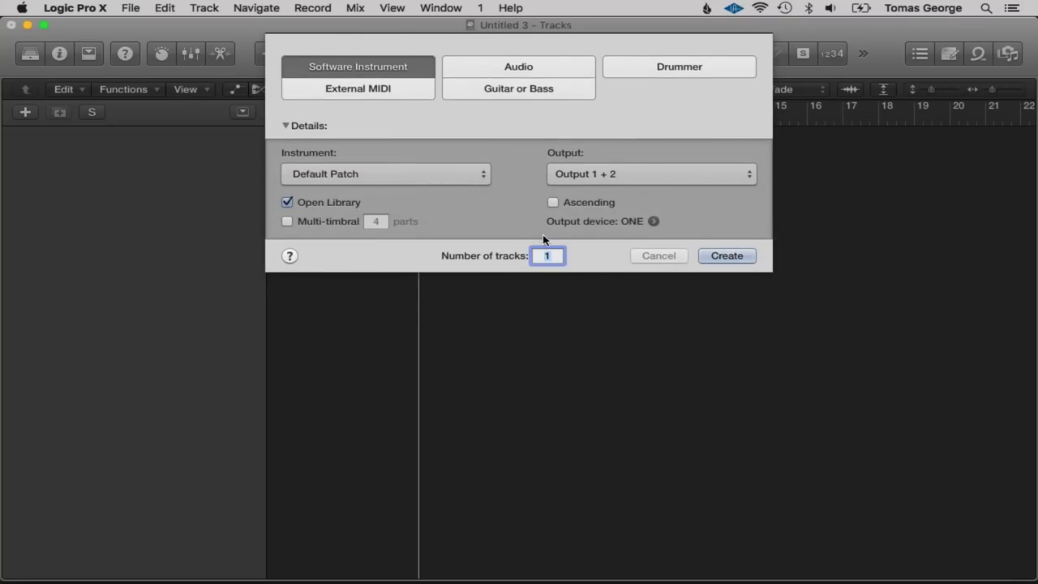
Create one software instrument track with the default patch and load the Detroit Garage drum kit on it.
click(725, 258)
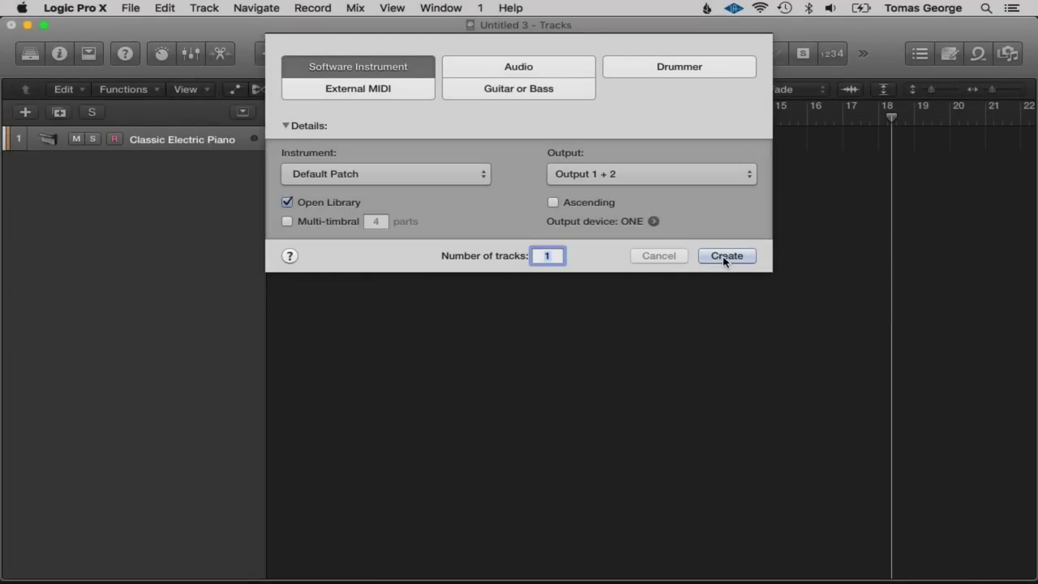
click(726, 256)
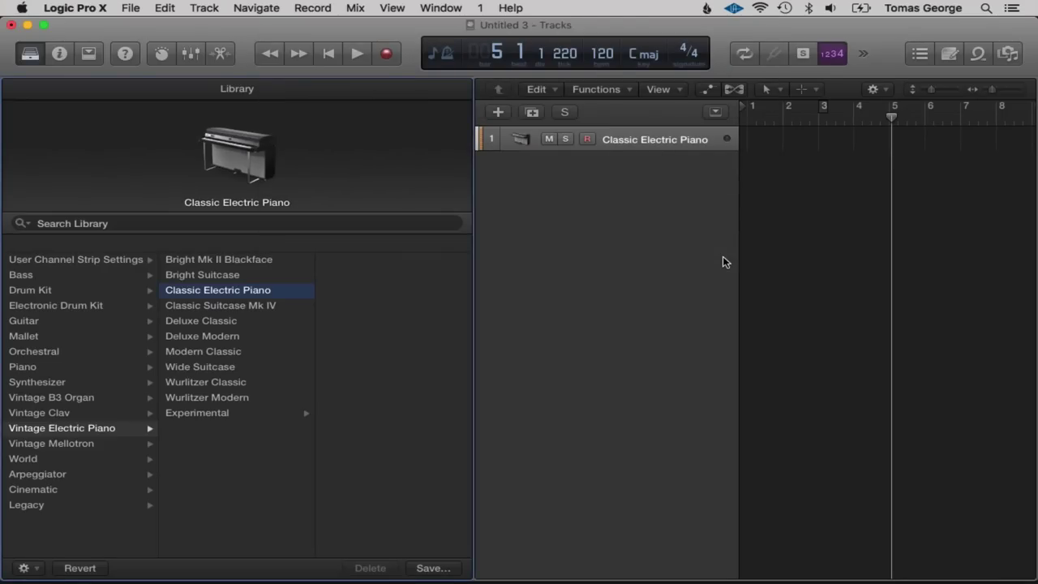
click(27, 290)
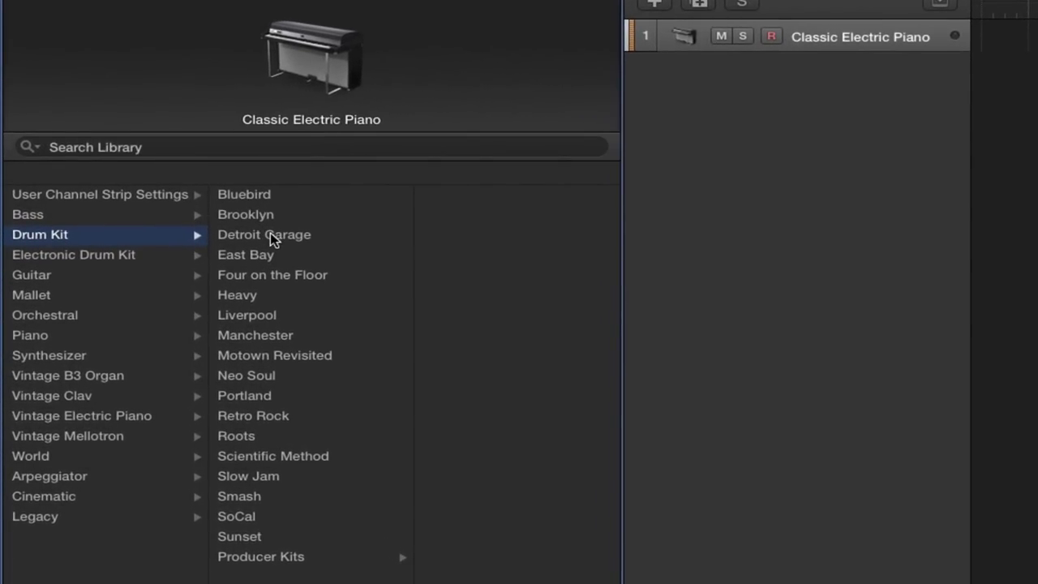
click(273, 237)
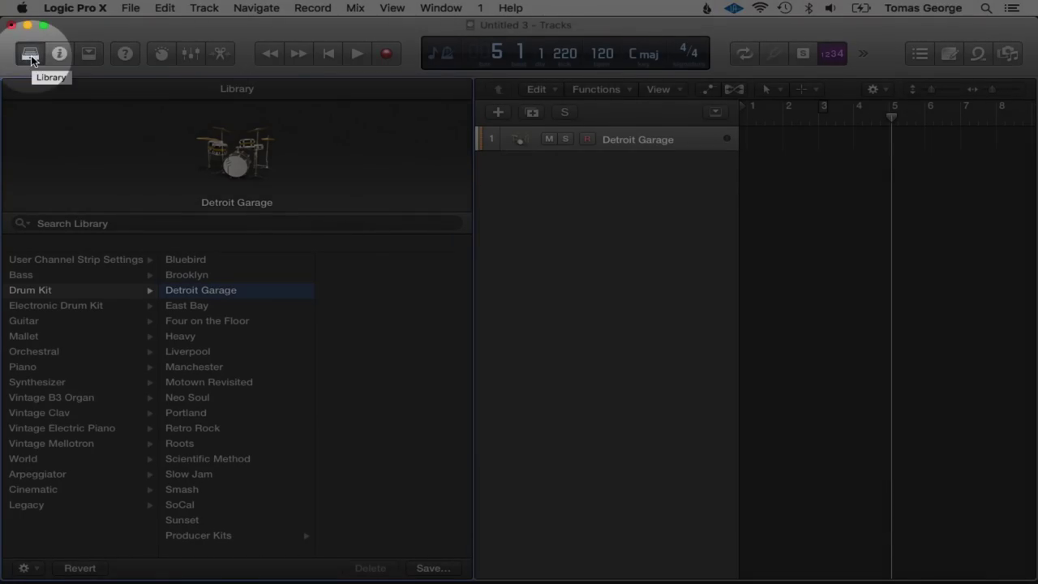
Hide the Library, open Musical Typing and audition several Detroit Garage drum sounds in the C2 octave.
click(31, 60)
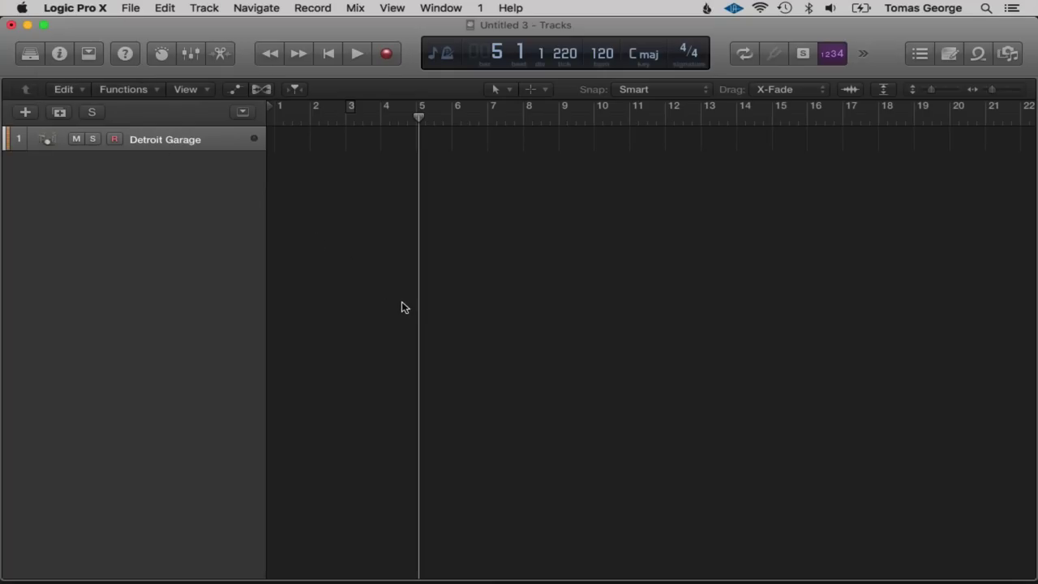
key(super+k)
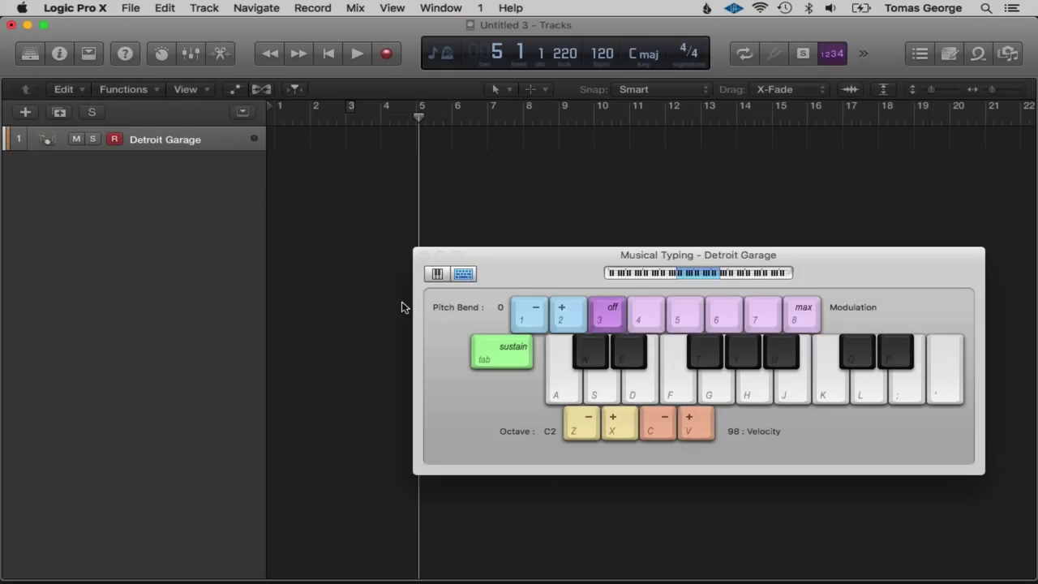
key(g)
key(f)
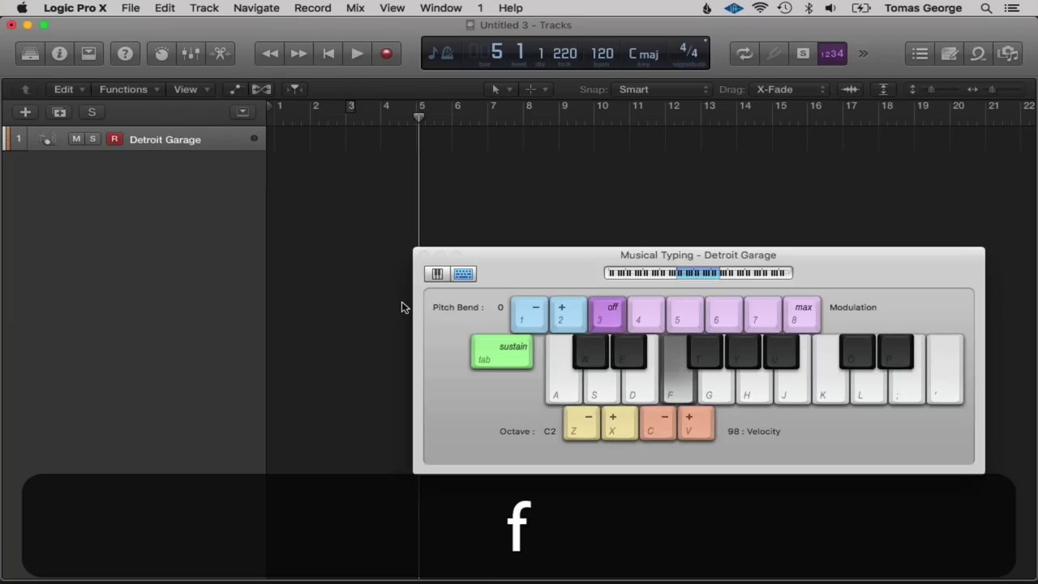
key(d)
key(s)
key(a)
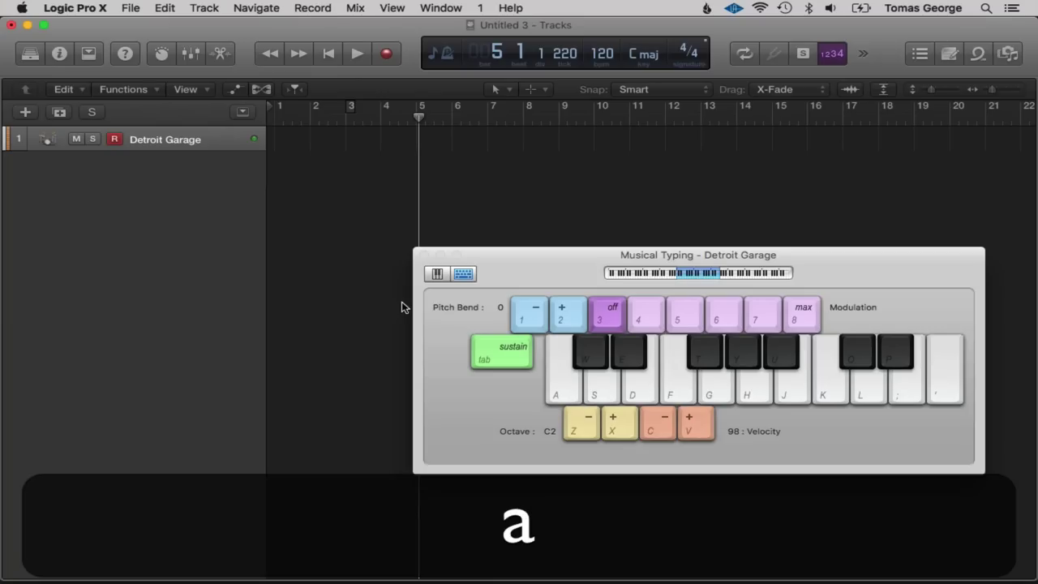
key(s)
key(d)
key(s)
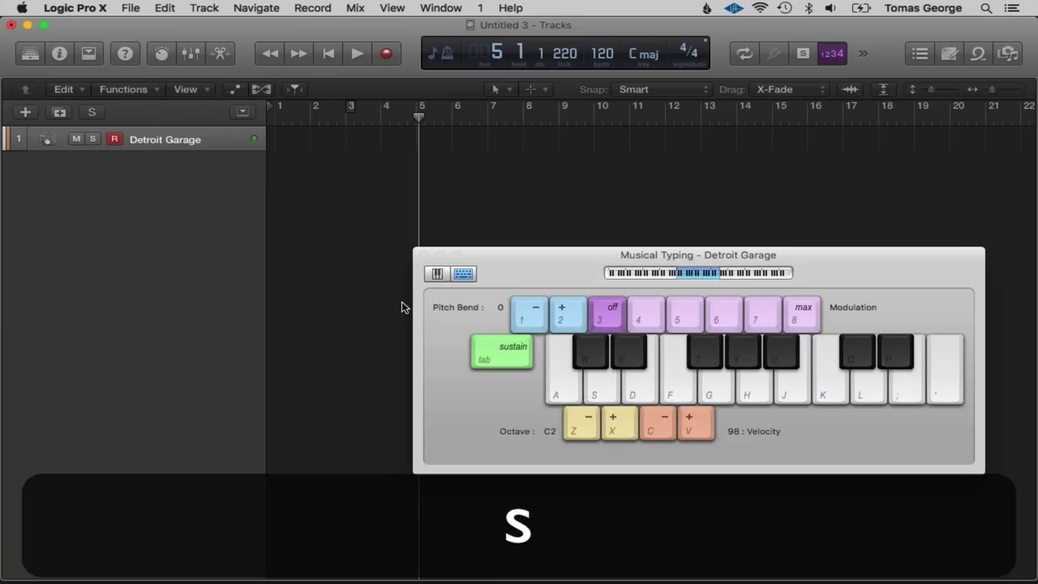
Set the Musical Typing octave to C1, sounding a note while stepping through the lower octaves.
key(z)
key(z)
key(z)
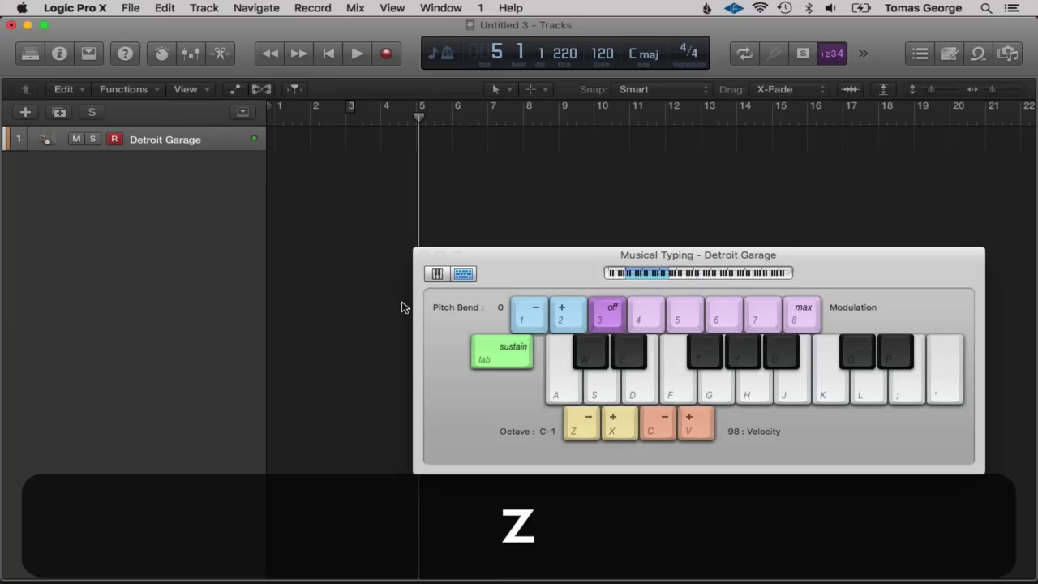
key(x)
key(x)
key(z)
key(a)
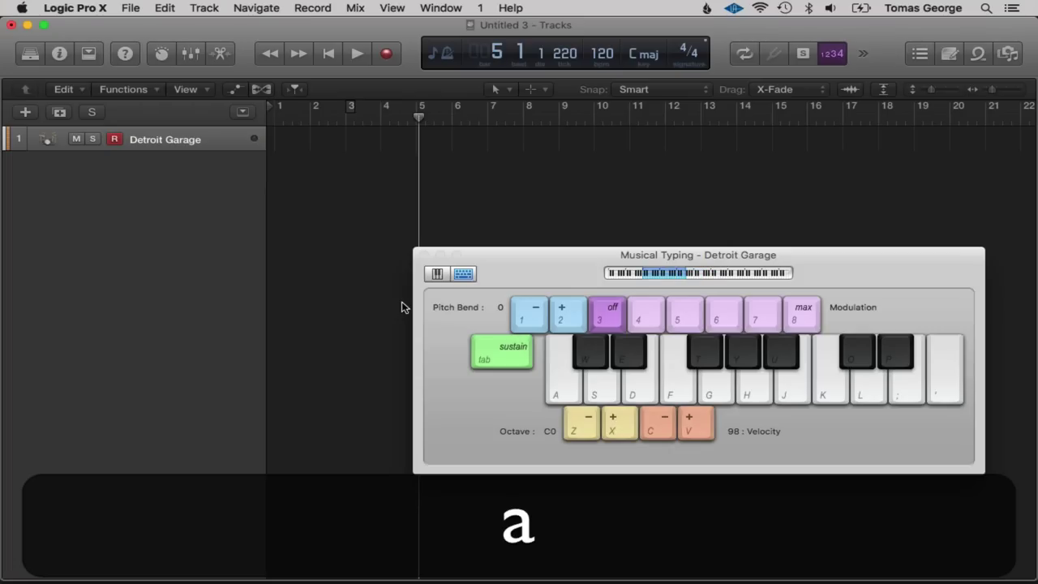
key(x)
Rehearse a simple drum pattern by alternating the C1 and D1 notes in Musical Typing without recording.
key(a)
key(s)
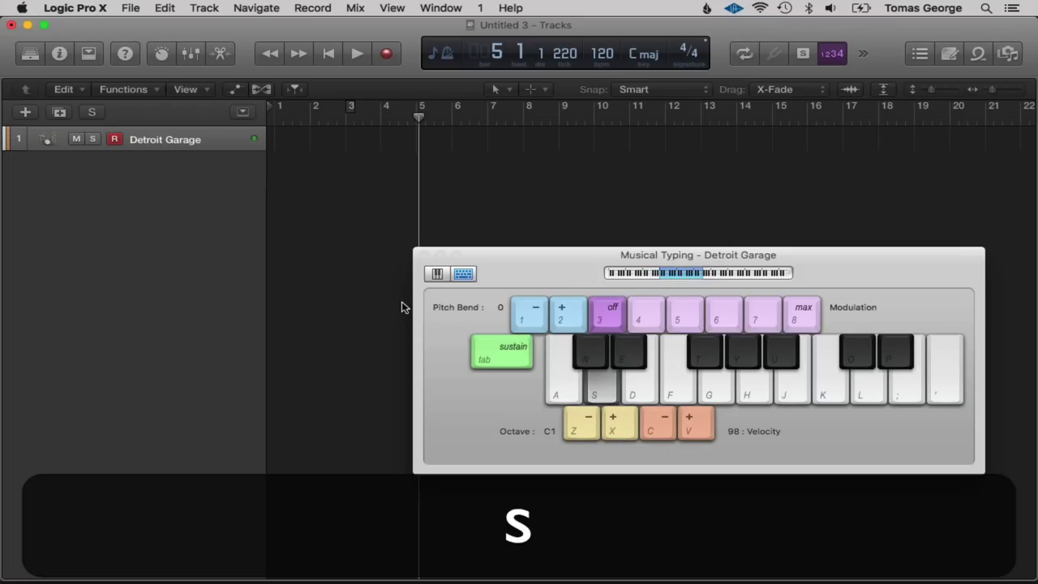
key(s)
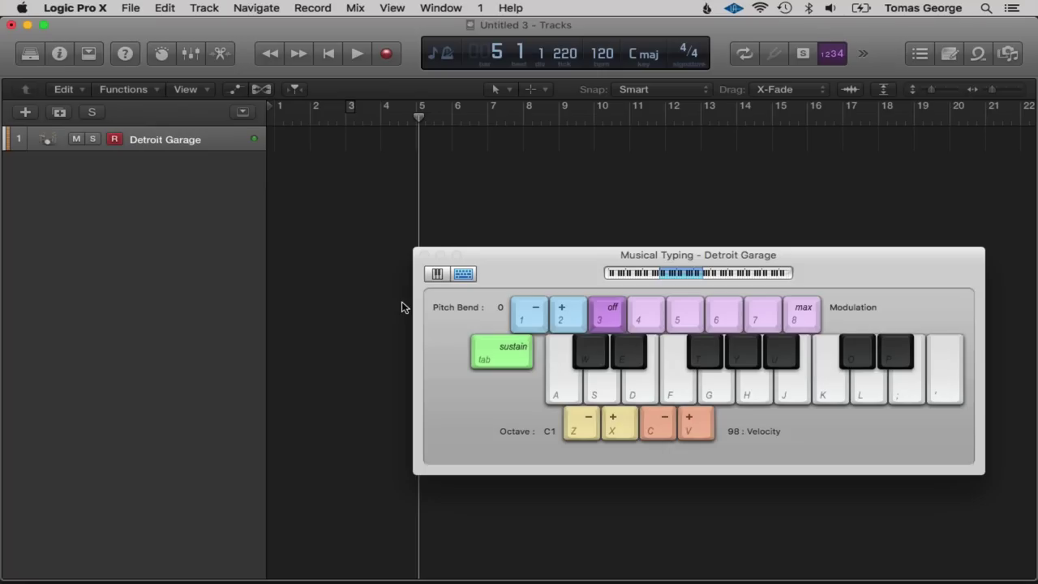
key(a)
key(a)
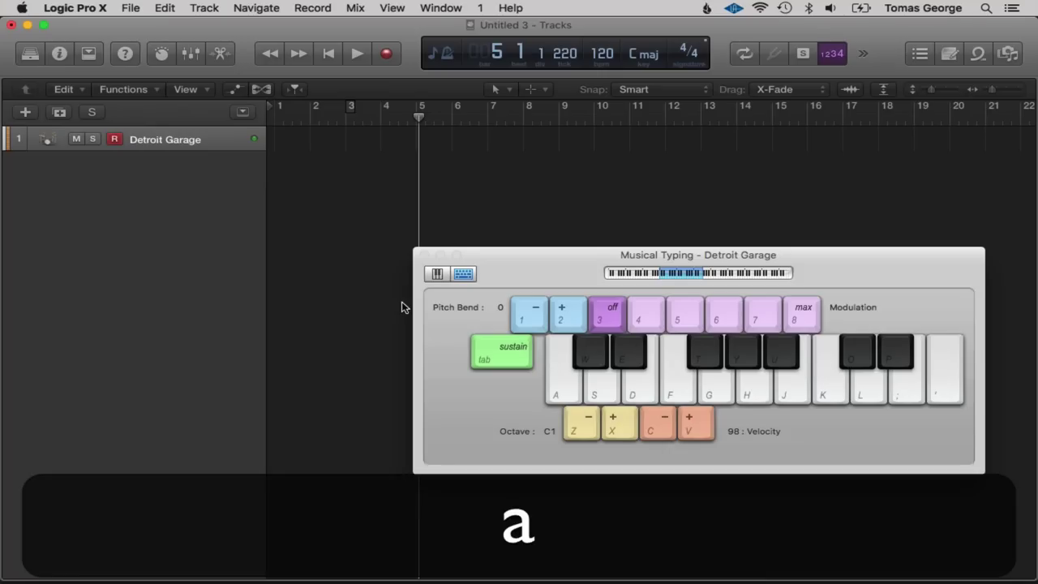
key(s)
key(a)
key(s)
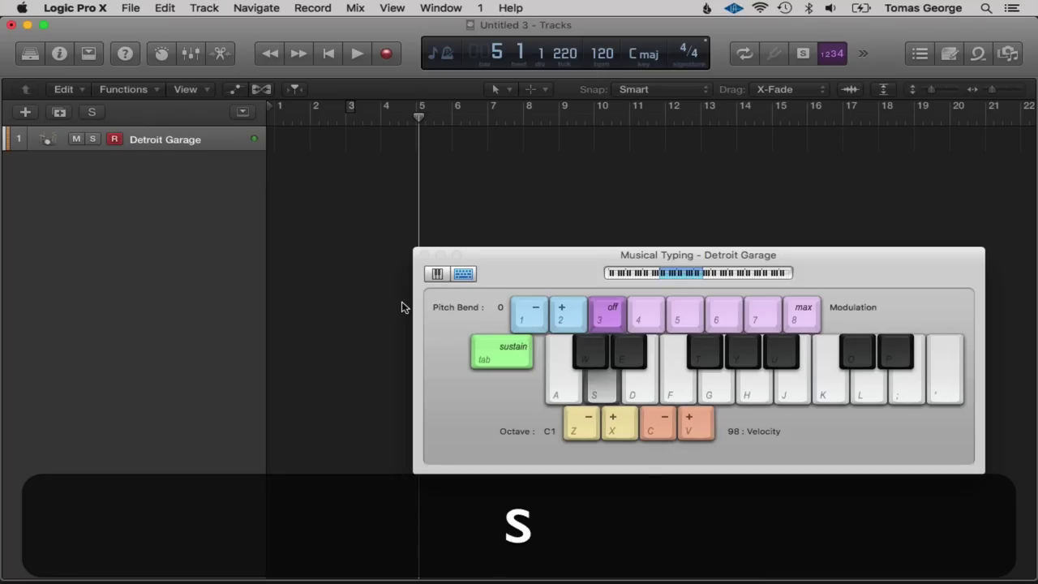
key(a)
key(s)
key(a)
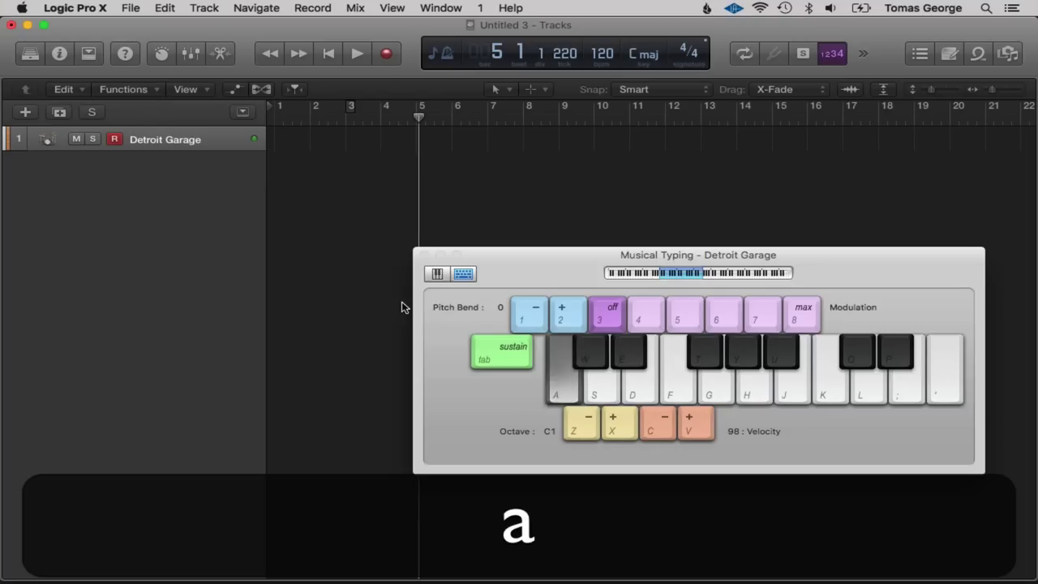
key(a)
key(s)
key(a)
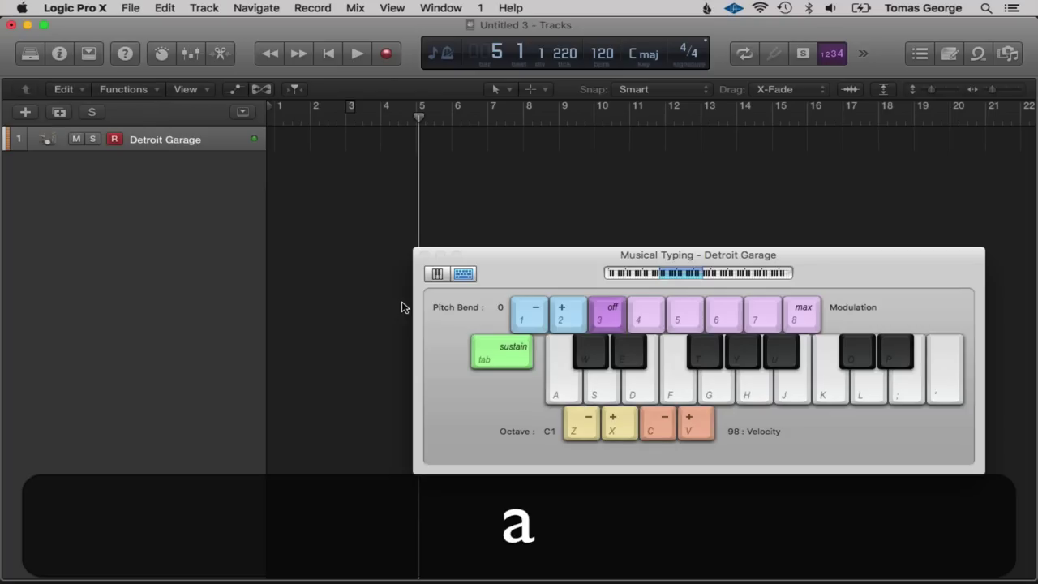
key(s)
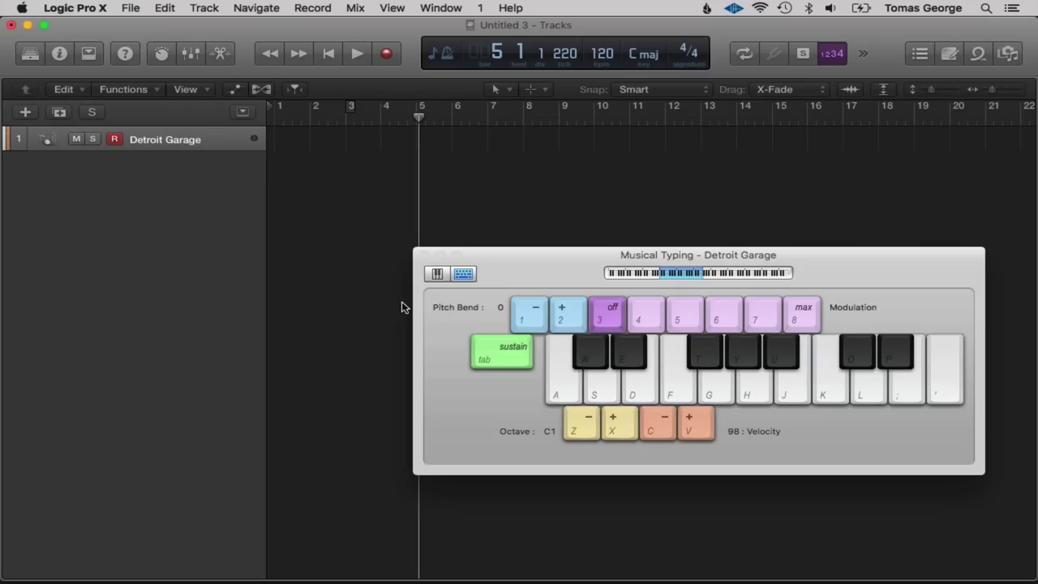
Record a C1 and D1 drum pattern on the Detroit Garage track from bar 1, stopping just past bar 3.
key(Return)
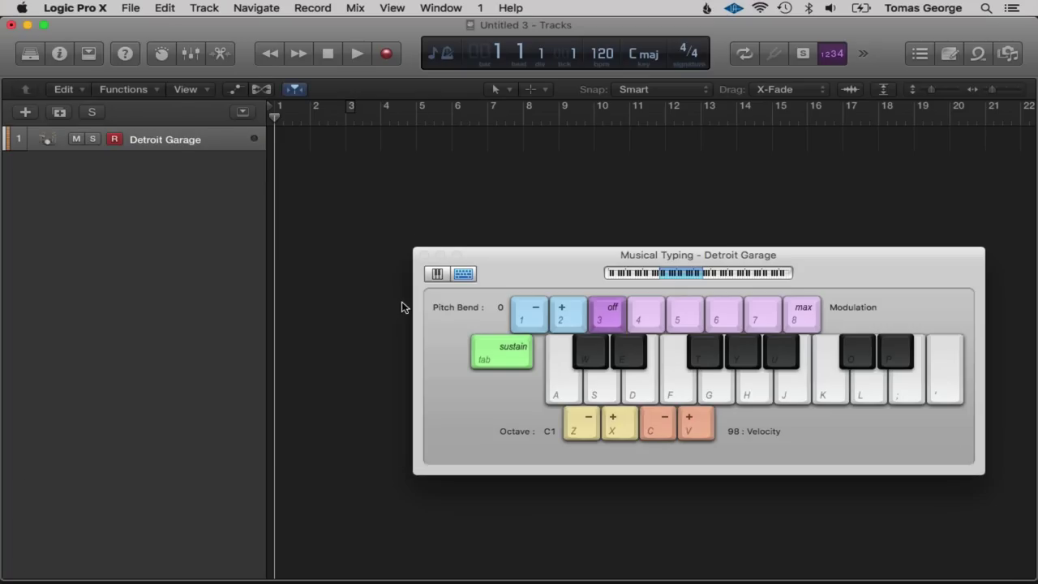
key(r)
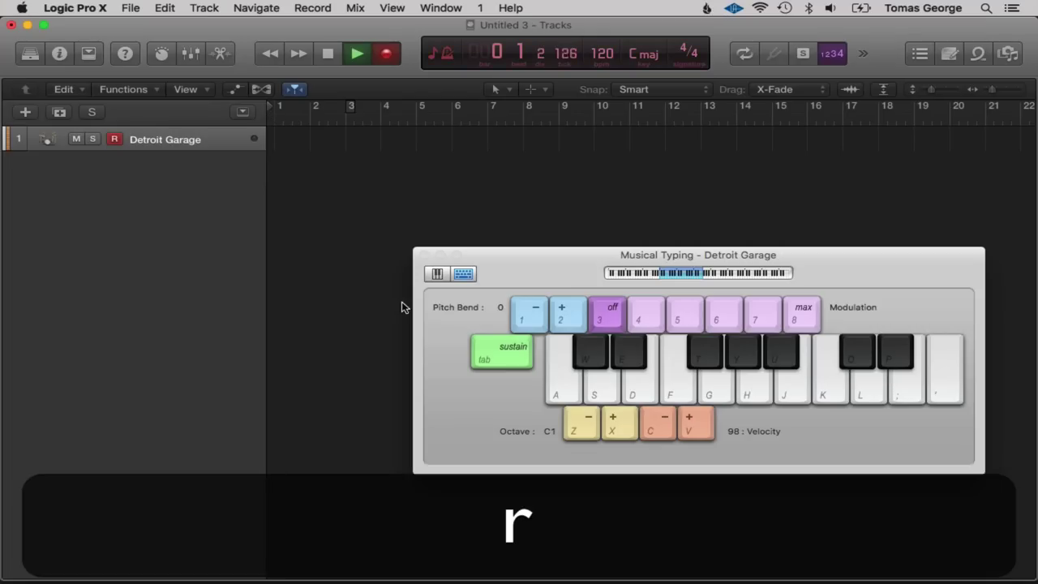
key(a)
key(a)
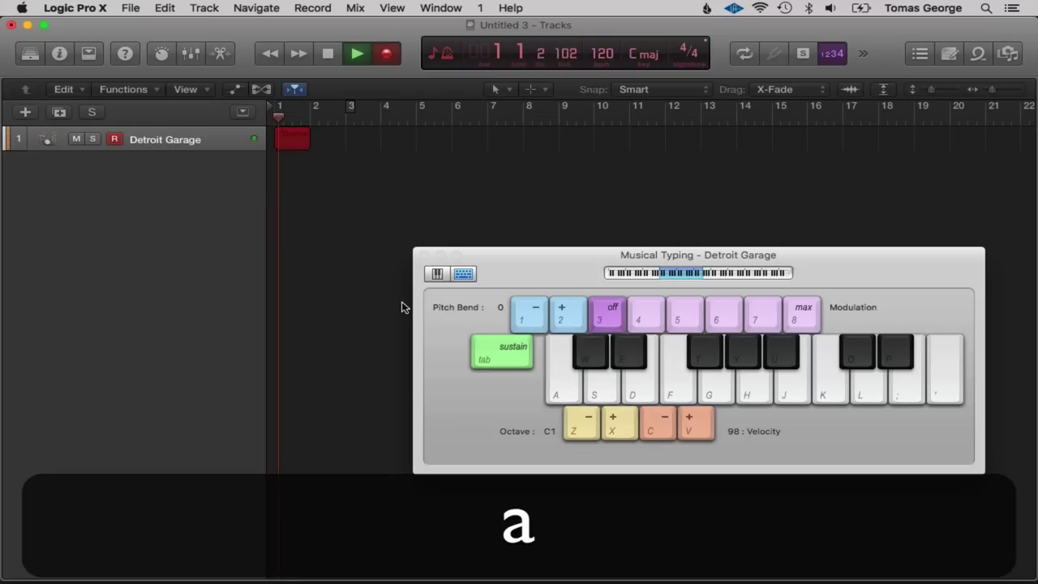
key(s)
key(s)
key(a)
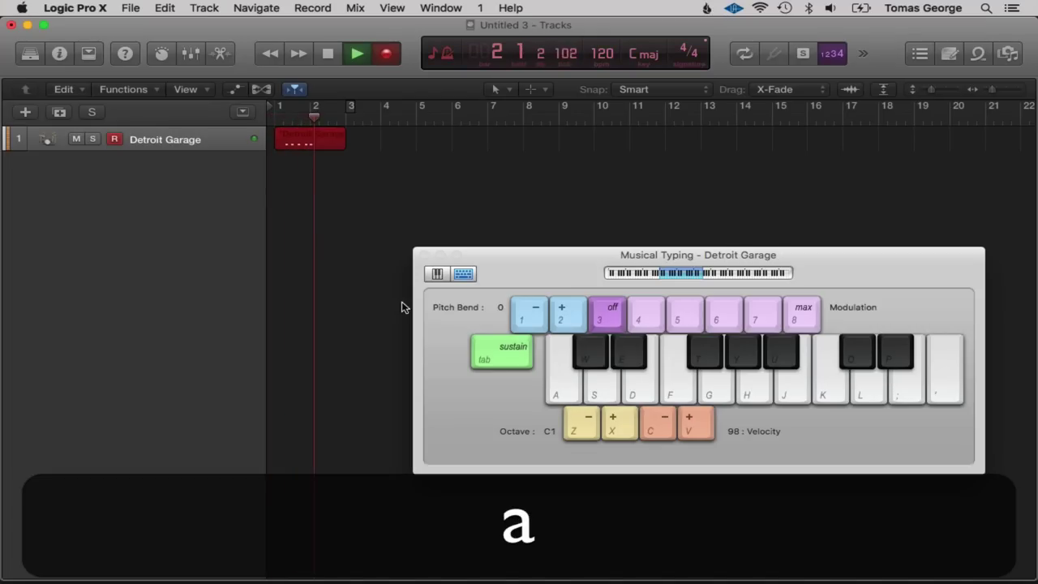
key(s)
key(a)
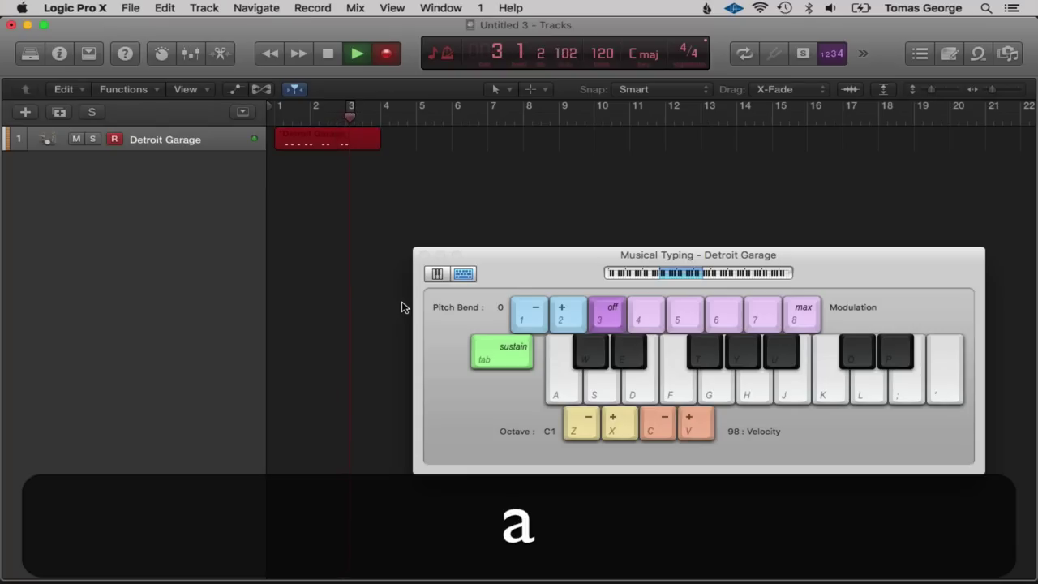
key(space)
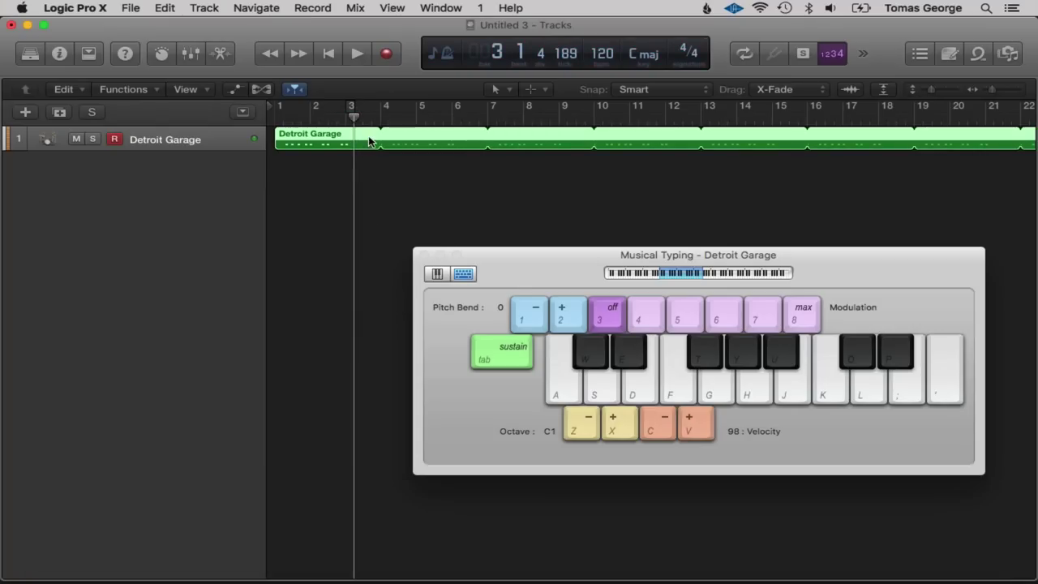
Close Musical Typing and turn off looping for the Detroit Garage region.
key(l)
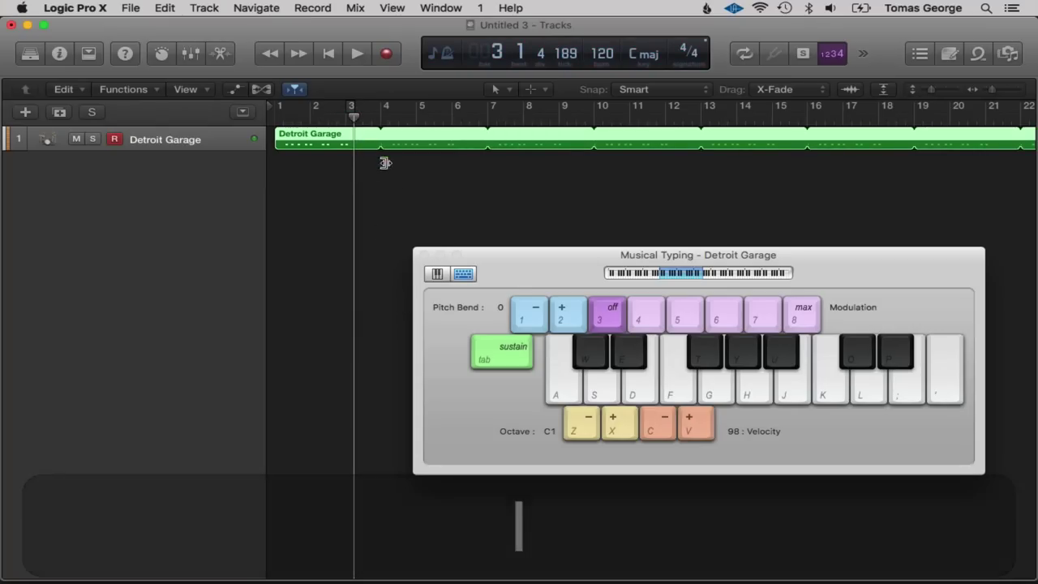
click(419, 254)
click(385, 176)
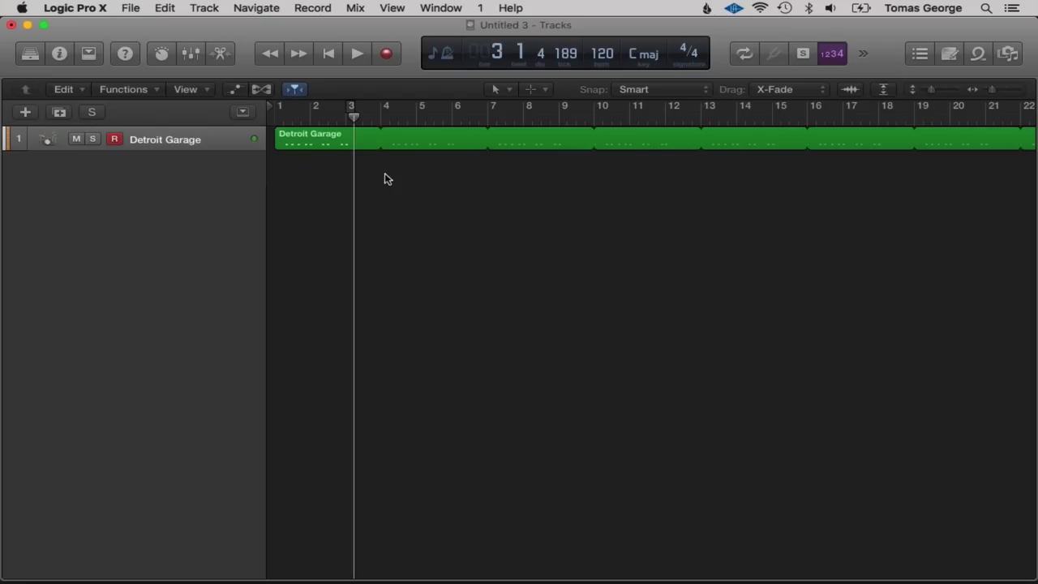
click(387, 144)
key(l)
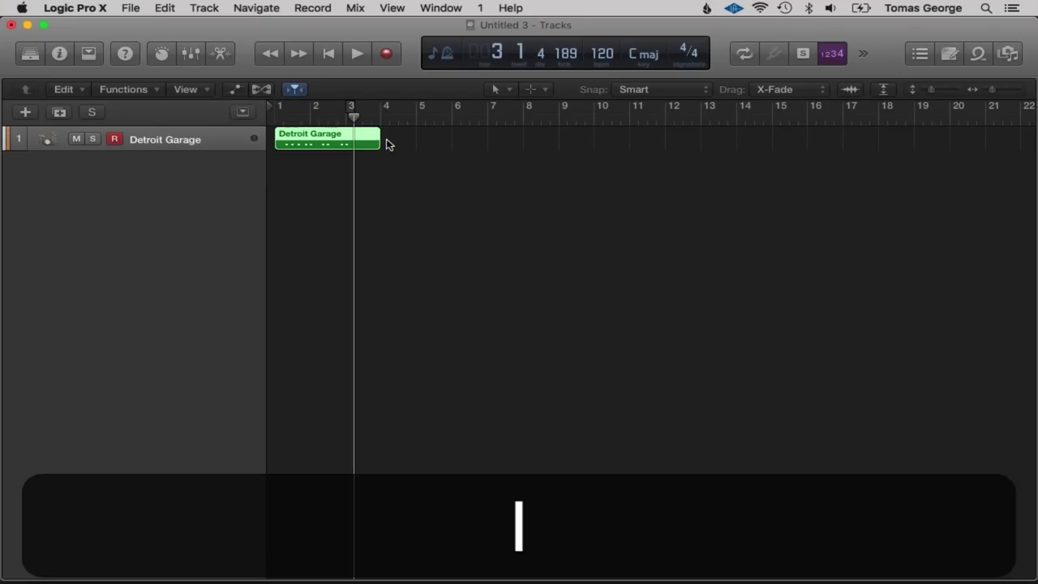
Toggle looping of the Detroit Garage region on and off, and point out the loop handle at its end.
key(l)
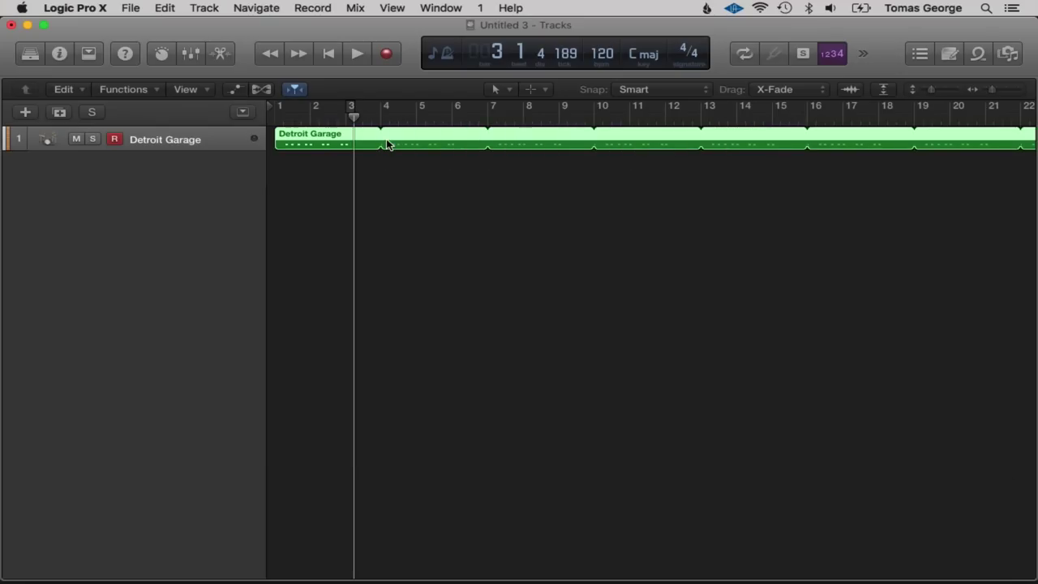
key(l)
key(l)
key(l)
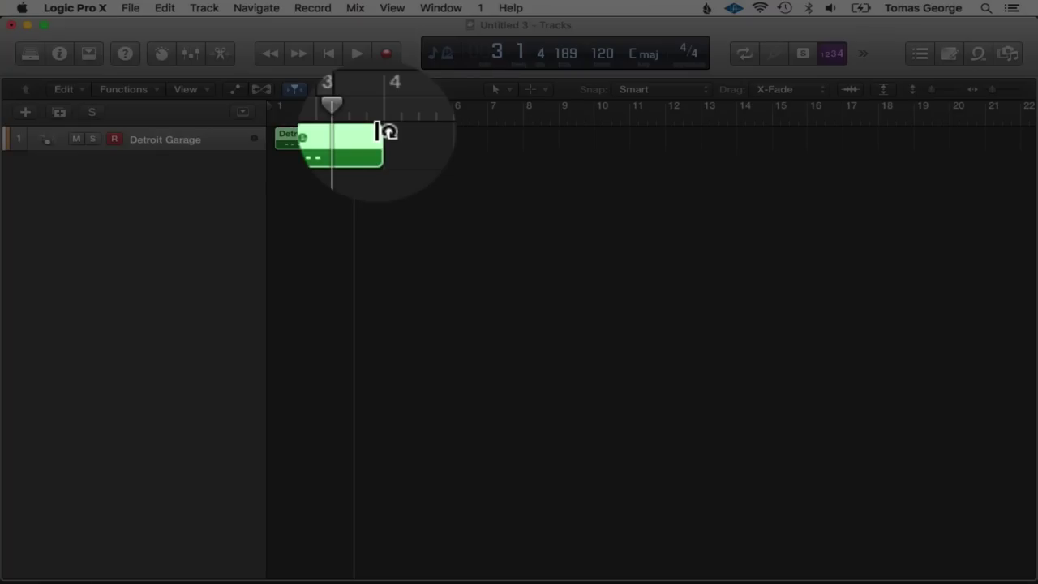
drag(378, 132, 376, 166)
Open the Detroit Garage region in the Piano Roll and move its first C1 note to the start of bar 1.
click(318, 142)
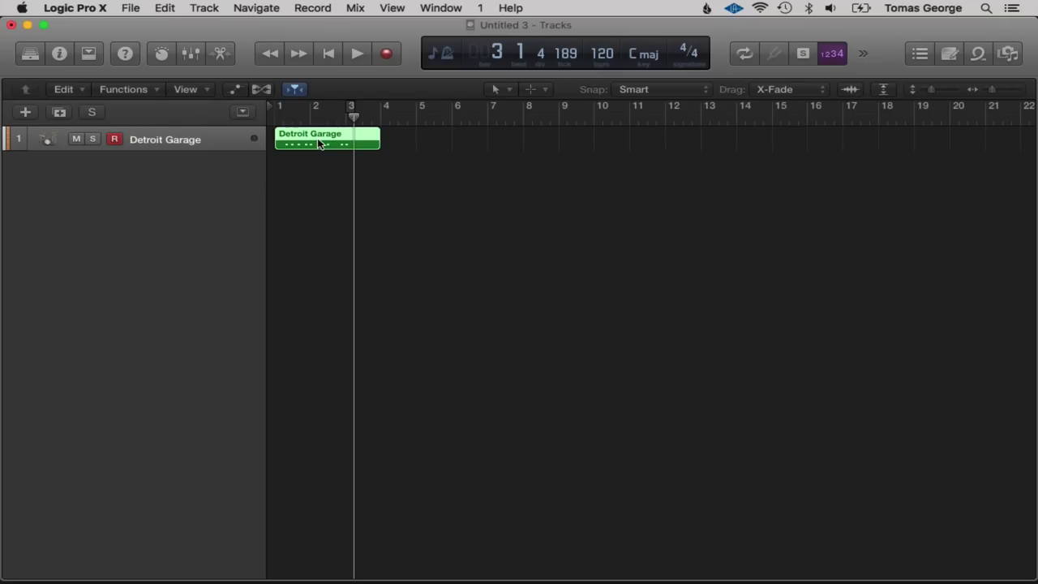
double_click(319, 144)
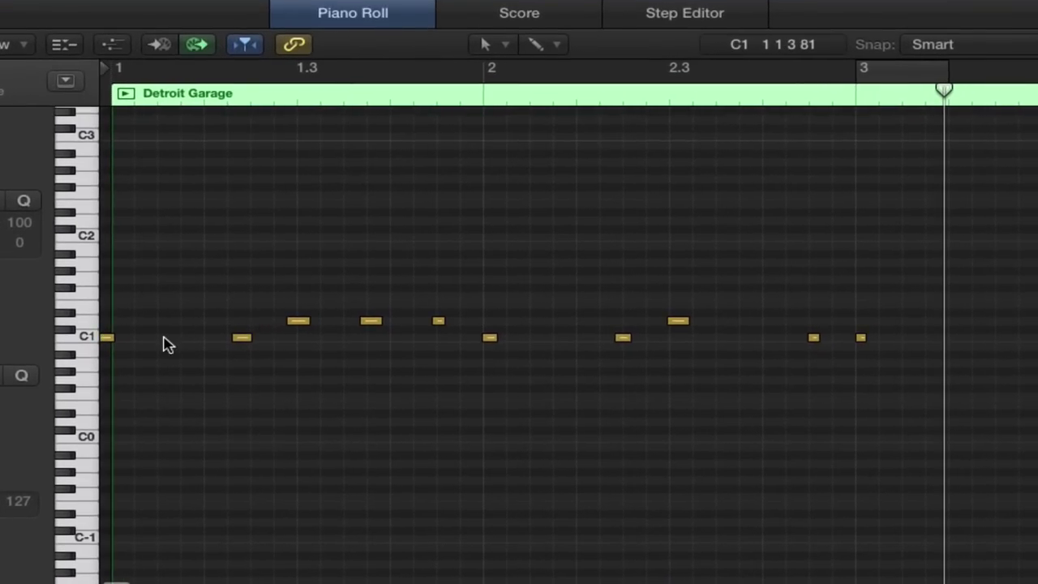
click(105, 339)
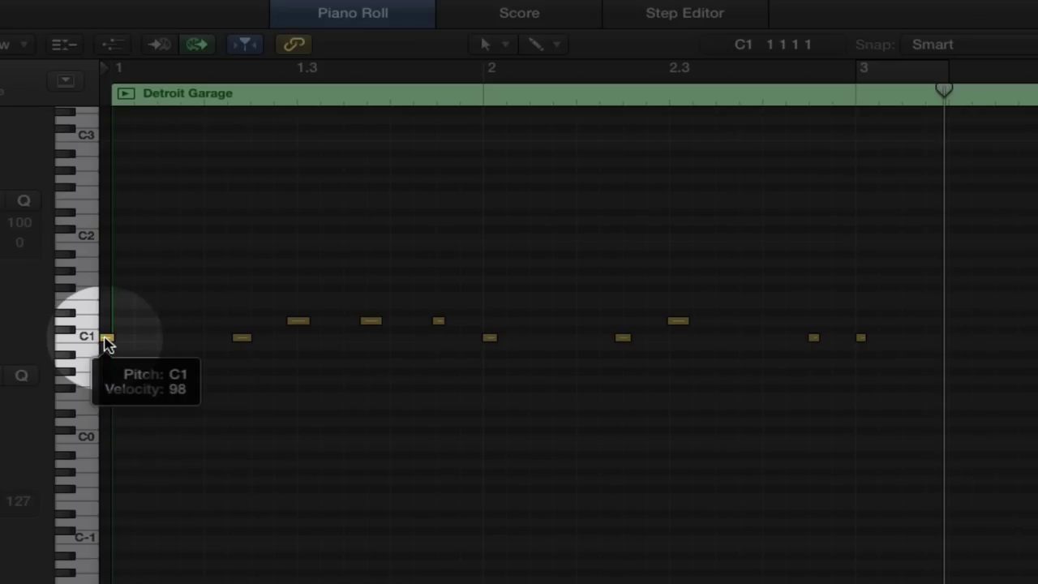
drag(107, 340, 122, 340)
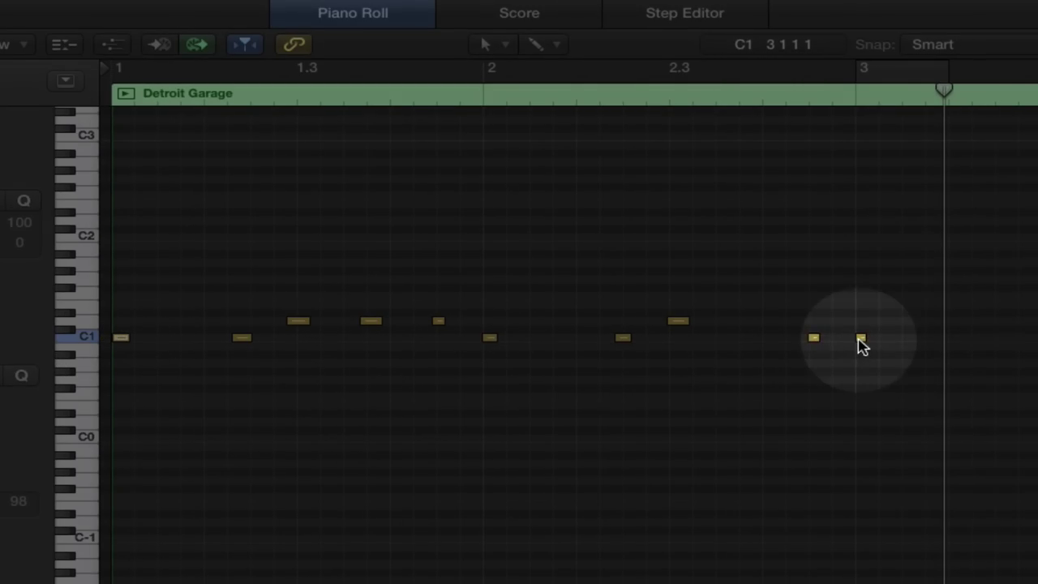
Move the playhead to bar 3 and delete the extra C1 note there.
click(859, 339)
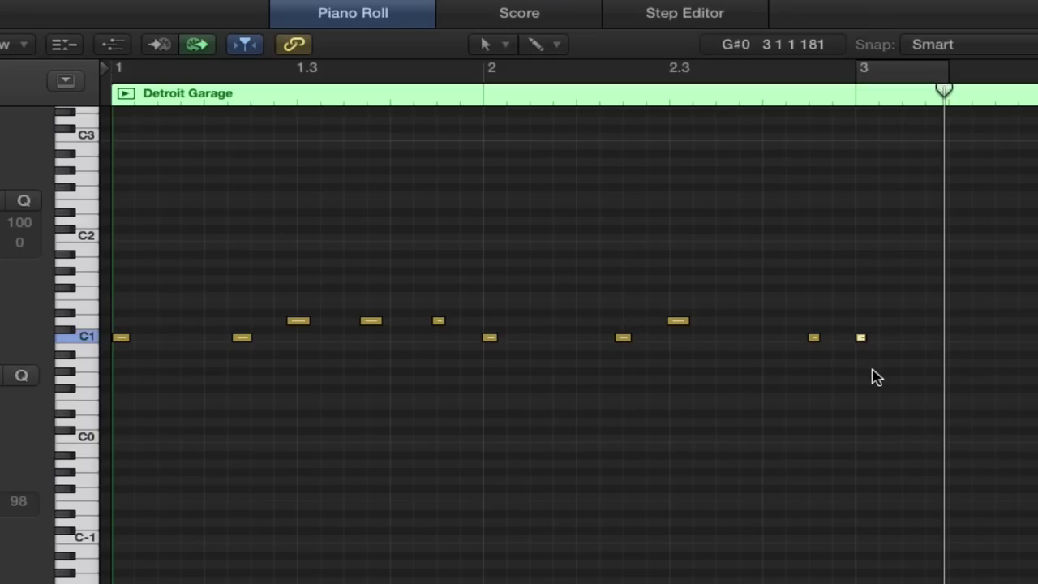
drag(943, 92, 856, 91)
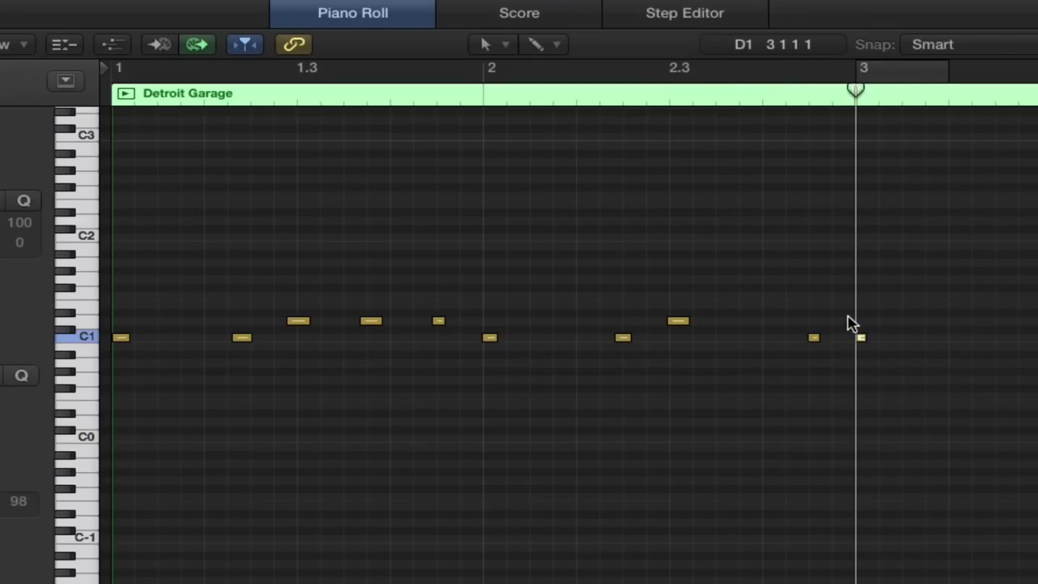
key(BackSpace)
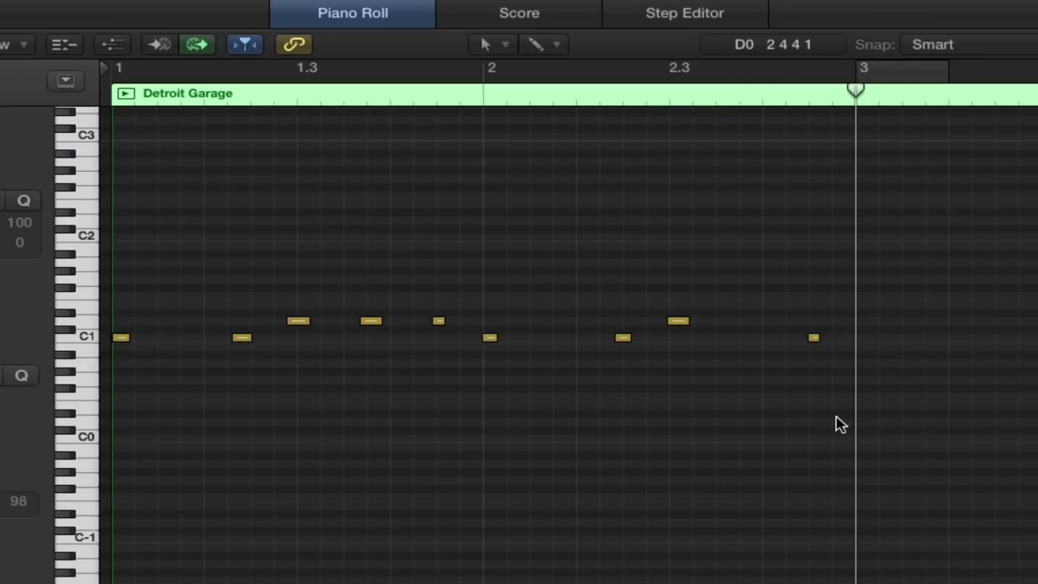
Select all notes in the Detroit Garage region and quantize their timing to 1/16 notes.
drag(837, 418, 95, 240)
click(174, 253)
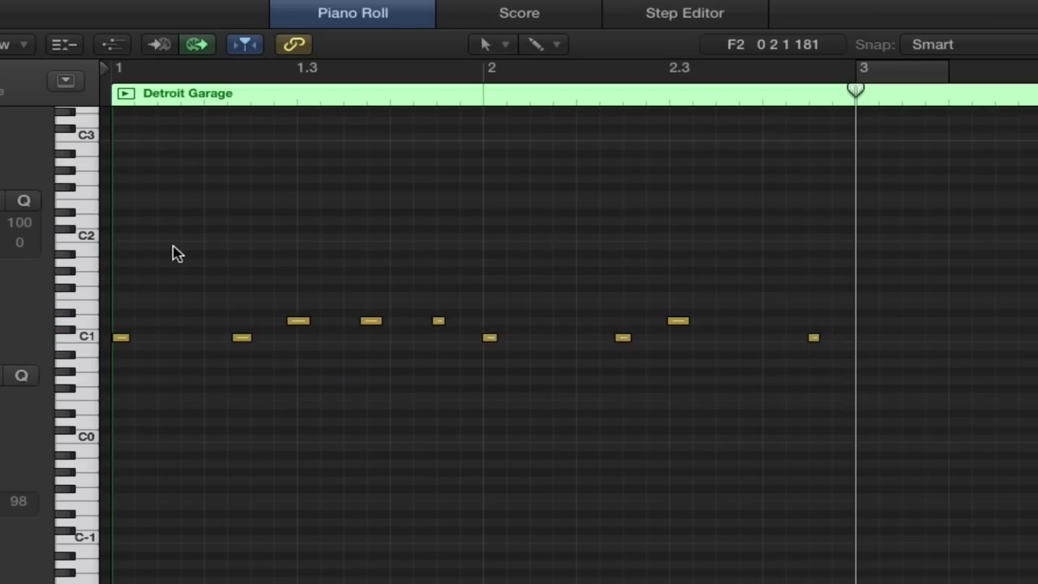
key(super+a)
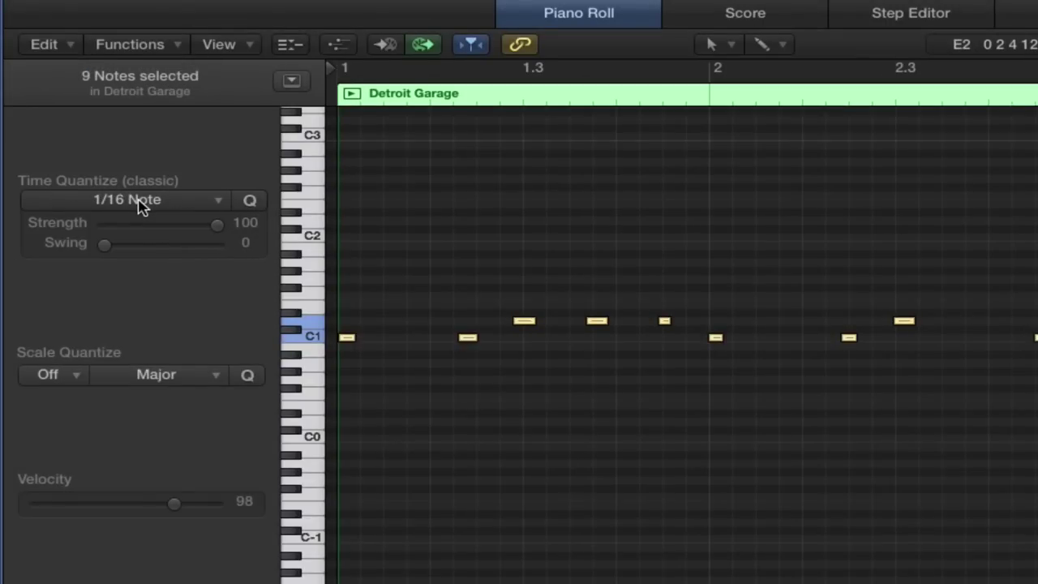
click(139, 202)
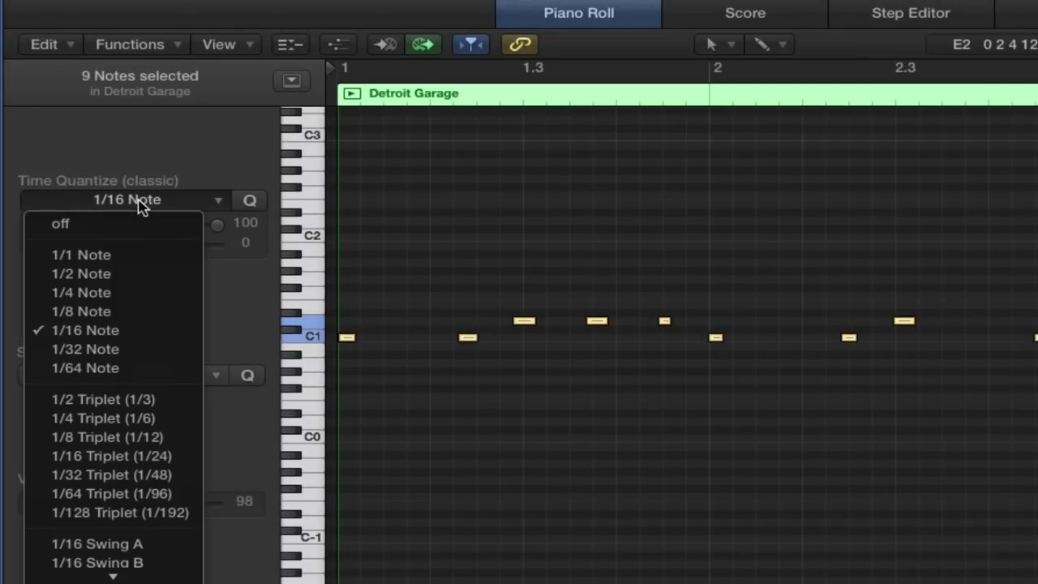
click(88, 337)
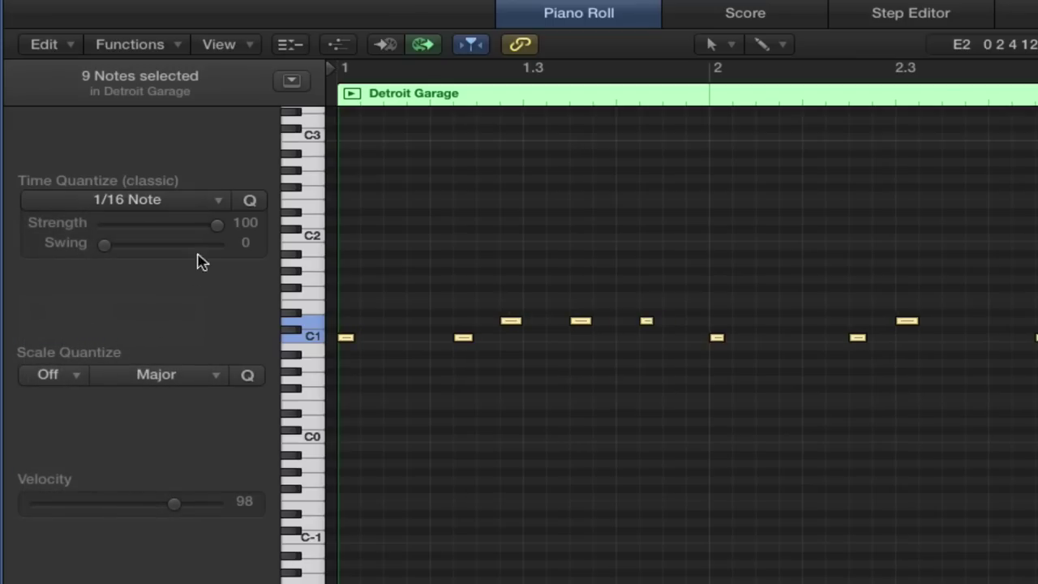
click(249, 201)
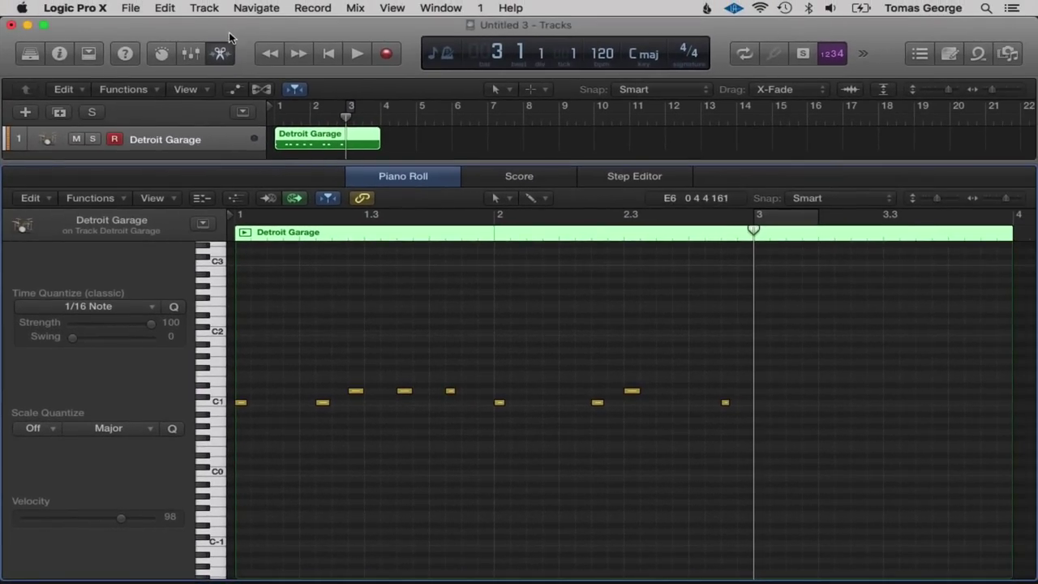
Close the editor, shorten the Detroit Garage region to end at bar 3, and return the playhead to bar 1.
click(220, 52)
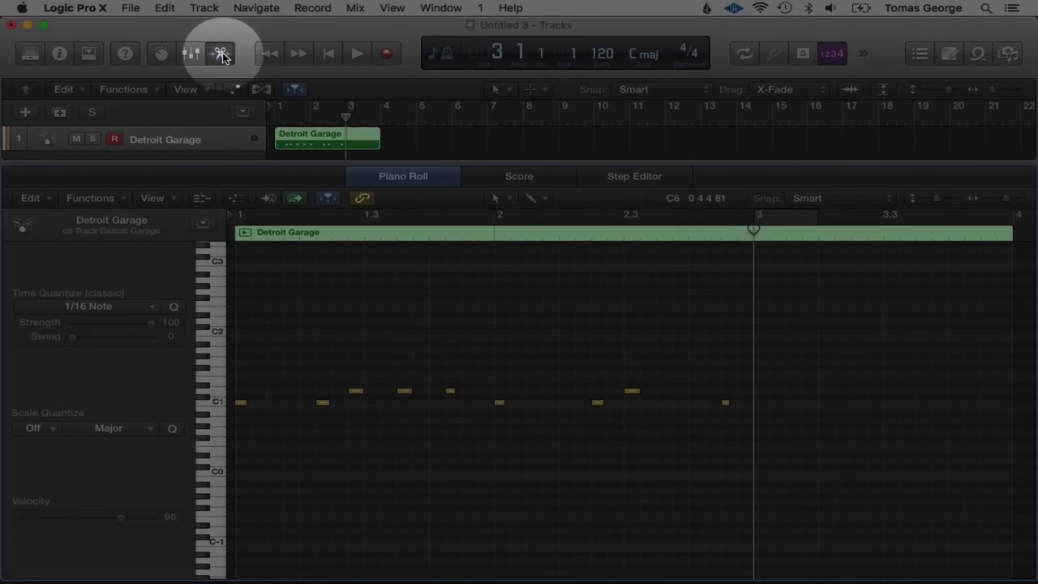
click(378, 139)
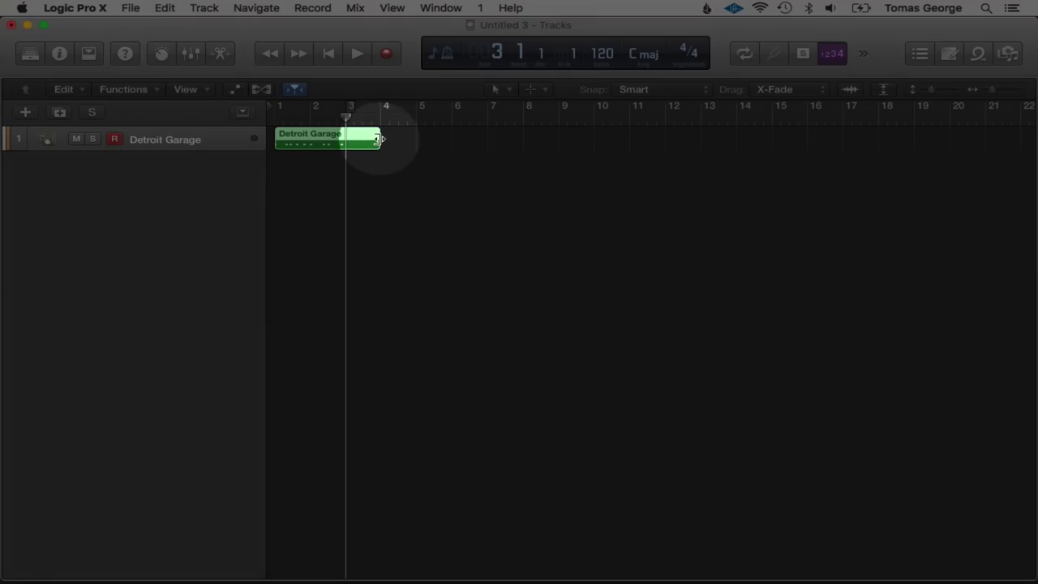
drag(379, 139, 345, 139)
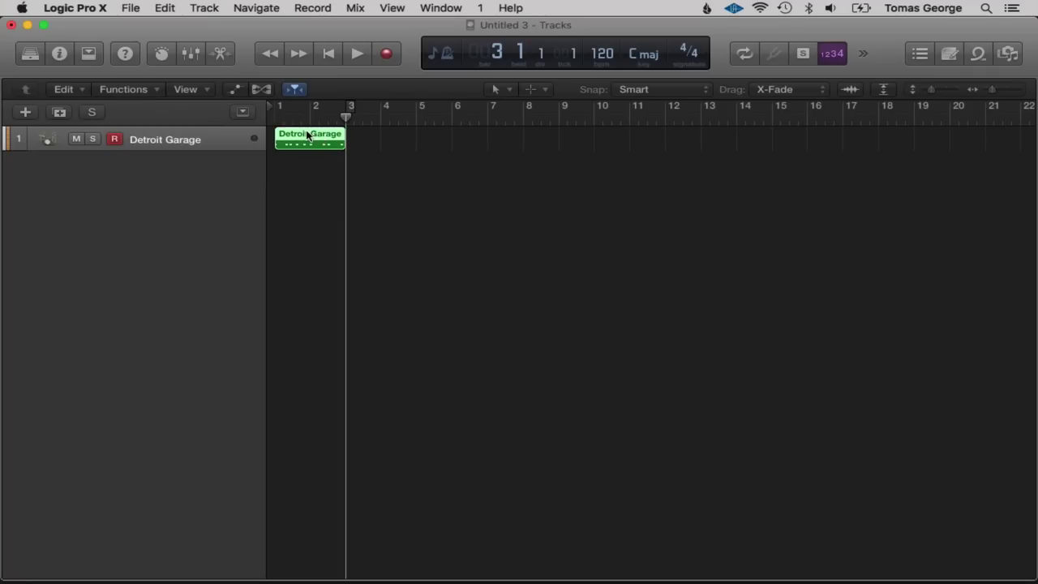
click(275, 117)
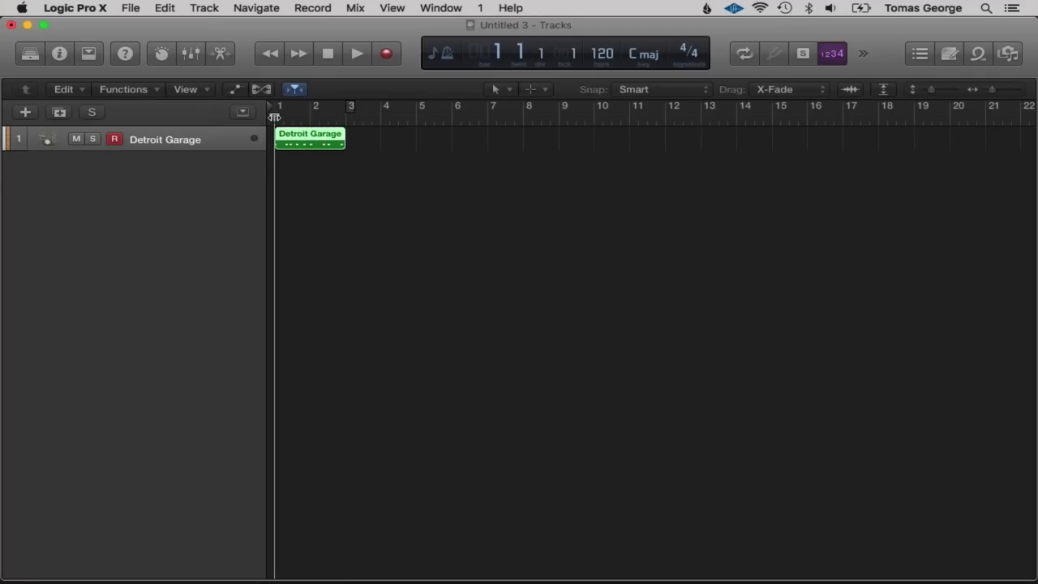
Play the Detroit Garage region through twice, starting from bar 1 each time.
key(space)
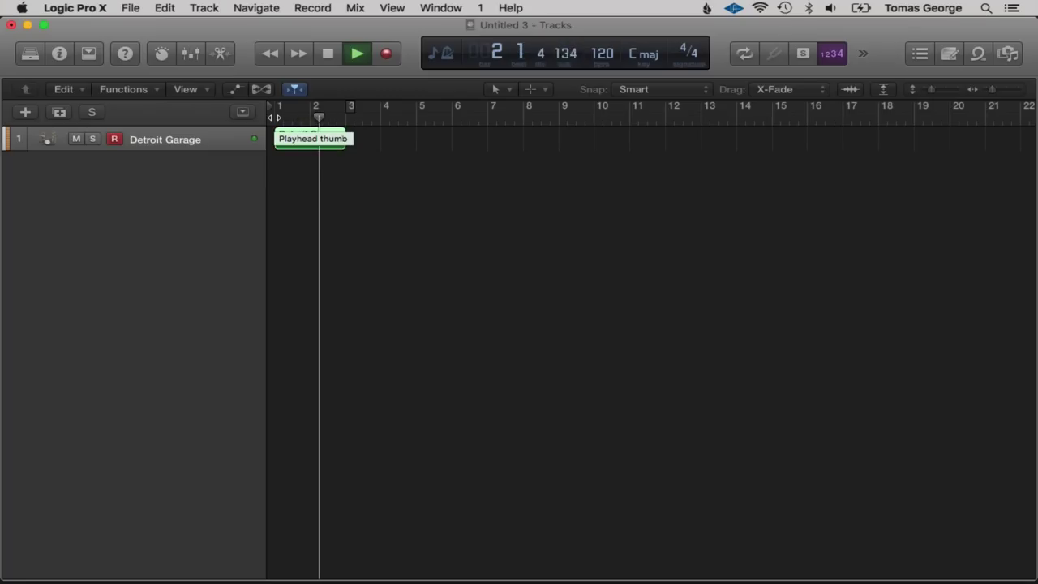
key(space)
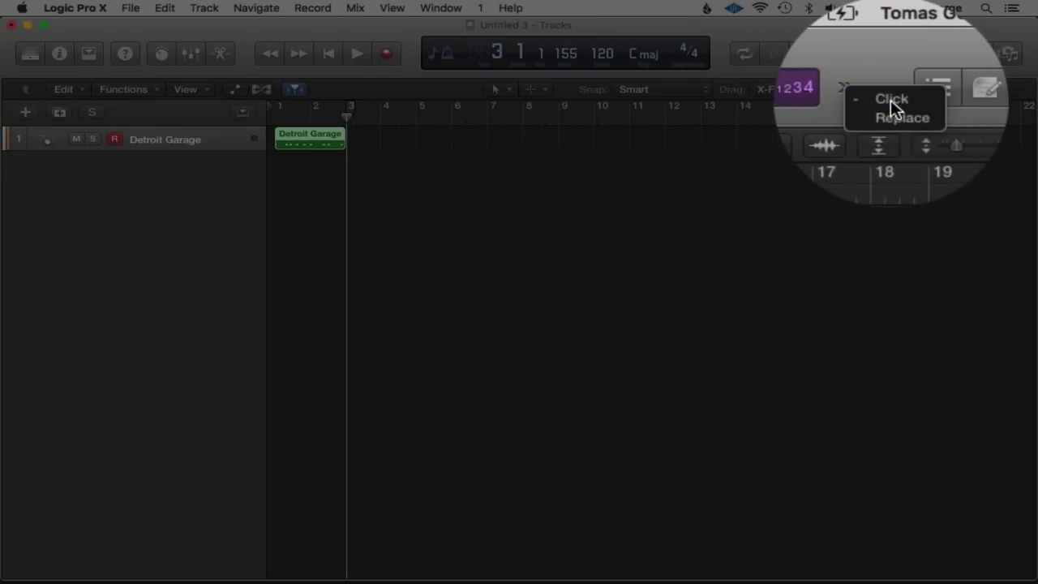
key(Return)
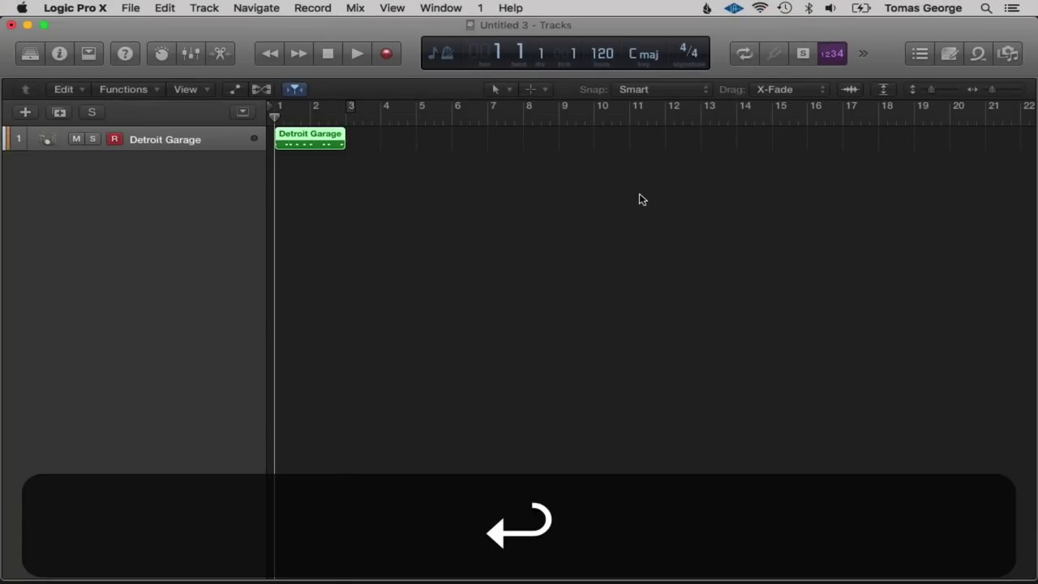
key(space)
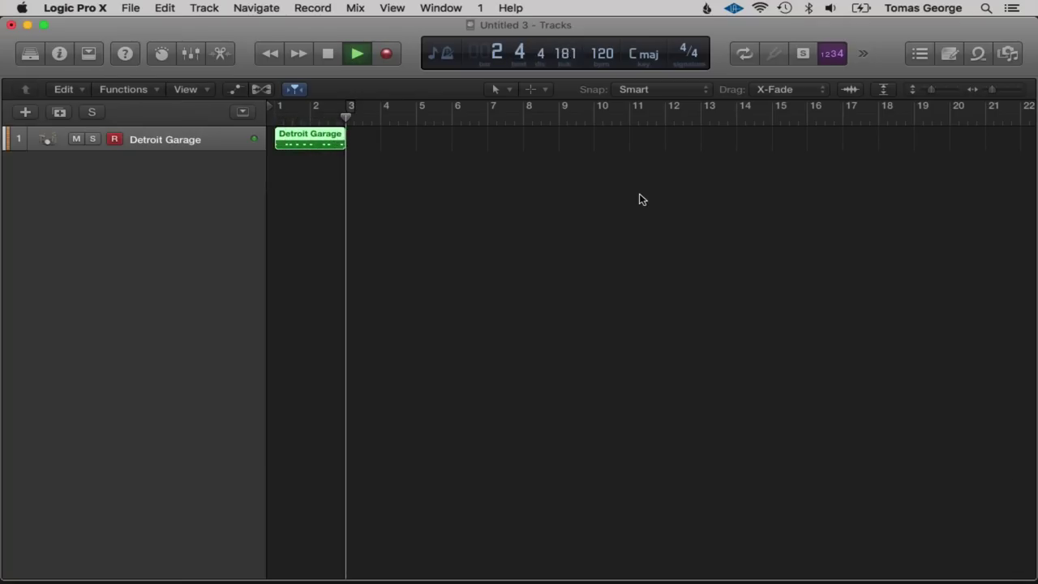
key(space)
Open the Detroit Garage region in the Piano Roll and play it from bar 1.
click(359, 171)
click(310, 141)
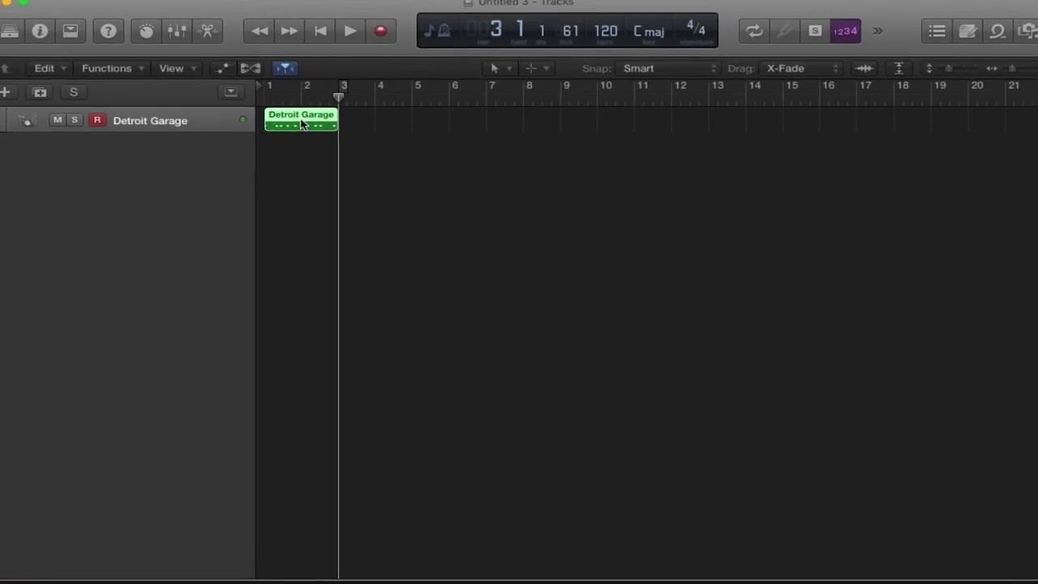
double_click(310, 142)
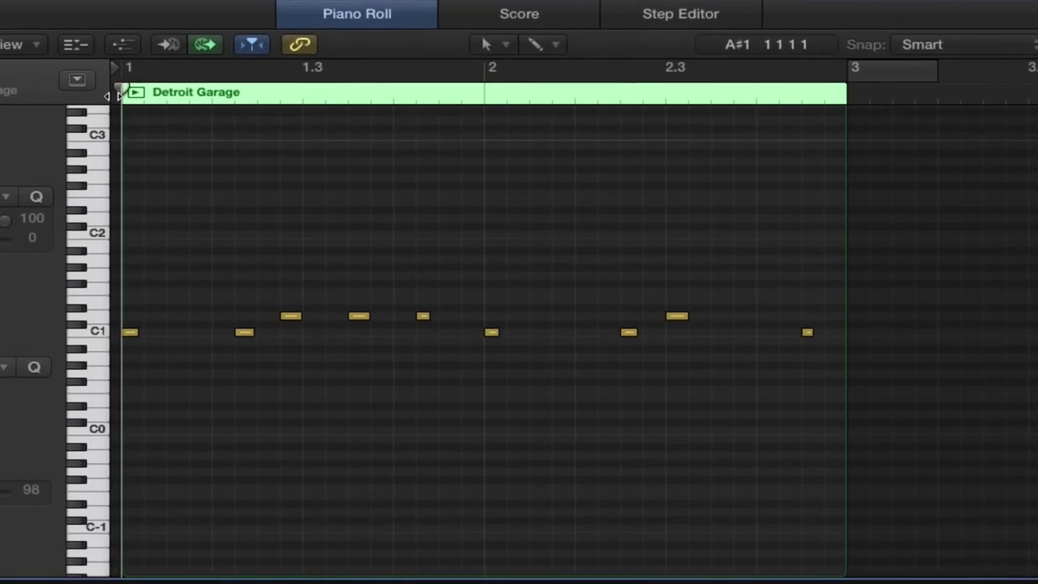
key(space)
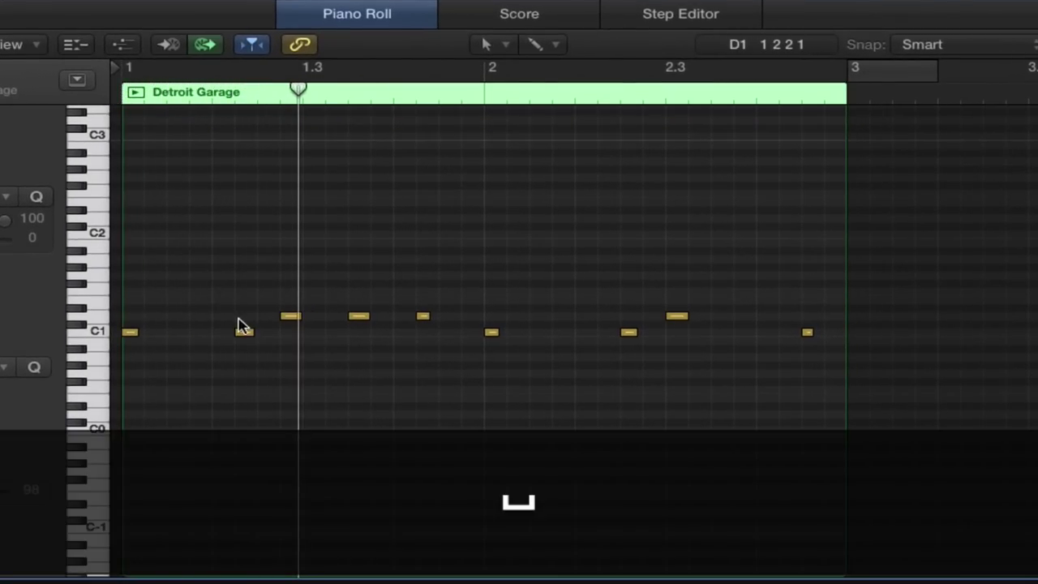
Try moving the second C1 note to 1 2 1 1 and the first D1 note to 1 2 3 1, and play from bar 1.
drag(247, 339, 230, 339)
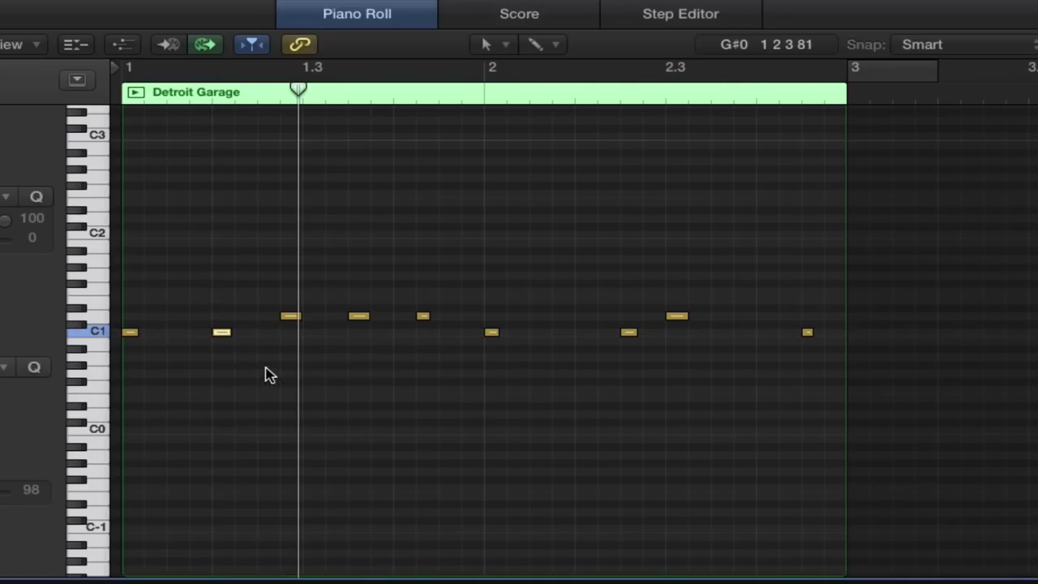
drag(292, 319, 270, 321)
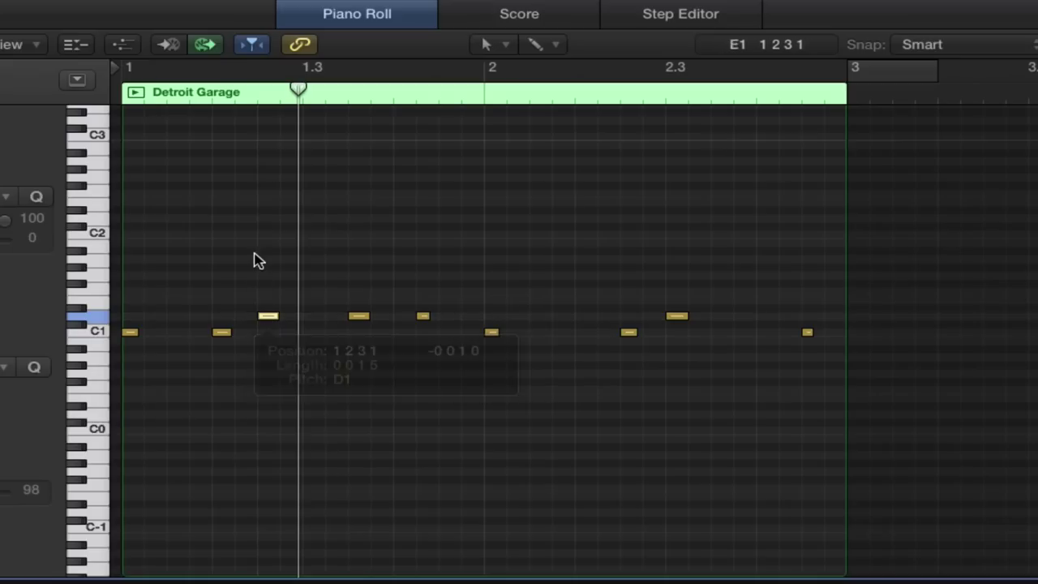
click(121, 105)
key(space)
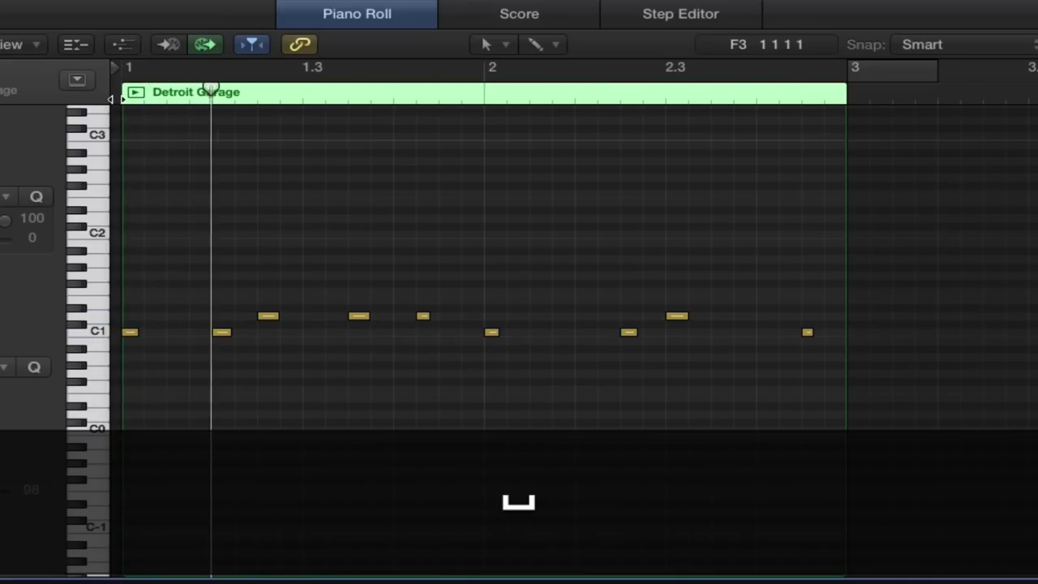
key(space)
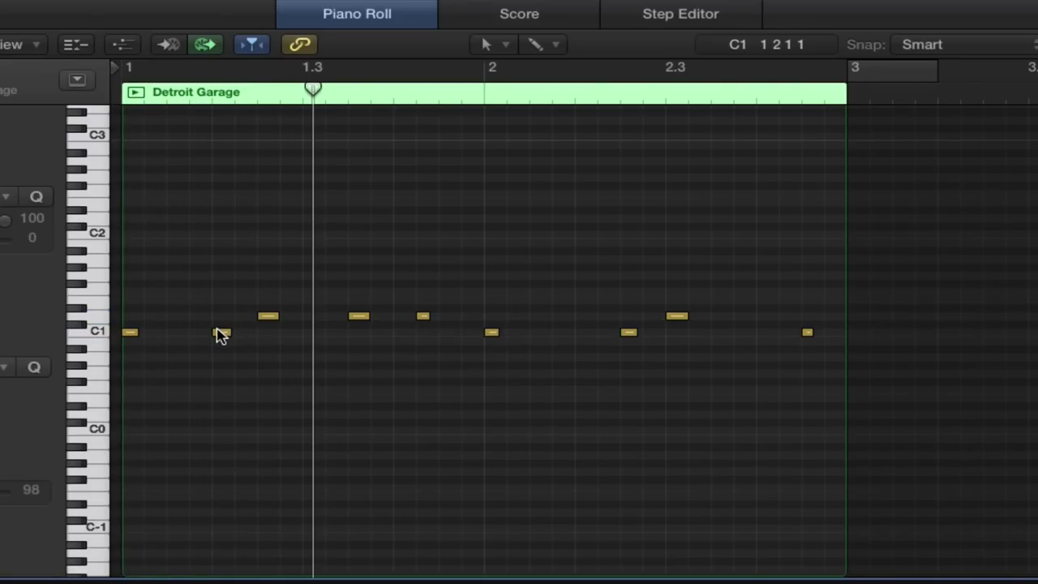
Move the second C1 note to 1 2 3 1 and the first D1 note to 1 3 1 1, and play from bar 1.
drag(220, 336, 313, 320)
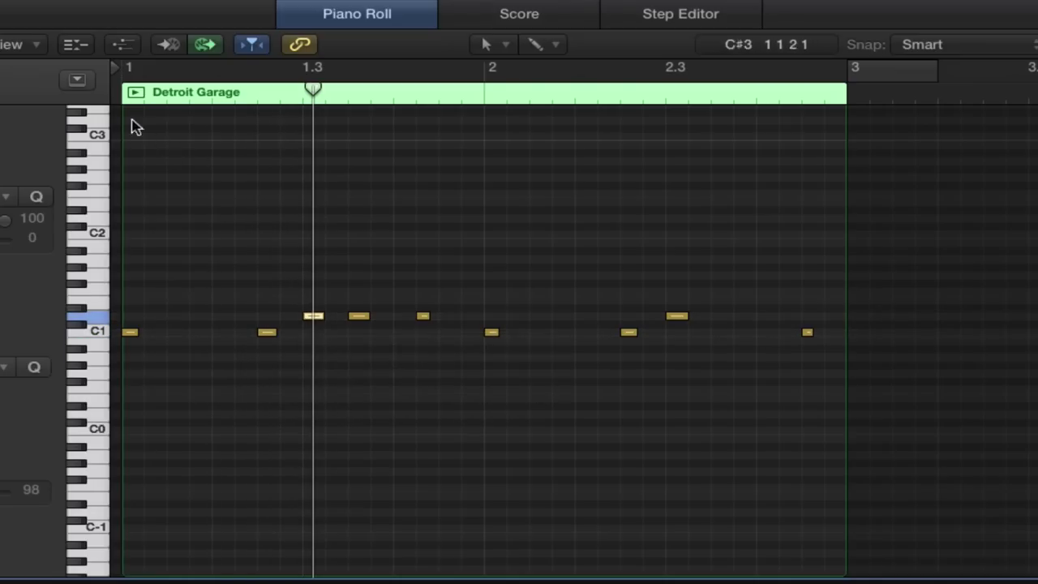
click(116, 94)
key(space)
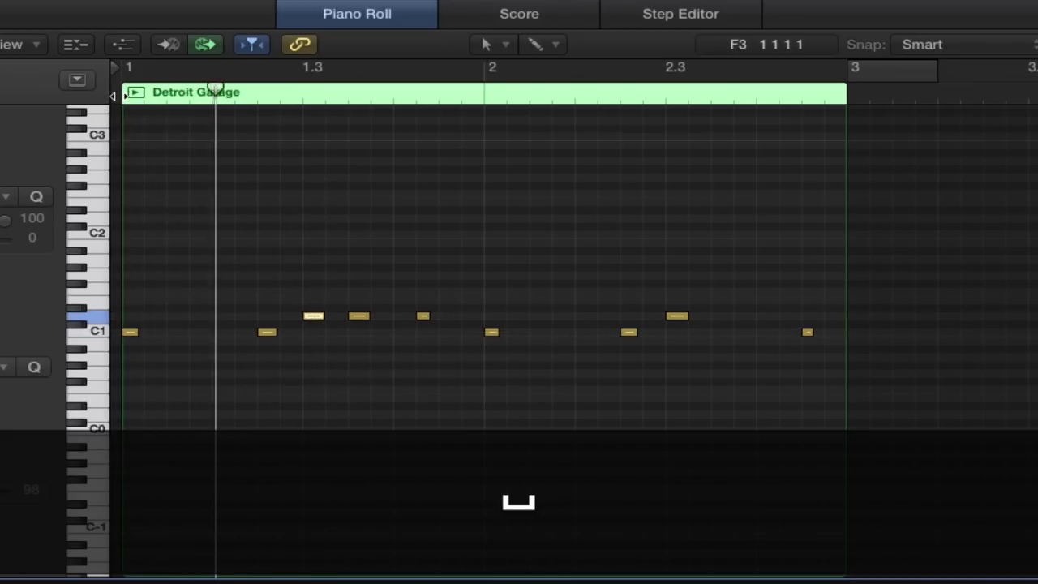
key(space)
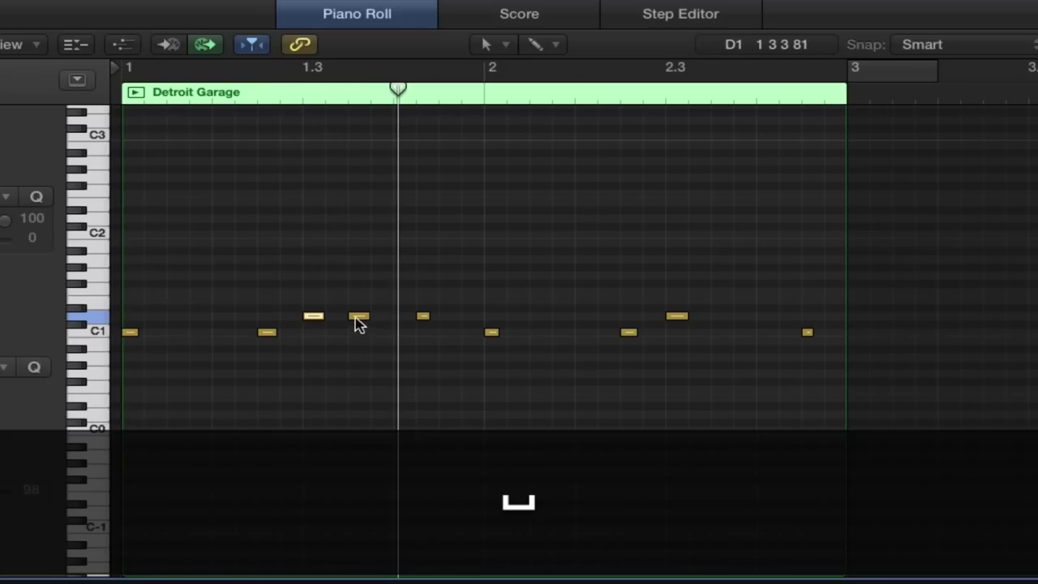
Delete the second D1 note, move the following D1 note to C1 at 1 4 1 1, and play the pattern from bar 1.
mouse_move(356, 317)
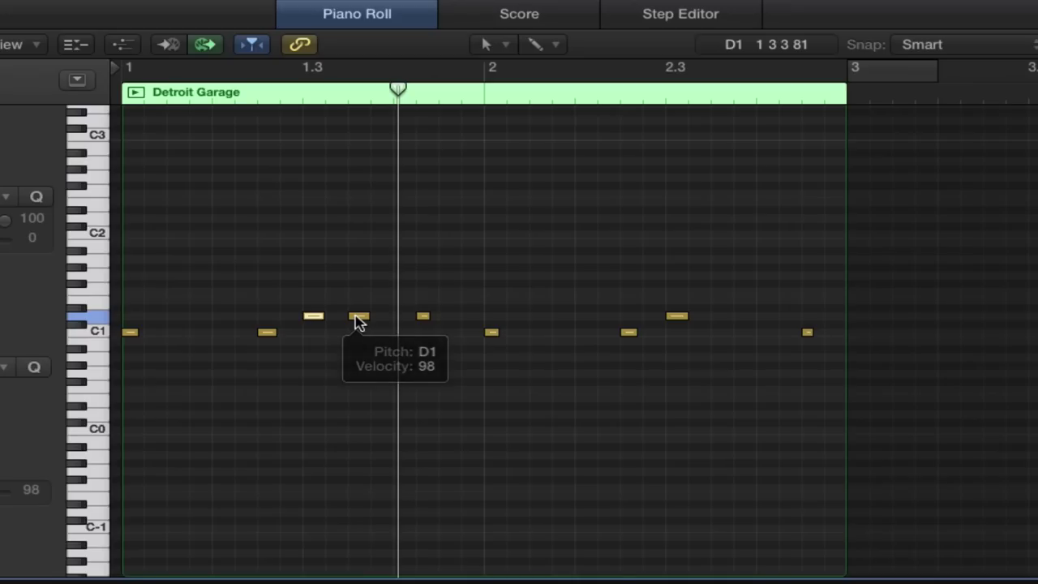
key(BackSpace)
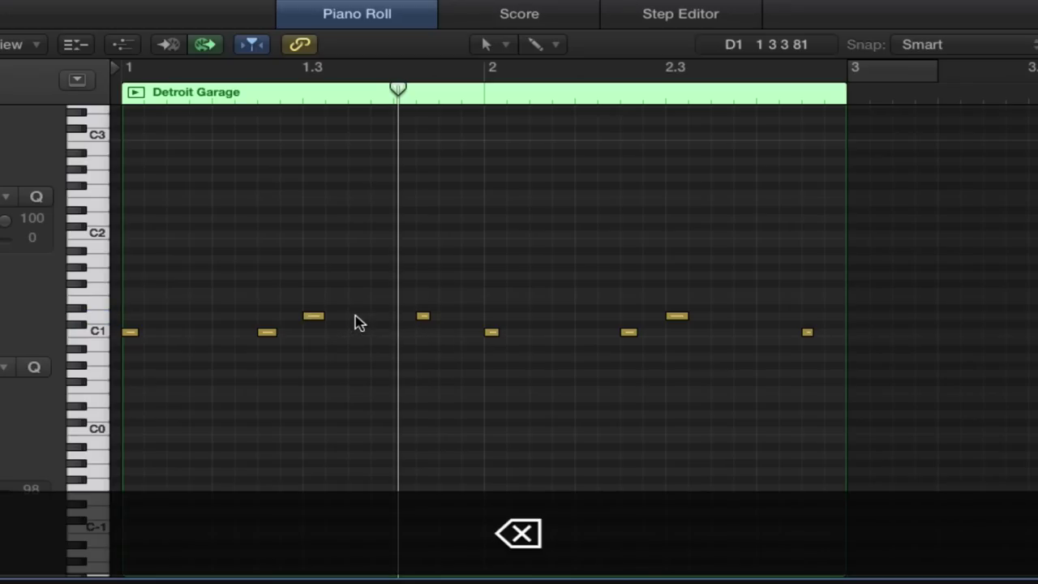
drag(423, 317, 403, 339)
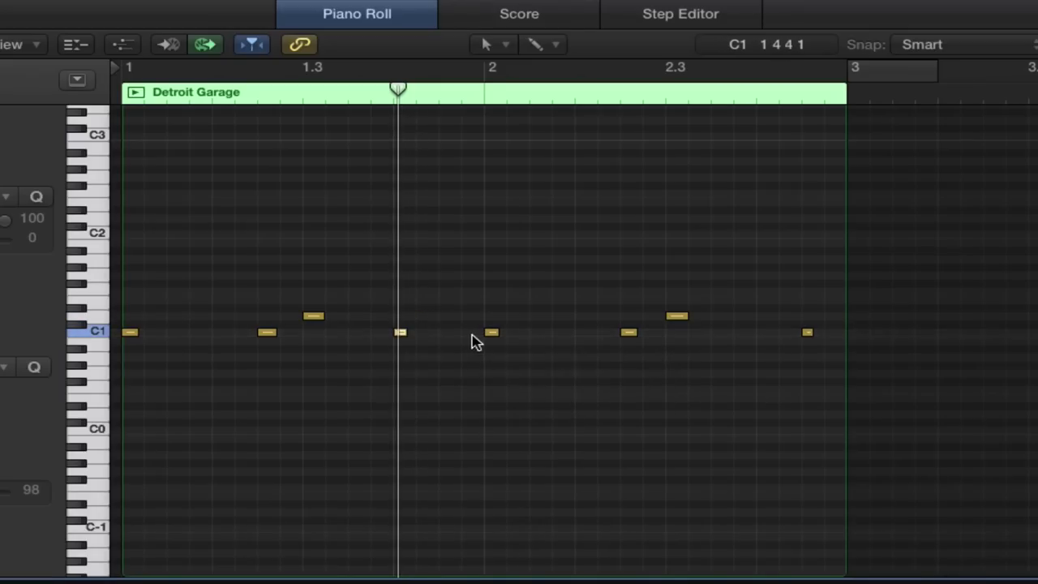
click(396, 297)
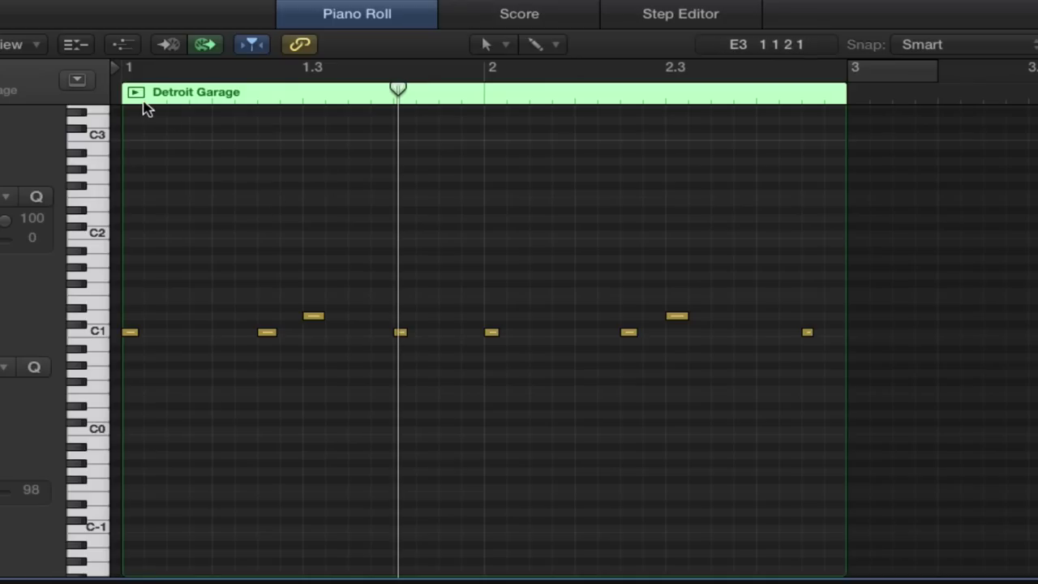
key(space)
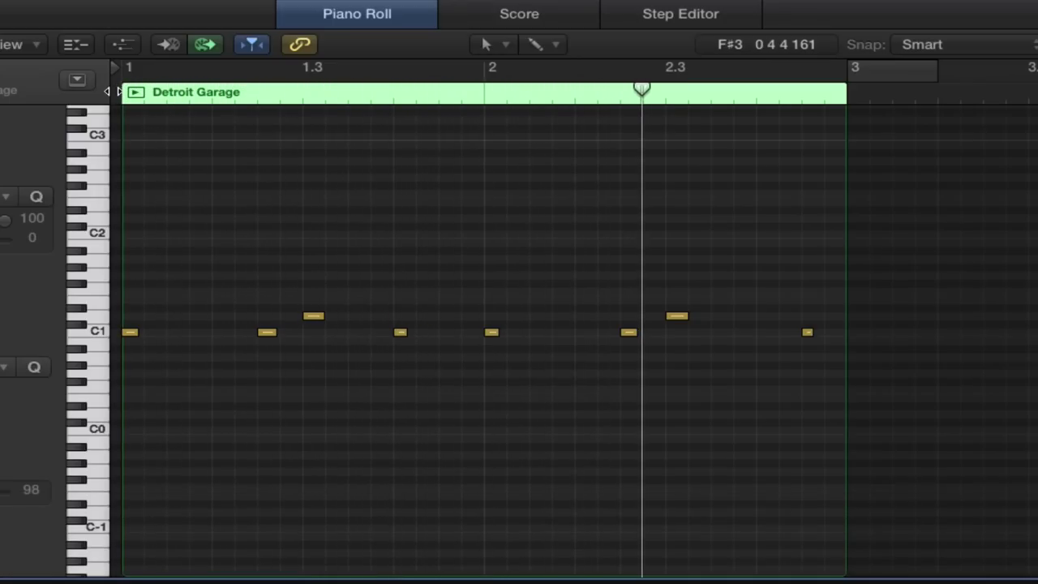
key(space)
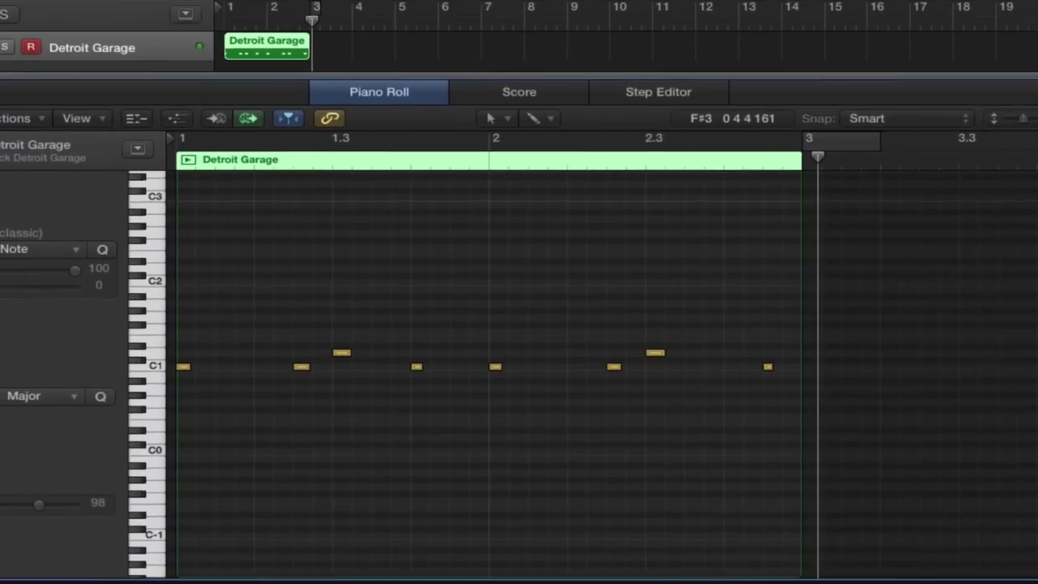
Close the Piano Roll and turn off the metronome click.
key(e)
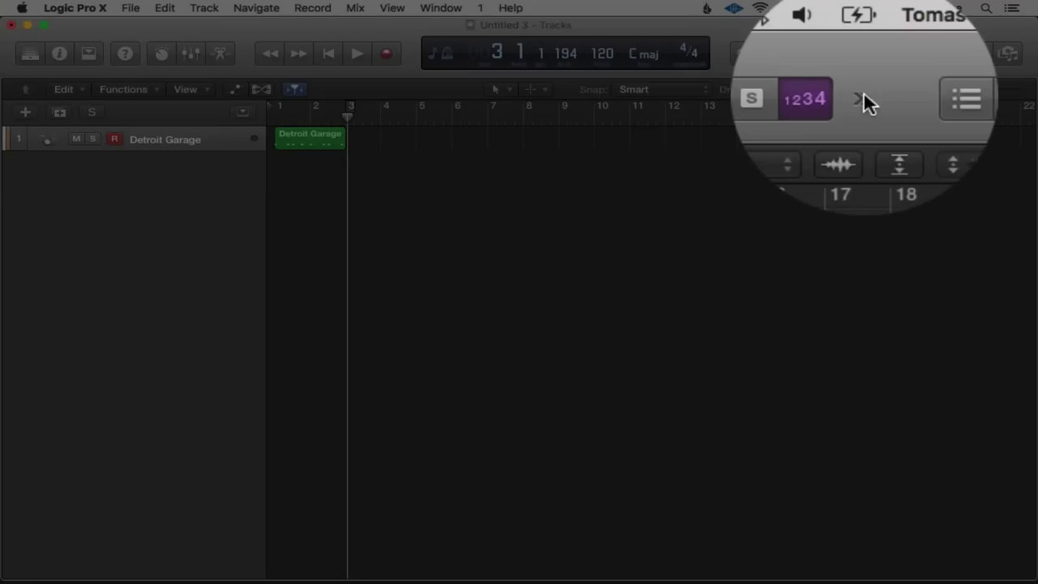
click(863, 54)
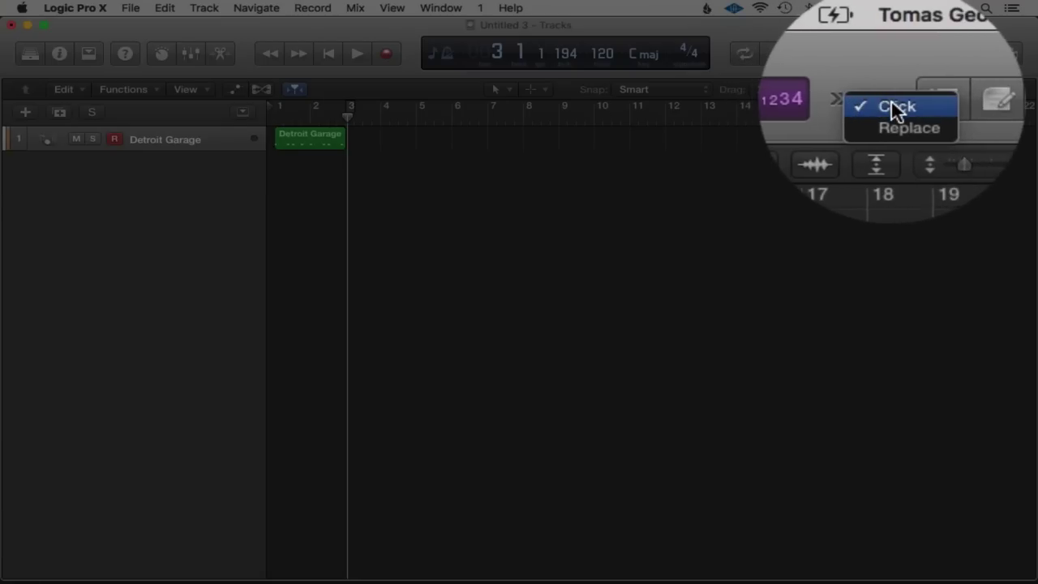
click(886, 63)
Duplicate the Detroit Garage region to bar 3 and paste another copy at bar 5.
click(303, 145)
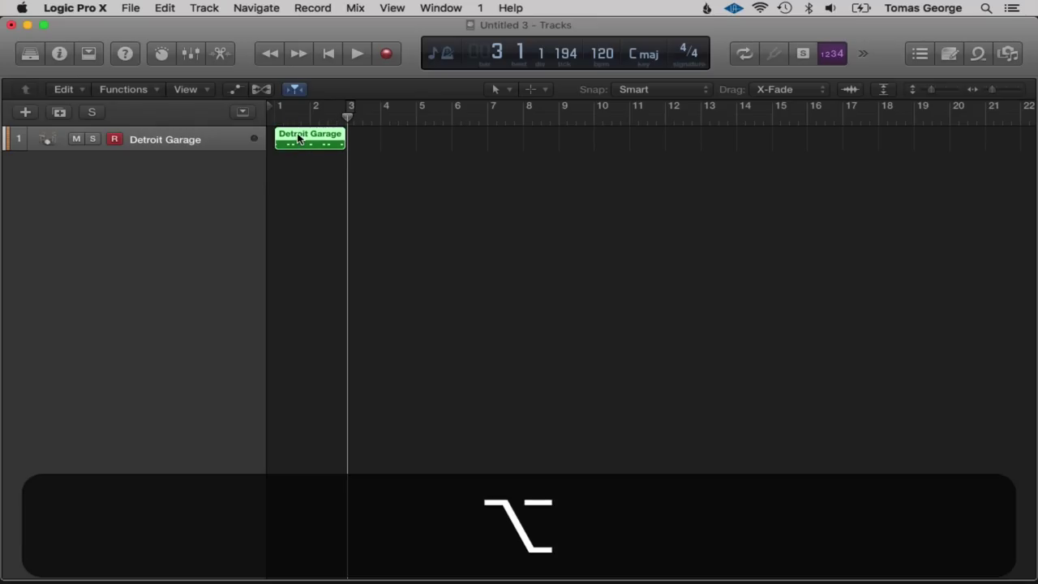
drag(299, 139, 373, 137)
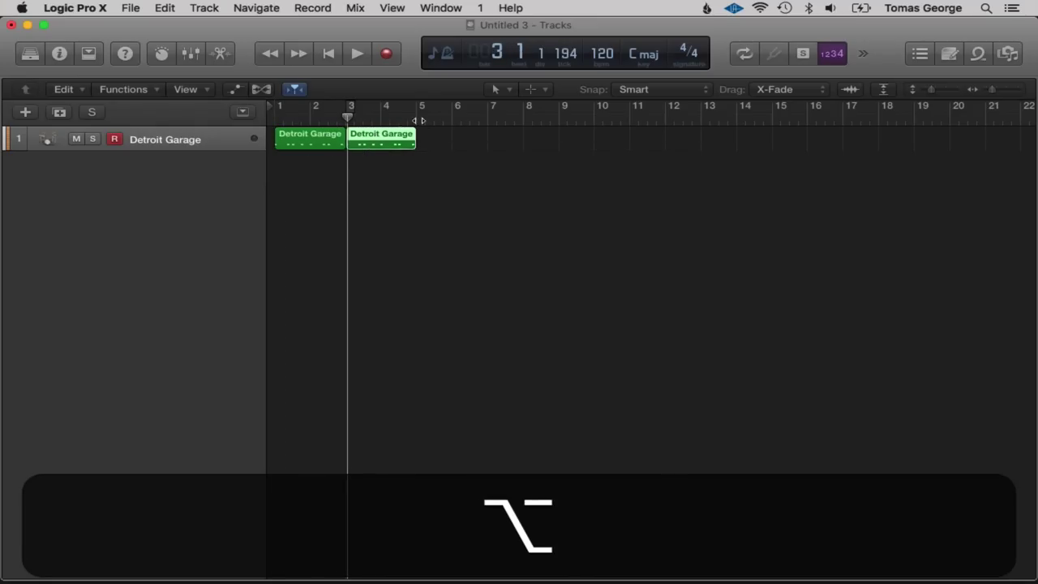
click(430, 120)
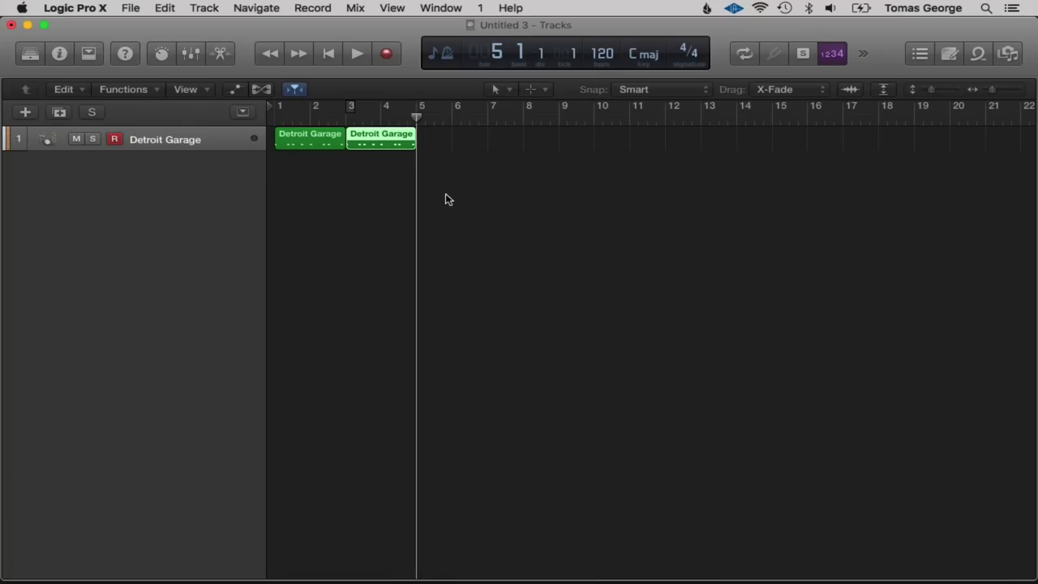
key(super+c)
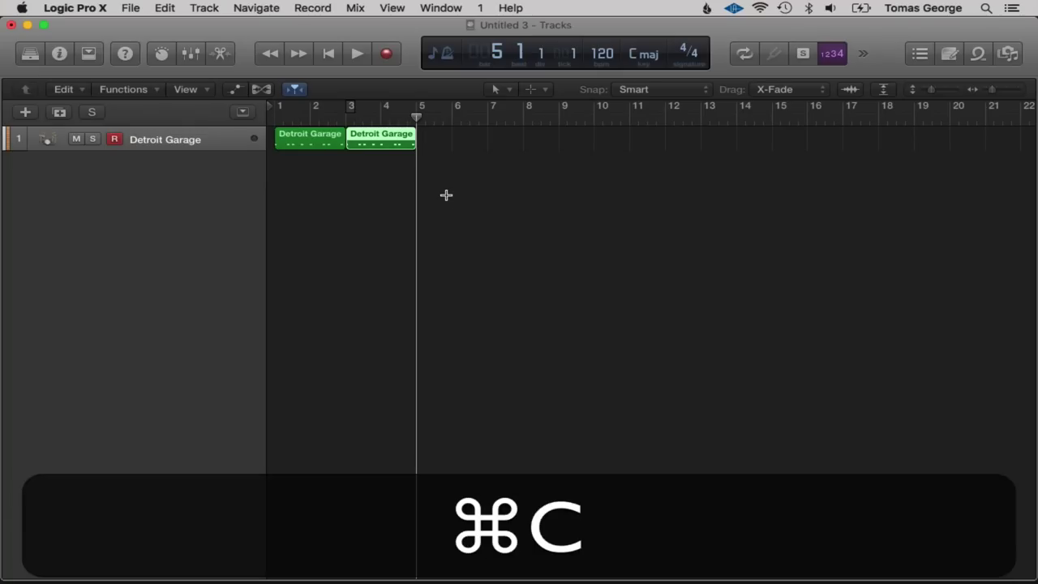
key(super+v)
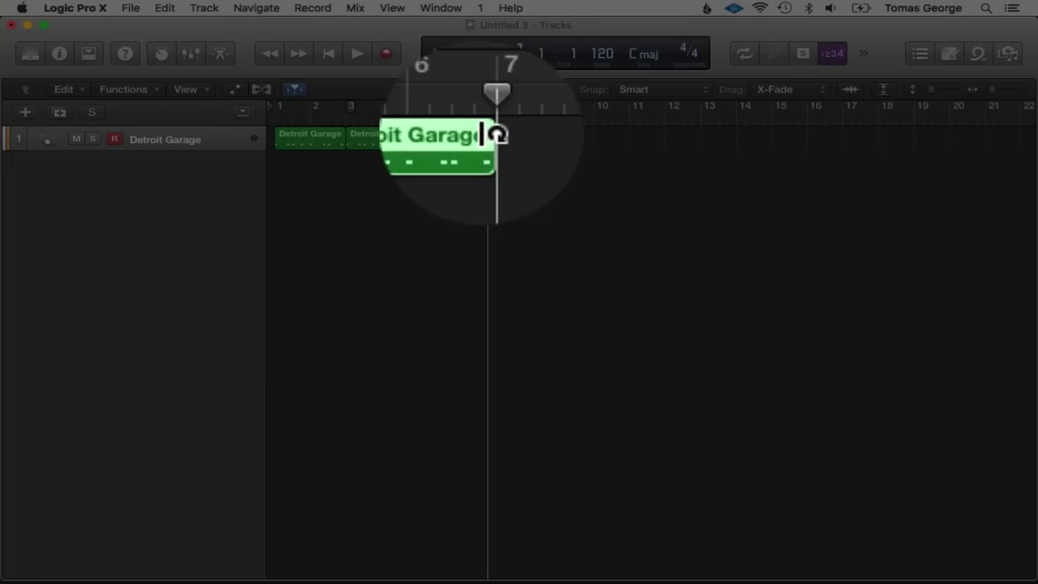
Loop the region that starts at bar 5 until bar 19.
drag(487, 136, 913, 143)
click(679, 210)
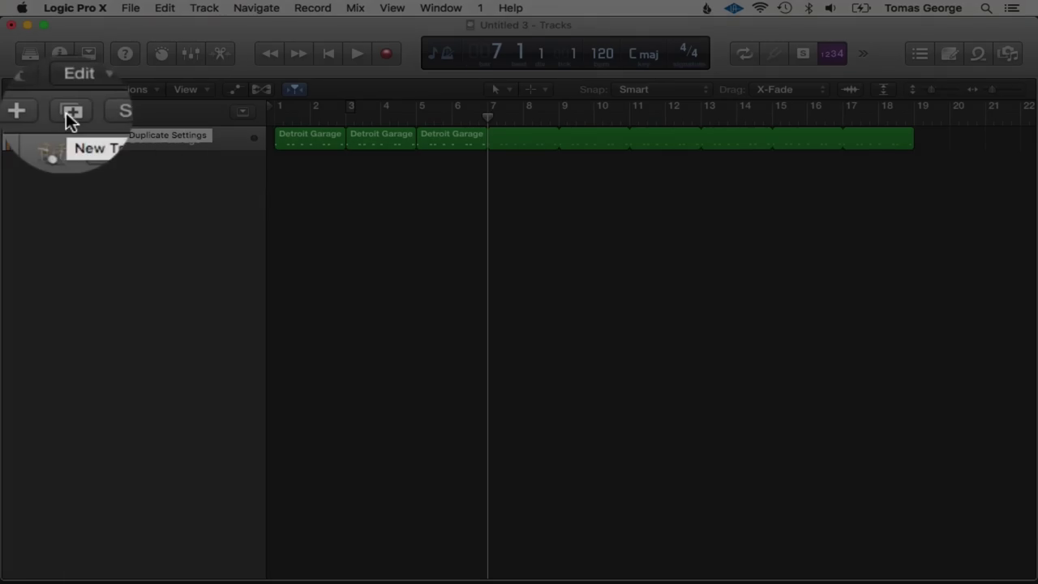
Add a new track with duplicate settings, return the playhead to bar 1 and show the Musical Typing keyboard.
click(66, 112)
key(Return)
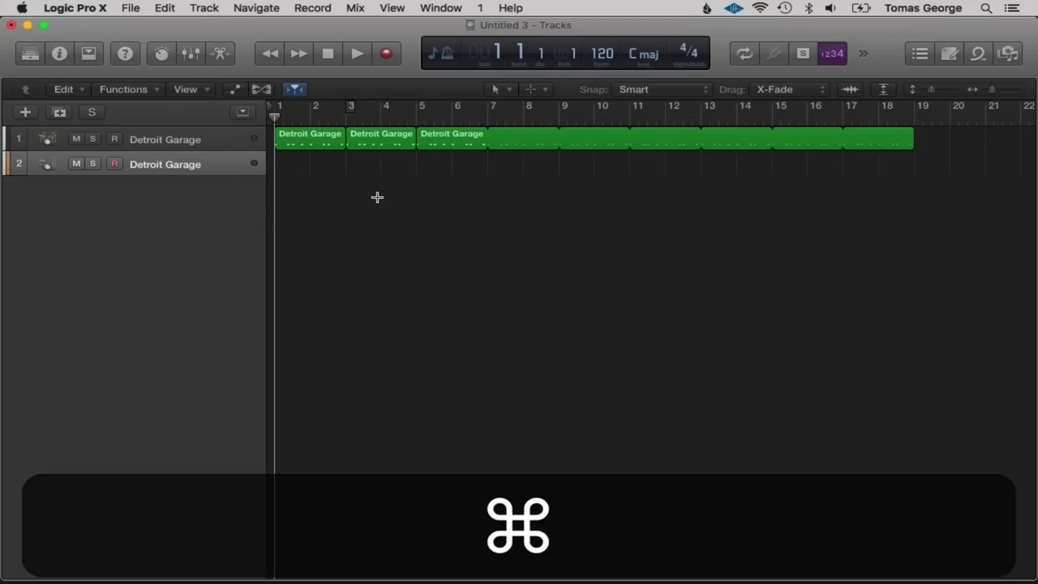
key(super+k)
Audition the drum sounds on F#1, G#1 and A#1 on the second Detroit Garage track.
key(t)
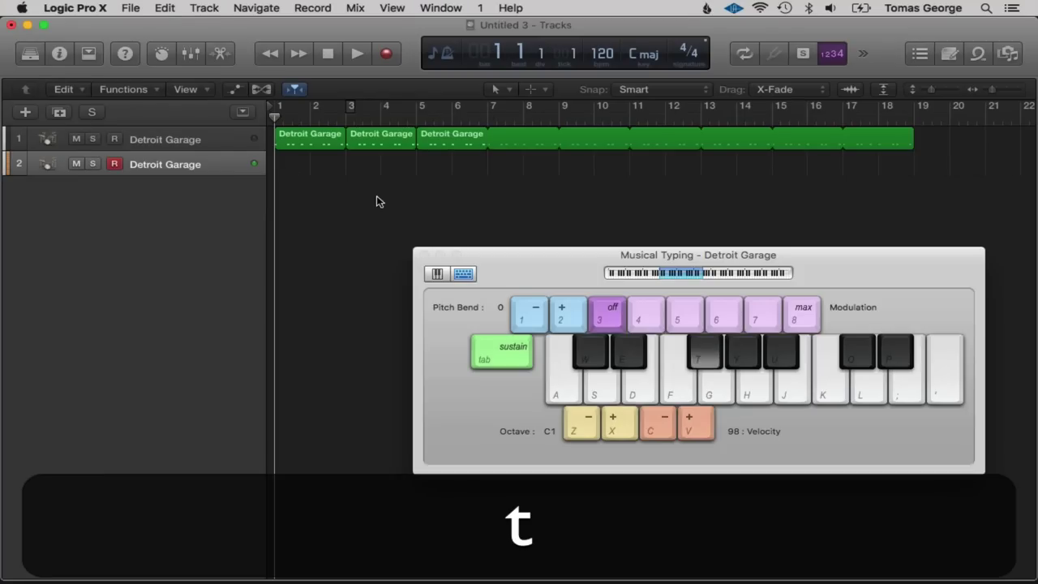
key(y)
key(u)
key(t)
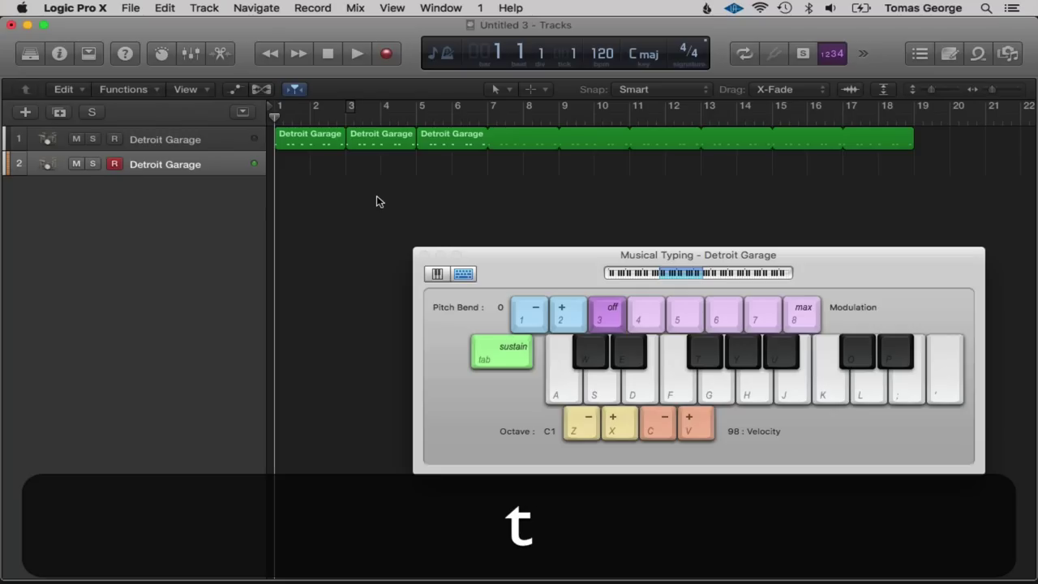
key(t)
key(t)
key(y)
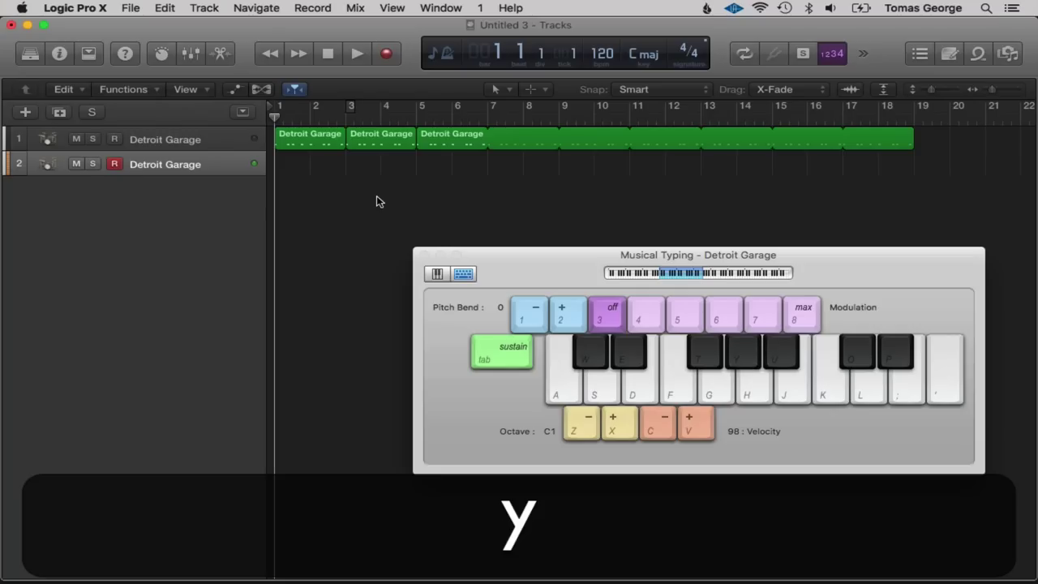
key(t)
key(y)
key(t)
key(y)
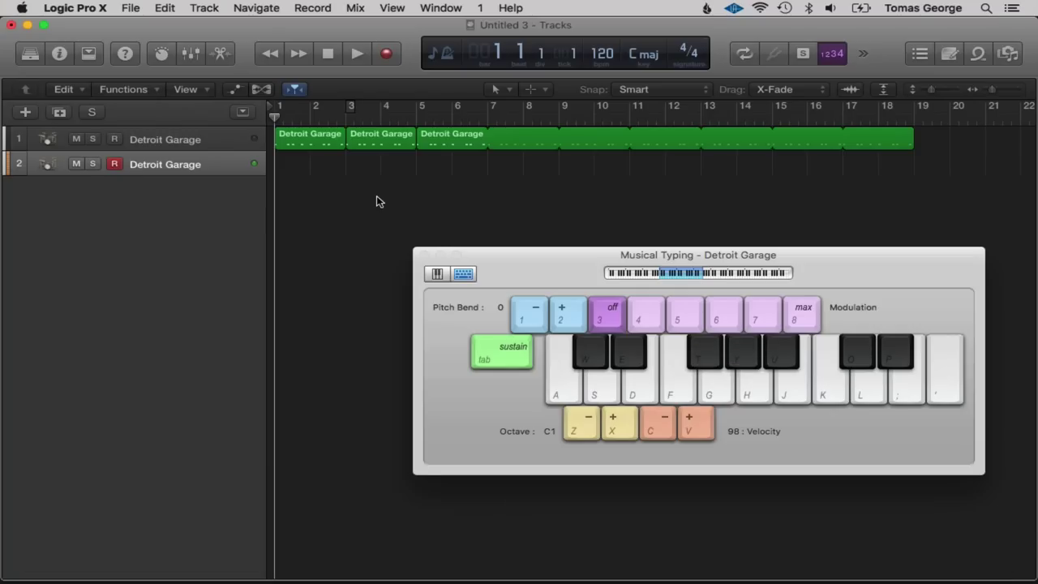
key(u)
key(u)
Record a two-bar pattern from bar 1 on the second Detroit Garage track, using F#1, G#1 and A#1.
key(r)
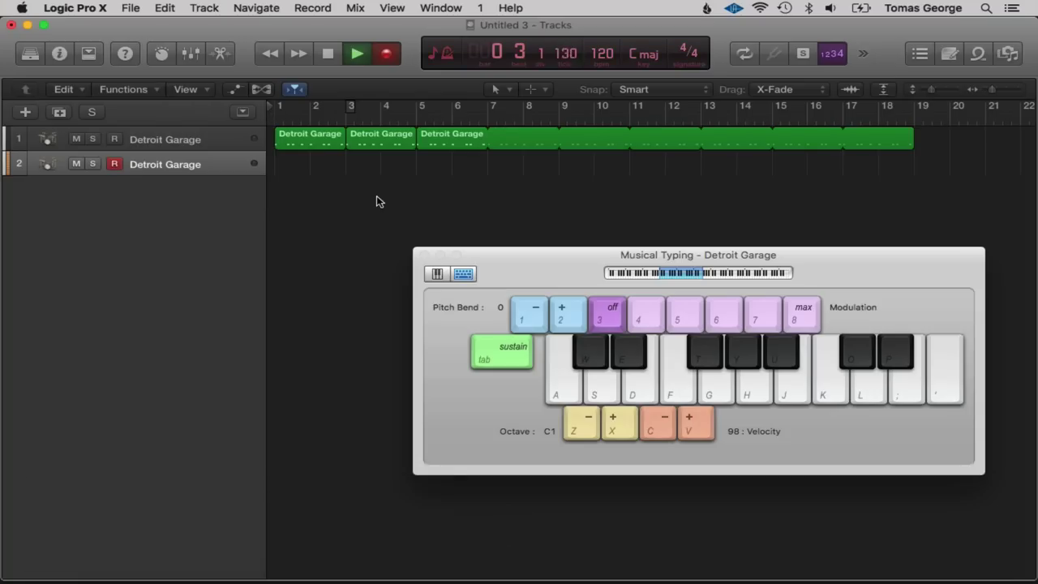
key(t)
key(y)
key(t)
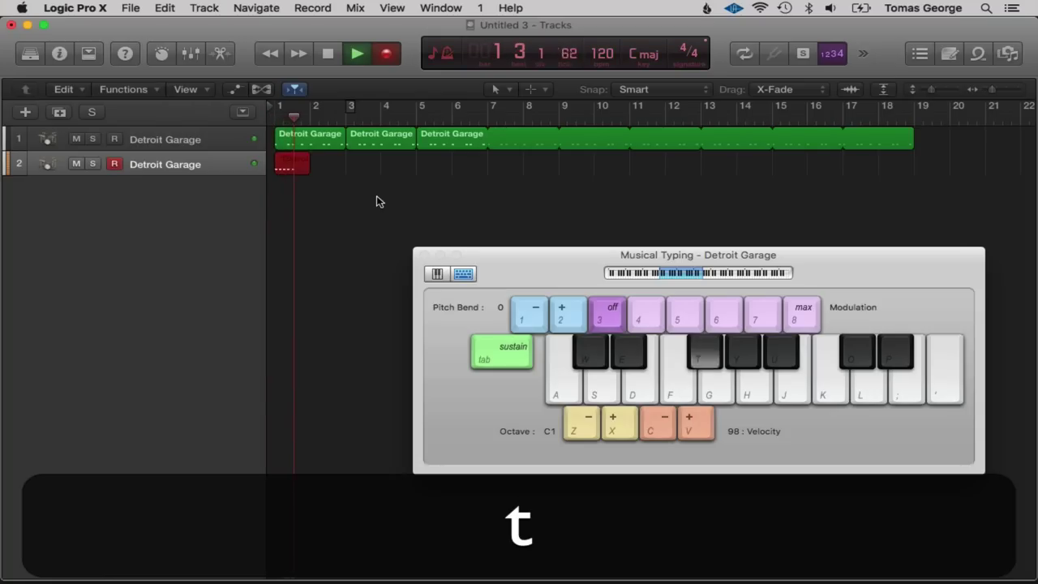
key(y)
key(t)
key(y)
key(t)
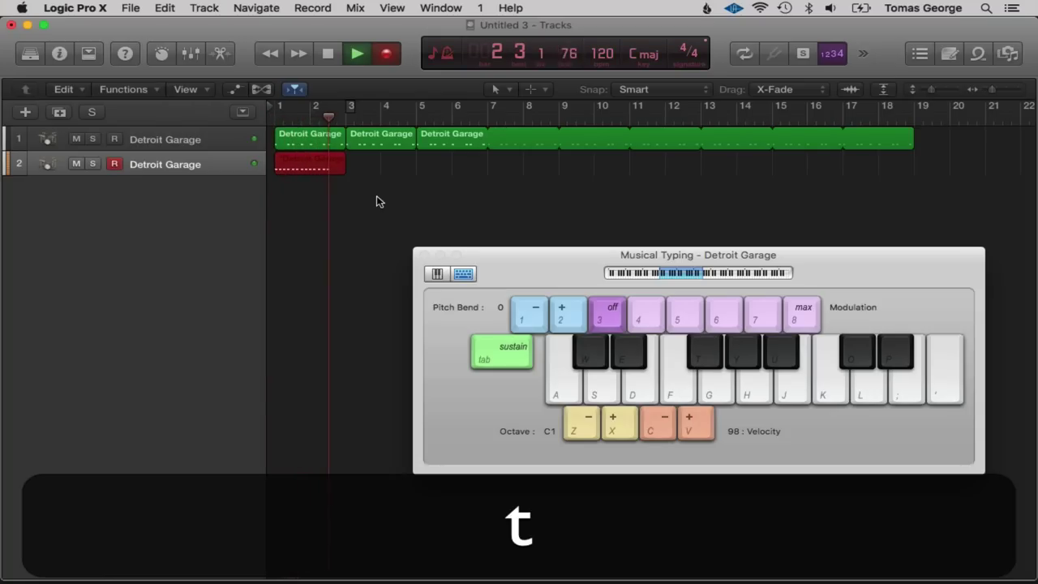
key(u)
key(t)
key(space)
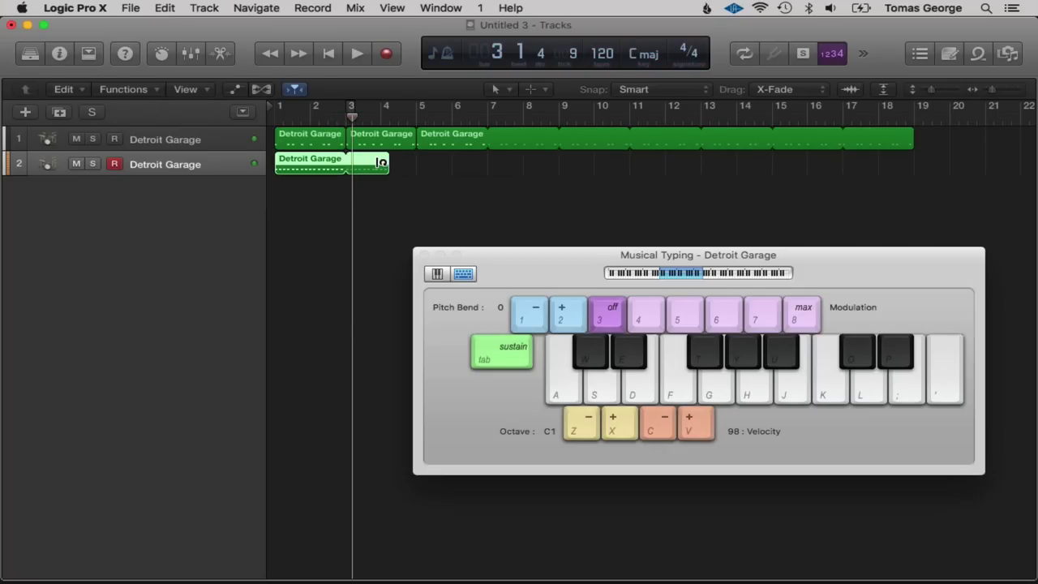
Close the Musical Typing keyboard and turn off looping for the recorded region on the second Detroit Garage track.
key(l)
click(421, 255)
key(l)
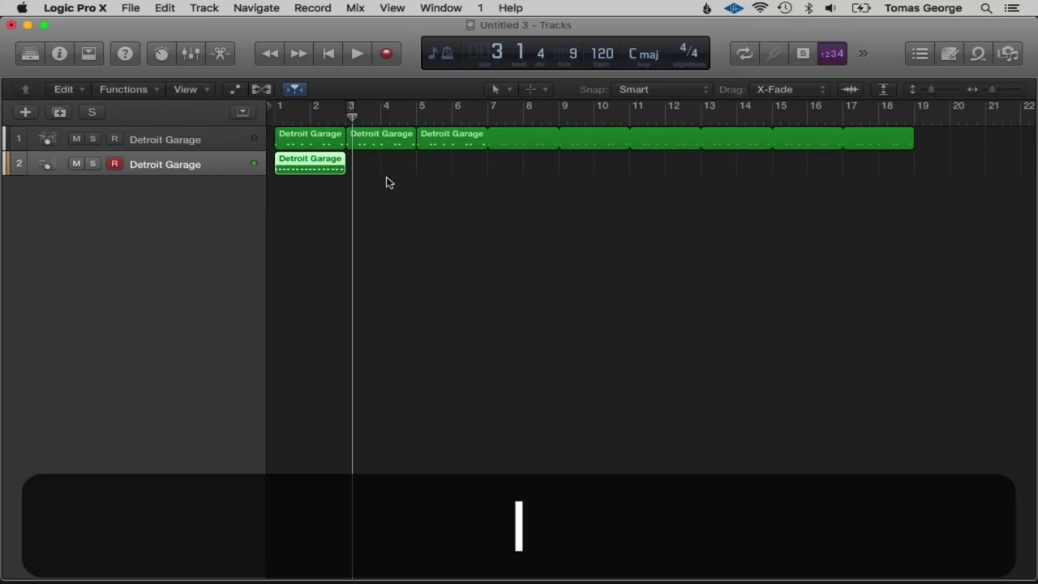
click(382, 182)
Quantize all notes of the second track's region to 1/16 Note in the Piano Roll and close the editor.
double_click(319, 166)
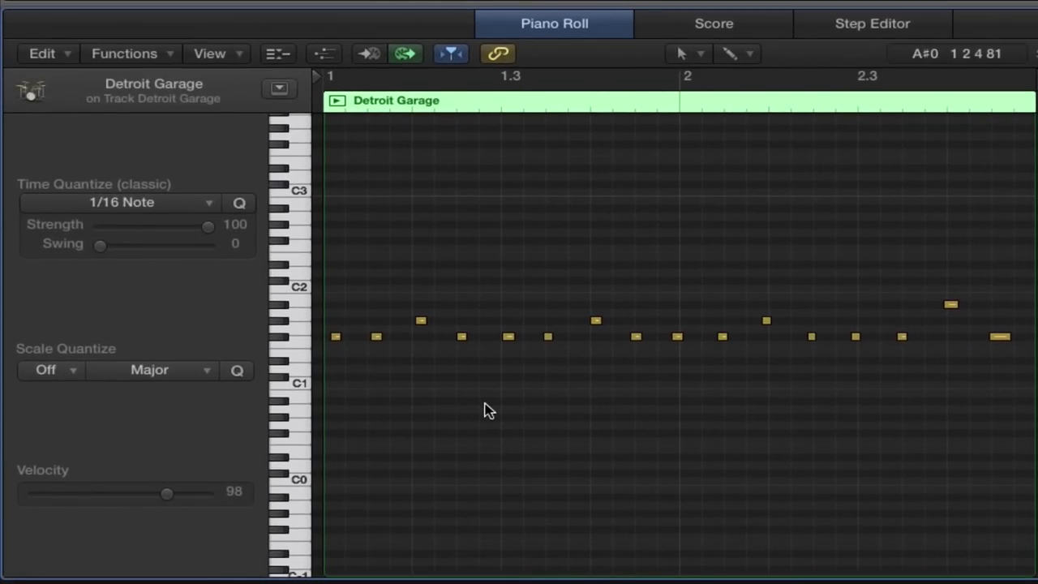
key(super+a)
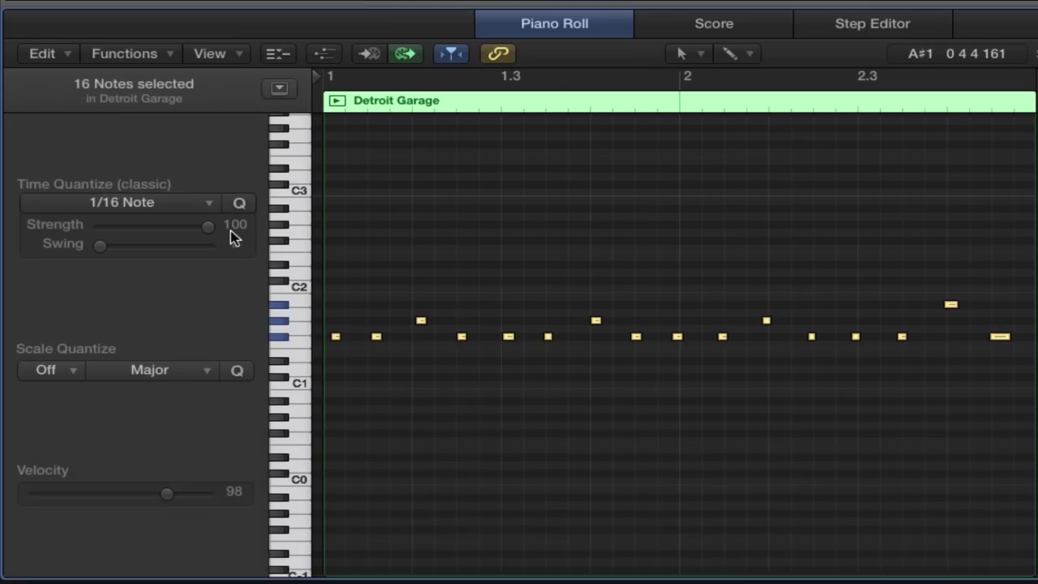
click(236, 204)
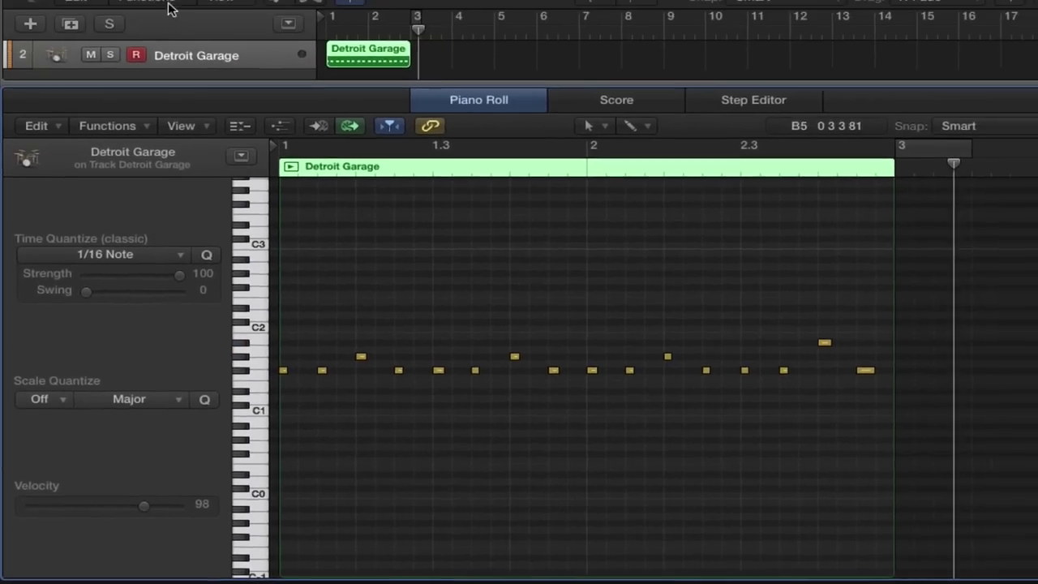
click(219, 51)
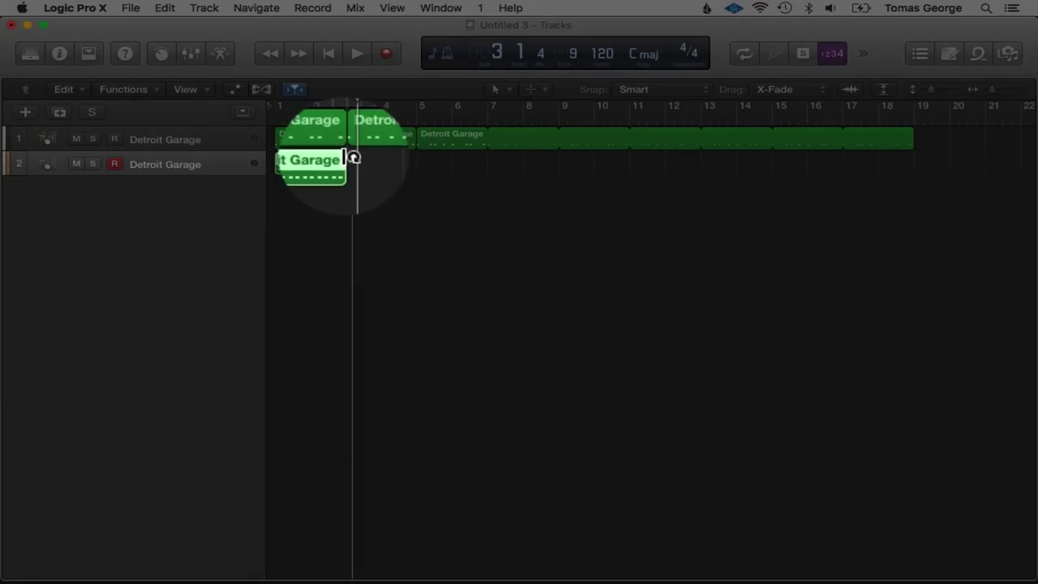
Loop the second Detroit Garage region until bar 19 and play both drum tracks briefly from bar 1.
drag(350, 157, 923, 187)
key(Return)
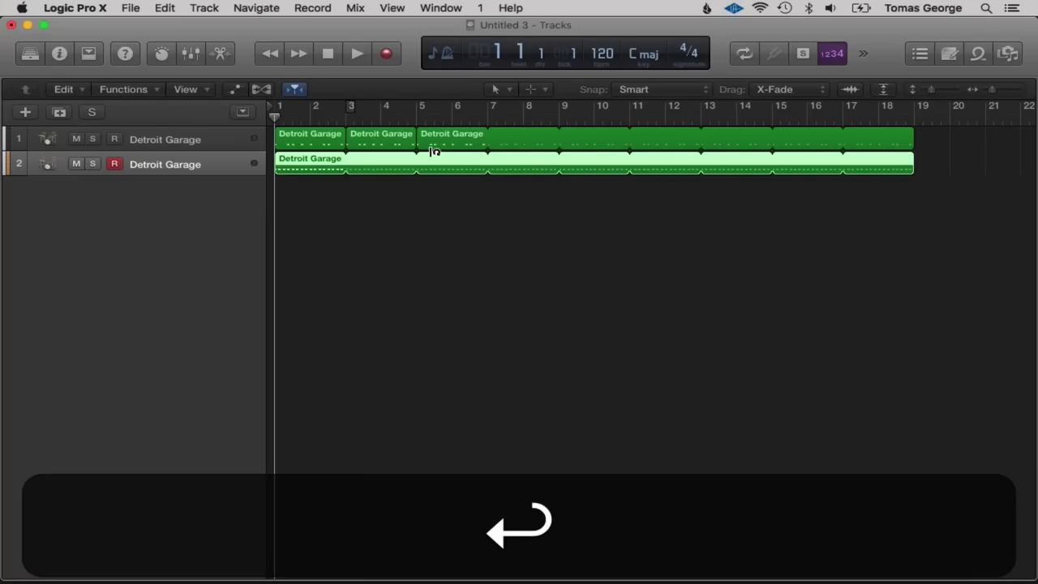
key(space)
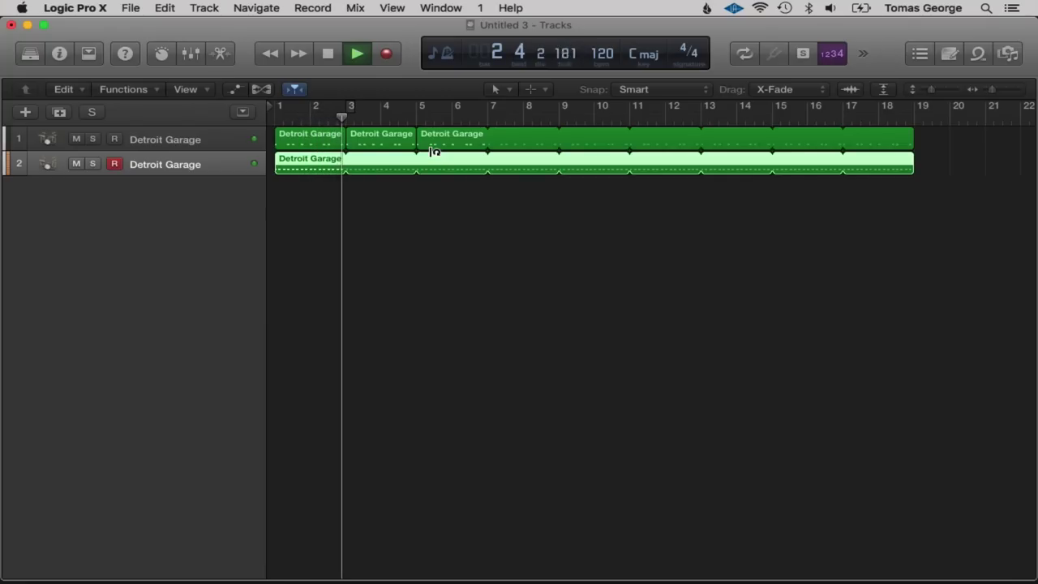
key(space)
click(415, 244)
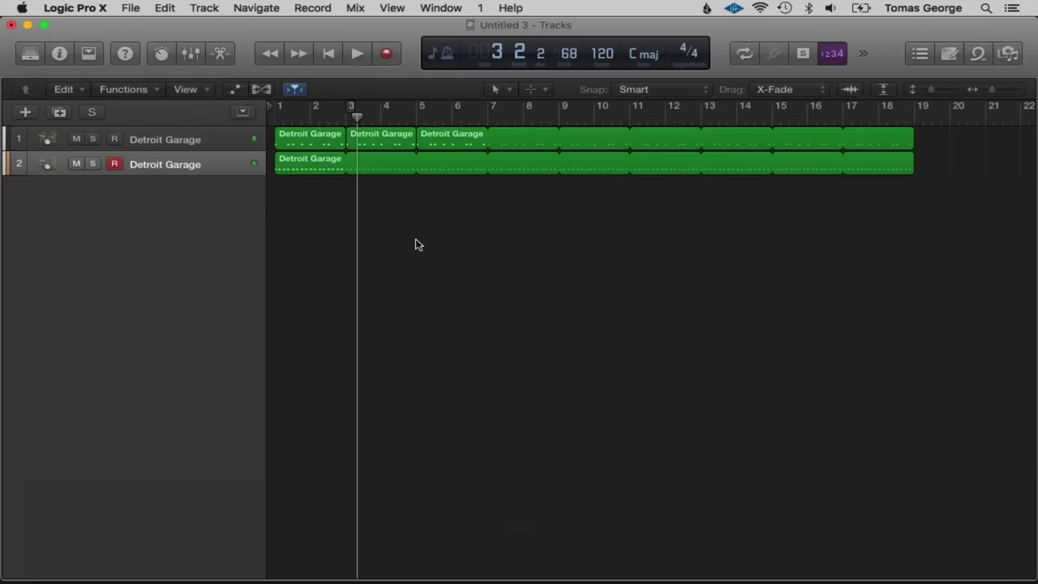
Create a software instrument track with the Liverpool Bass patch and hide the Library.
click(32, 114)
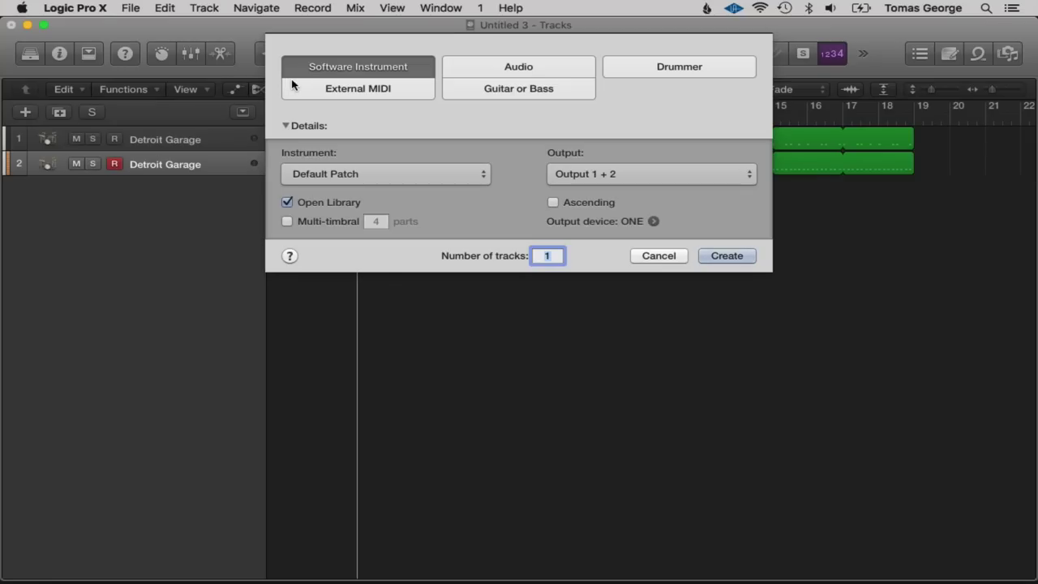
click(726, 256)
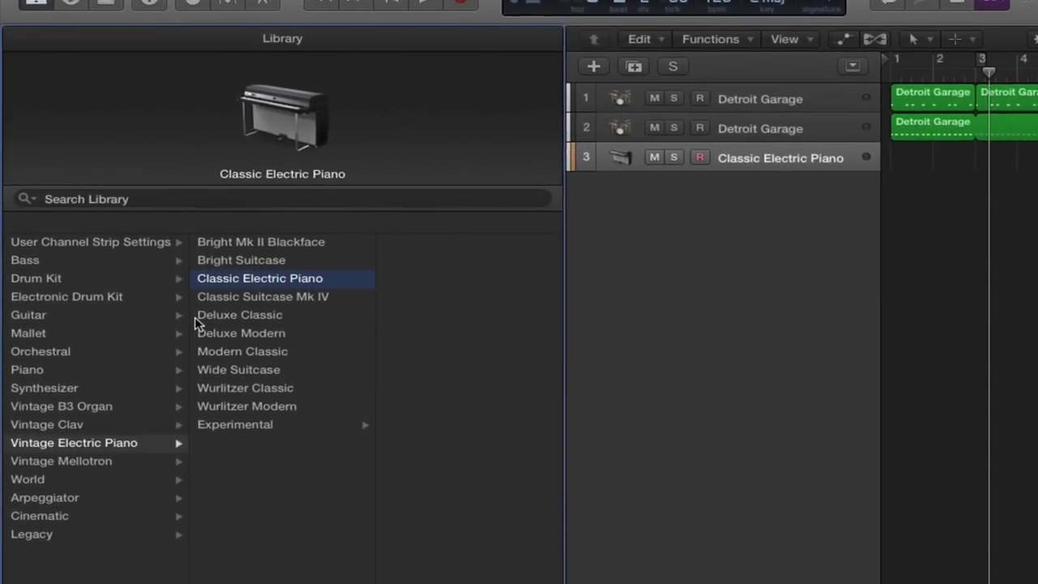
click(39, 262)
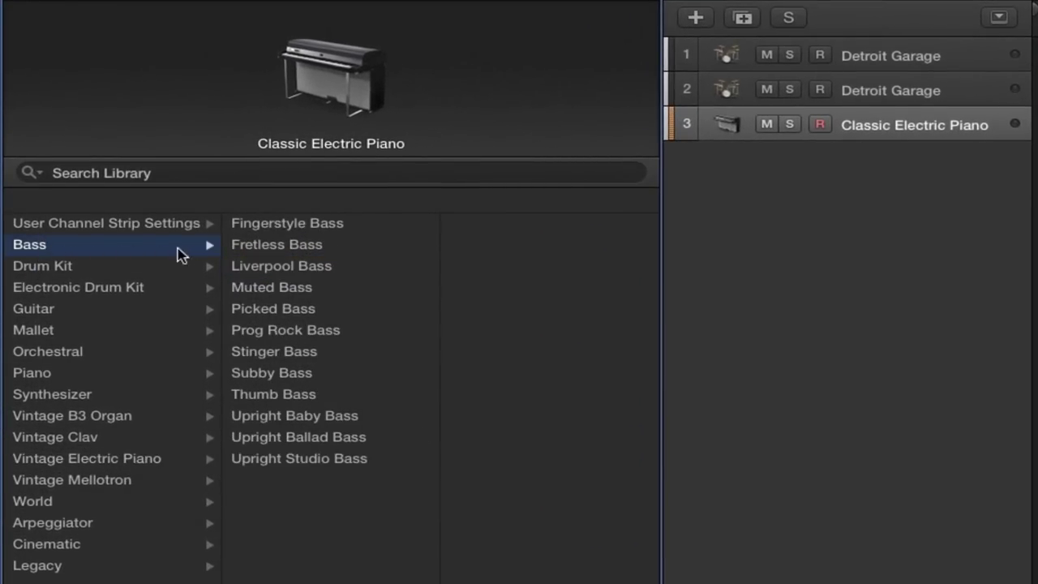
click(286, 268)
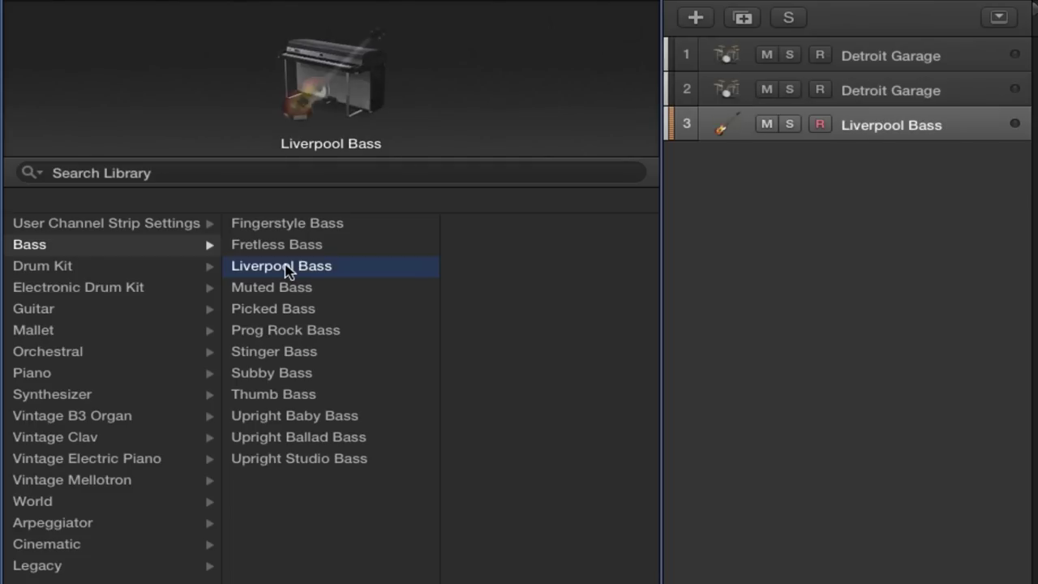
mouse_move(354, 61)
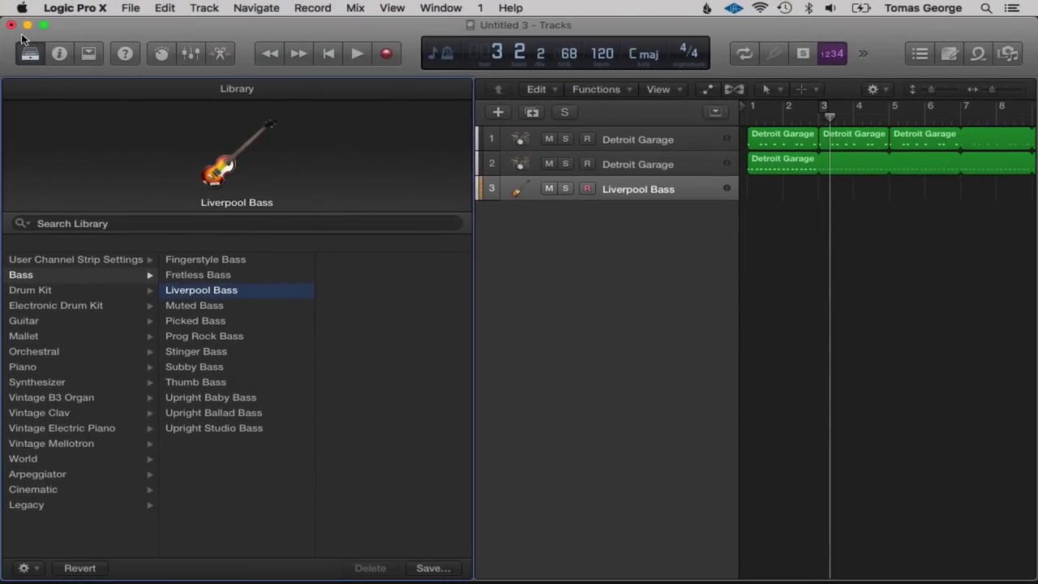
click(29, 55)
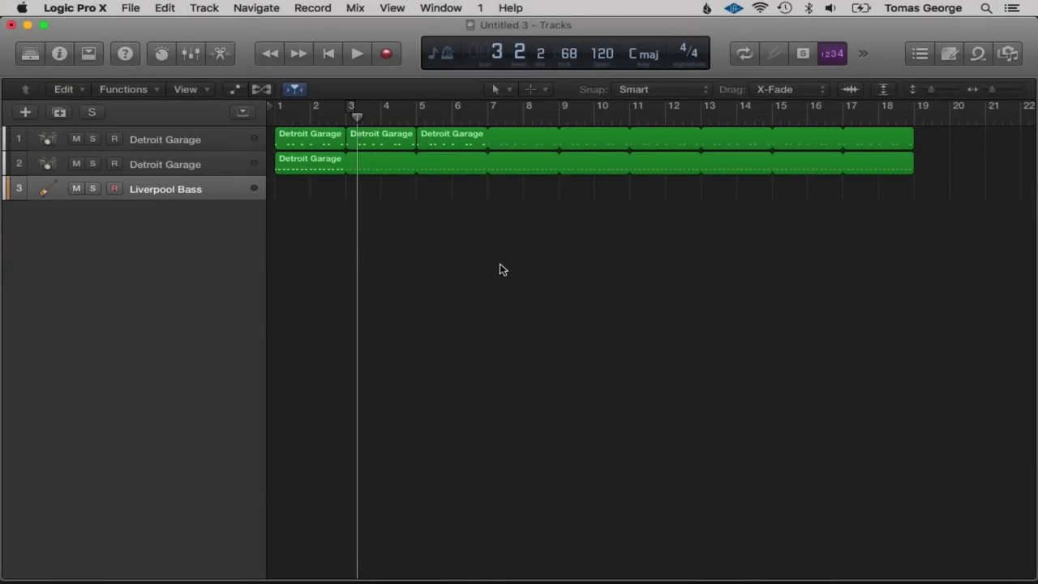
Show the Musical Typing keyboard for the Liverpool Bass track and return the playhead to bar 1.
key(super+k)
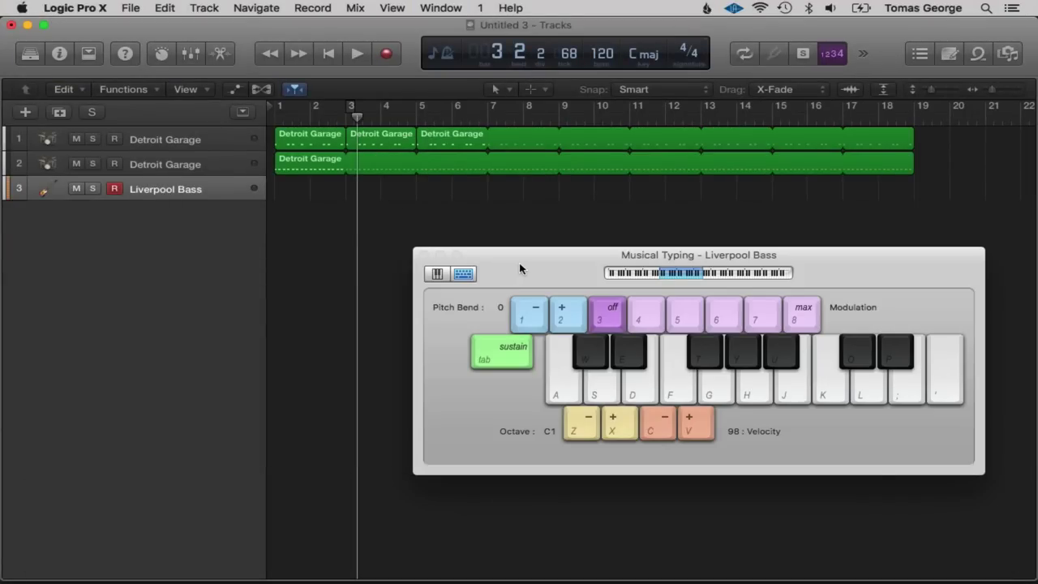
key(Return)
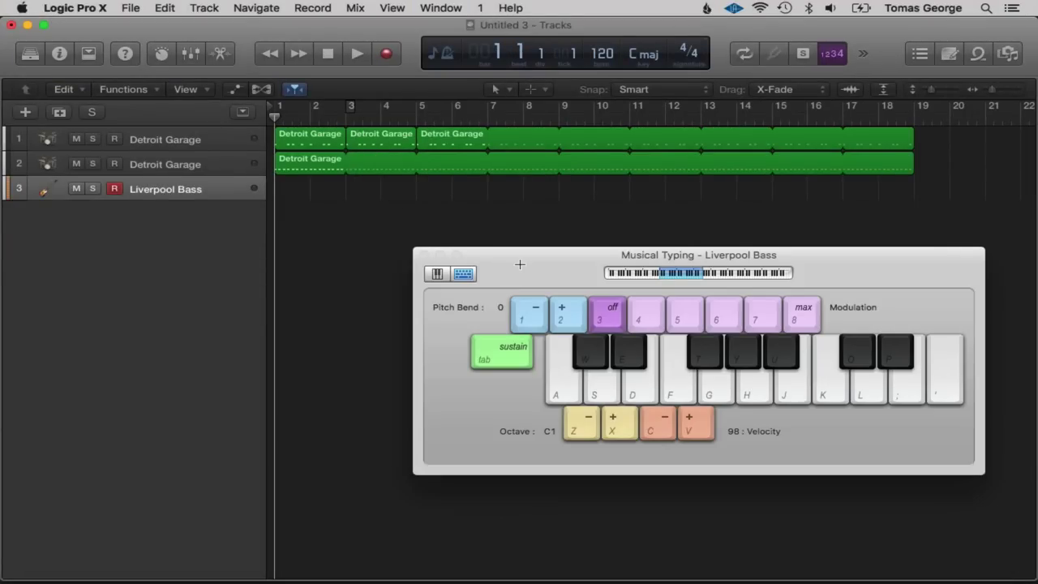
key(r)
key(space)
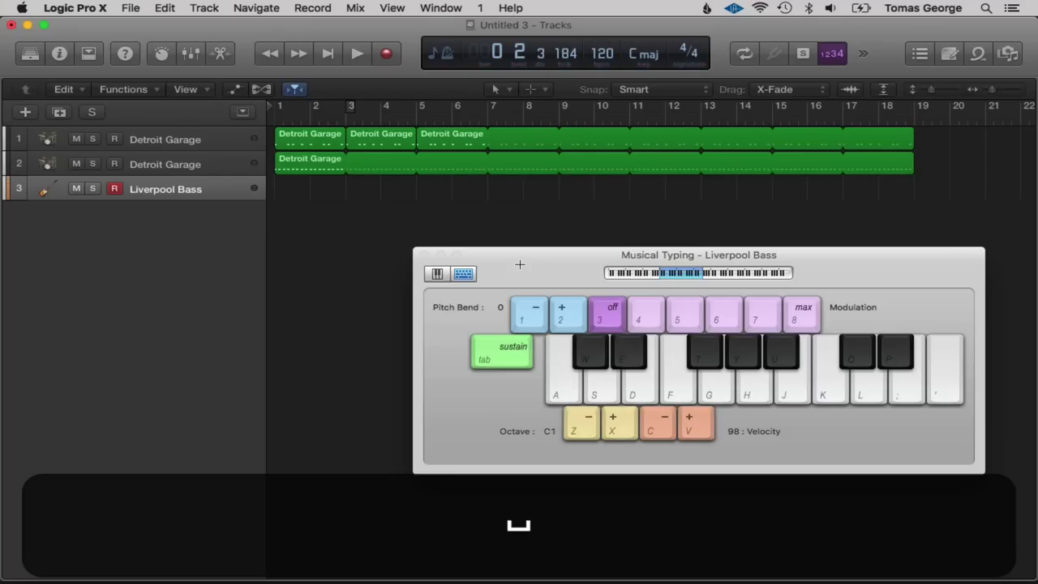
Rehearse bass notes C1, D1, F1 and G1 over the drums while cycling bars 1 to 3, ending with cycling off.
drag(278, 108, 347, 111)
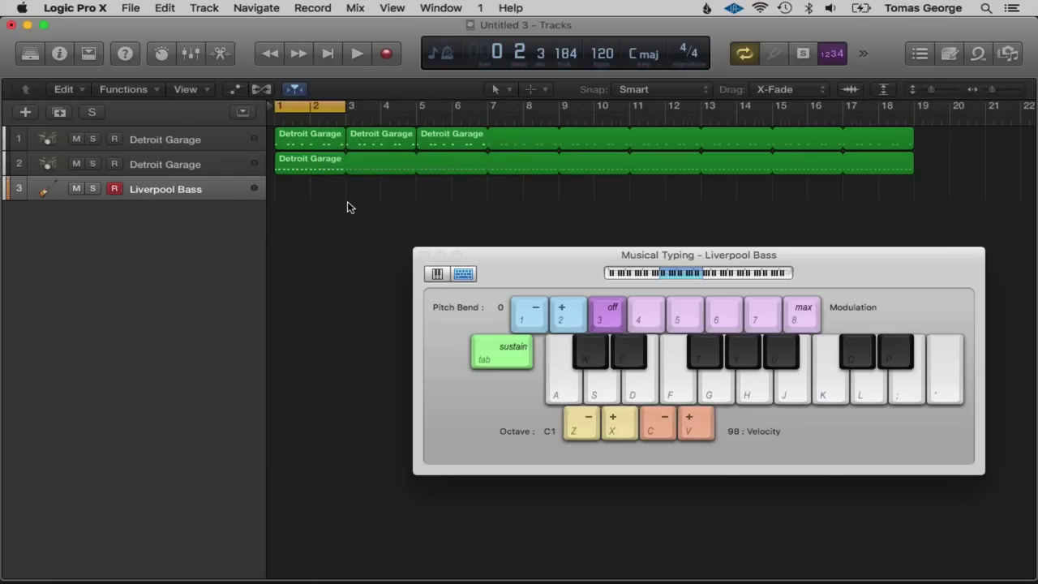
key(space)
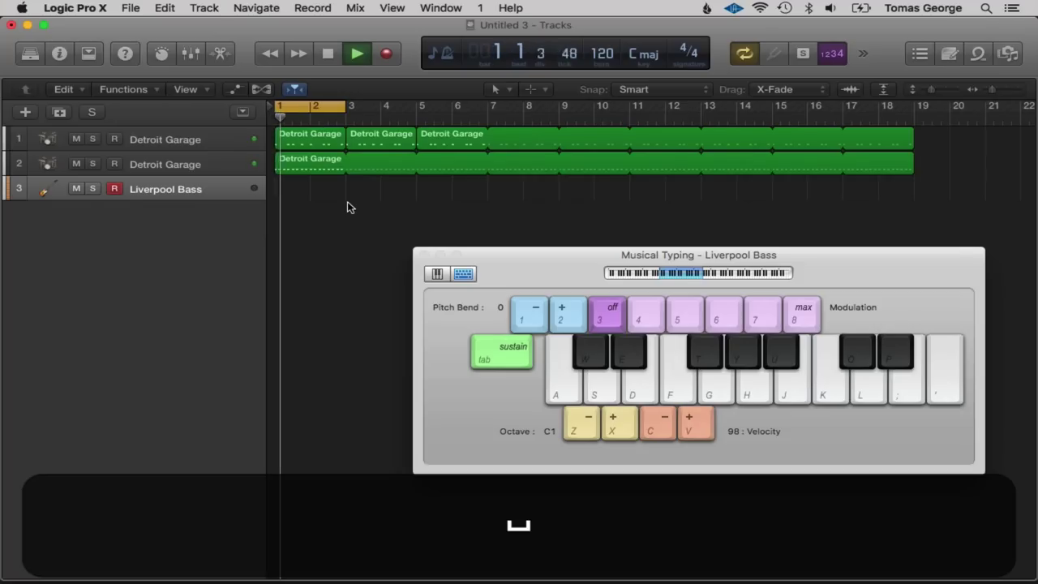
key(a)
key(s)
key(a)
key(a)
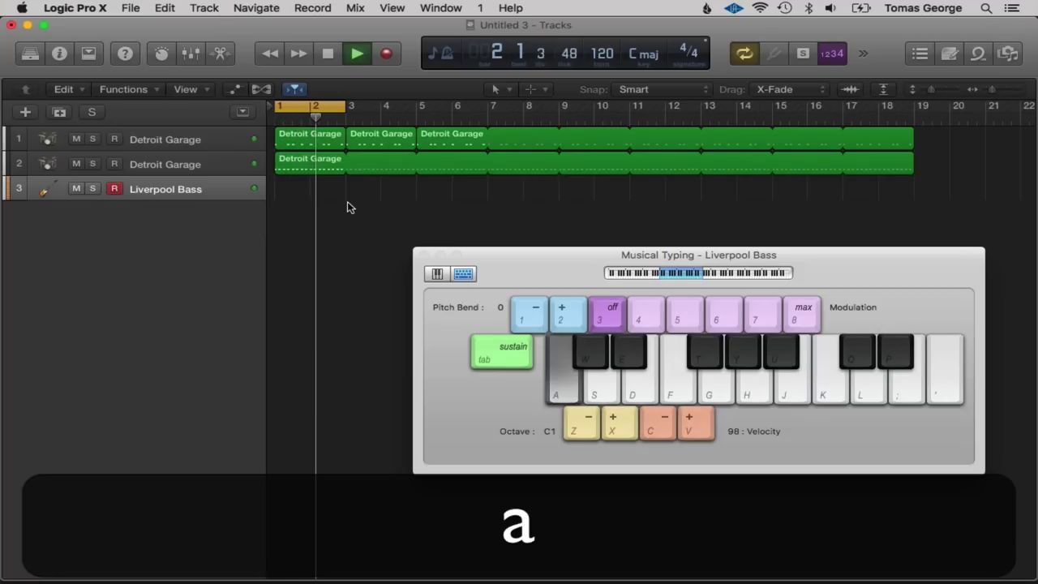
key(s)
key(a)
key(a)
key(f)
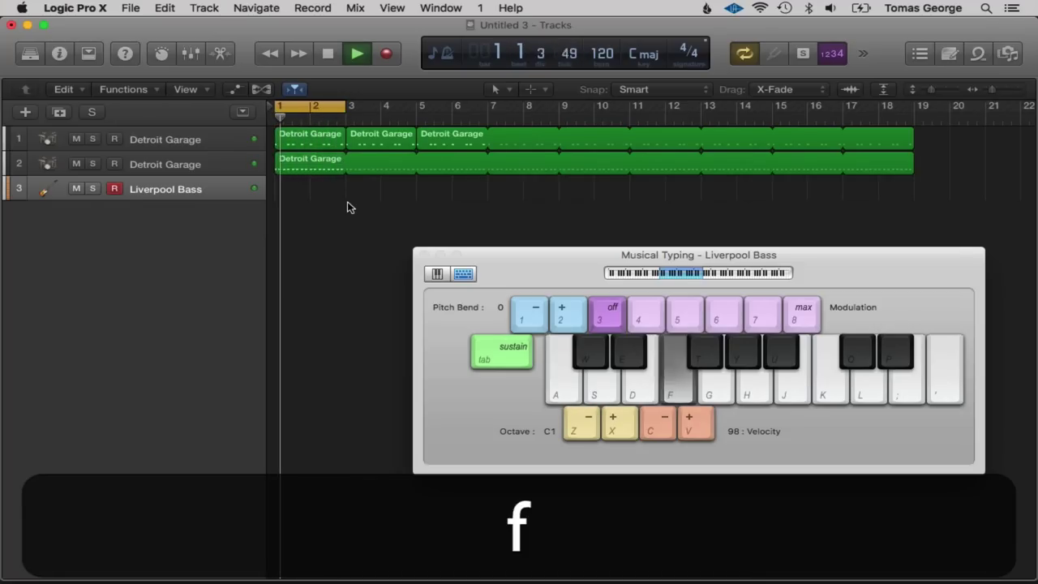
key(g)
key(f)
key(g)
key(f)
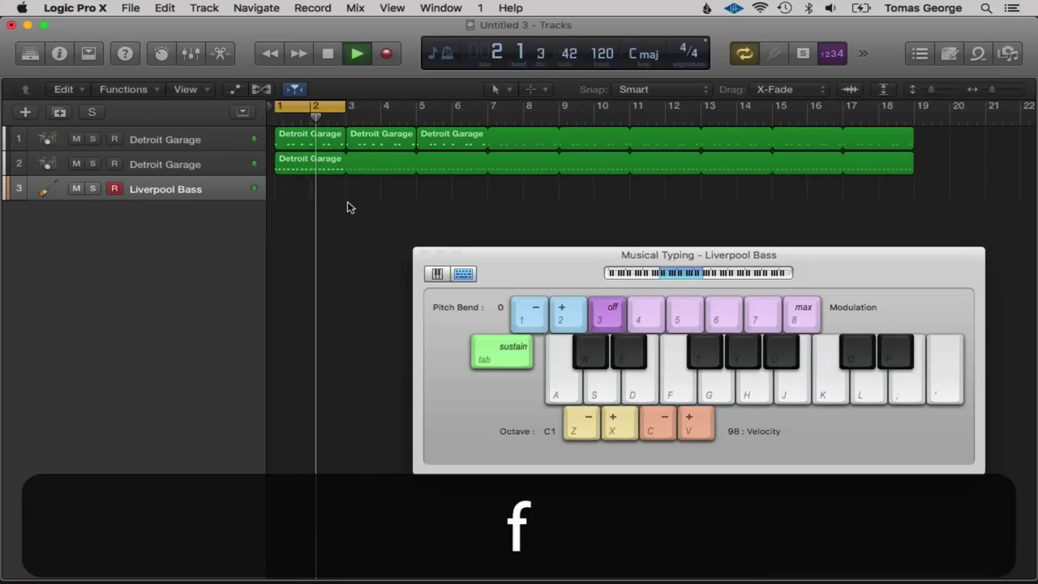
key(g)
key(f)
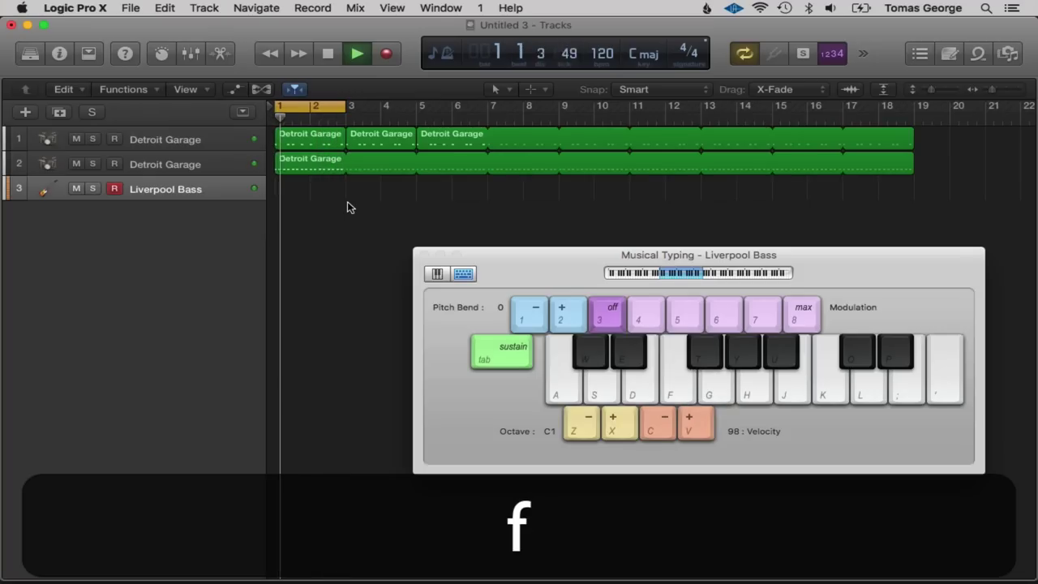
key(space)
click(325, 106)
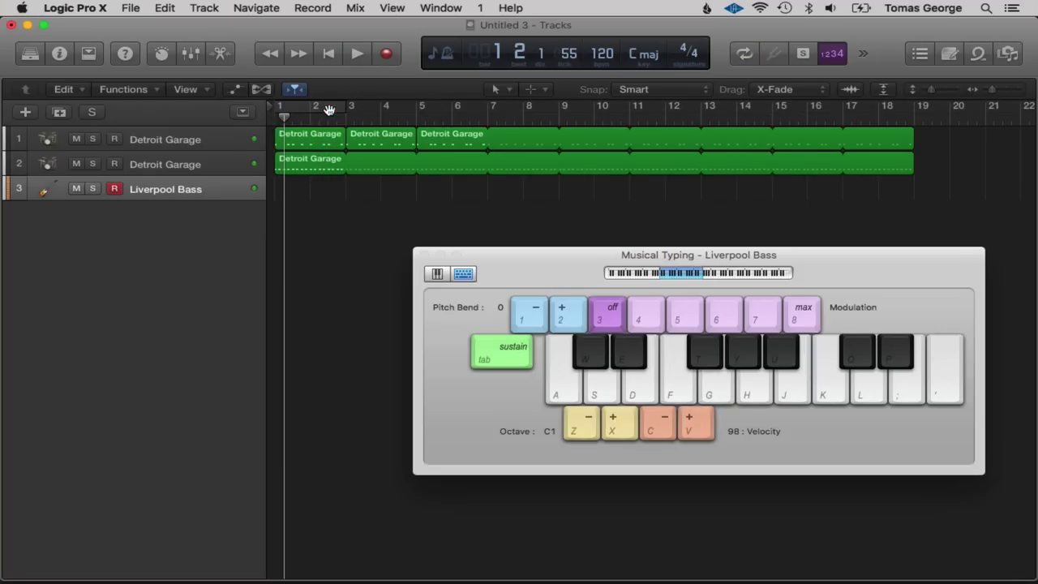
Record a two-bar bass line from bar 1 on the Liverpool Bass track, using F1, G1 and A1.
key(Return)
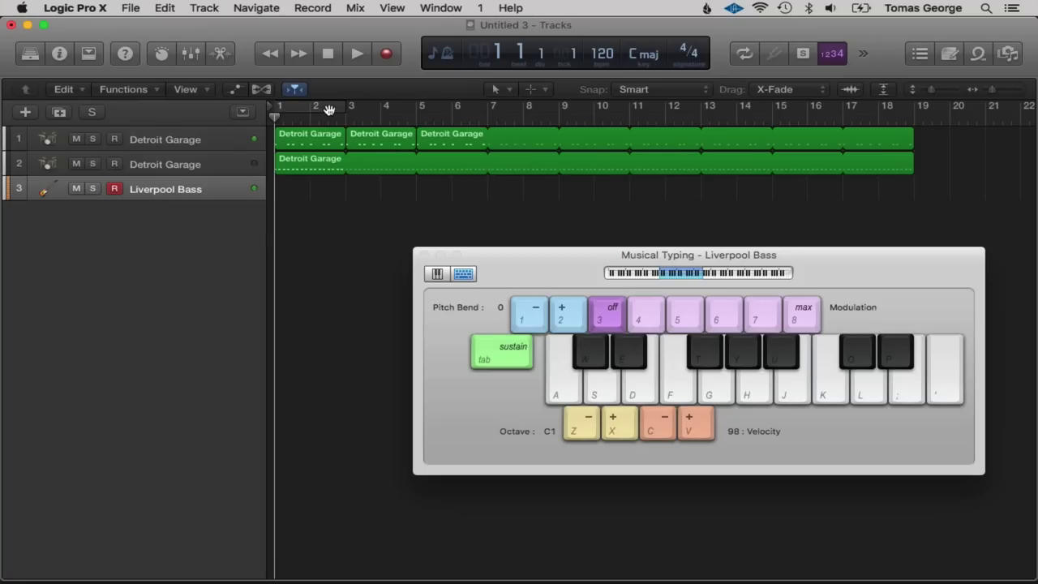
key(r)
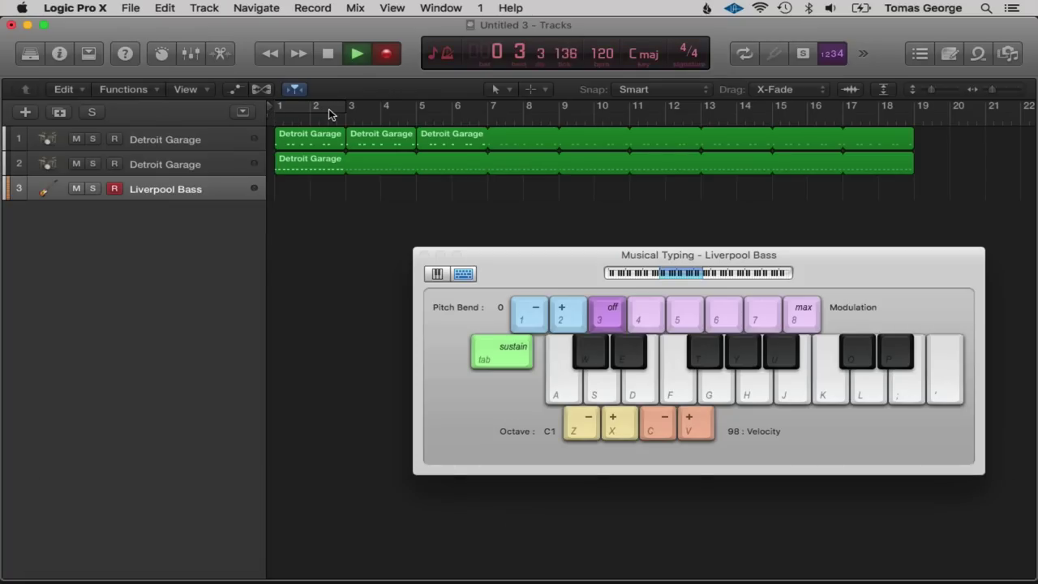
key(f)
key(g)
key(f)
key(f)
key(f)
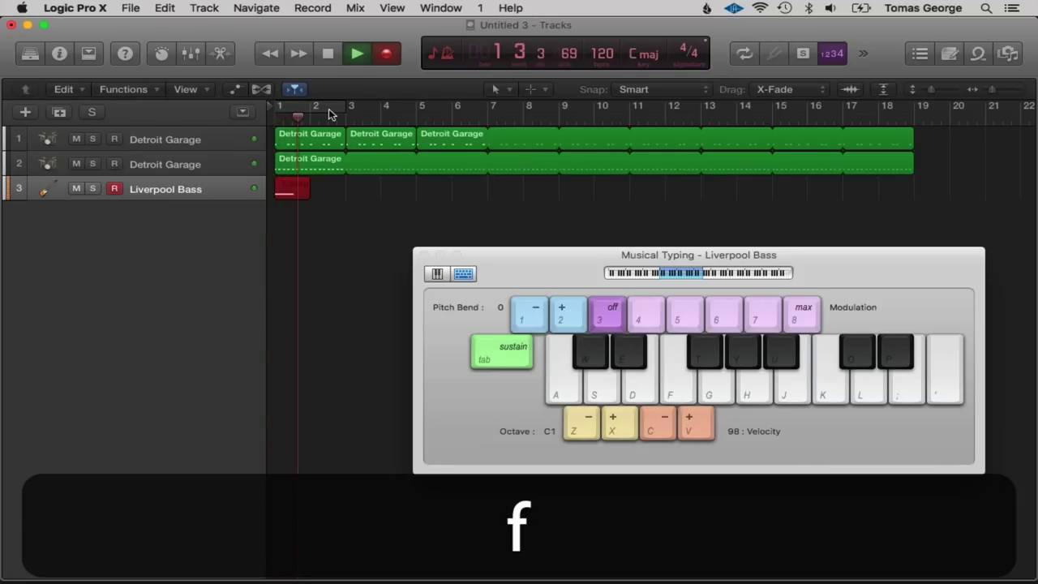
key(g)
key(h)
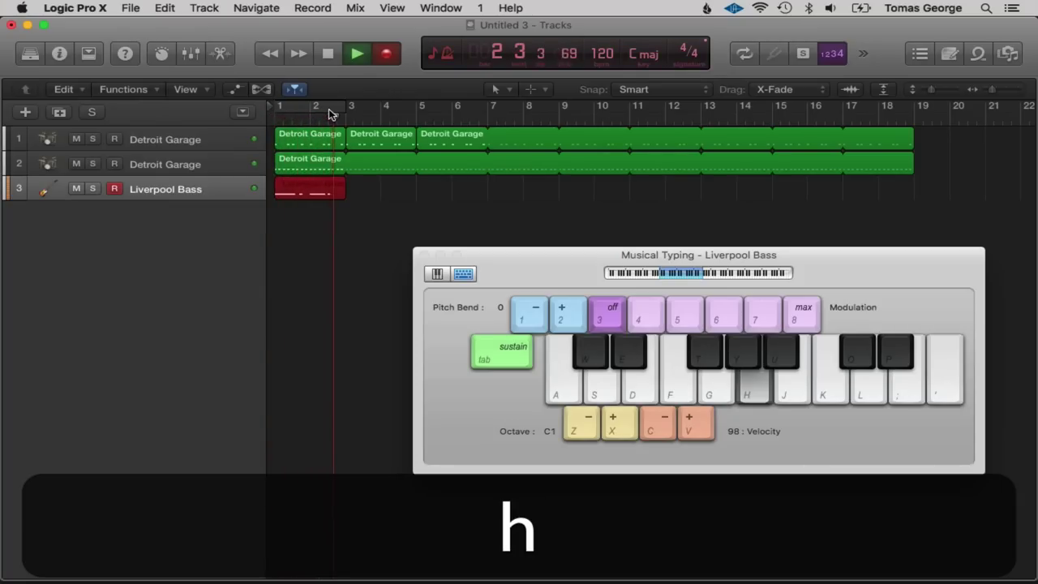
key(g)
key(space)
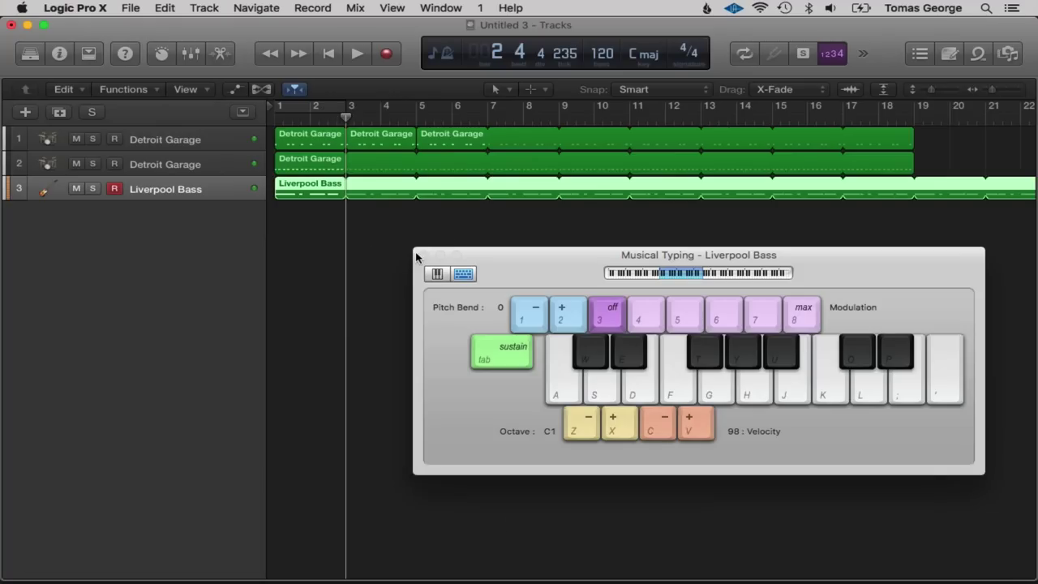
Close the Musical Typing keyboard and turn off looping for the recorded Liverpool Bass region.
click(422, 256)
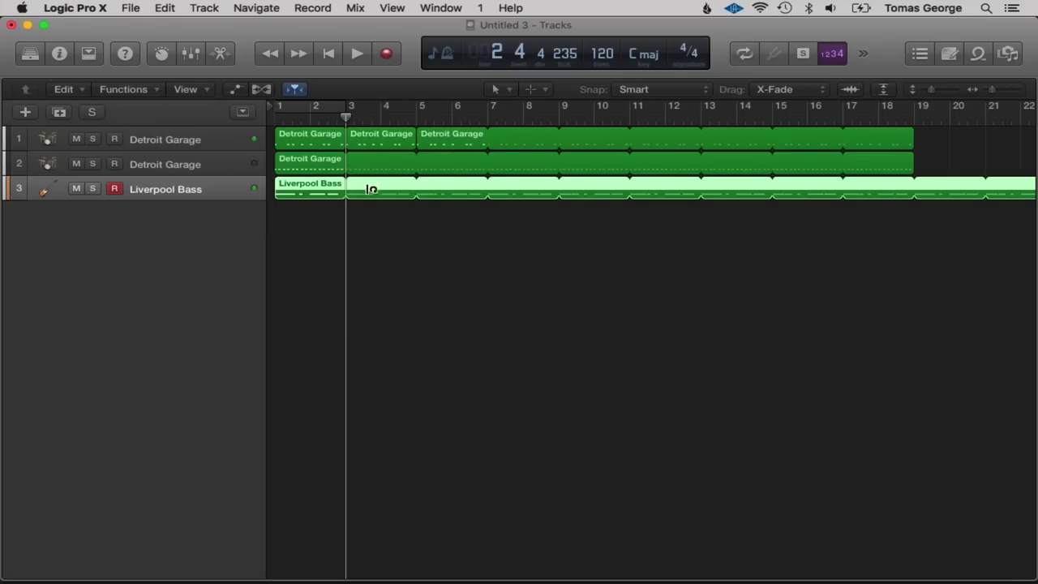
key(l)
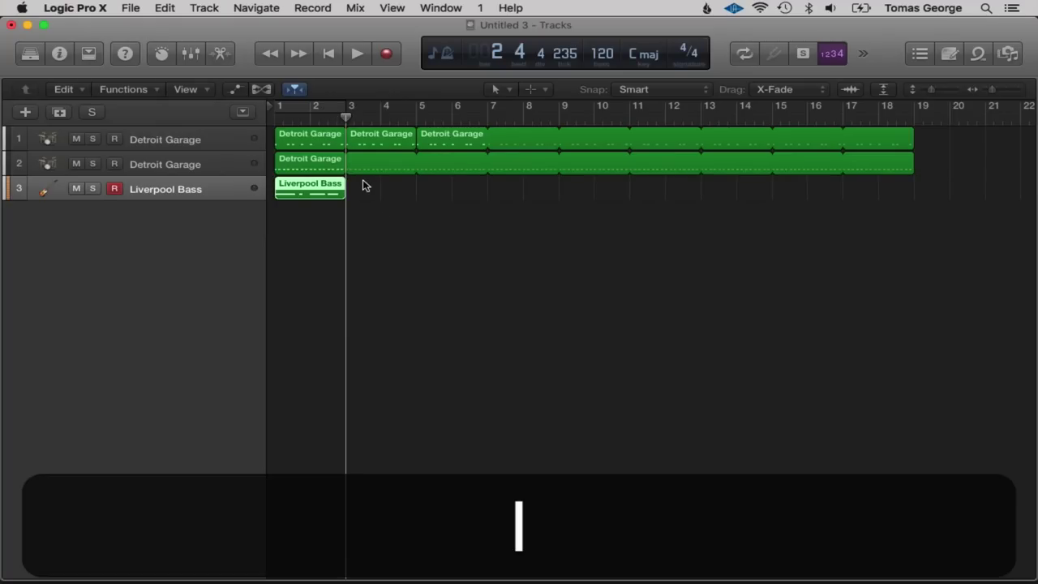
Open the Liverpool Bass region in the Piano Roll, quantize all its notes to 1/16 Note and play it back.
double_click(312, 186)
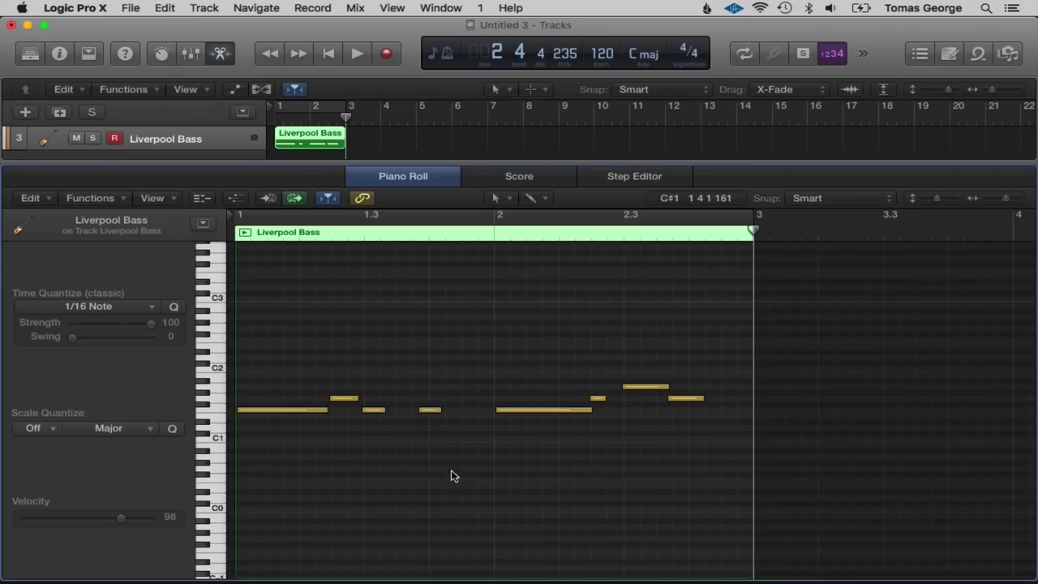
key(super+a)
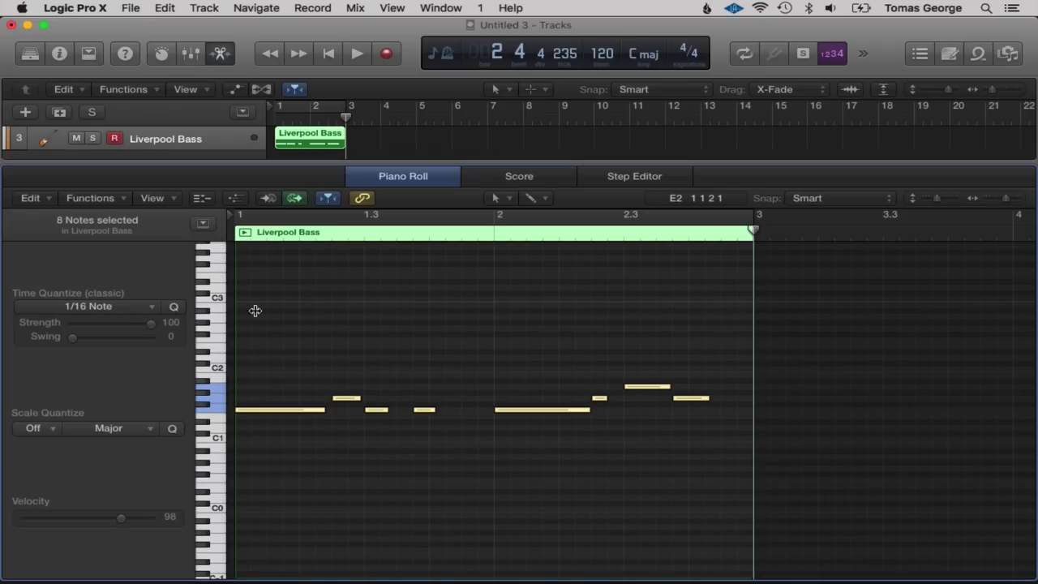
click(268, 312)
key(space)
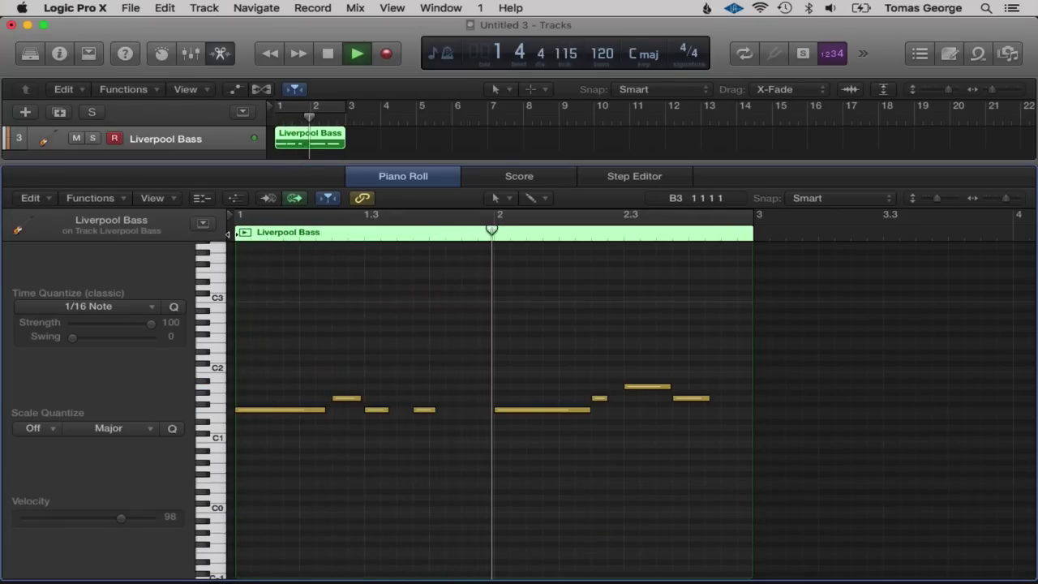
key(space)
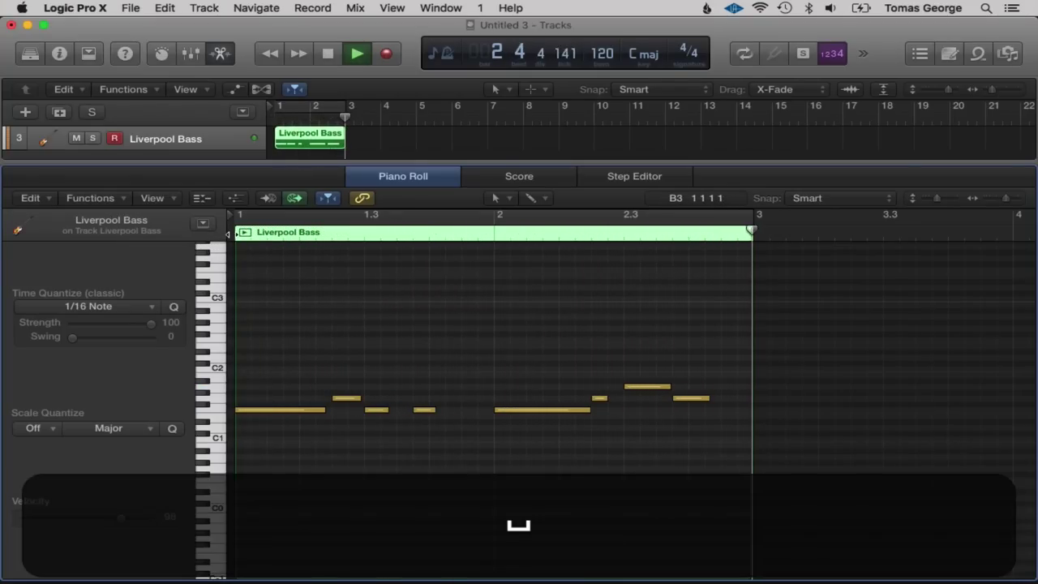
Shift the last G1 note and bar 1's last F1 note one sixteenth later, add an F1 between the last two F1 notes, and play back.
click(689, 399)
drag(689, 403, 707, 400)
click(427, 410)
drag(430, 411, 444, 414)
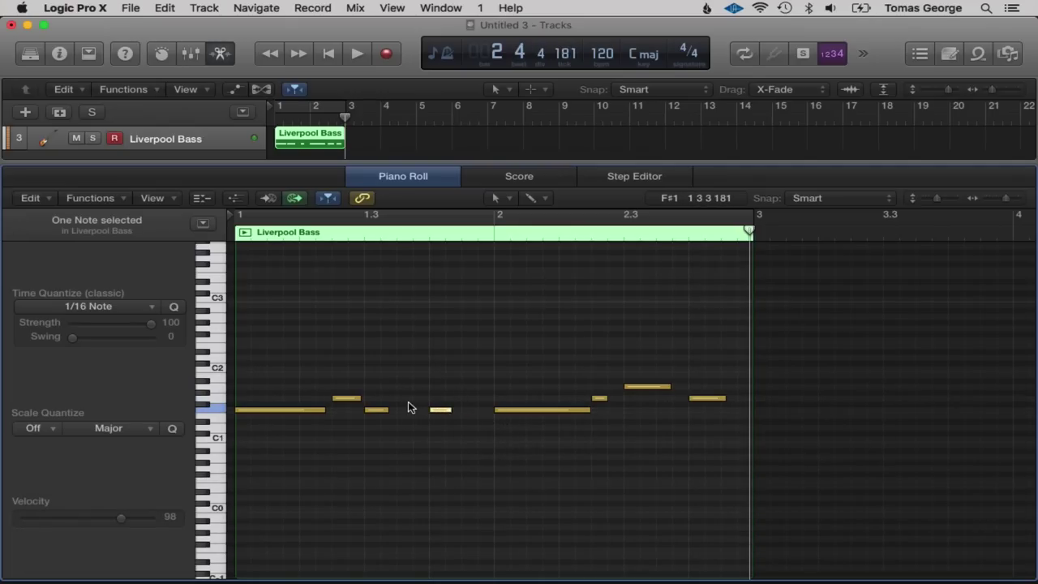
super+click(403, 409)
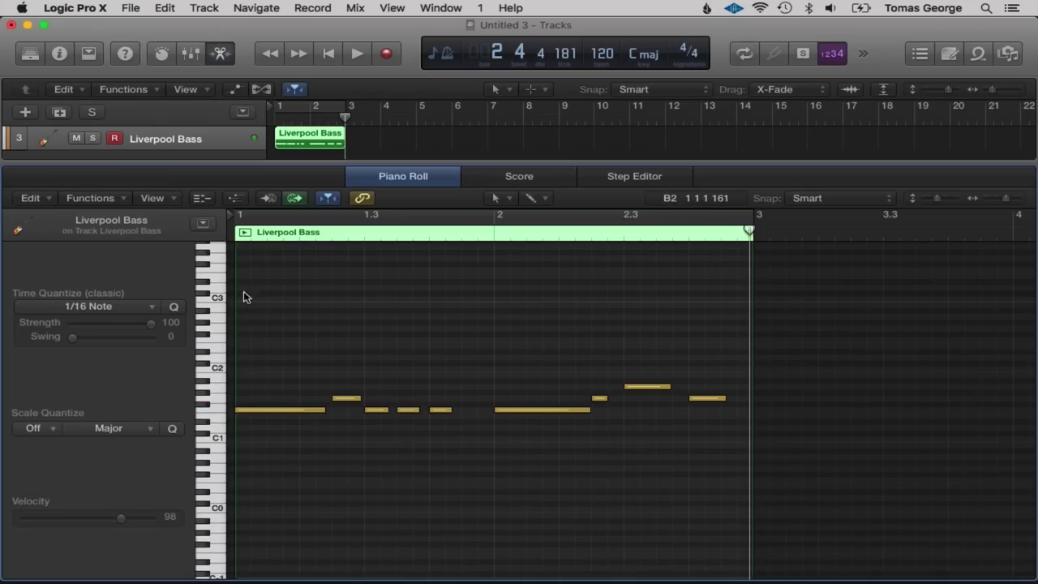
key(space)
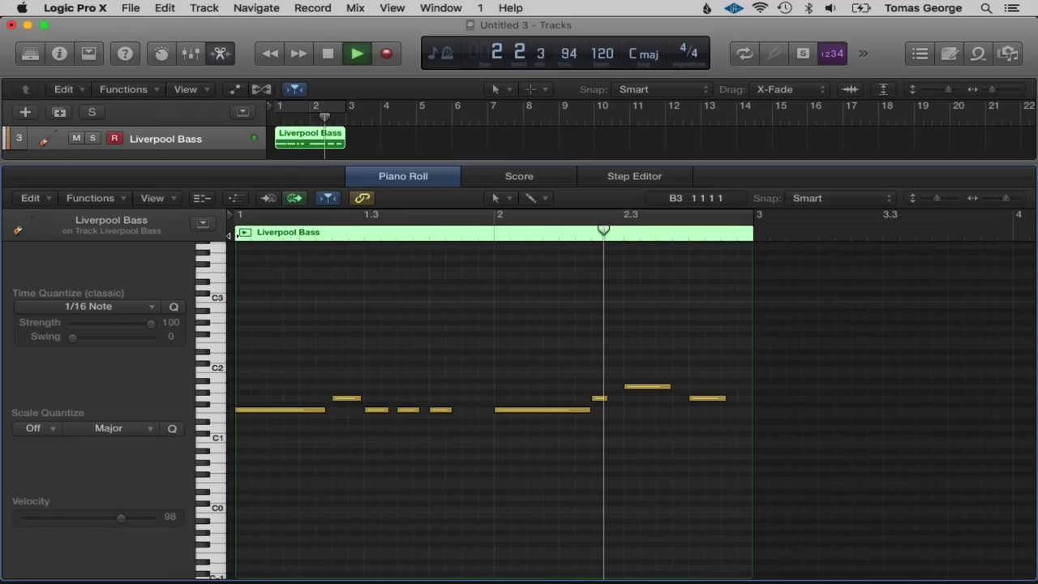
key(space)
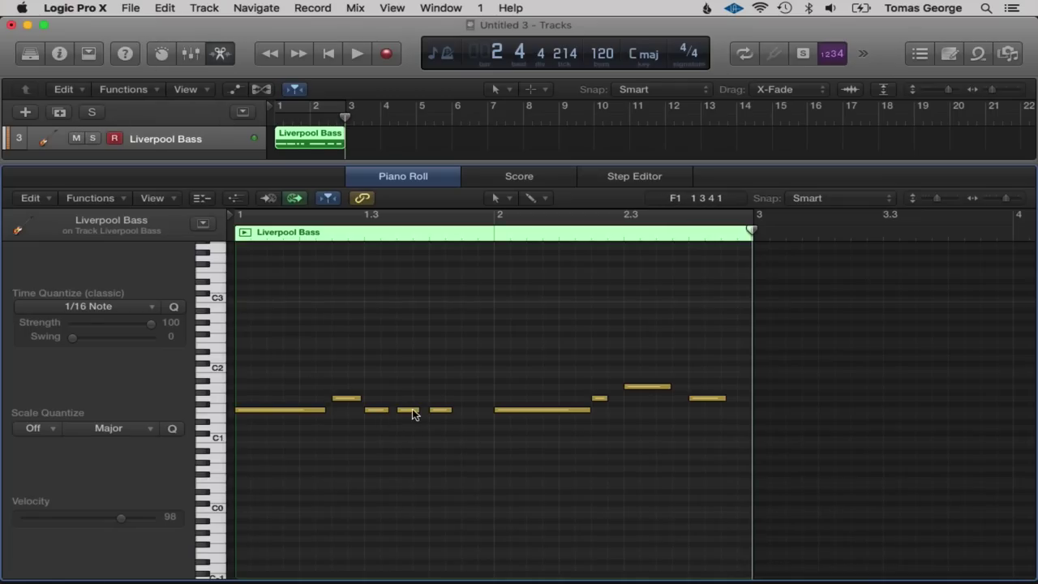
Delete the added F1 note, move bar 1's last F1 note two sixteenths later, and play the region from the start.
click(411, 410)
key(BackSpace)
drag(440, 411, 475, 412)
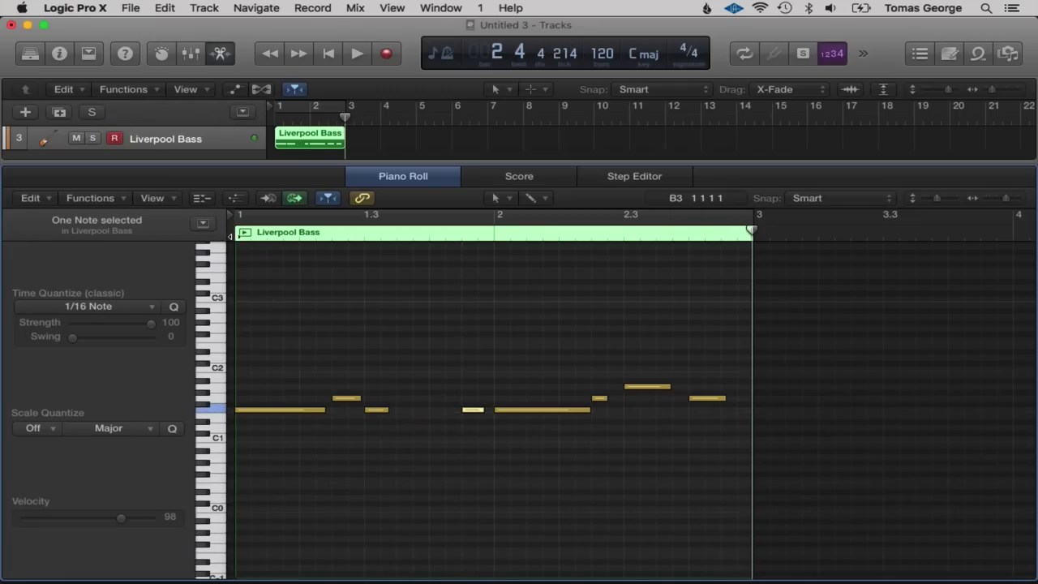
key(Return)
key(space)
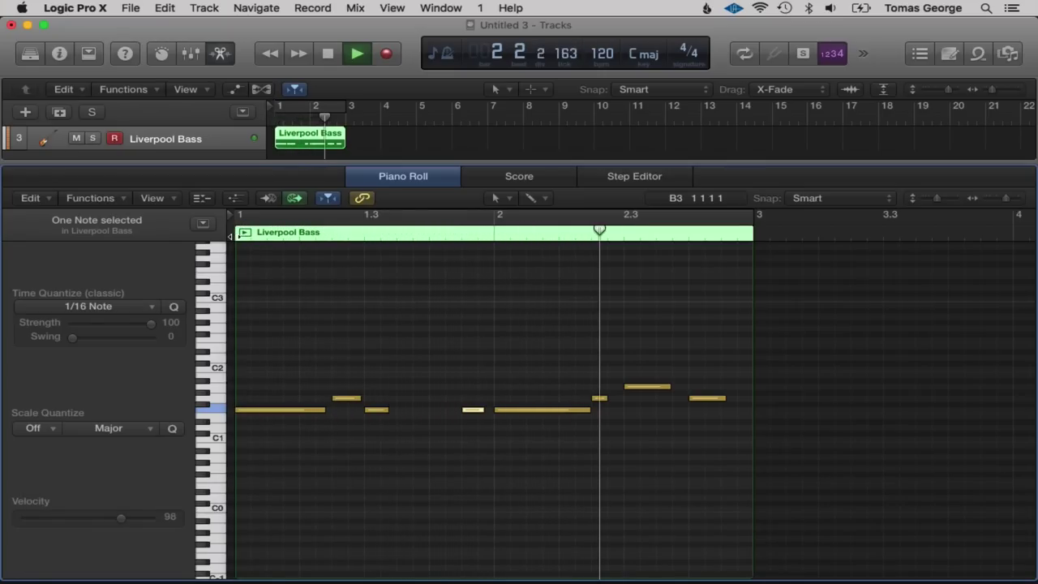
key(space)
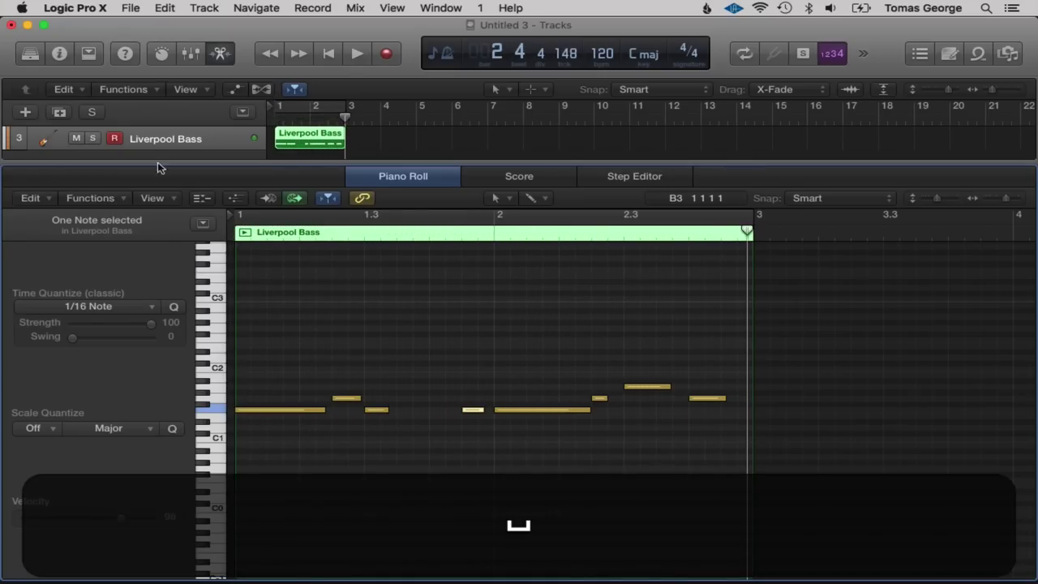
Close the Piano Roll and loop the Liverpool Bass region out to bar 19, level with the drum loops.
click(219, 54)
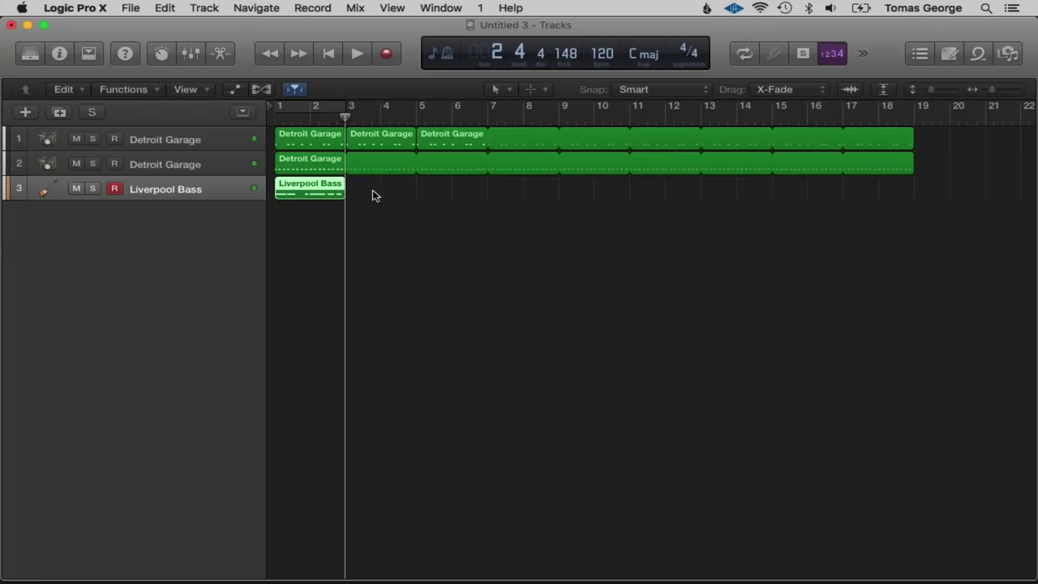
drag(349, 183, 918, 195)
click(841, 251)
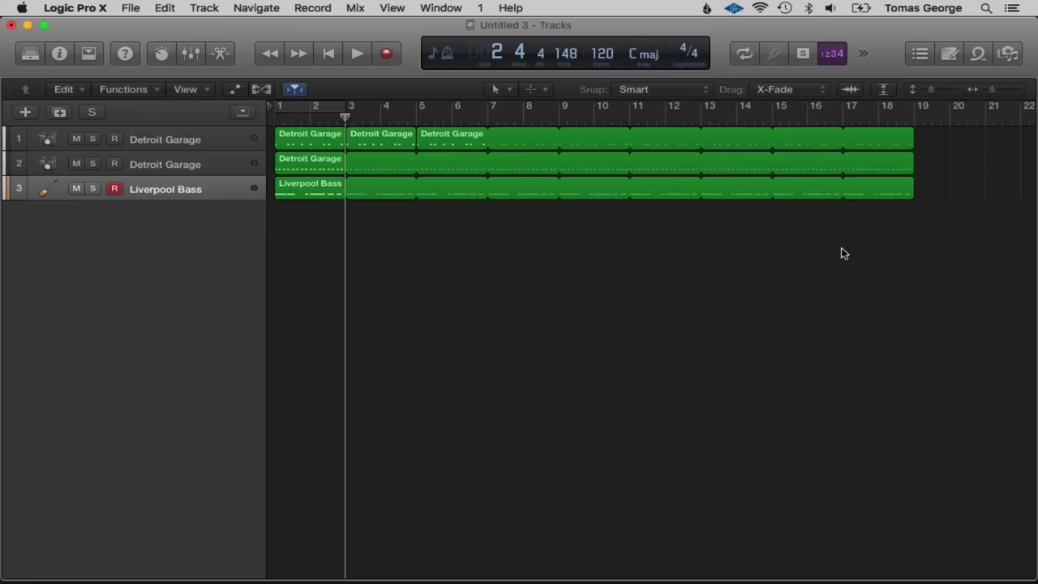
Add one software instrument track with the default Classic Electric Piano patch and hide the Library.
click(32, 113)
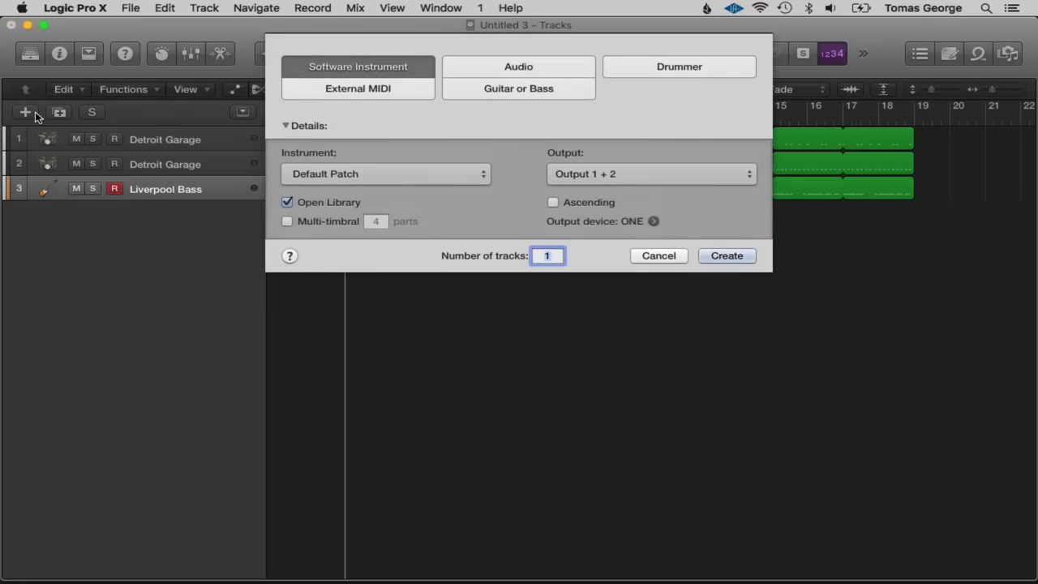
click(734, 256)
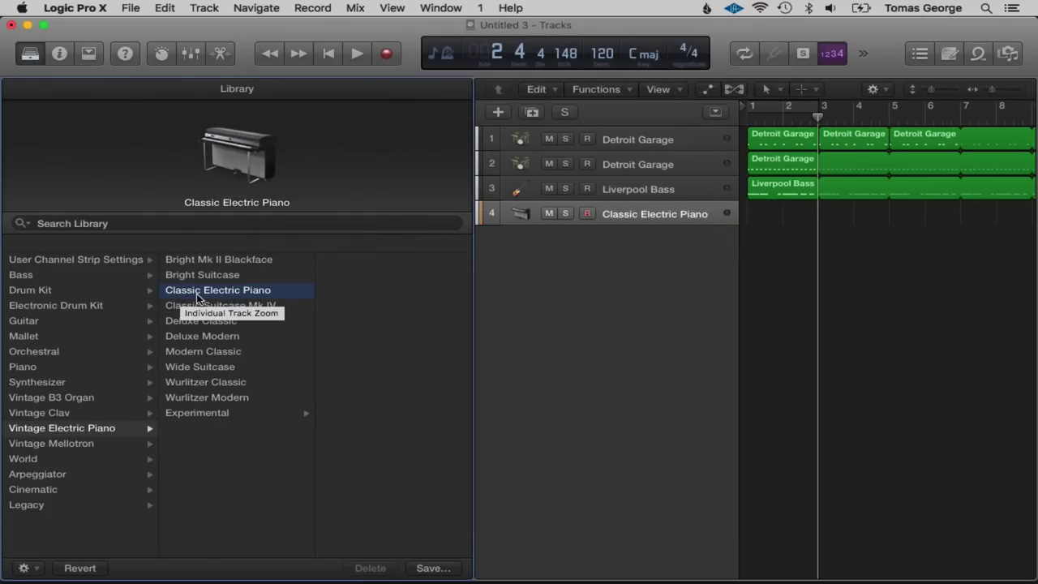
click(30, 53)
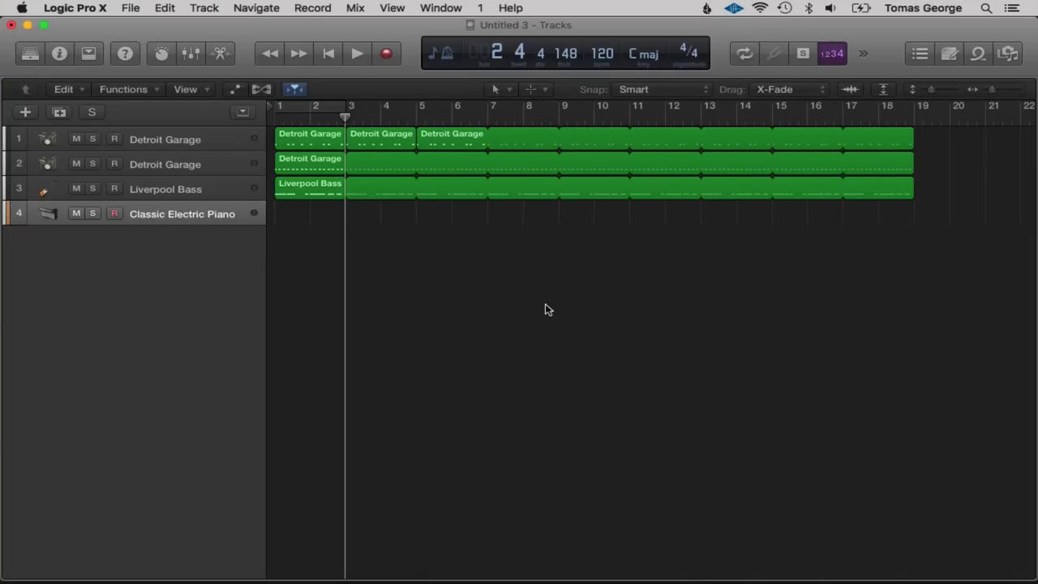
Show the Musical Typing keyboard for the Classic Electric Piano track and try a C-E-G chord in octave C1.
key(super+k)
key(a)
key(d)
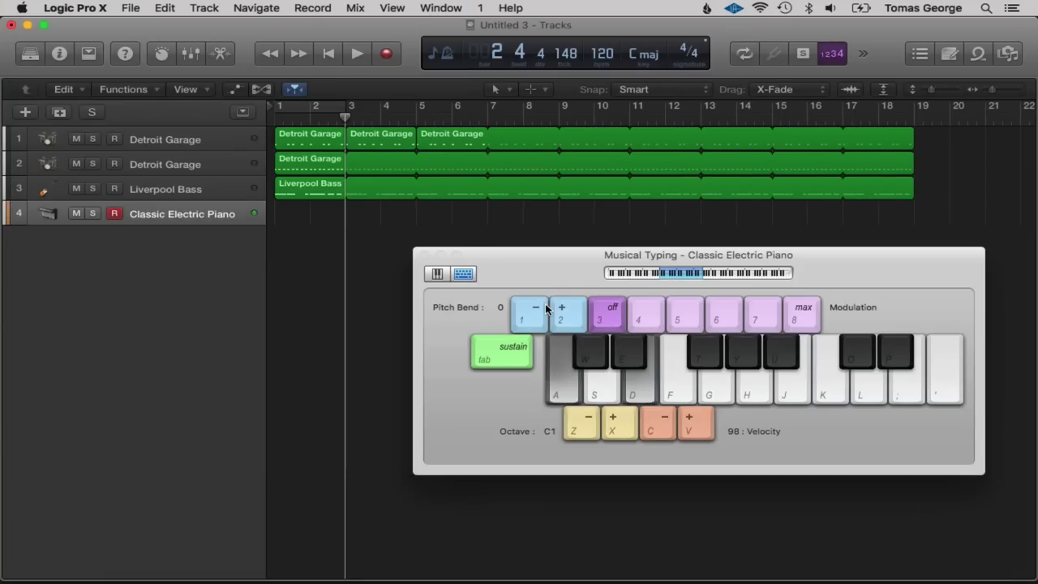
key(g)
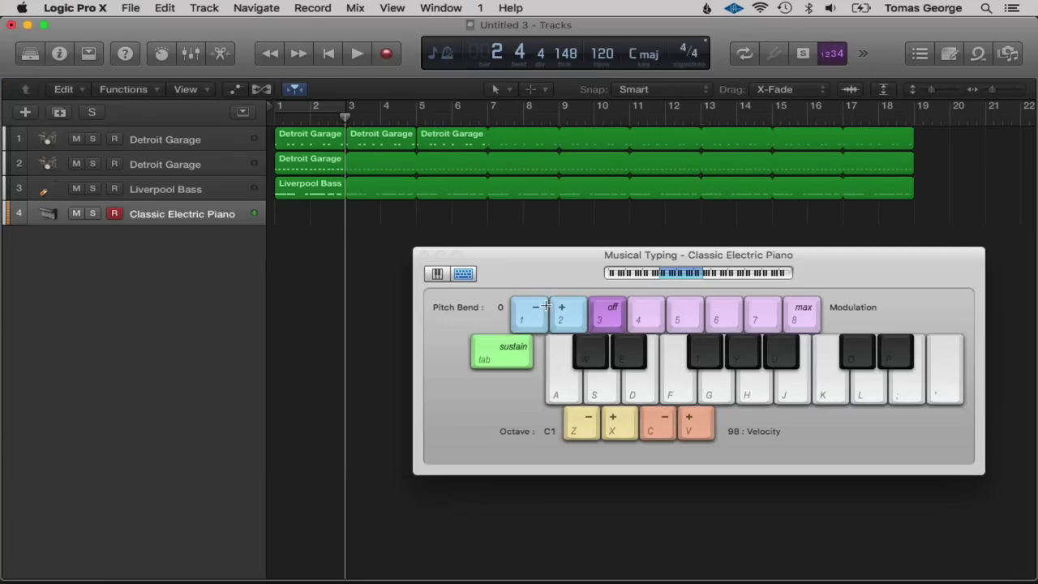
Raise the Musical Typing octave to C2, audition chords using the notes C to A, and close the keyboard.
key(x)
key(a)
key(d)
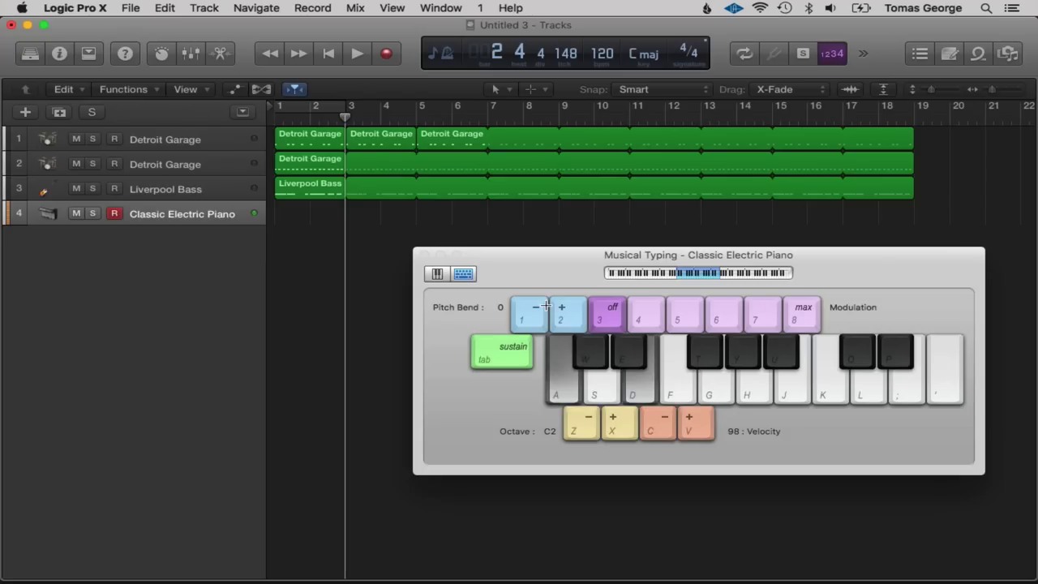
key(g)
key(f)
key(h)
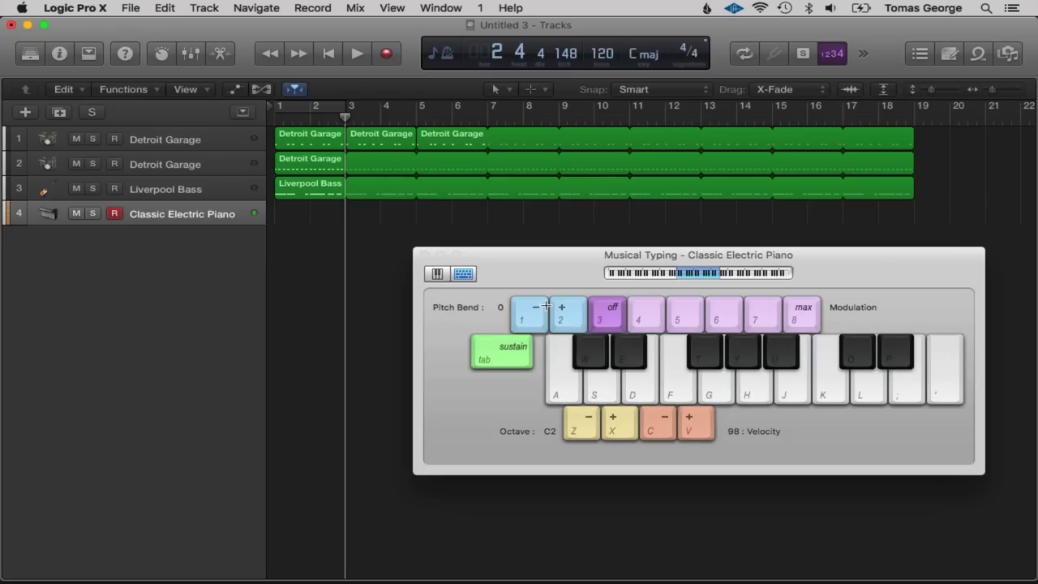
key(d)
key(g)
key(f)
key(h)
key(d)
key(g)
key(s)
key(f)
key(d)
key(g)
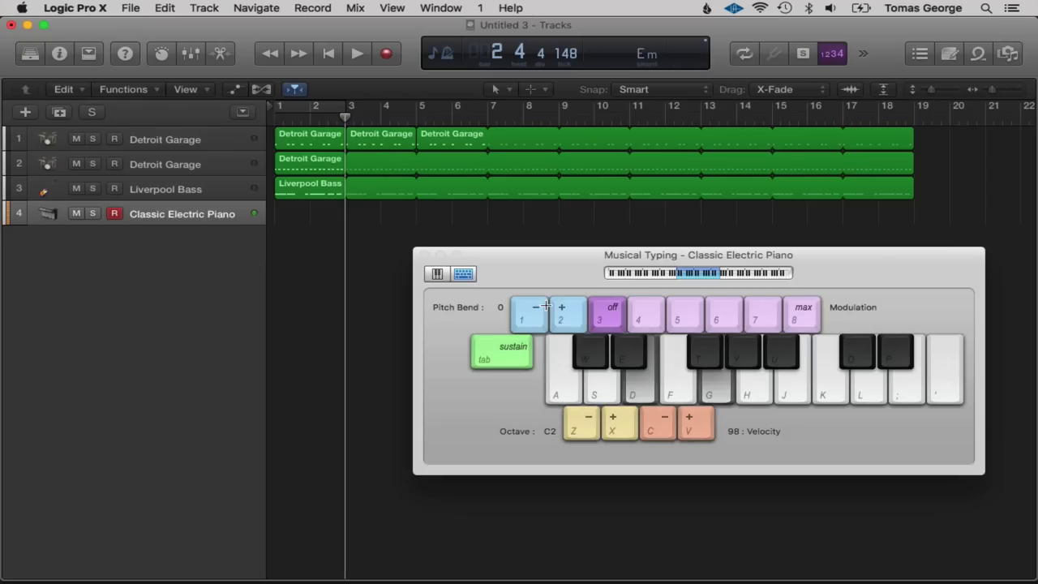
key(s)
key(f)
key(a)
key(d)
key(a)
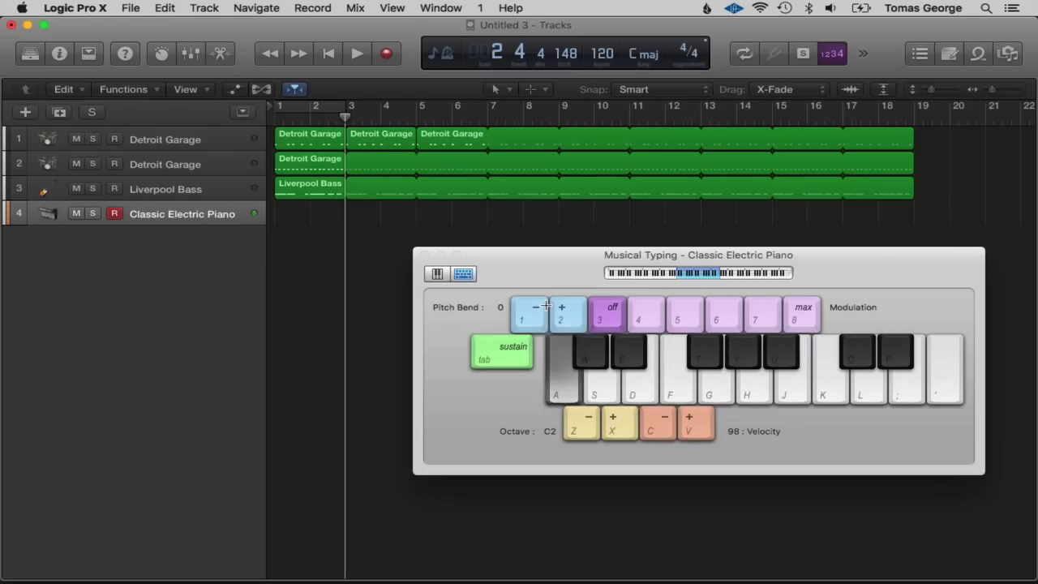
key(d)
key(g)
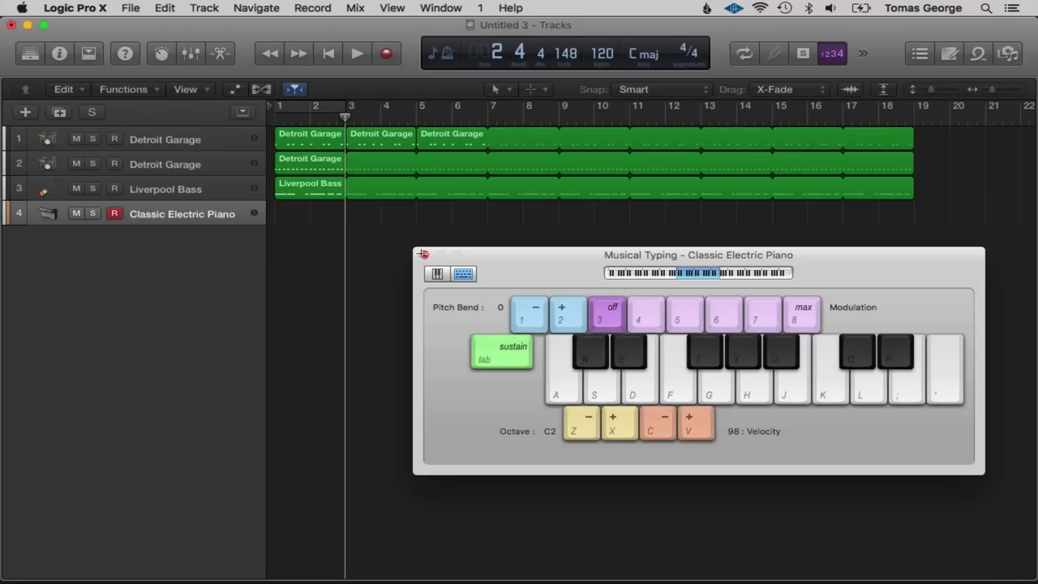
click(423, 255)
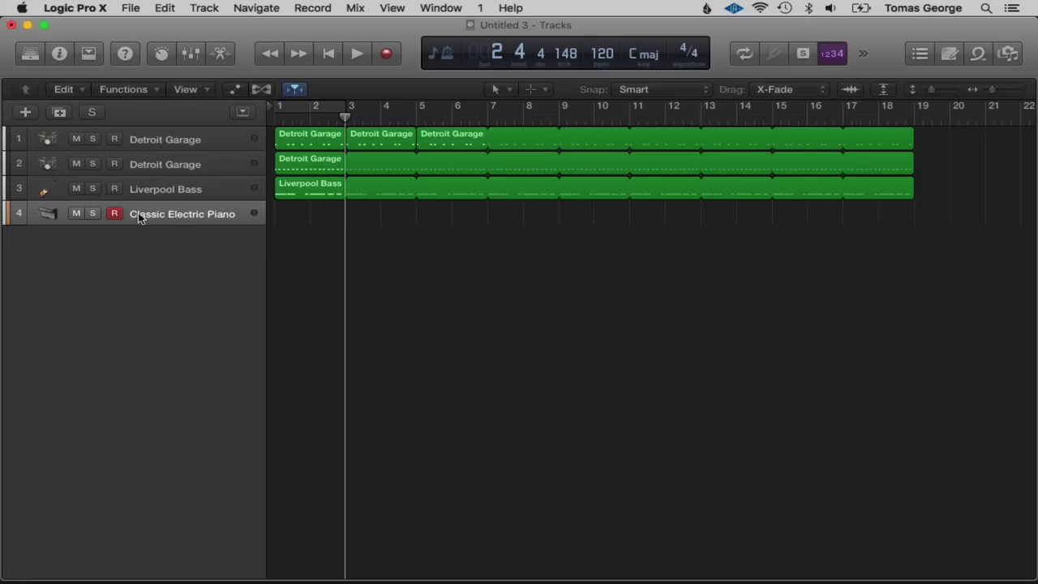
Delete the Classic Electric Piano track and both Detroit Garage tracks with their regions, keeping only Liverpool Bass.
key(BackSpace)
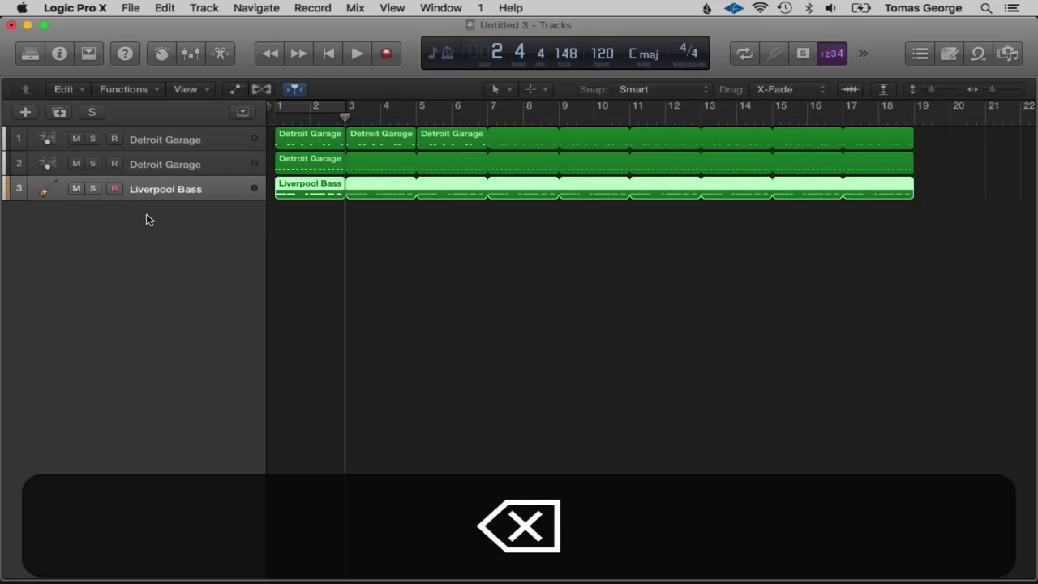
click(155, 169)
key(BackSpace)
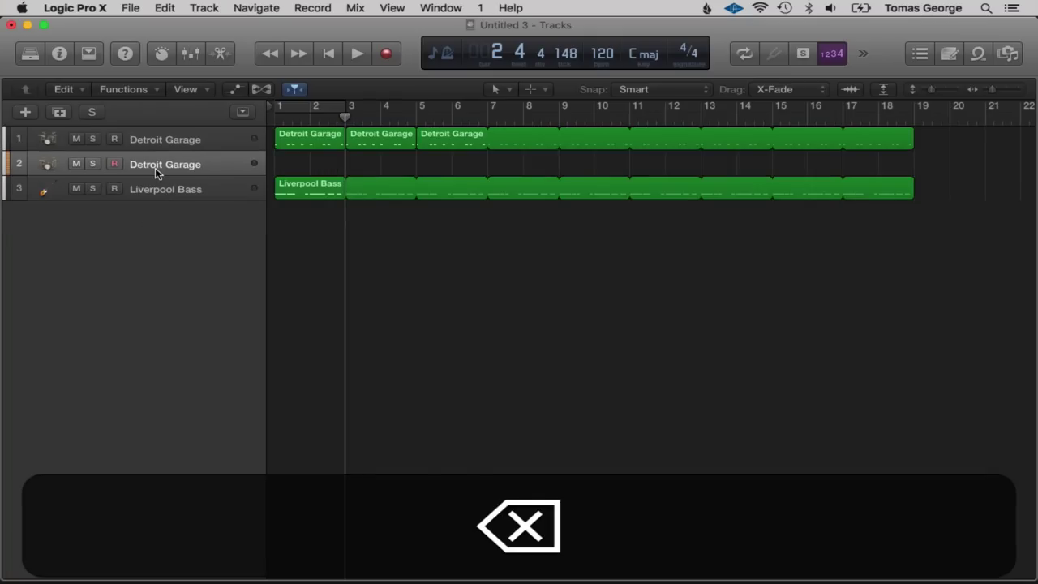
key(BackSpace)
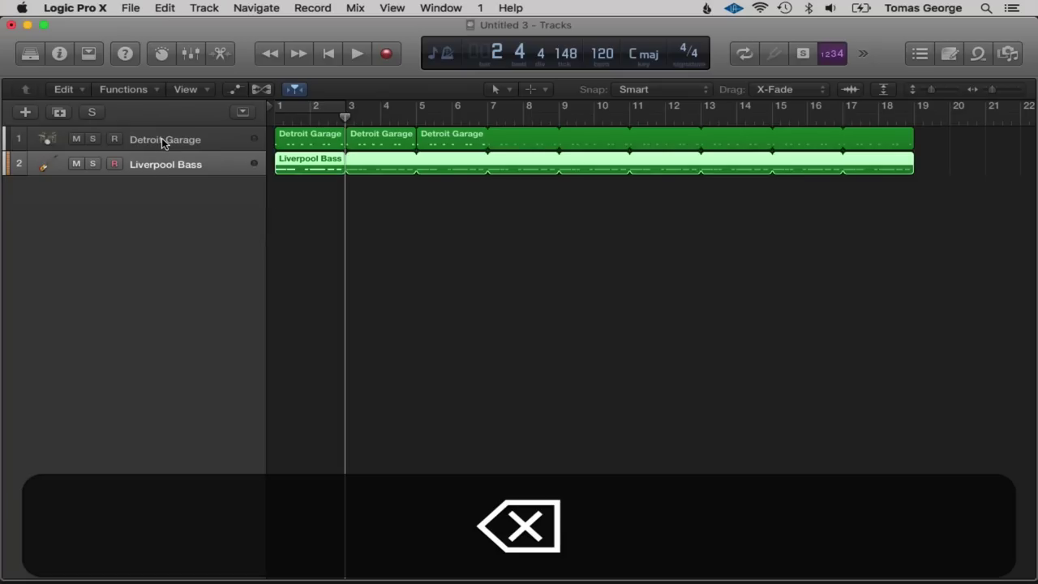
click(162, 140)
key(BackSpace)
key(BackSpace)
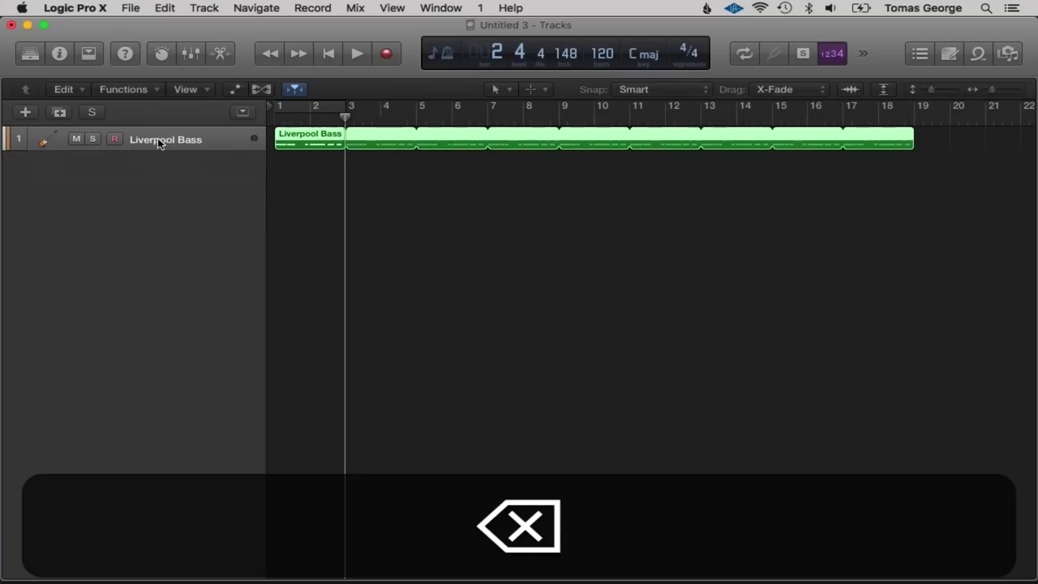
click(320, 168)
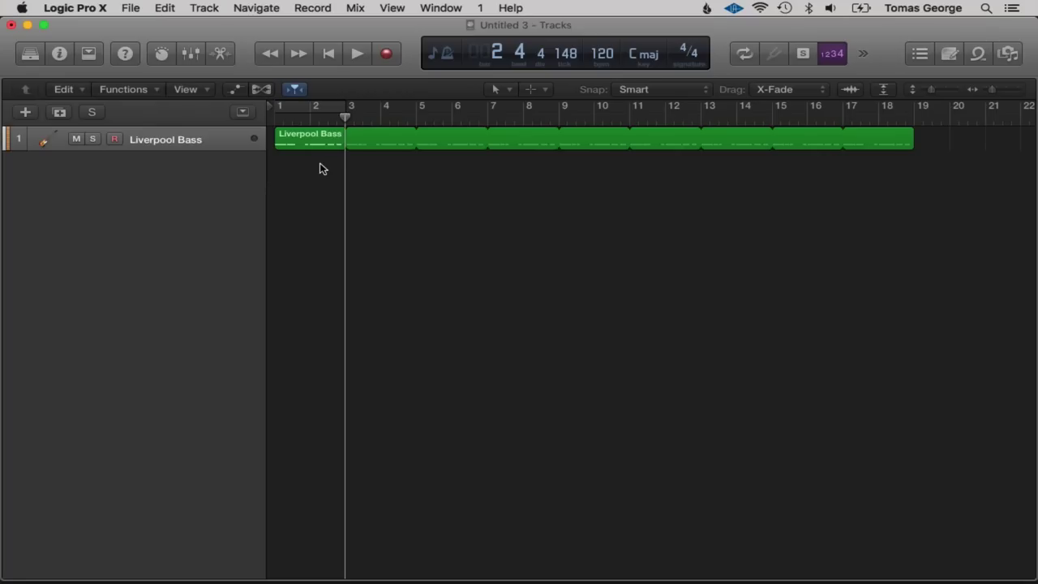
click(131, 8)
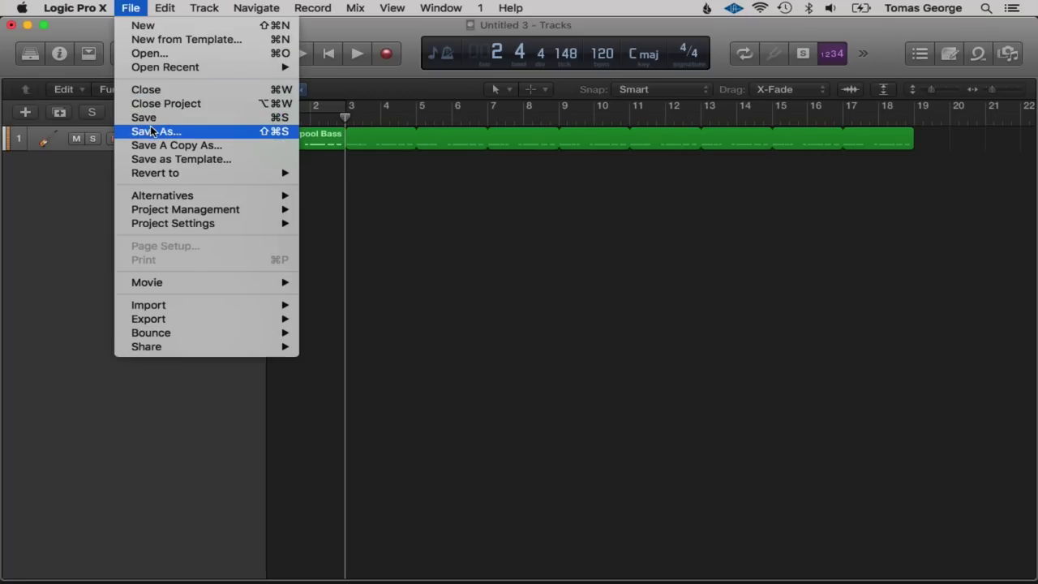
click(130, 8)
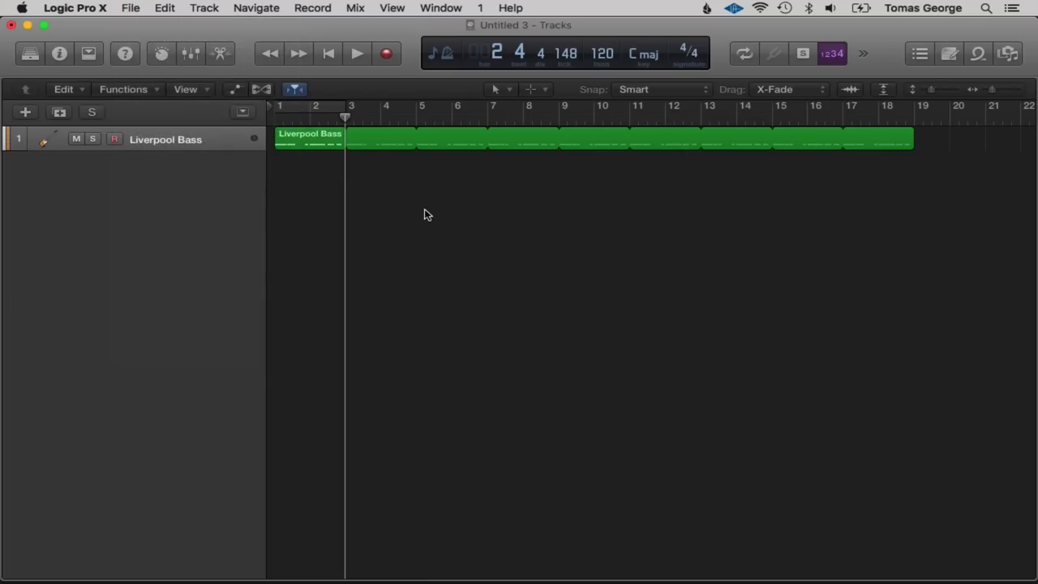
Return the playhead to bar 1 and add a Drummer track with the Rock genre and Output 1 + 2.
drag(347, 115, 273, 116)
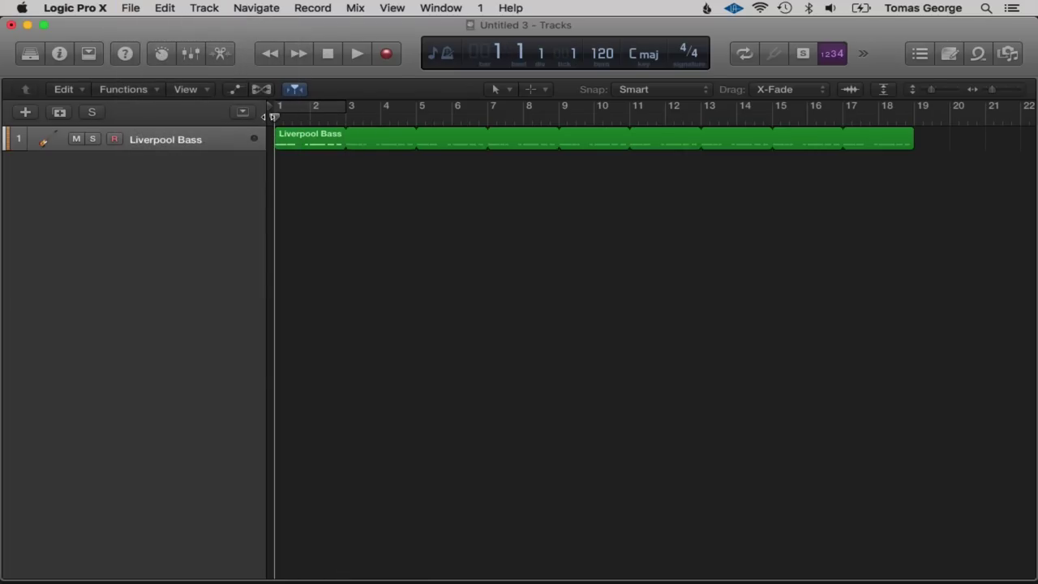
click(54, 111)
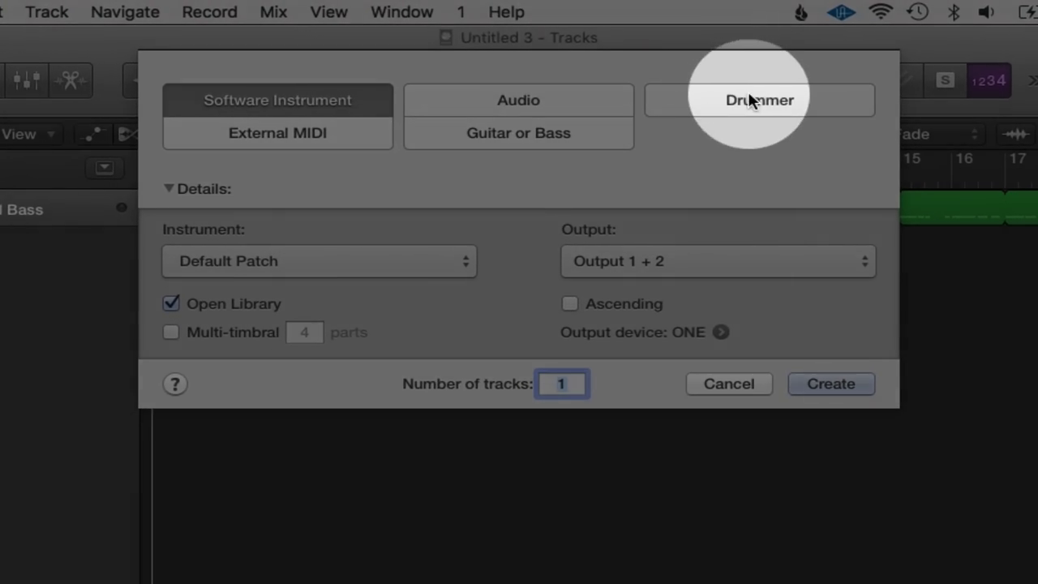
click(748, 98)
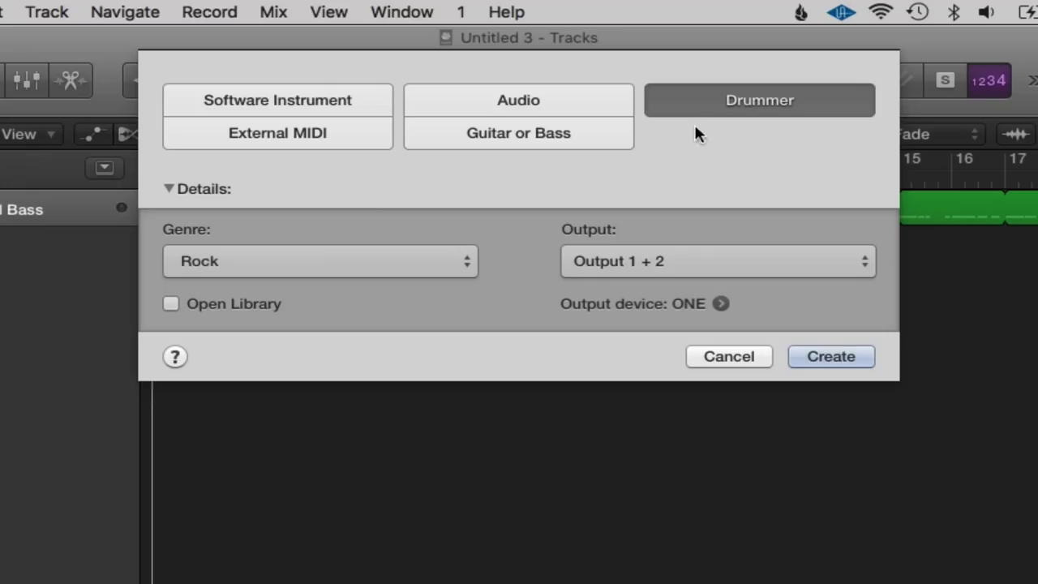
click(343, 266)
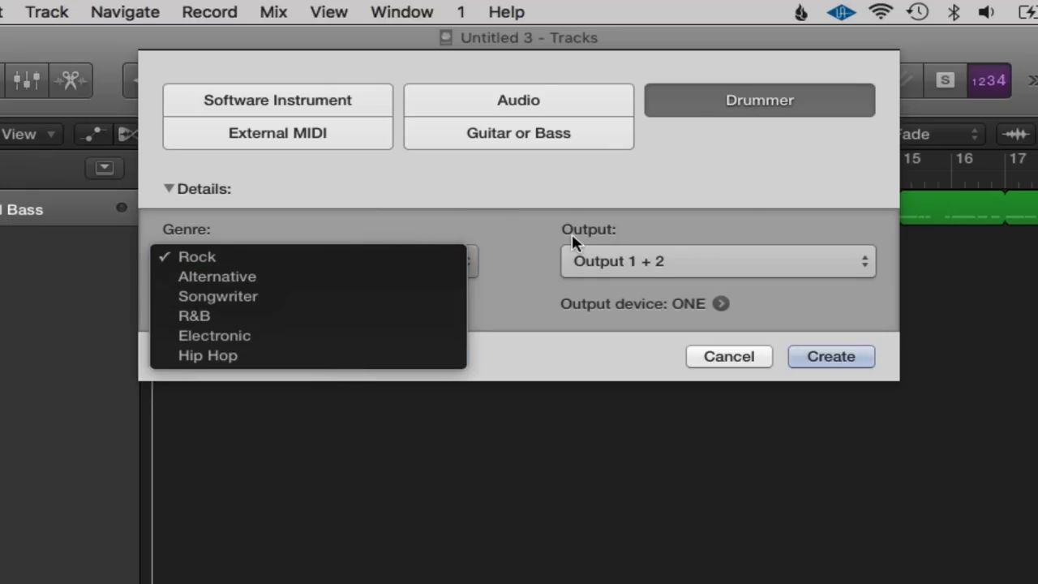
click(520, 226)
click(271, 264)
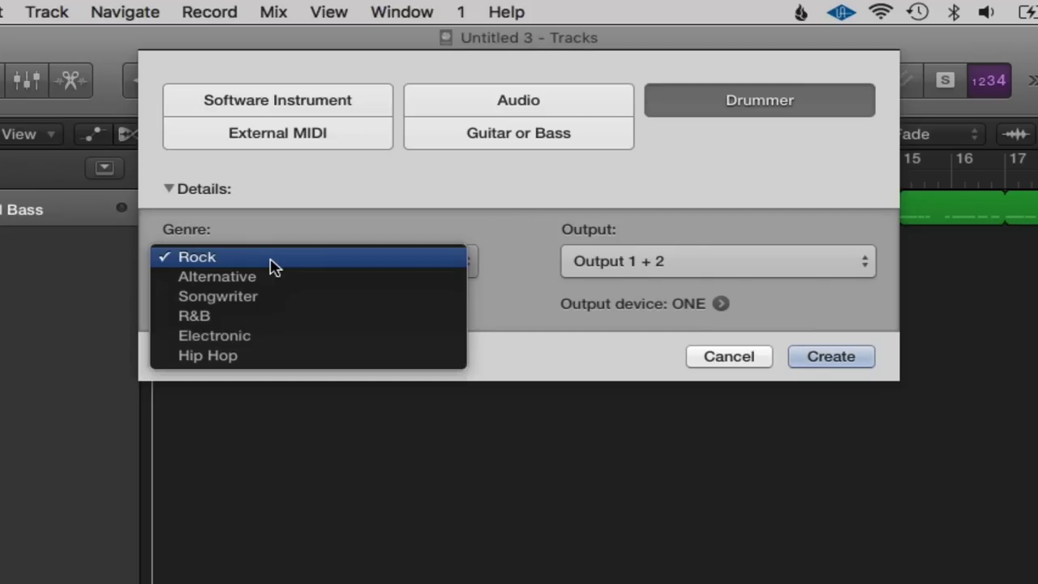
click(275, 266)
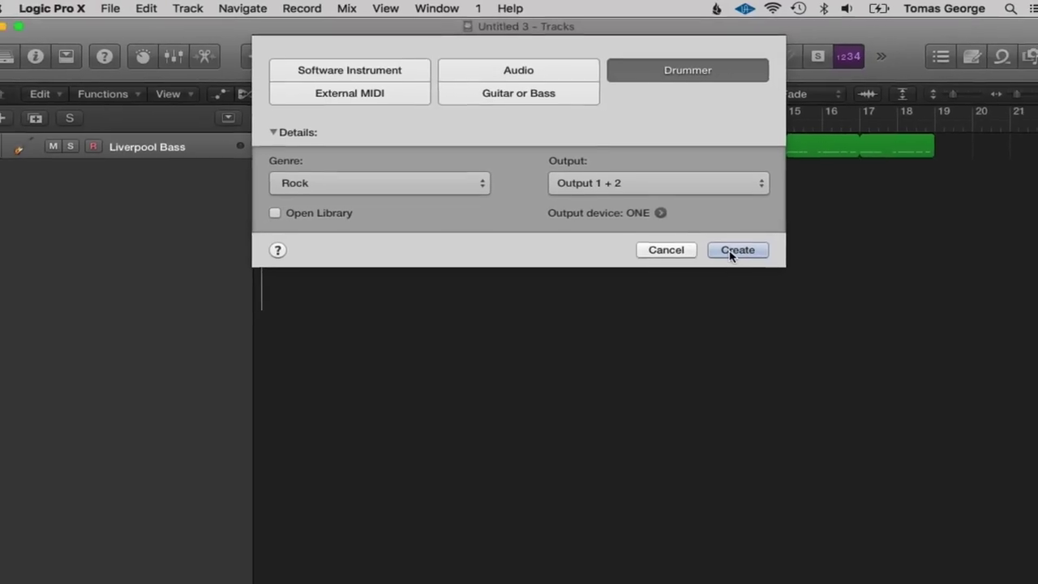
click(719, 237)
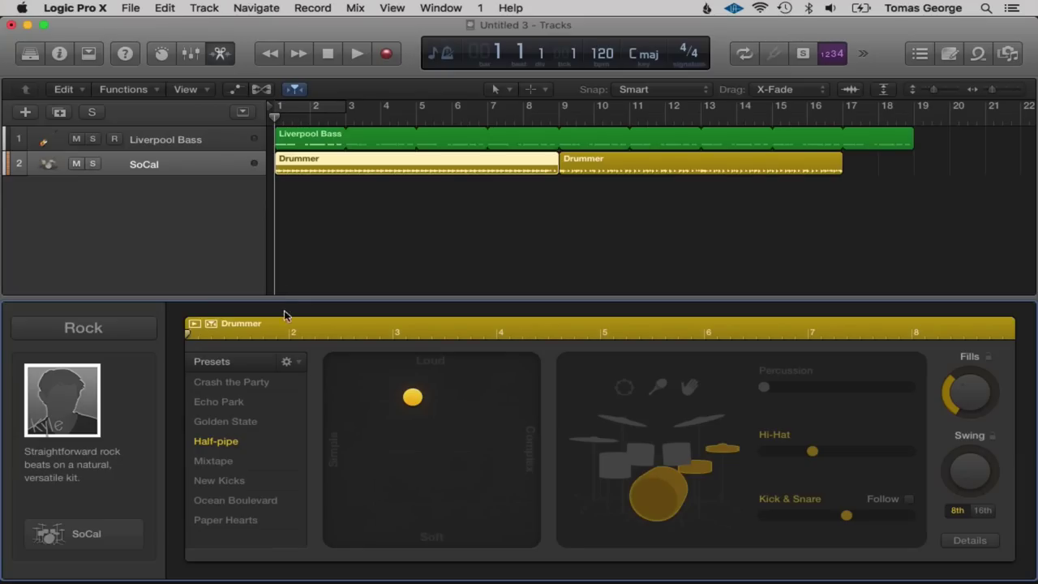
Play the bass and drums together from bar 1, selecting the first Drummer region for editing.
click(517, 202)
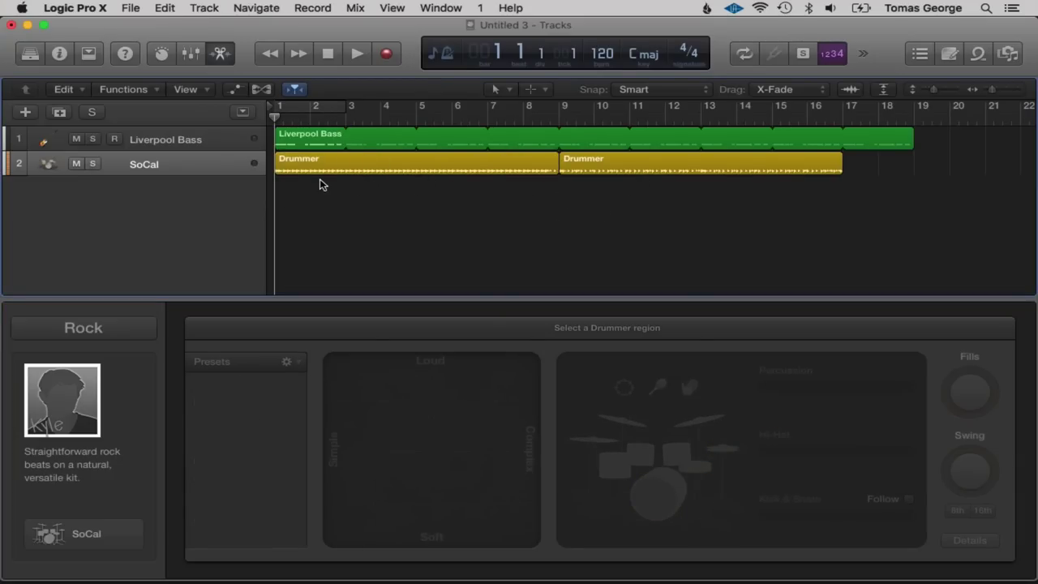
key(space)
click(349, 170)
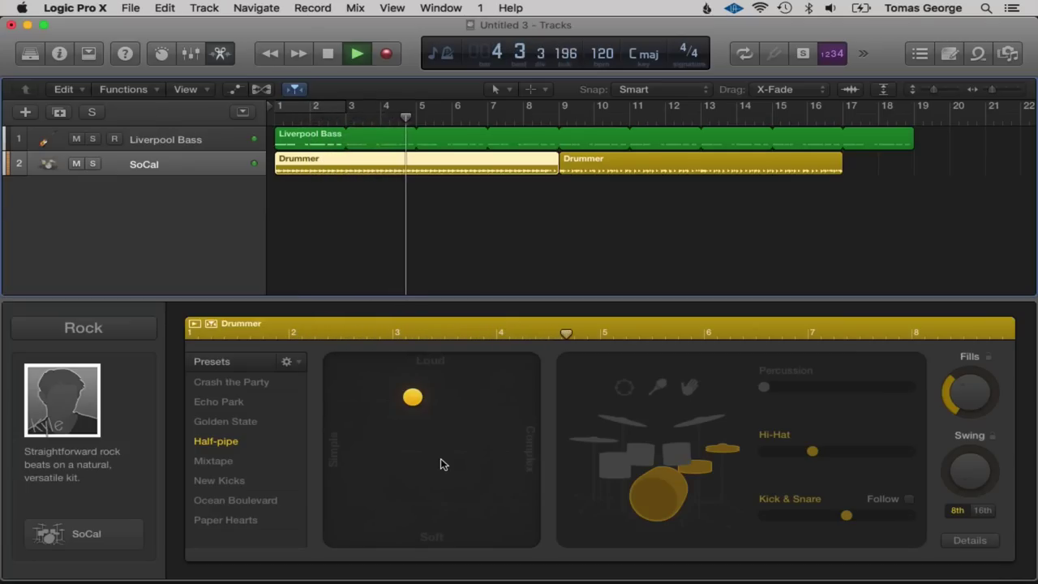
key(space)
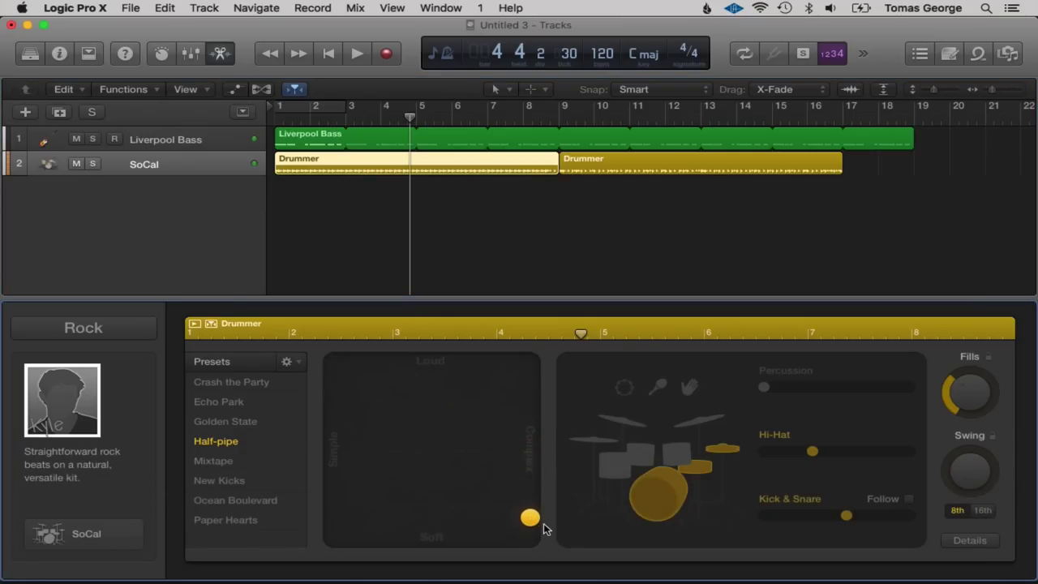
Try a softer, simpler feel for the first Drummer region on the XY pad and play it back.
drag(544, 524, 566, 576)
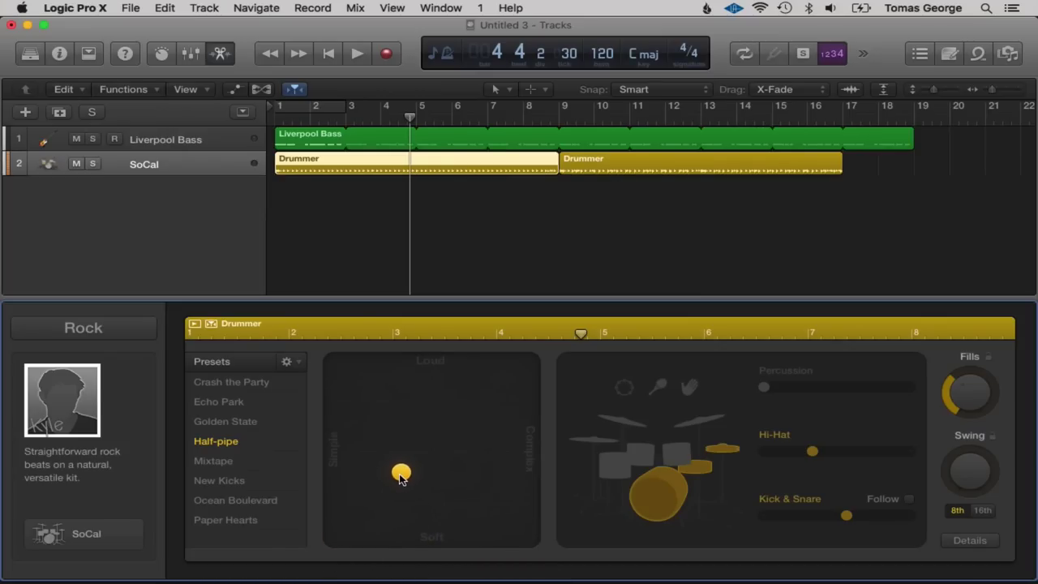
key(space)
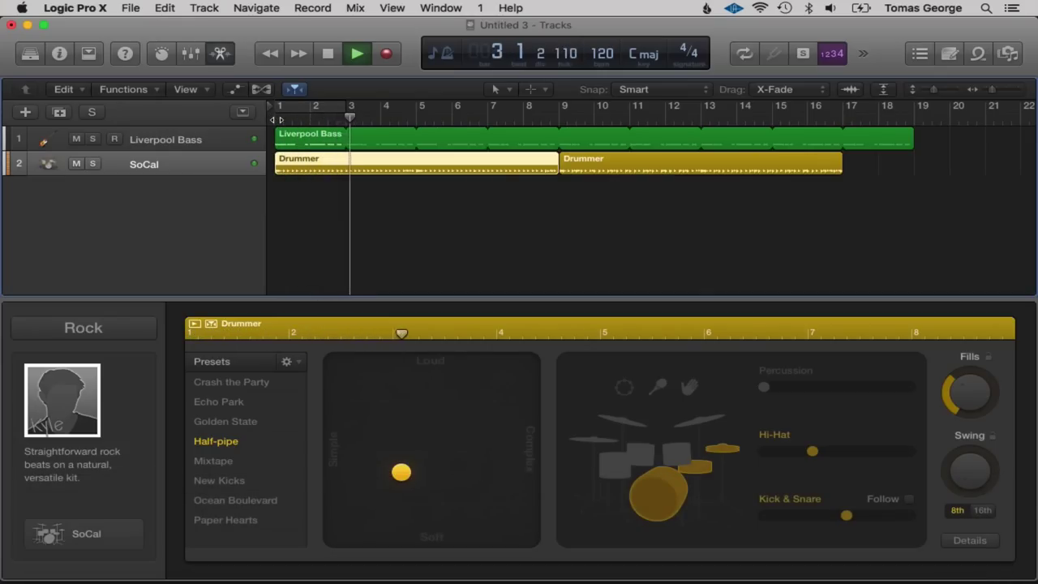
key(space)
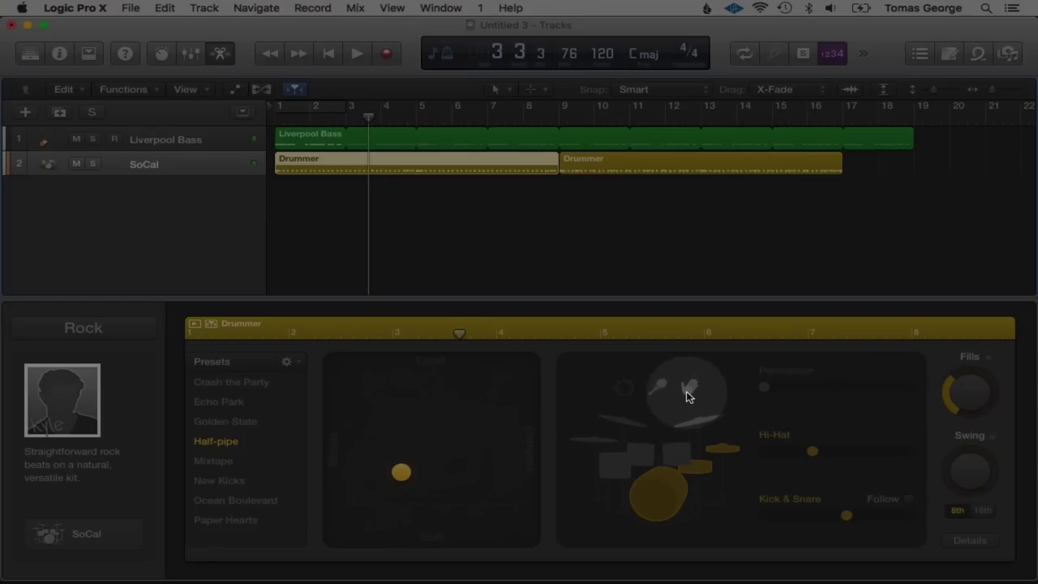
Audition handclap, shaker and tambourine percussion during playback, leaving the tambourine on at its simplest pattern.
click(686, 389)
key(space)
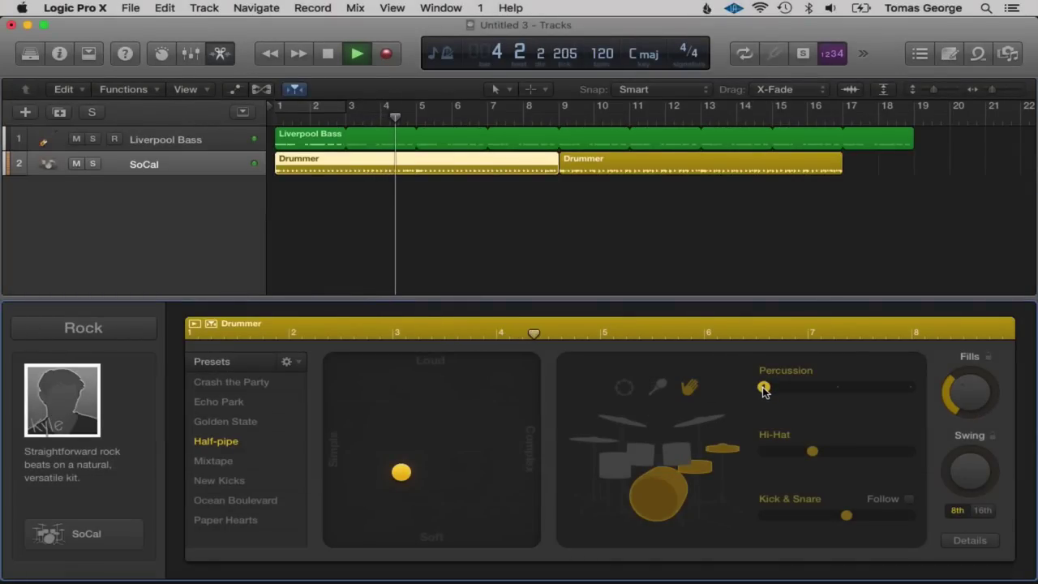
click(658, 389)
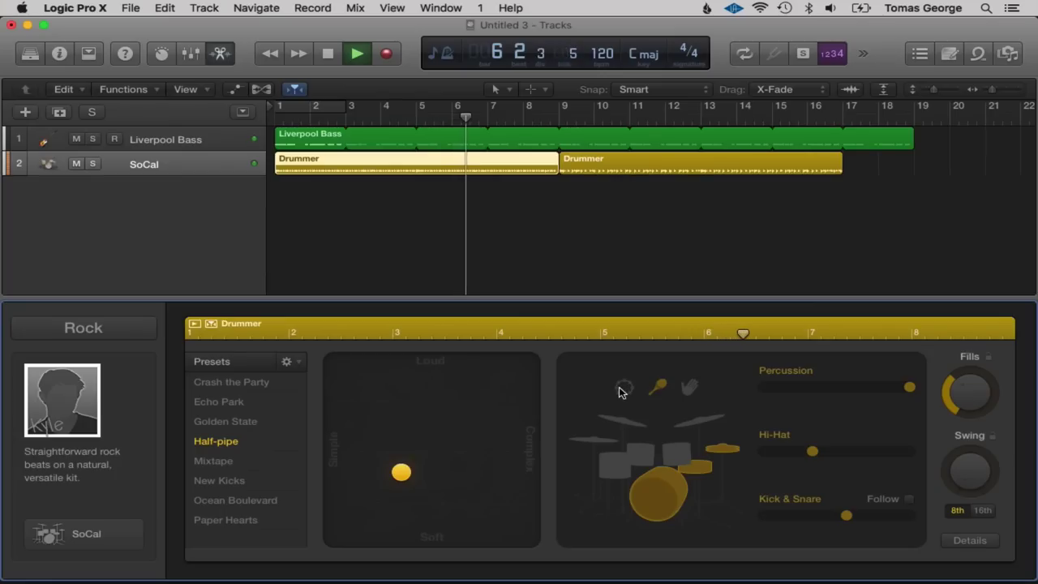
click(623, 388)
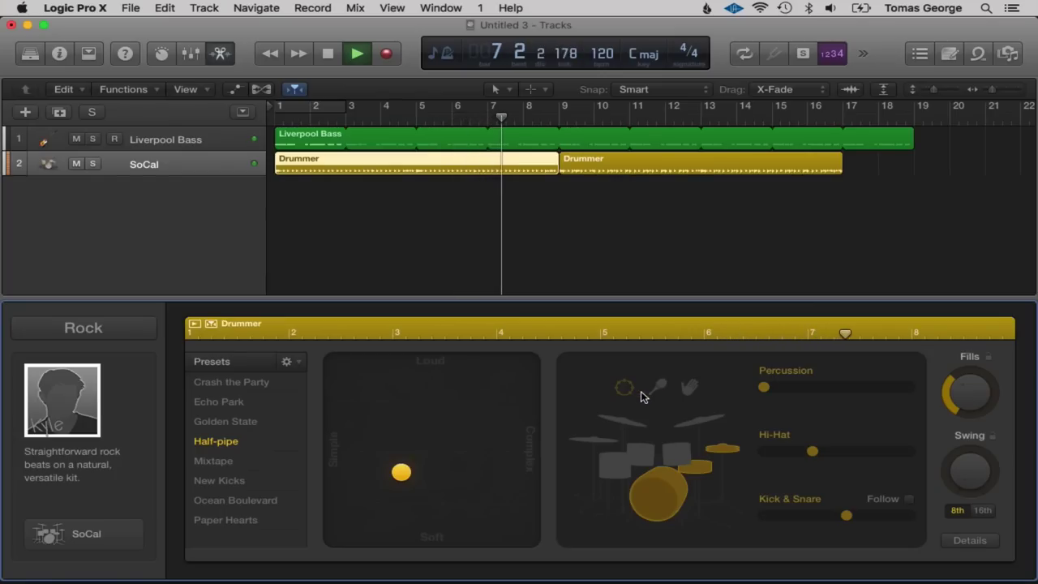
key(space)
Raise Fills to maximum and set the XY pad to the loudest, most complex setting while playing the region.
drag(965, 391, 964, 334)
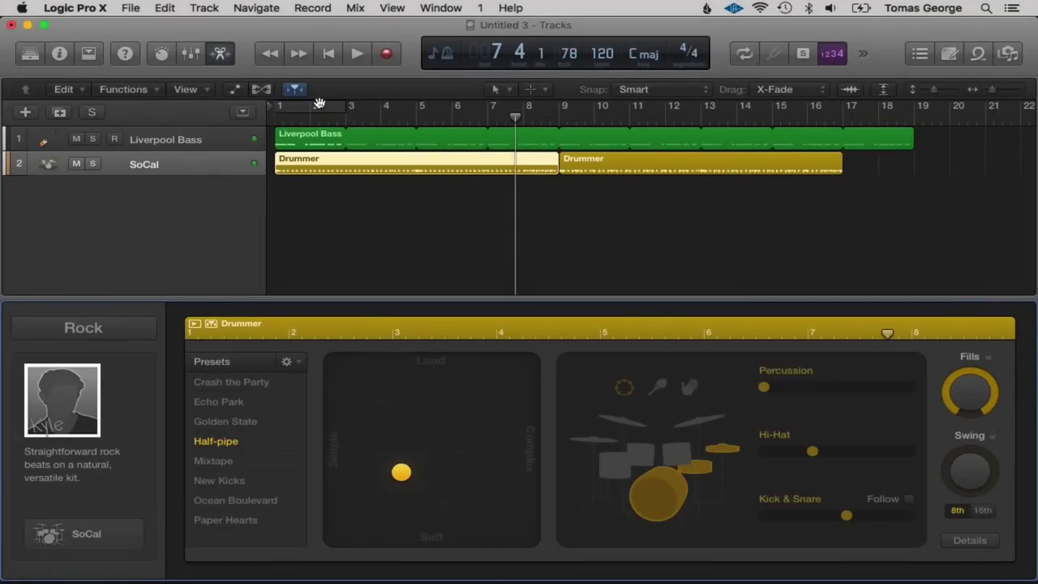
key(Return)
key(space)
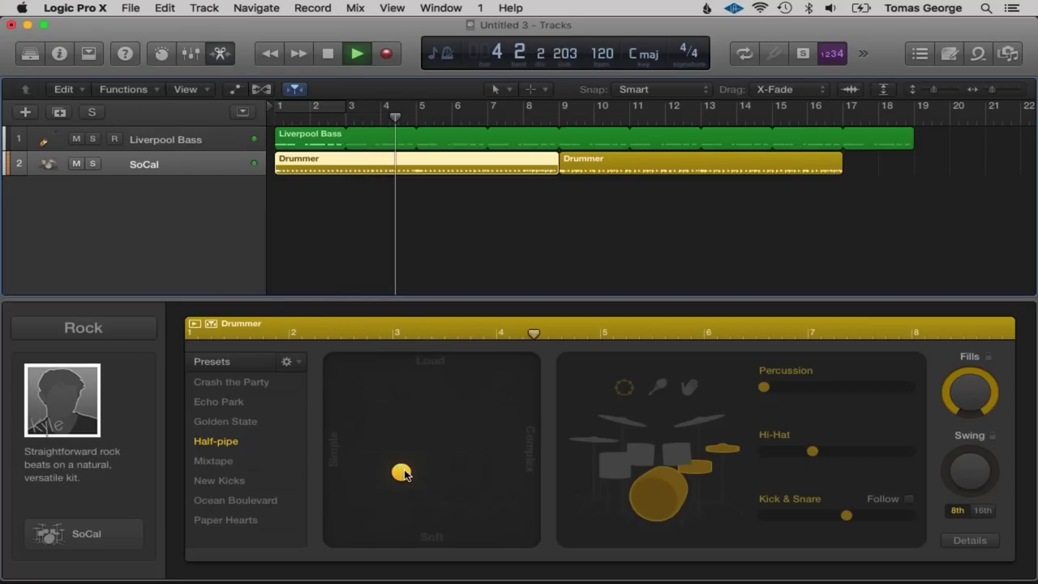
drag(402, 471, 529, 362)
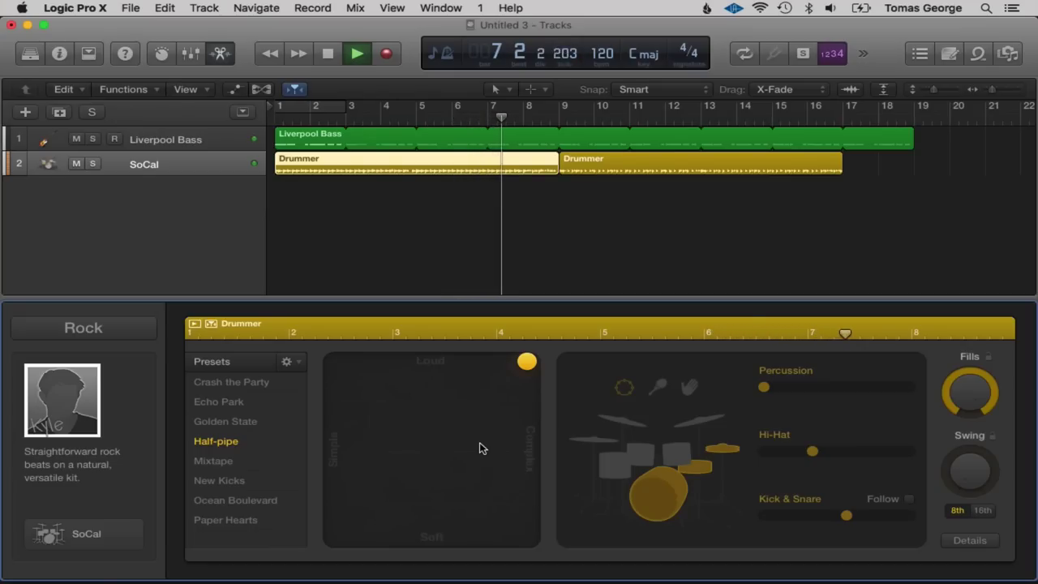
key(space)
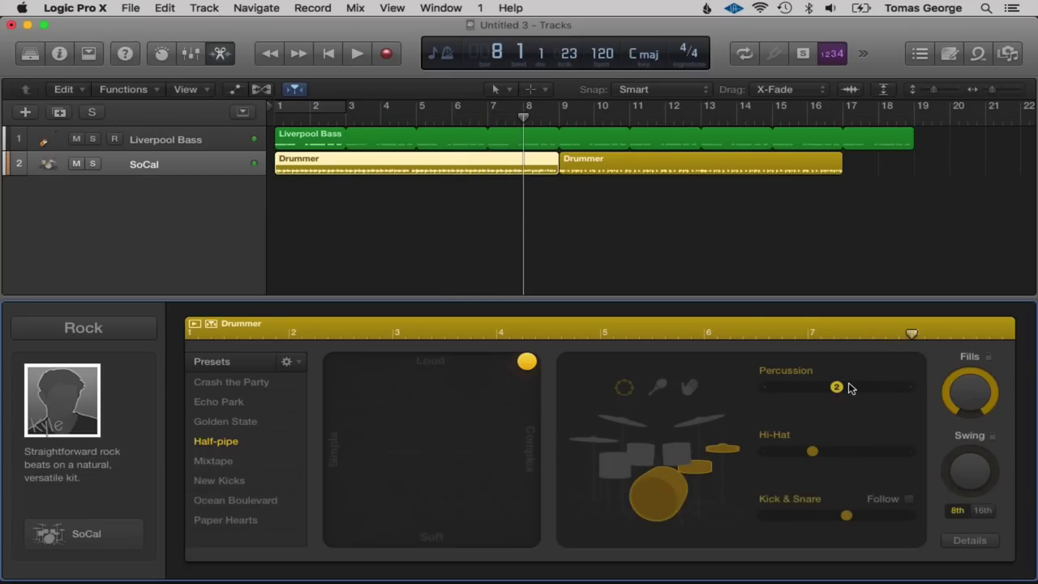
Audition the toms at their most complex pattern from about bar 3, then switch the groove to cymbals.
mouse_move(812, 454)
mouse_move(699, 424)
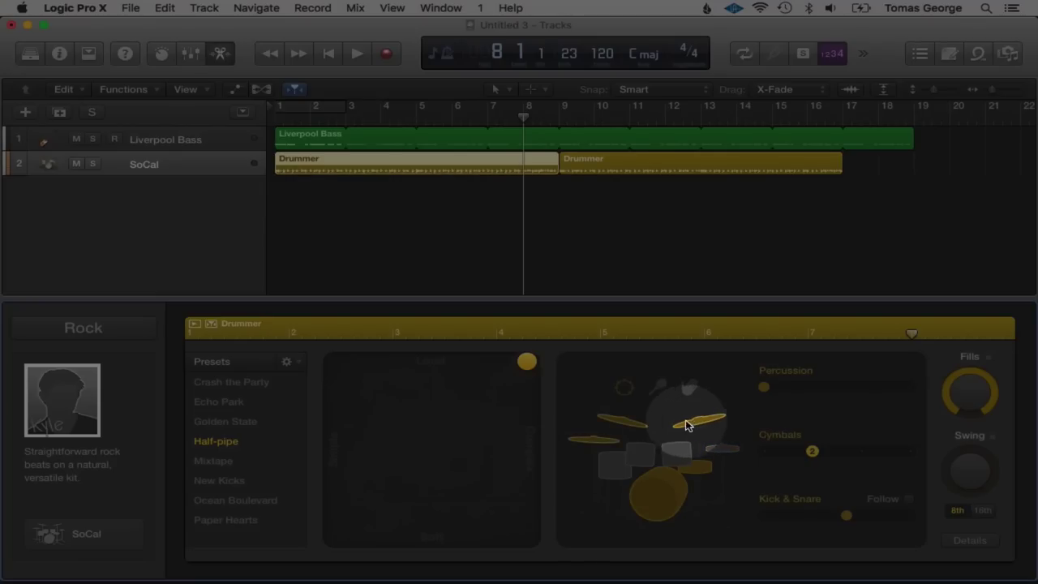
mouse_move(727, 451)
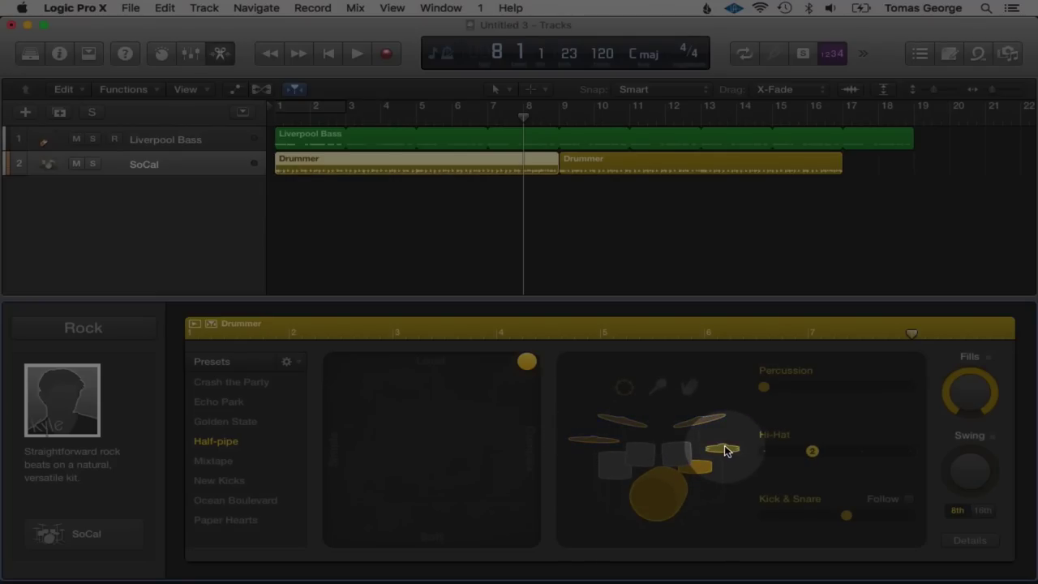
click(678, 453)
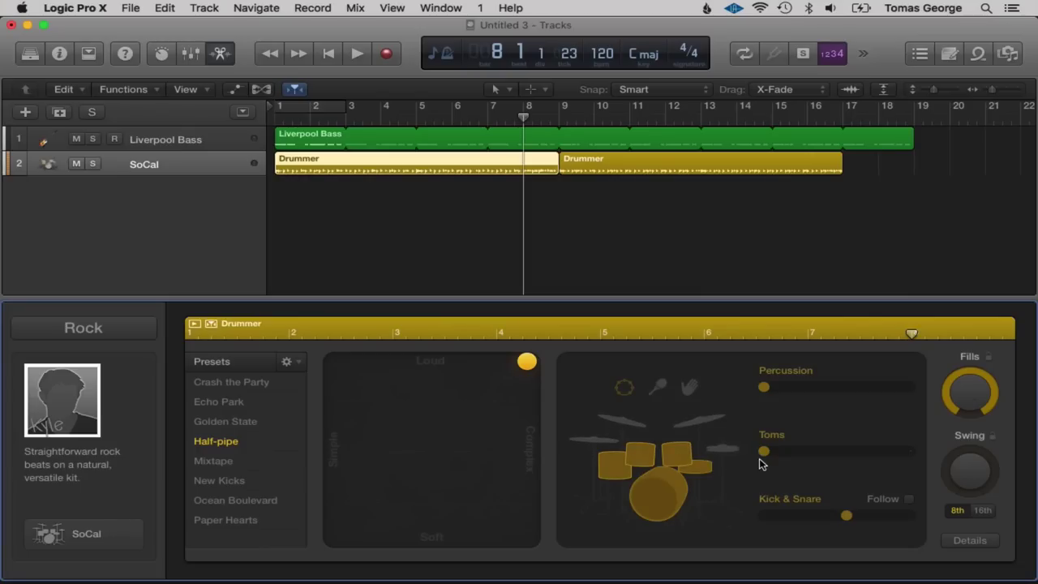
click(341, 119)
key(space)
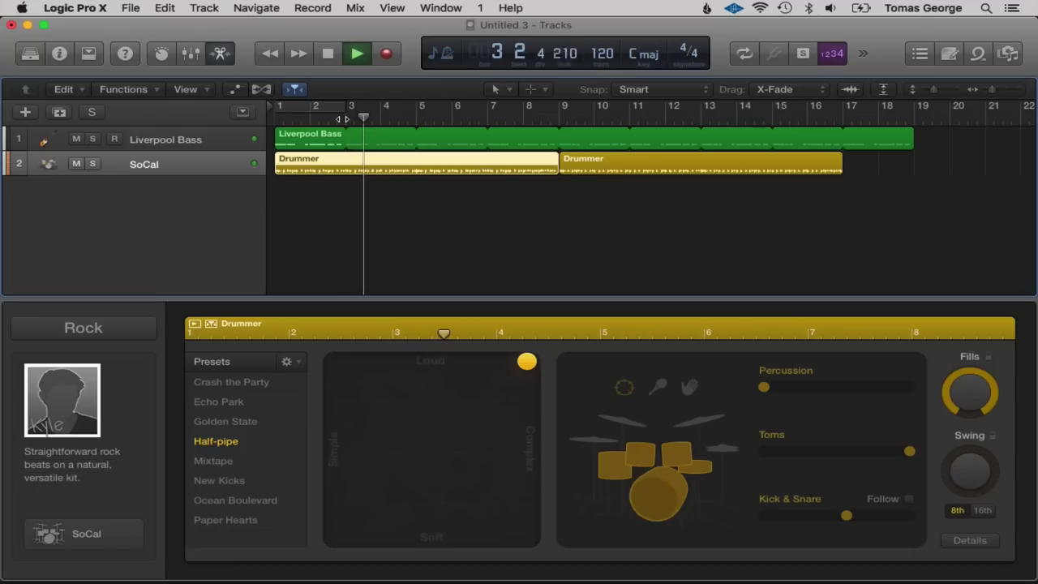
click(622, 423)
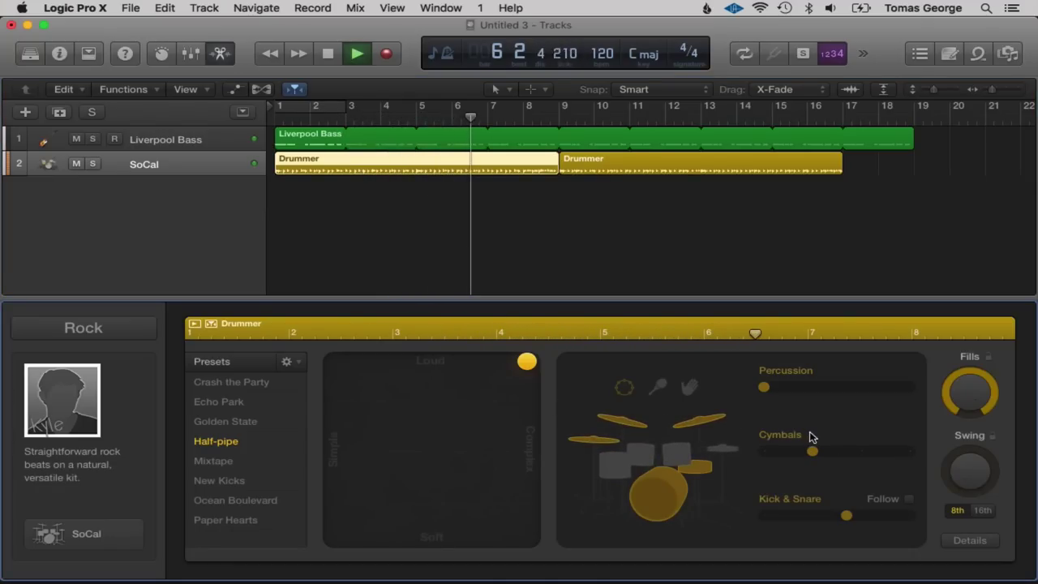
key(space)
Try a strong 8th-note Swing on the first Drummer region and listen to it from bar 3.
mouse_move(963, 412)
drag(961, 412, 959, 395)
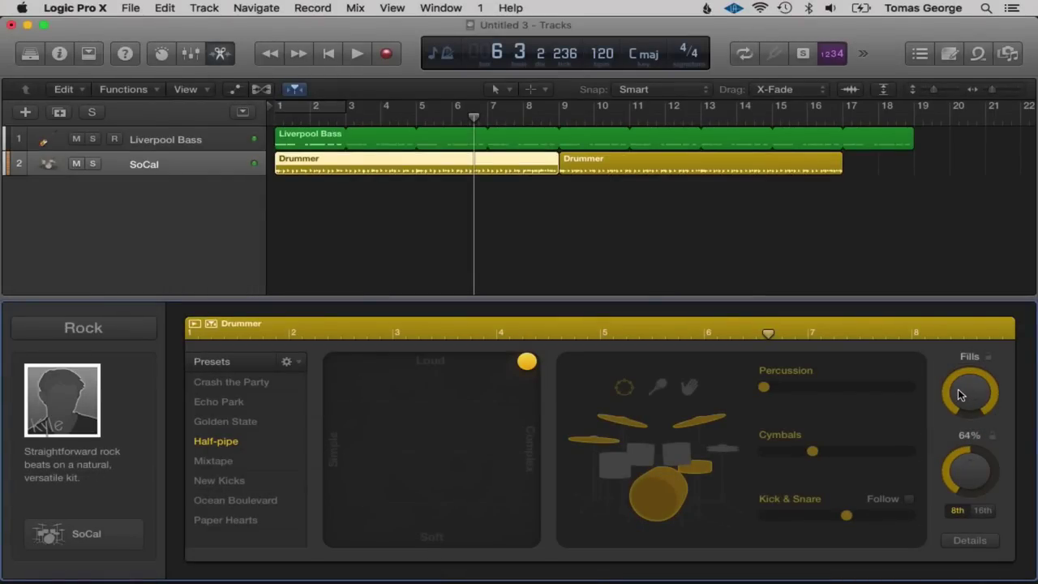
click(353, 110)
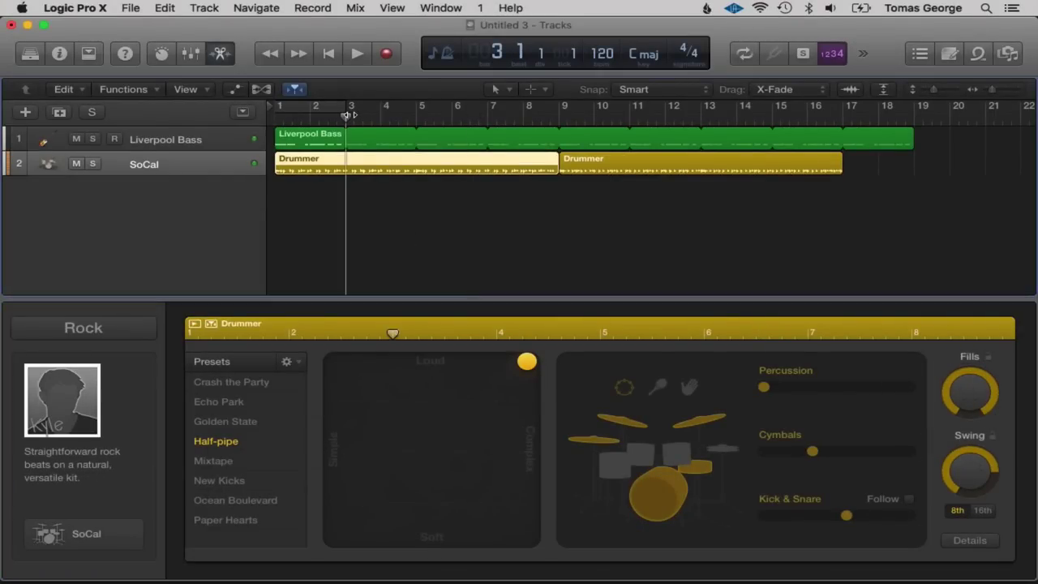
key(space)
mouse_move(862, 456)
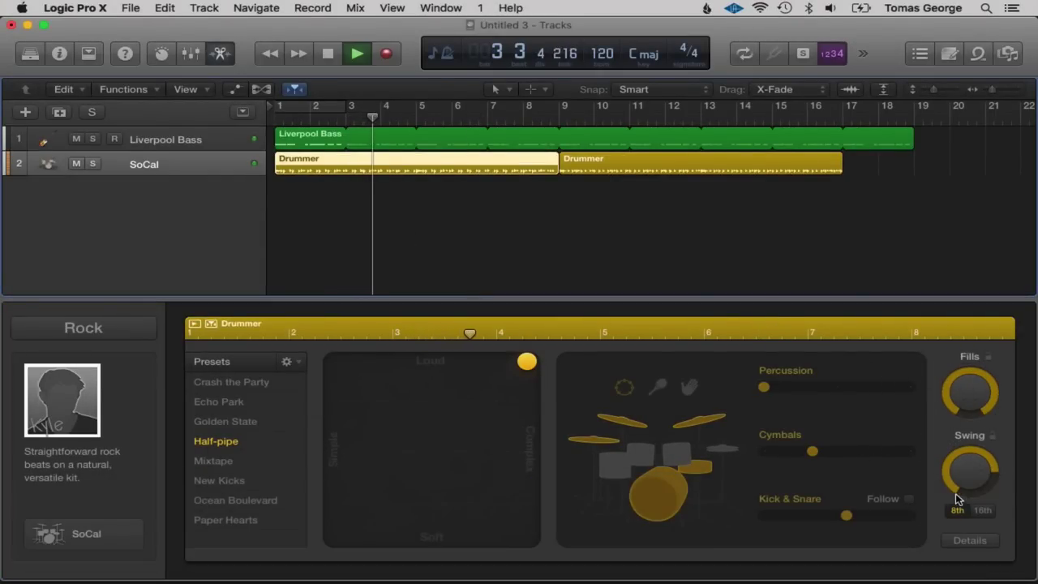
key(space)
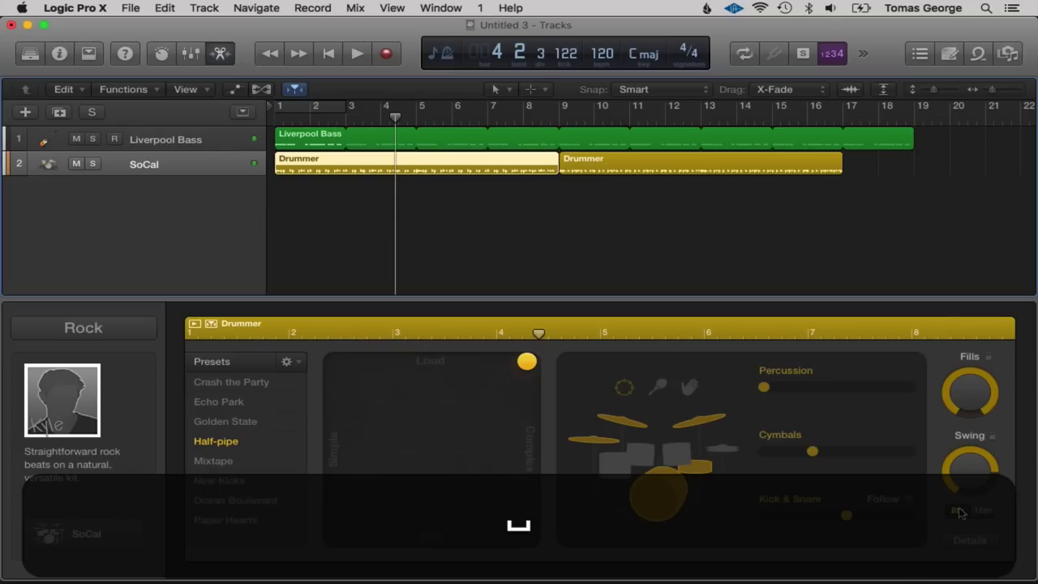
Switch the swing to 16th notes and audition it, reducing Swing to zero and Fills to about half.
click(984, 511)
key(space)
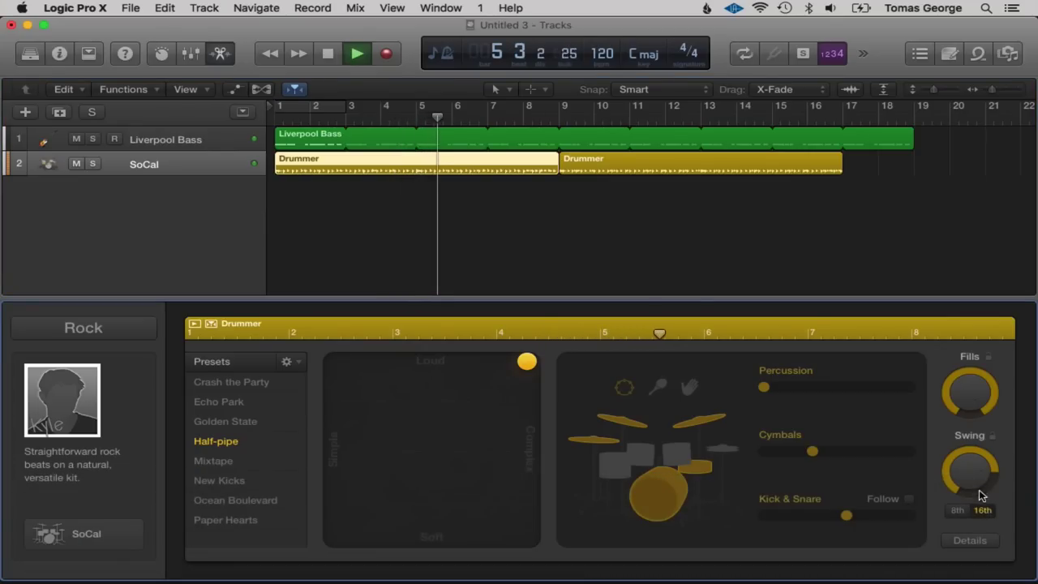
drag(979, 501, 973, 477)
key(space)
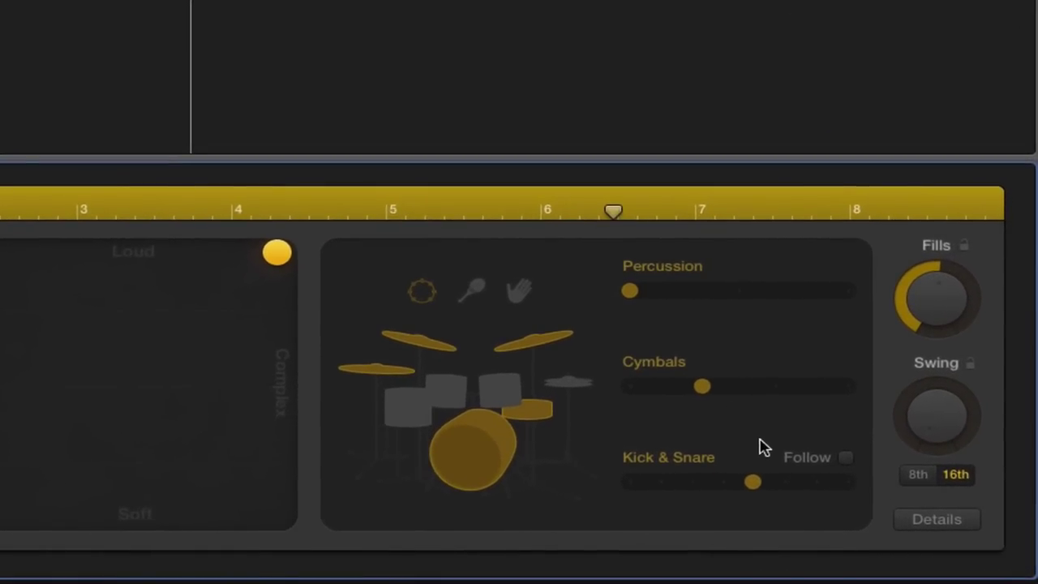
Make the kick and snare follow the Liverpool Bass track and play the result from the start.
click(846, 459)
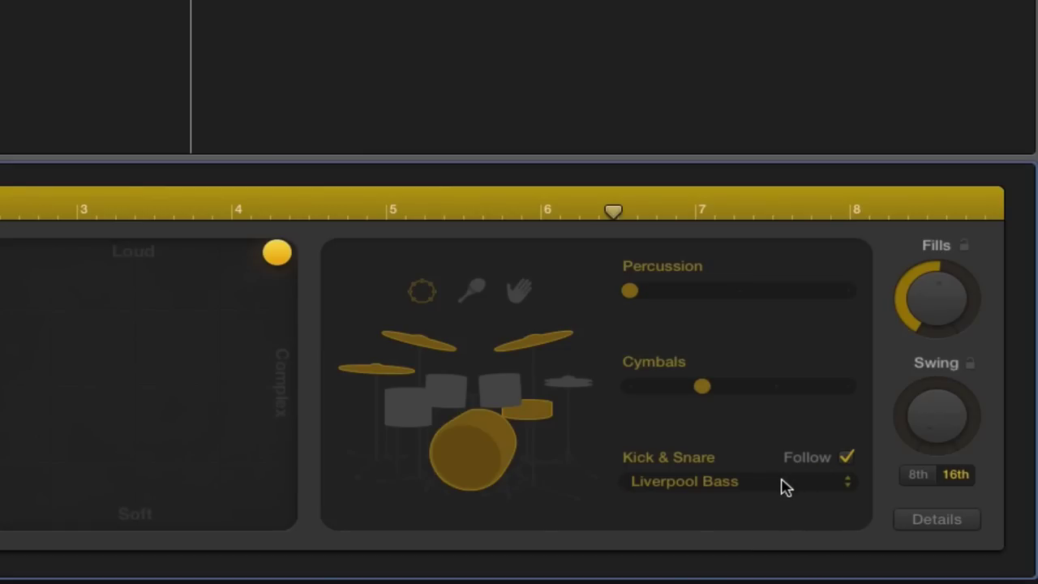
click(786, 484)
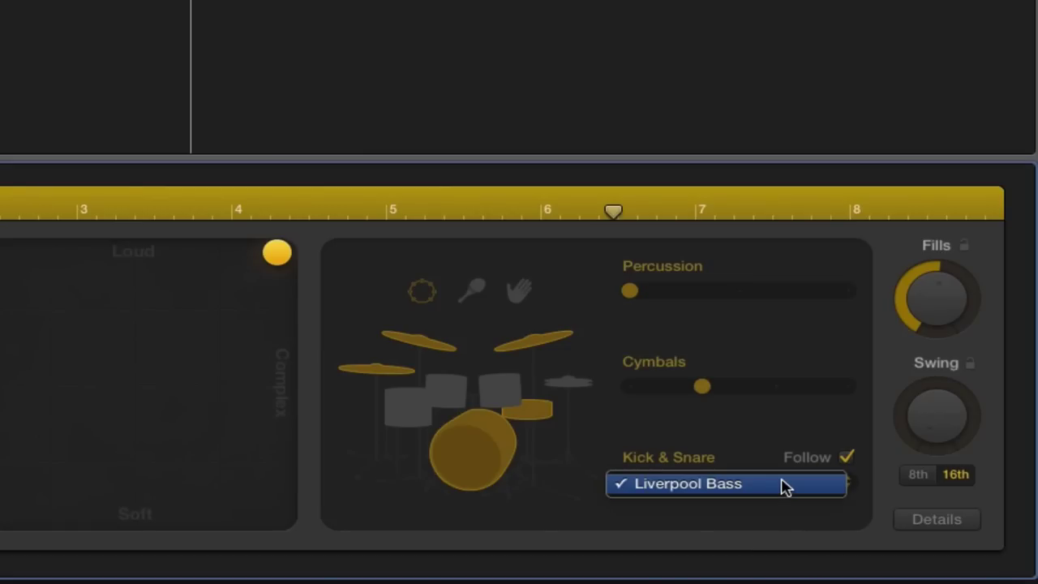
click(714, 486)
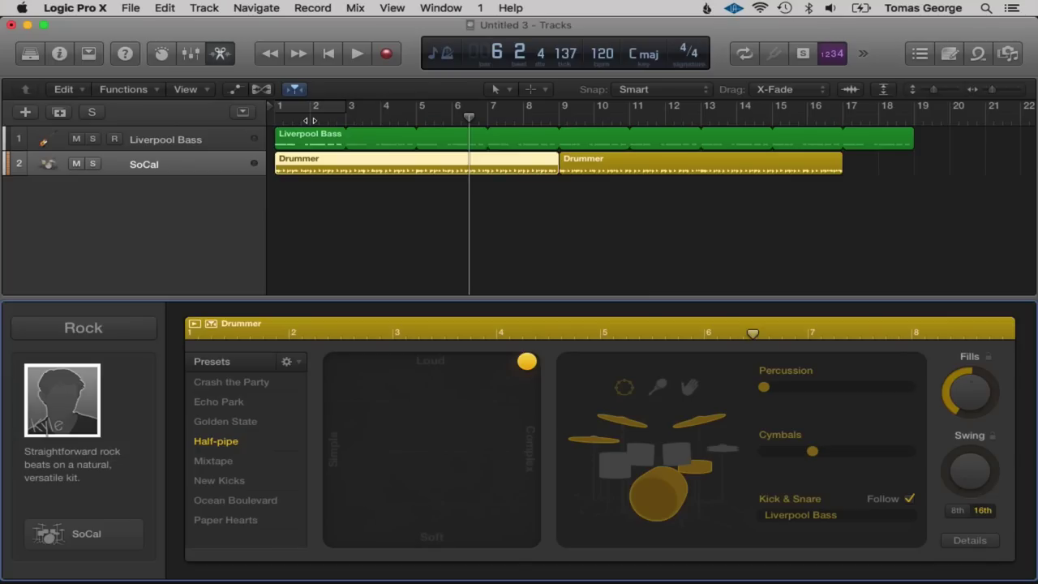
key(Return)
key(space)
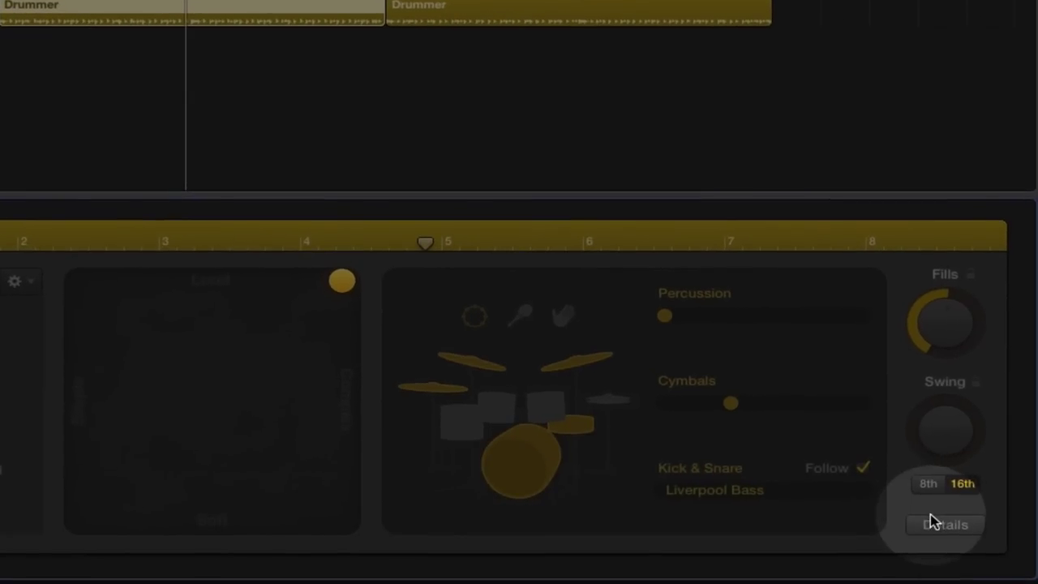
Shift the first Drummer region's Feel slightly toward Push in the detailed performance settings, then return to the drum kit view.
click(961, 540)
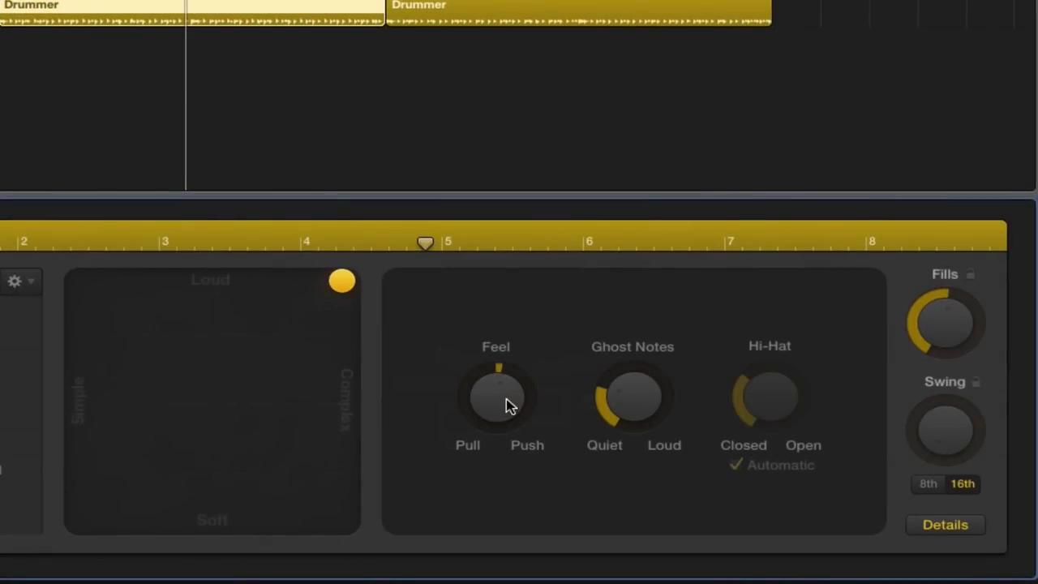
drag(618, 396, 621, 364)
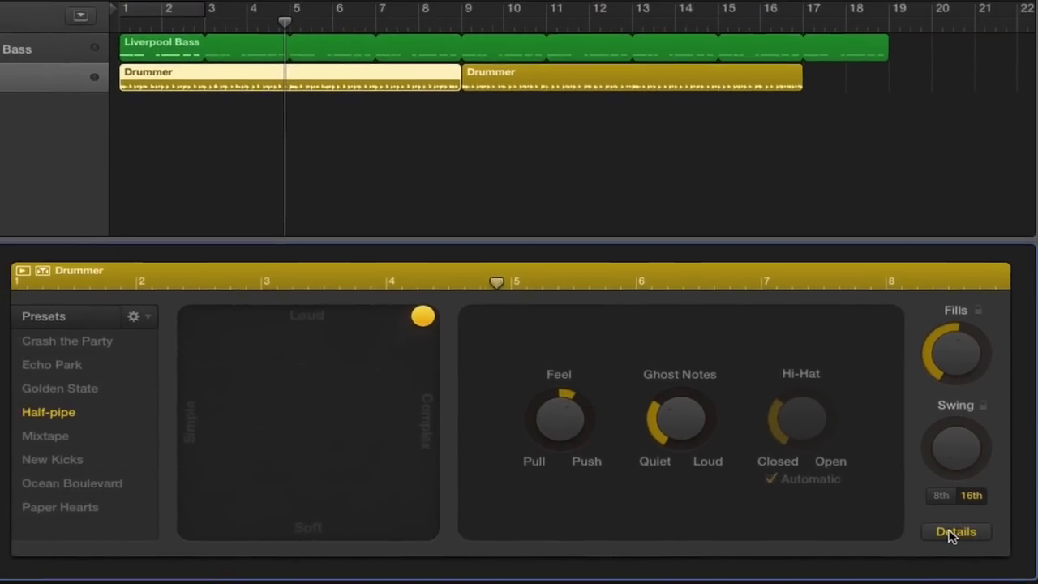
click(957, 524)
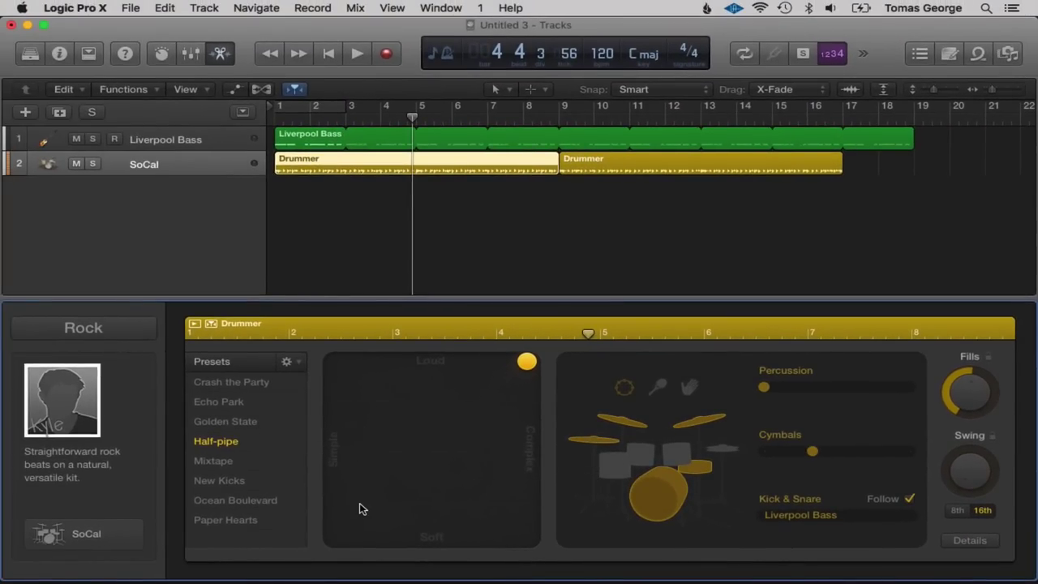
Try Crash the Party, then Echo Park on the first Drummer region, and make the Echo Park pattern much simpler and softer during playback.
click(232, 385)
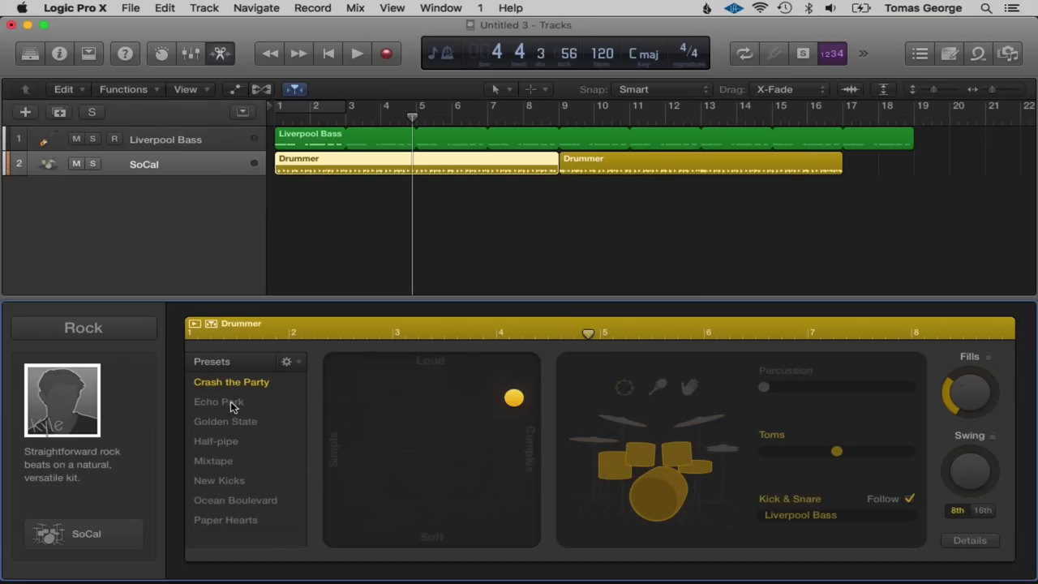
click(233, 403)
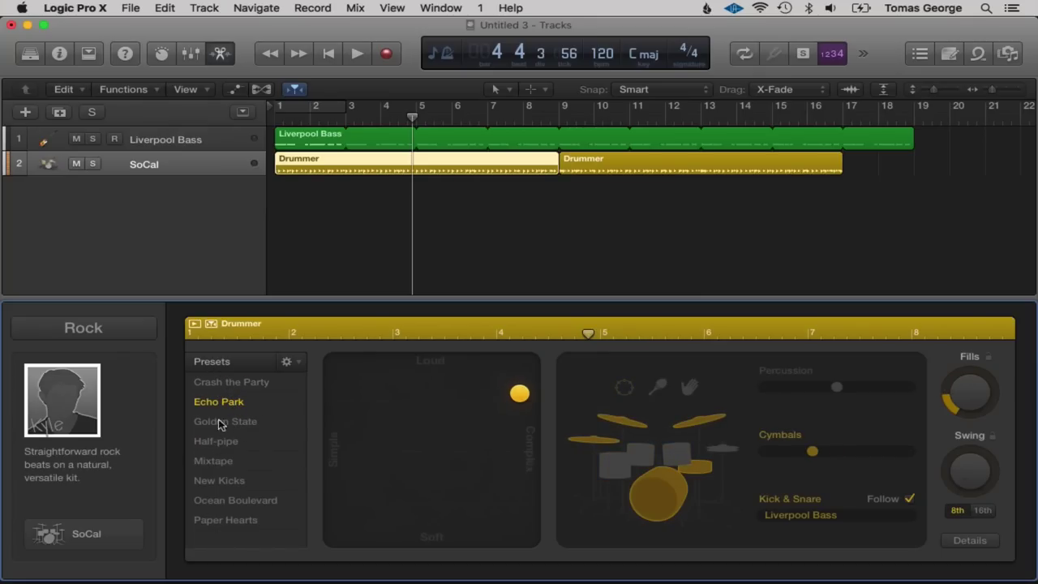
key(space)
drag(519, 394, 366, 470)
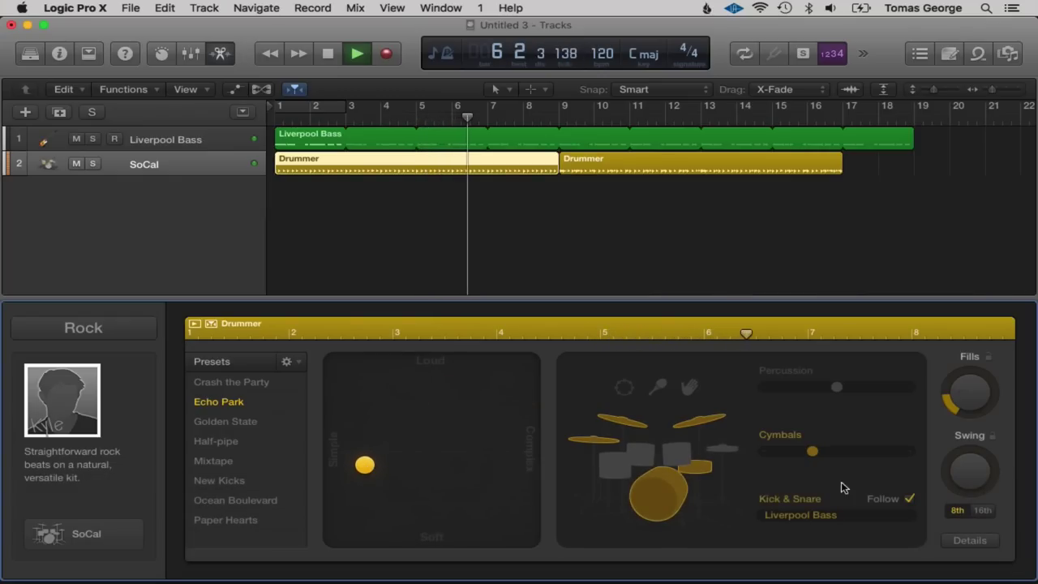
Raise Fills to about three quarters and Swing to 65%, and listen through the transition into the second Drummer region.
drag(933, 417, 952, 298)
drag(970, 469, 970, 422)
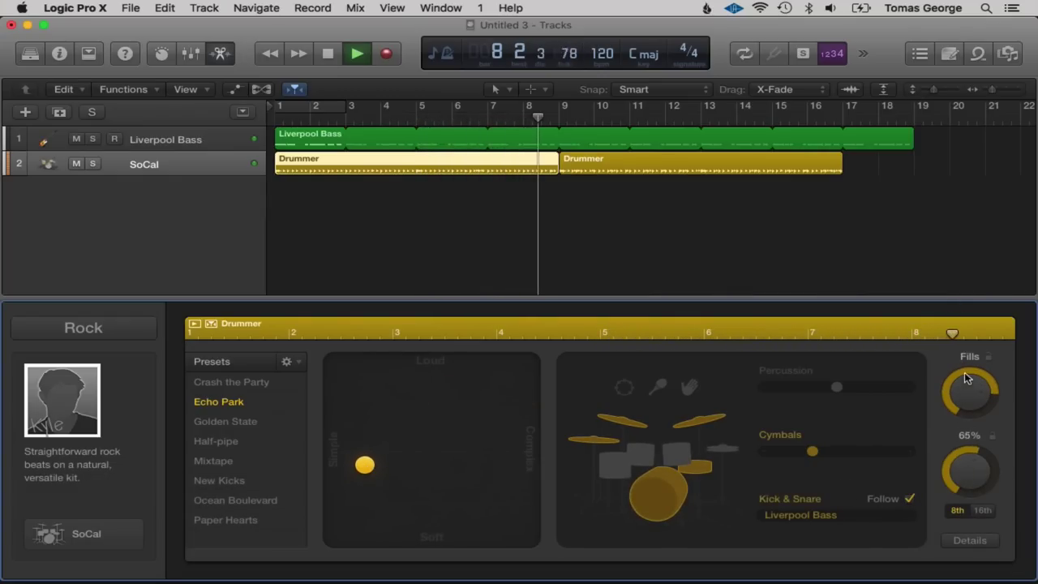
key(space)
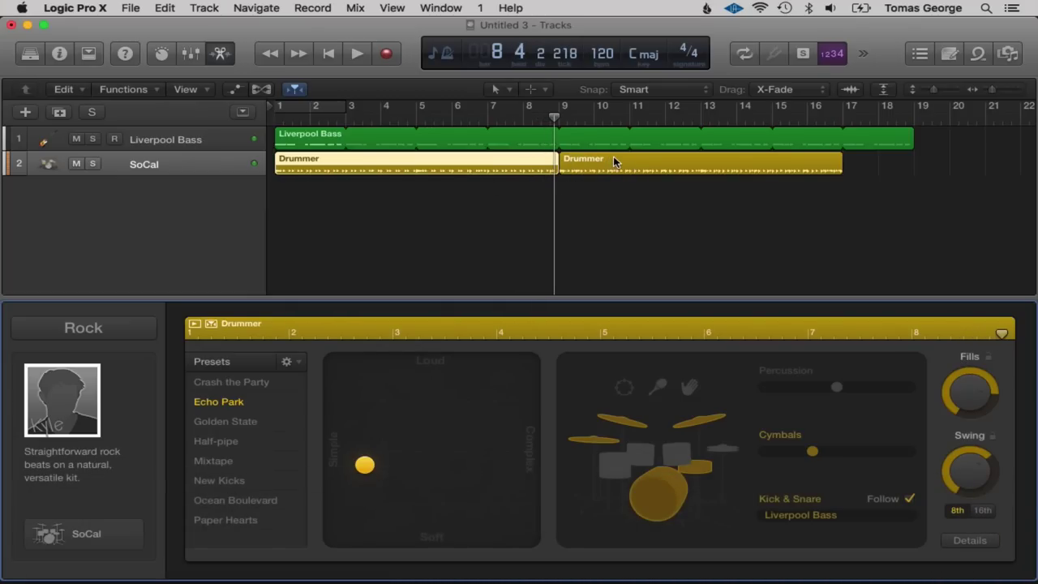
key(space)
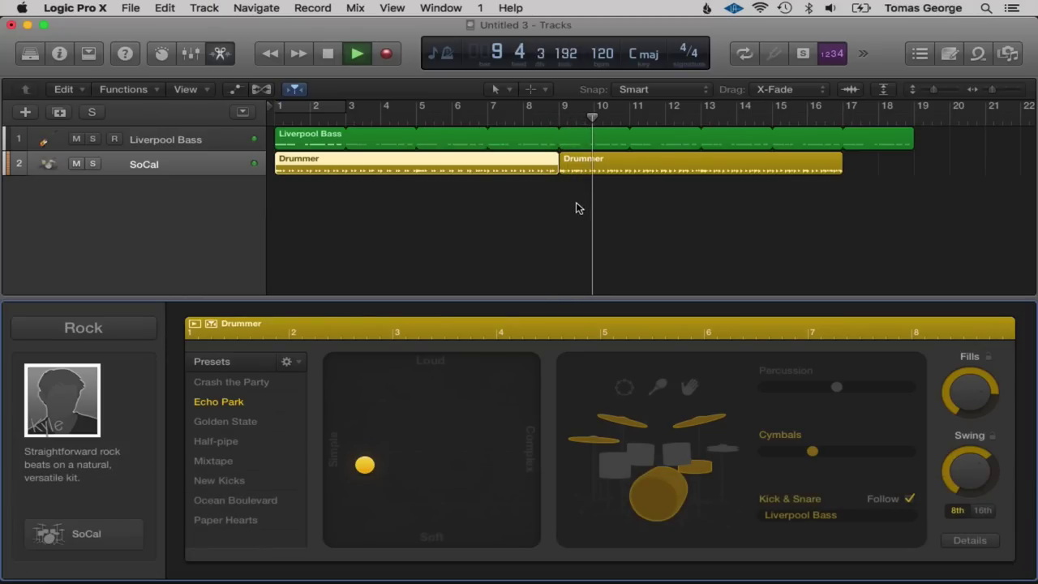
key(space)
Compare the Drummer Editor settings of the second region with those of the first, ending on the first region.
click(618, 170)
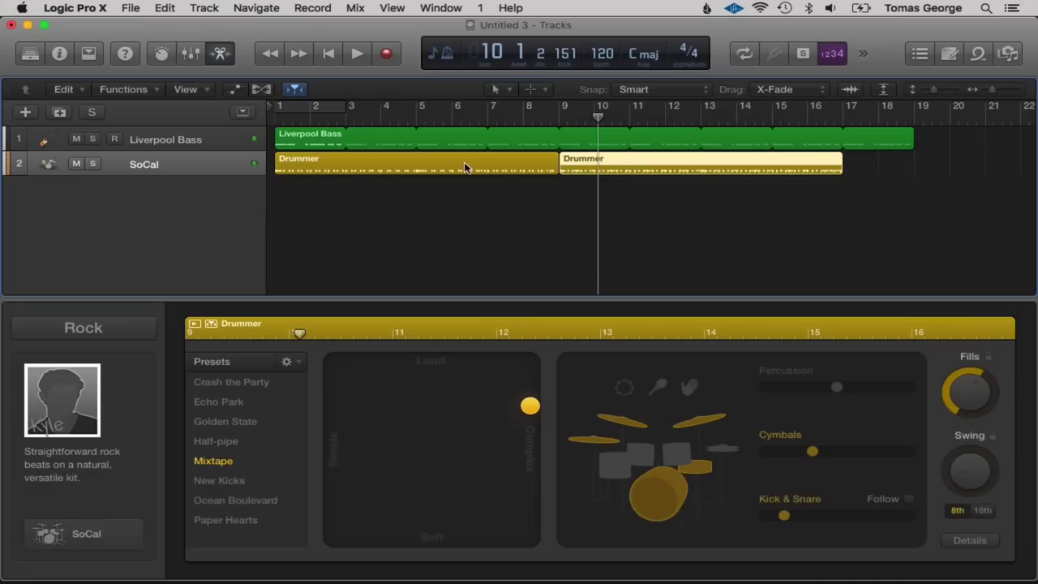
click(466, 167)
click(641, 173)
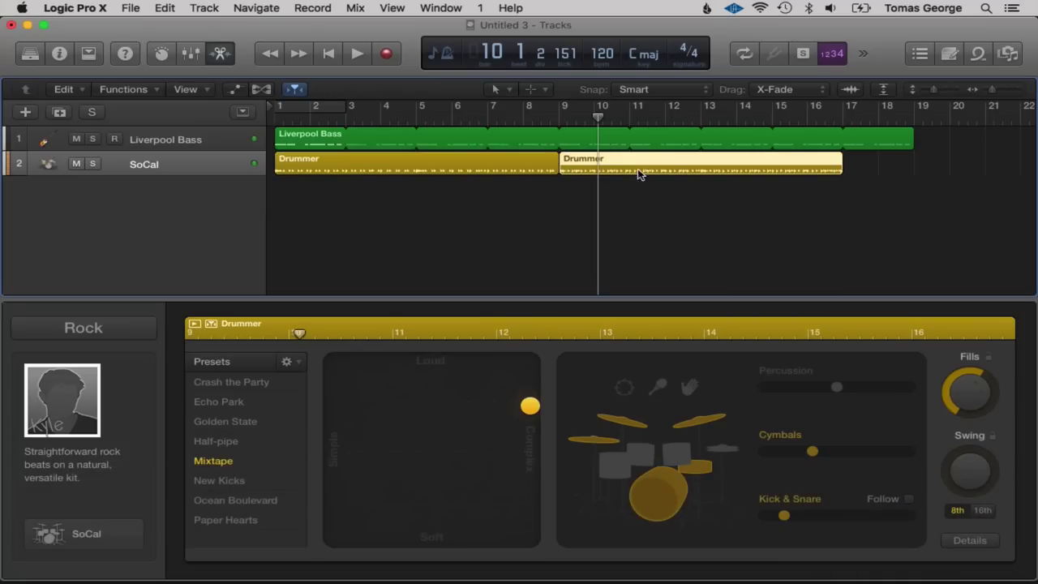
click(487, 159)
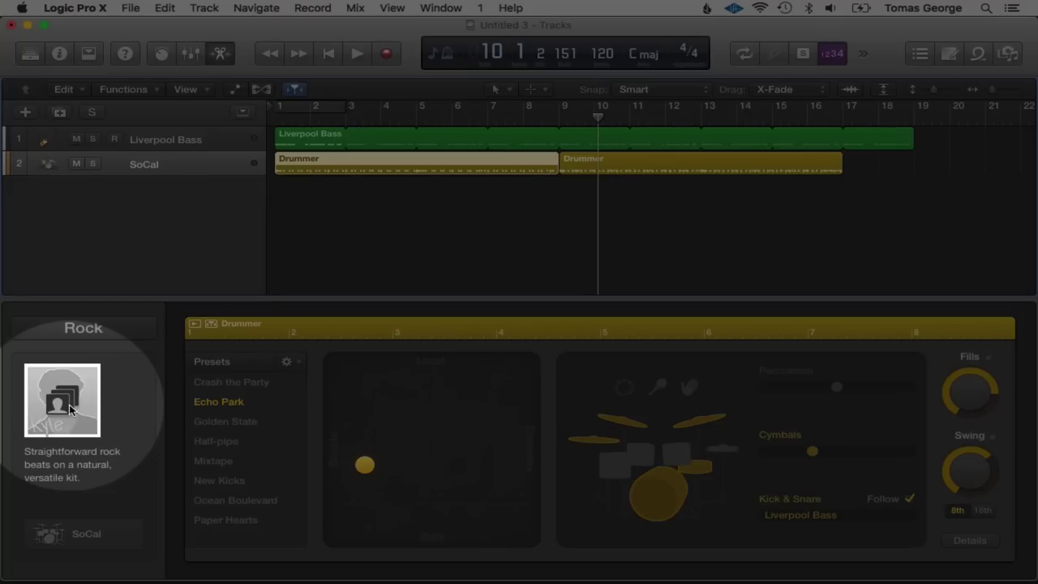
Replace the track's Rock drummer with the Electronic genre's dubstep drummer, accepting the loss of the region settings.
click(47, 401)
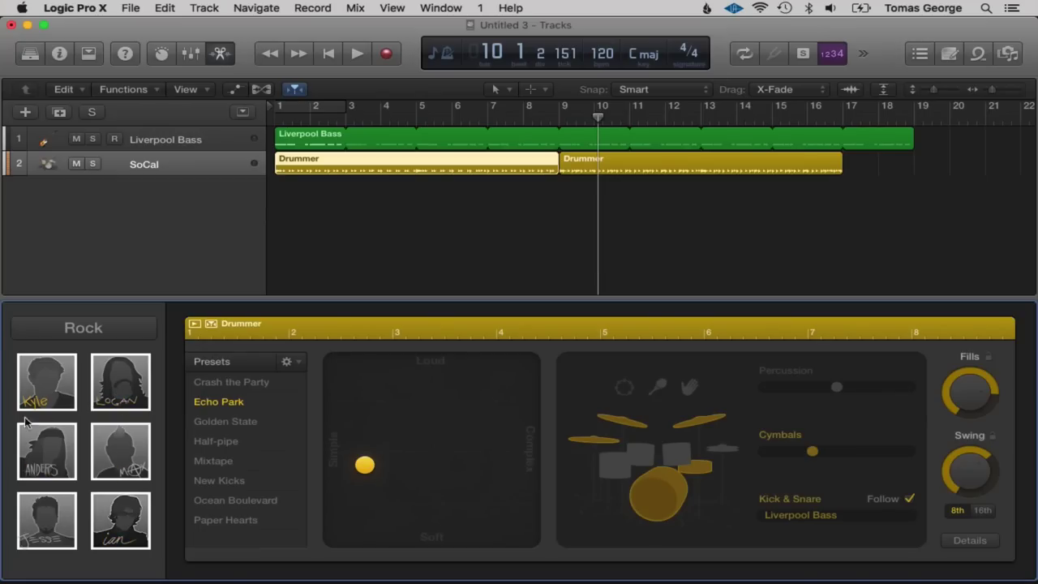
click(142, 333)
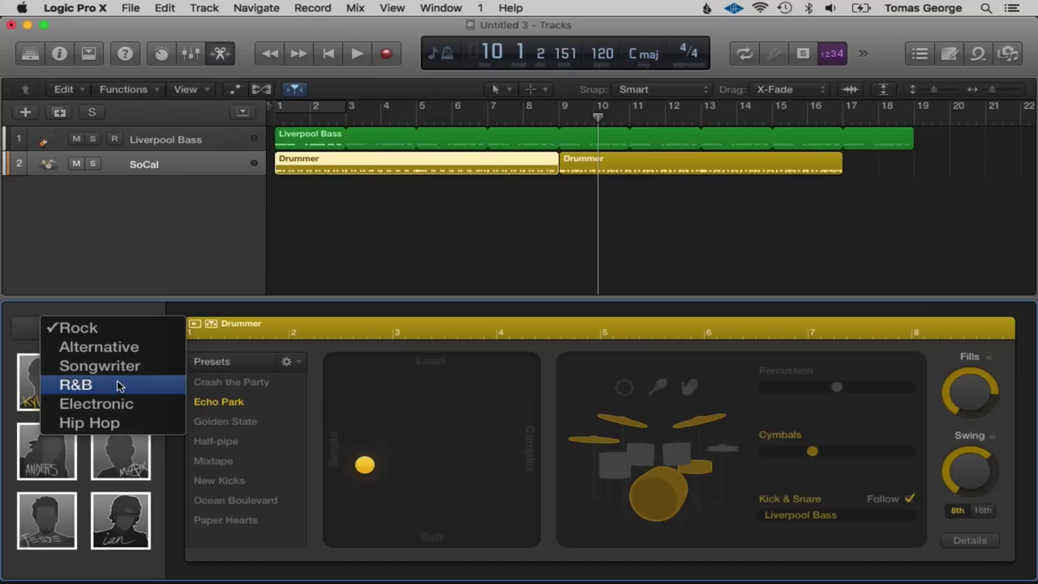
click(121, 405)
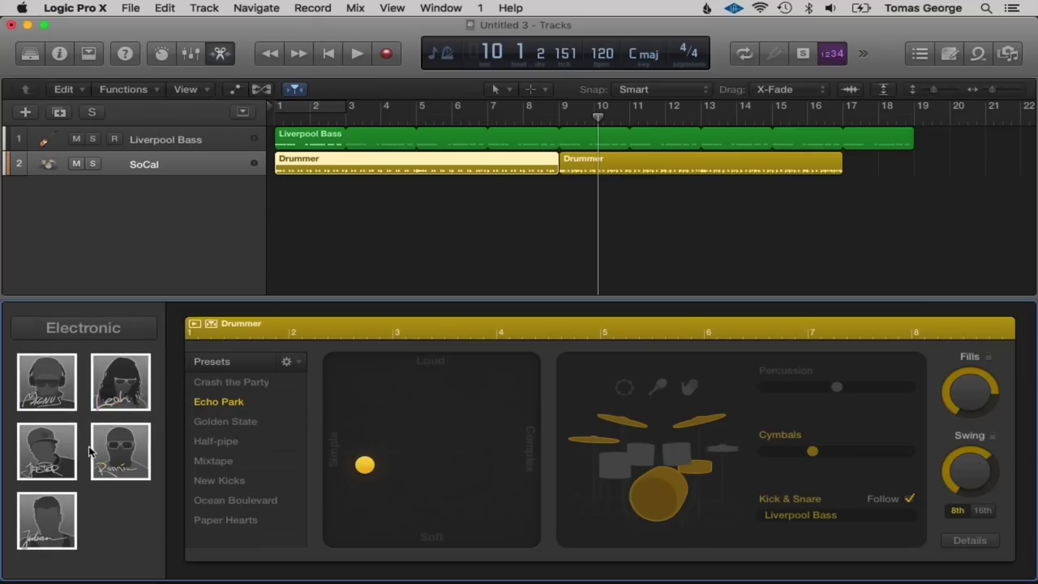
click(27, 468)
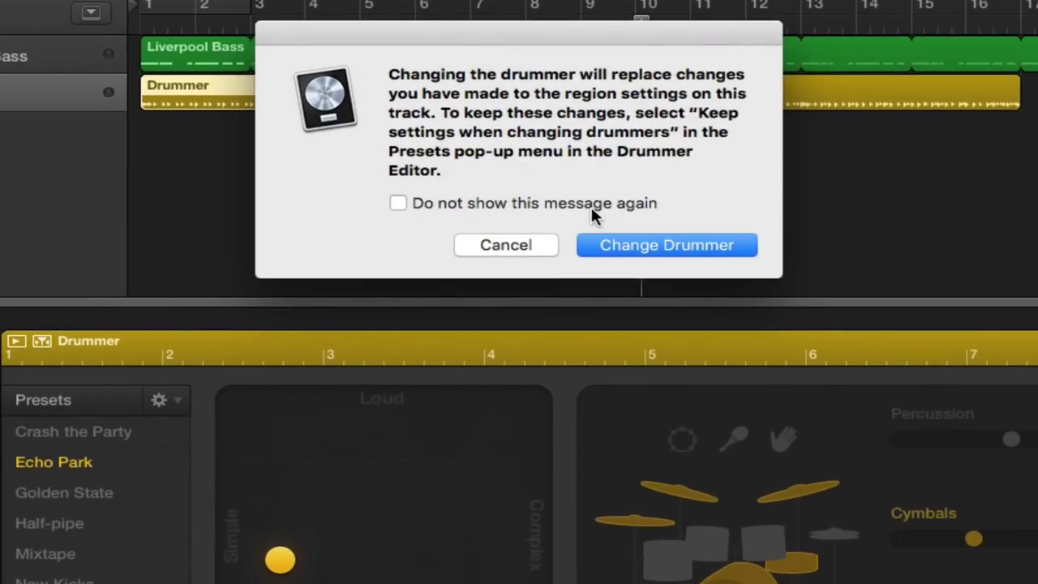
click(662, 244)
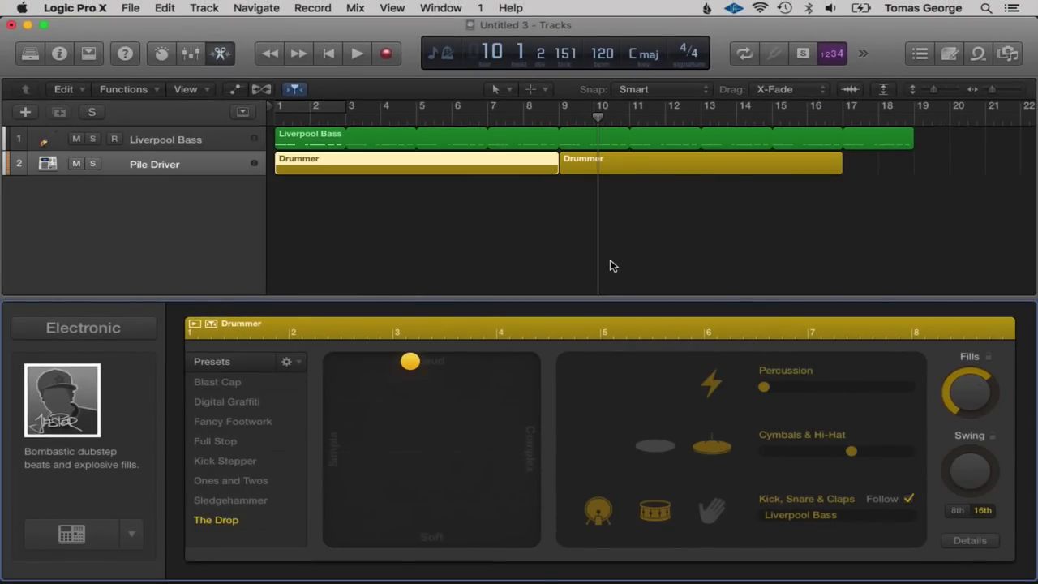
Listen to the electronic drummer's beat with the bass from bar 5.
click(417, 118)
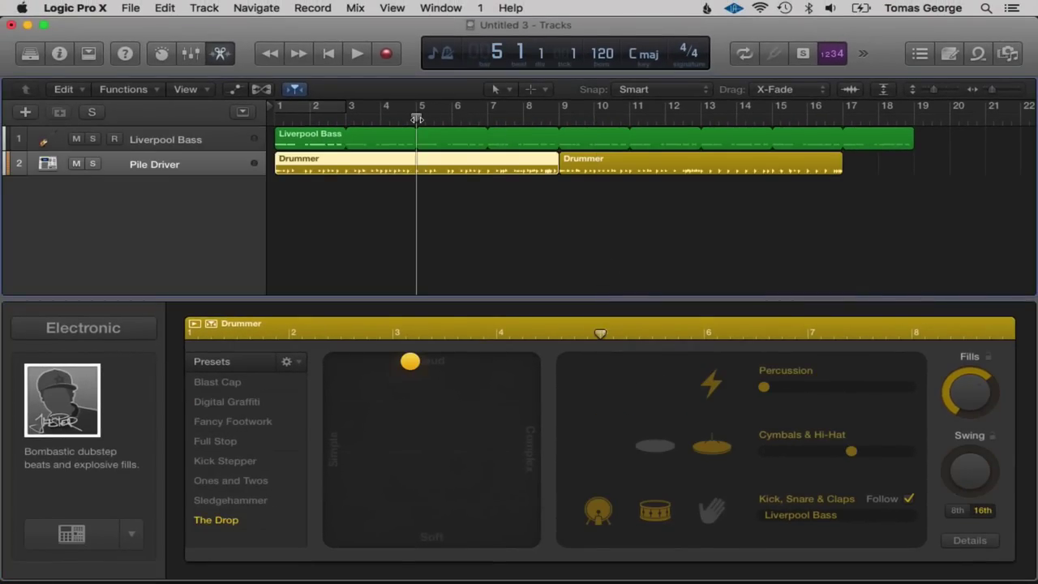
key(space)
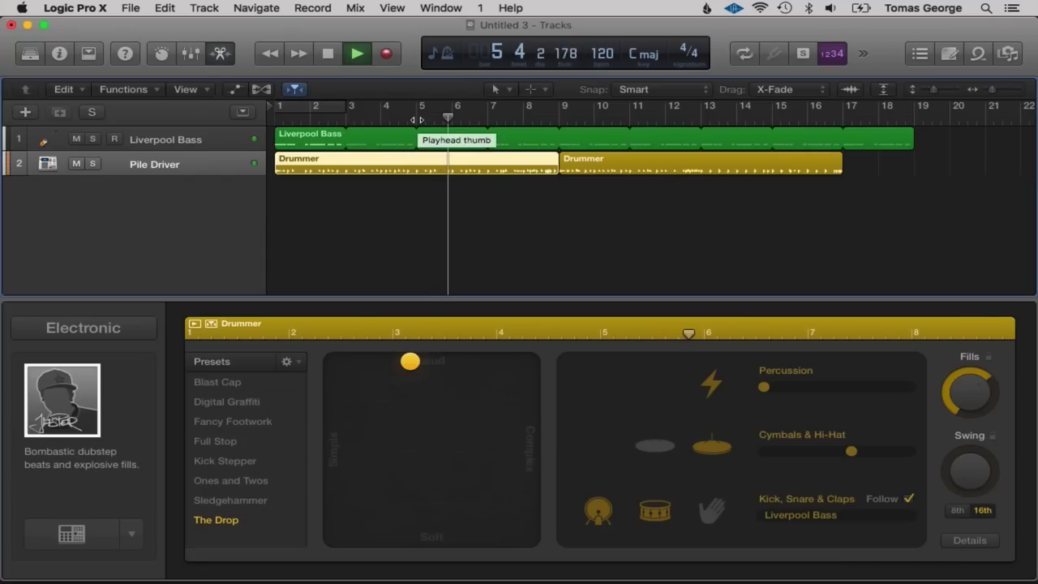
key(space)
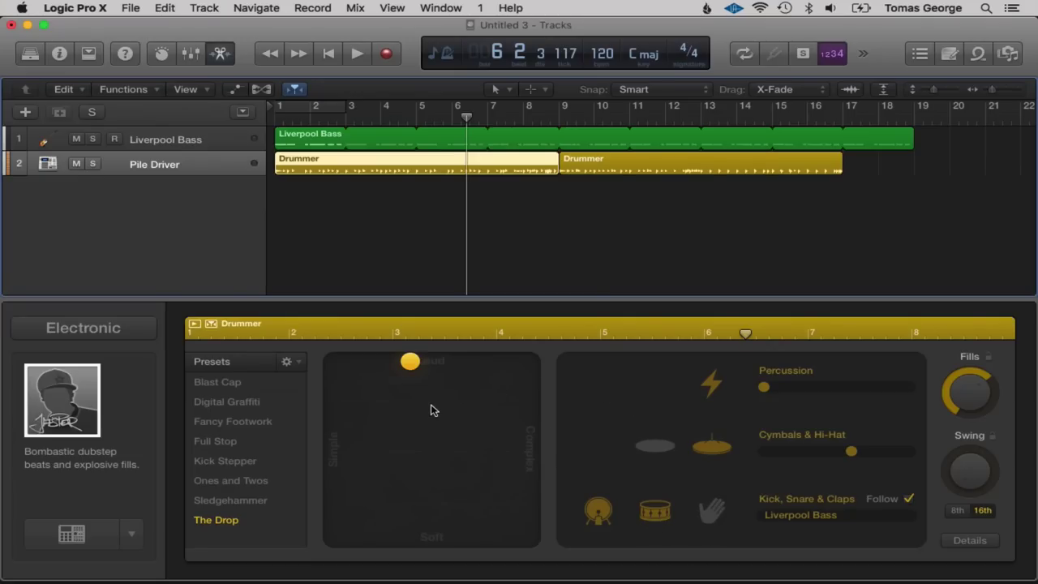
Change the genre back to Rock and restore the straightforward rock drummer with the SoCal kit.
click(112, 342)
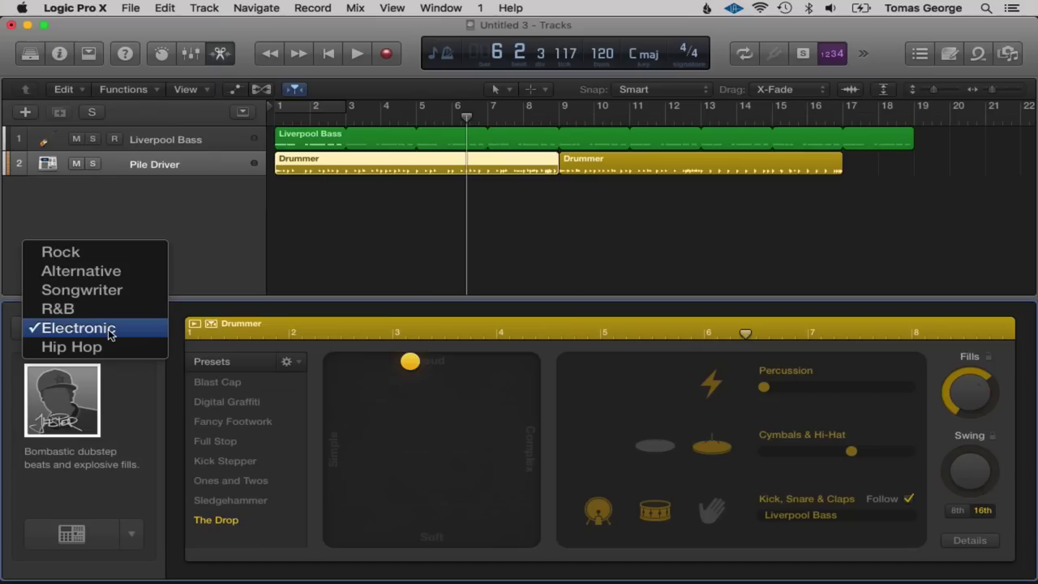
click(81, 253)
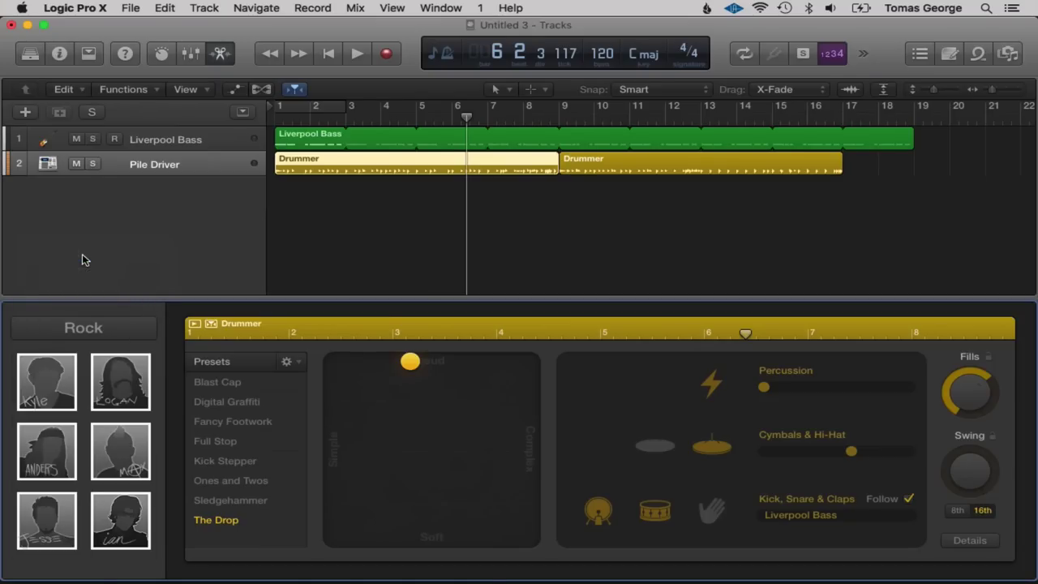
click(41, 389)
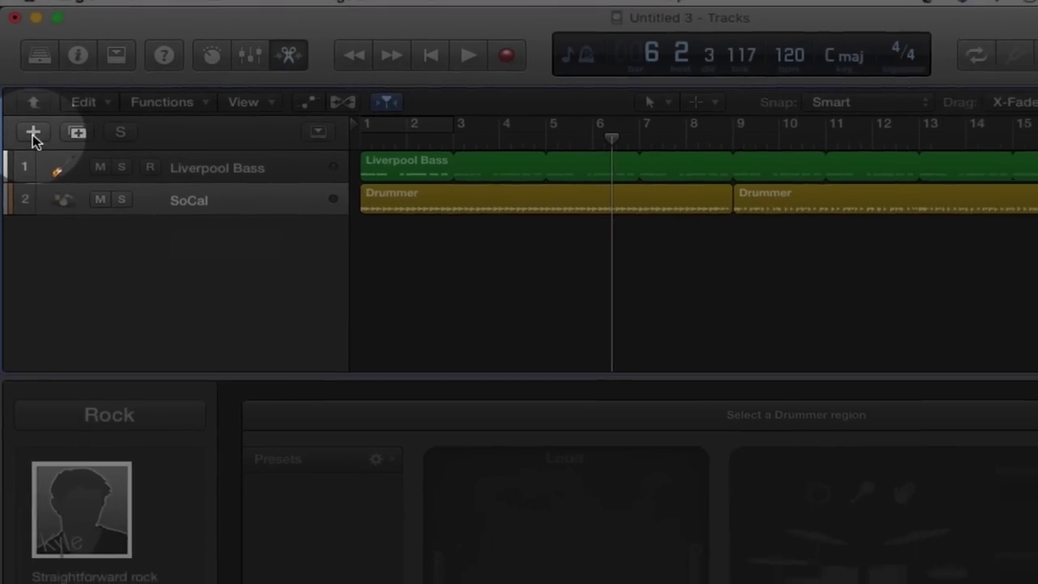
Add one software instrument track with the default patch and load the SoCal drum kit on it.
click(33, 133)
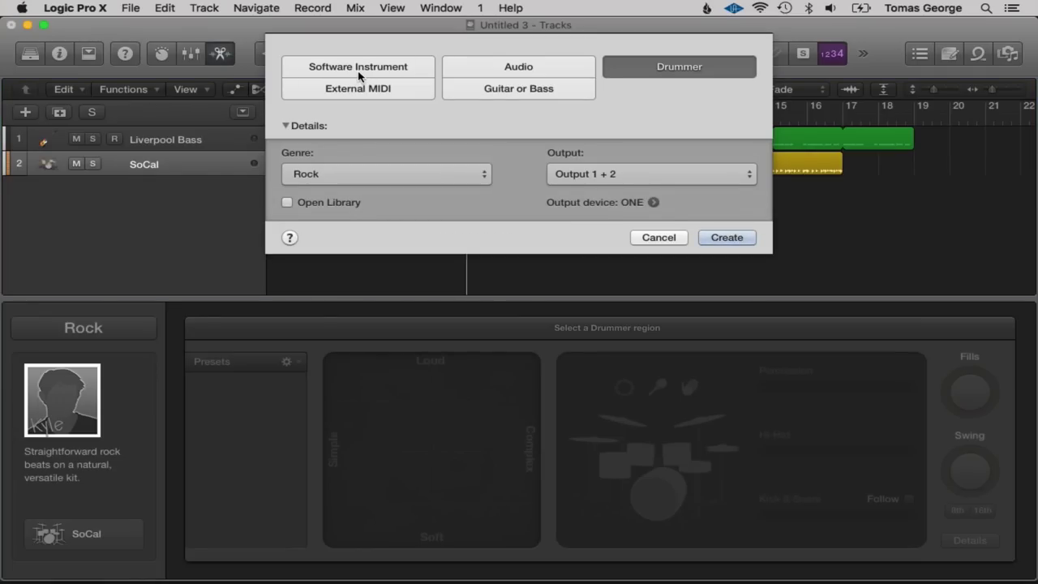
click(357, 71)
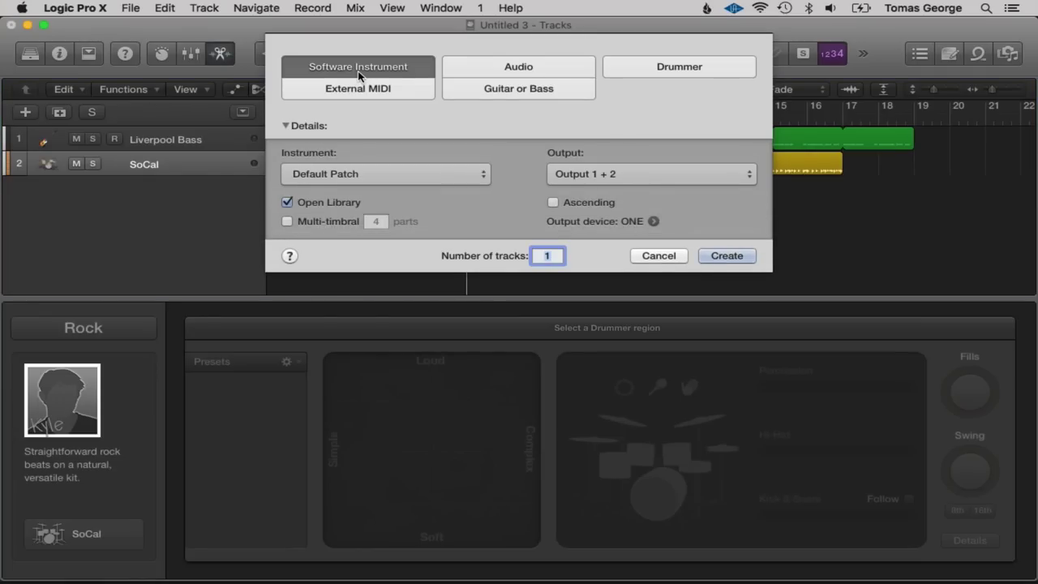
click(724, 256)
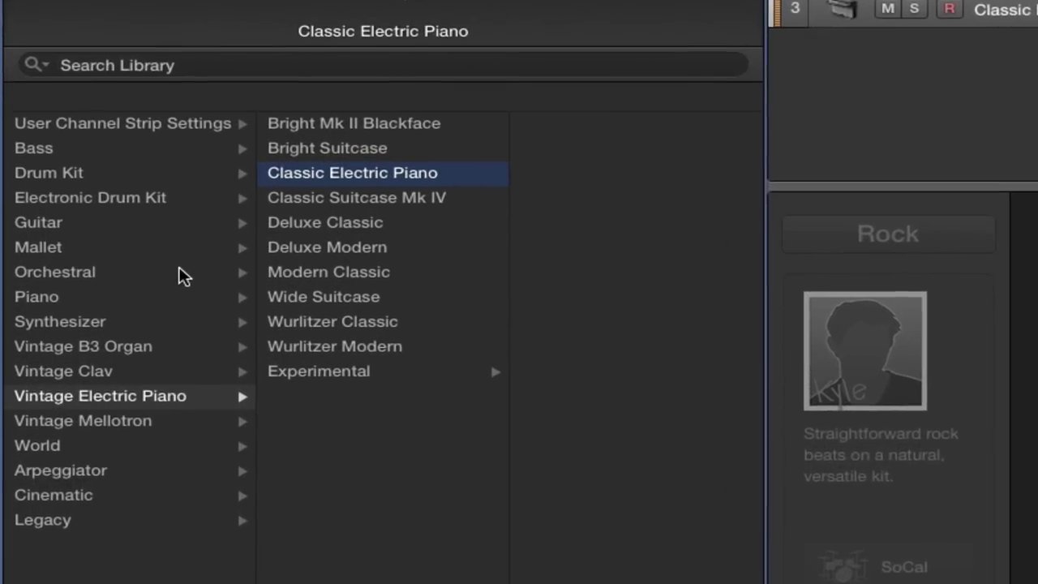
click(68, 173)
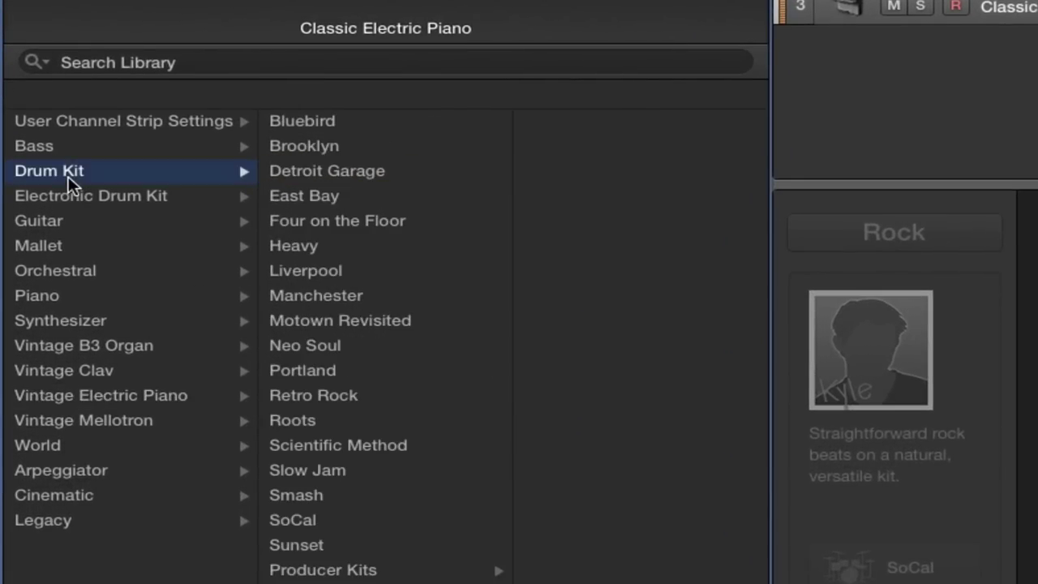
click(311, 520)
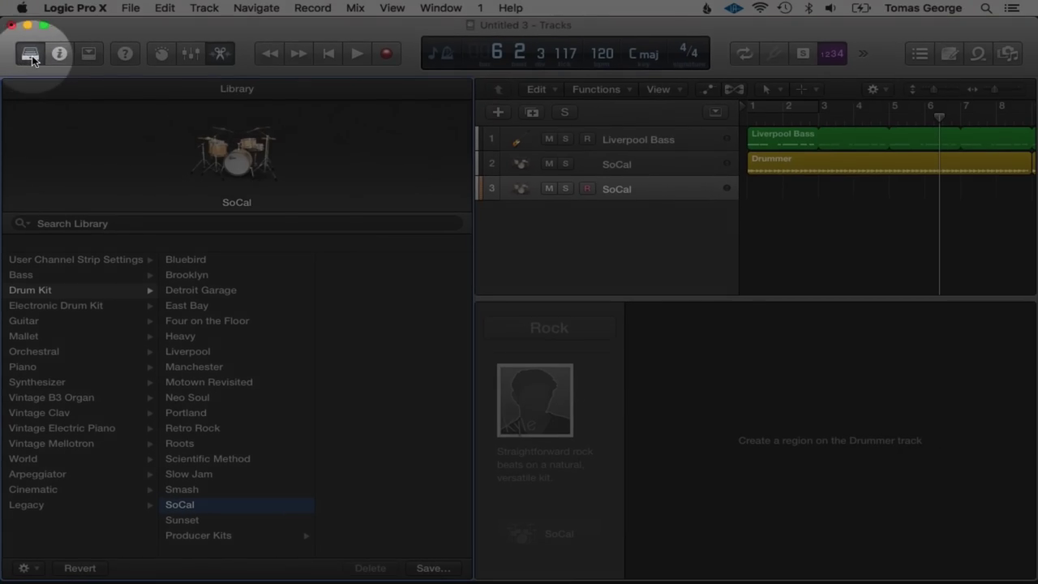
Hide the Library and the Drummer Editor, and move the first Drummer region onto the new SoCal instrument track at bar 1.
click(24, 63)
click(220, 54)
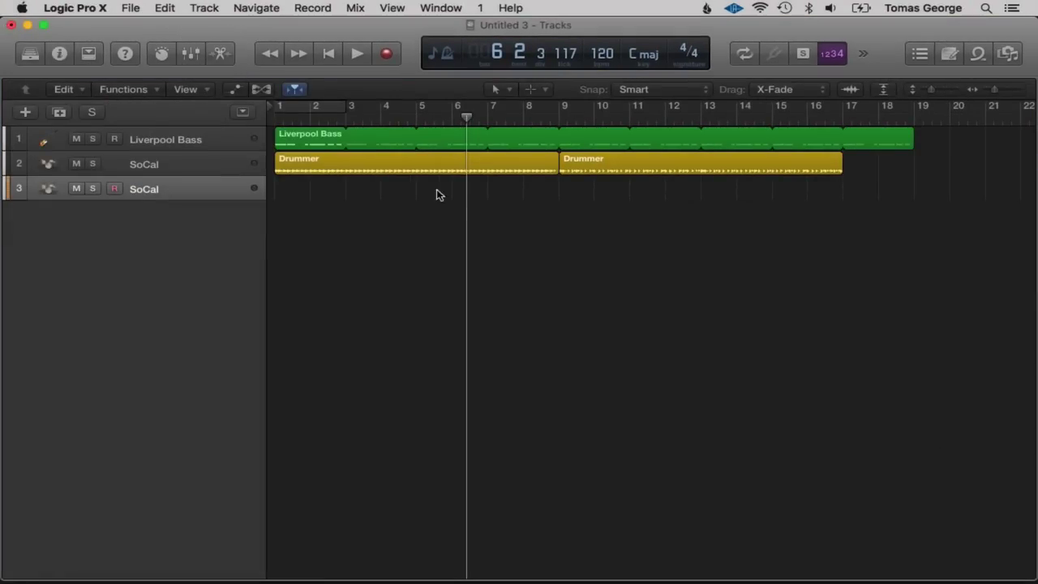
drag(386, 174, 379, 194)
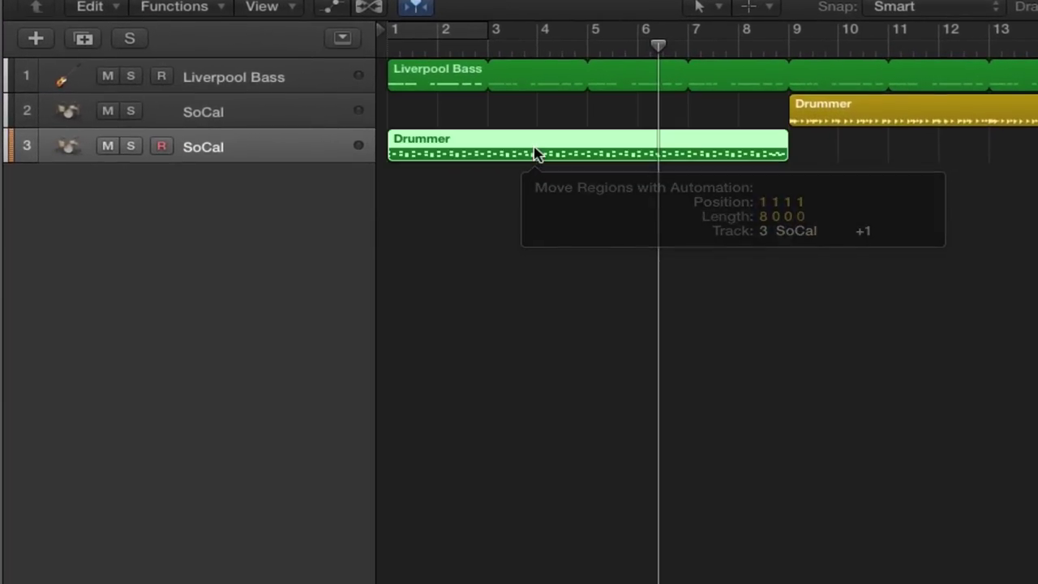
drag(536, 154, 534, 157)
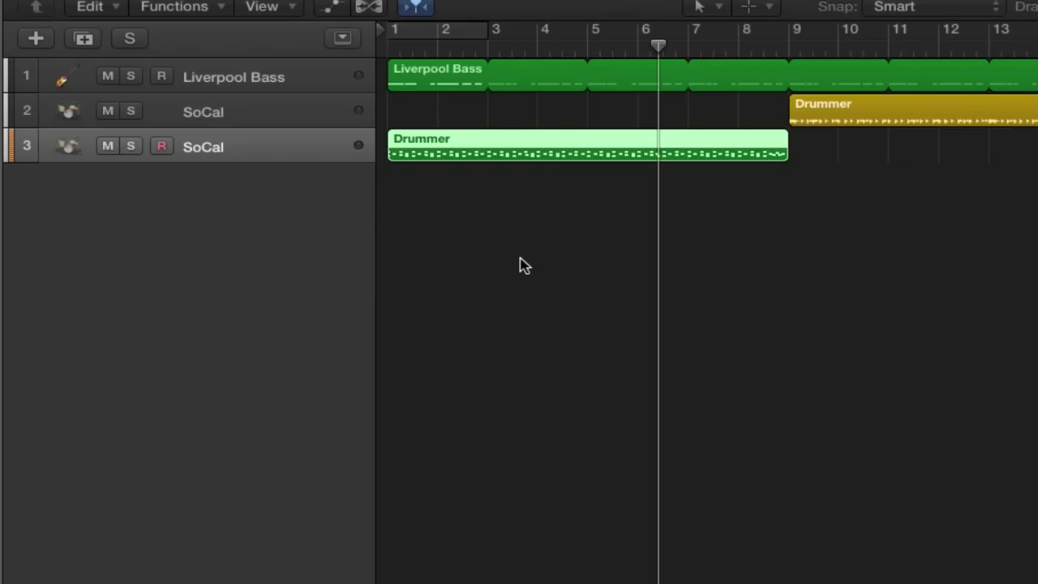
Play the MIDI drum region briefly from bar 1, then open it in the Piano Roll.
click(390, 42)
key(space)
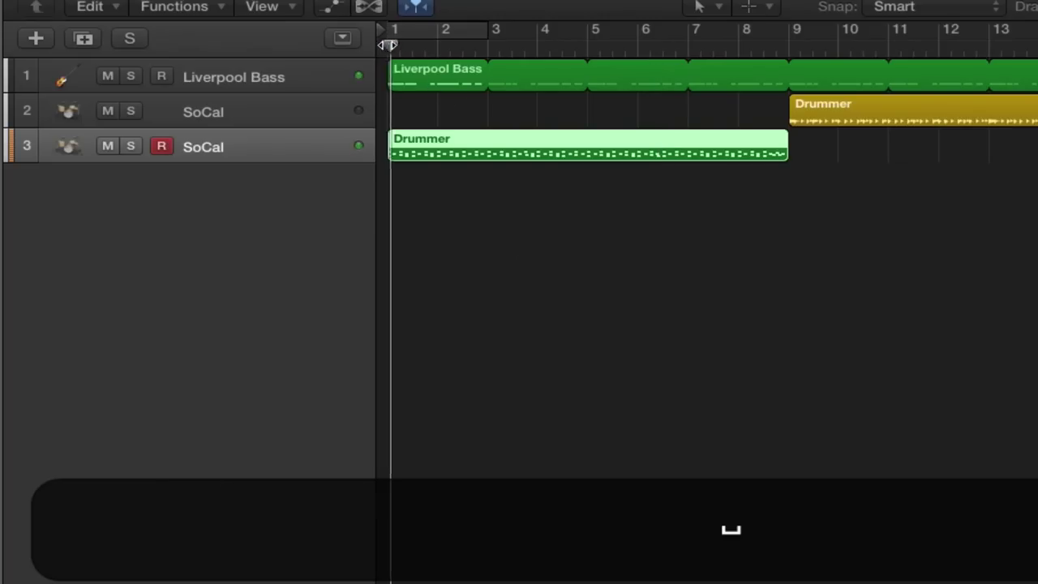
key(space)
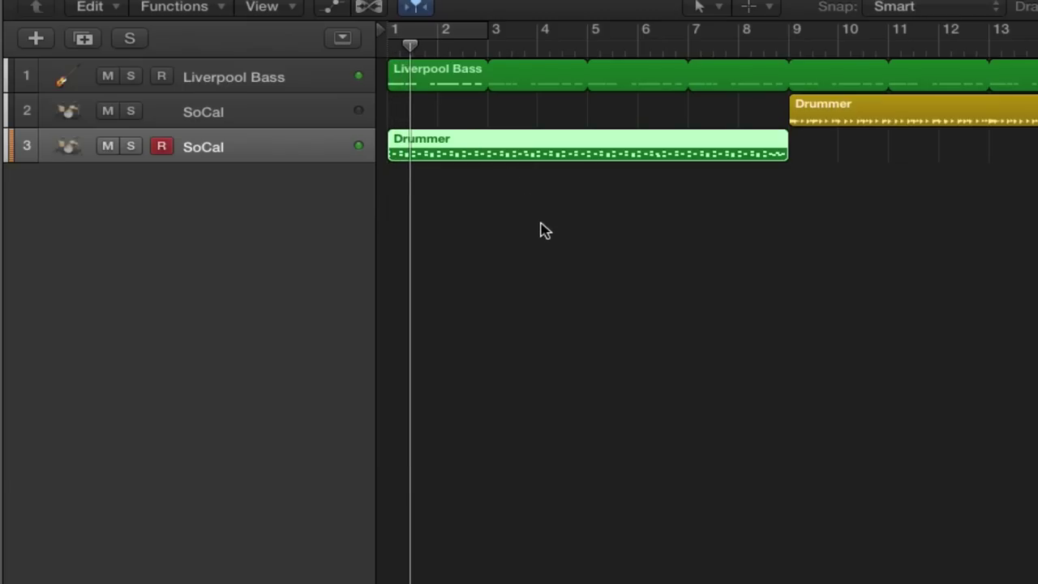
click(544, 230)
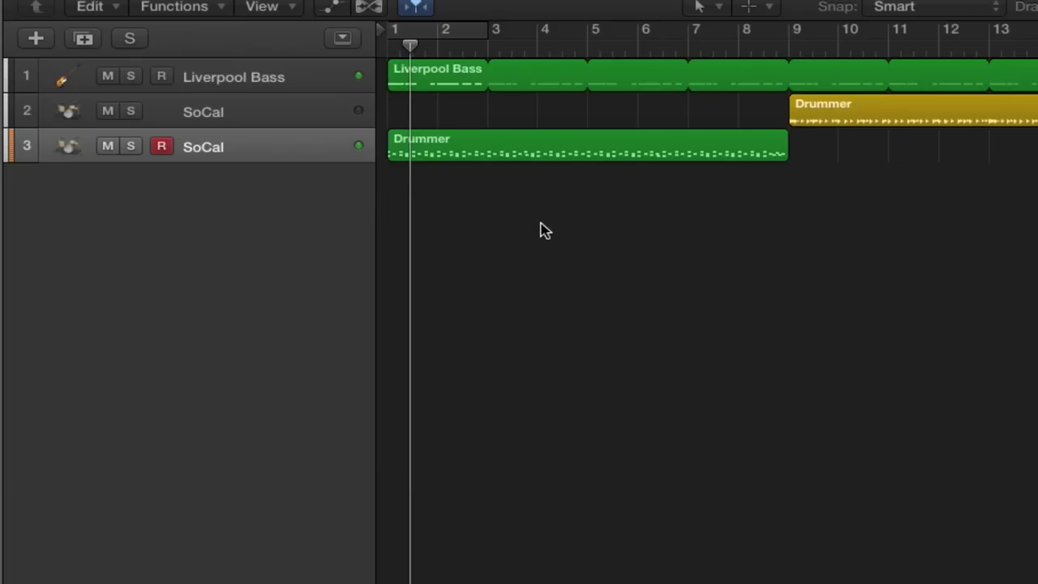
double_click(468, 154)
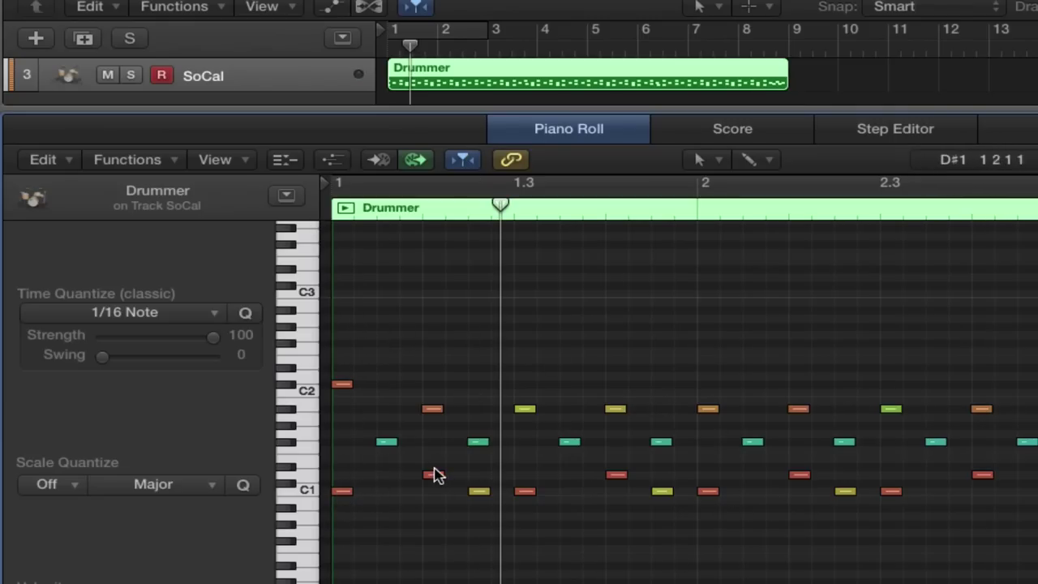
Audition single notes of the drum pattern in bar 1: the kick, crash and hi-hat hits.
click(434, 475)
click(341, 491)
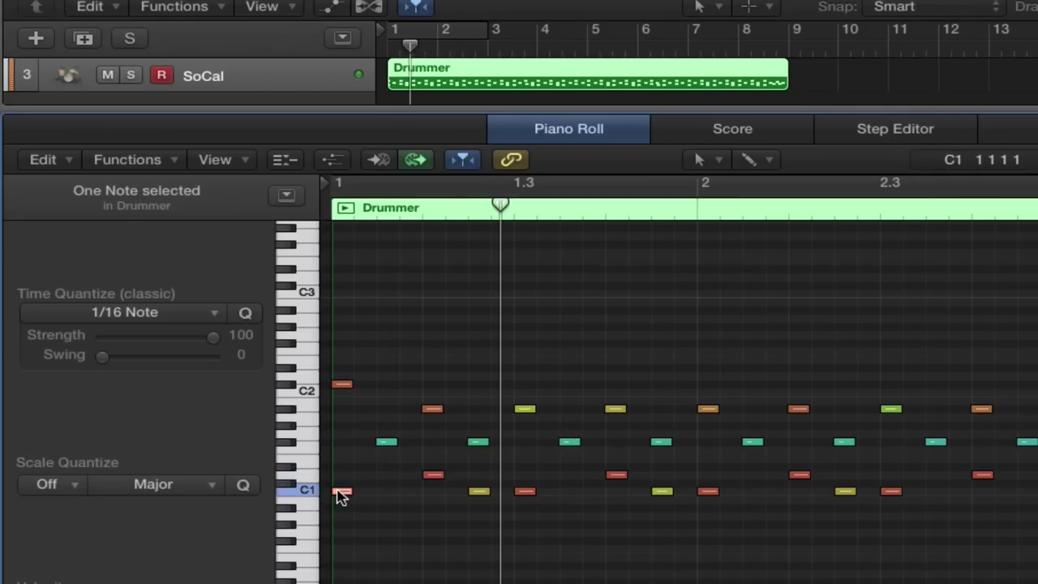
click(341, 383)
click(387, 442)
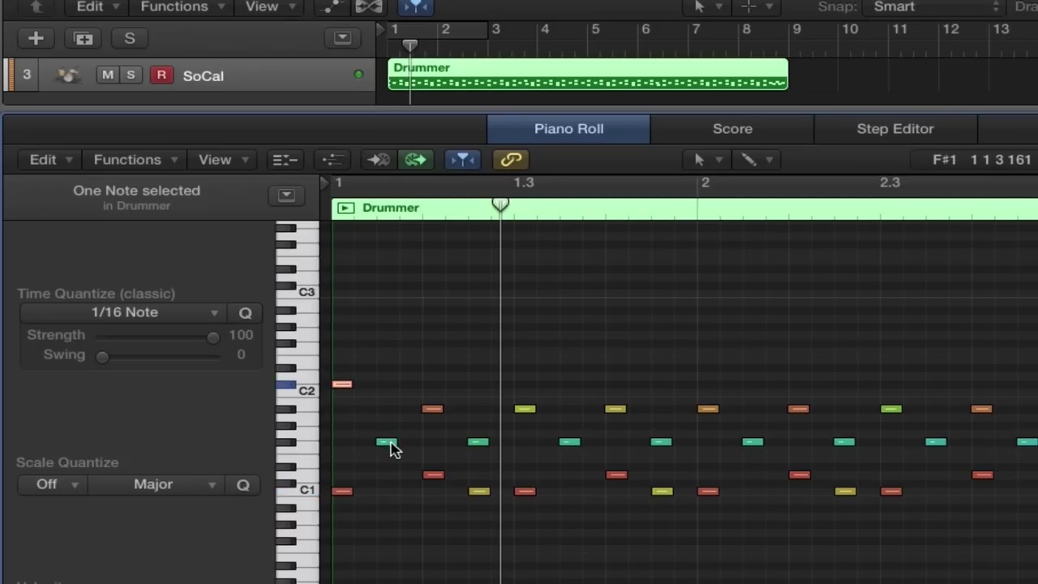
click(428, 409)
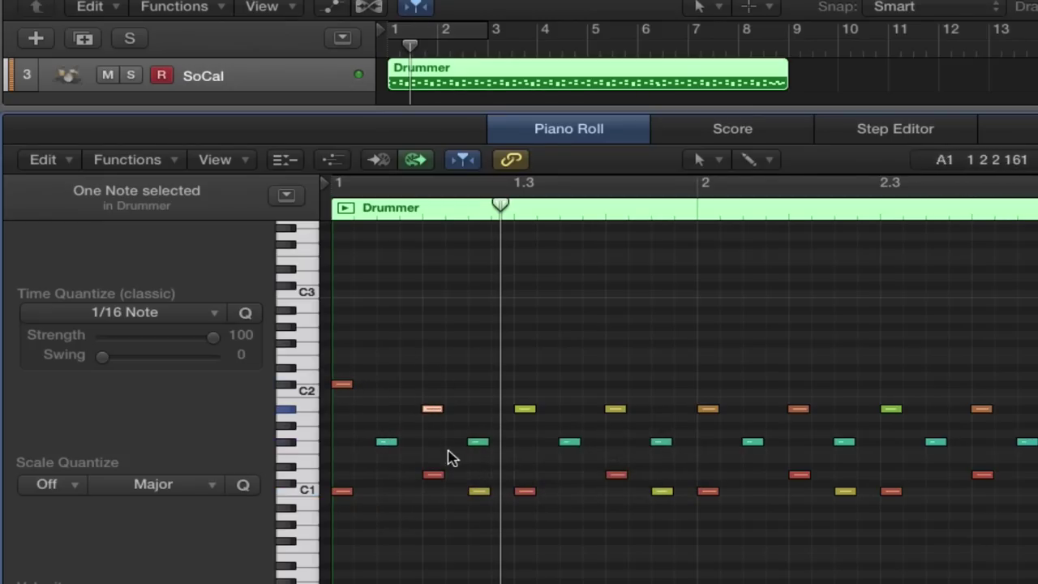
Delete the snare note (D1) on beat 2 of bar 1 and play the region from the start.
click(434, 478)
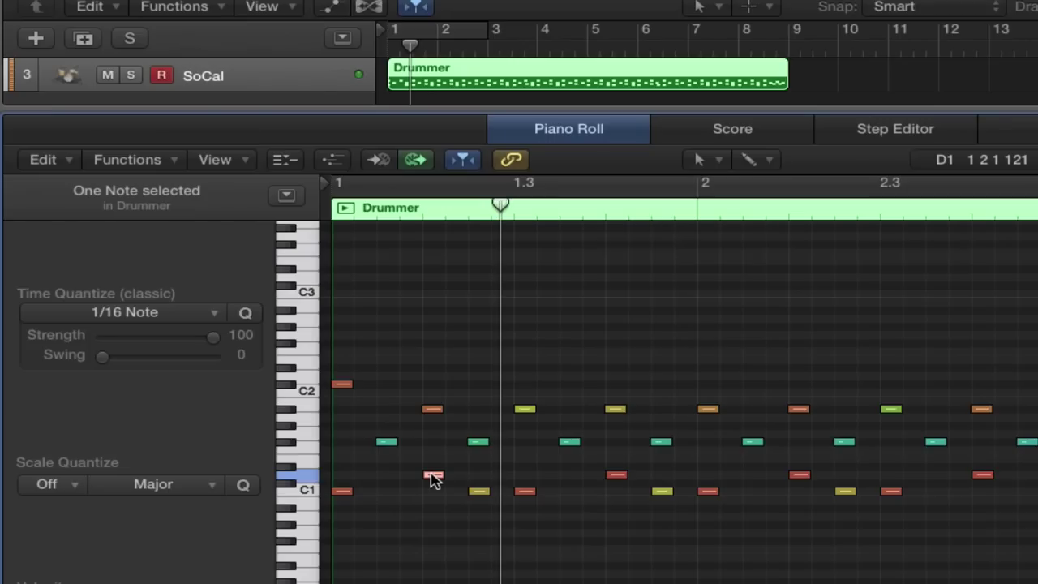
key(BackSpace)
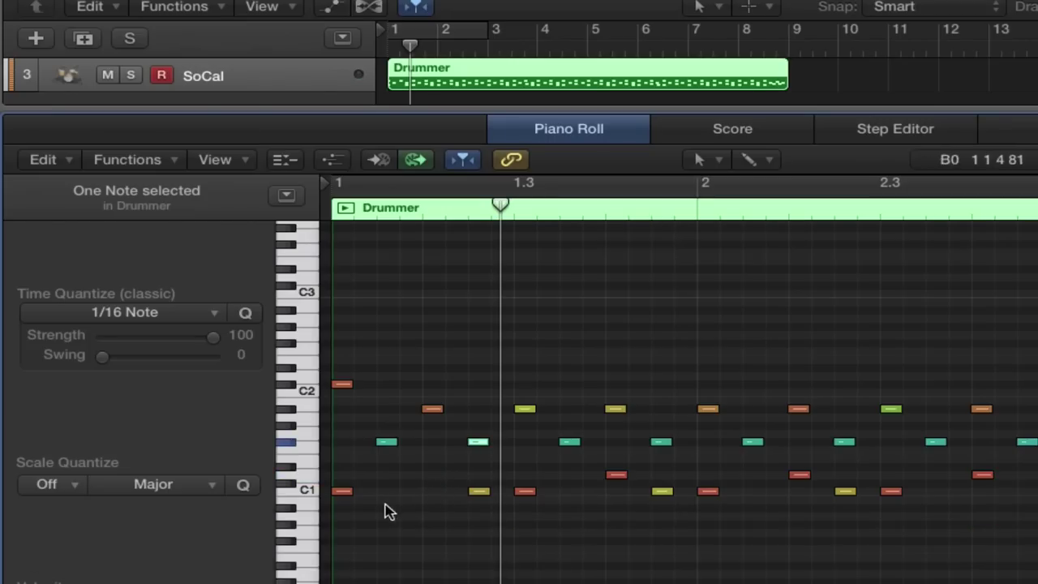
key(Return)
key(space)
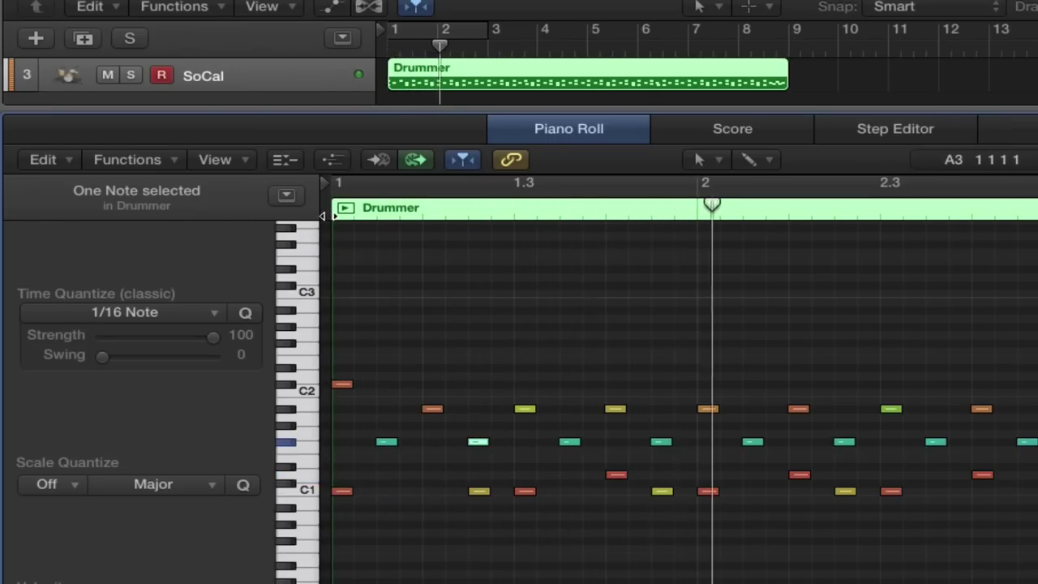
Stop playback and delete the snare note (D1) on beat 2 of bar 3.
scroll(528, 331, right, 3)
scroll(527, 331, right, 3)
key(space)
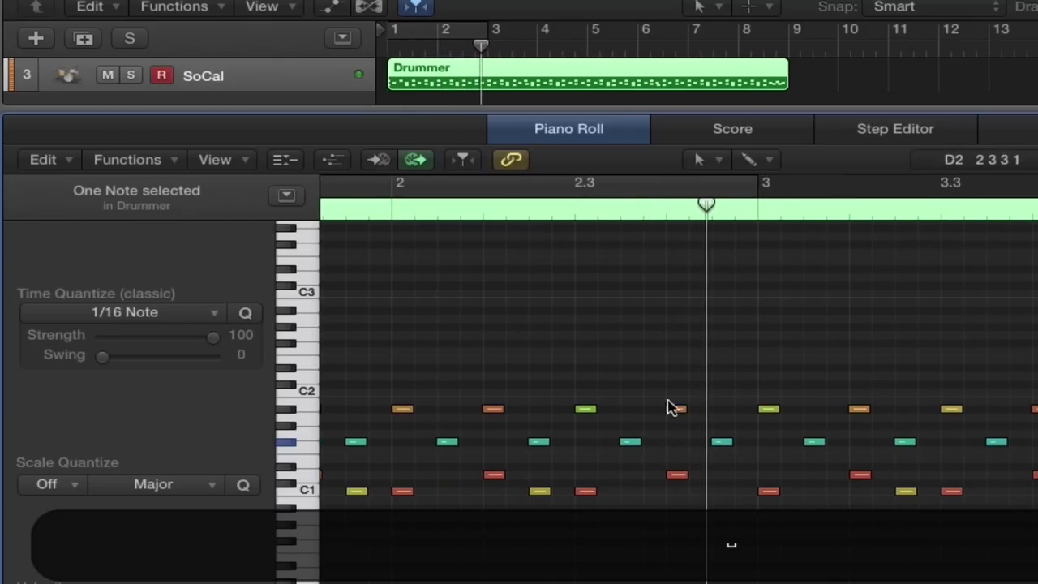
key(BackSpace)
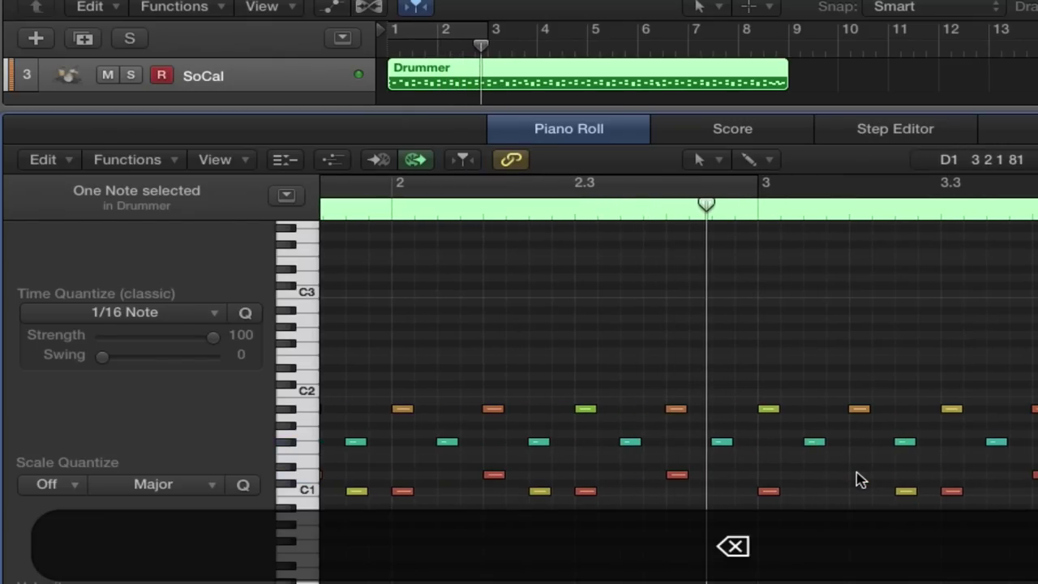
Move the opening crash note at bar 1 down from C#2 to A#1, and play the region briefly from bar 1.
scroll(860, 480, left, 6)
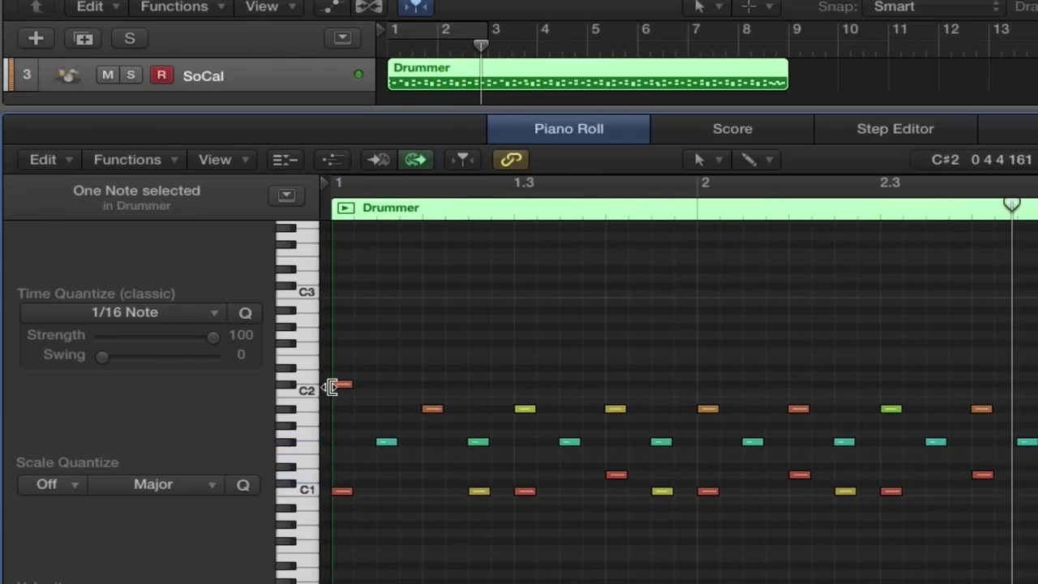
click(340, 388)
drag(341, 389, 343, 411)
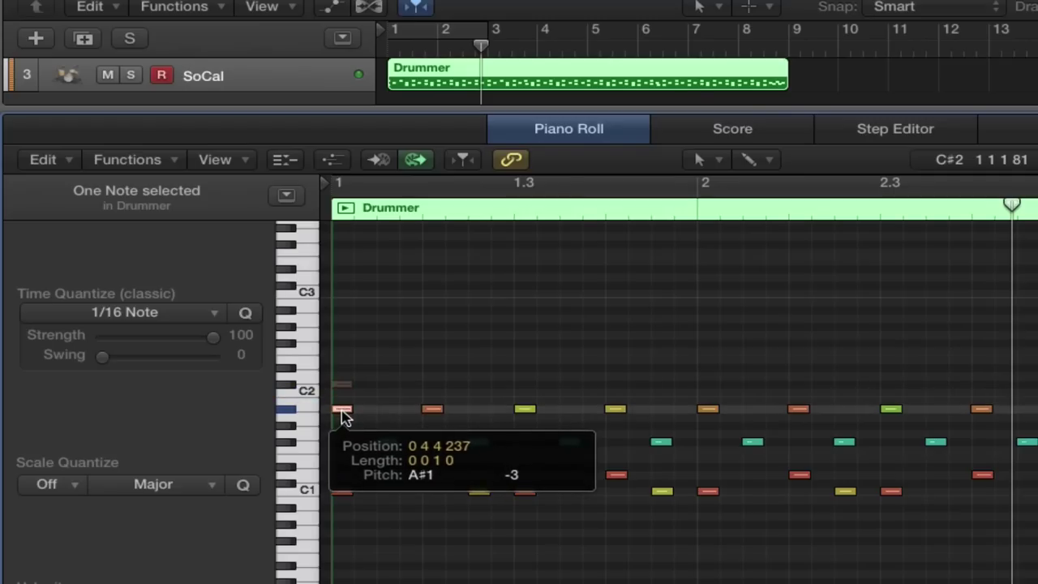
click(383, 360)
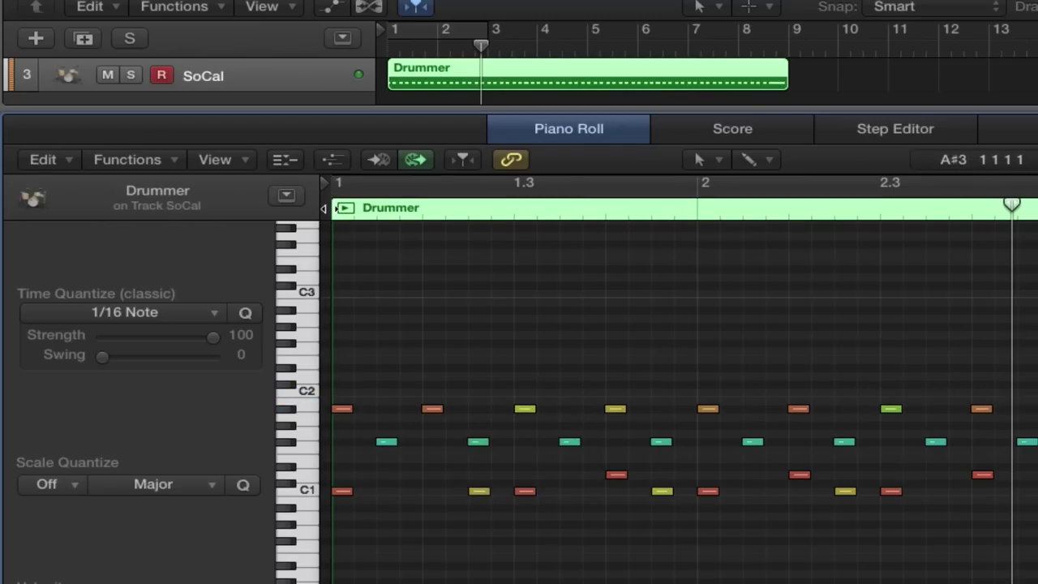
key(Return)
key(space)
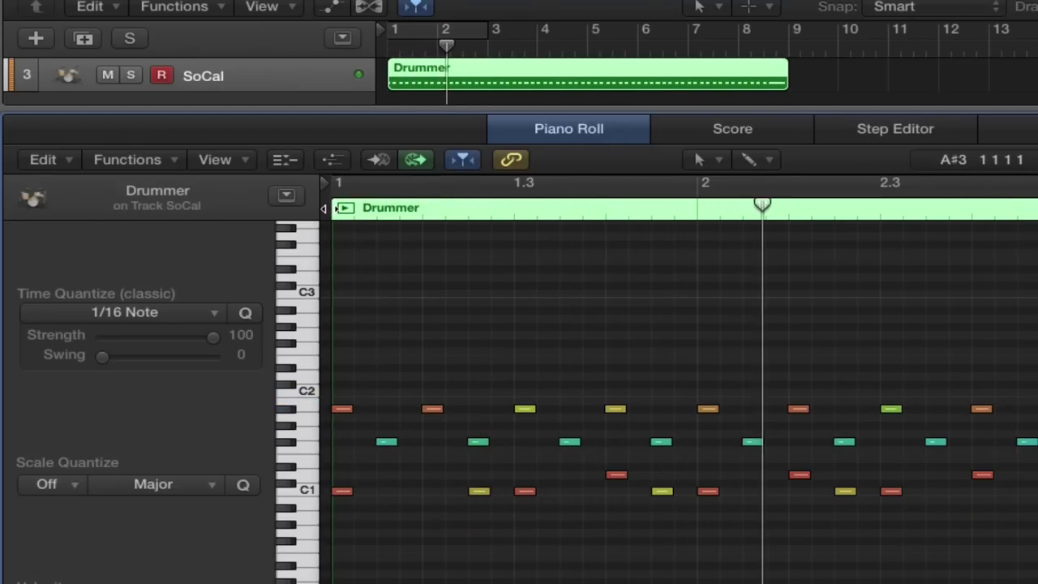
key(space)
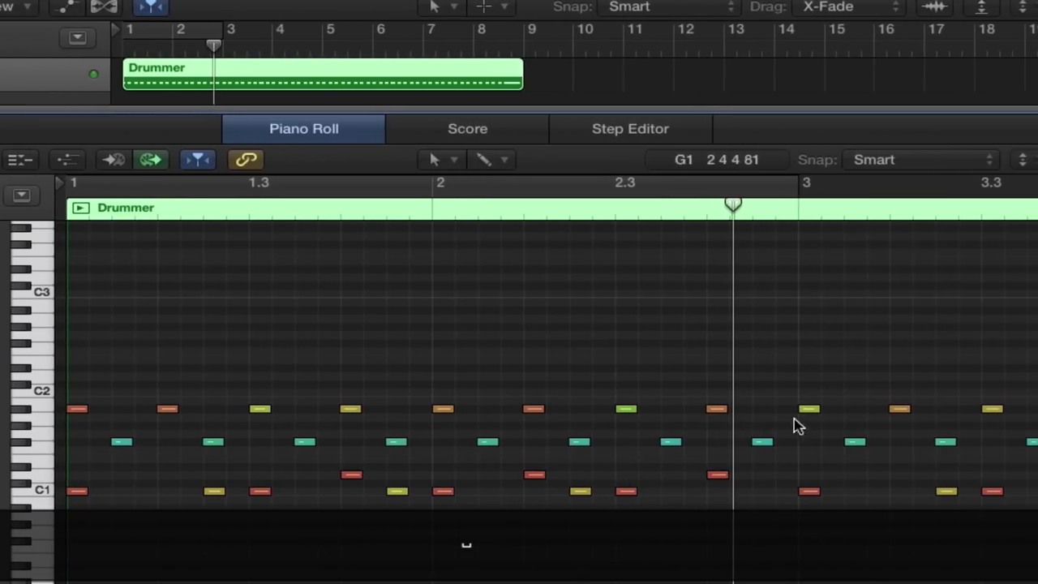
Move the hi-hat note at the start of bar 3 up to C#2 for a crash, and play the region from bar 1.
drag(808, 410, 809, 390)
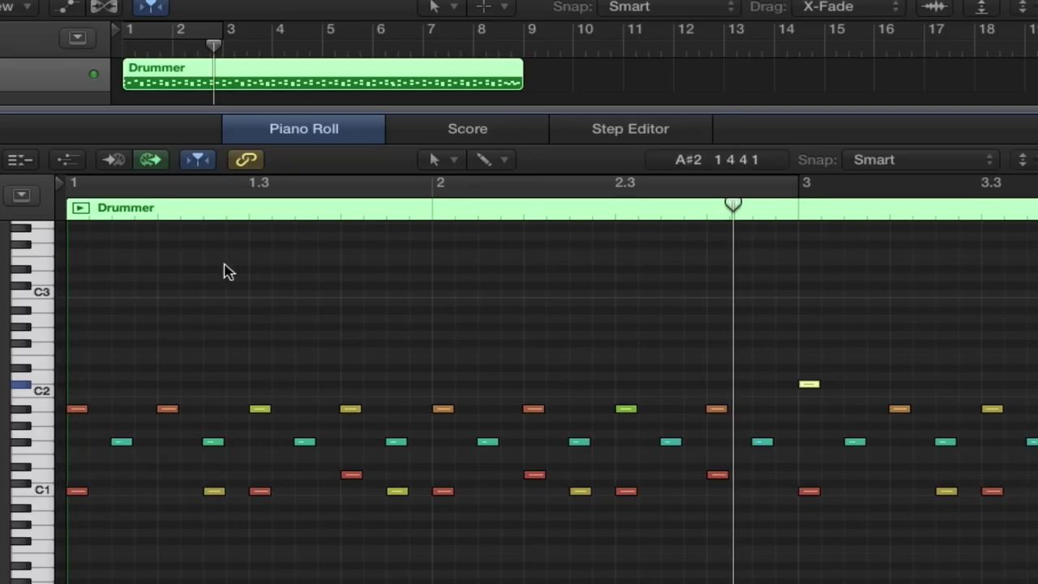
key(Return)
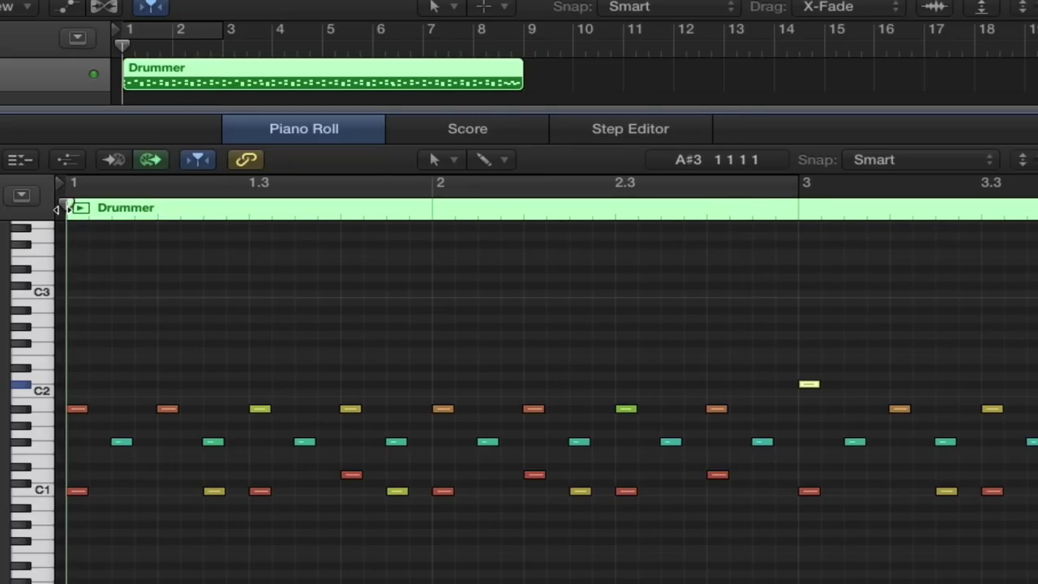
key(space)
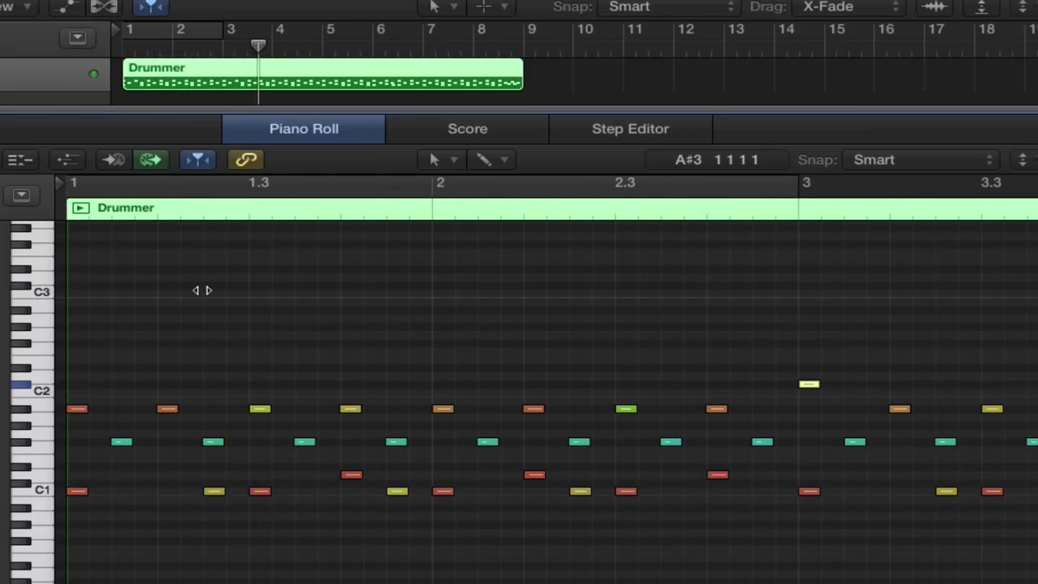
key(space)
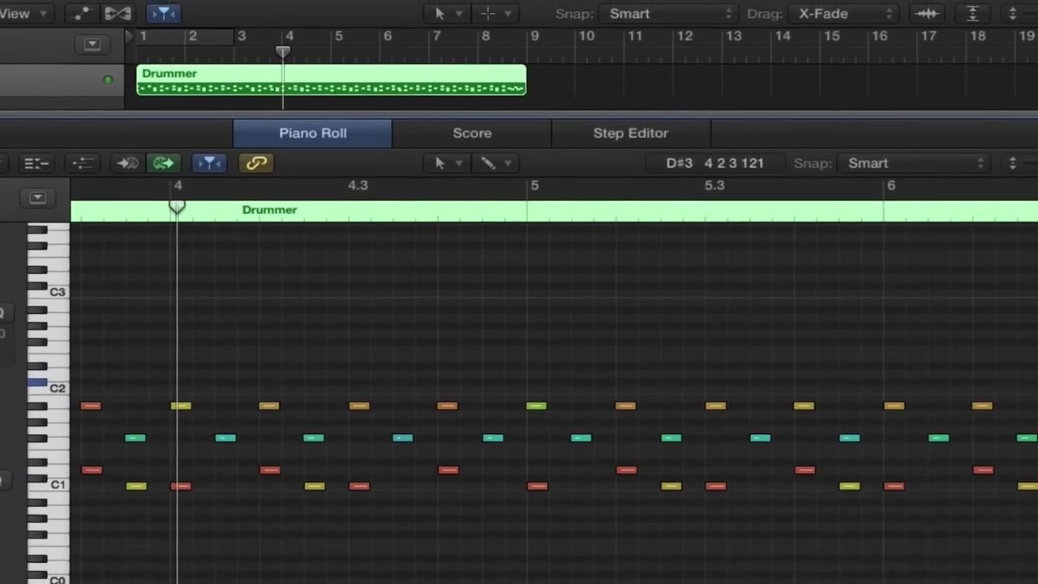
Close the Piano Roll and show track automation, with the playhead returned to bar 1.
key(e)
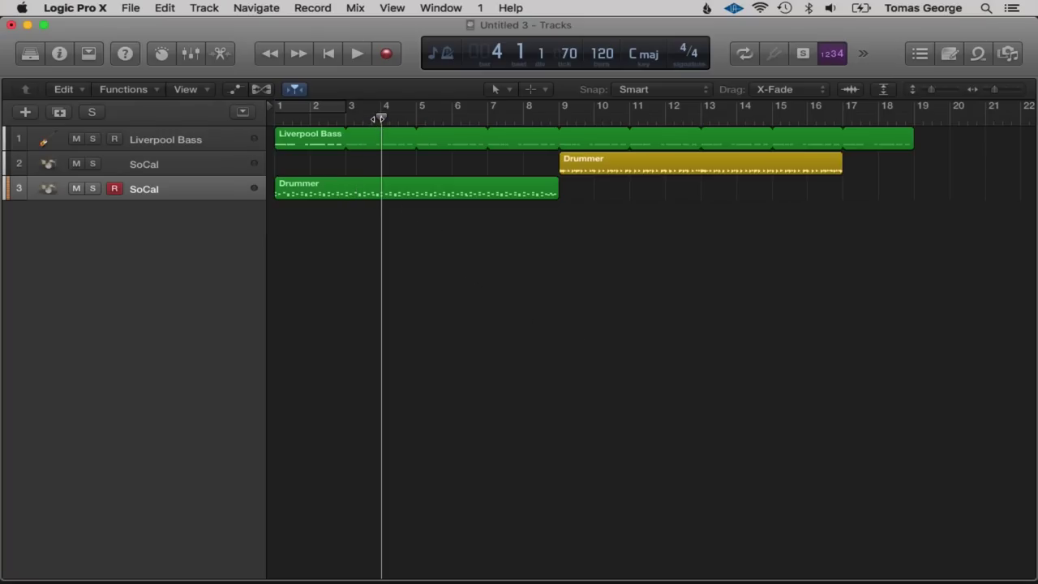
drag(378, 119, 275, 125)
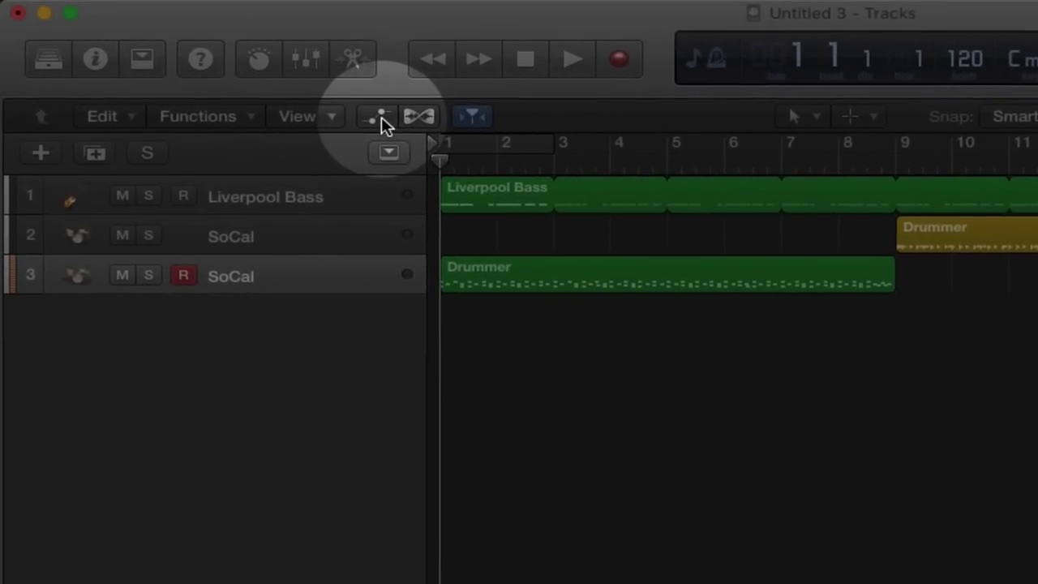
click(298, 101)
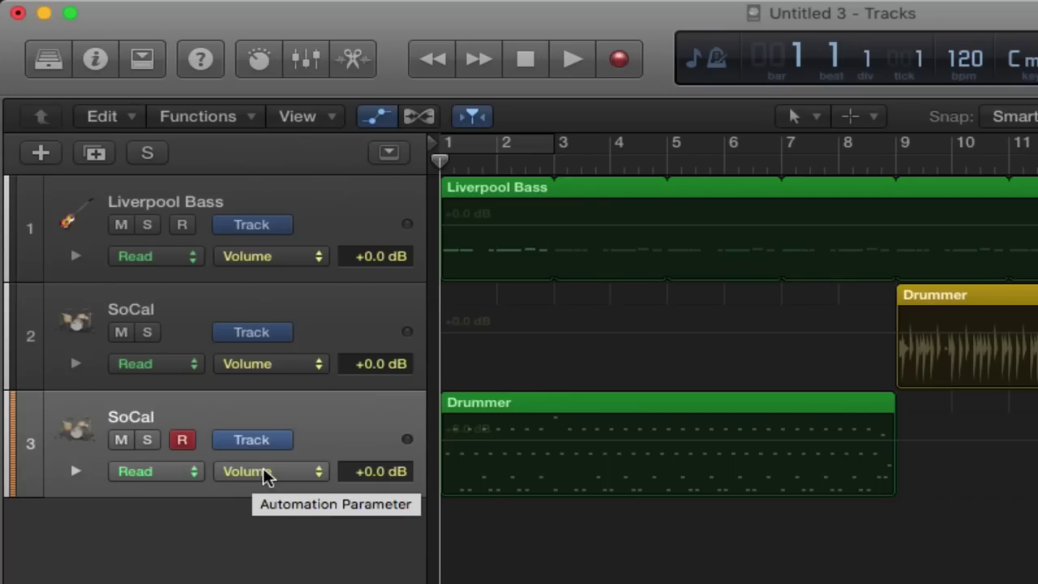
Automate a volume fade-in on the SoCal instrument track from -∞ dB at bar 1 to +1.6 dB at bar 4, and play it.
click(572, 447)
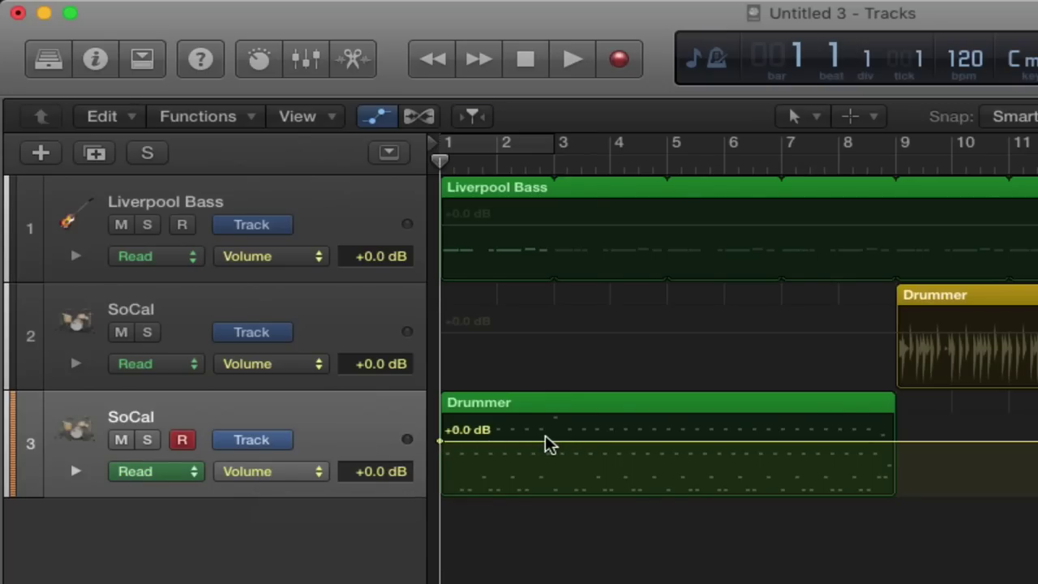
drag(549, 442, 610, 435)
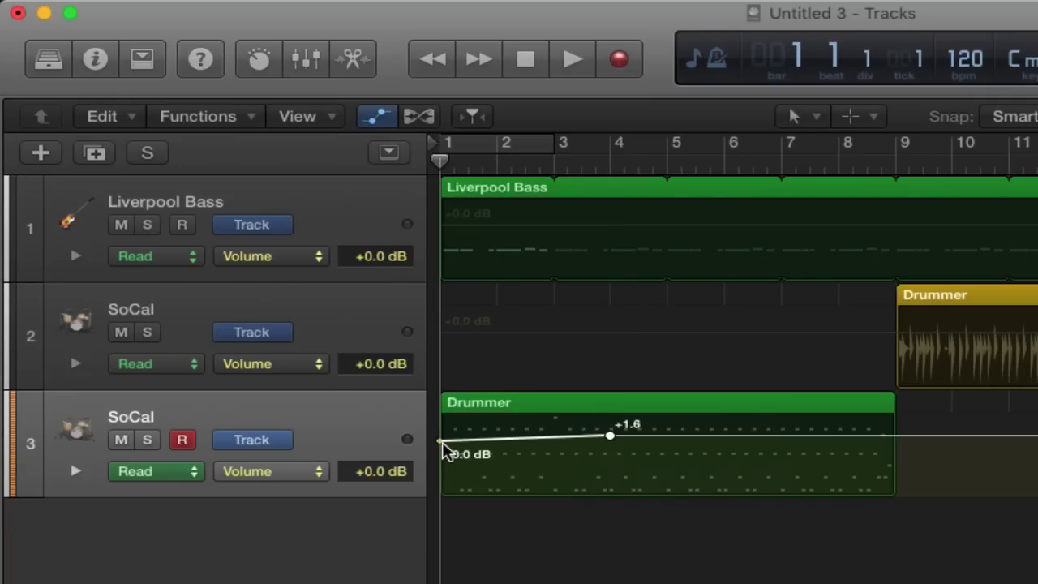
drag(440, 445, 490, 576)
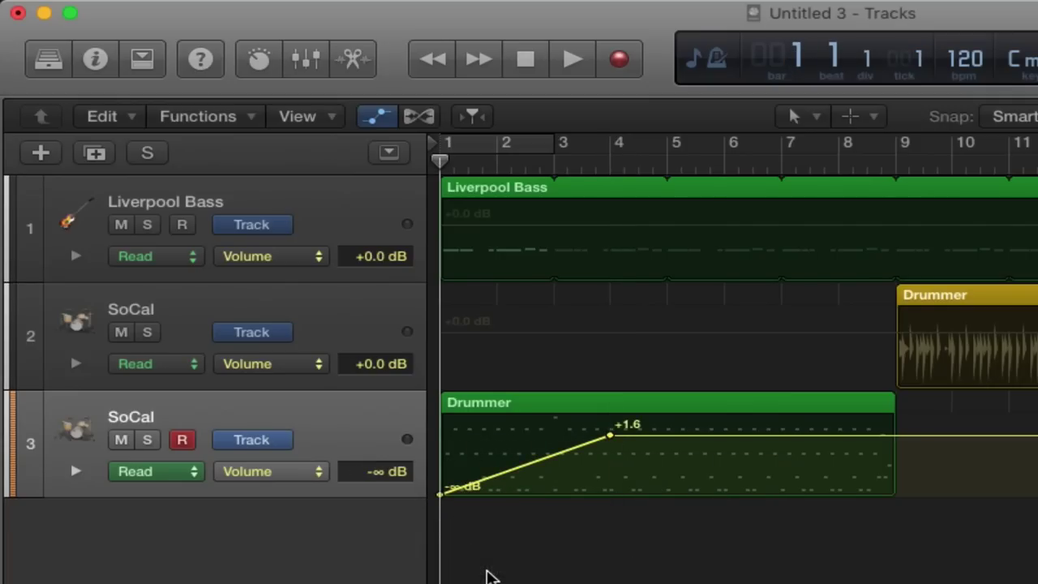
key(space)
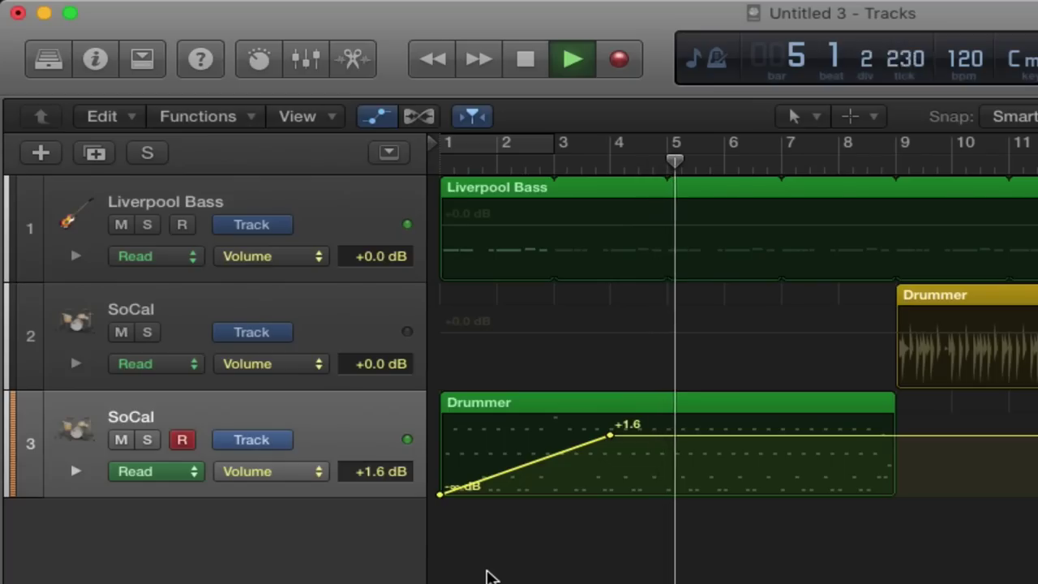
key(space)
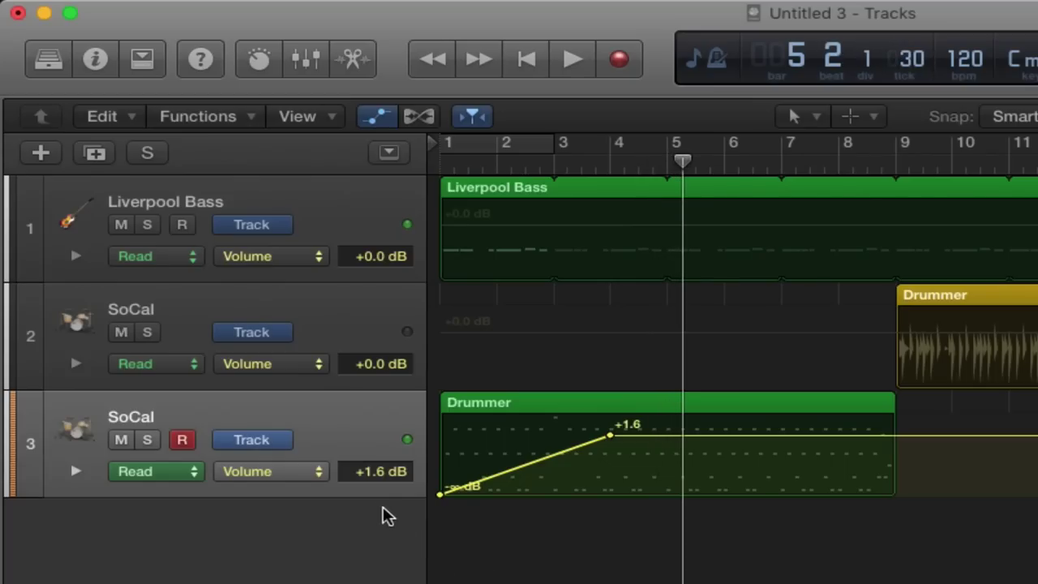
Switch the SoCal instrument track's automation to Pan and draw a ramp from -64 at bar 1 to +63 shortly after bar 3.
click(308, 472)
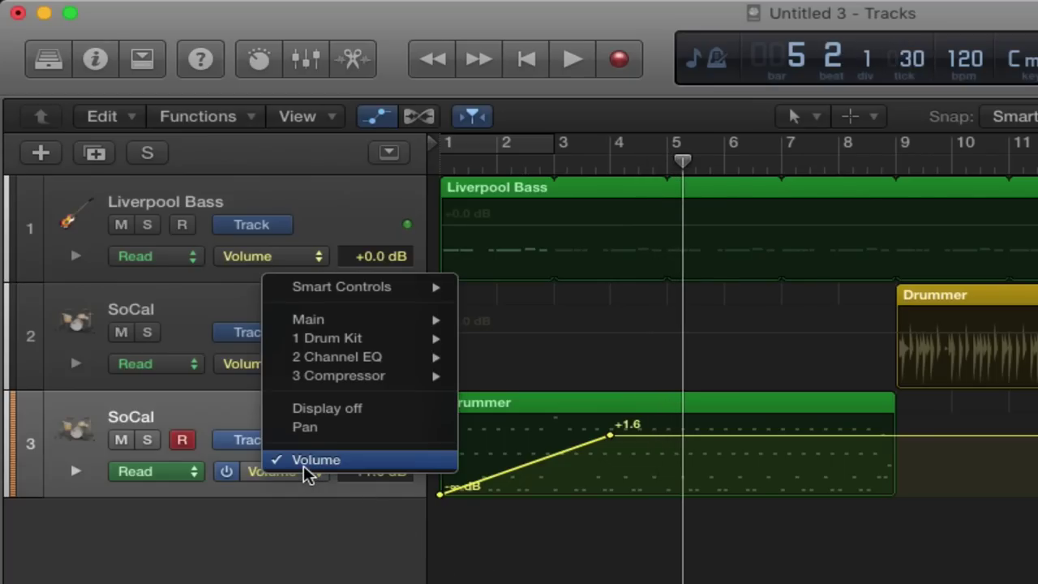
click(325, 430)
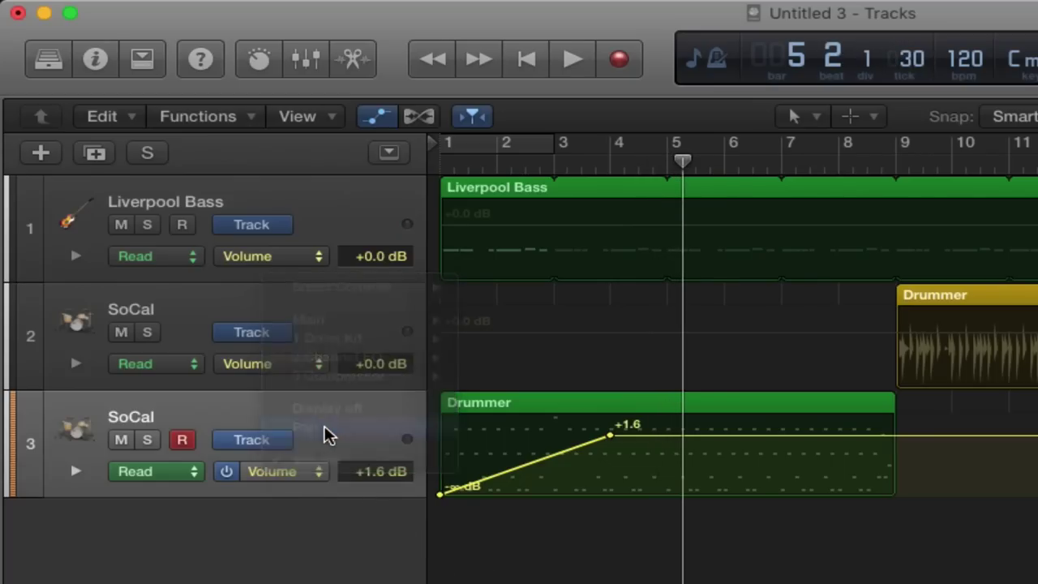
click(451, 458)
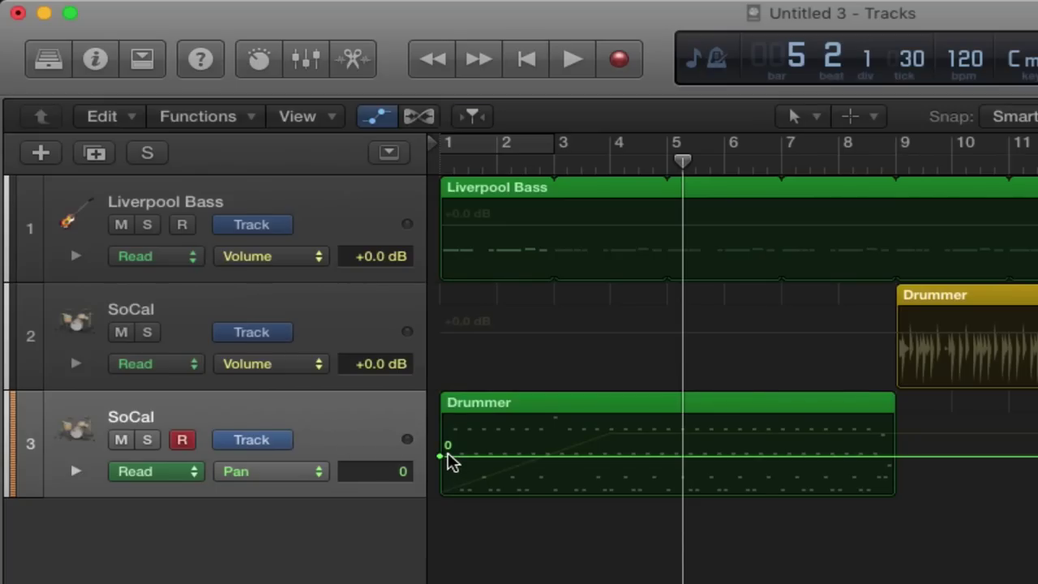
drag(442, 460, 442, 417)
click(573, 419)
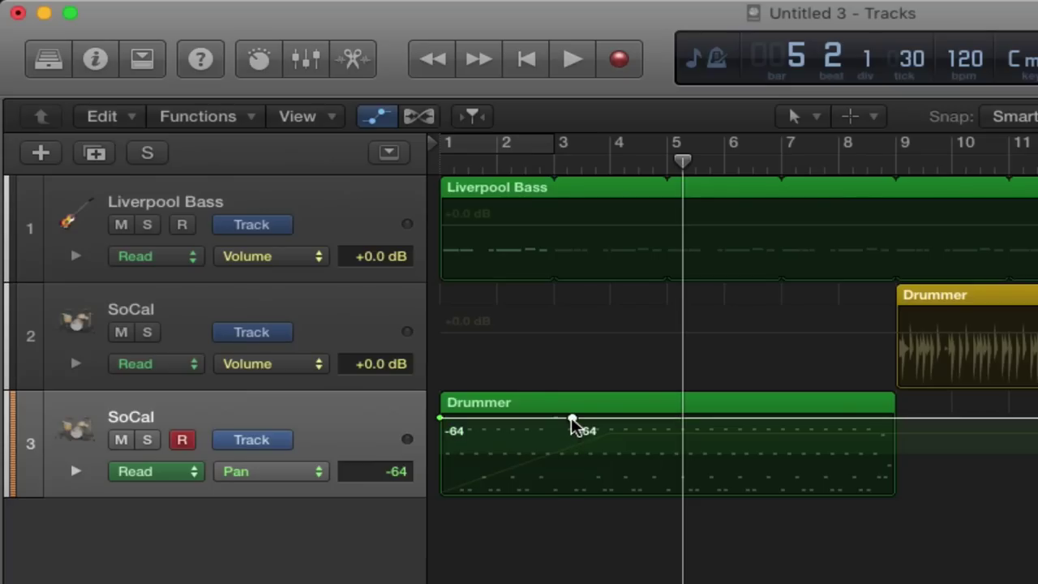
drag(572, 418, 572, 493)
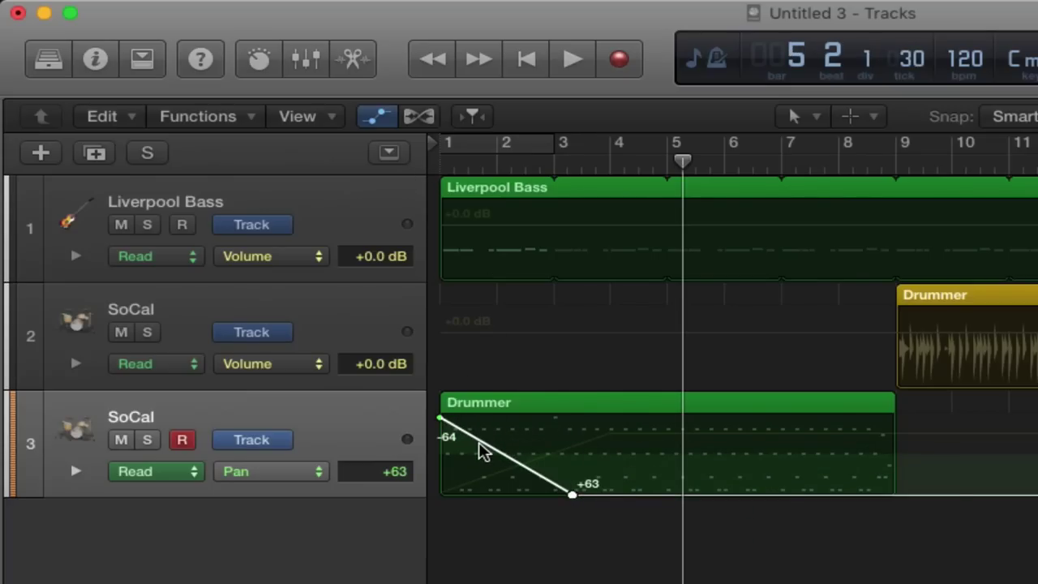
Shift the pan ramp so it runs from about bar 3.5 to just before bar 6, and play it.
drag(480, 447, 627, 447)
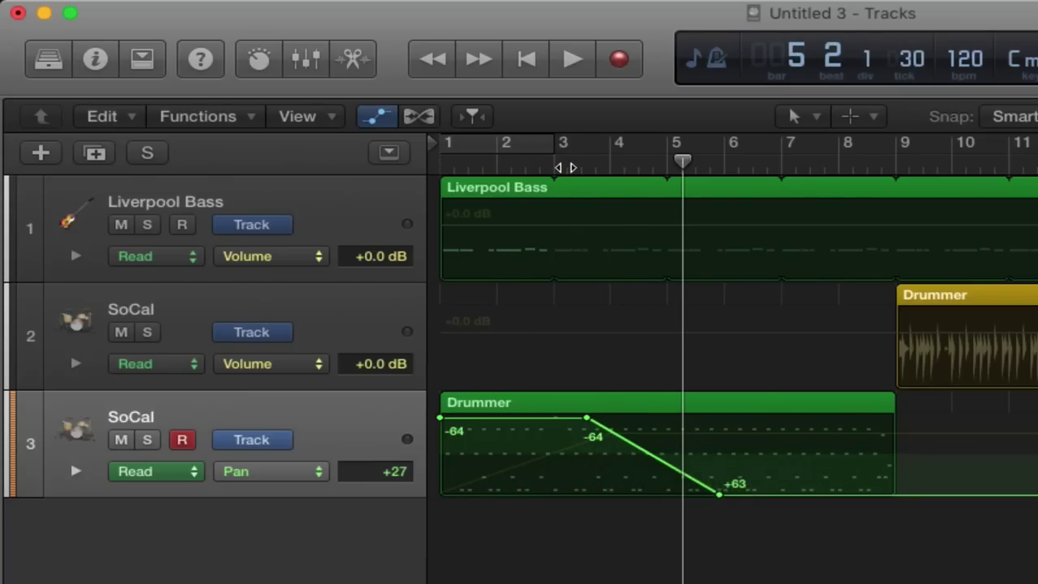
key(space)
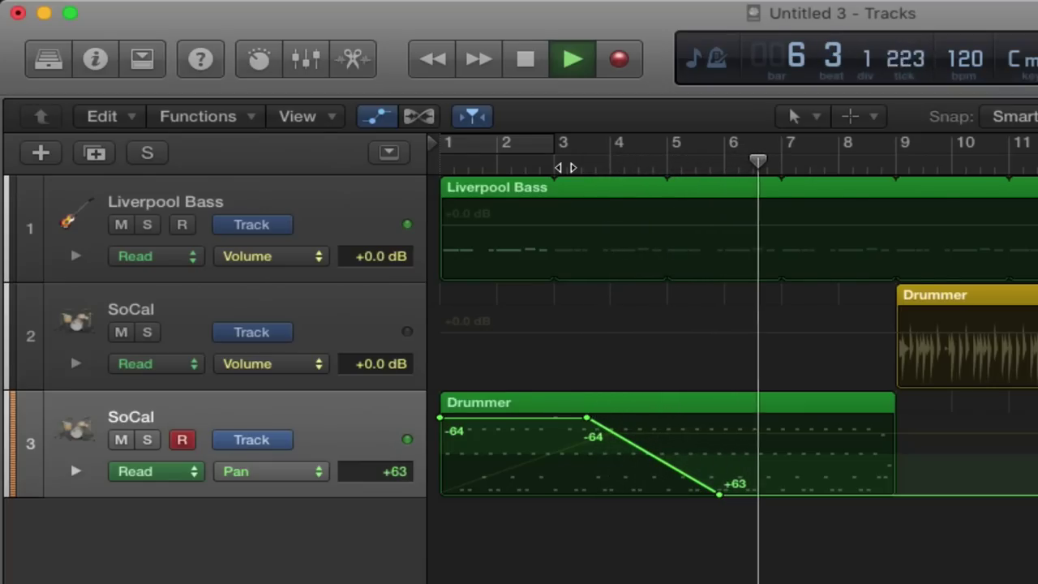
key(space)
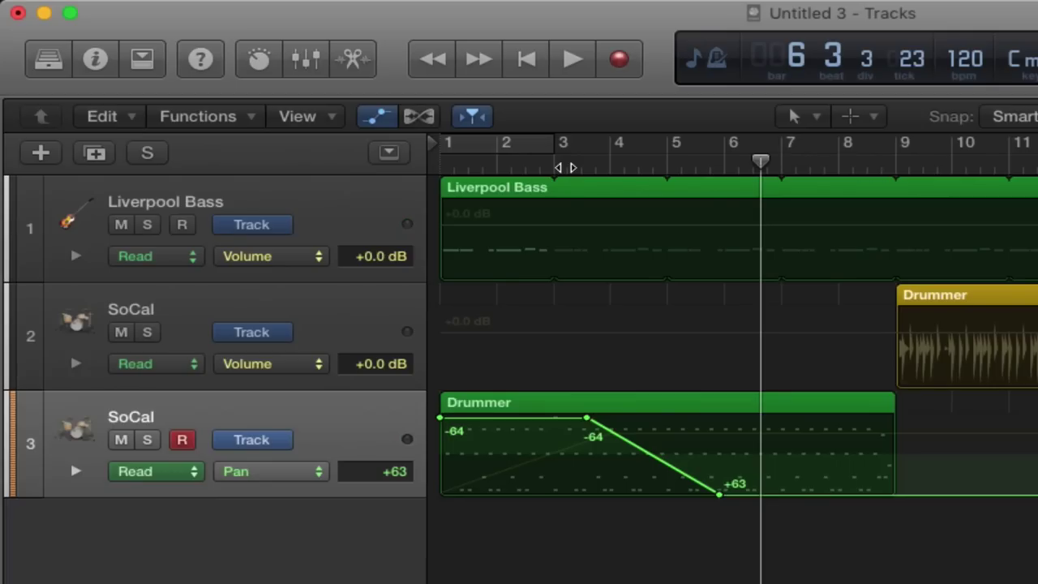
Show the Liverpool Bass track's inspector and switch that track's automation to the Bass Amp's Treble parameter.
click(311, 211)
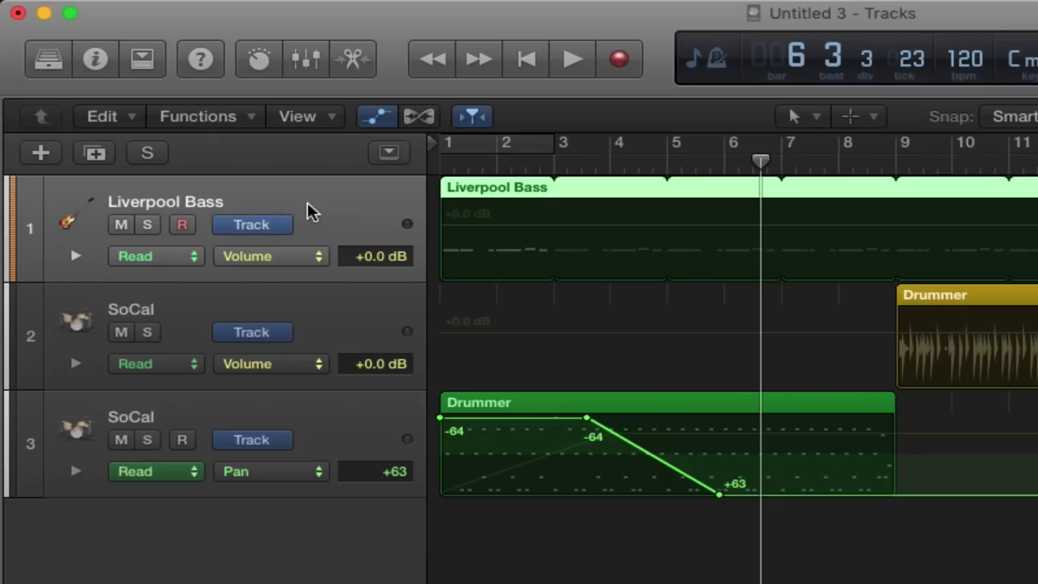
click(299, 260)
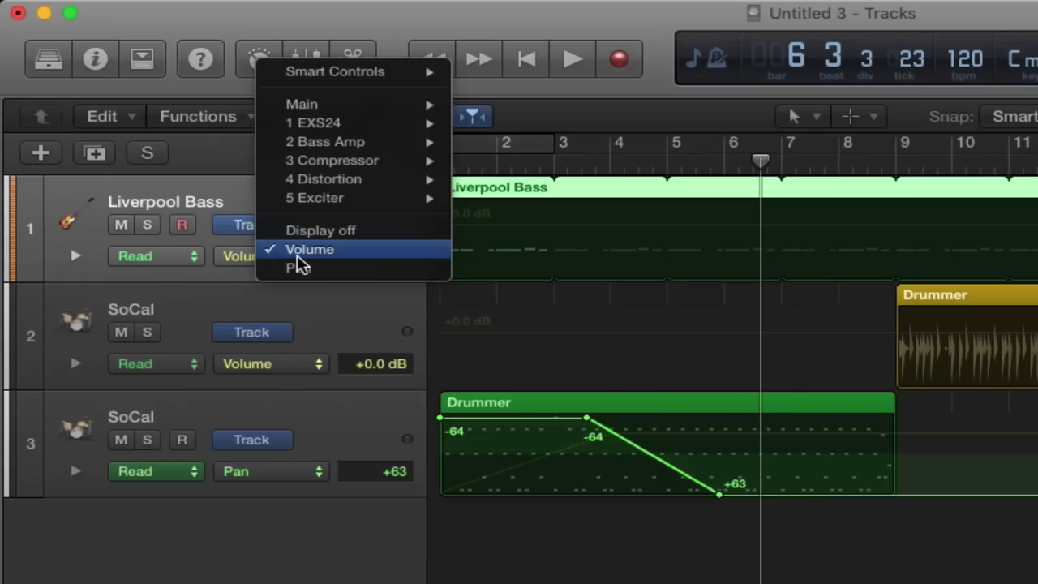
click(207, 195)
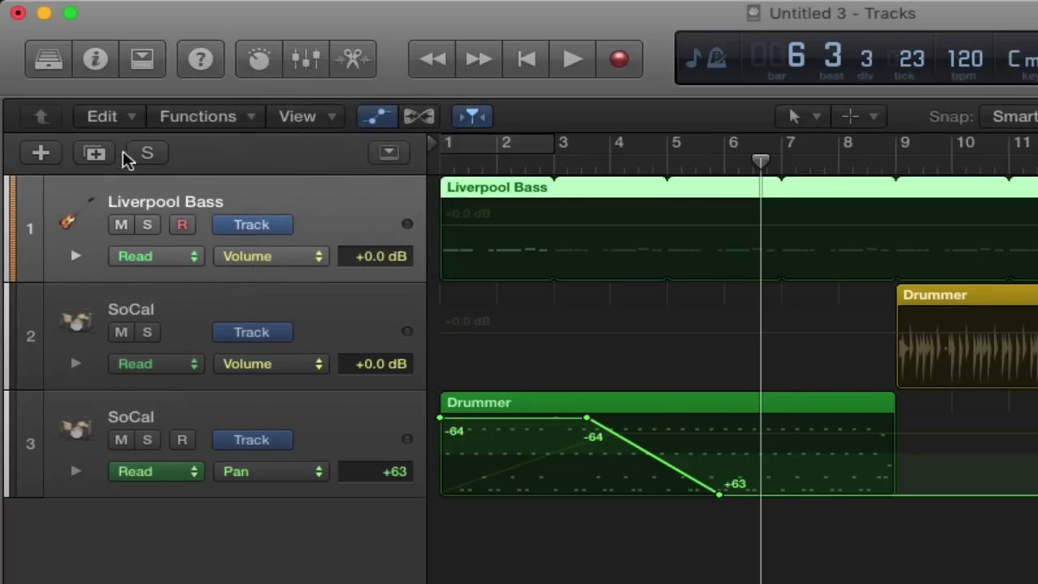
click(94, 59)
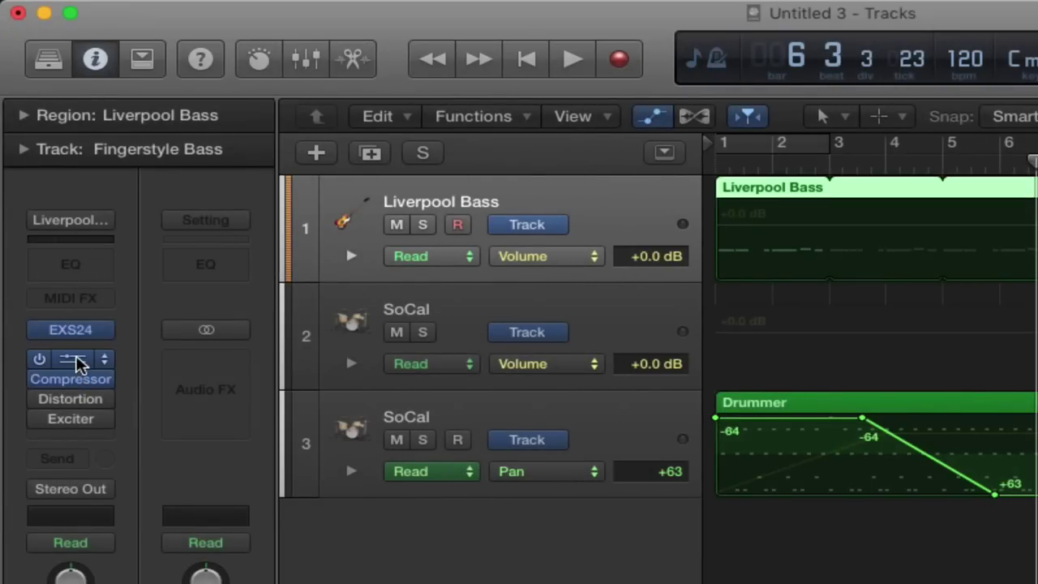
click(530, 258)
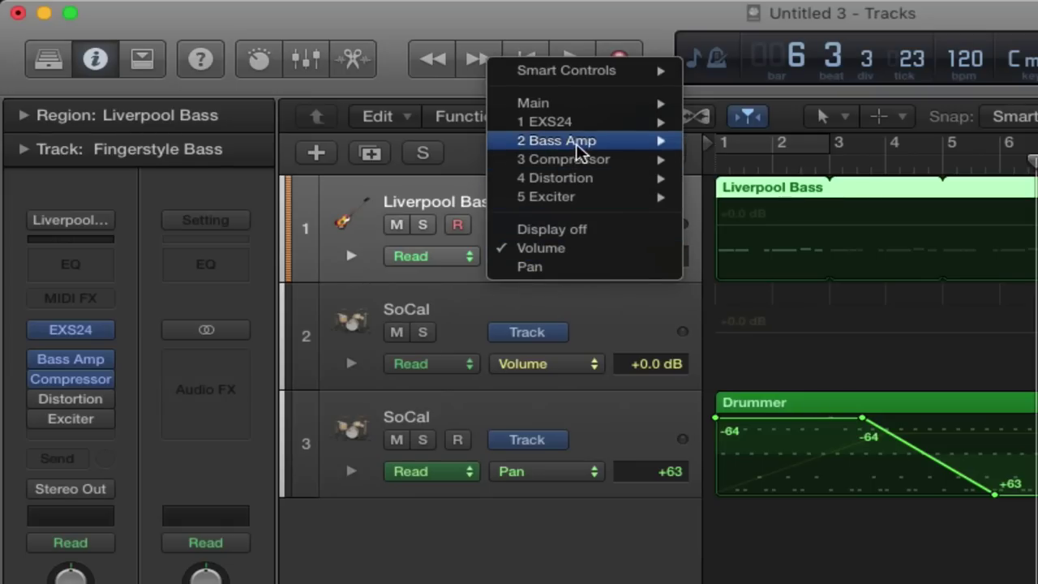
mouse_move(586, 143)
mouse_move(724, 144)
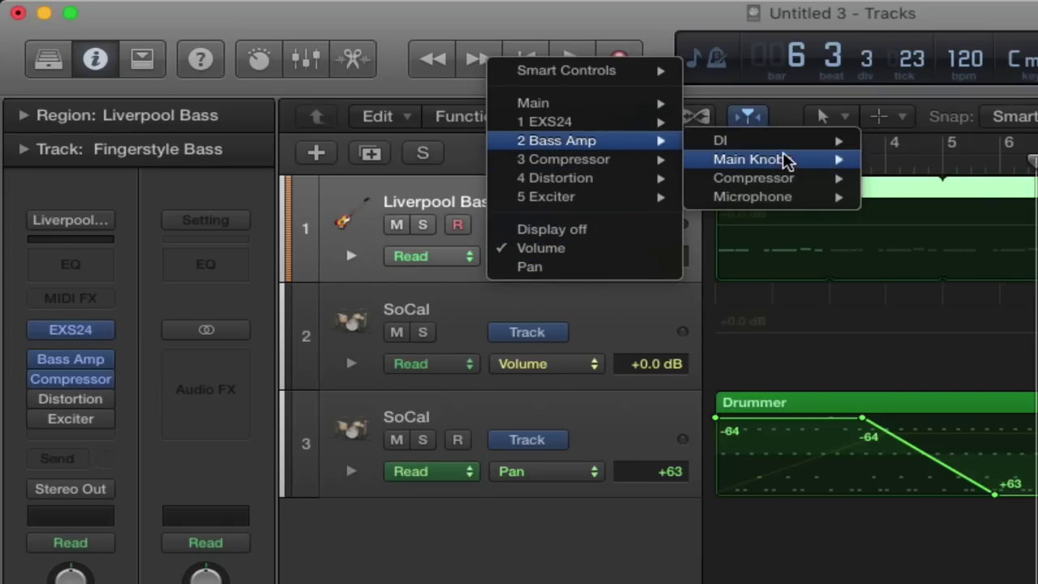
mouse_move(790, 166)
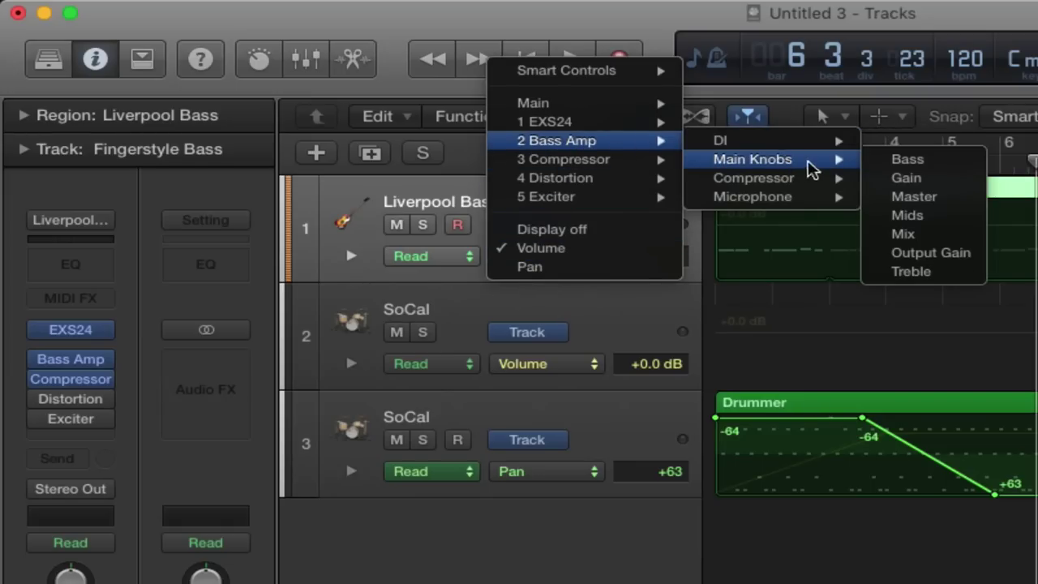
click(912, 272)
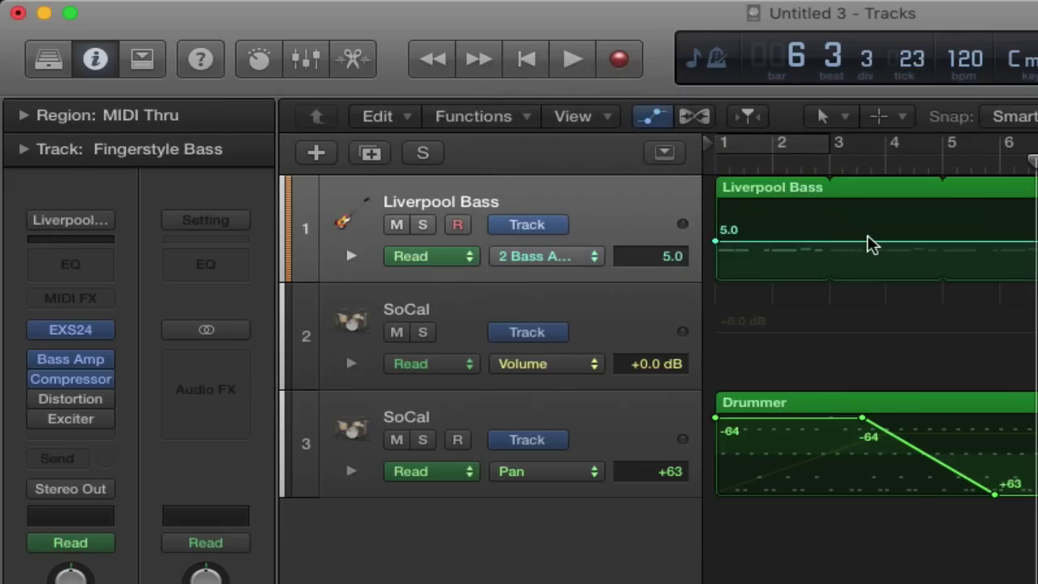
Draw a Treble ramp on the Liverpool Bass track from 0.0 at bar 1 to 10.0 shortly after bar 3, and play it.
click(848, 241)
drag(848, 241, 845, 203)
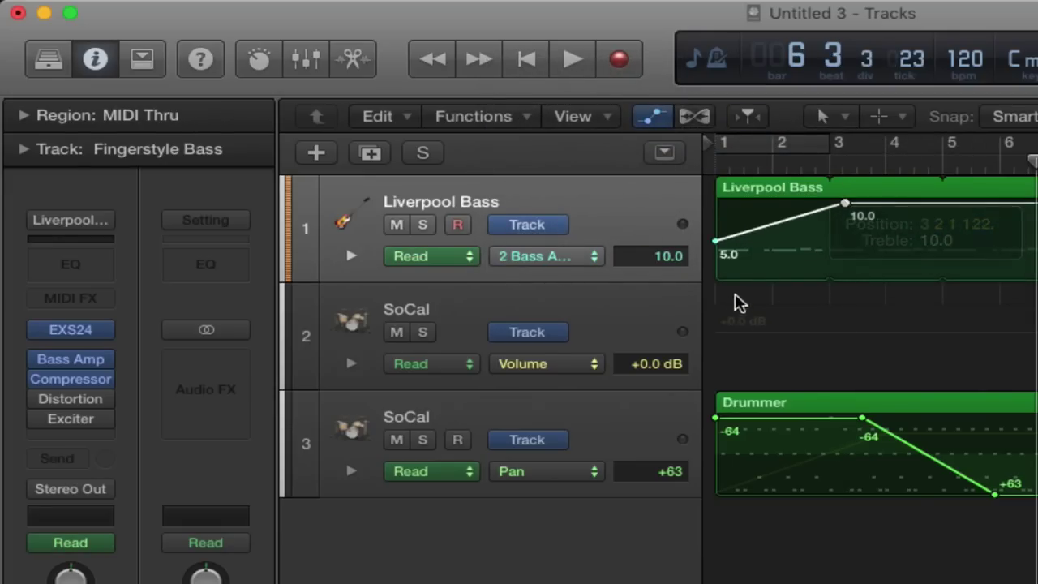
drag(717, 246, 716, 275)
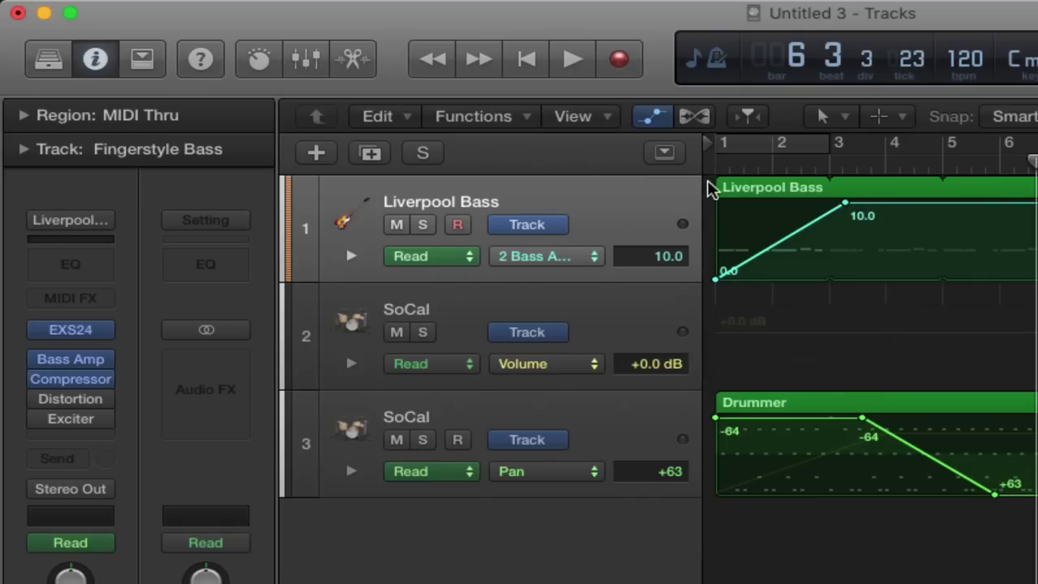
key(Return)
key(space)
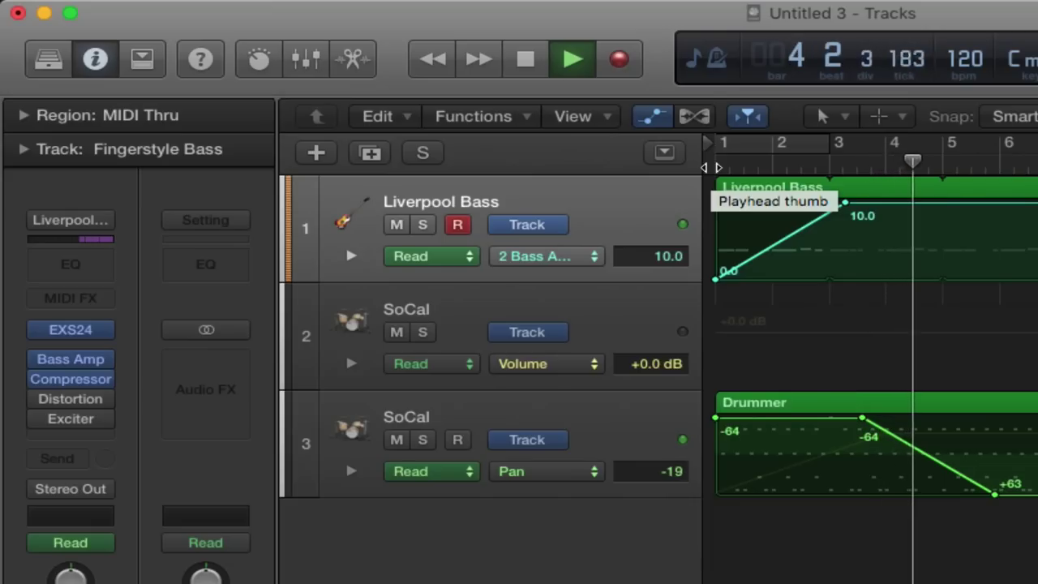
click(541, 257)
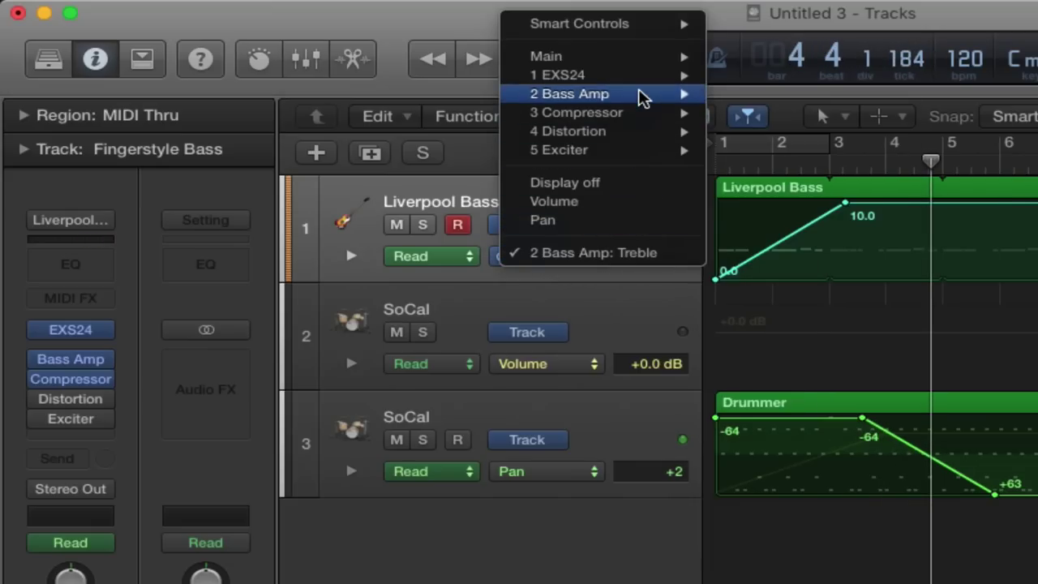
mouse_move(641, 96)
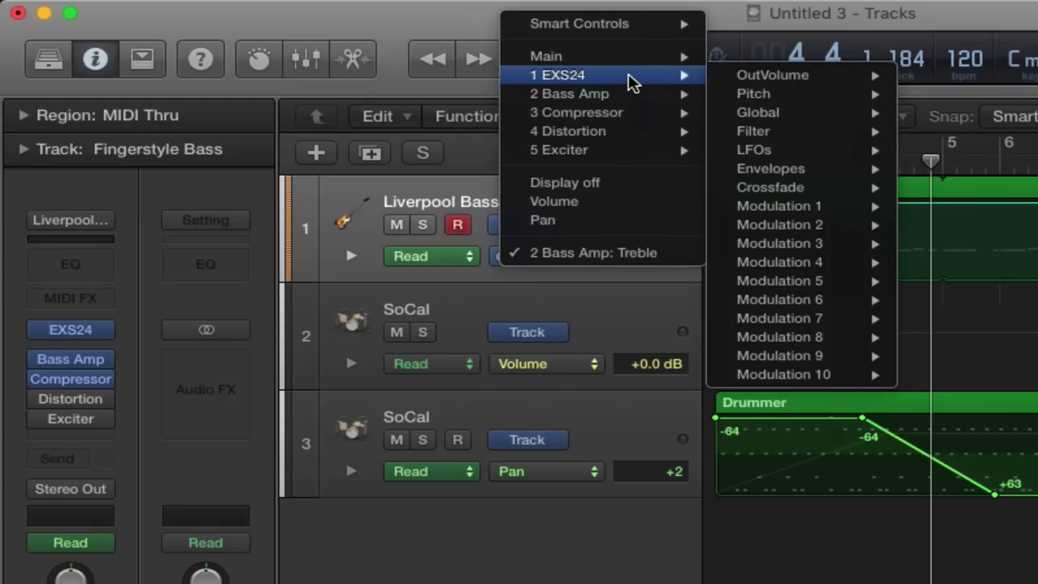
mouse_move(815, 208)
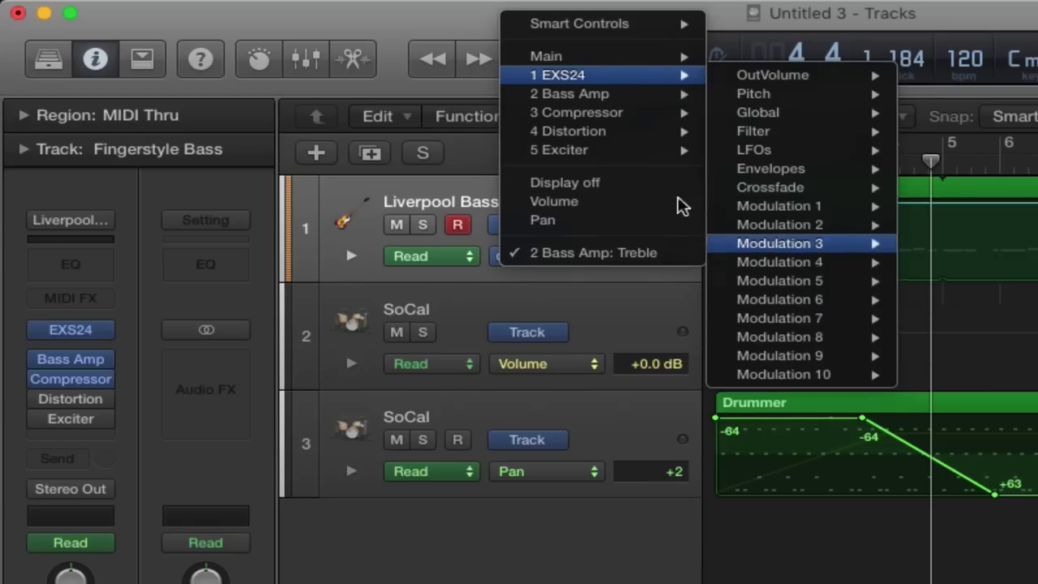
mouse_move(823, 132)
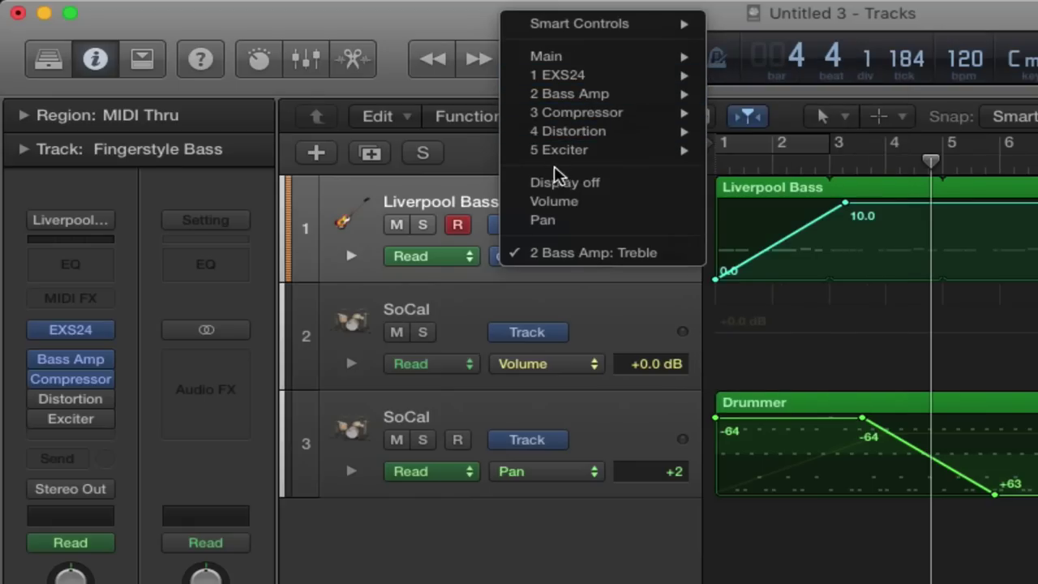
click(410, 203)
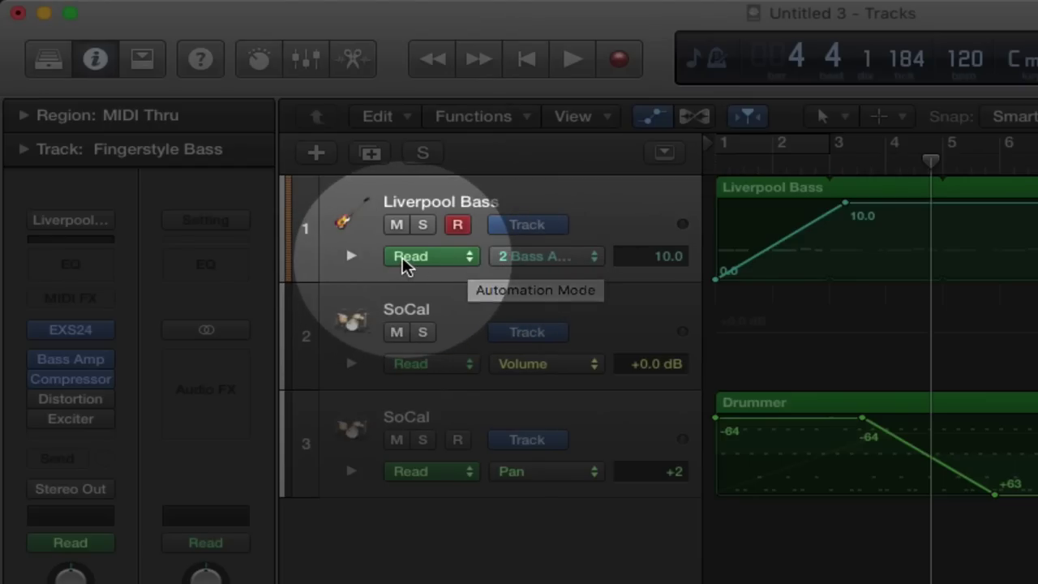
Set the Liverpool Bass track's automation mode to Latch and return the playhead to bar 1.
click(459, 258)
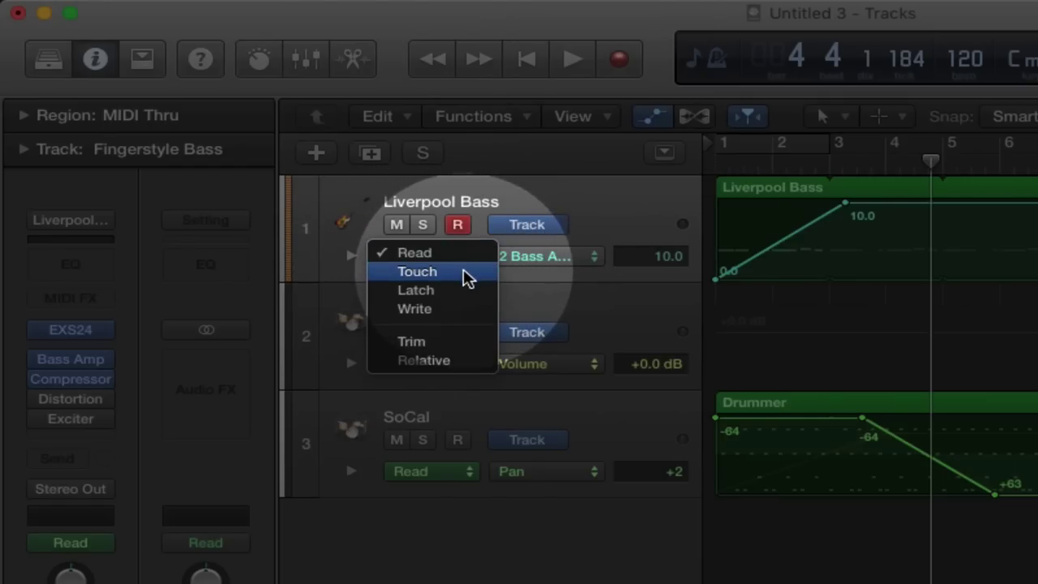
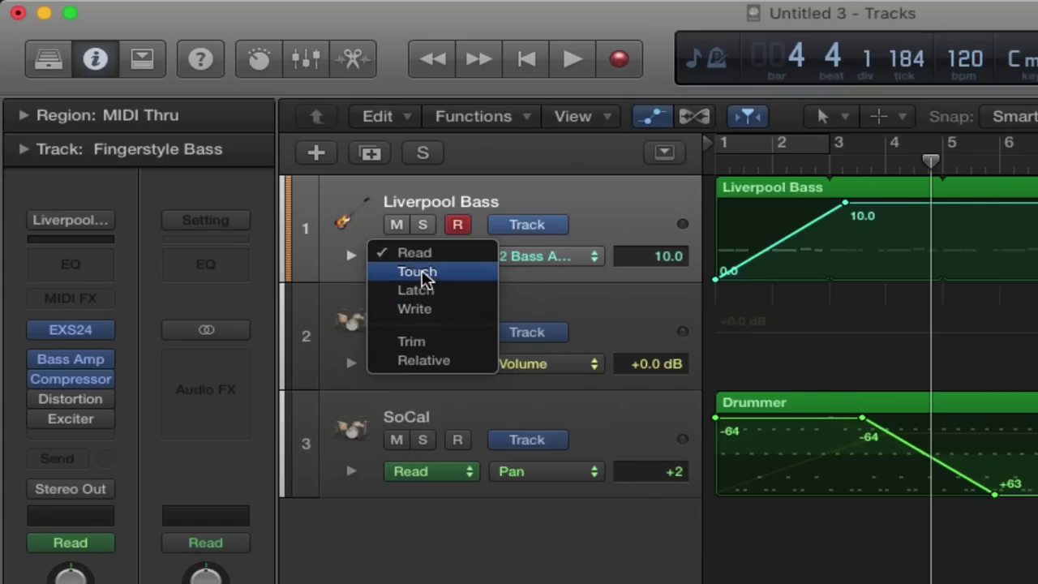
click(437, 288)
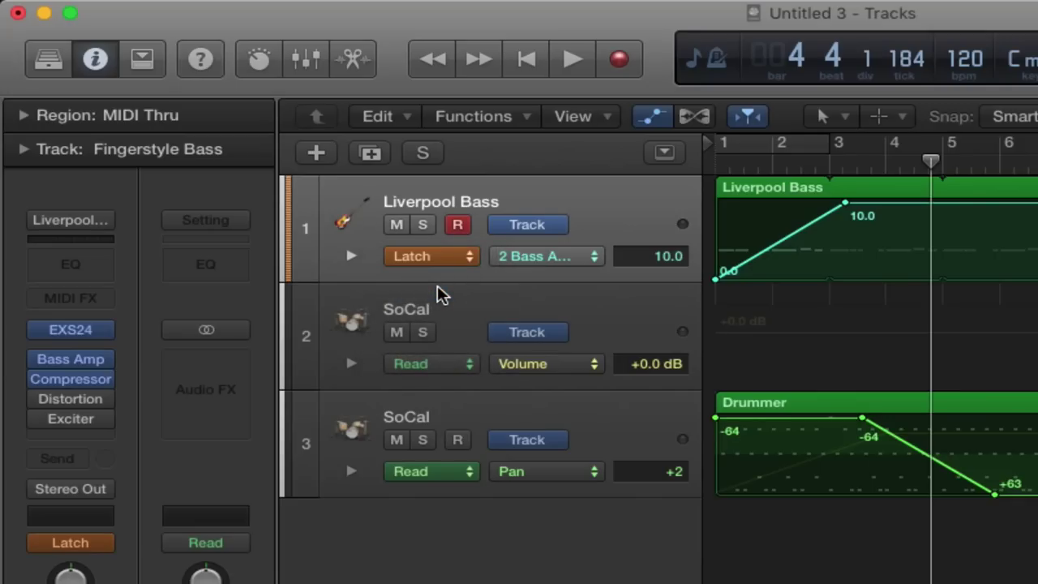
click(716, 165)
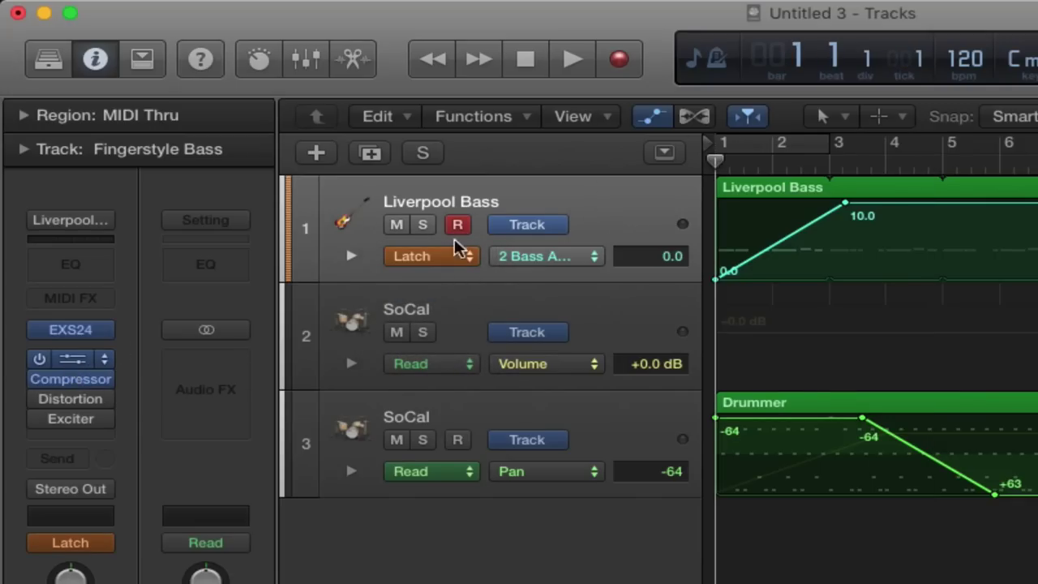
Open the Liverpool Bass track's Bass Amp Designer, shrink its window to 59%, and move it clear of the bass automation lane.
key(v)
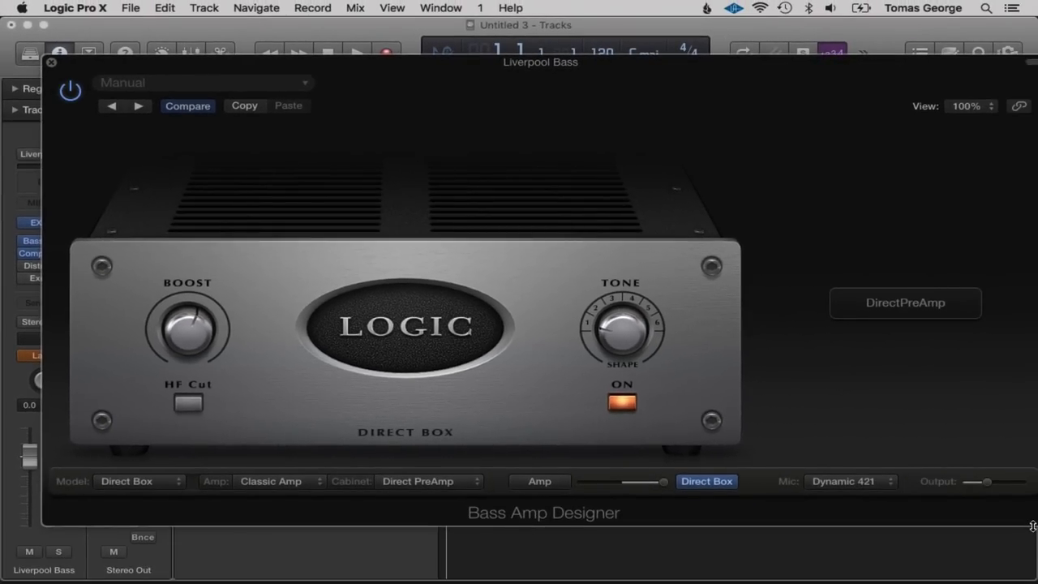
drag(1022, 428, 547, 392)
drag(358, 327, 134, 211)
drag(31, 47, 807, 228)
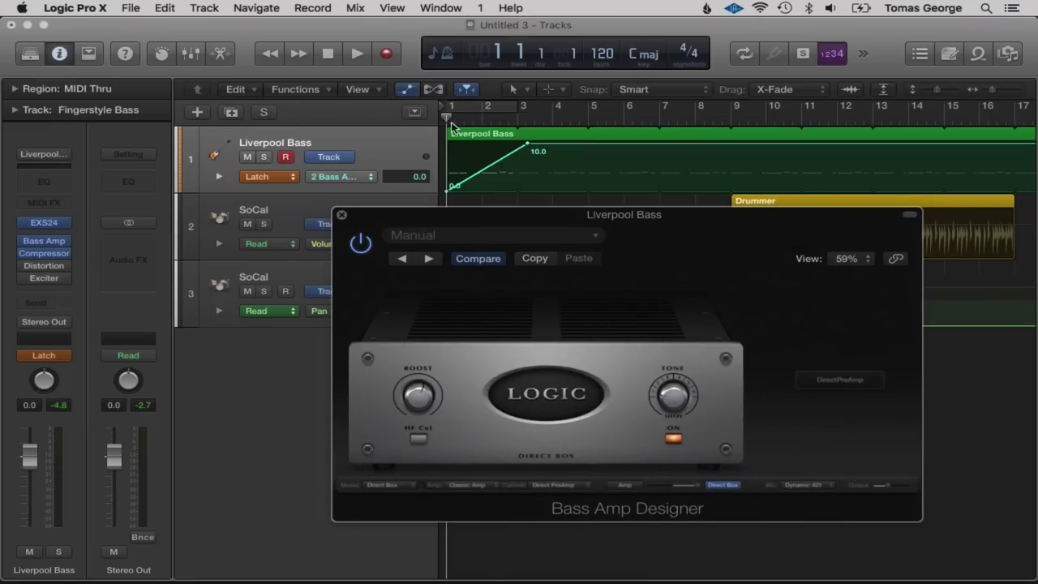
Play from bar 1 and record Latch automation by sweeping the Bass Amp's Boost up and down from bar 5 to past bar 9.
key(space)
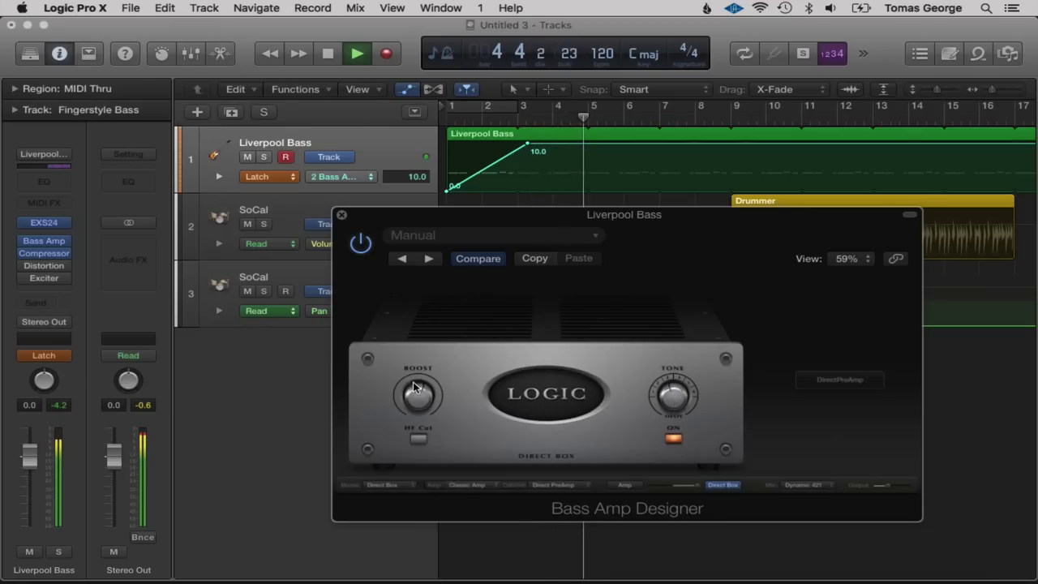
mouse_move(414, 388)
mouse_down()
mouse_move(424, 346)
mouse_move(455, 531)
mouse_move(436, 432)
mouse_move(437, 504)
mouse_move(444, 519)
mouse_move(436, 430)
mouse_move(452, 514)
mouse_move(445, 474)
mouse_up()
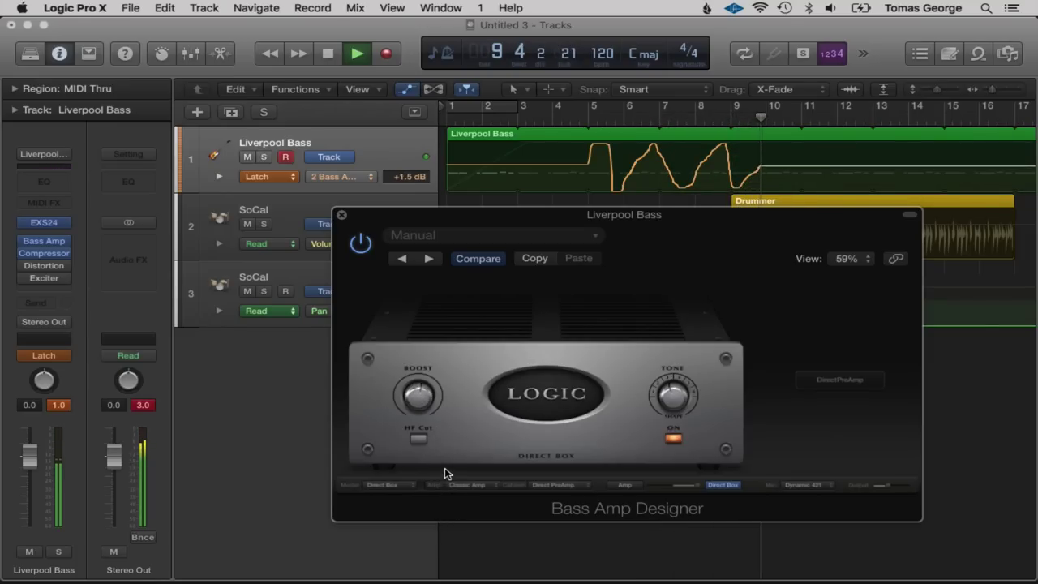
key(space)
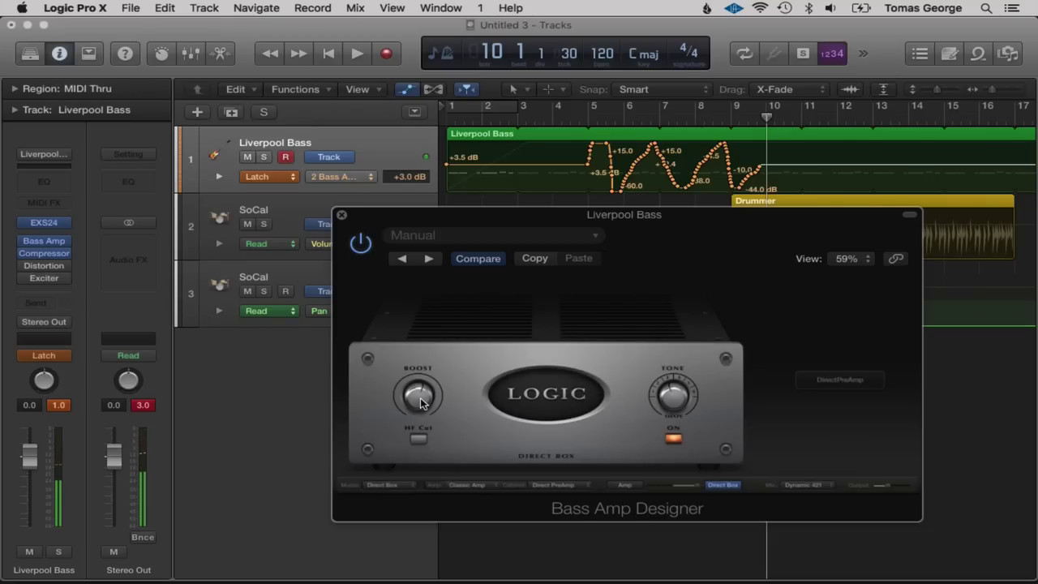
Lower the Bass Amp's Boost to its minimum and play on from bar 10.
mouse_move(421, 398)
mouse_down()
mouse_move(427, 422)
mouse_move(437, 358)
mouse_move(453, 438)
mouse_move(453, 391)
mouse_move(434, 353)
mouse_move(442, 485)
mouse_up()
key(space)
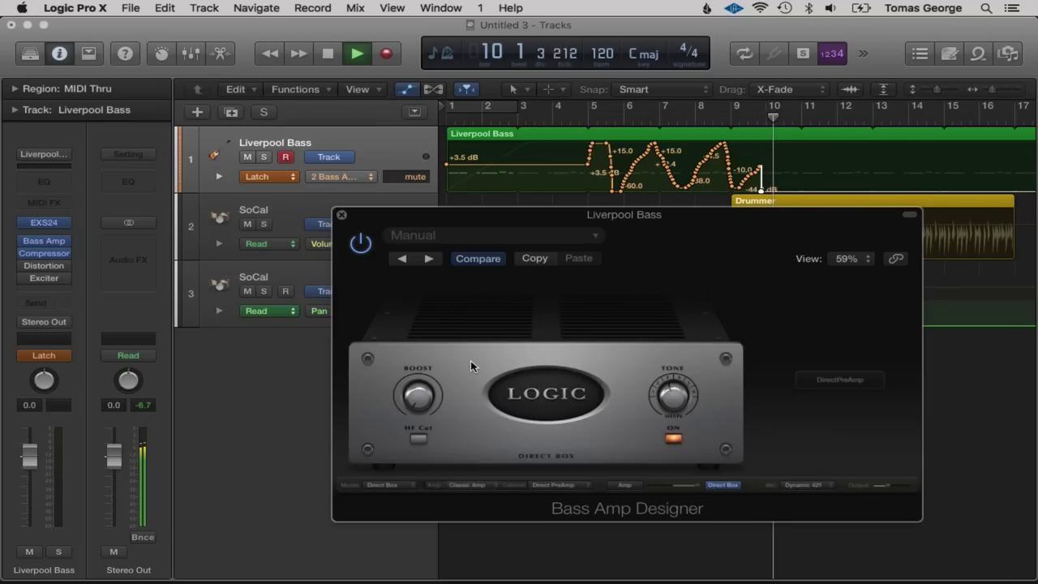
key(space)
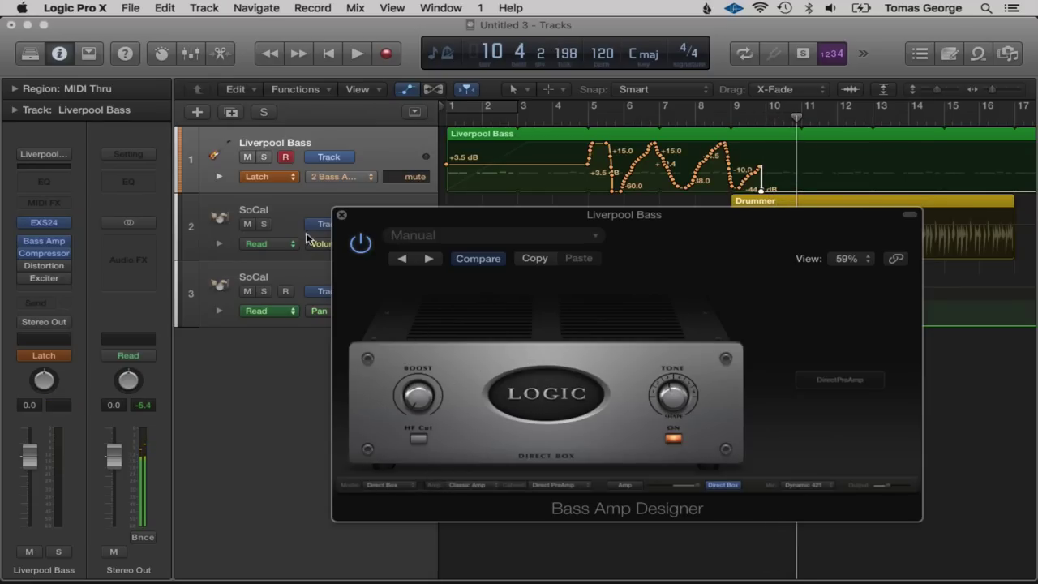
Switch the Liverpool Bass automation to Touch and record a sweep of the Bass Amp's Boost between bars 11 and 12.
click(270, 177)
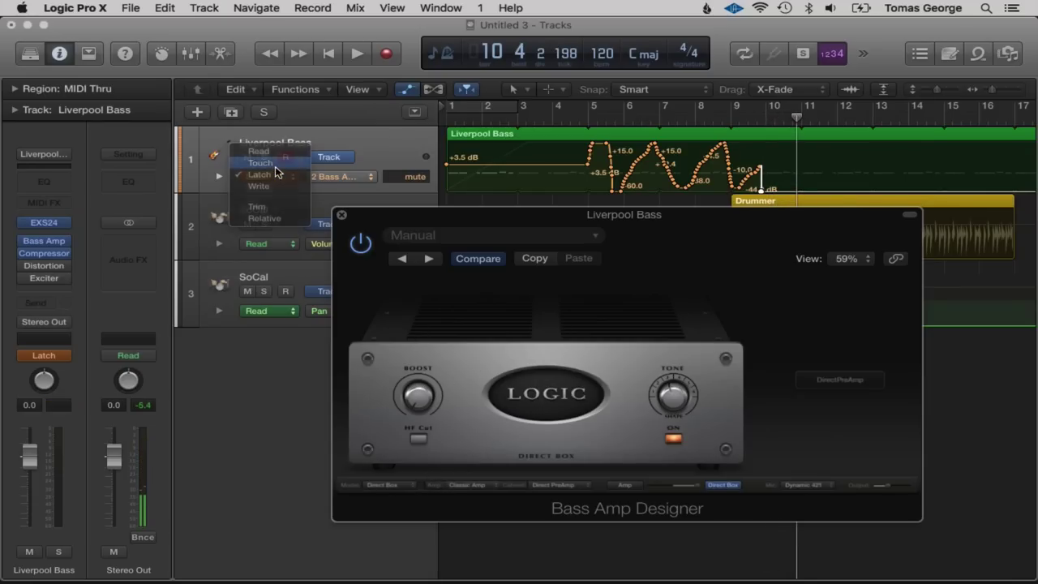
click(274, 167)
drag(429, 383, 430, 334)
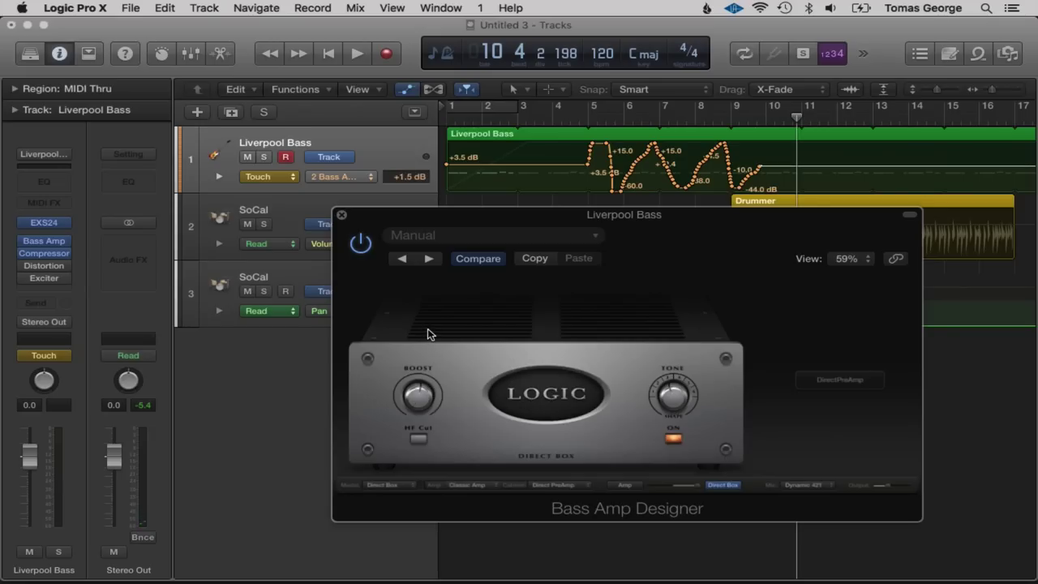
mouse_move(422, 395)
mouse_down()
mouse_move(424, 369)
mouse_move(424, 471)
mouse_move(416, 419)
mouse_move(424, 464)
mouse_up()
key(space)
key(space)
key(space)
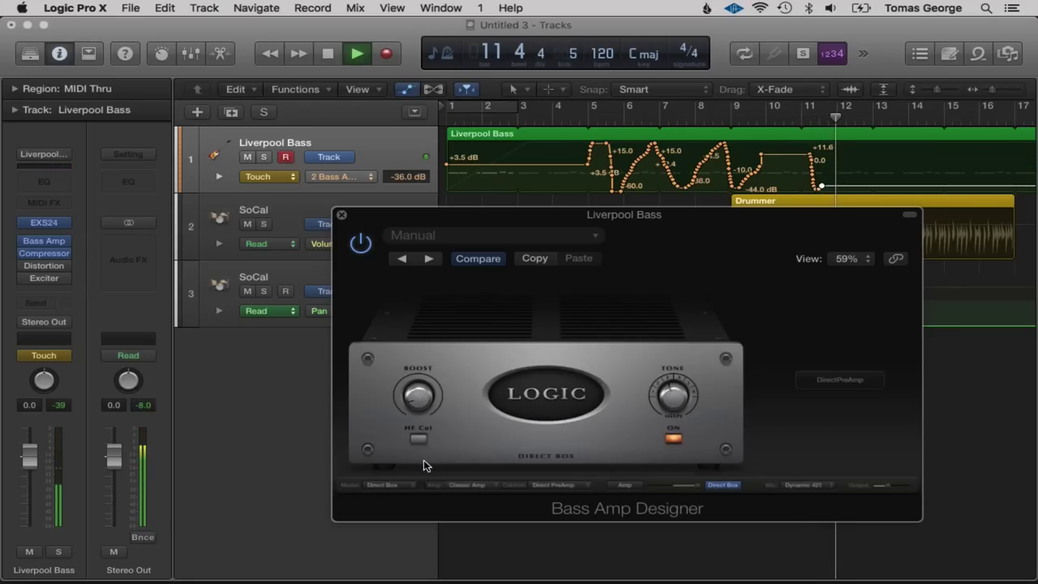
key(space)
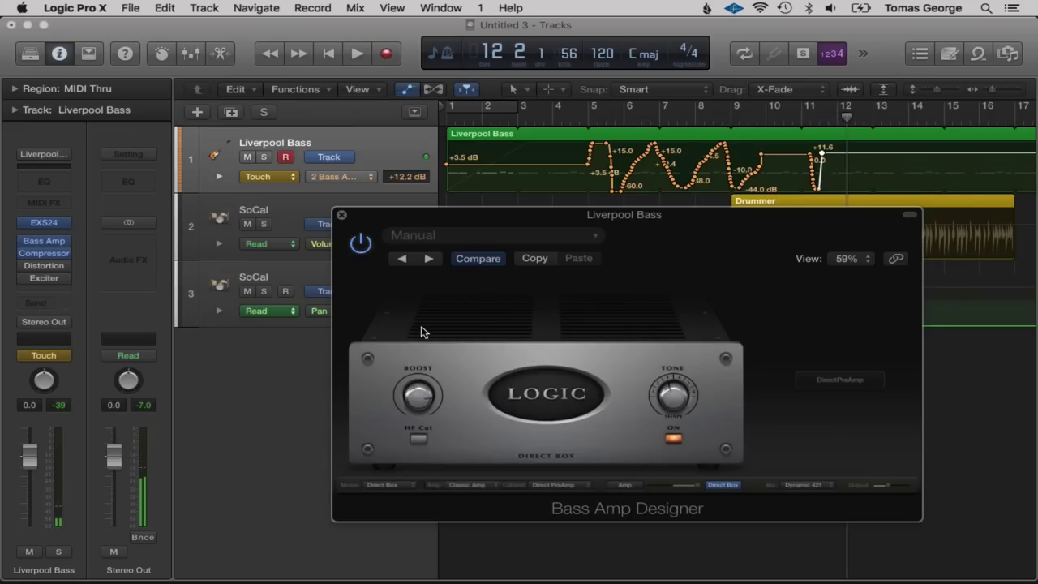
Set the Bass Amp's Boost to -24.0 dB and record a short Touch automation peak around bar 13.5.
key(space)
key(space)
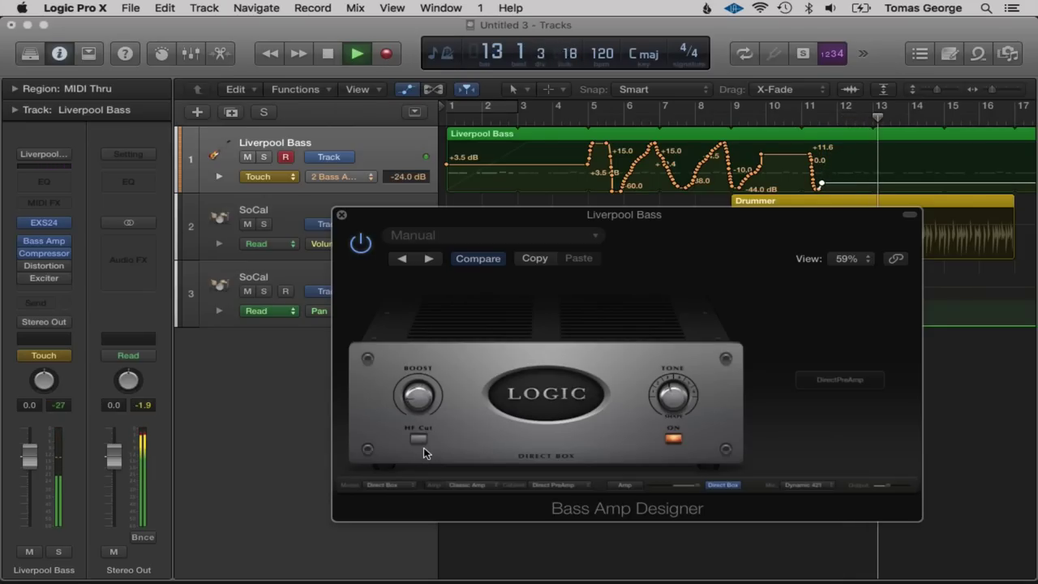
mouse_move(418, 396)
mouse_down()
mouse_move(421, 356)
mouse_move(436, 402)
mouse_up()
key(space)
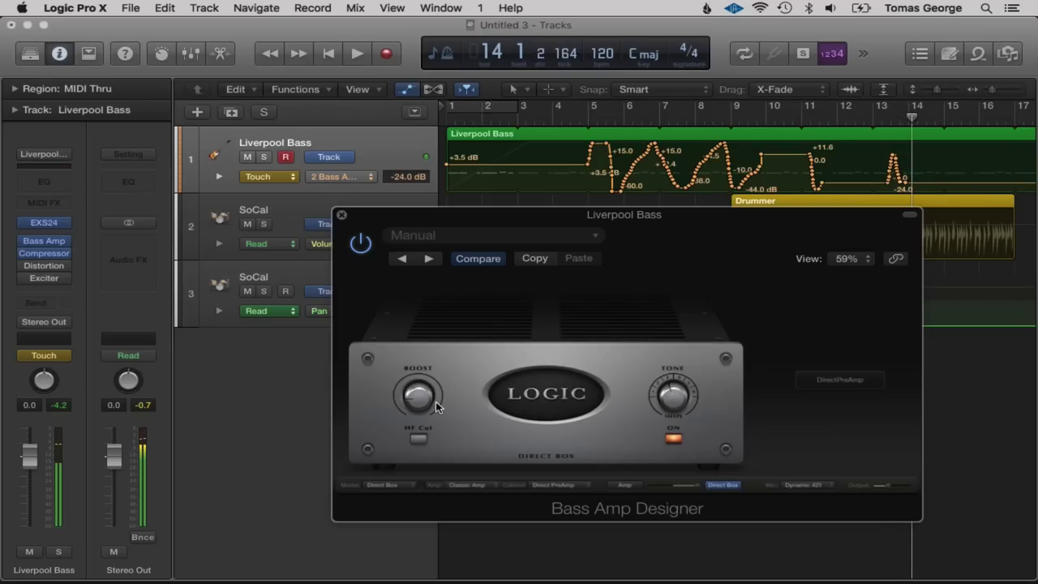
Keep the Liverpool Bass automation in Touch mode and record another Boost peak between bars 15 and 16.
click(266, 173)
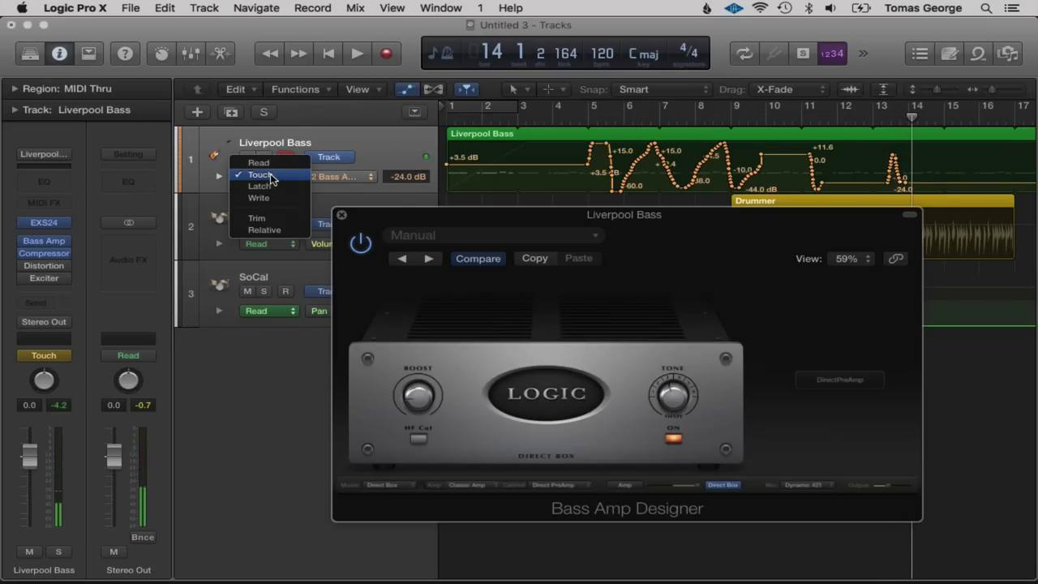
click(273, 174)
key(space)
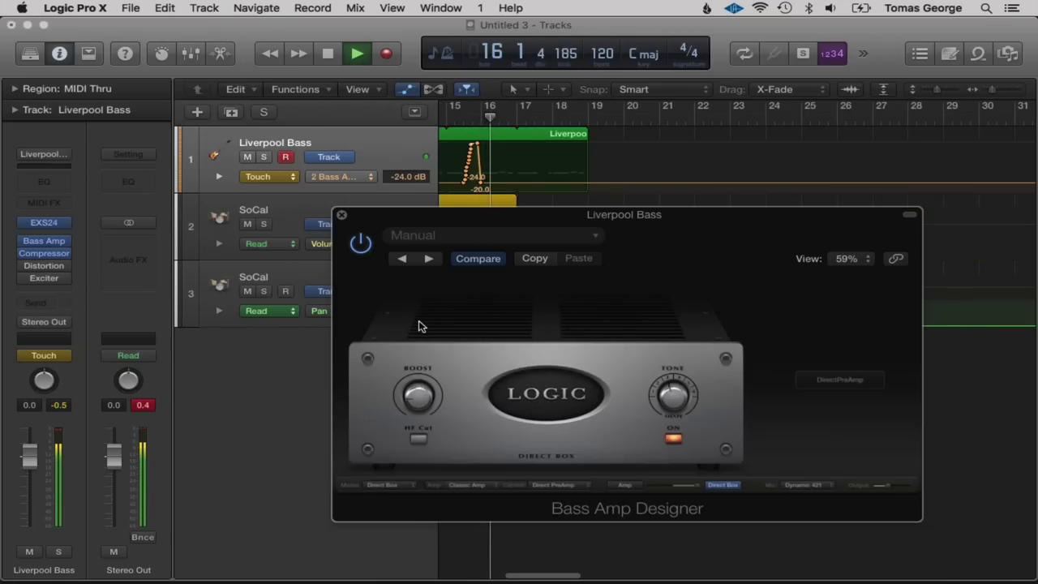
Stop playback and close the Liverpool Bass track's Bass Amp Designer window.
key(space)
scroll(474, 164, left, 5)
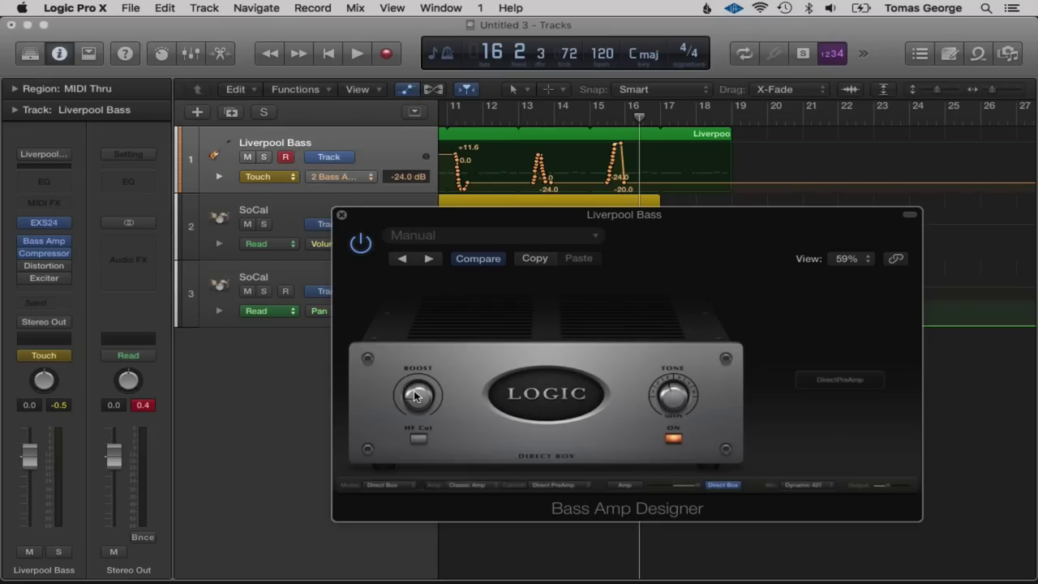
click(342, 215)
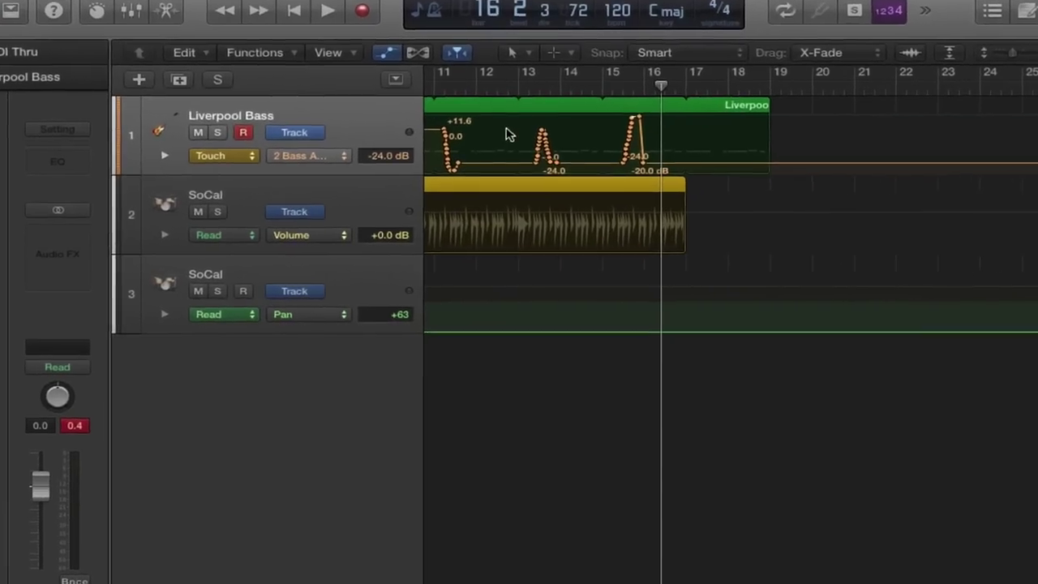
Set the Liverpool Bass track's automation mode to Read.
scroll(316, 172, left, 10)
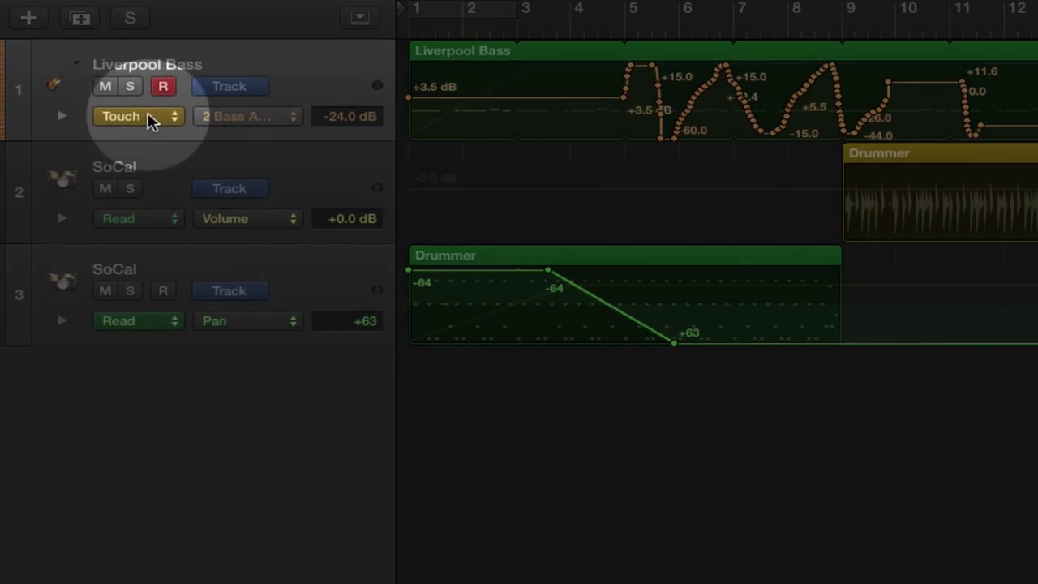
click(151, 118)
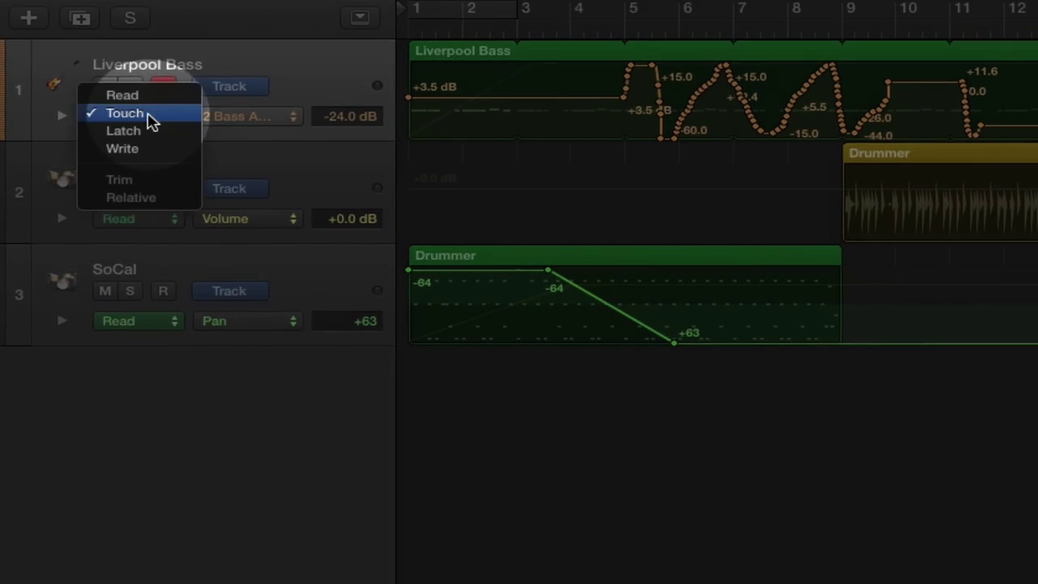
click(137, 96)
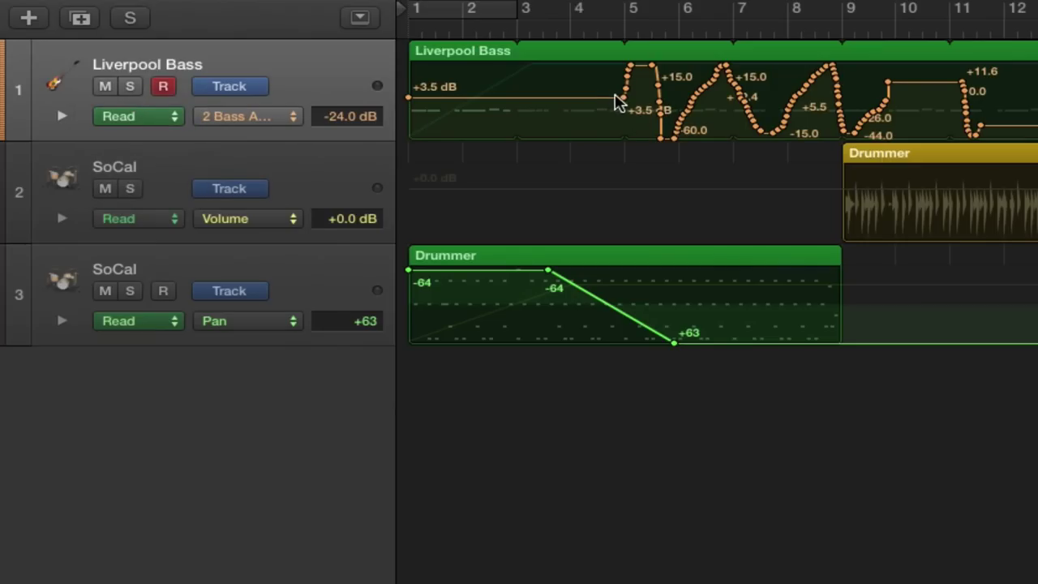
Flatten the Liverpool Bass Boost automation peaks near bars 7 and 9, and reshape the bar 15.5 peak into a straight falling slope.
drag(718, 84, 741, 77)
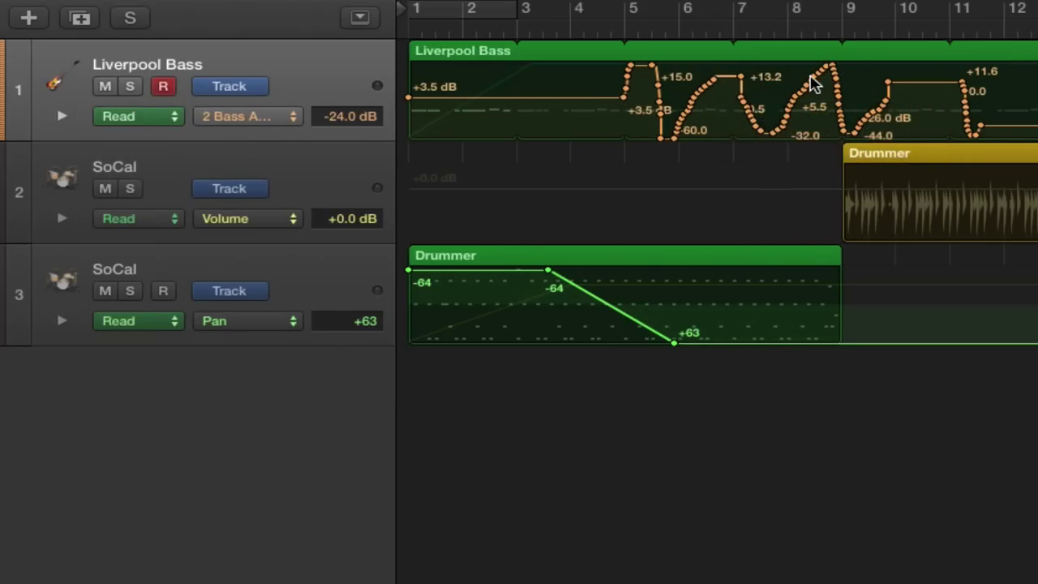
drag(824, 75, 837, 77)
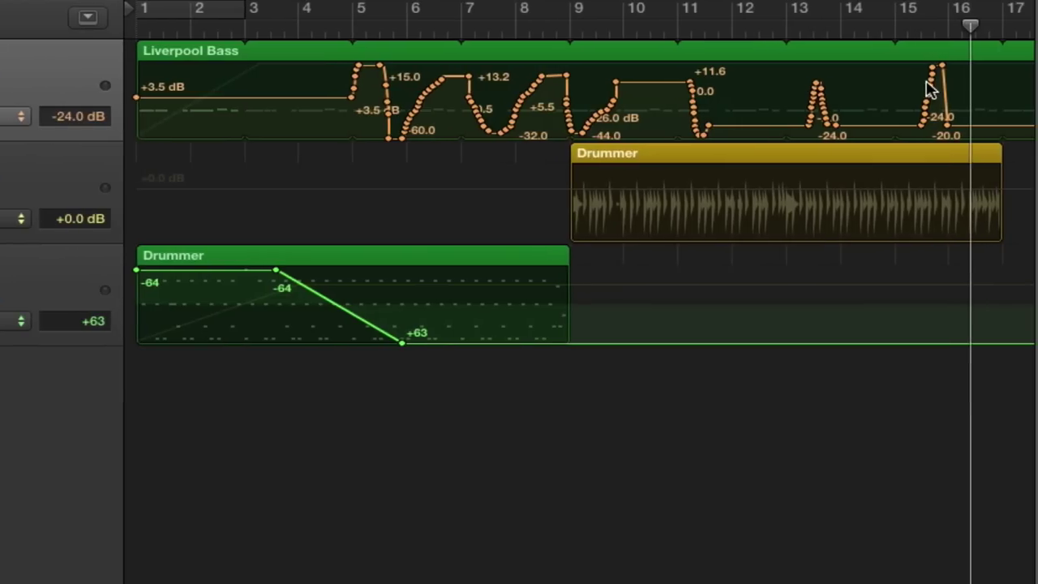
drag(927, 86, 961, 134)
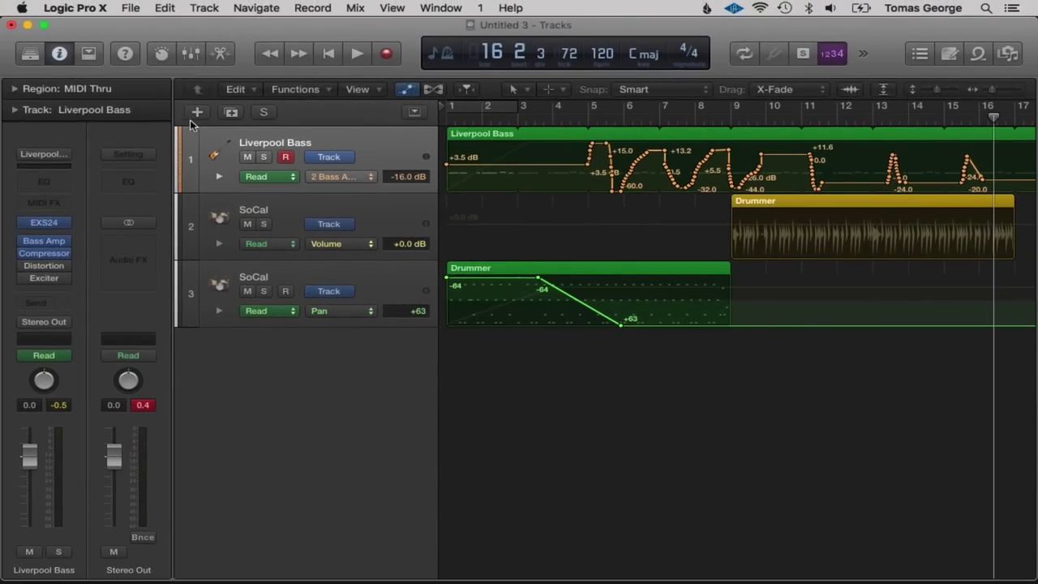
Create one software instrument track with ES2 (Synthesizer 2) on Output 1 + 2, and hide the Library.
click(197, 112)
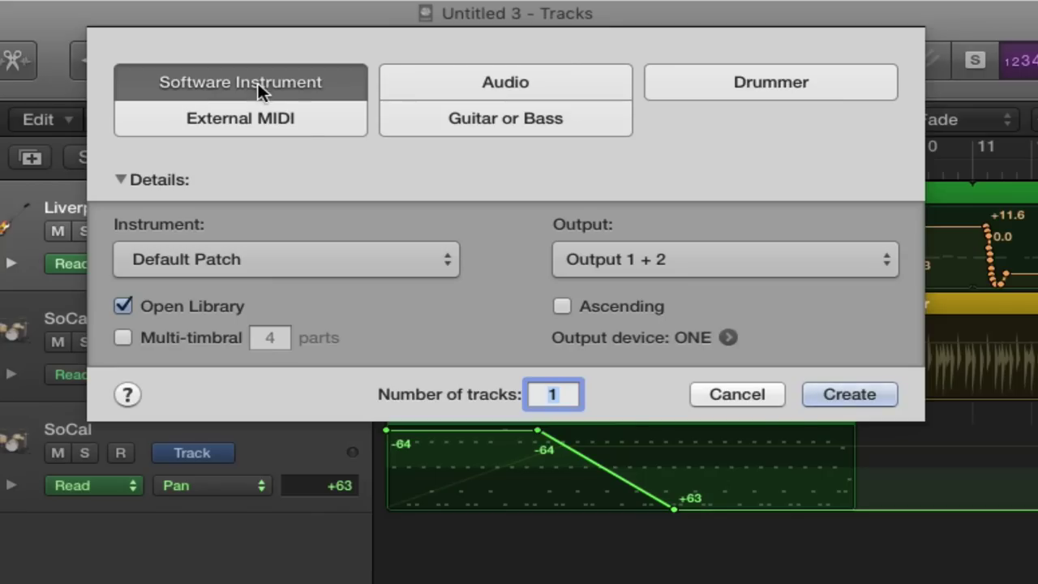
click(438, 261)
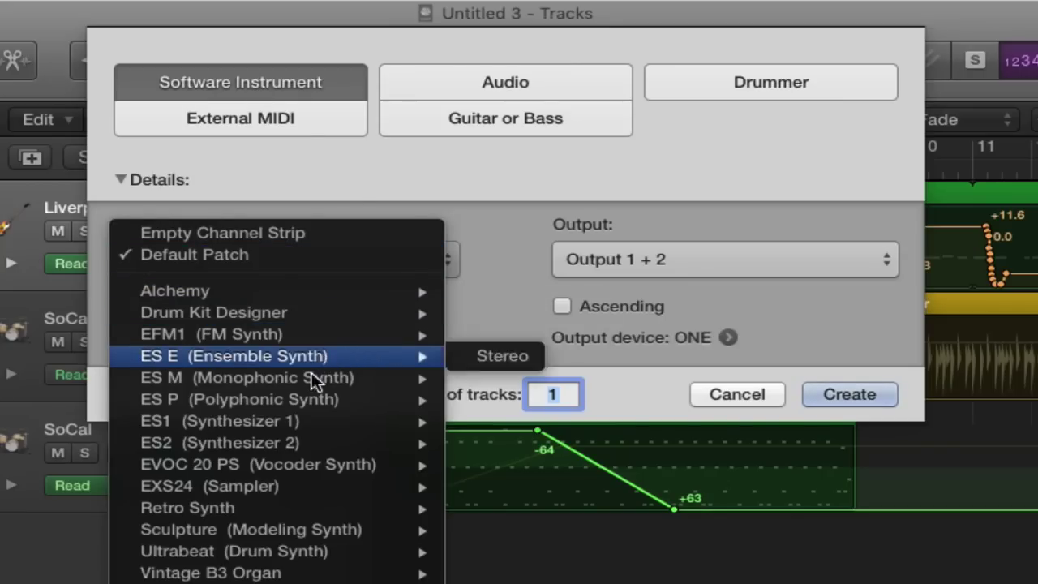
click(476, 442)
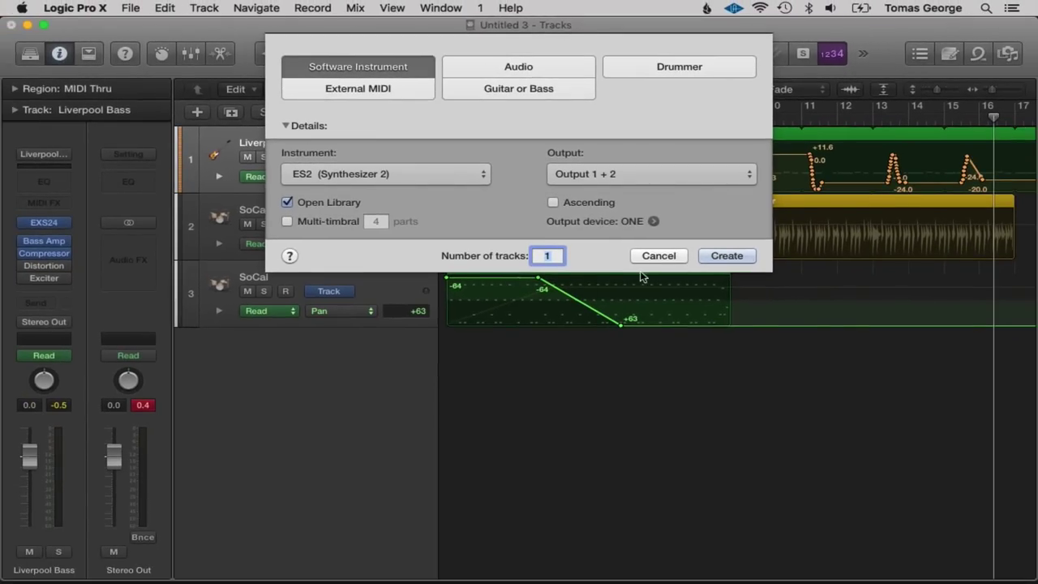
click(726, 256)
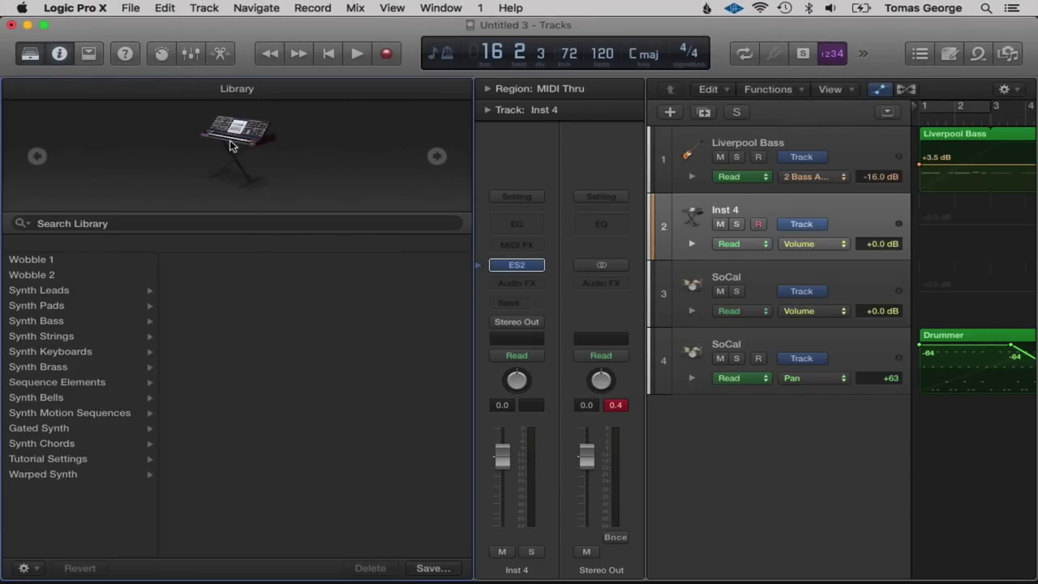
click(29, 56)
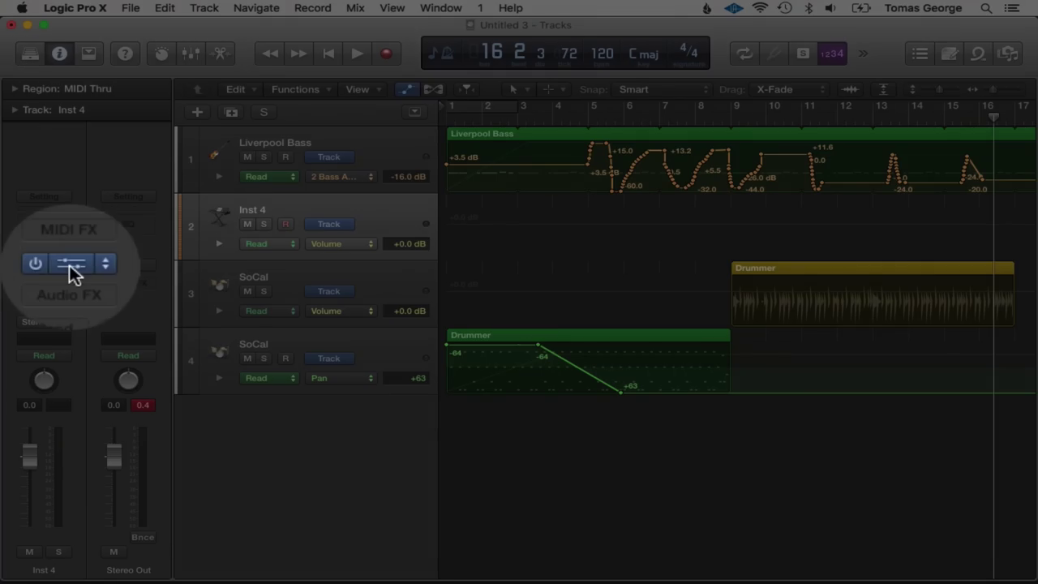
Open the ES2 on the Inst 4 track and place its window clear of the track headers.
click(69, 265)
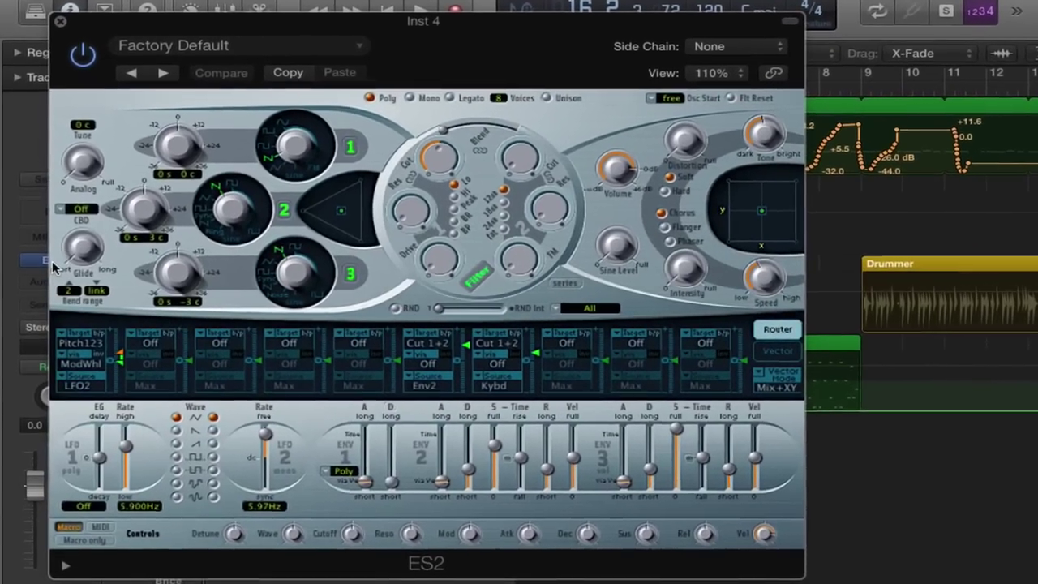
drag(422, 22, 758, 25)
drag(479, 28, 806, 40)
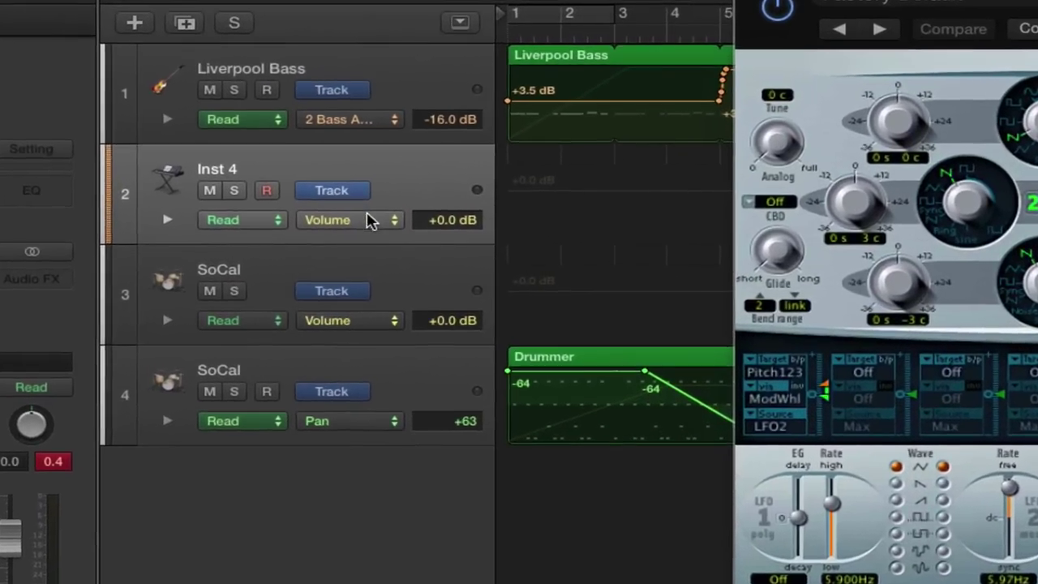
Examine the ES2 parameters available for automation on the Inst 4 track, including the Router group.
click(418, 231)
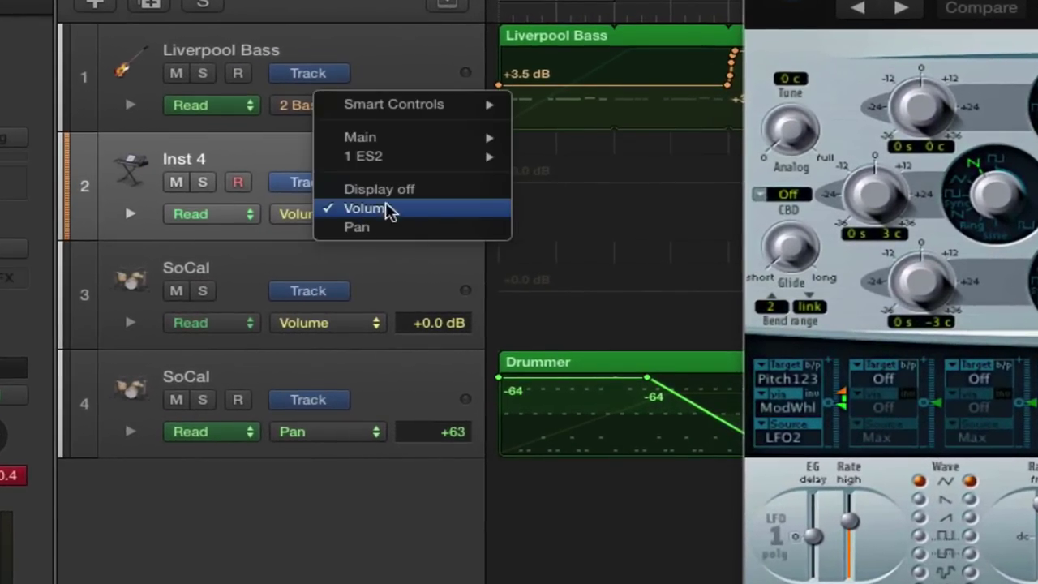
mouse_move(470, 165)
mouse_move(587, 198)
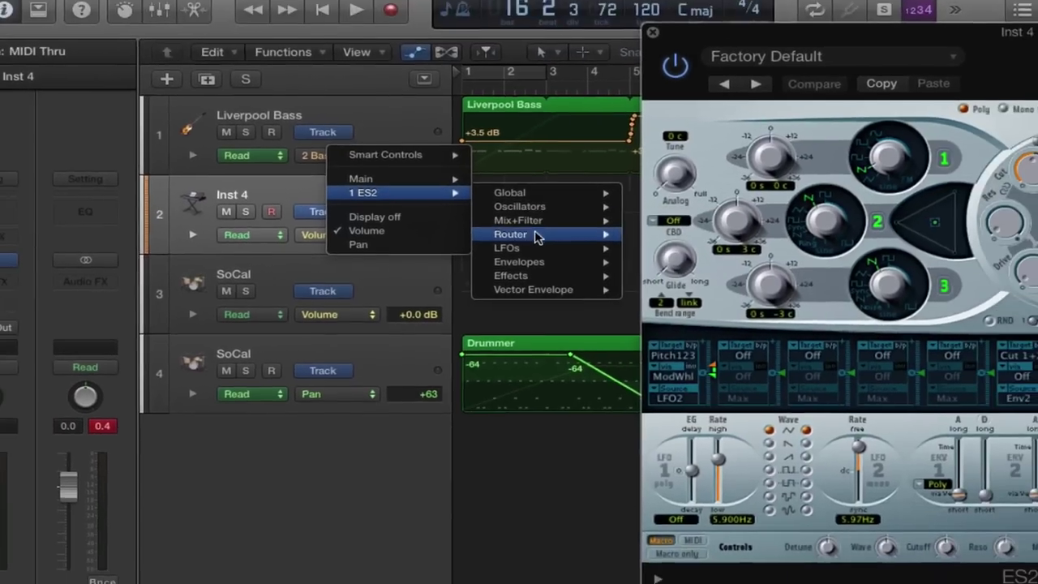
mouse_move(693, 213)
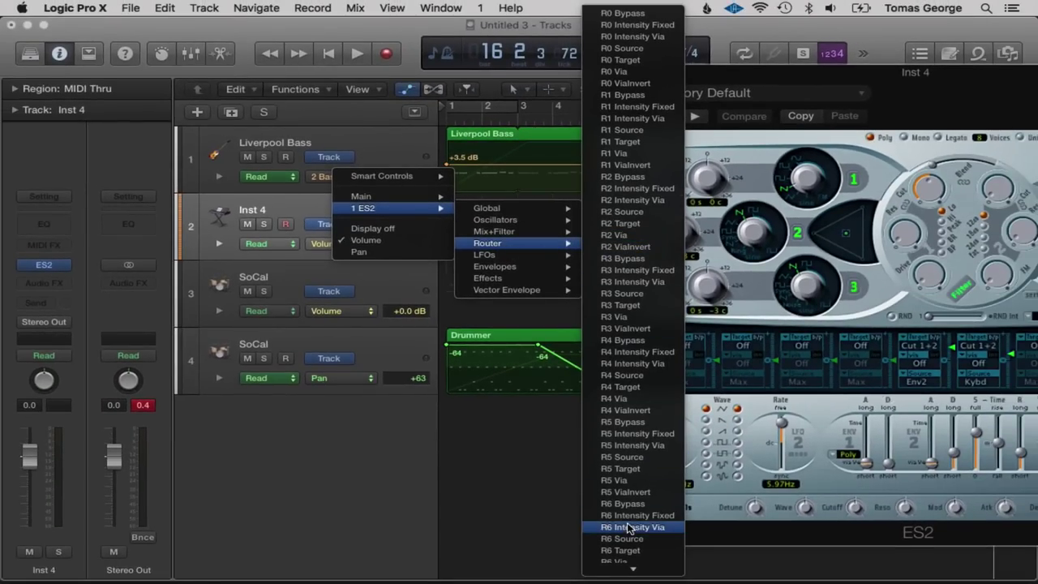
mouse_move(631, 570)
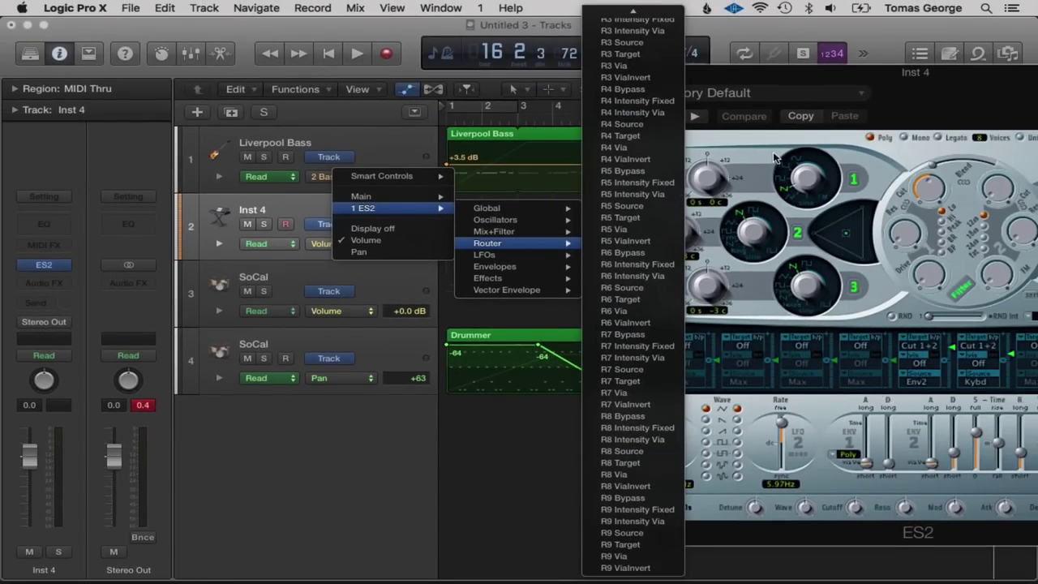
click(741, 147)
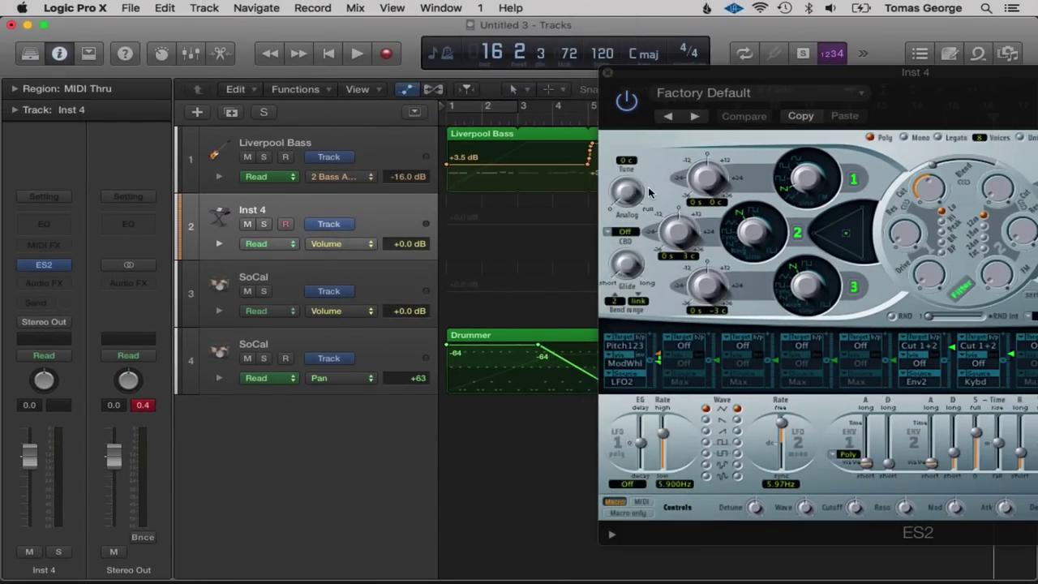
Tune ES2 oscillator 1 to 27 s 0 c, change oscillator 2's waveform to a square wave, and close the synthesizer window.
drag(719, 183, 707, 124)
drag(756, 247, 754, 169)
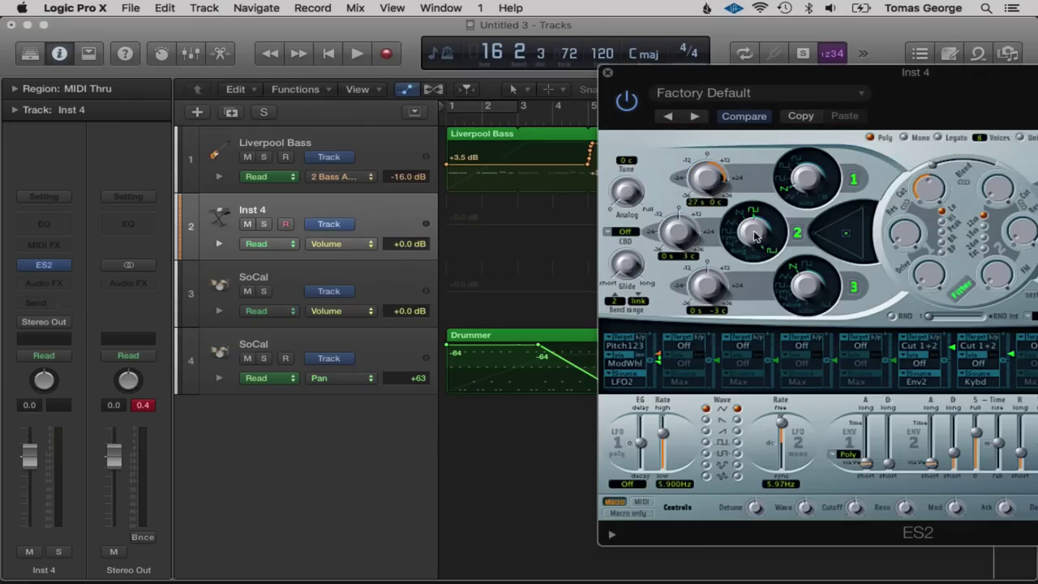
click(607, 73)
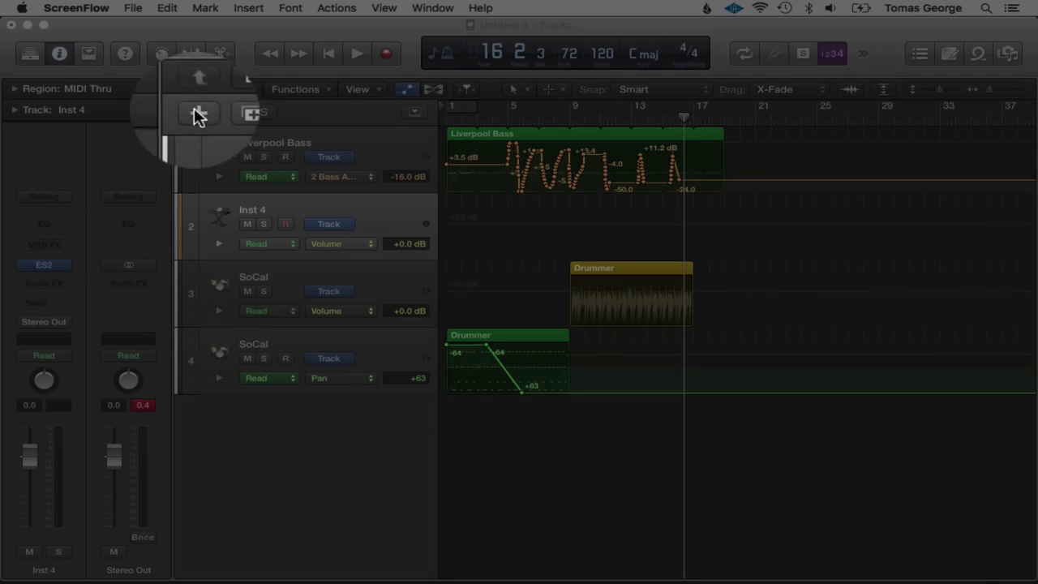
Check the new-track options without creating a track, and reselect the stereo ES2 (Synthesizer 2) as the Inst 4 instrument.
click(196, 111)
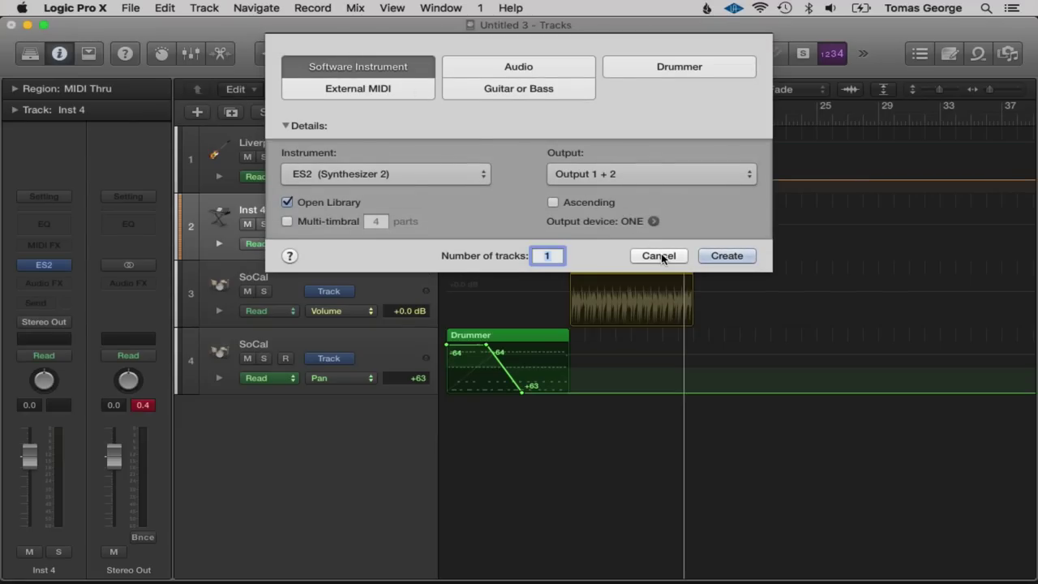
click(659, 256)
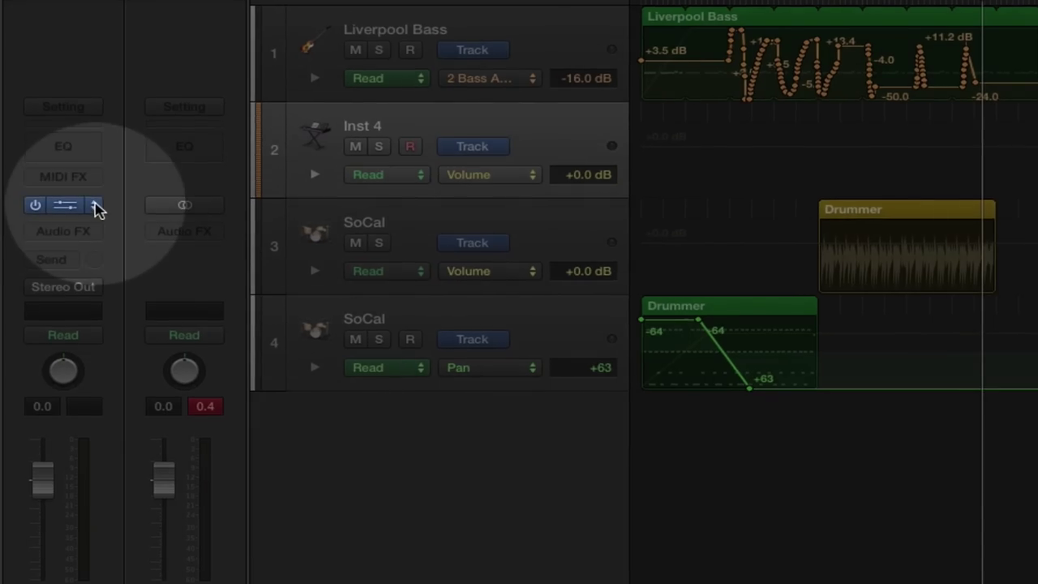
click(96, 207)
mouse_move(138, 384)
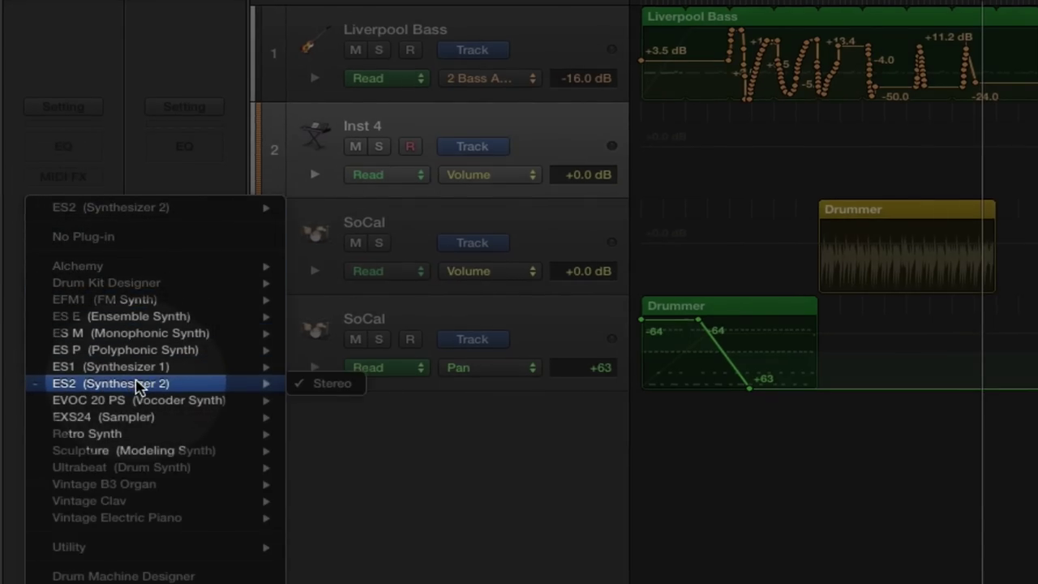
click(334, 384)
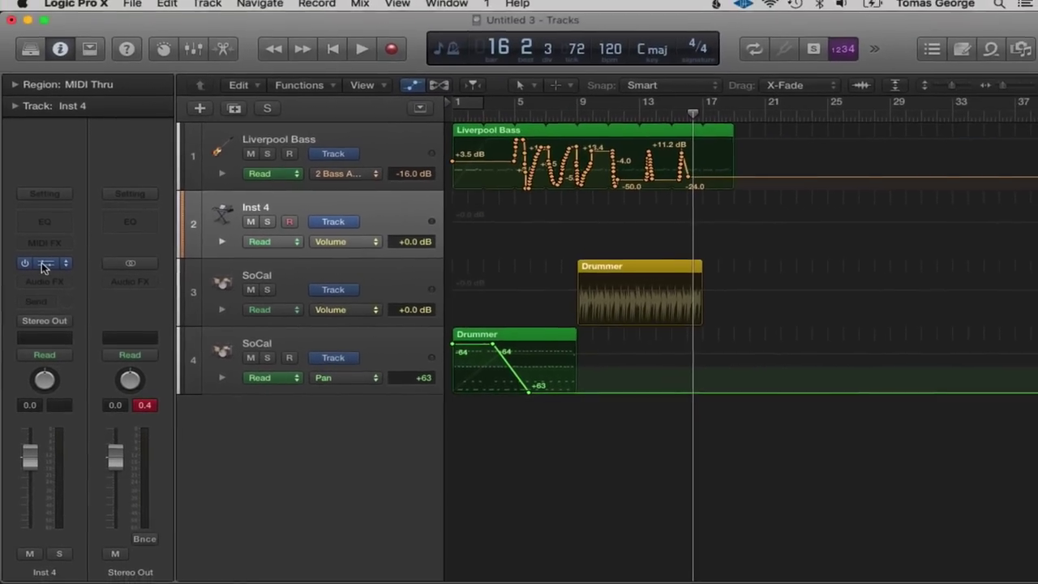
Examine the ES2 controls on the Inst 4 track and close the synthesizer window.
click(48, 202)
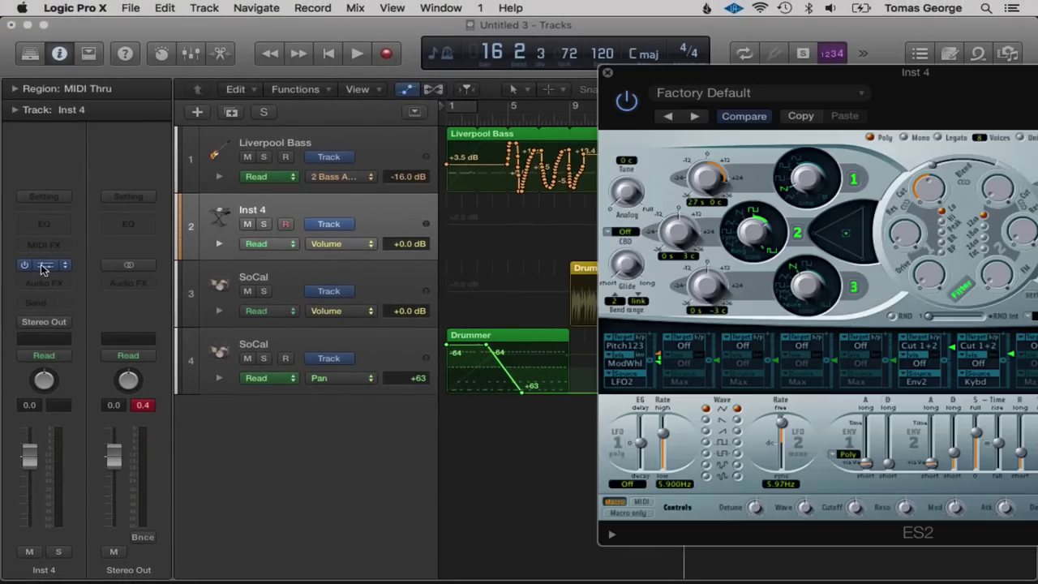
drag(967, 100, 585, 77)
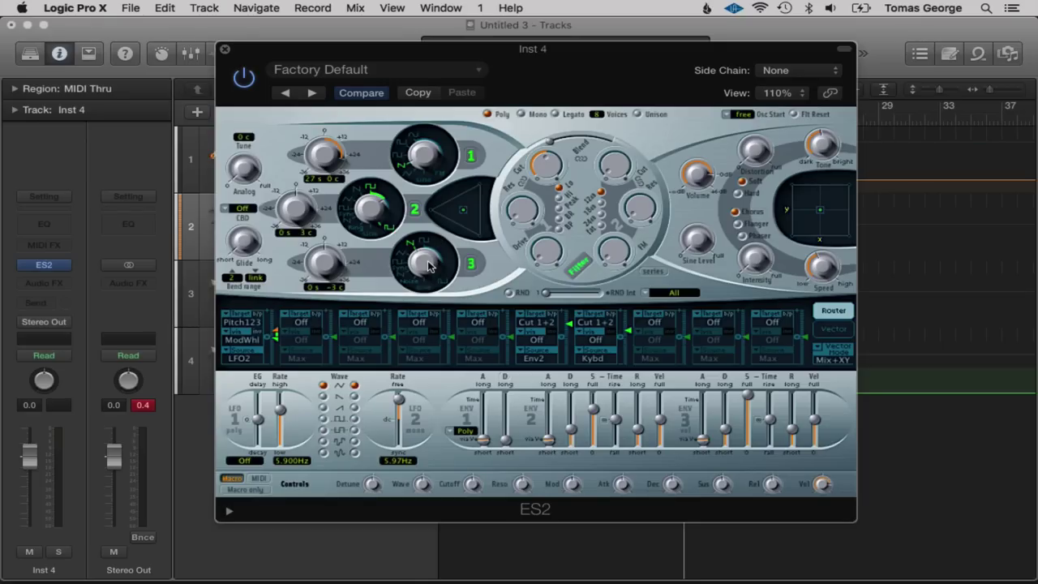
click(225, 49)
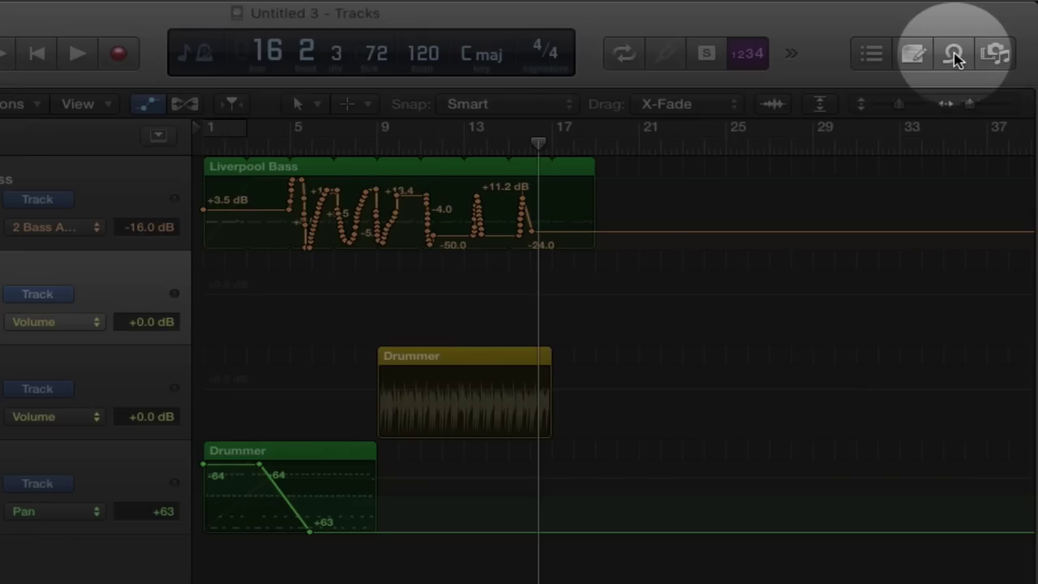
Show the Apple Loops browser and look through the iLife Sound Effects collection.
click(954, 56)
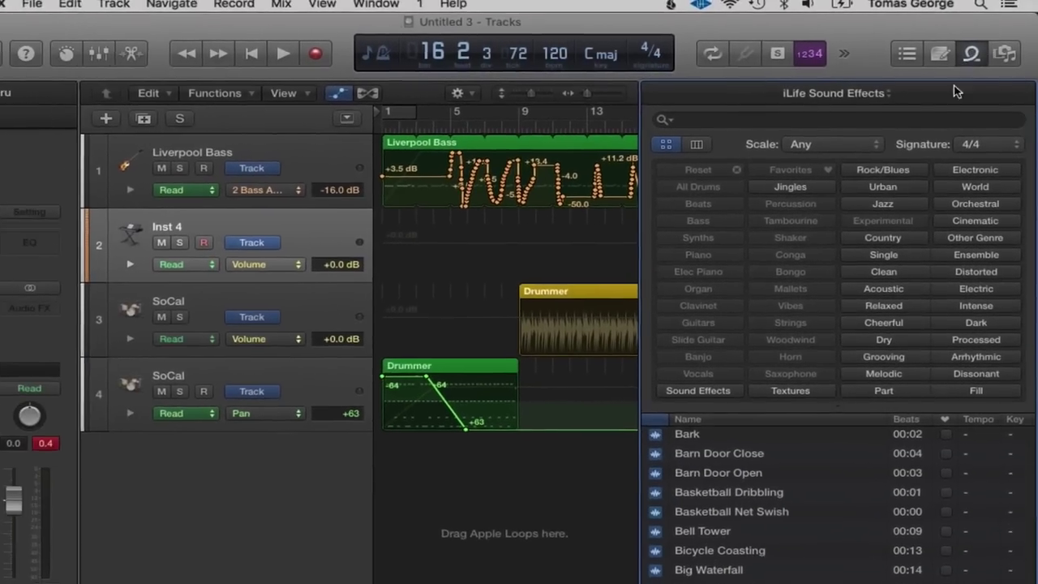
scroll(805, 438, up, 10)
scroll(805, 437, down, 15)
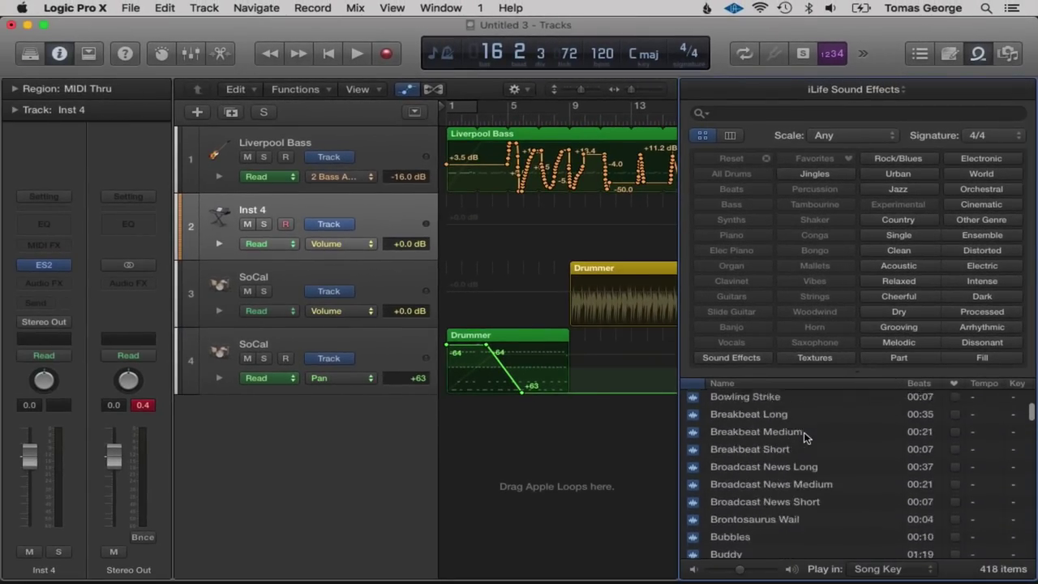
scroll(805, 438, down, 1)
scroll(769, 458, down, 20)
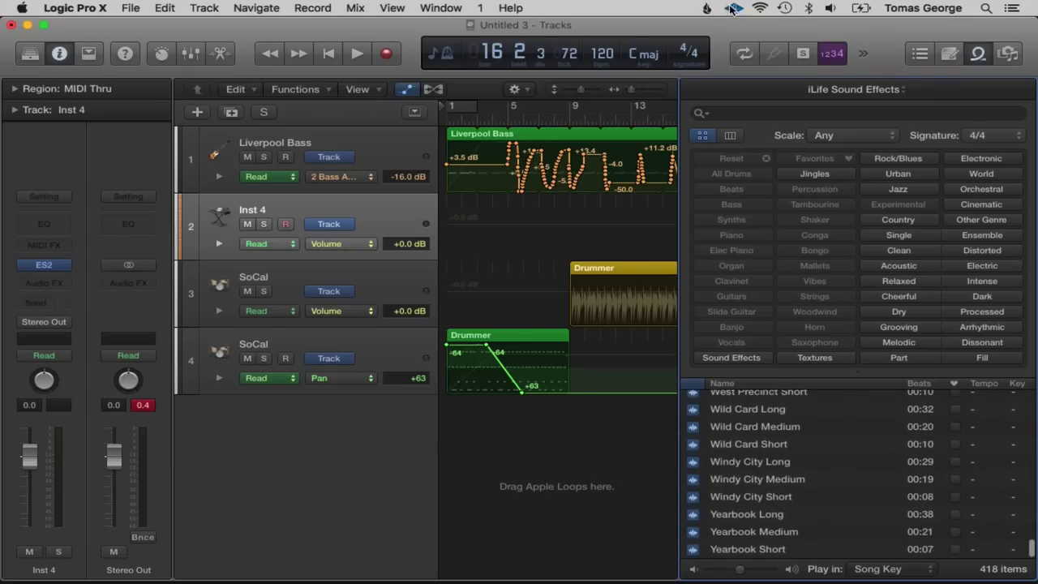
Switch the loop browser to the full Loops collection and audition 80s Dance Bass Synth 08.
click(879, 91)
mouse_move(866, 12)
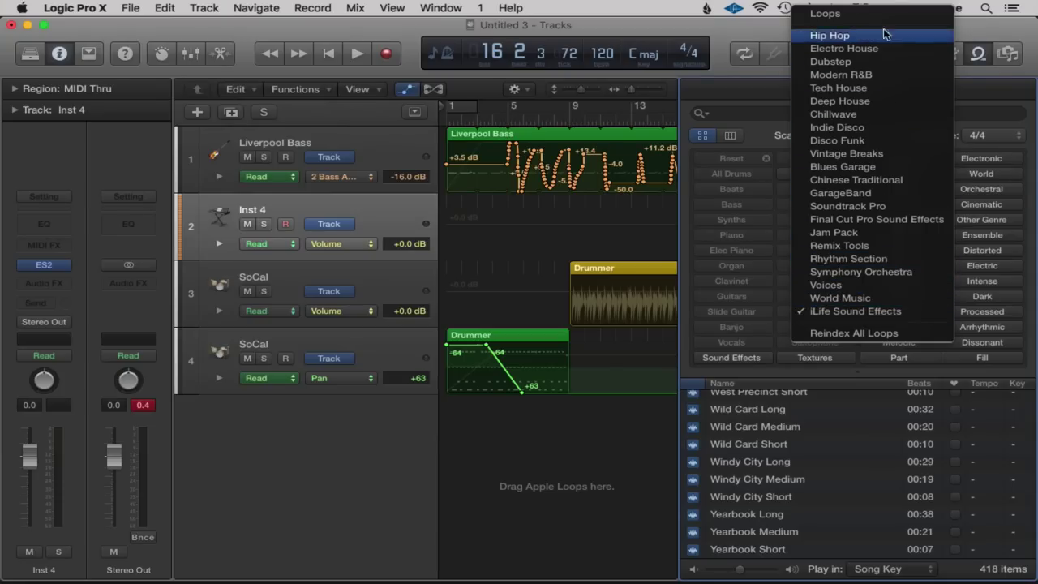
click(836, 13)
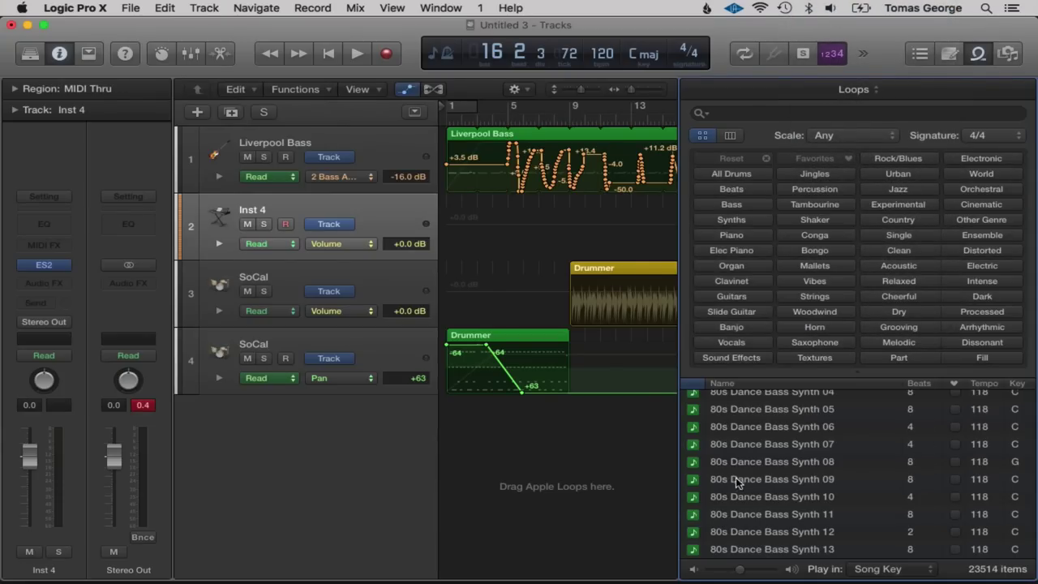
click(755, 462)
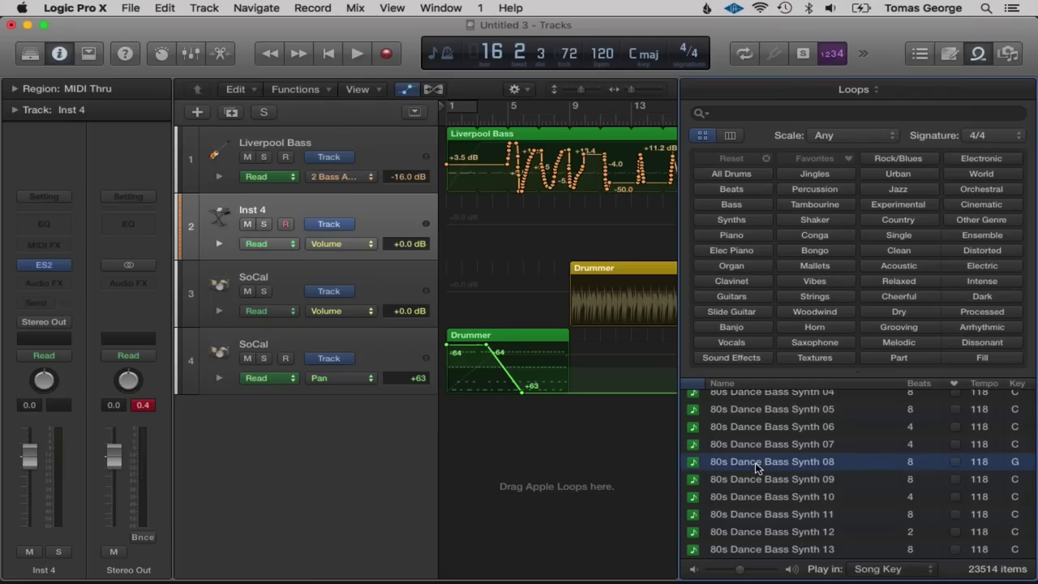
Audition the loop 80s Dance Bass Synth 07 and place it at bar 1 on the Inst 4 track.
click(764, 445)
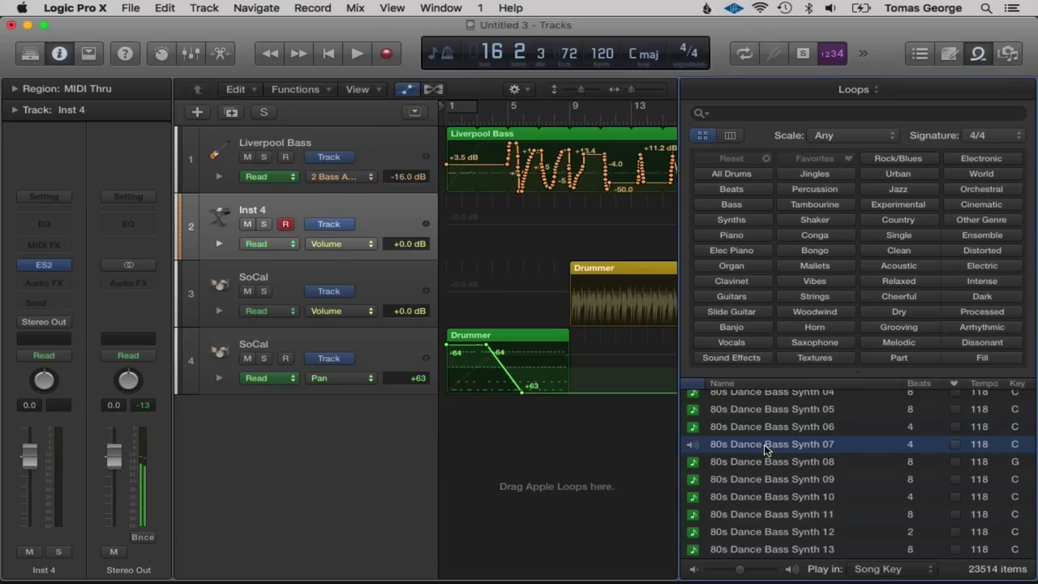
click(764, 445)
drag(751, 452, 452, 209)
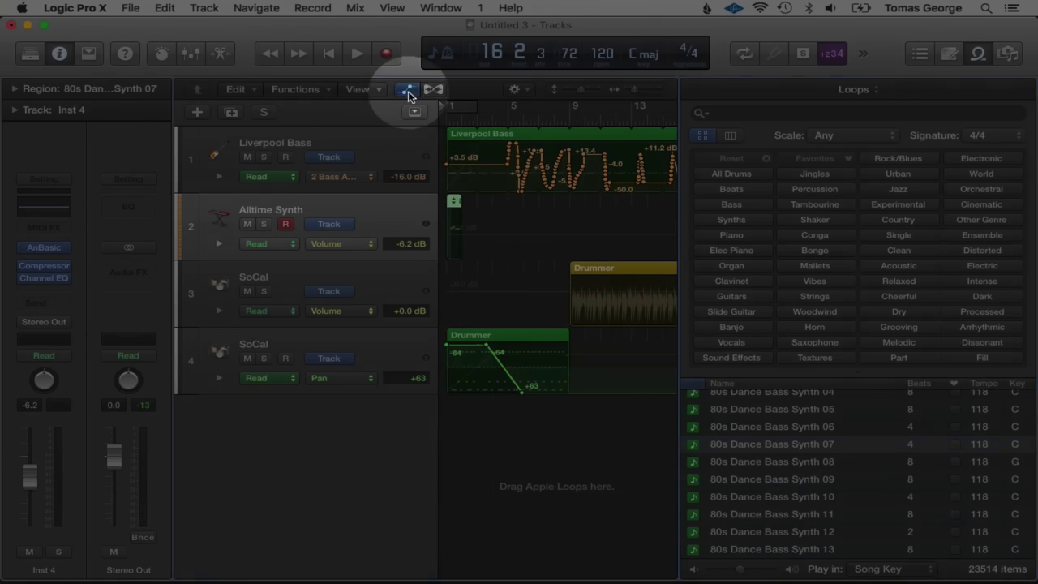
Hide the track automation and the loop browser.
click(407, 90)
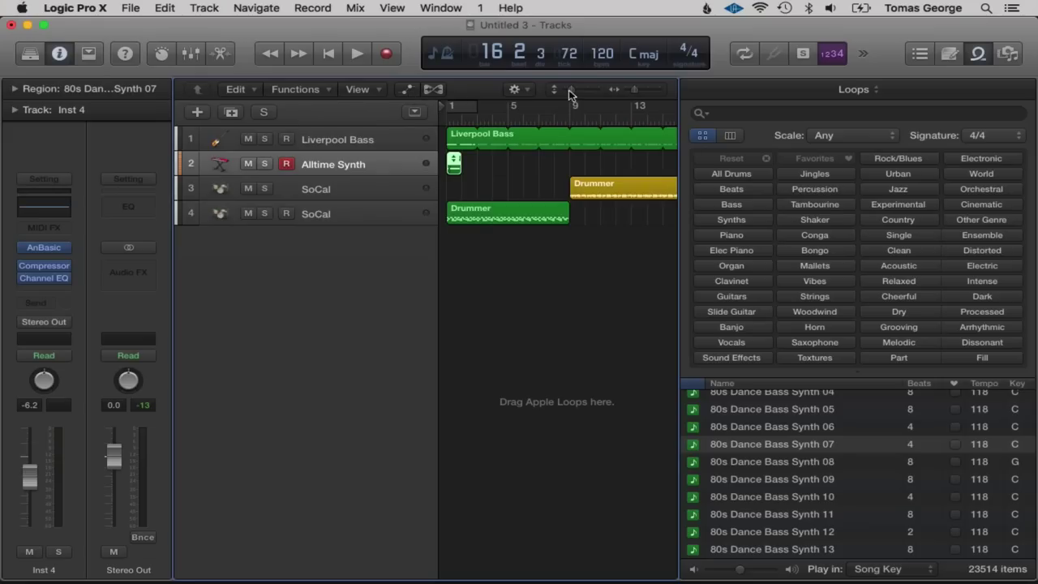
click(978, 54)
Turn on a cycle range over bar 1 and play back the Alltime Synth track soloed.
mouse_move(460, 105)
mouse_down()
mouse_move(476, 106)
mouse_move(464, 107)
mouse_up()
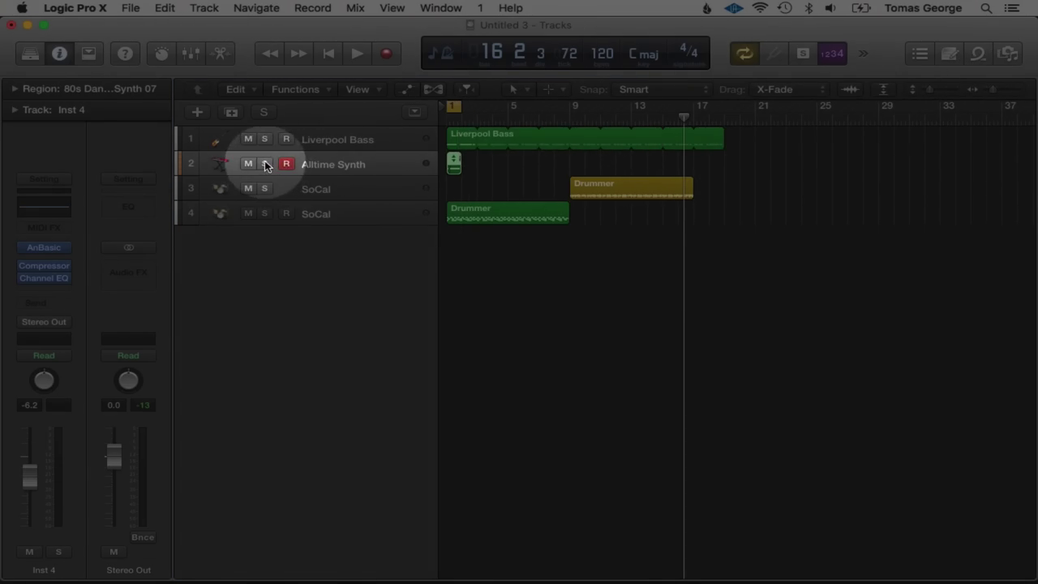
click(264, 164)
key(space)
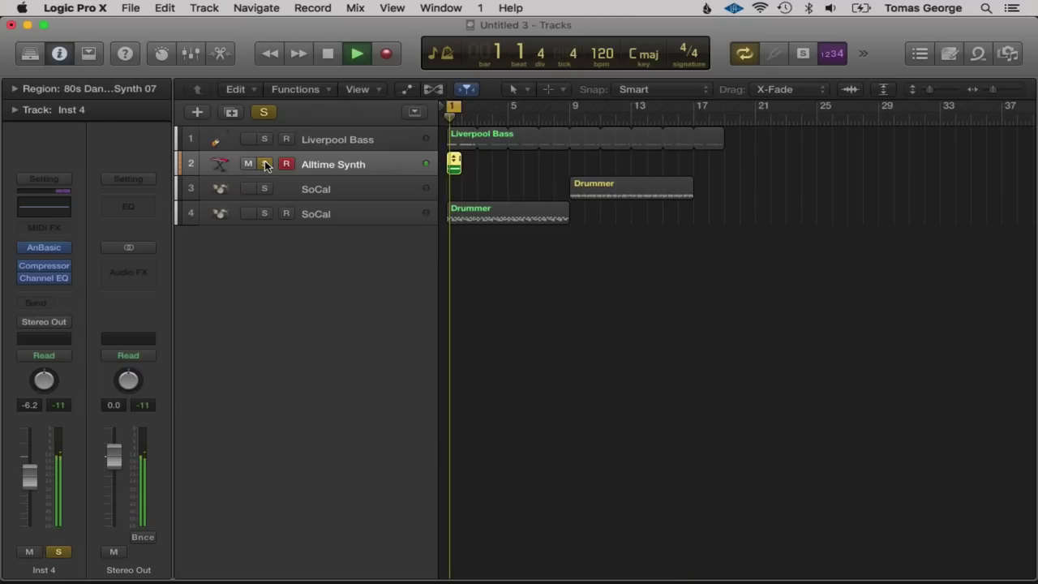
key(space)
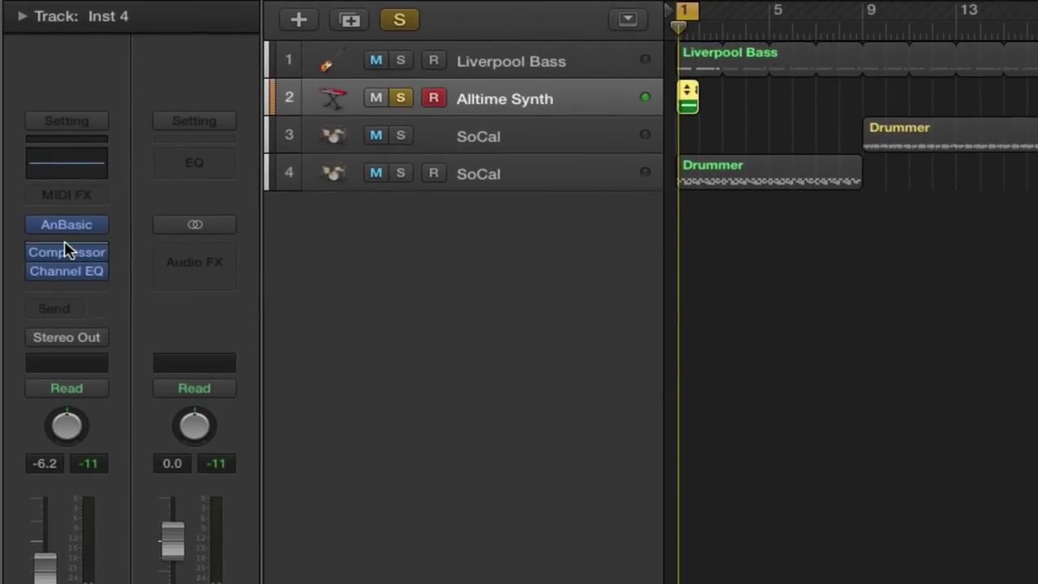
Replace the Analog Basic instrument on the Alltime Synth track with ES2 (Synthesizer 2).
mouse_move(42, 240)
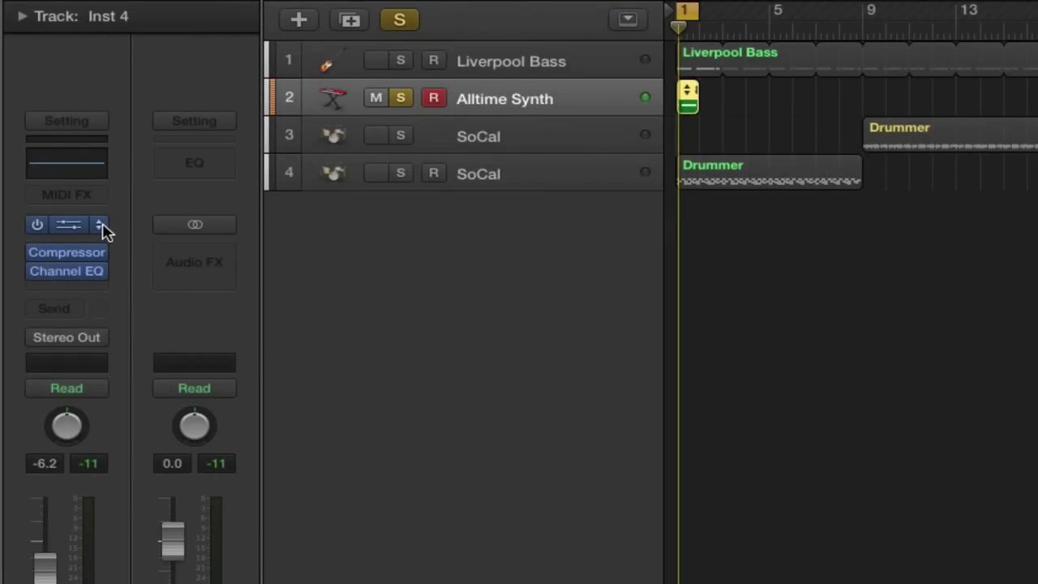
click(101, 225)
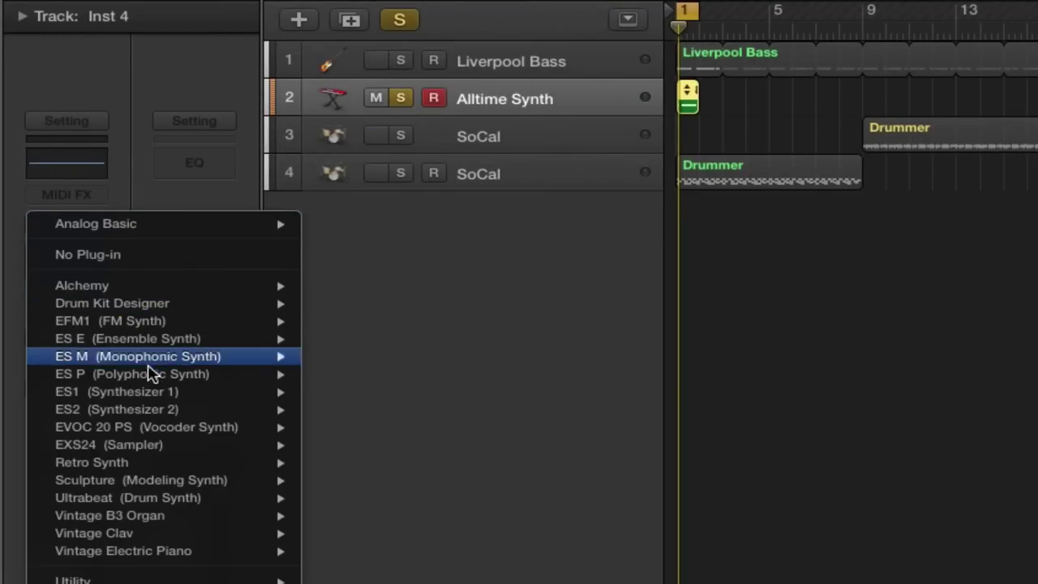
mouse_move(186, 426)
mouse_move(212, 411)
click(350, 412)
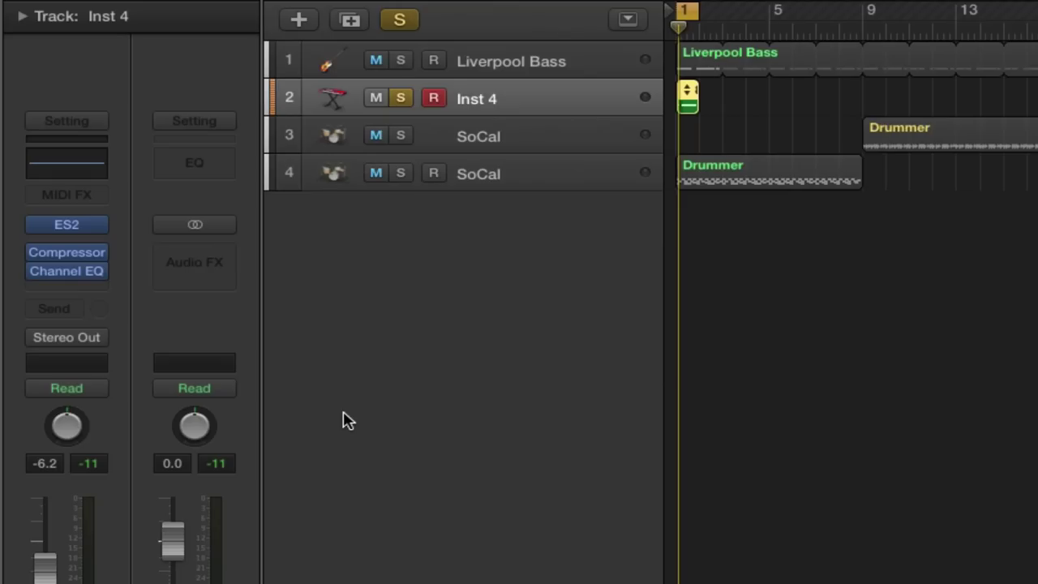
mouse_move(71, 230)
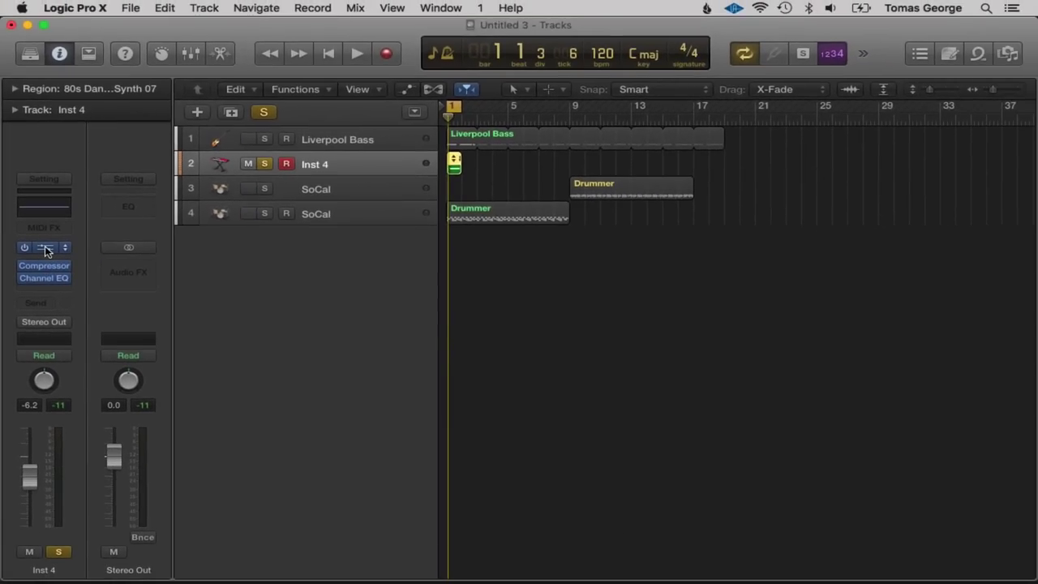
Open the ES2 synth on the Inst 4 track, move its window clear and start playback.
click(70, 227)
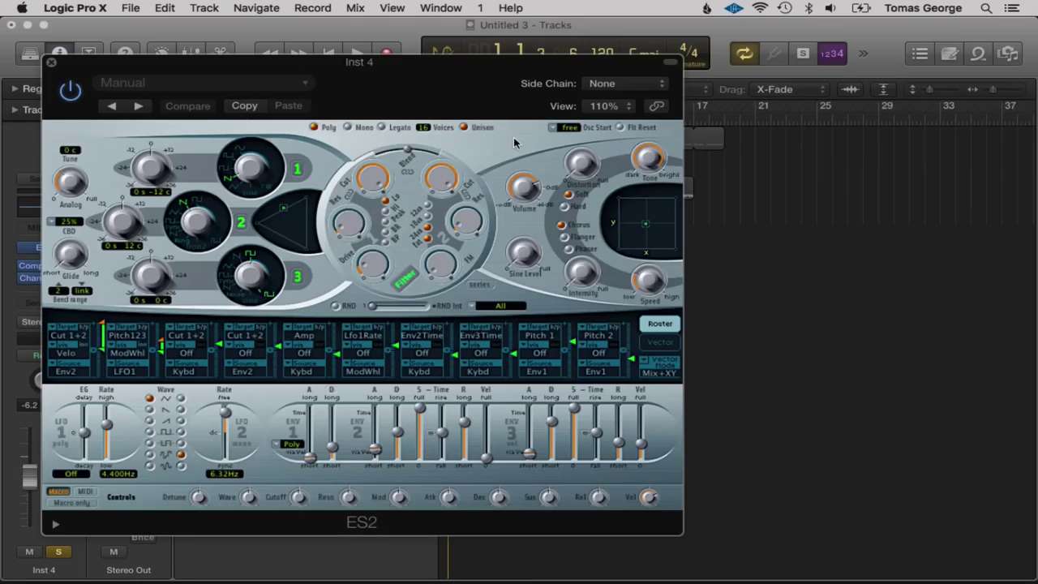
drag(450, 24, 413, 92)
key(space)
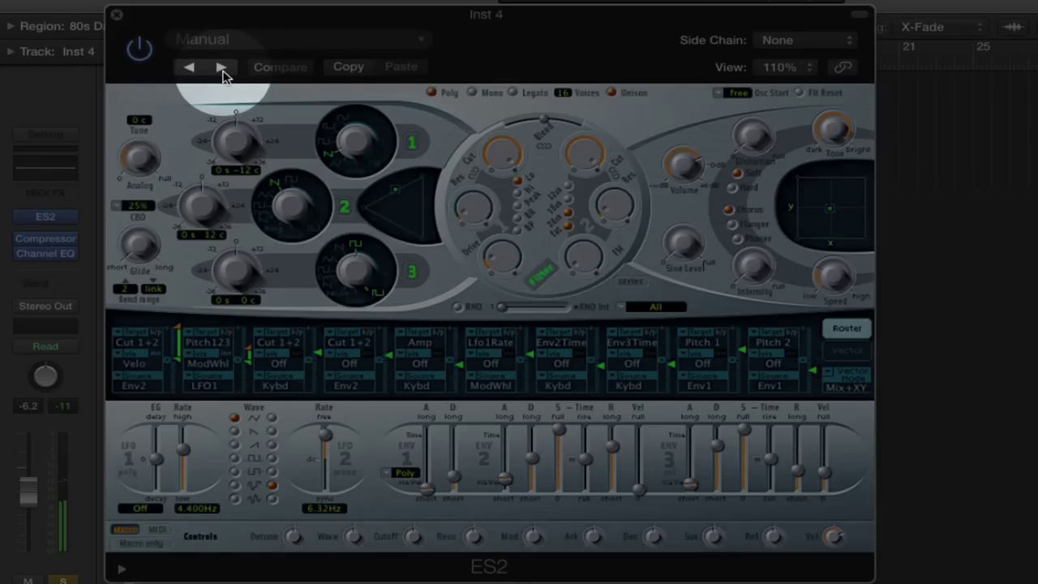
Audition the following ES2 presets one after another through Wobble 1 and Wobble 2 up to Big Trance Now.
click(222, 67)
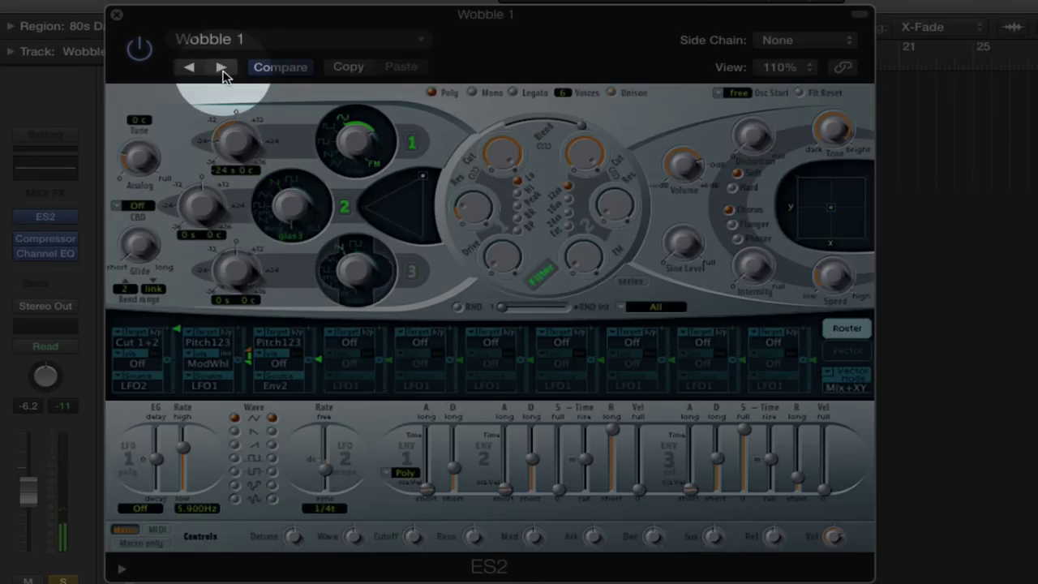
click(221, 67)
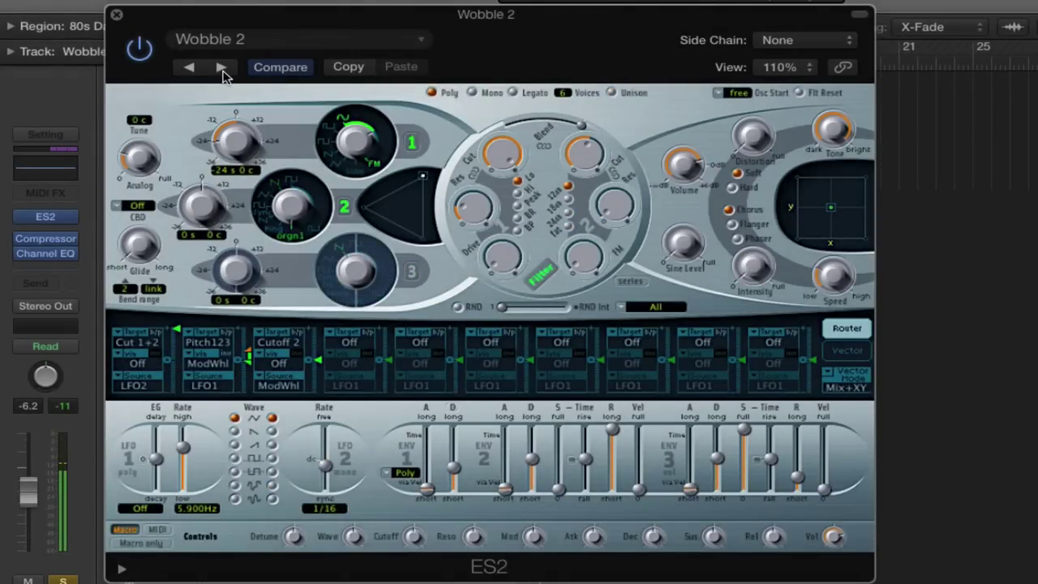
click(221, 68)
click(221, 68)
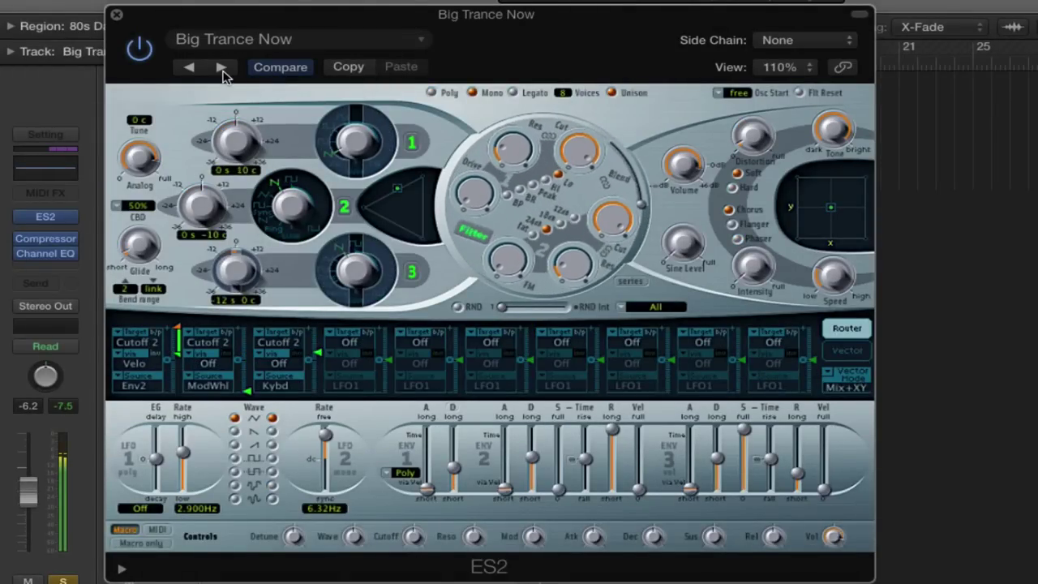
Load the Synth Leads preset Mini-Sync, advance to Percussive Pulse and move the synth window off the track list.
click(420, 38)
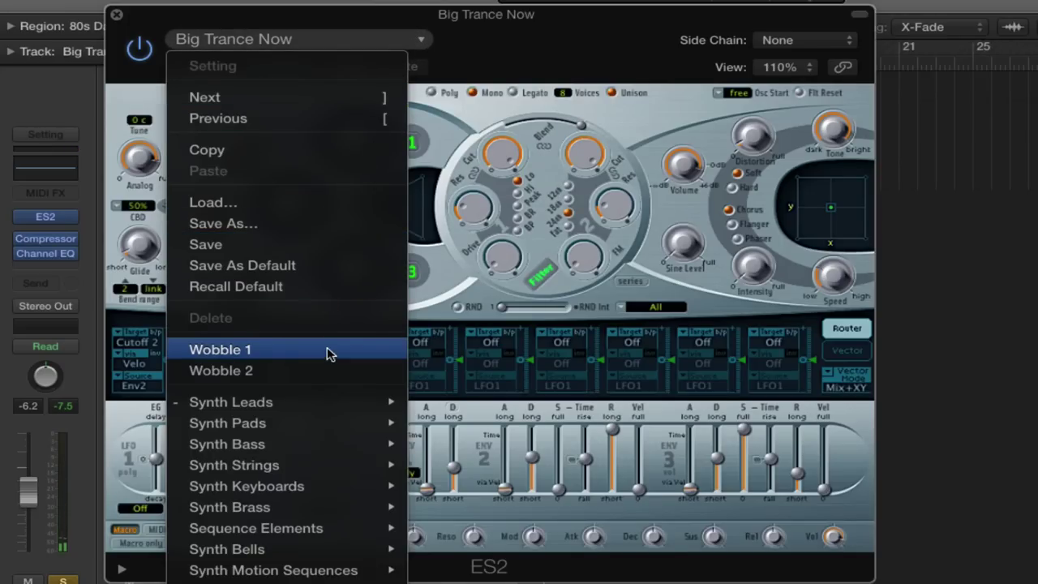
mouse_move(274, 399)
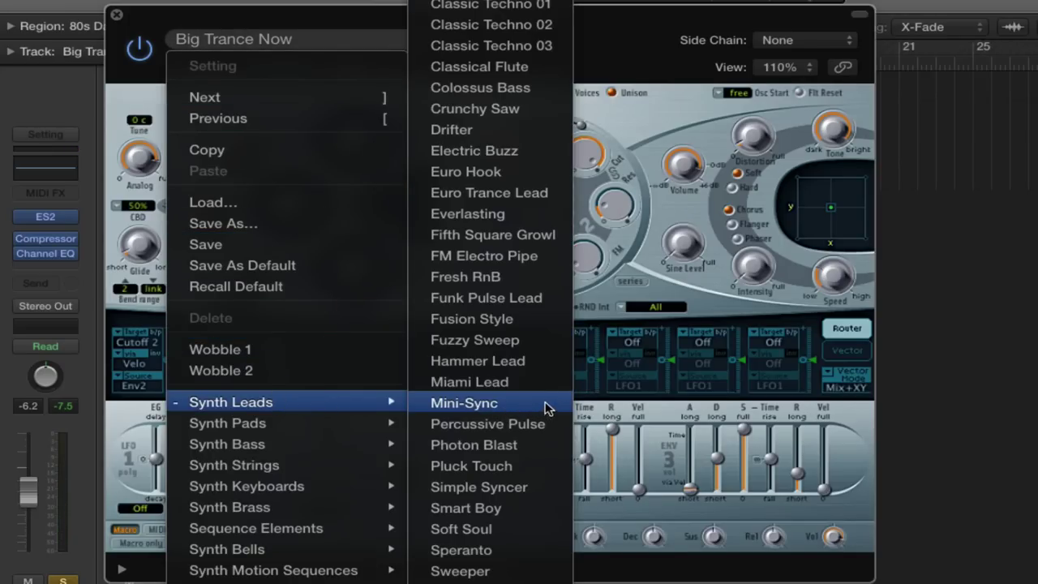
click(493, 403)
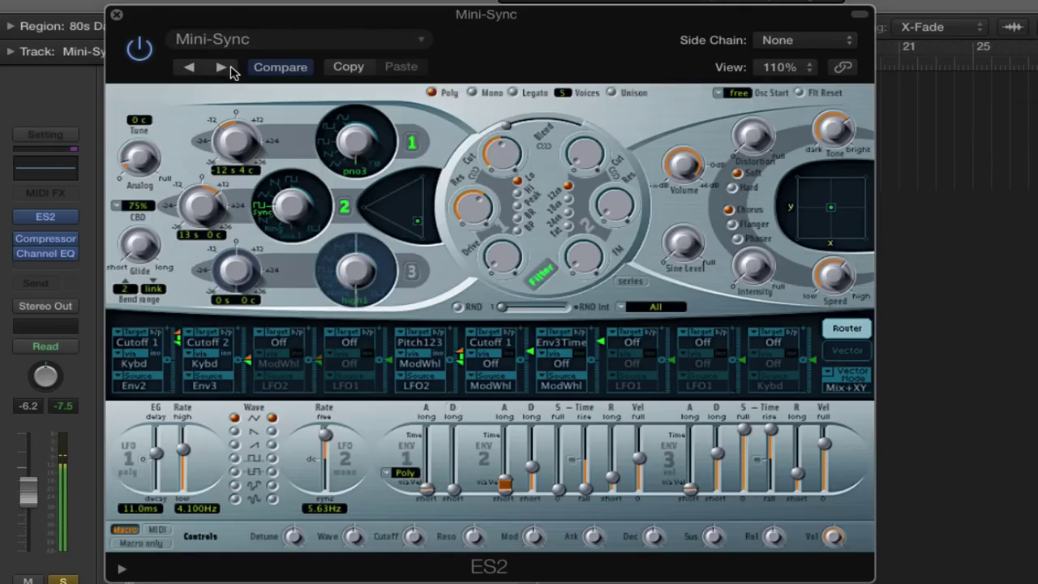
click(230, 70)
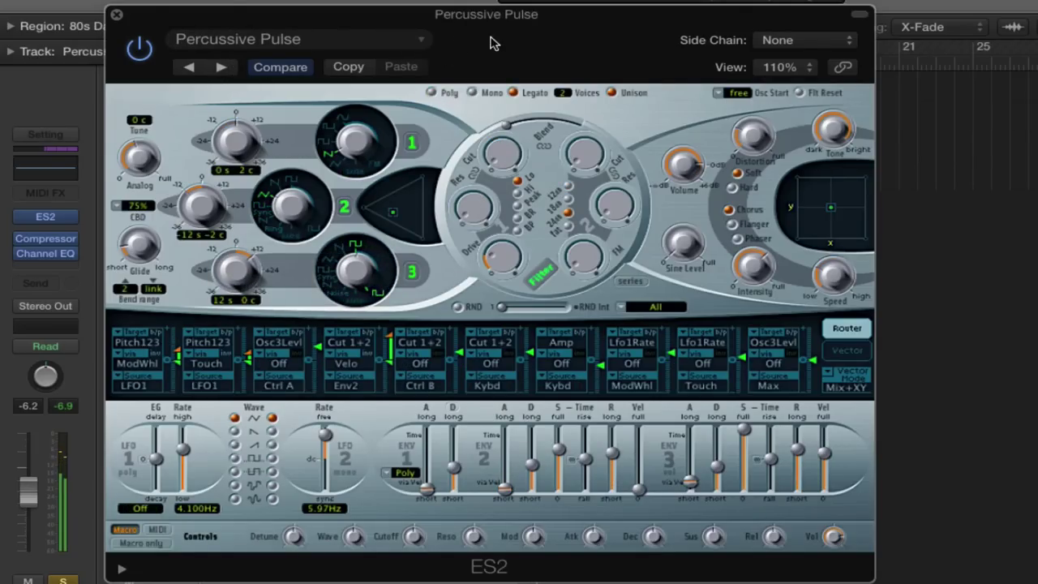
drag(535, 39, 838, 2)
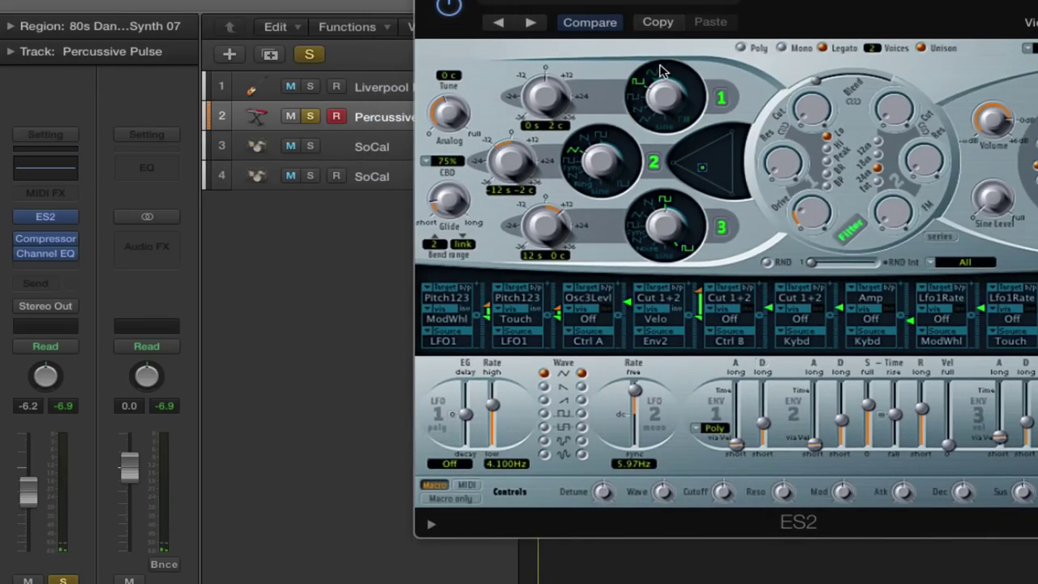
Set oscillator 1's wave to sine with FM and shift the pulse waves of oscillators 2 and 3 during playback.
drag(662, 78, 662, 64)
key(space)
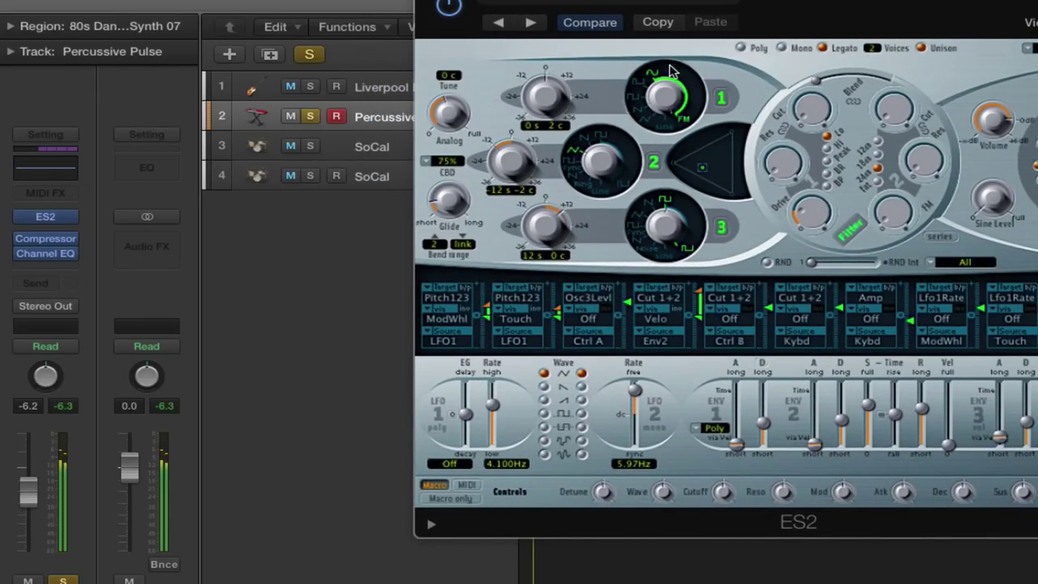
drag(662, 103, 663, 138)
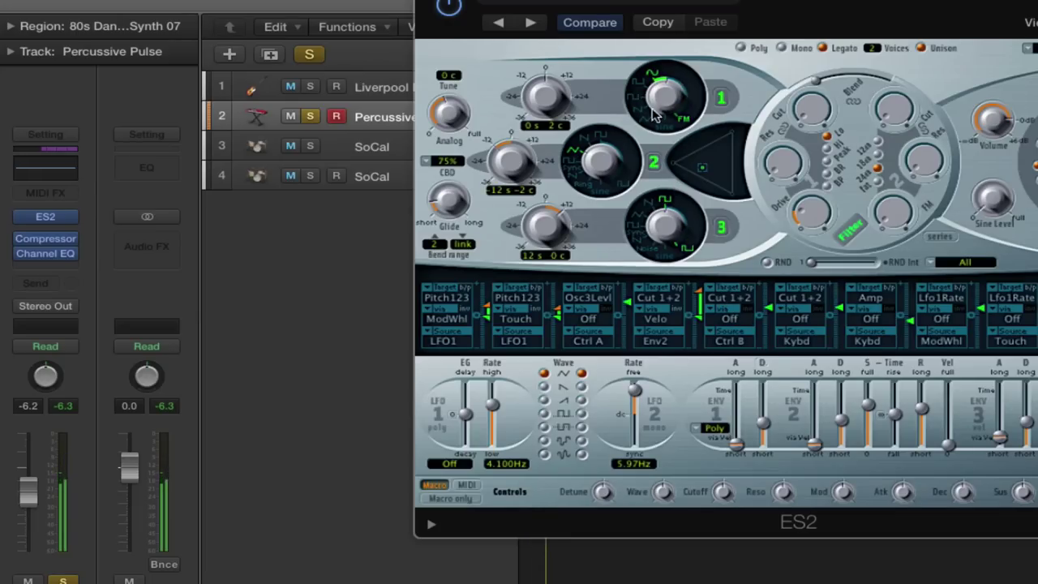
drag(607, 166, 613, 97)
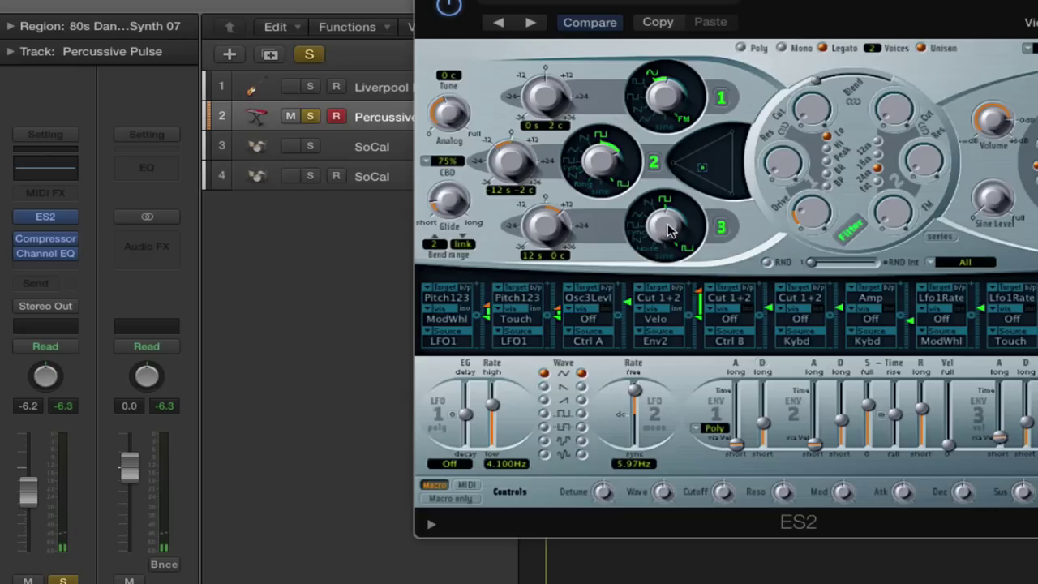
drag(666, 231, 669, 143)
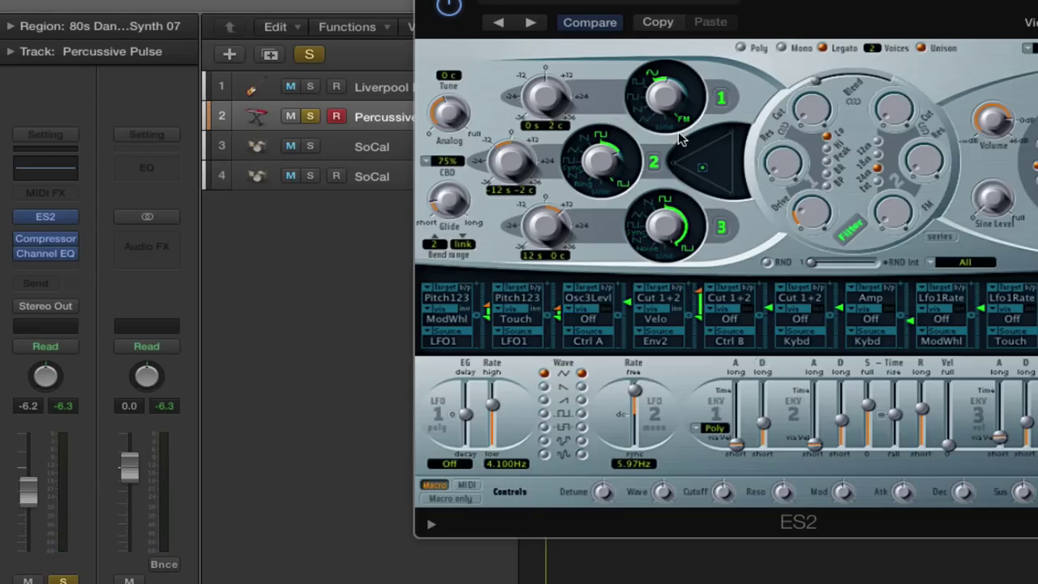
drag(815, 81, 772, 84)
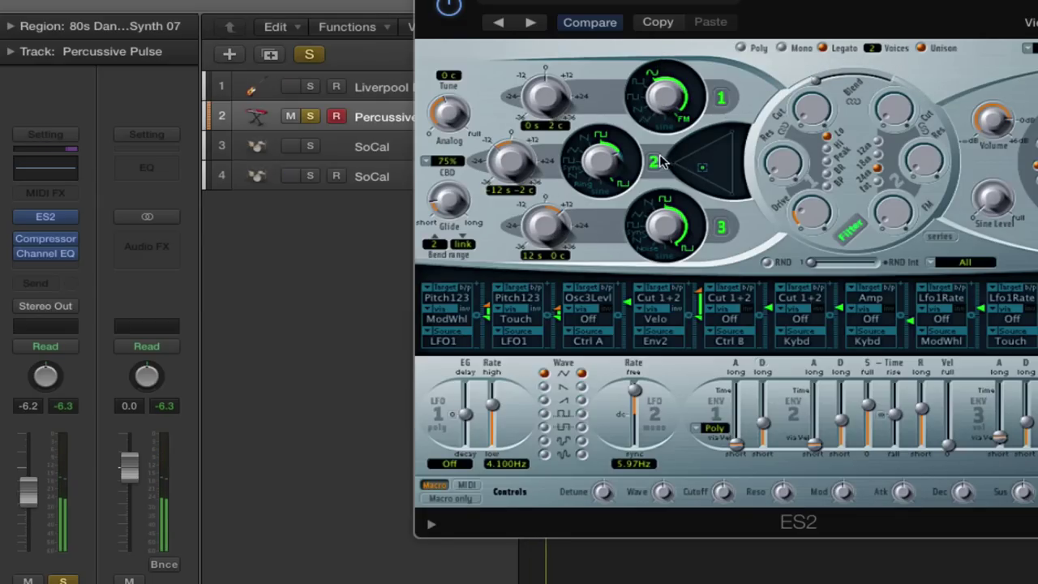
Switch off oscillators 2 and 3, leaving only oscillator 1 on, and restart playback.
click(724, 98)
click(654, 164)
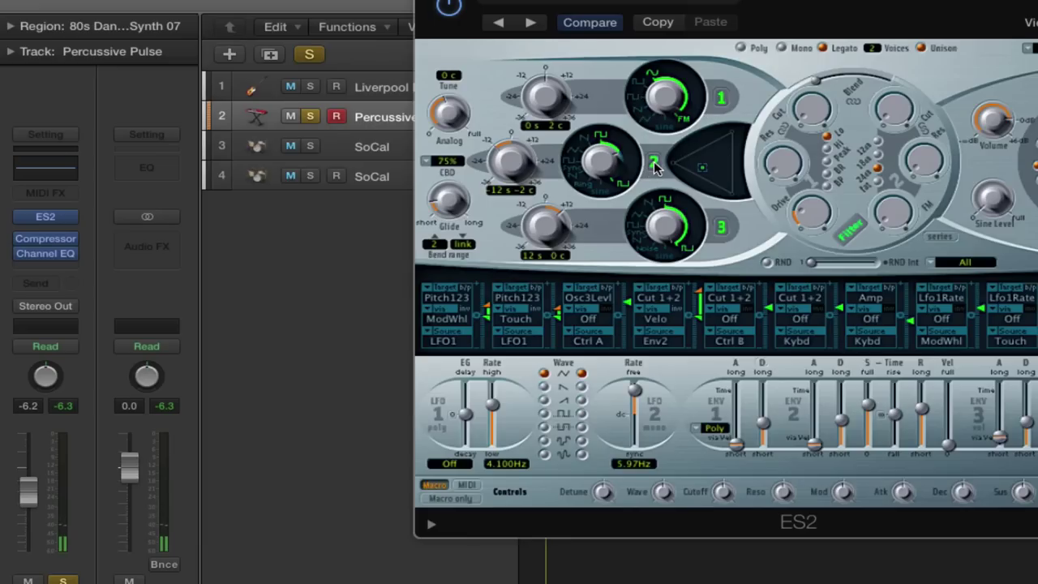
click(721, 227)
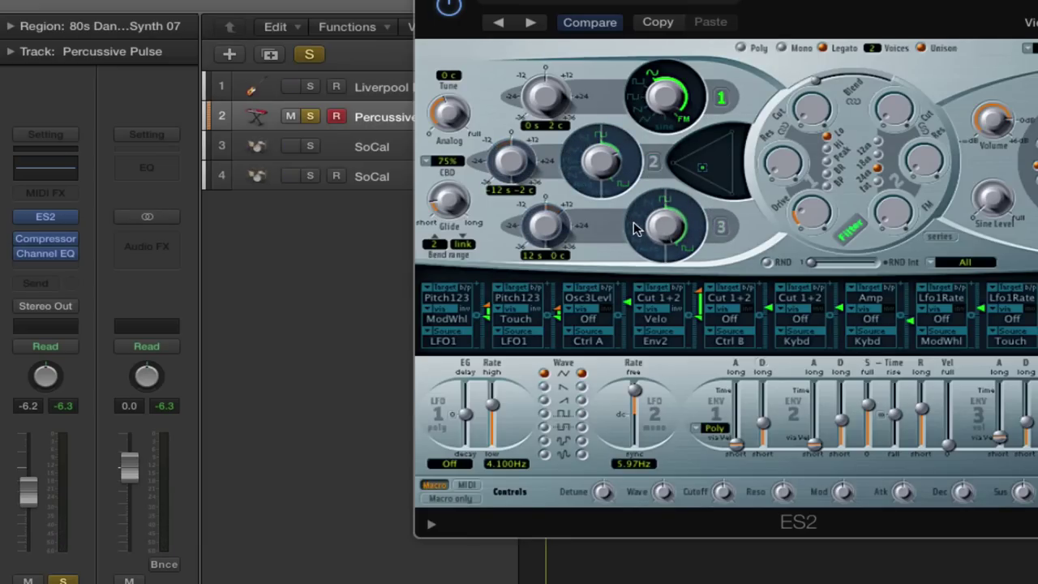
key(space)
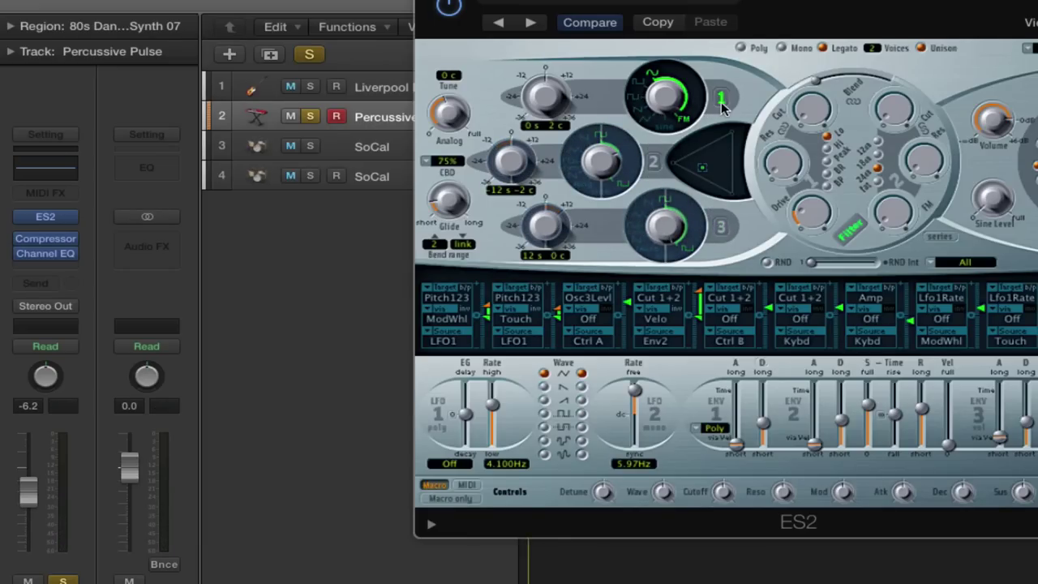
Change oscillator 1 to a square wave and fine-tune its pitch to 0 s 8 c.
drag(668, 102, 684, 234)
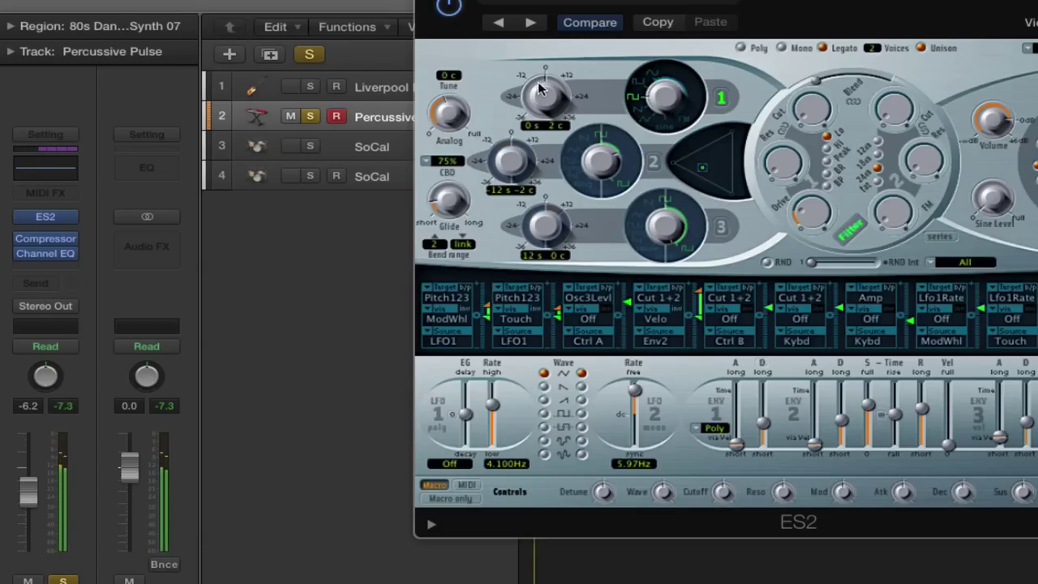
drag(542, 90, 572, 89)
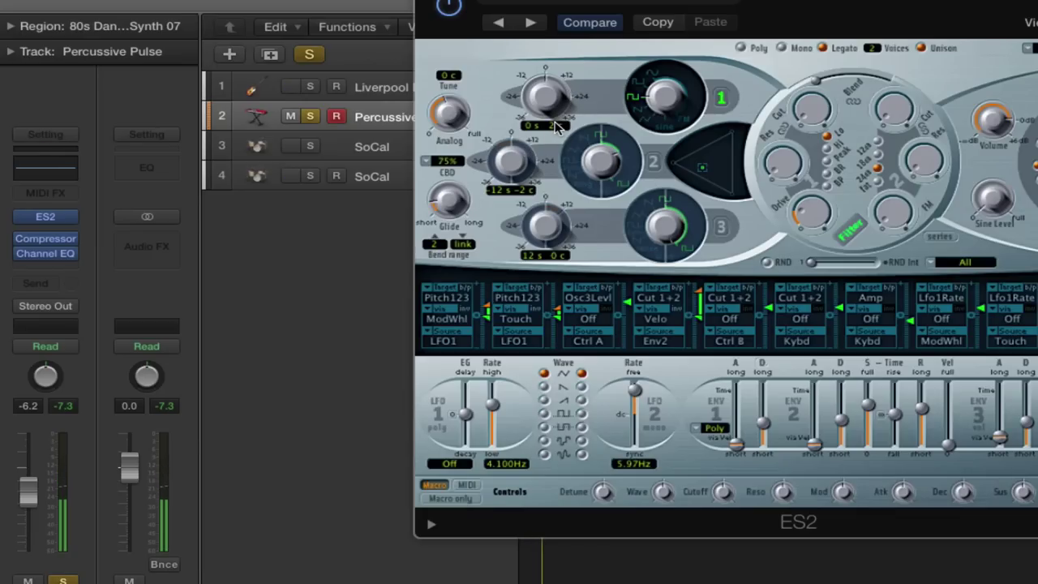
drag(556, 127, 558, 74)
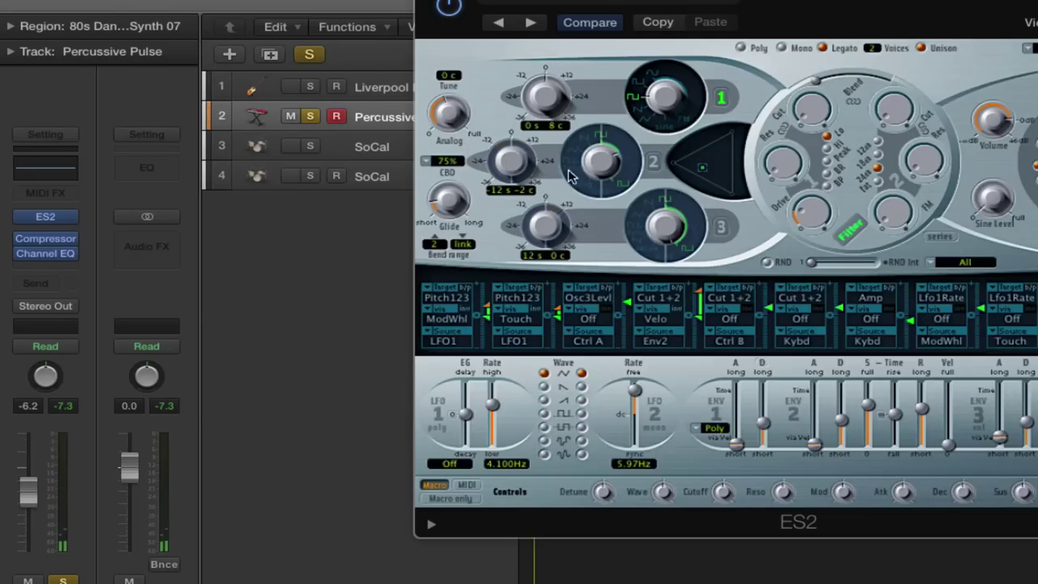
Sweep filter 1's cutoff and leave it low, and raise its resonance and the filter drive.
drag(820, 133, 820, 94)
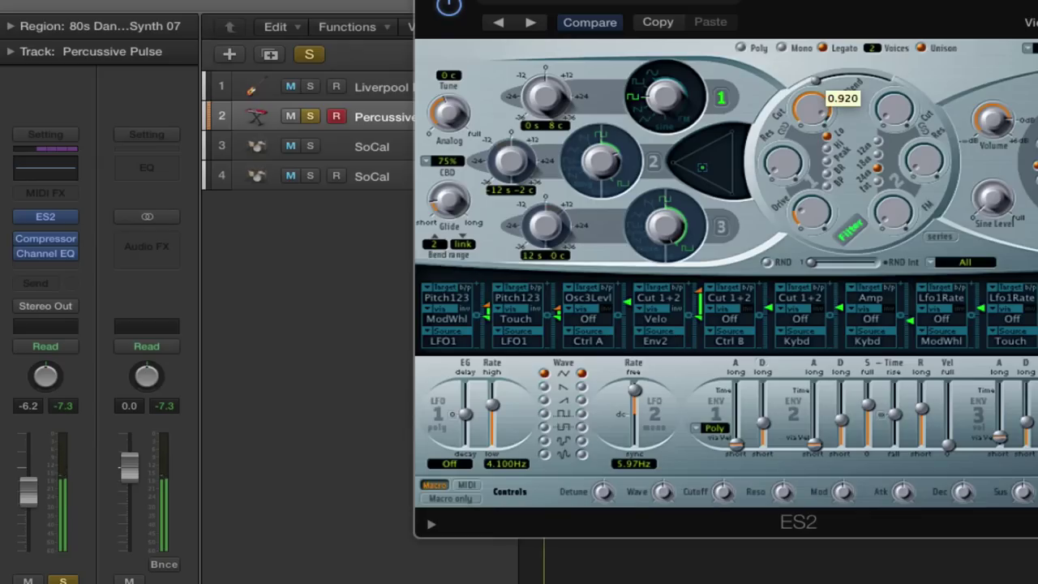
drag(821, 22, 824, 96)
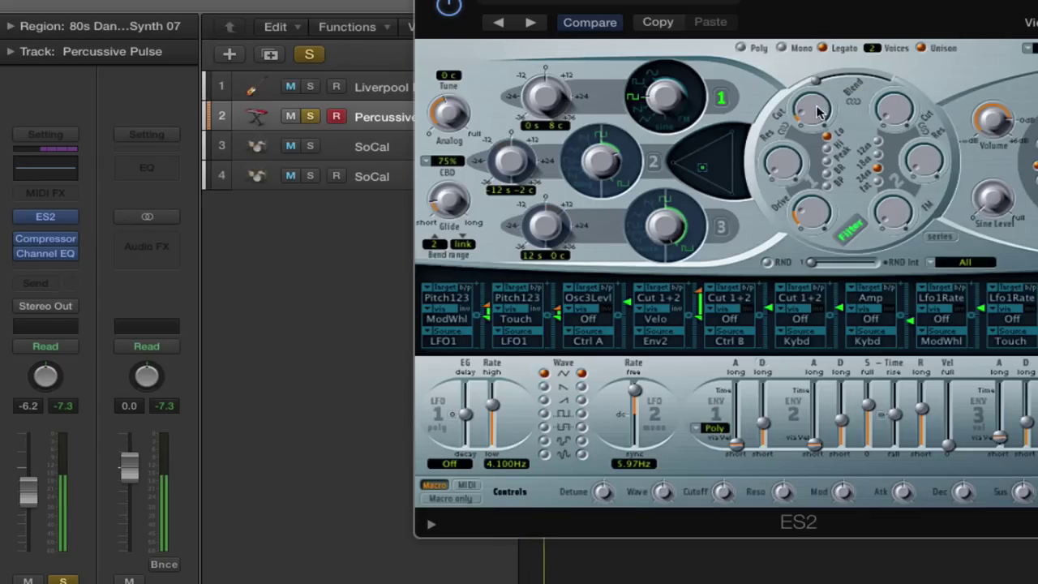
click(819, 111)
drag(783, 162, 780, 47)
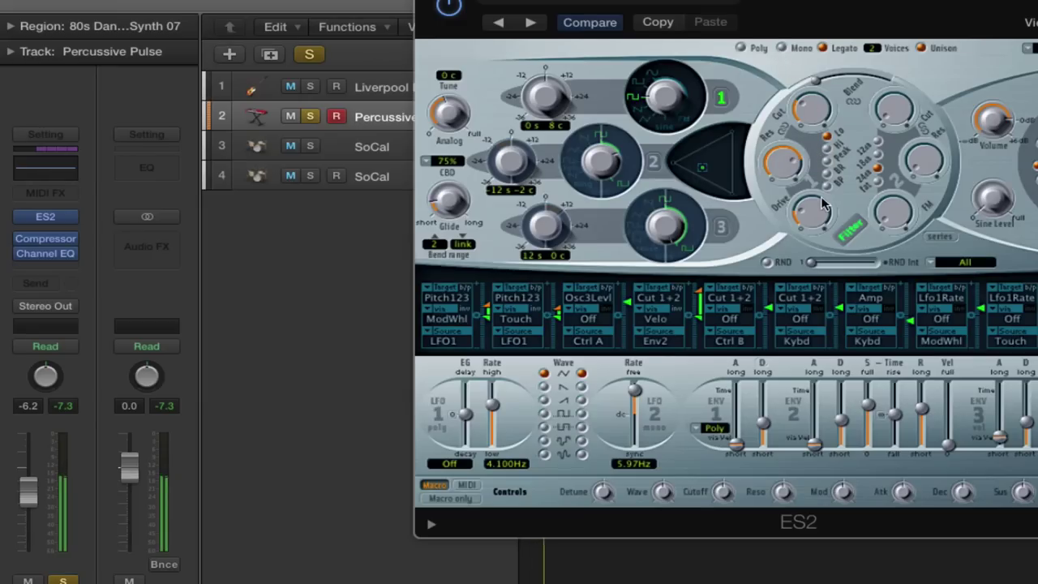
drag(801, 223, 803, 172)
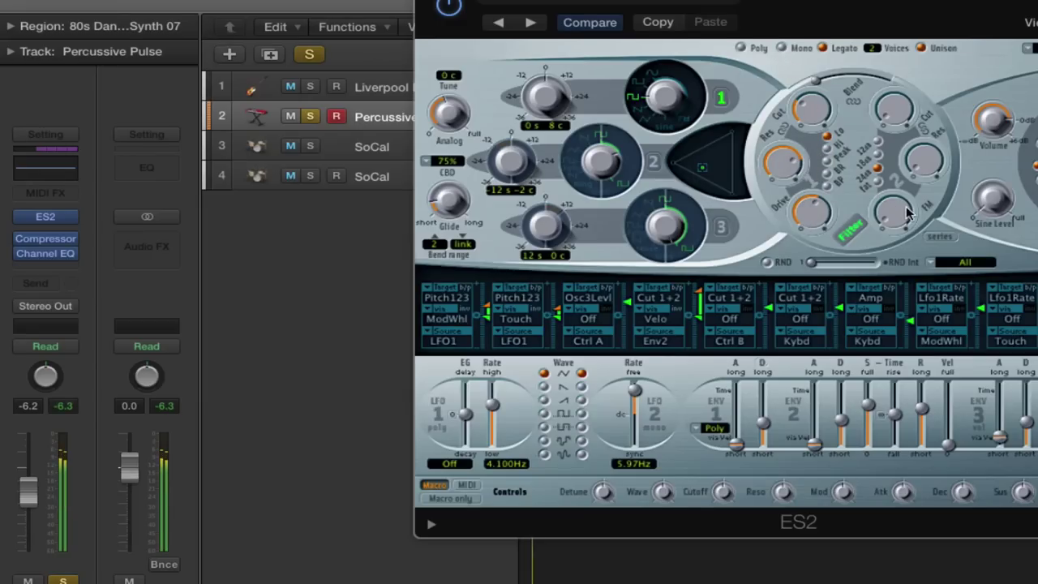
Raise the filter FM amount and increase filter 2's cutoff and resonance slightly.
click(896, 214)
drag(896, 215, 895, 254)
click(892, 102)
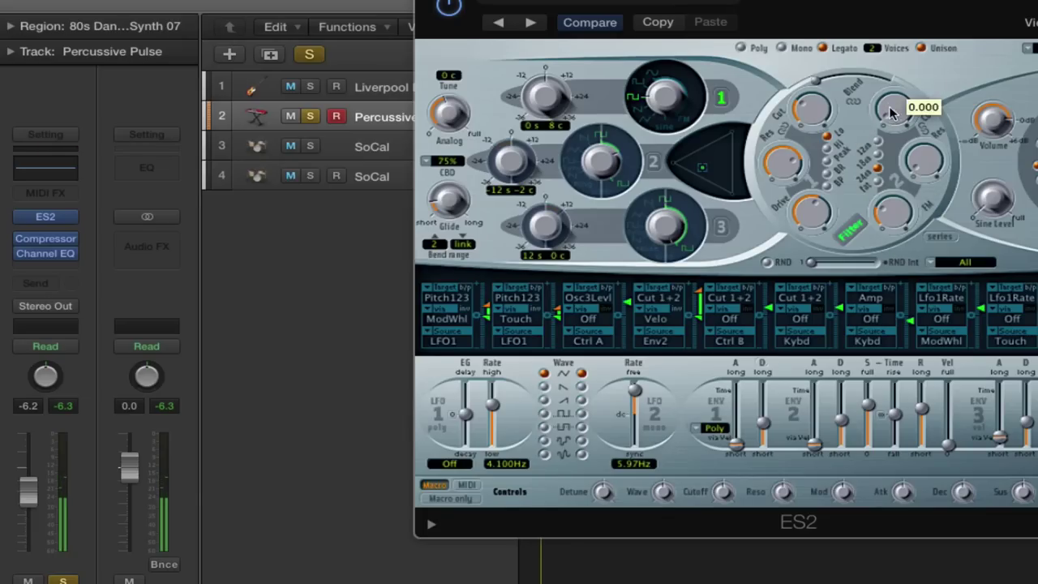
drag(924, 159, 924, 144)
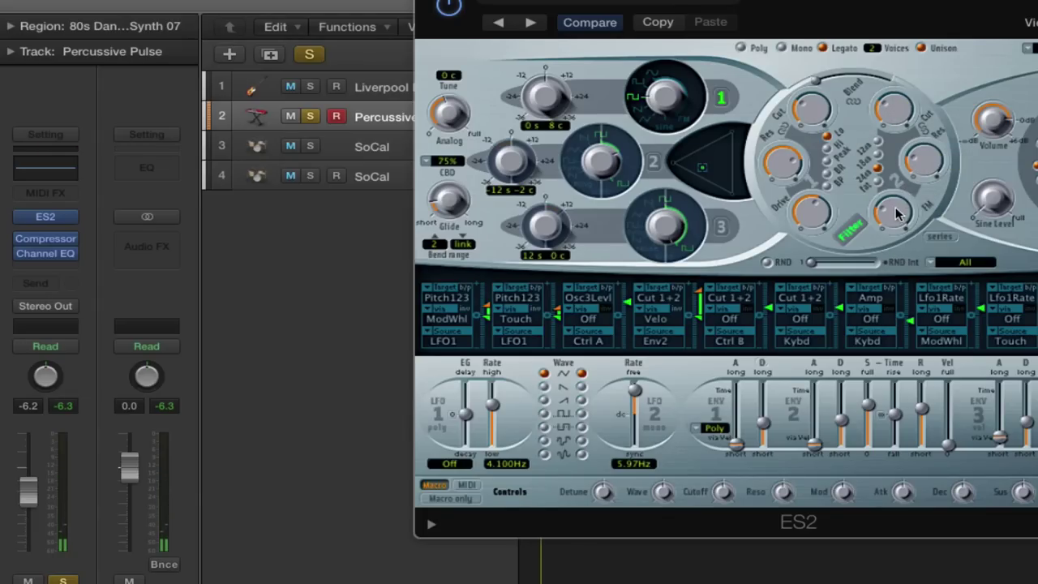
drag(890, 204, 890, 205)
Increase the ES2's distortion amount and raise the sine level to about halfway.
mouse_move(808, 268)
mouse_down()
mouse_move(880, 266)
mouse_move(799, 266)
mouse_up()
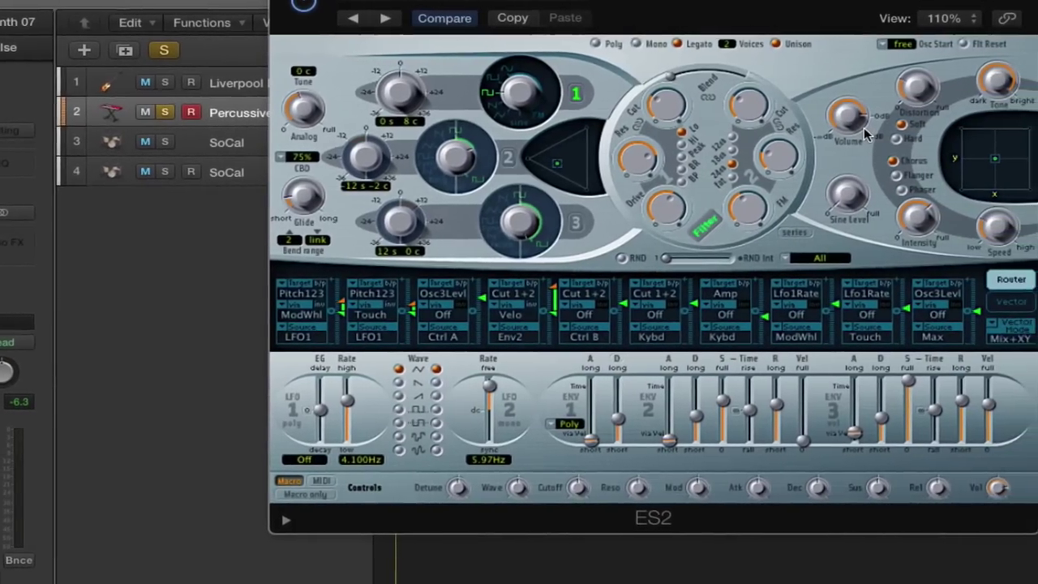
drag(916, 87, 917, 81)
drag(853, 207, 850, 97)
Switch the effect from Chorus to Phaser, adjust its intensity and move the XY pad's point toward its upper-right corner.
click(895, 189)
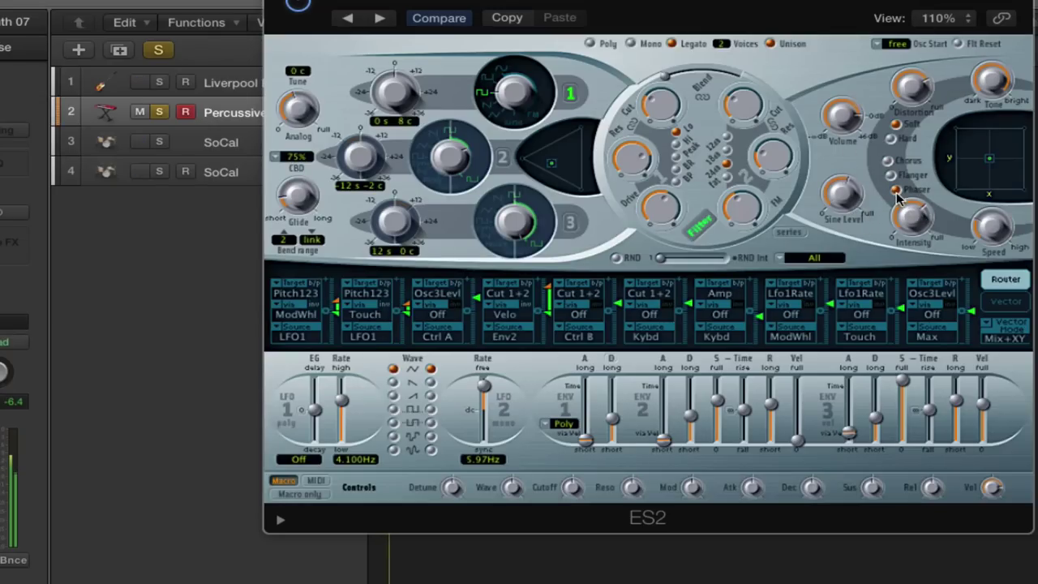
mouse_move(912, 217)
mouse_down()
mouse_move(918, 130)
mouse_move(922, 221)
mouse_up()
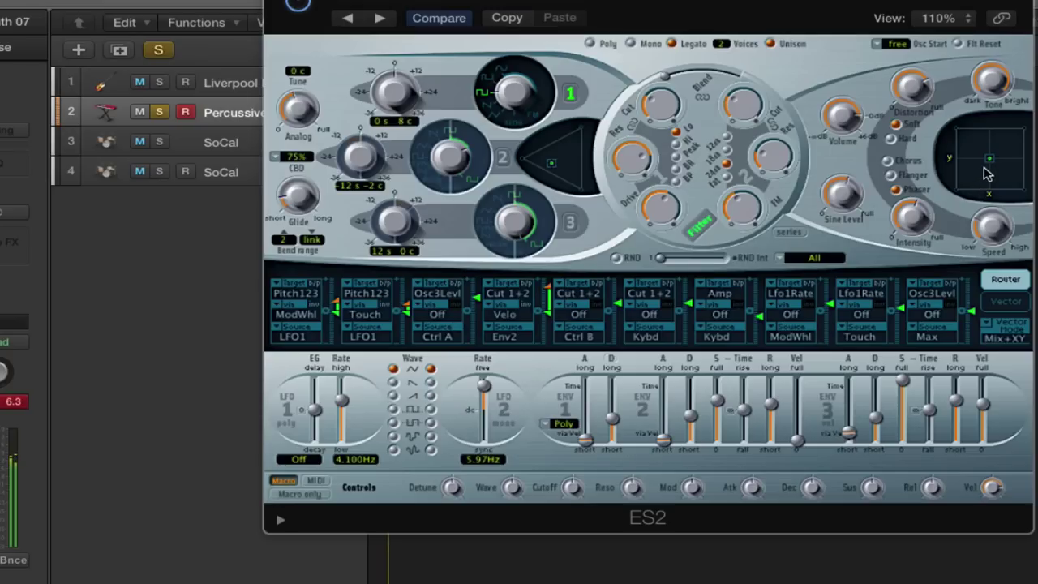
drag(994, 162, 977, 180)
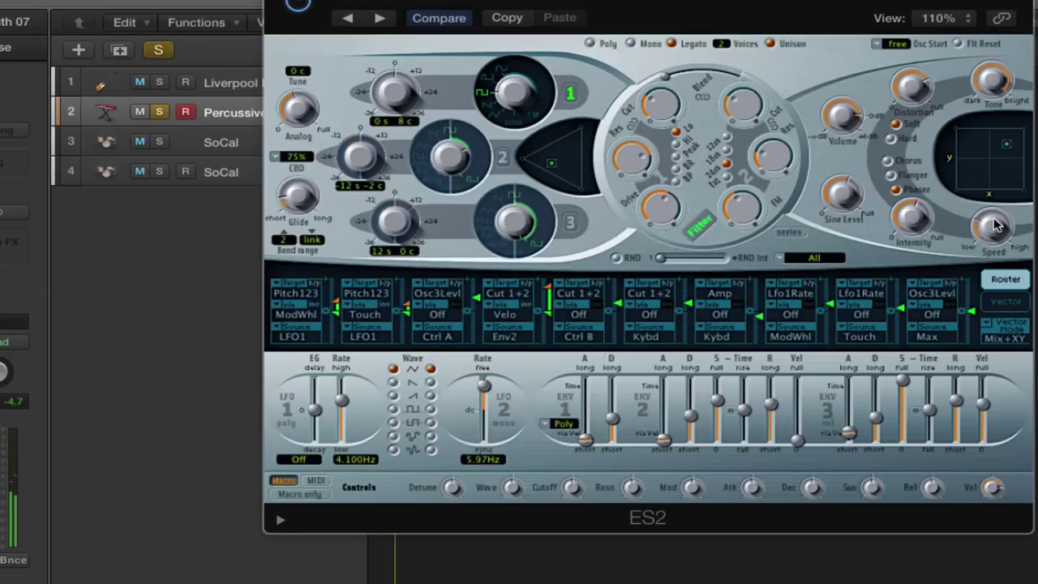
Compare Chorus with Phaser, keep Phaser and fine-tune the effect intensity to about 65.
click(888, 162)
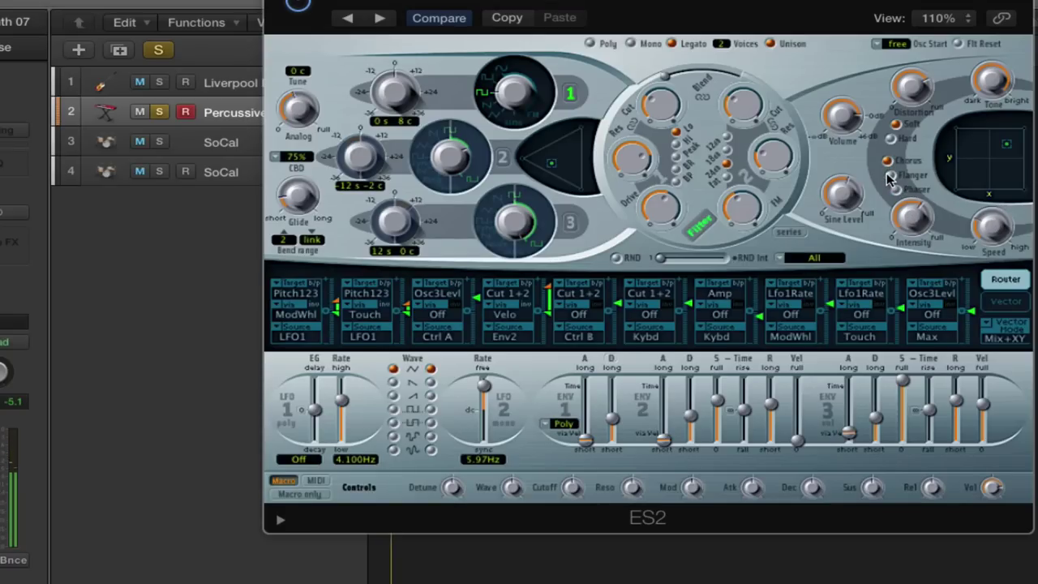
click(895, 191)
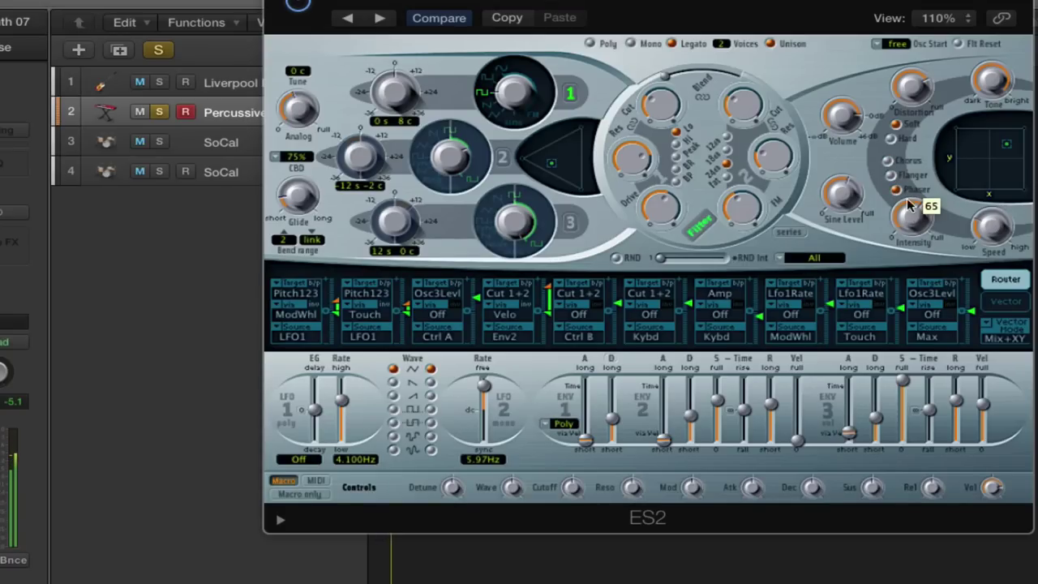
drag(915, 199, 915, 206)
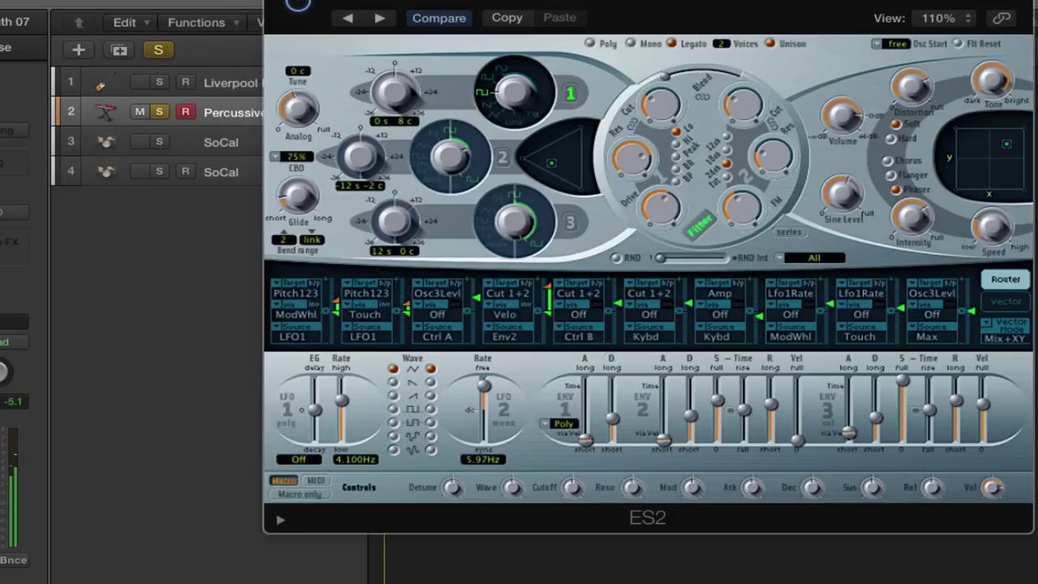
drag(649, 3, 585, 0)
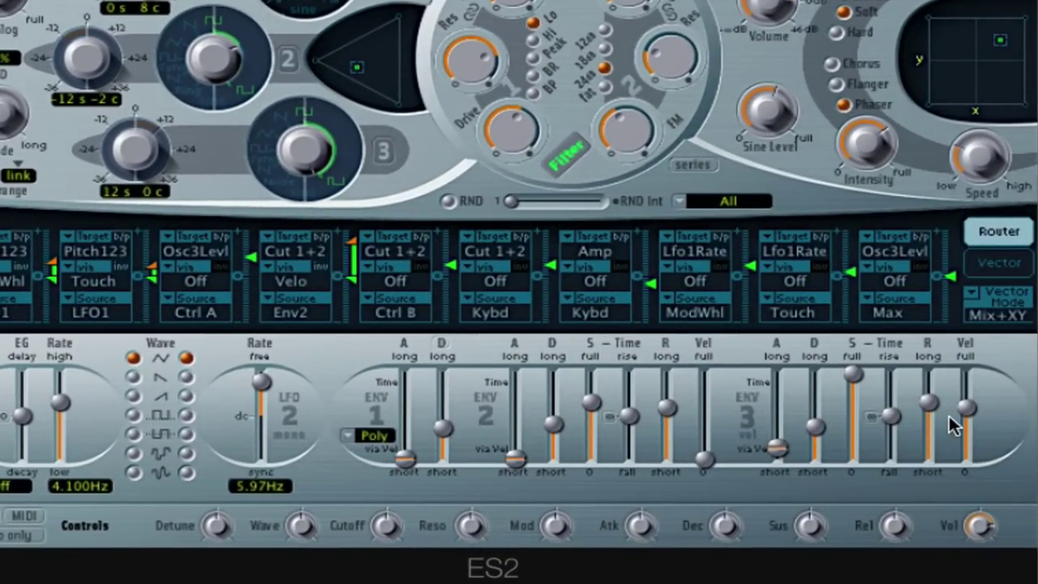
Try envelope 3's release at its longest and at its shortest setting.
drag(930, 403, 930, 281)
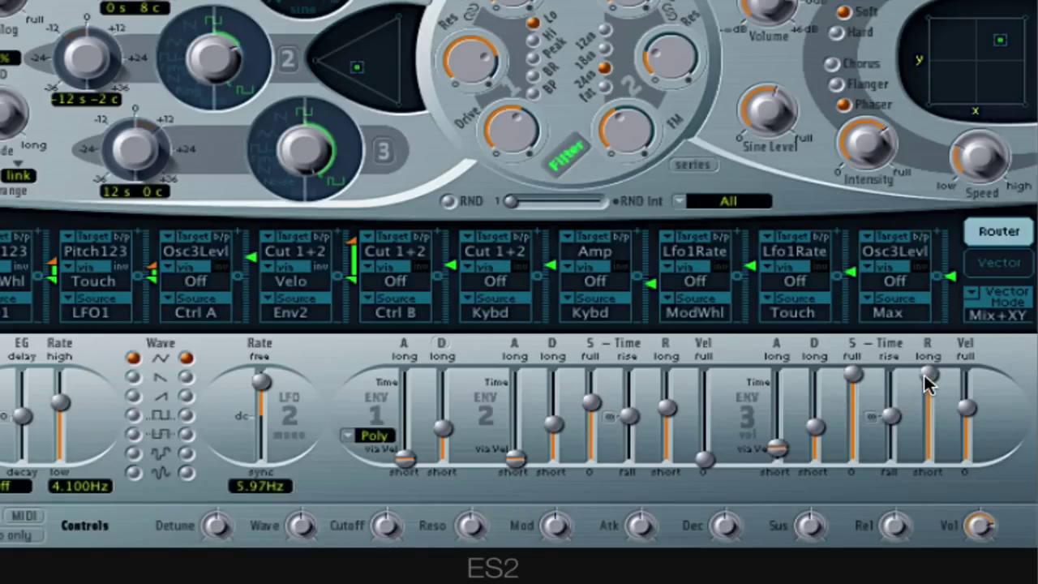
drag(924, 375, 949, 572)
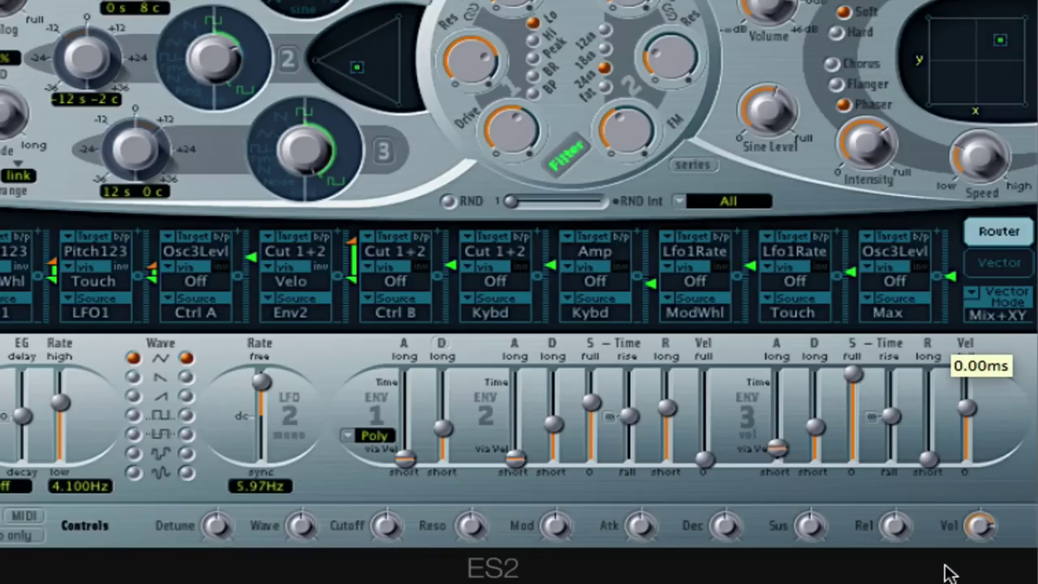
drag(929, 458, 930, 379)
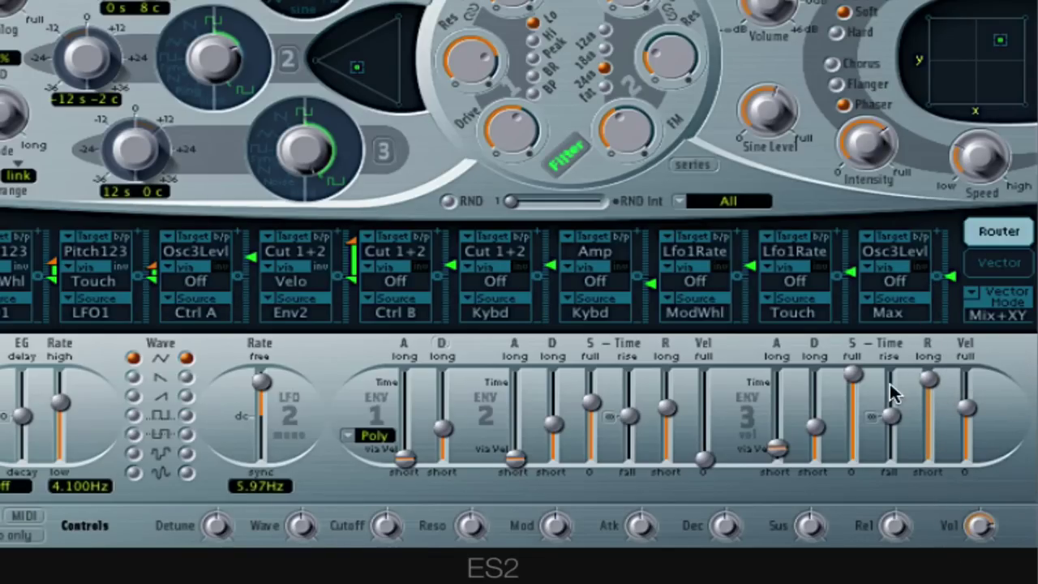
Shape envelope 3 with full sustain, 0 ms decay, a wide velocity-dependent attack range and a short release.
mouse_move(851, 375)
mouse_down()
mouse_move(867, 498)
mouse_move(871, 327)
mouse_move(866, 383)
mouse_up()
drag(814, 427, 826, 582)
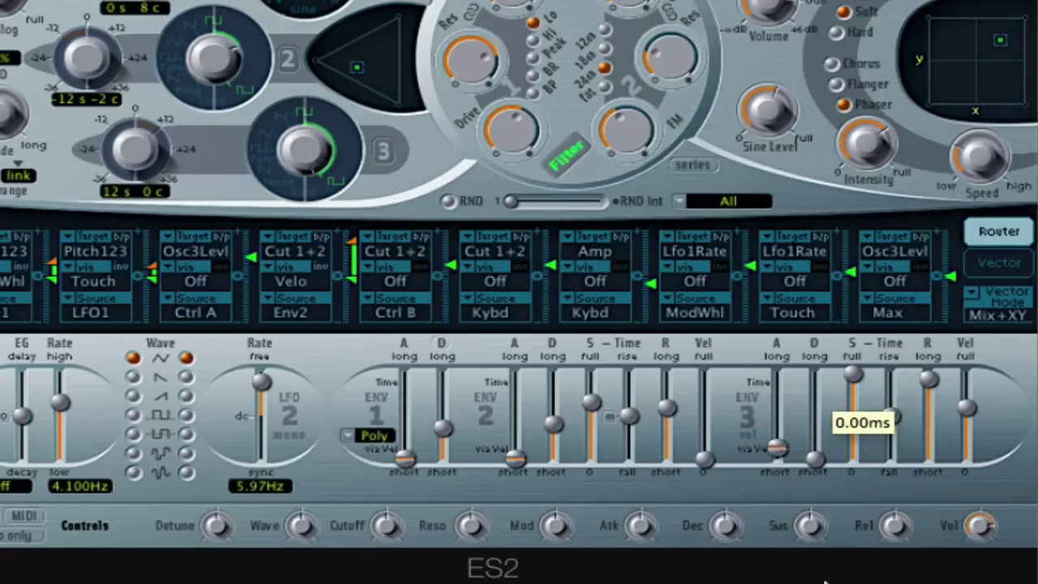
drag(926, 373, 931, 511)
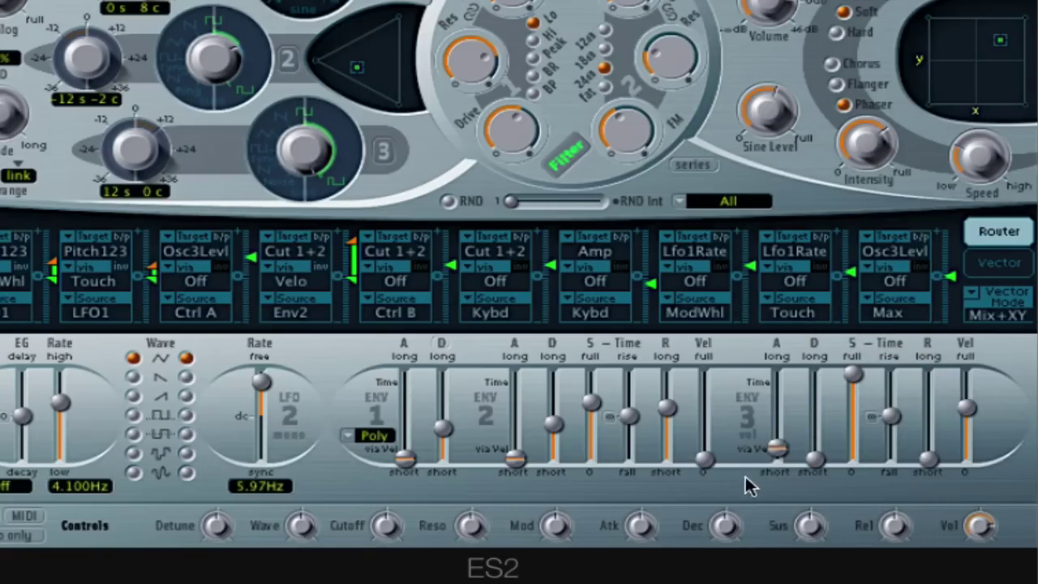
drag(768, 456, 785, 401)
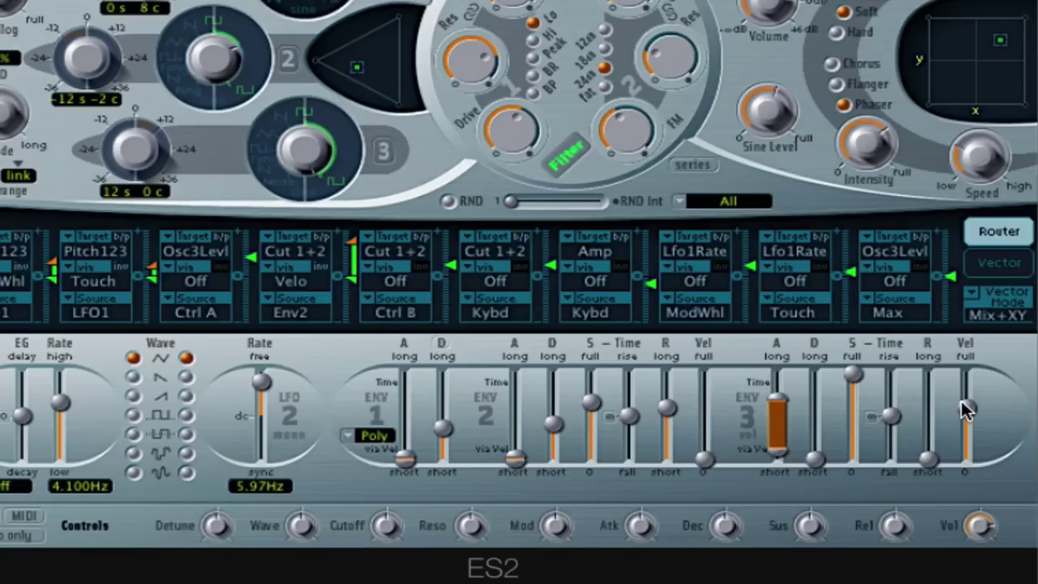
drag(925, 461, 928, 453)
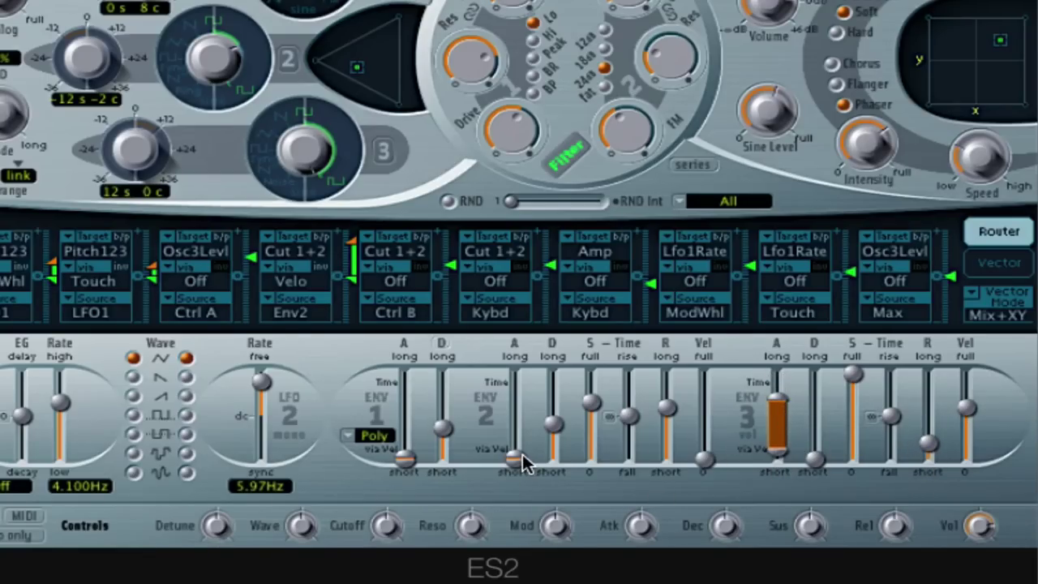
Lengthen envelope 1's decay with its attack kept short, and set LFO 1 to -8200 ms EG and 0.830 Hz rate.
drag(445, 429, 458, 405)
drag(405, 457, 408, 485)
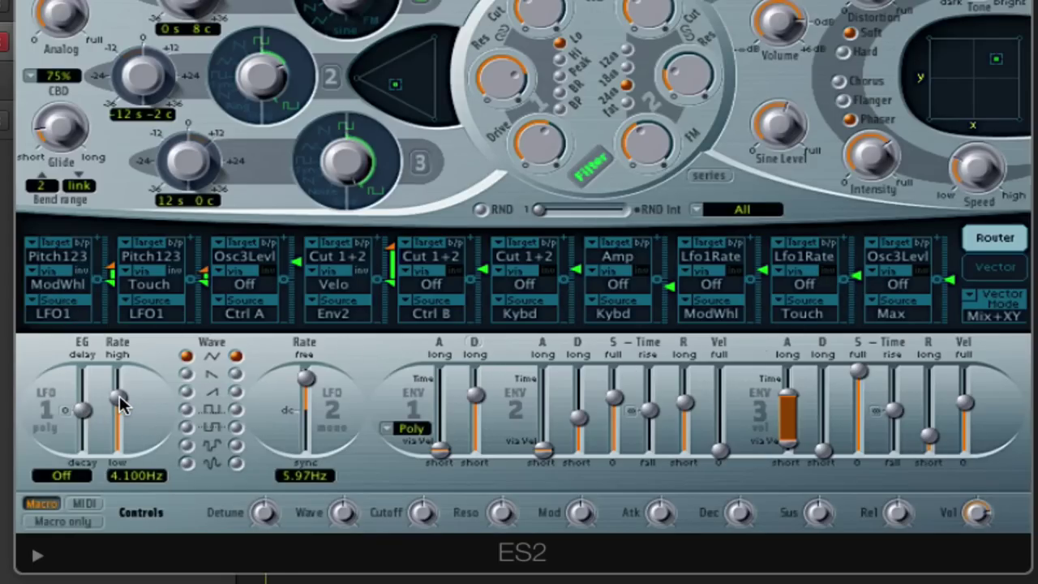
drag(119, 404, 86, 410)
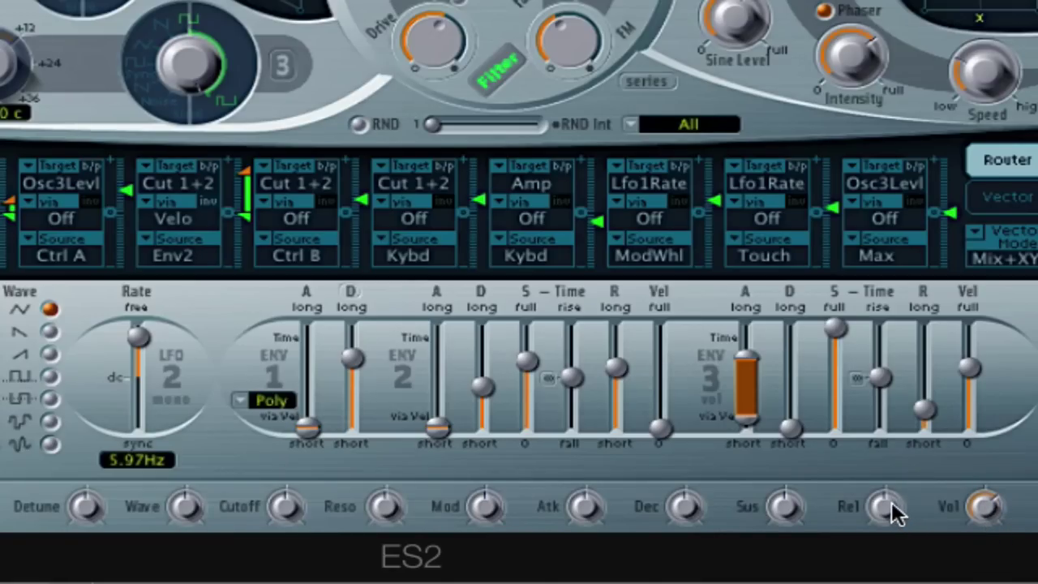
Raise the Release macro, then sweep the Sustain macro between high and low and settle on a moderately reduced sustain.
drag(892, 503, 897, 426)
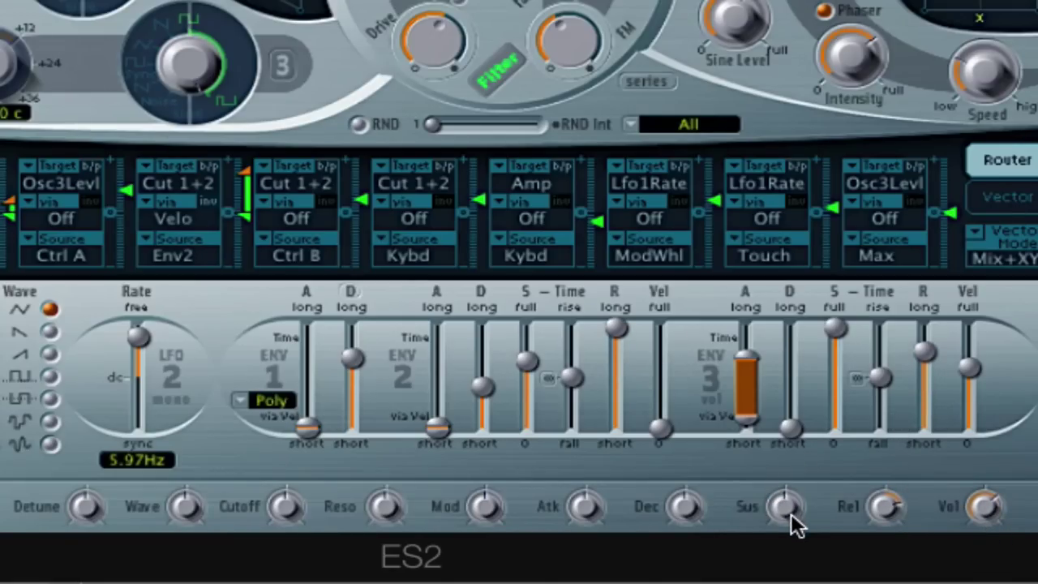
drag(786, 514, 781, 464)
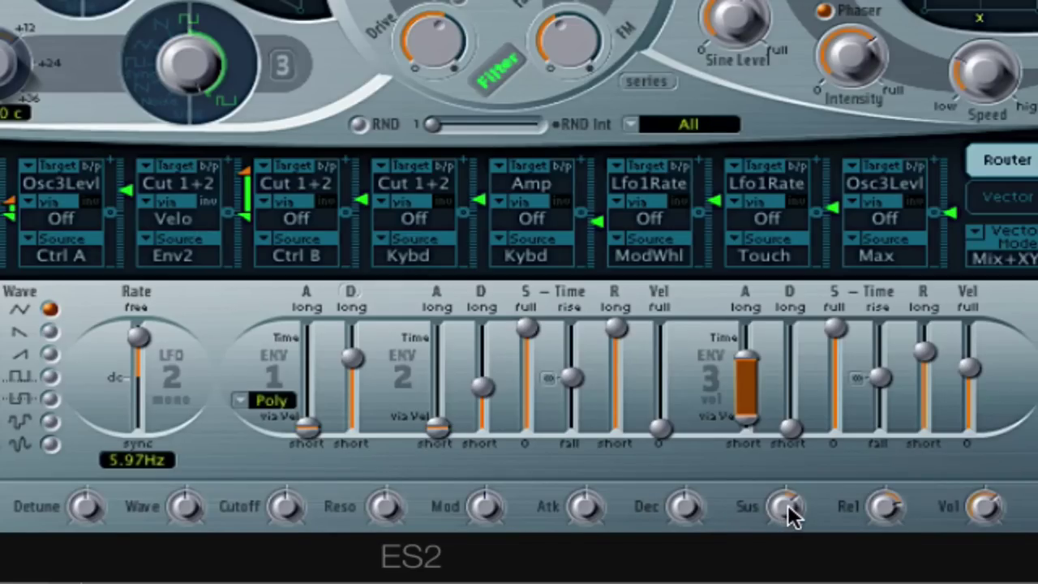
drag(786, 514, 795, 552)
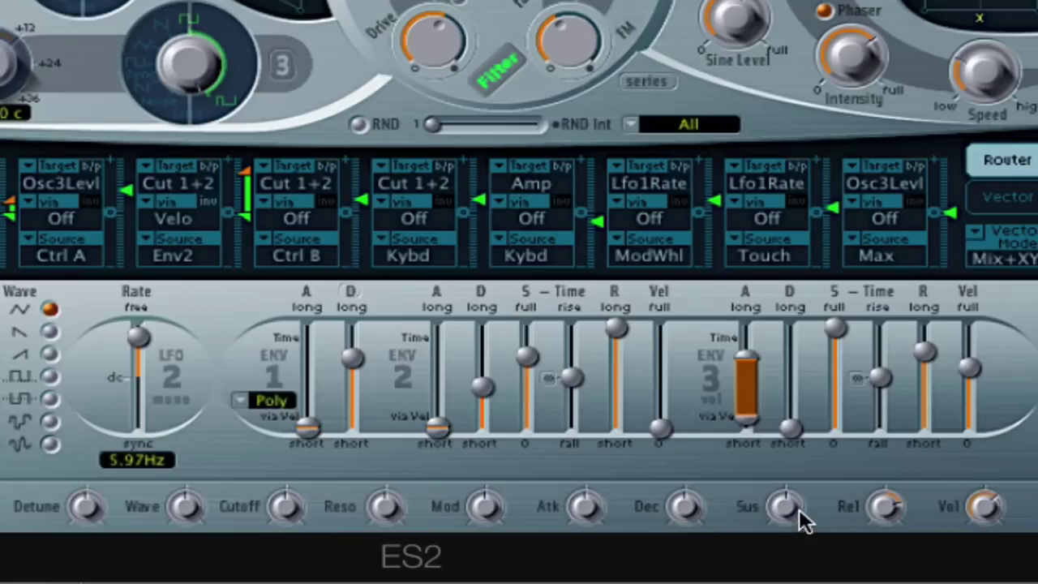
drag(800, 521, 795, 583)
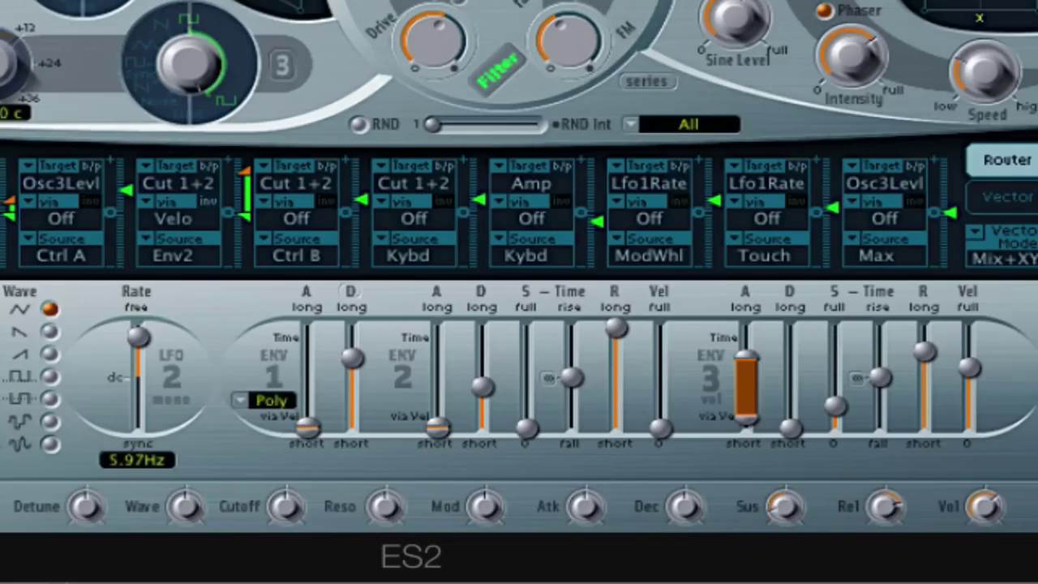
drag(784, 519, 837, 198)
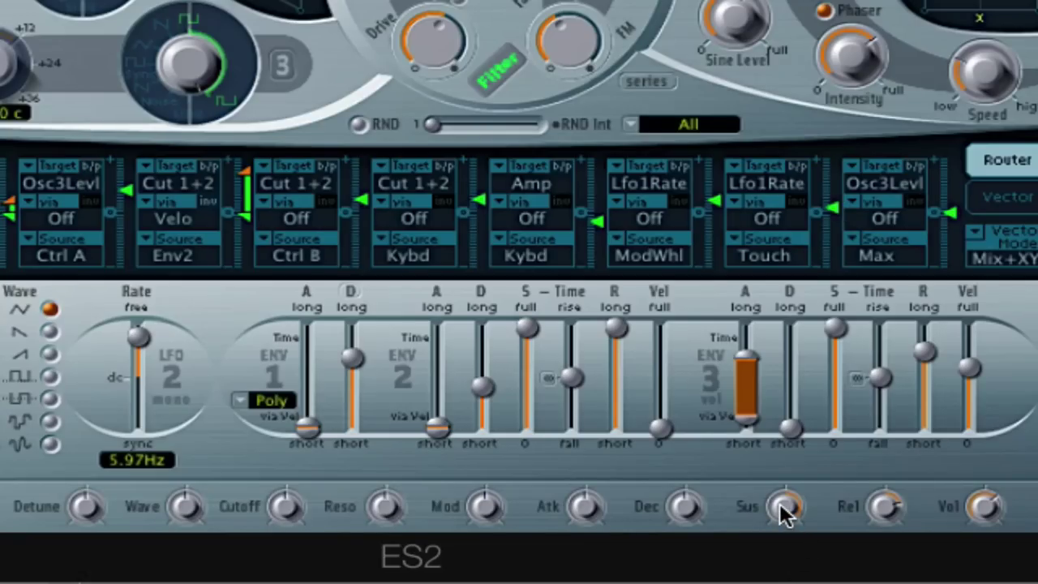
drag(785, 513, 785, 583)
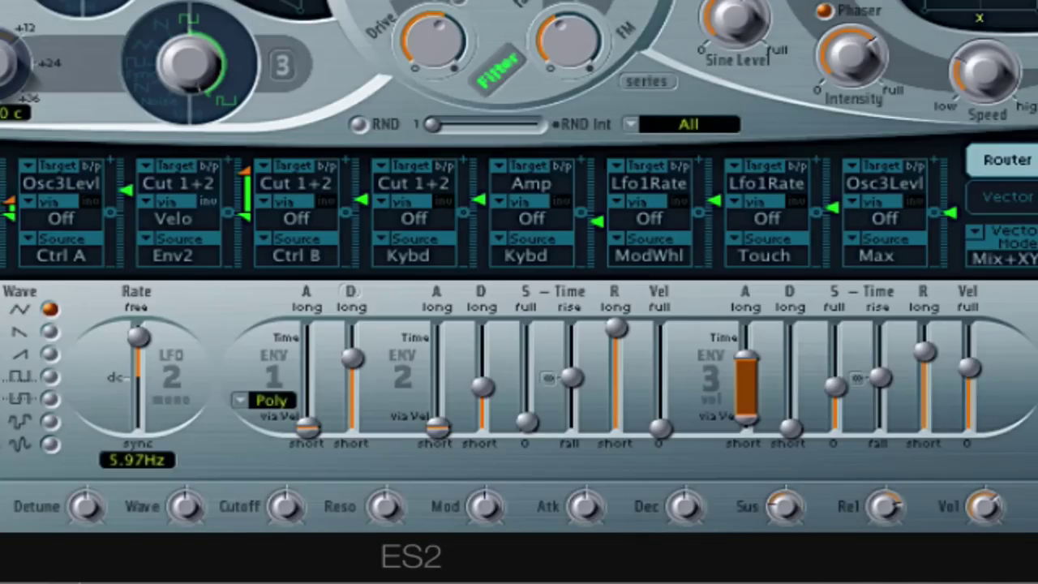
mouse_move(787, 511)
mouse_down()
mouse_move(803, 580)
mouse_move(787, 498)
mouse_up()
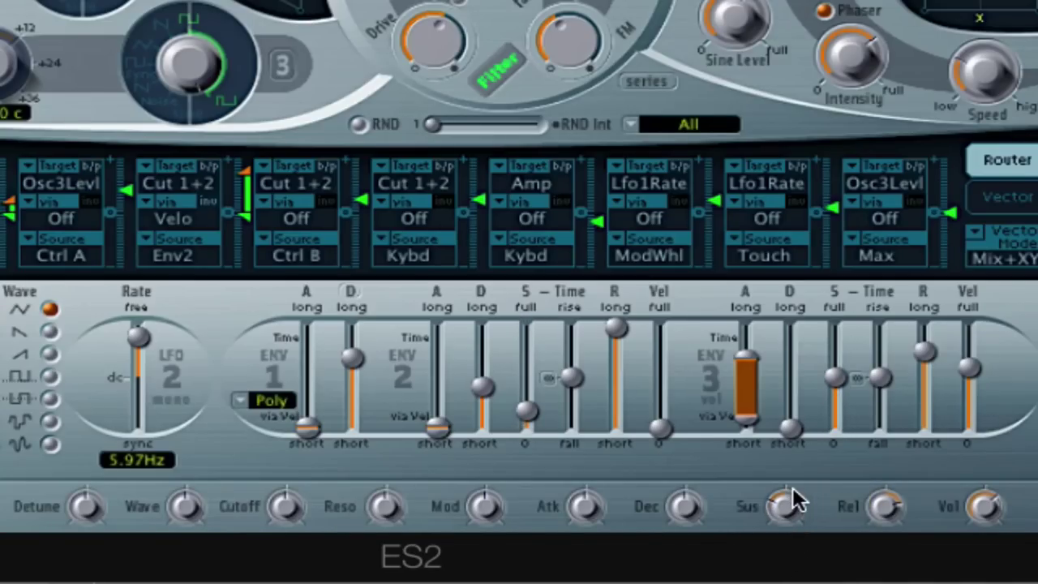
Lower the Attack macro slightly, and try a longer decay with the Decay macro before bringing it back down.
drag(688, 509, 686, 461)
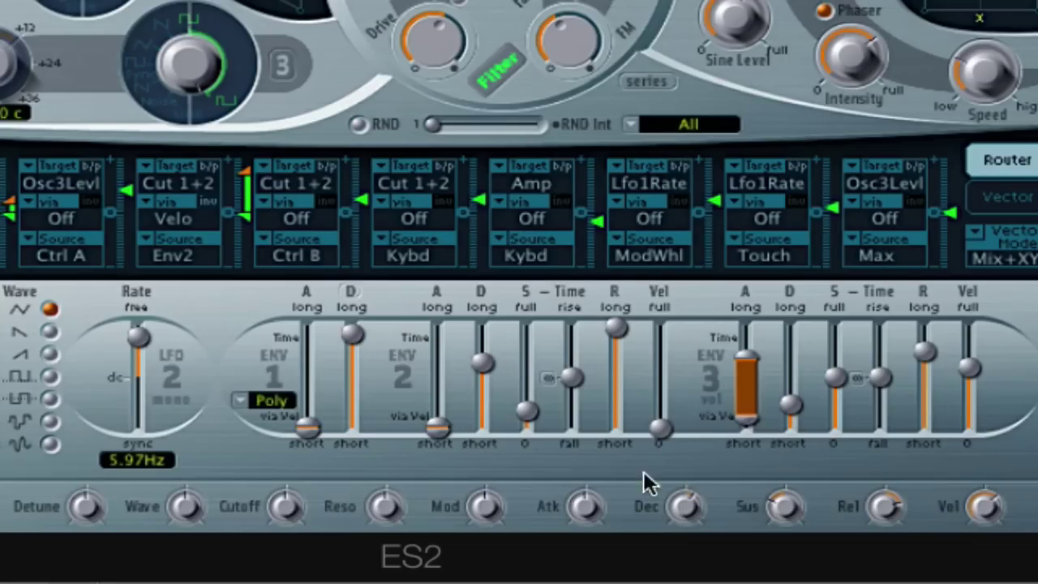
mouse_move(592, 519)
mouse_down()
mouse_move(590, 460)
mouse_move(601, 529)
mouse_up()
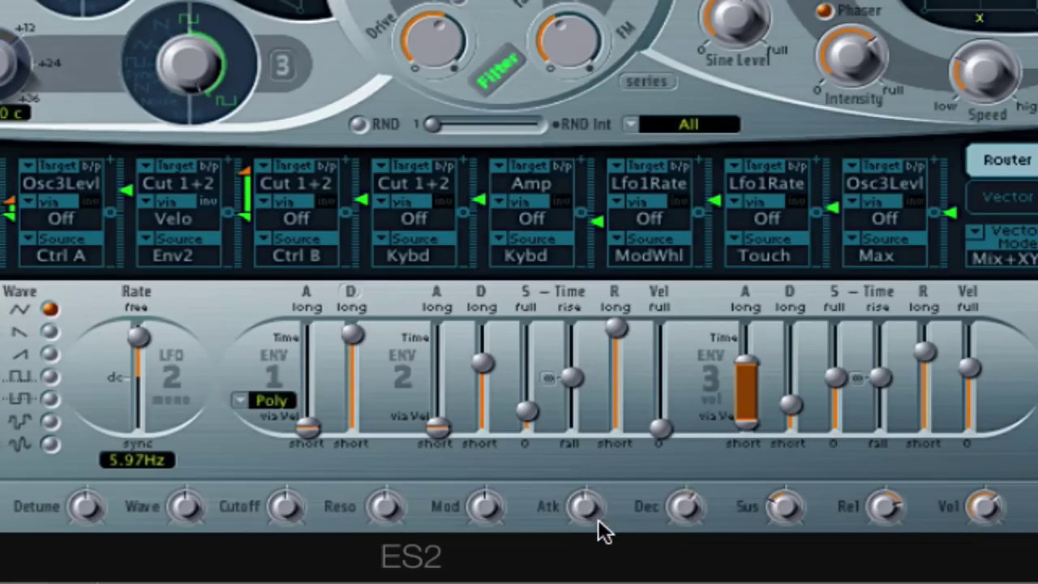
drag(691, 500, 688, 543)
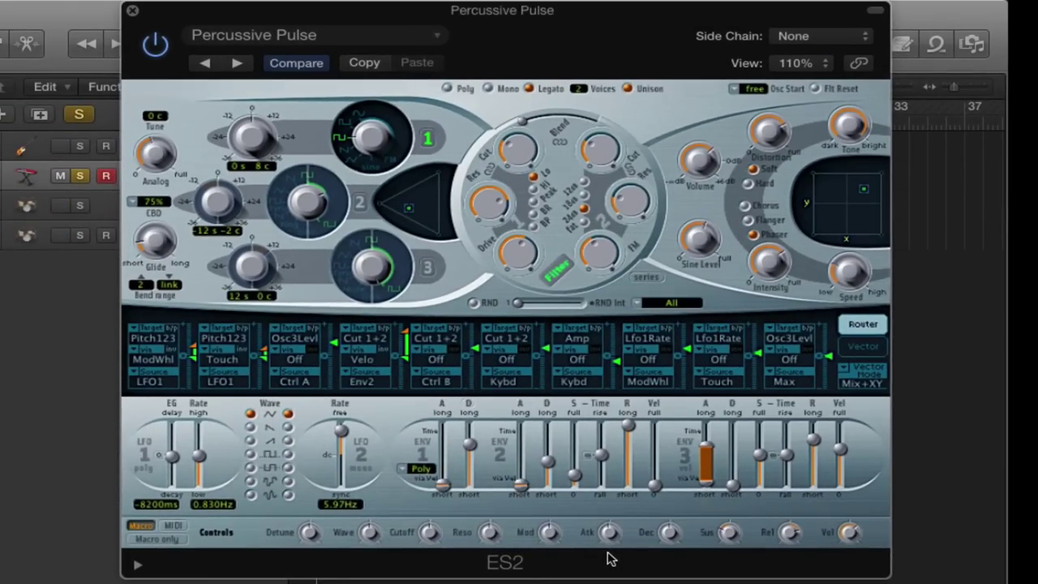
Close the ES2 and replace it on the Percussive Pulse track with a stereo Retro Synth.
click(131, 12)
click(61, 246)
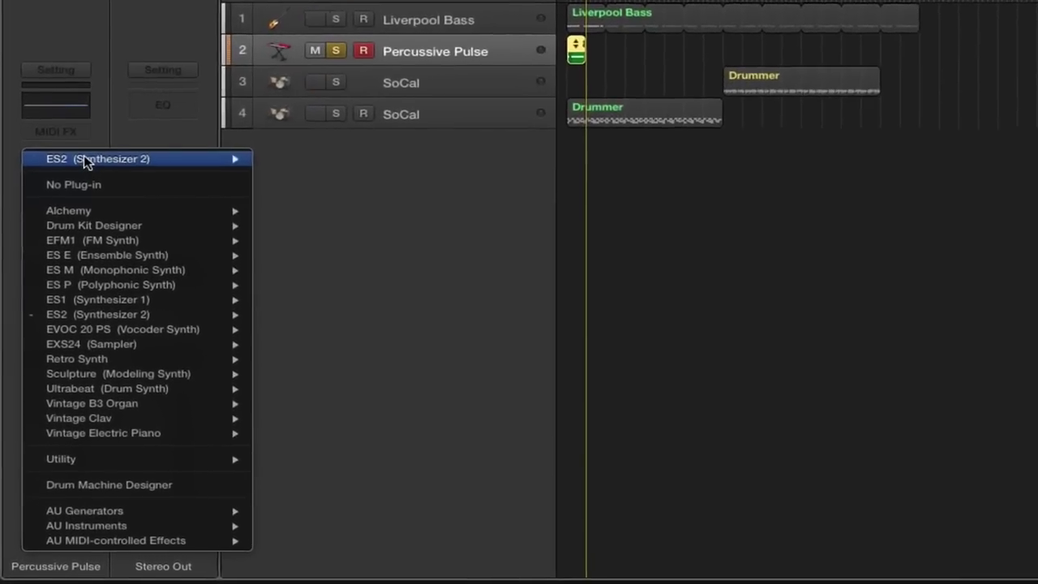
mouse_move(148, 359)
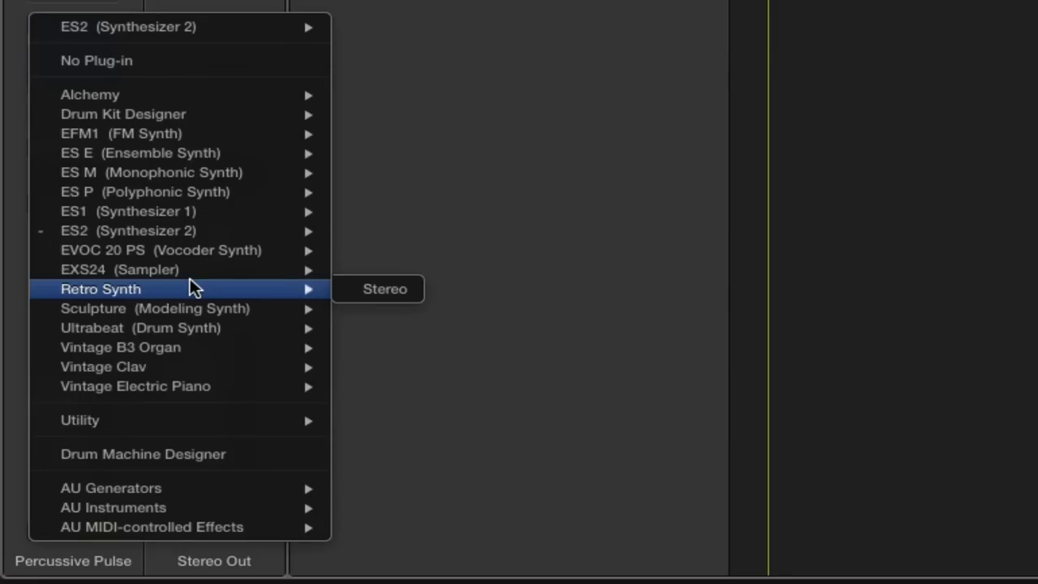
click(363, 289)
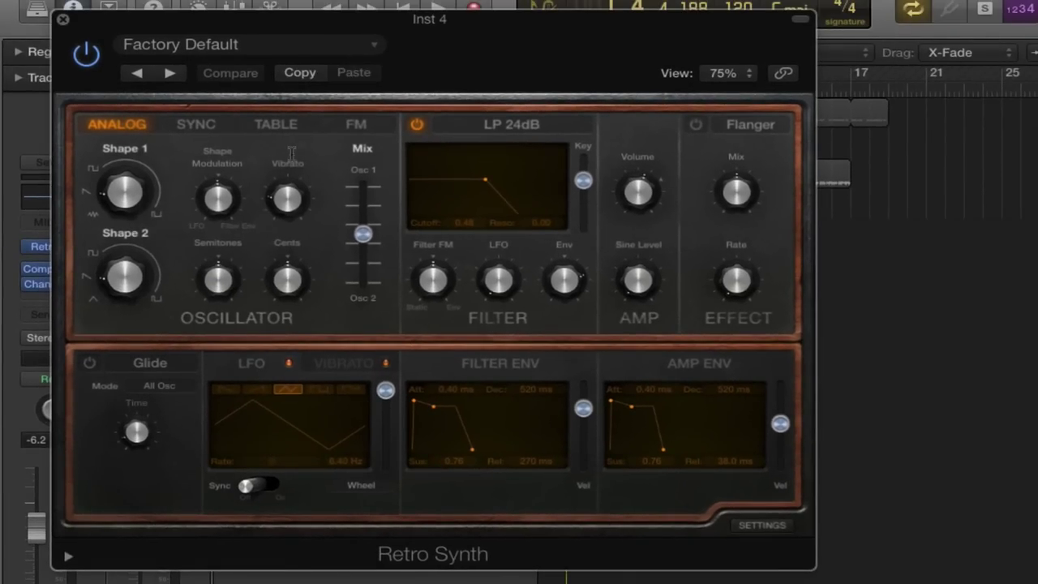
Play the loop and adjust the Shape 1 and Shape 2 waveforms of Retro Synth's analog oscillators.
mouse_move(373, 422)
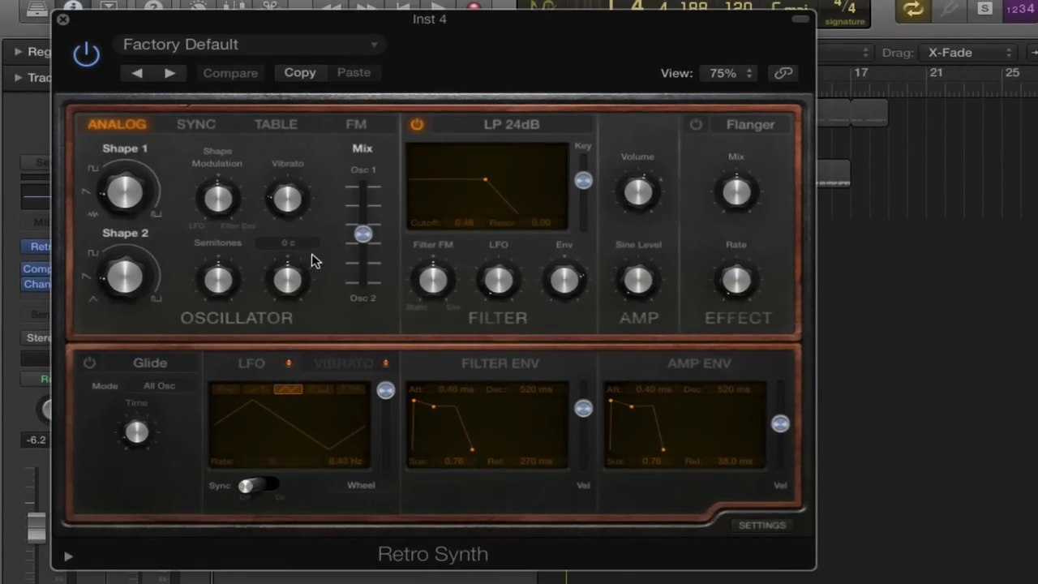
key(space)
drag(146, 201, 129, 148)
drag(98, 219, 122, 163)
drag(119, 49, 125, 70)
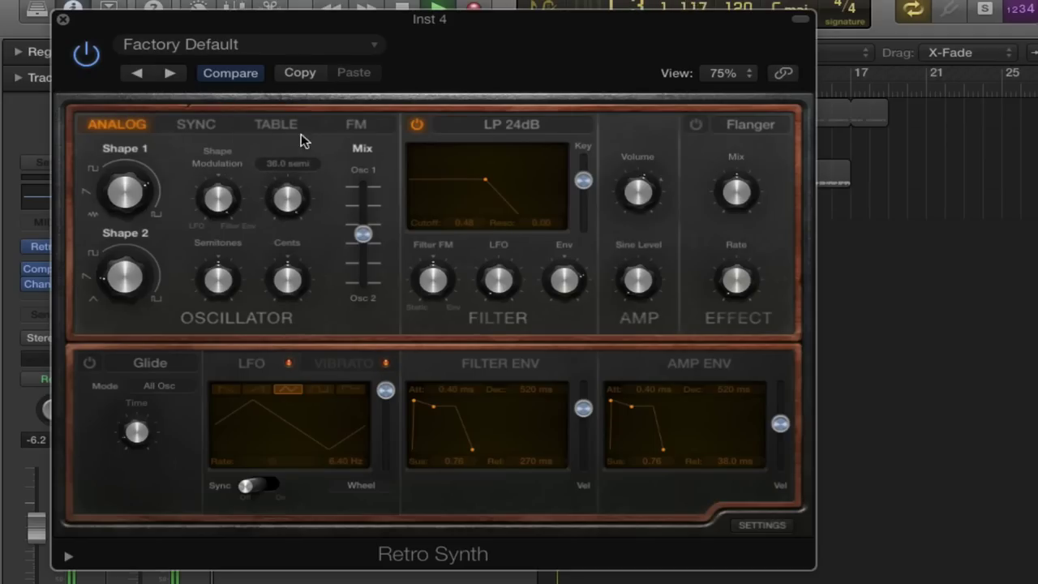
Compare the oscillator mix fully at Osc 1 and fully at Osc 2, leave it at Osc 1 and close Retro Synth.
drag(368, 232, 363, 148)
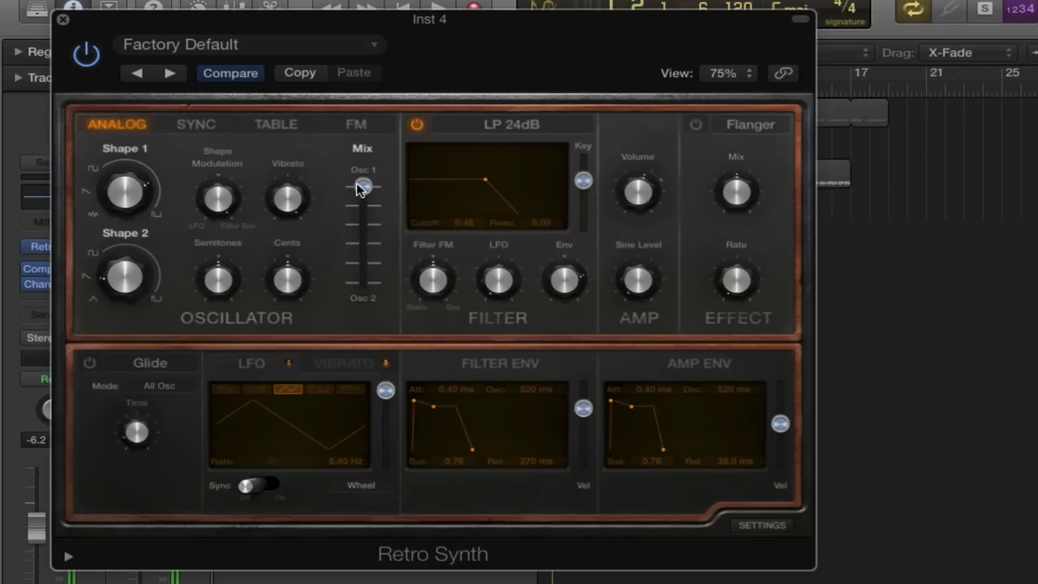
drag(363, 186, 370, 324)
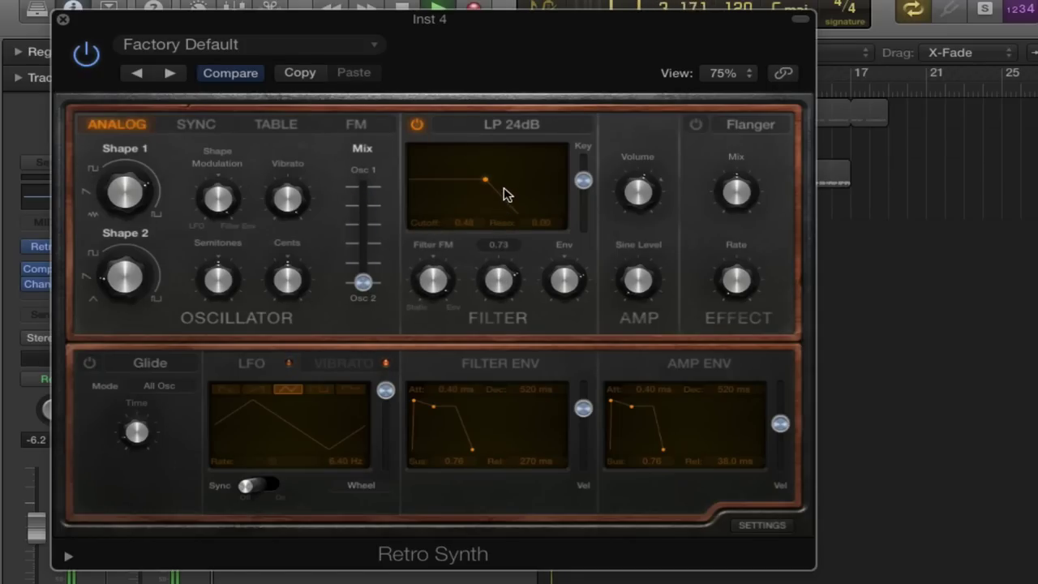
drag(362, 282, 362, 185)
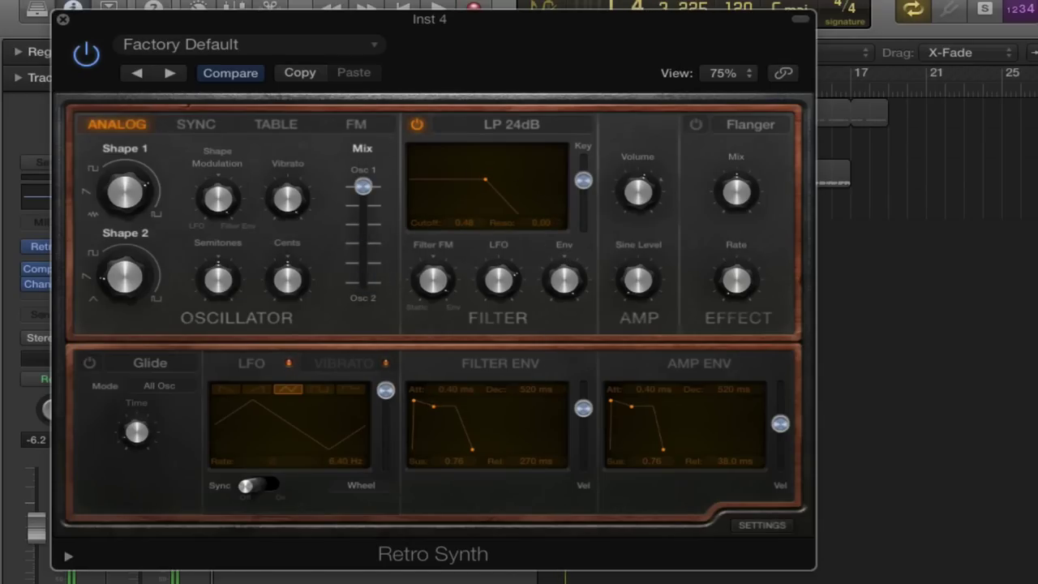
click(64, 20)
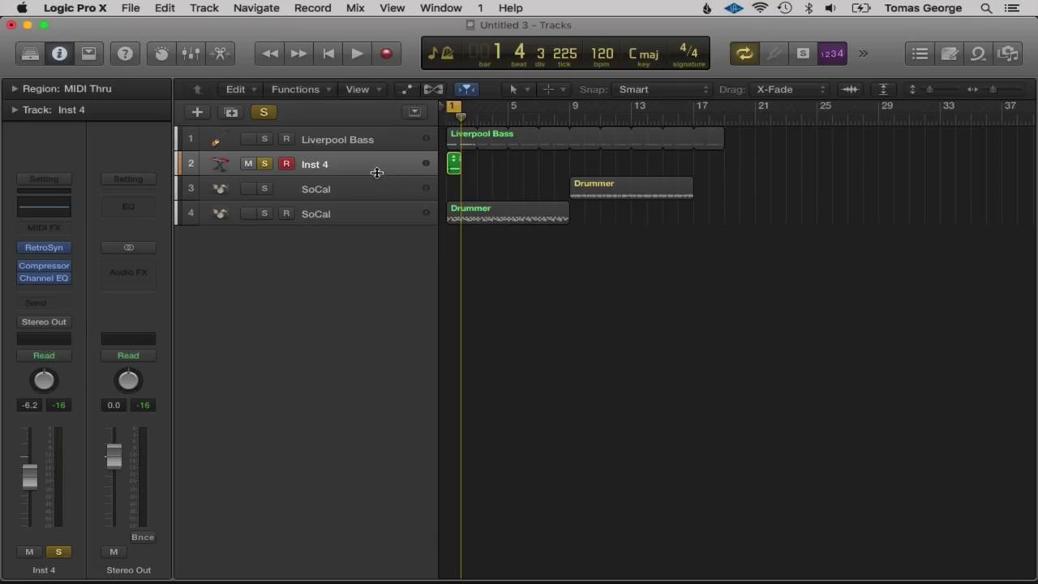
Unsolo the Inst 4 track and turn off Cycle mode.
click(267, 164)
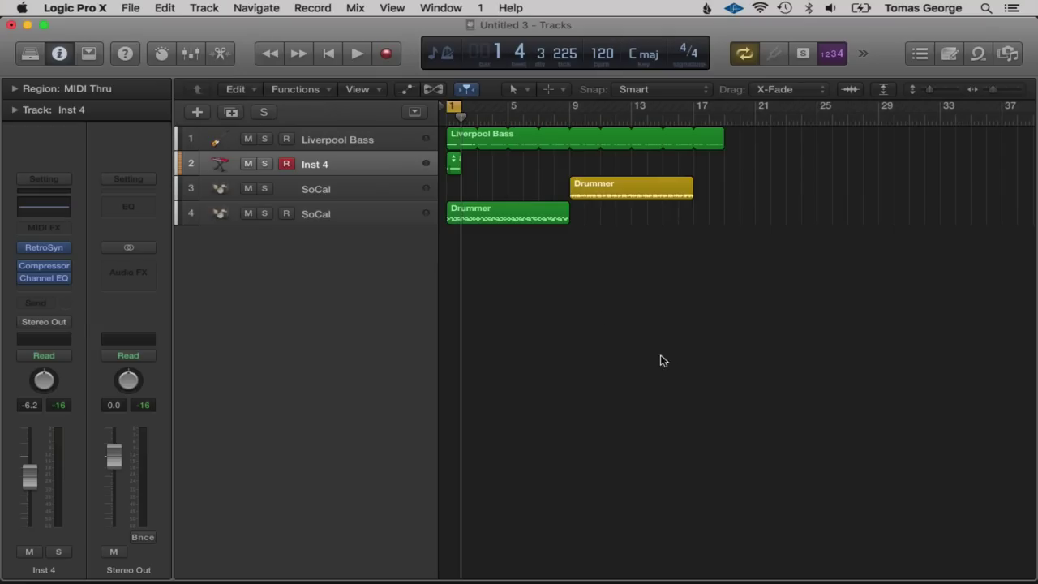
click(459, 104)
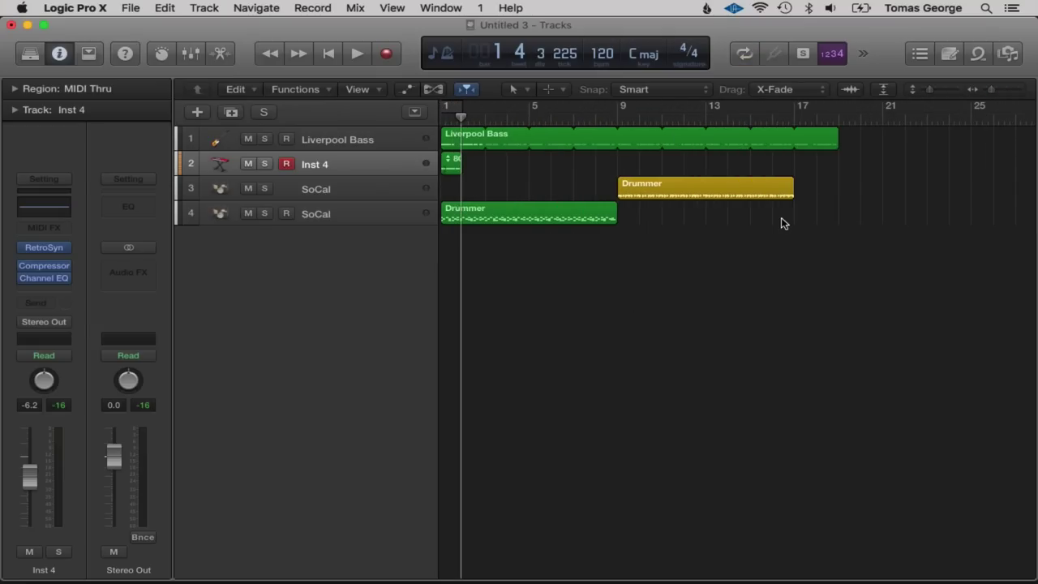
Delete all regions and all four tracks from the project, including the bass track's automation data.
drag(841, 223, 442, 129)
key(BackSpace)
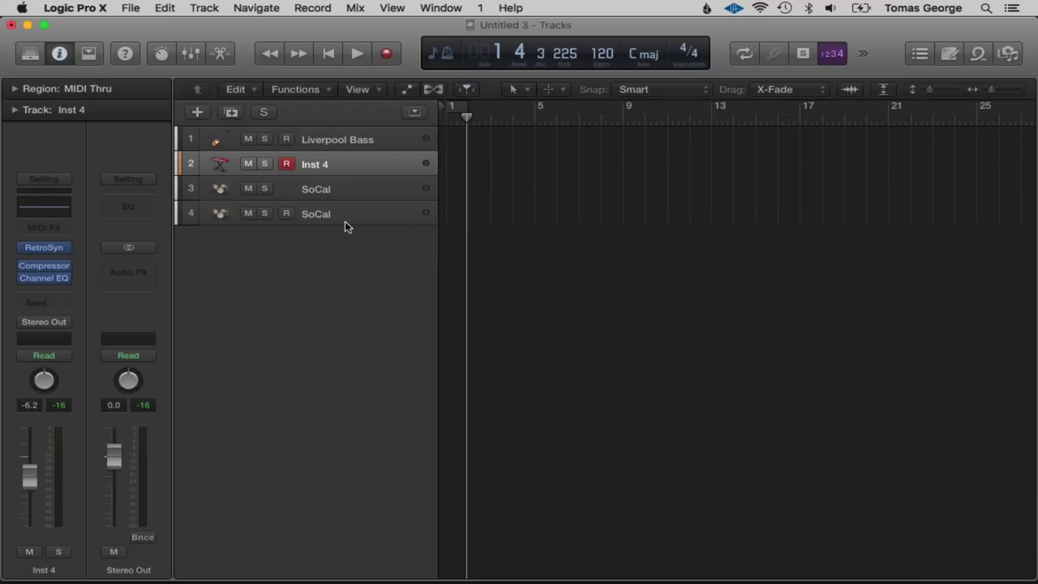
click(345, 221)
key(BackSpace)
key(Return)
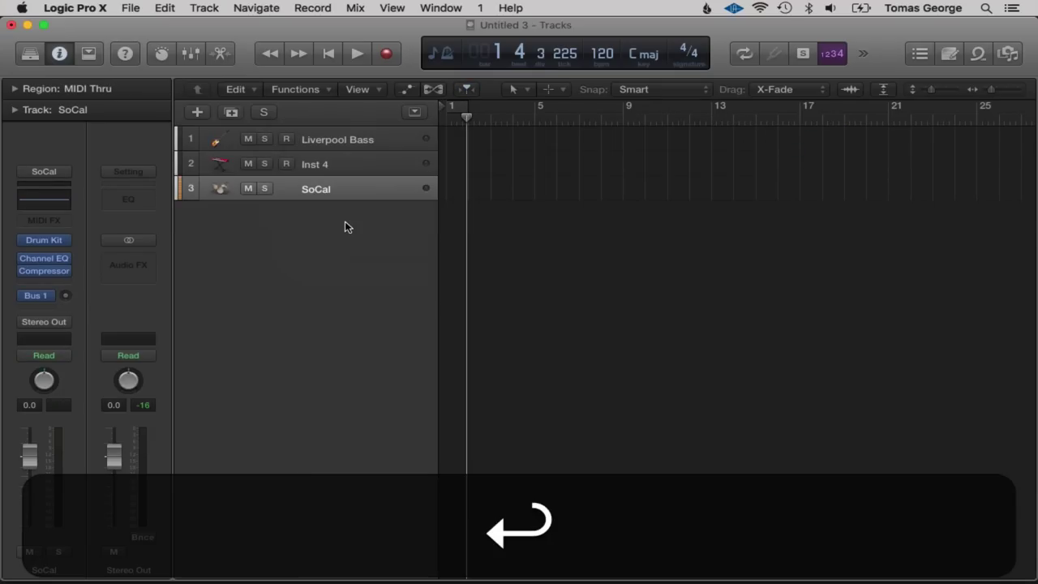
key(BackSpace)
key(BackSpace)
key(BackSpace)
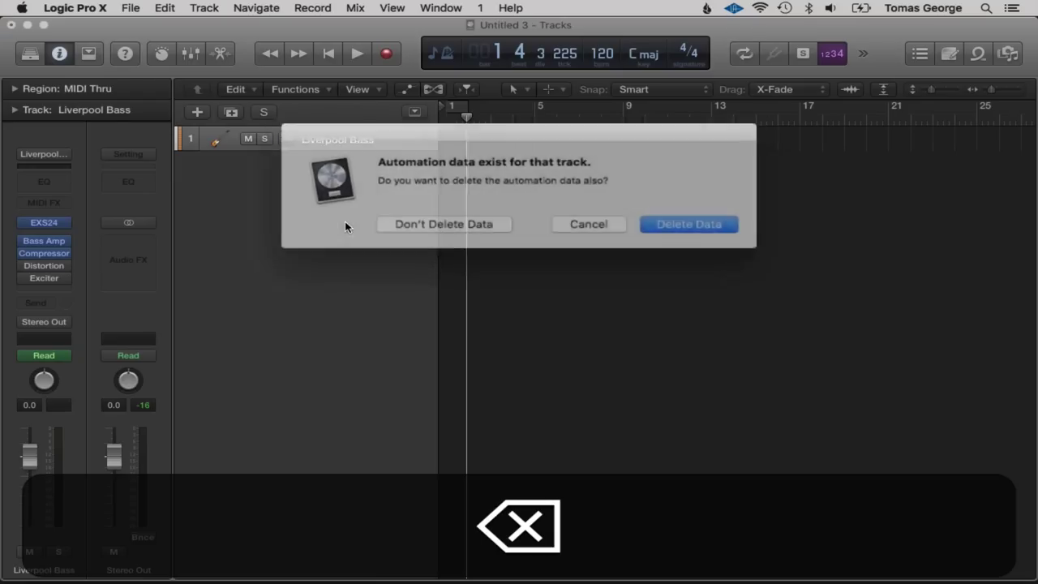
key(Return)
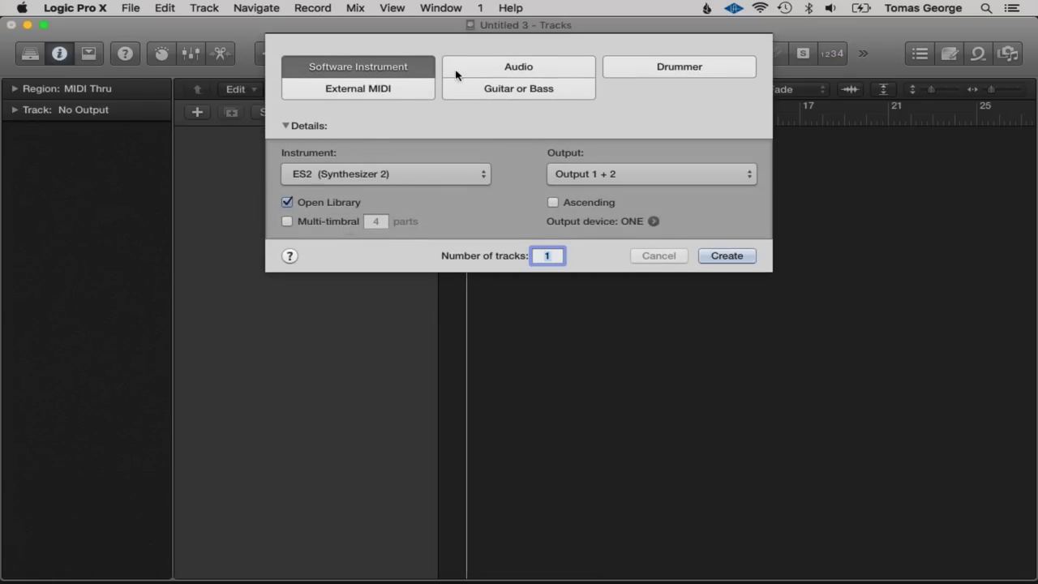
Create one audio track using Input 1 and open the Apple Loops browser.
click(503, 67)
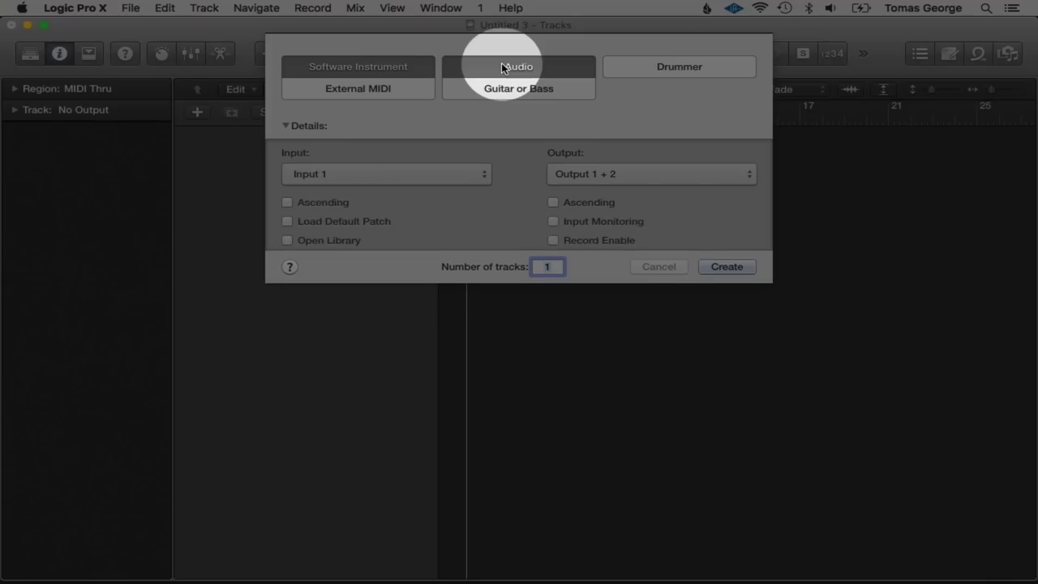
click(723, 296)
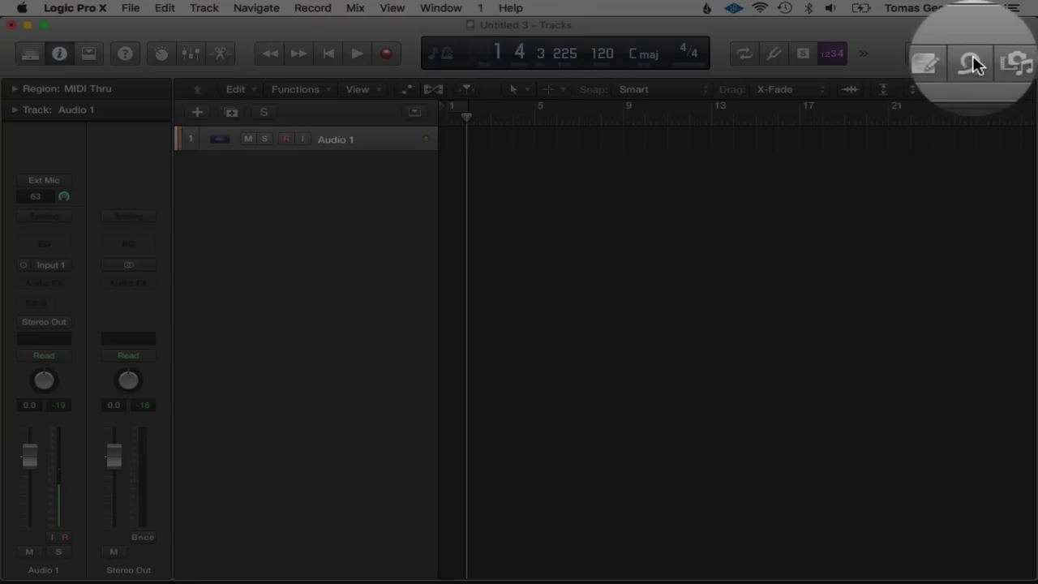
click(980, 54)
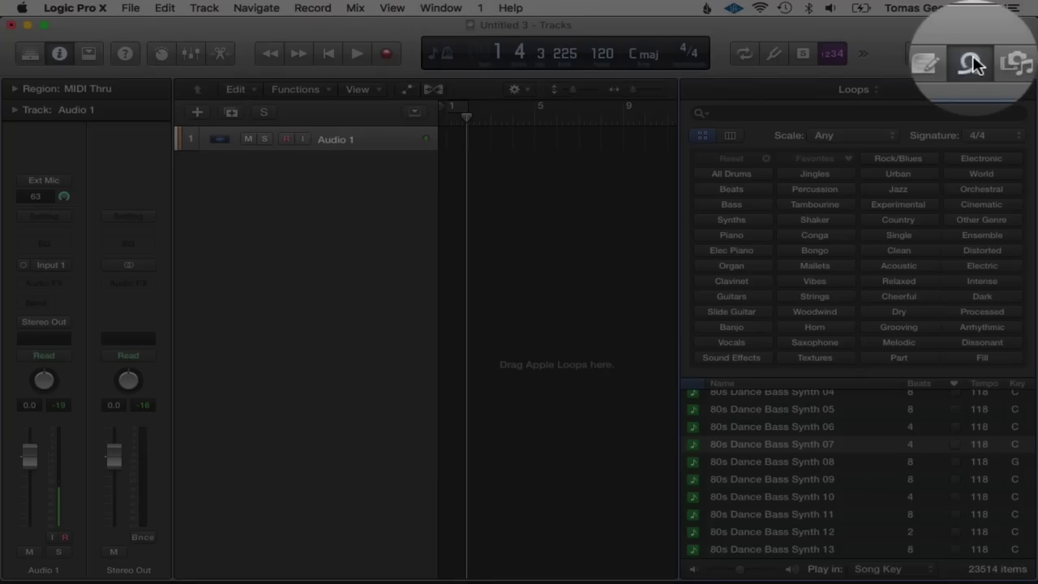
Search the Apple Loops for "voice".
scroll(798, 480, up, 15)
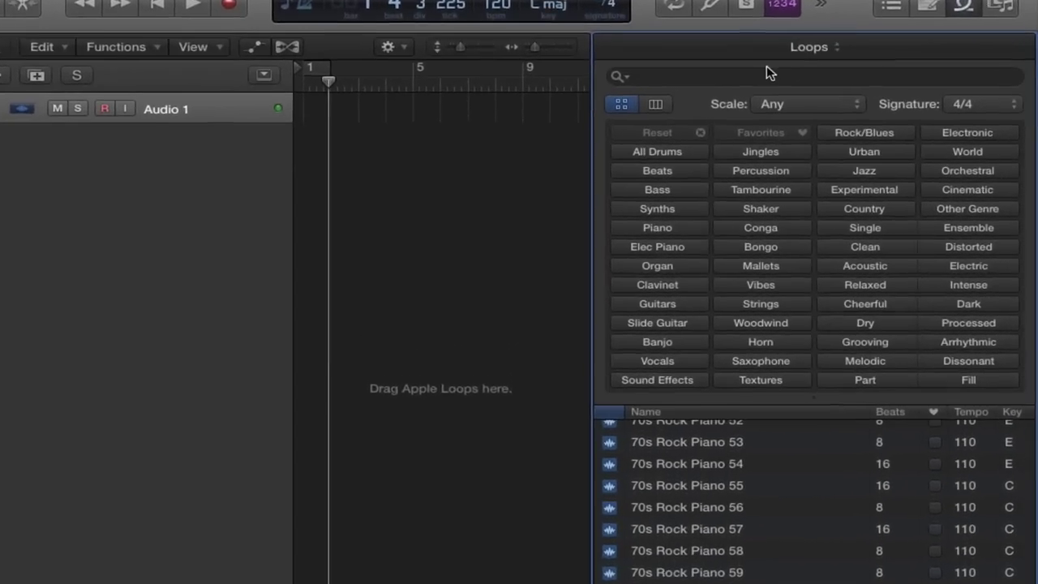
click(823, 112)
text(vo)
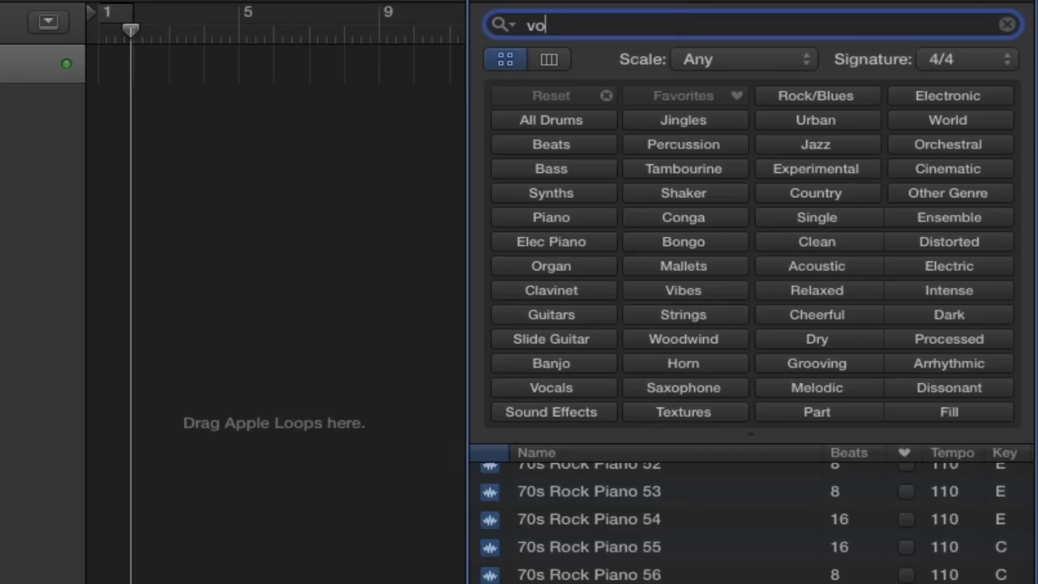
text(cal)
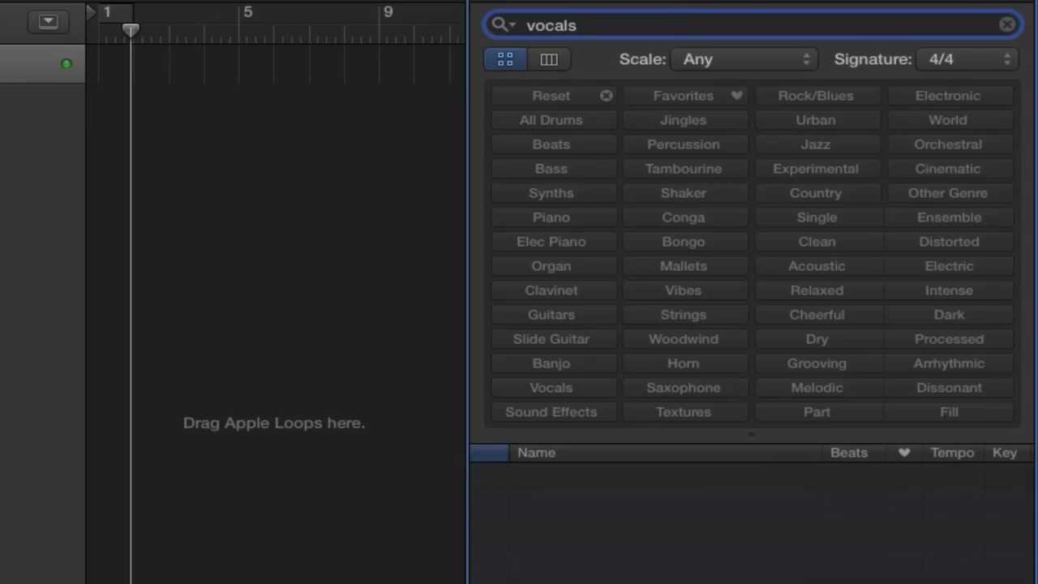
key(BackSpace)
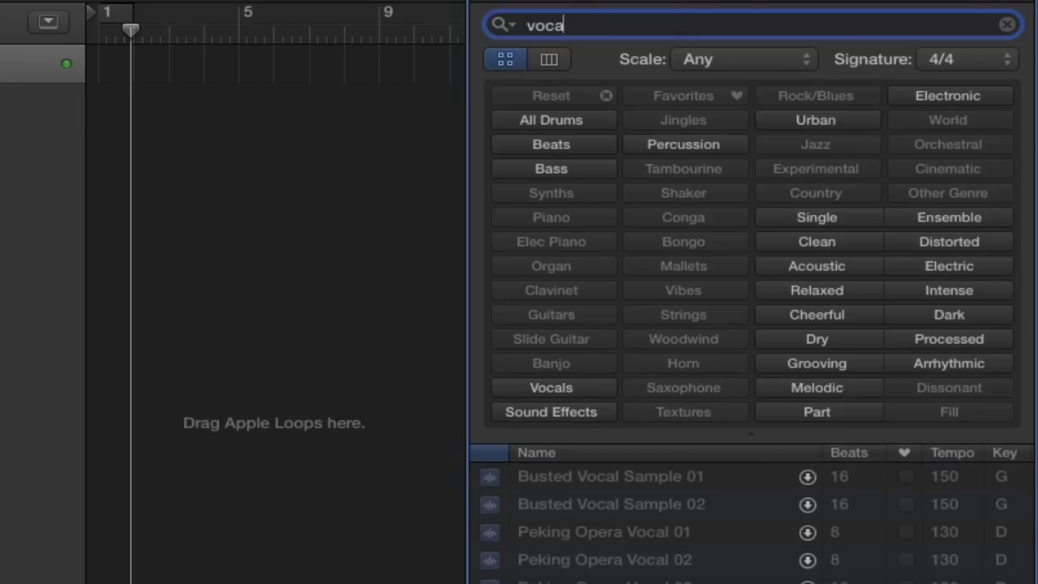
text(ice)
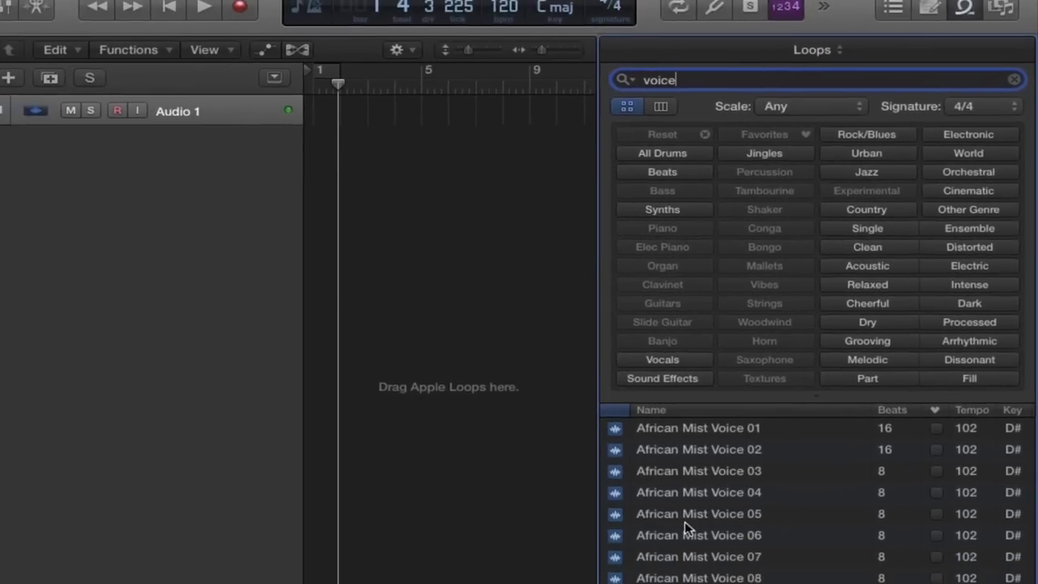
Audition several of the found vocal loops, from African Mist Voice 05 to Andre Lyric 23.
click(685, 521)
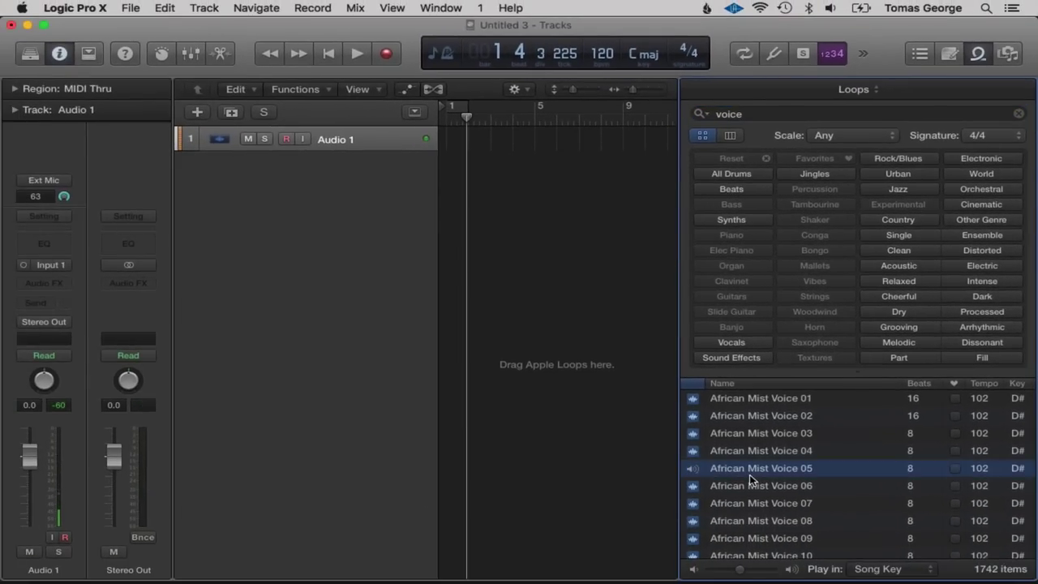
scroll(685, 521, down, 1)
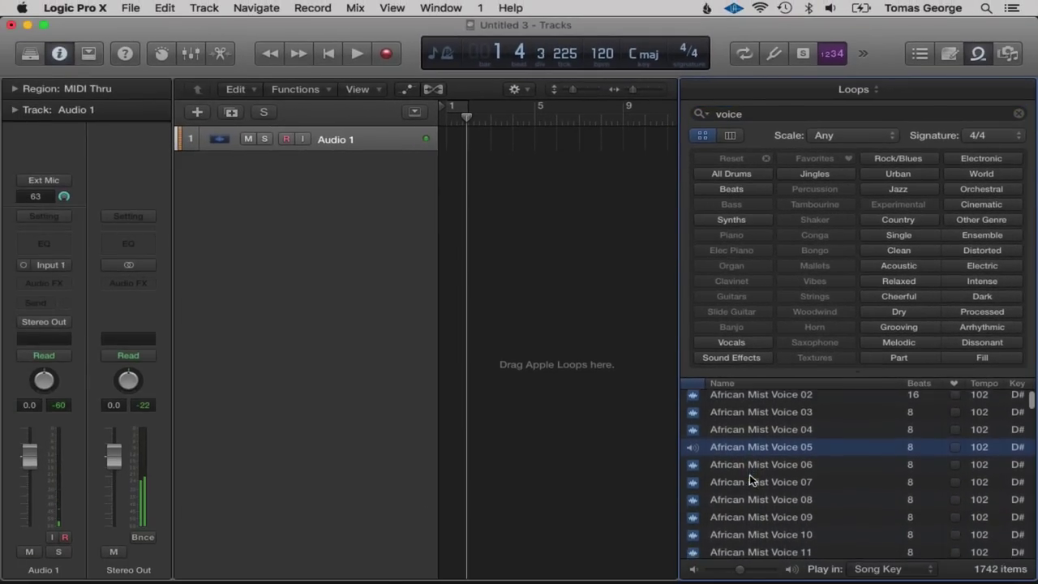
scroll(749, 480, down, 4)
click(750, 480)
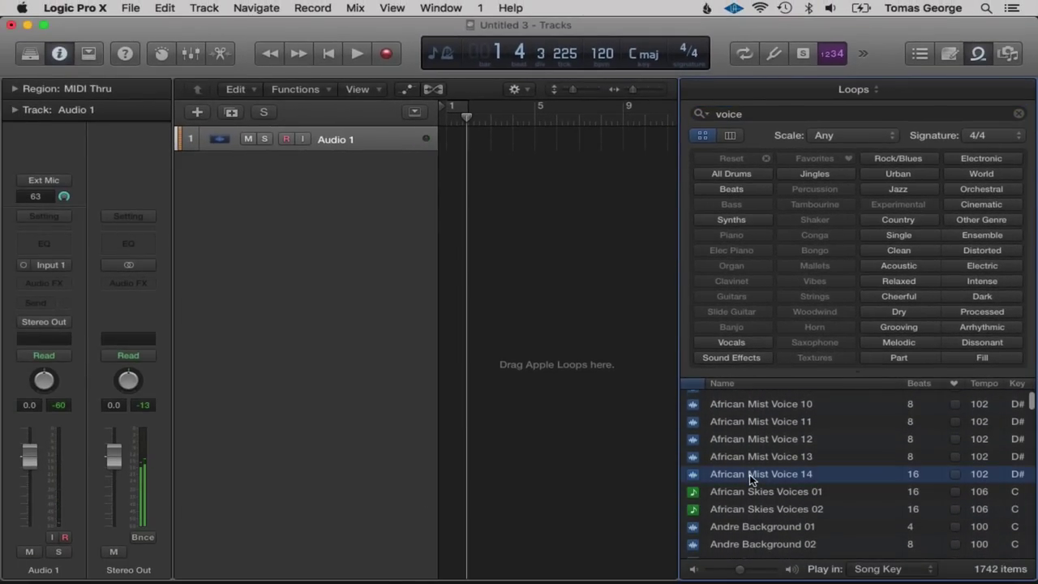
scroll(749, 480, down, 2)
click(749, 480)
scroll(750, 478, down, 3)
click(749, 479)
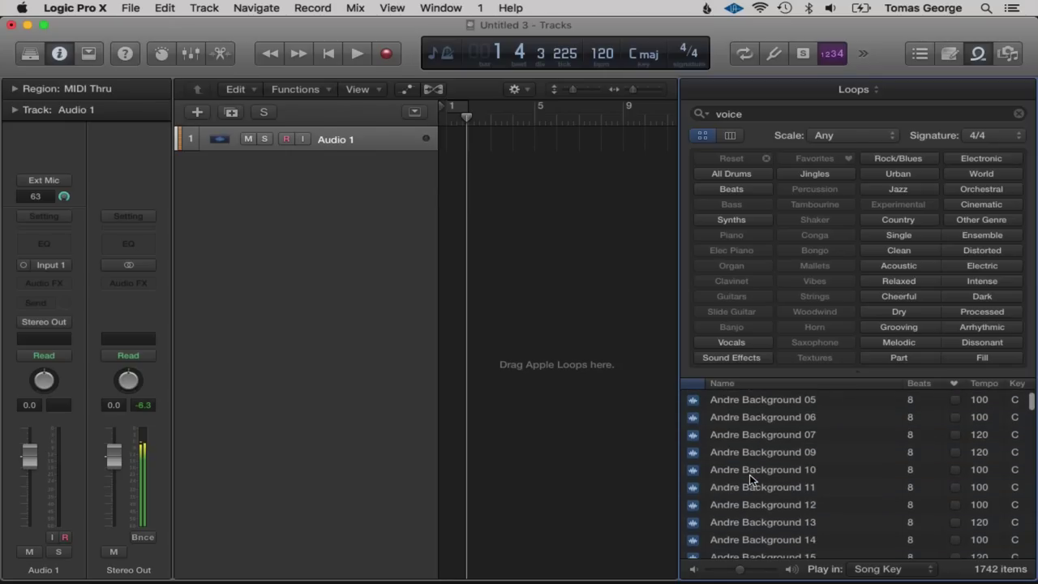
scroll(750, 477, down, 5)
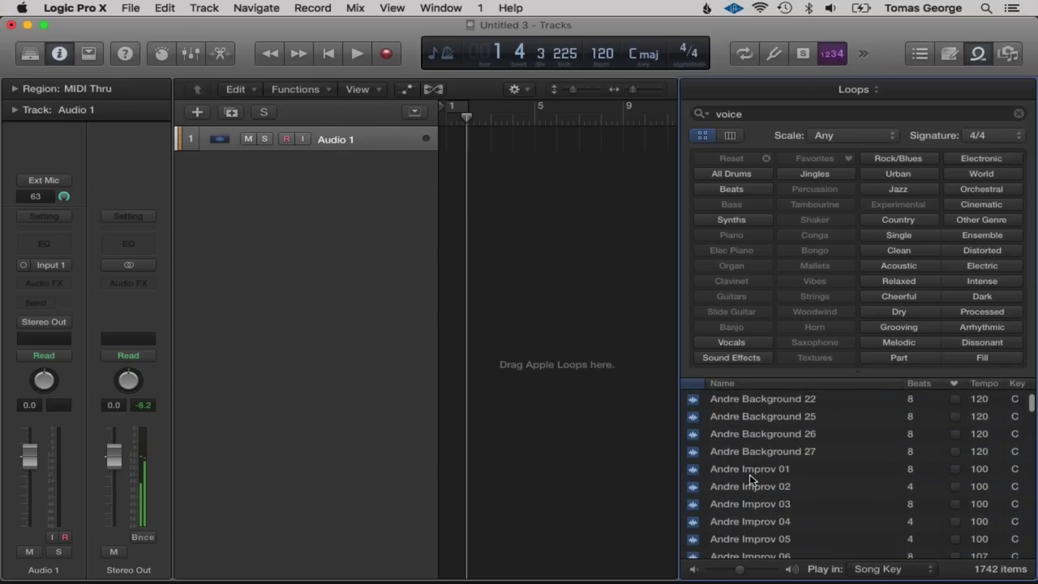
click(750, 480)
scroll(749, 474, down, 4)
click(749, 475)
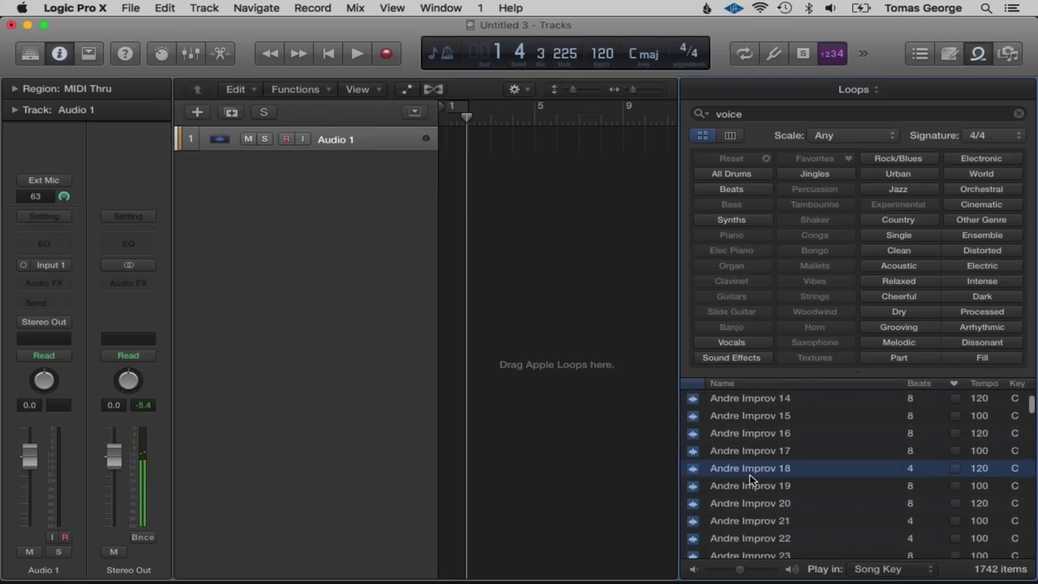
scroll(748, 474, down, 5)
click(748, 471)
scroll(748, 471, down, 5)
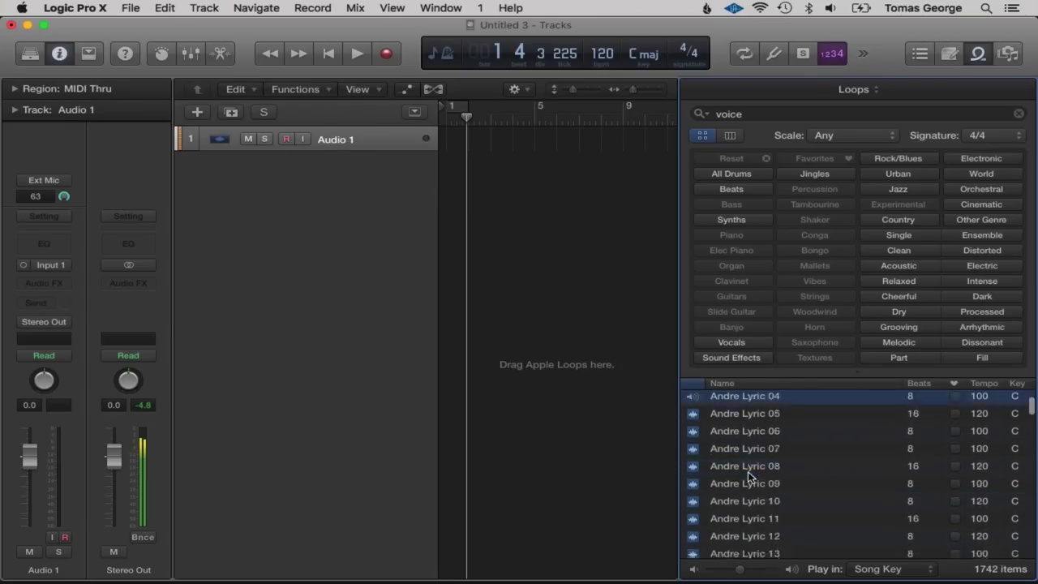
click(748, 471)
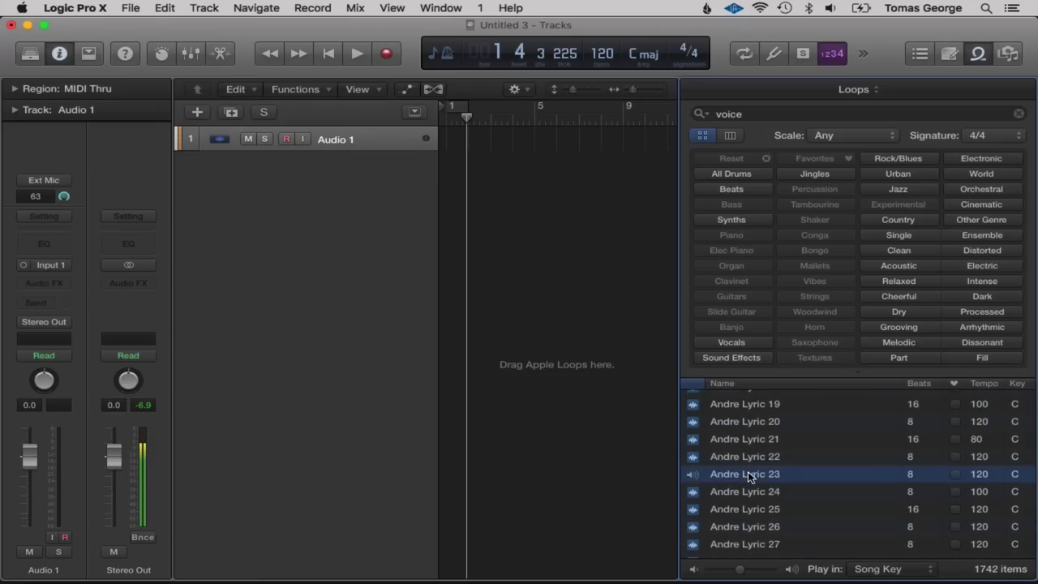
Place the Andre Lyric 23 loop at bar 1 of the audio track, import its tempo information and close the loop browser.
drag(748, 474, 444, 146)
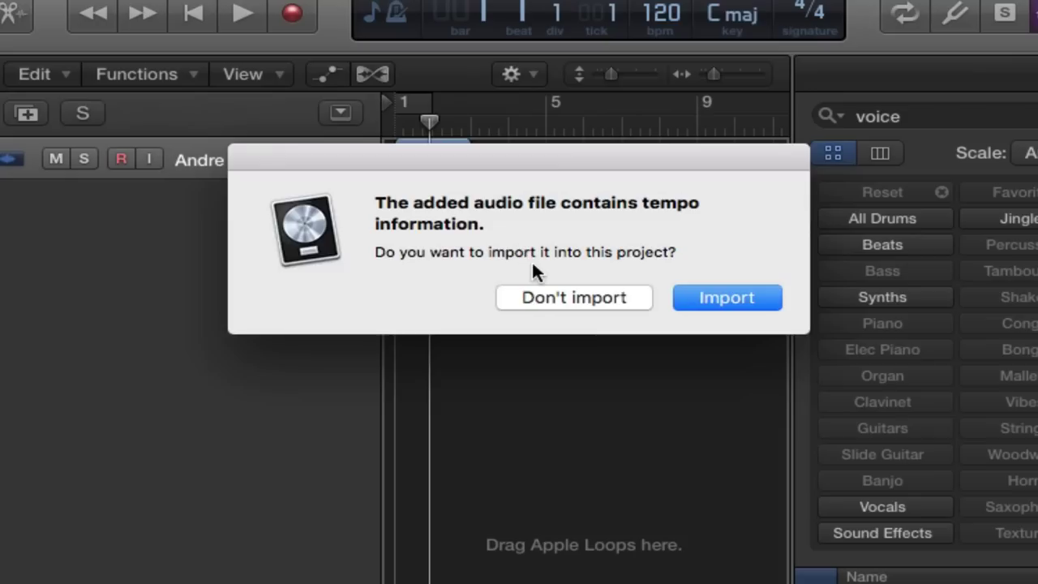
click(725, 298)
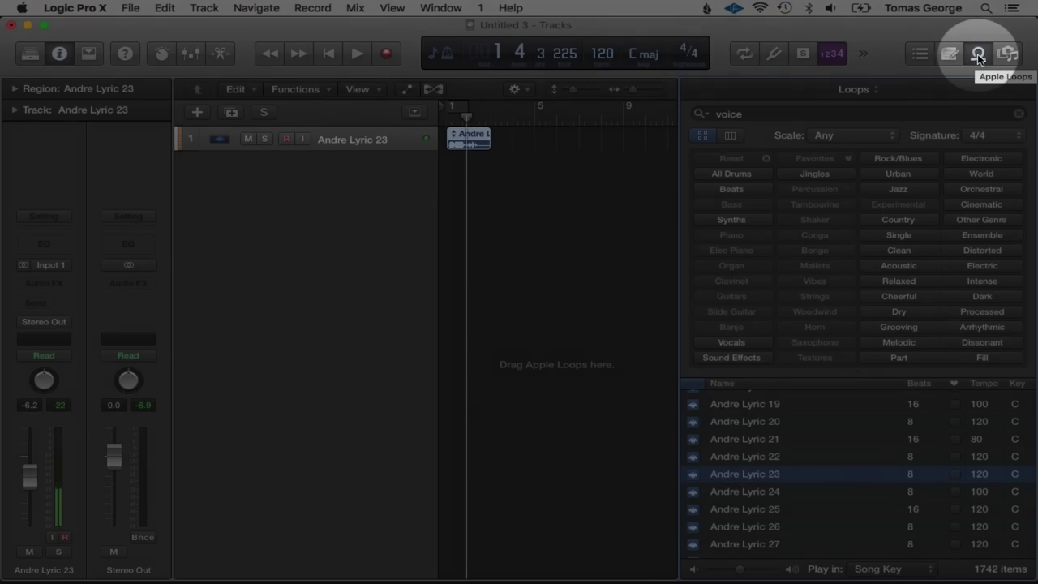
click(979, 55)
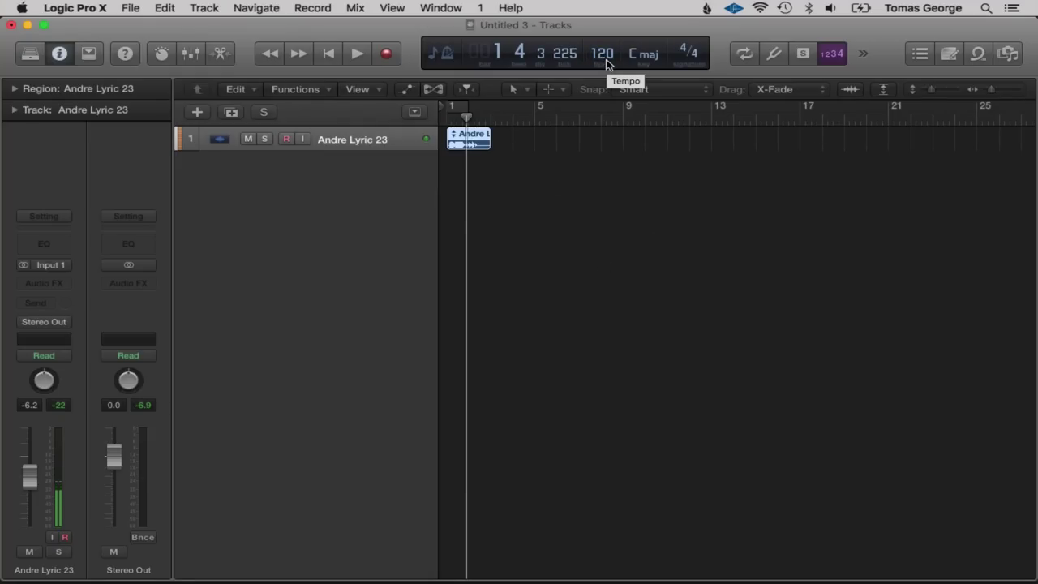
click(587, 242)
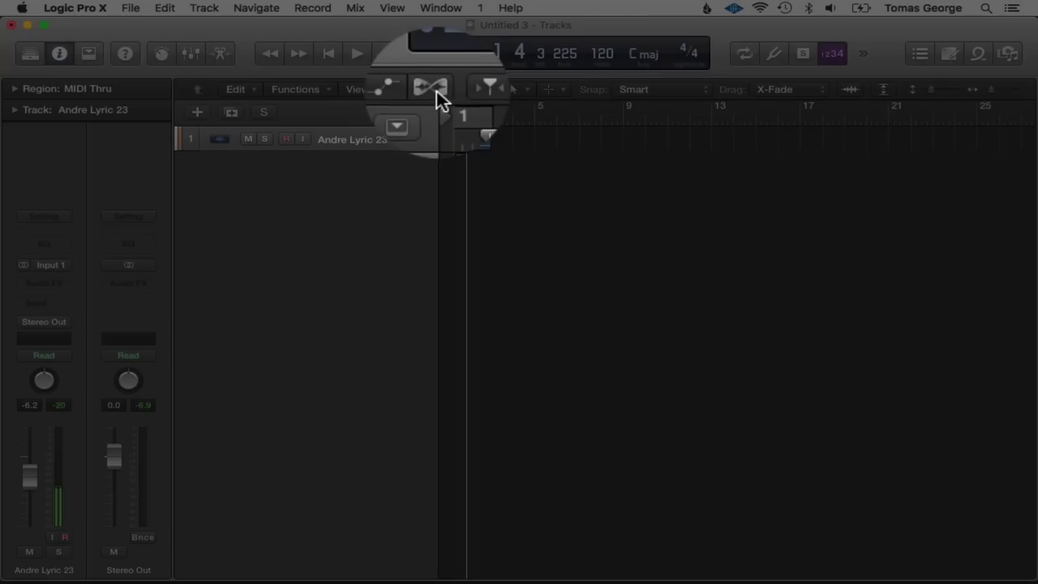
Show the Flex controls in the Tracks area and set the Andre Lyric 23 track to Flex Time - Automatic.
click(434, 90)
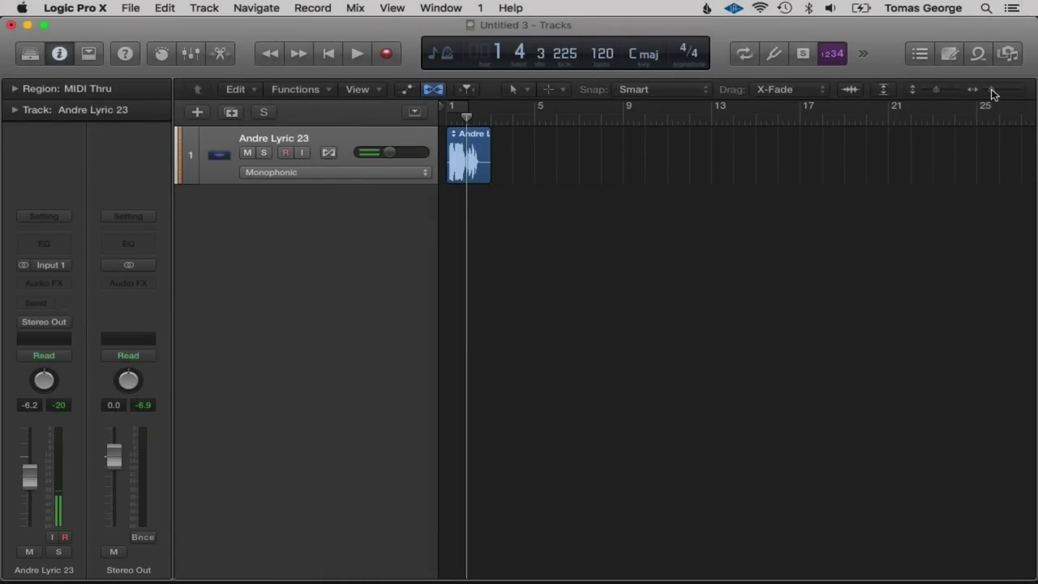
drag(993, 90, 1006, 95)
scroll(682, 216, left, 5)
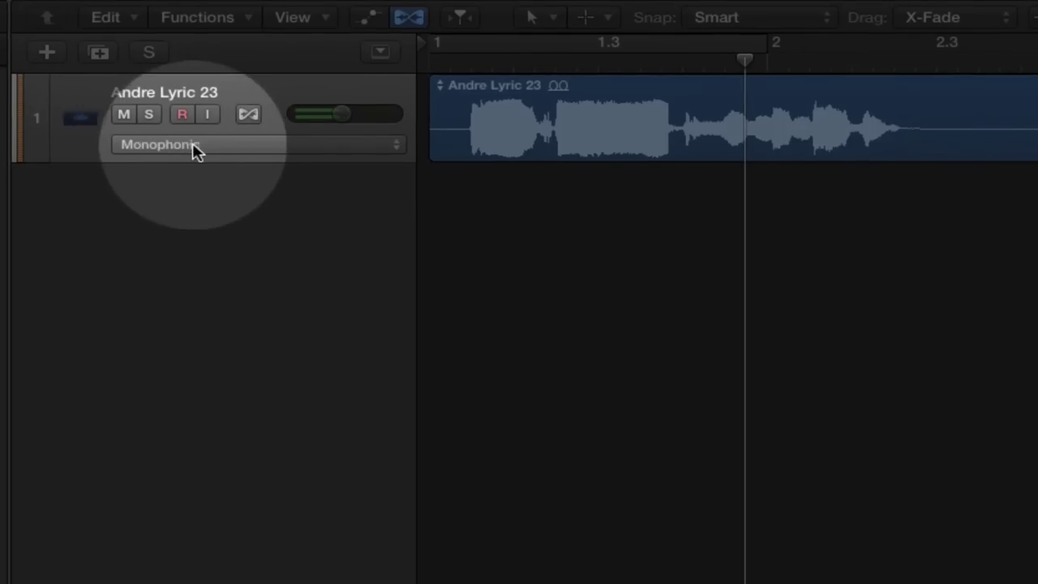
click(194, 146)
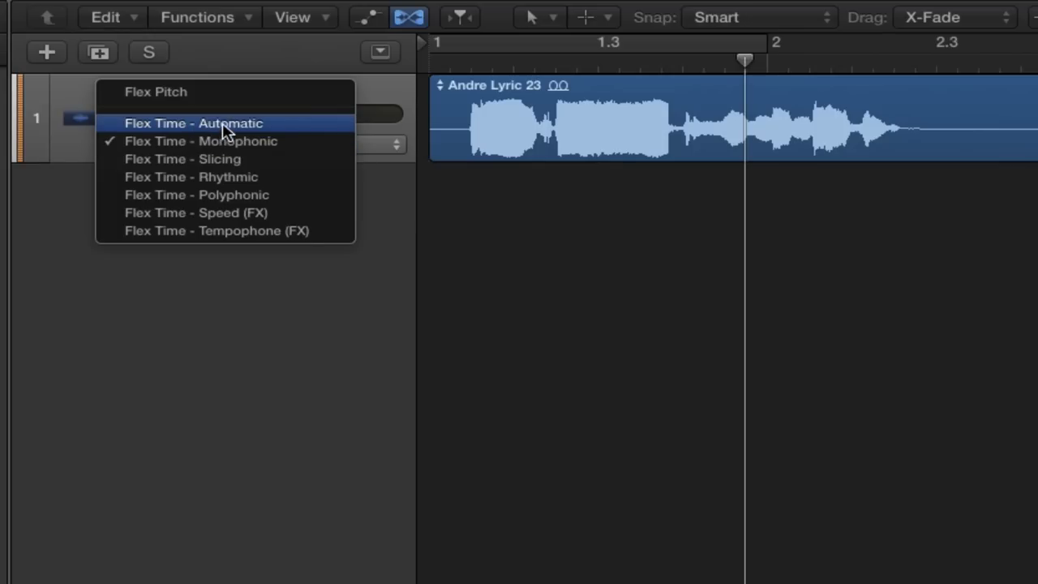
click(225, 124)
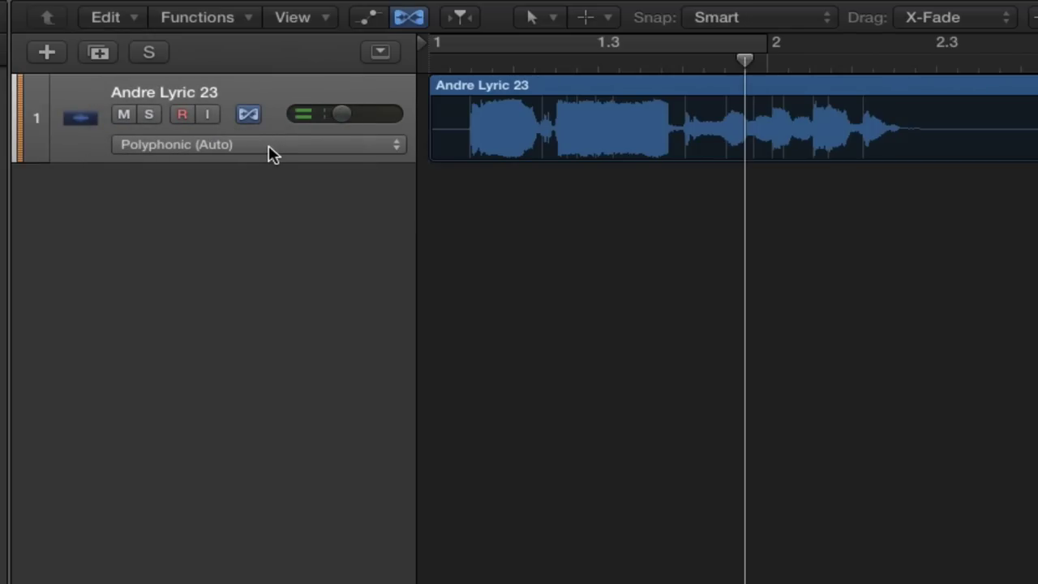
Set the vocal track's flex mode to Flex Time - Polyphonic and play the region to hear it.
click(206, 143)
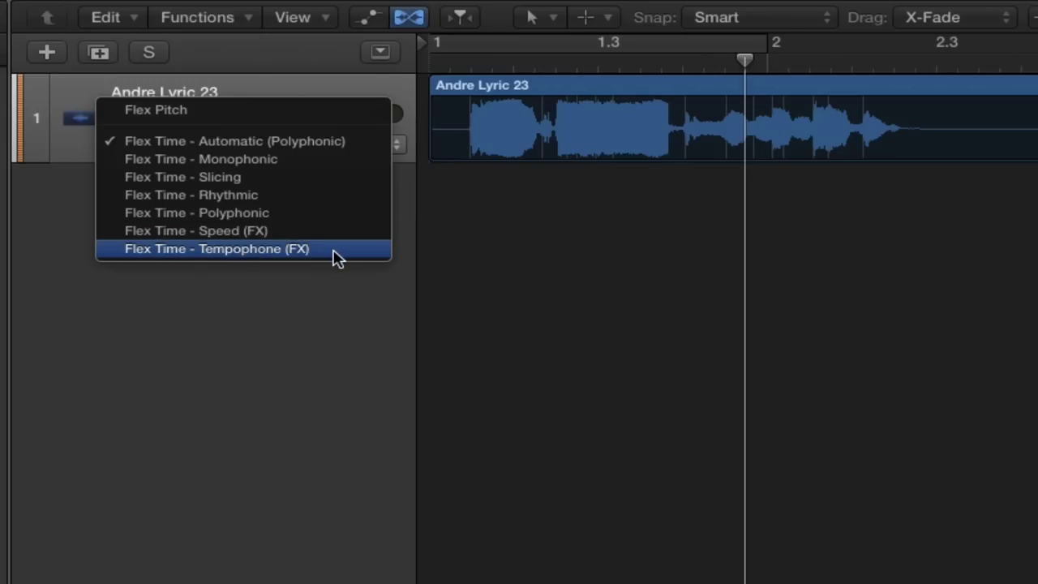
click(320, 142)
key(space)
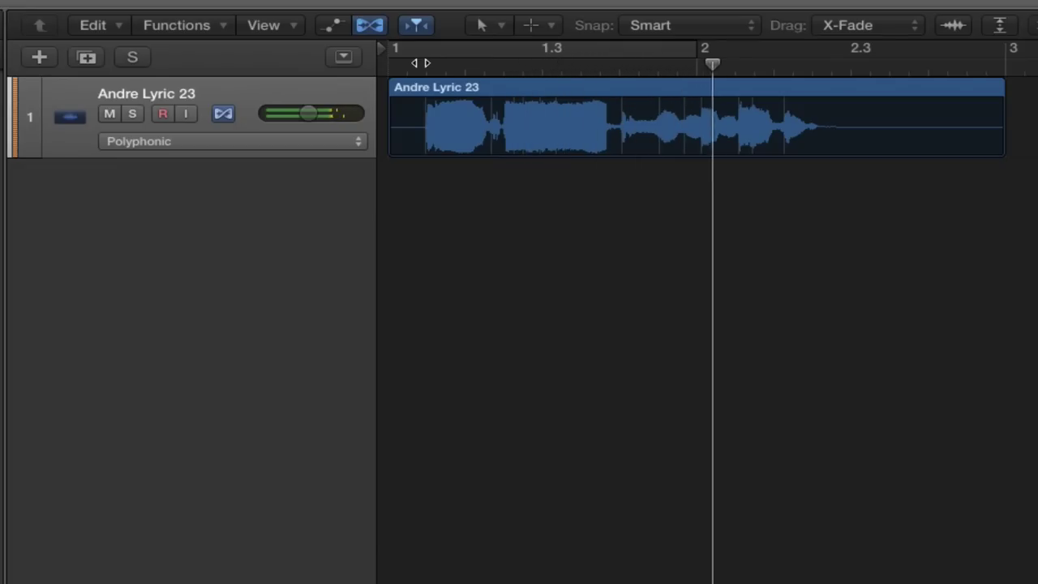
key(space)
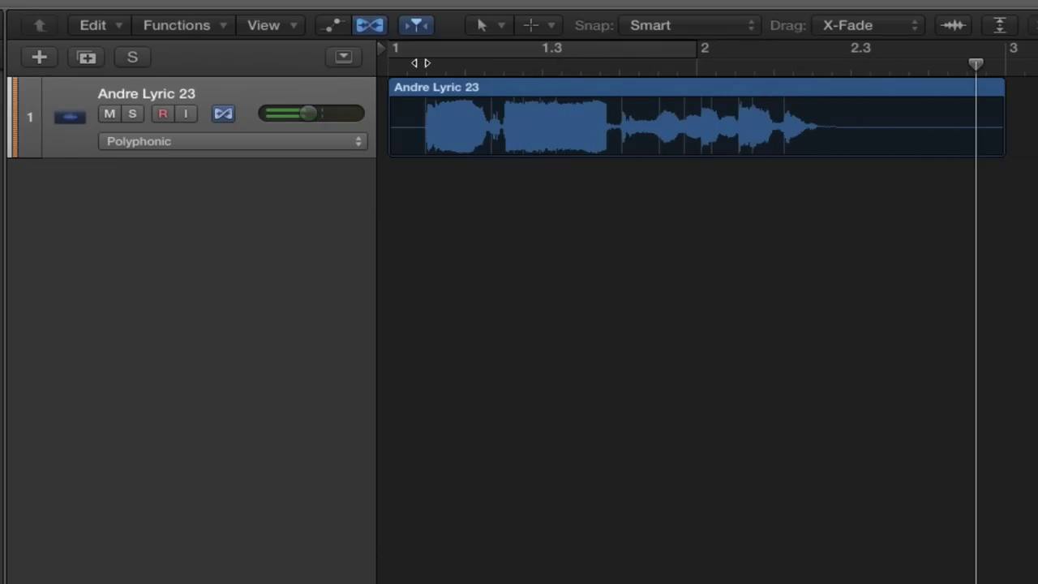
Set the vocal track to Flex Time - Monophonic and add flex markers at the first transient and the one following it.
click(247, 144)
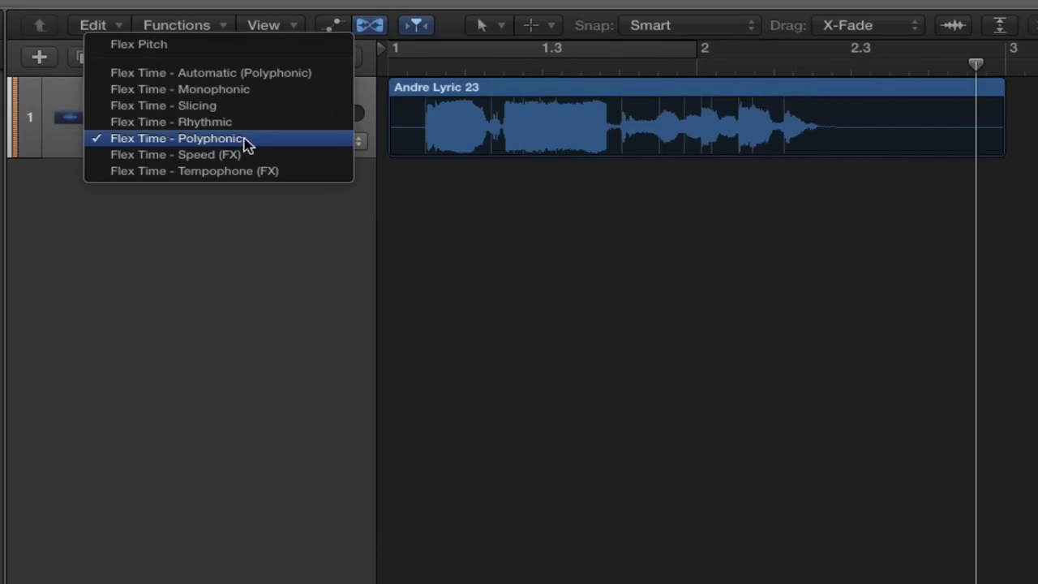
click(255, 89)
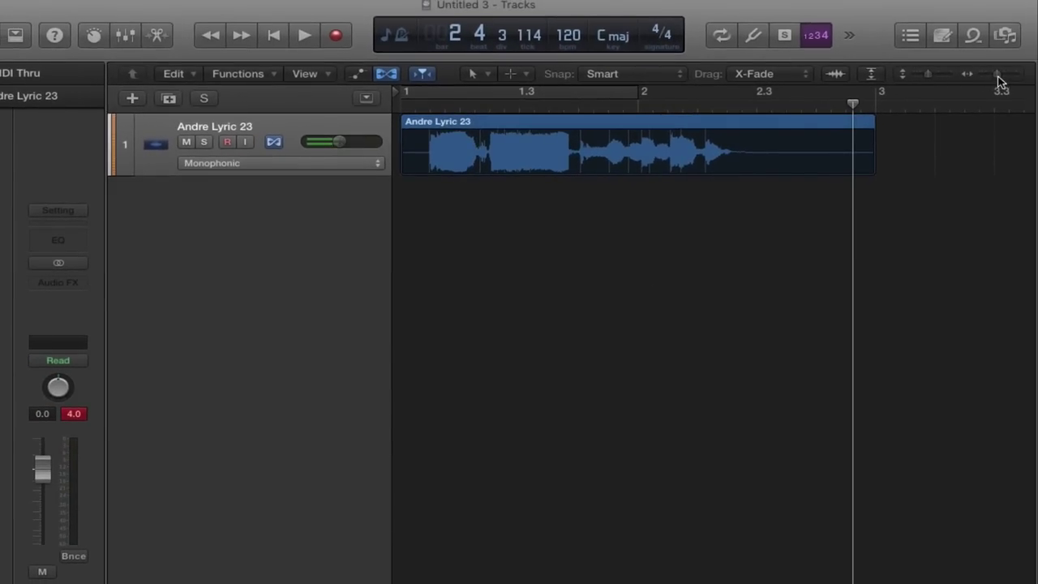
drag(998, 73, 1005, 74)
scroll(596, 165, left, 10)
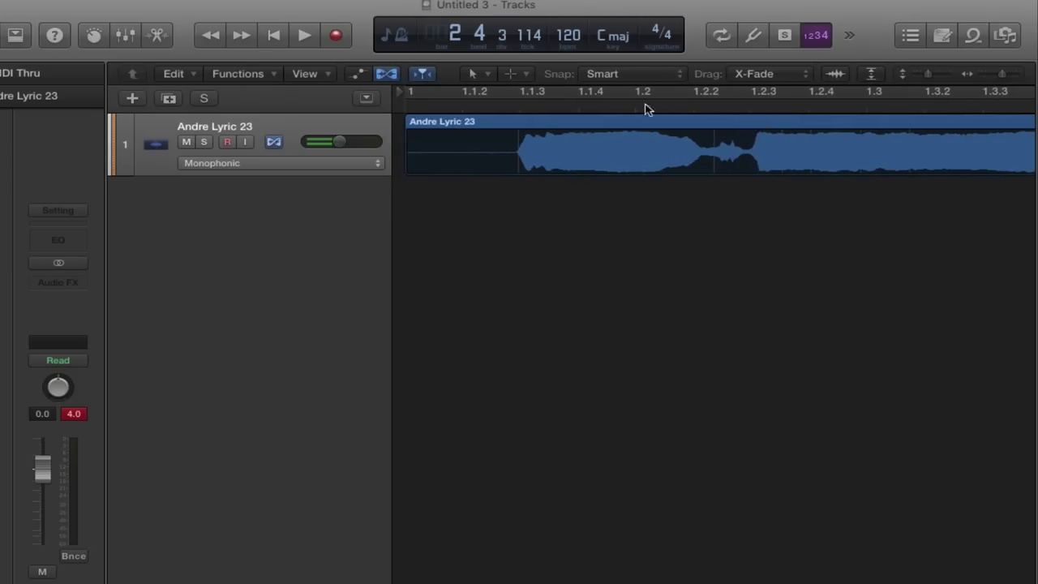
click(511, 151)
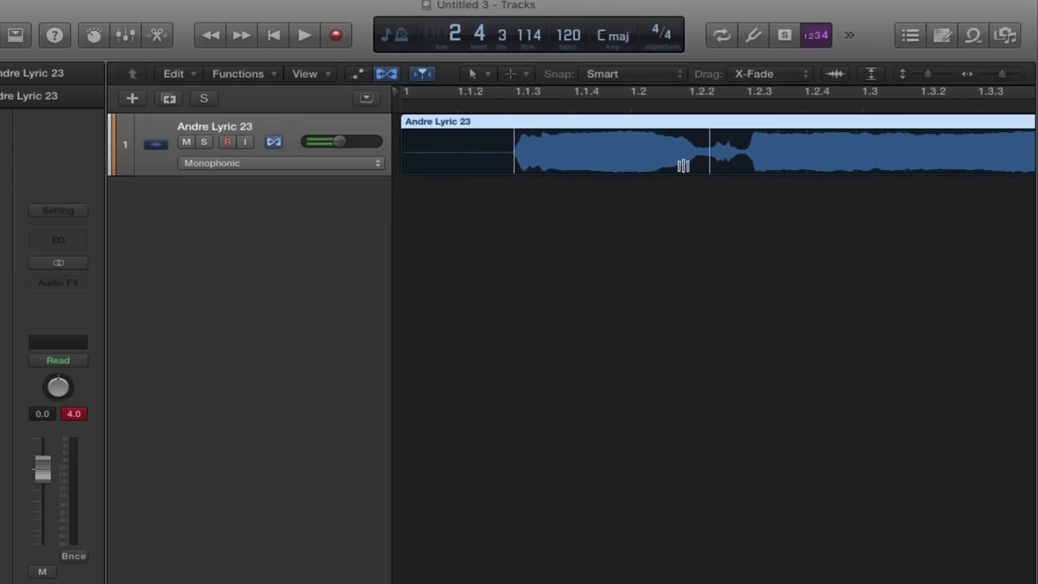
Play the vocal region from the project start to hear the Monophonic flex mode.
drag(1003, 74, 997, 75)
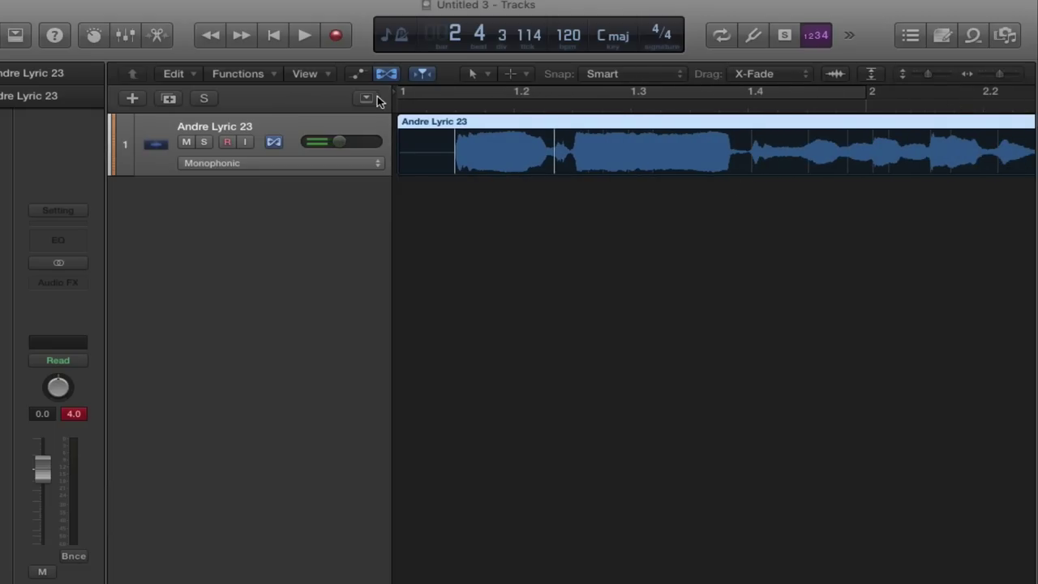
key(Return)
key(space)
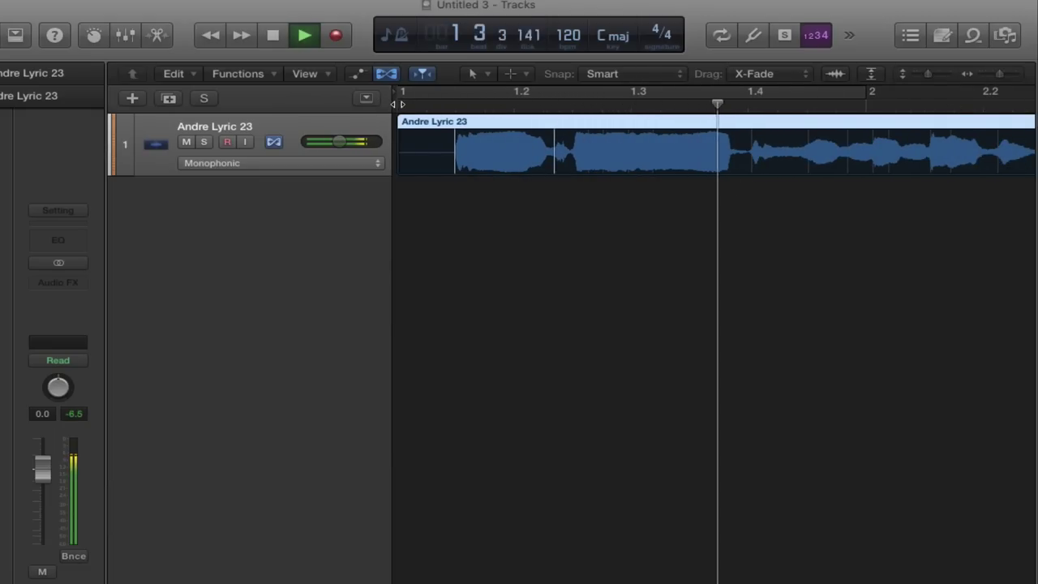
key(space)
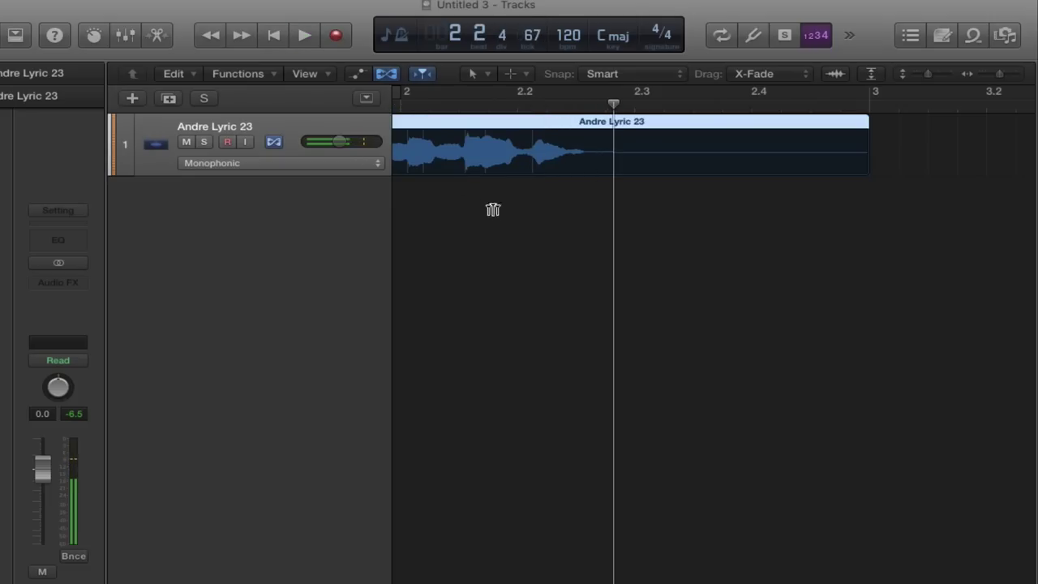
scroll(493, 210, left, 5)
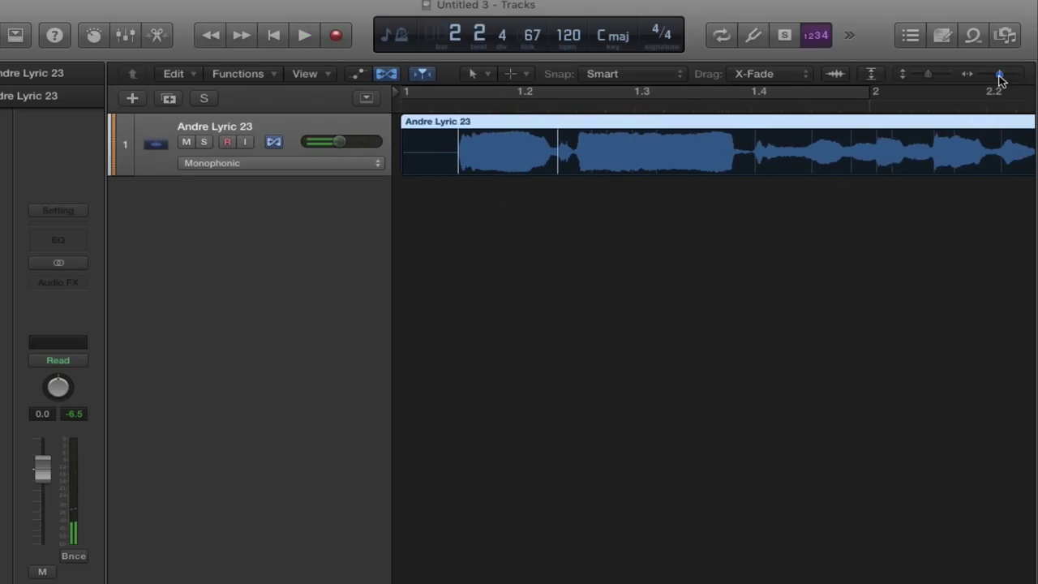
Quantize the vocal region to 1/4 Note, and turn its quantization off again.
drag(1000, 78, 983, 79)
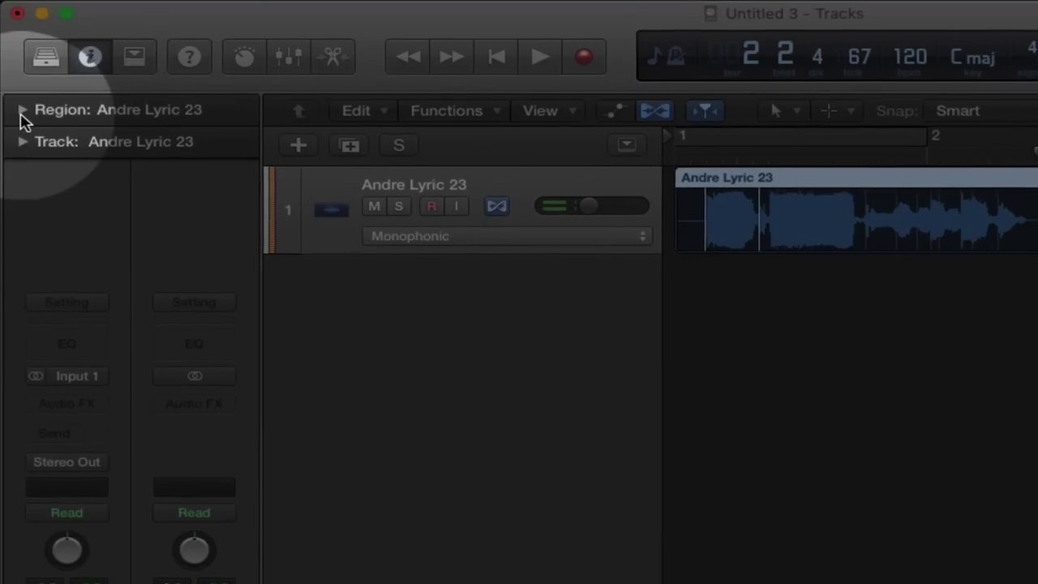
click(14, 88)
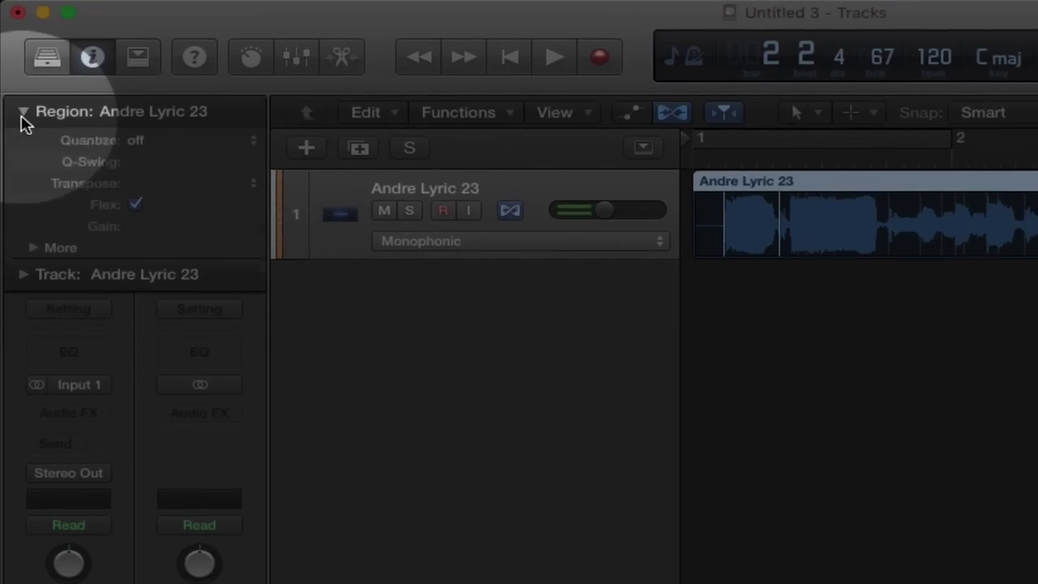
click(139, 185)
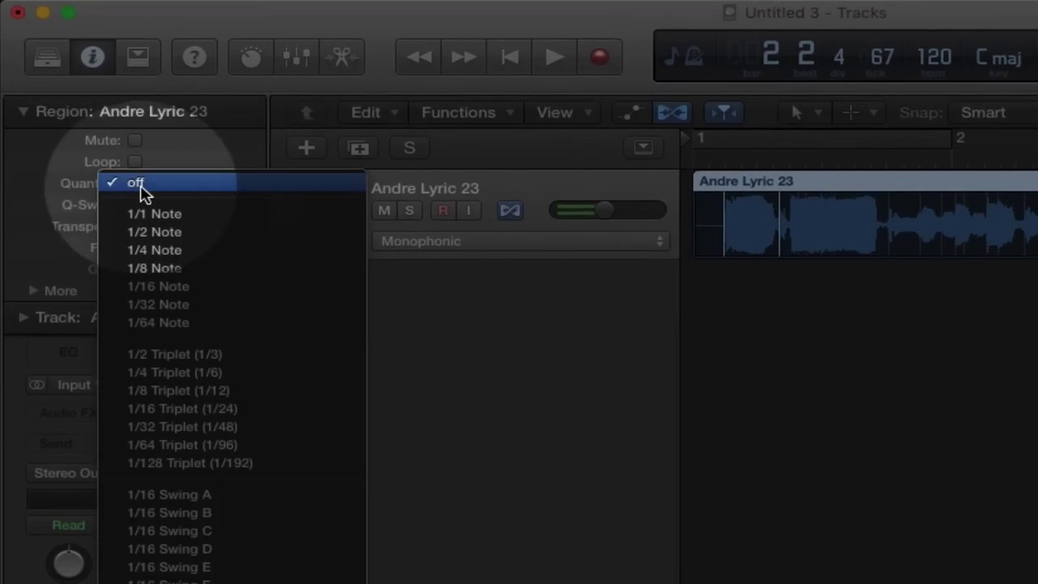
click(166, 250)
click(135, 250)
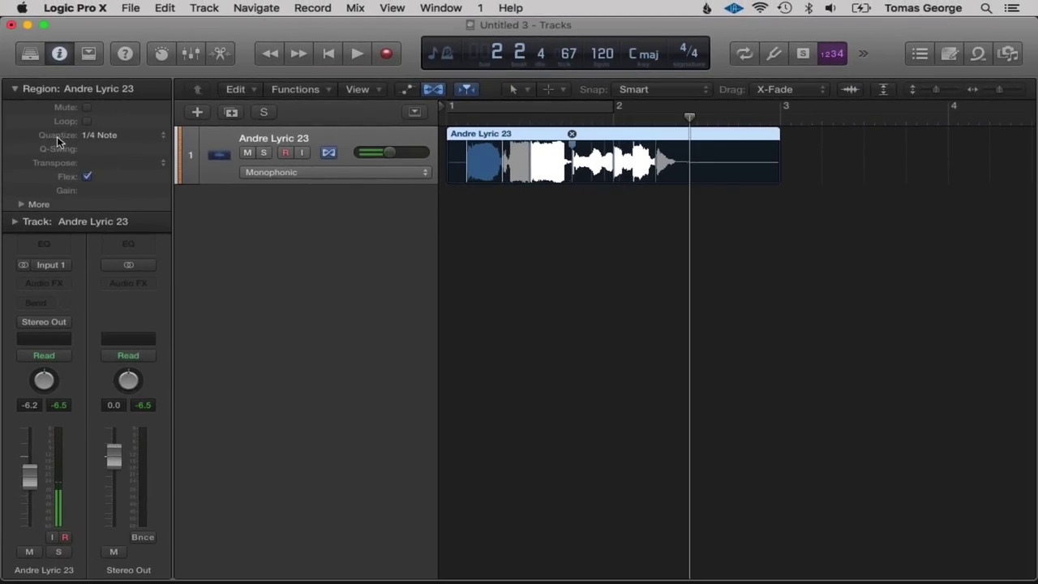
click(101, 135)
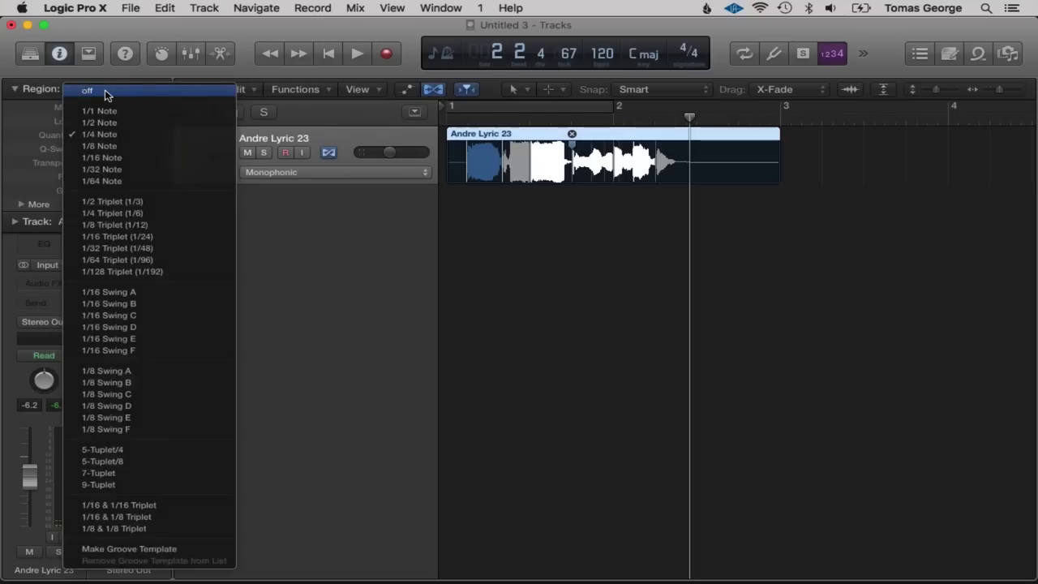
click(108, 96)
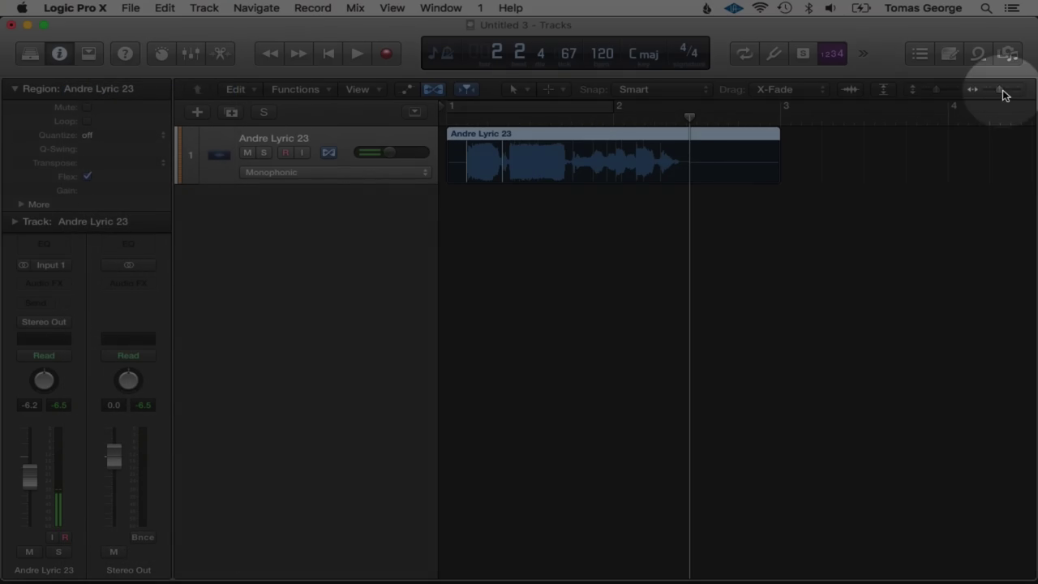
Move the vocal region's first flex marker to beat 1.2 and play the region from the project start.
drag(999, 90, 1004, 90)
scroll(844, 200, left, 10)
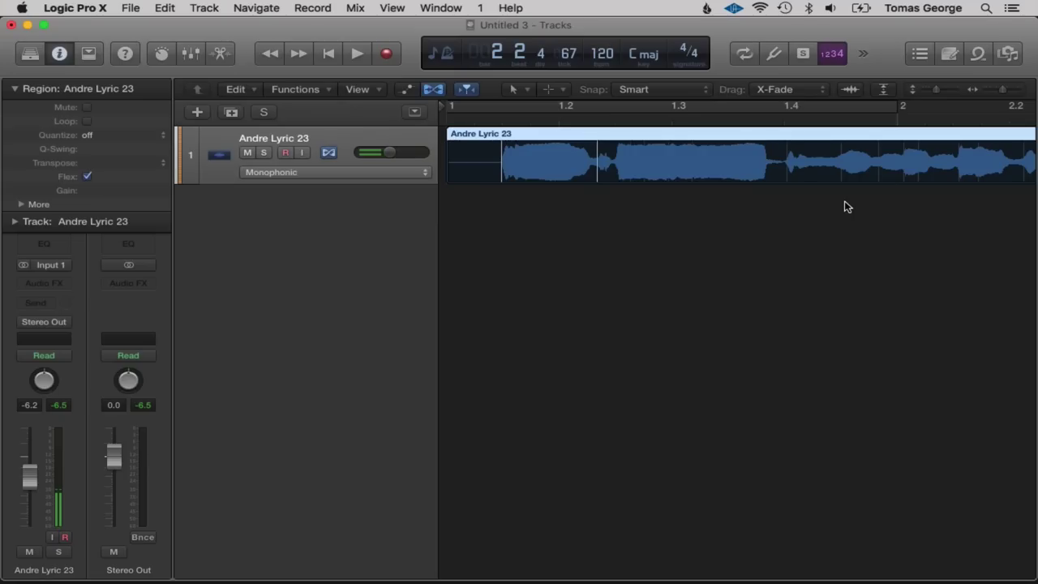
drag(1005, 95, 1008, 95)
scroll(689, 255, left, 10)
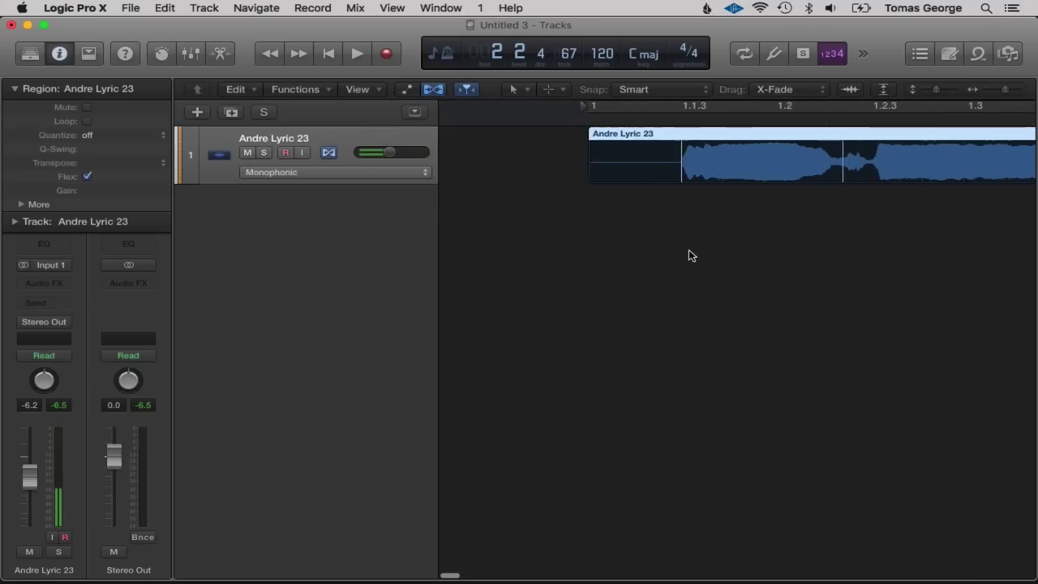
drag(1003, 93, 1001, 93)
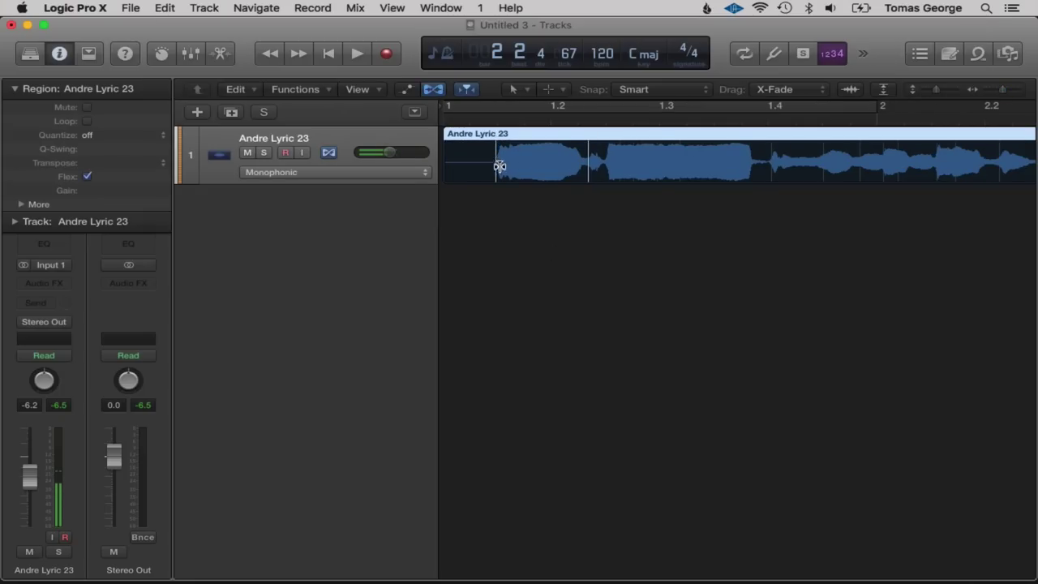
mouse_move(500, 164)
mouse_down()
mouse_move(564, 165)
mouse_move(549, 165)
mouse_up()
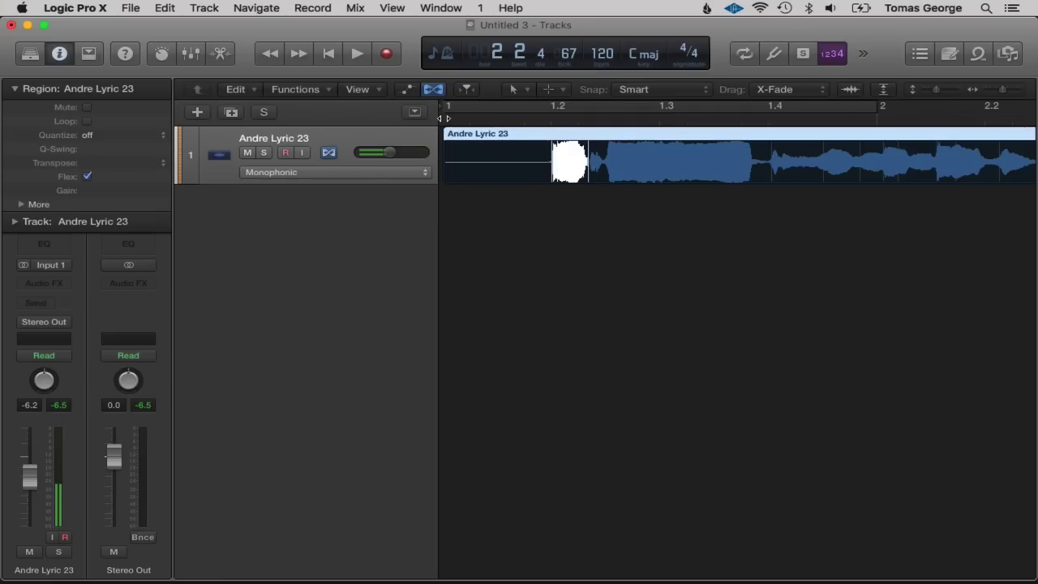
click(443, 118)
key(space)
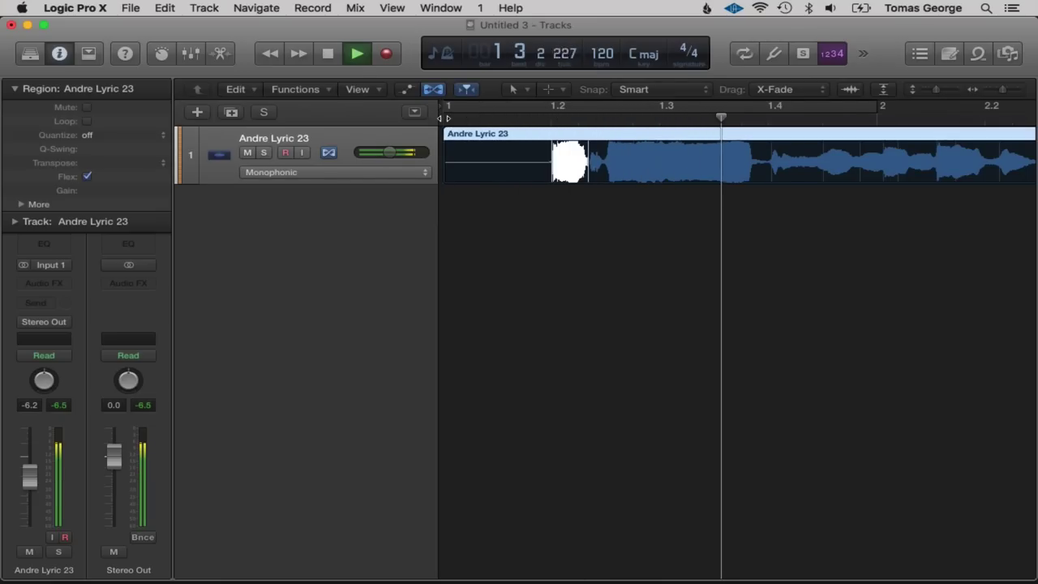
key(space)
Move the first flex marker back to just after the start of bar 1 and play the stretched vocal from the beginning.
drag(558, 168, 473, 173)
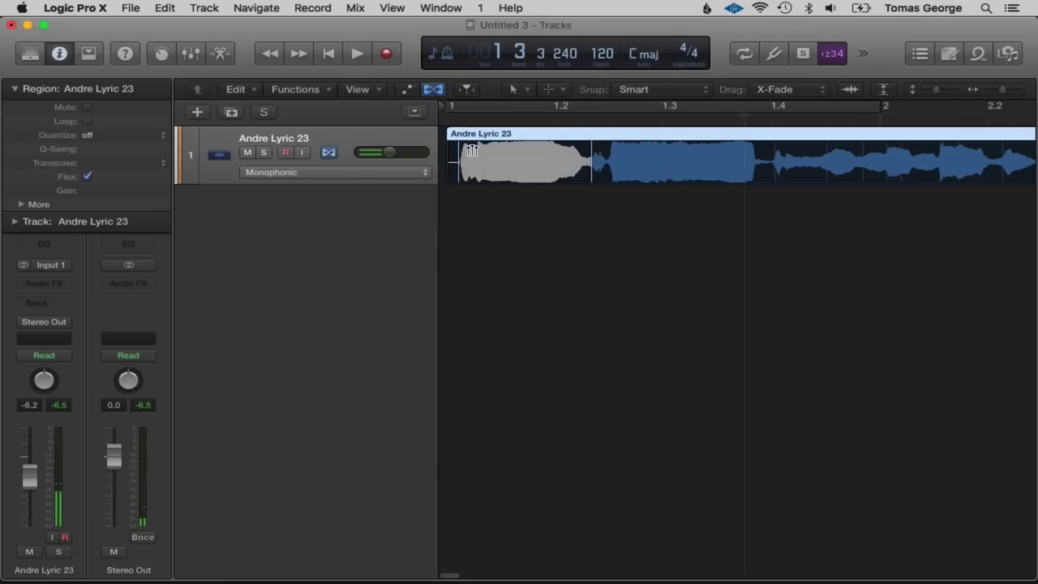
click(445, 116)
key(space)
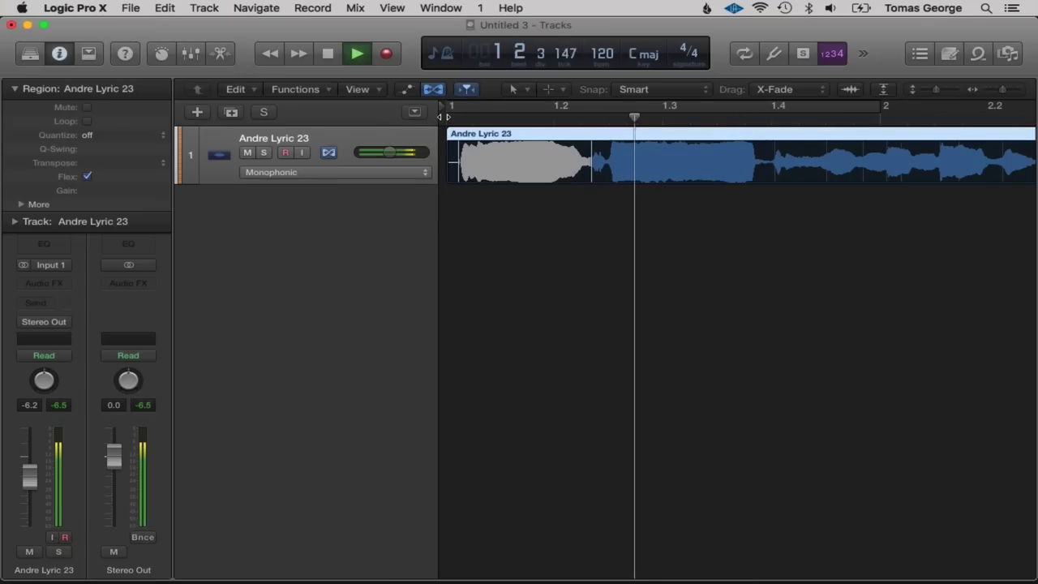
key(space)
click(445, 117)
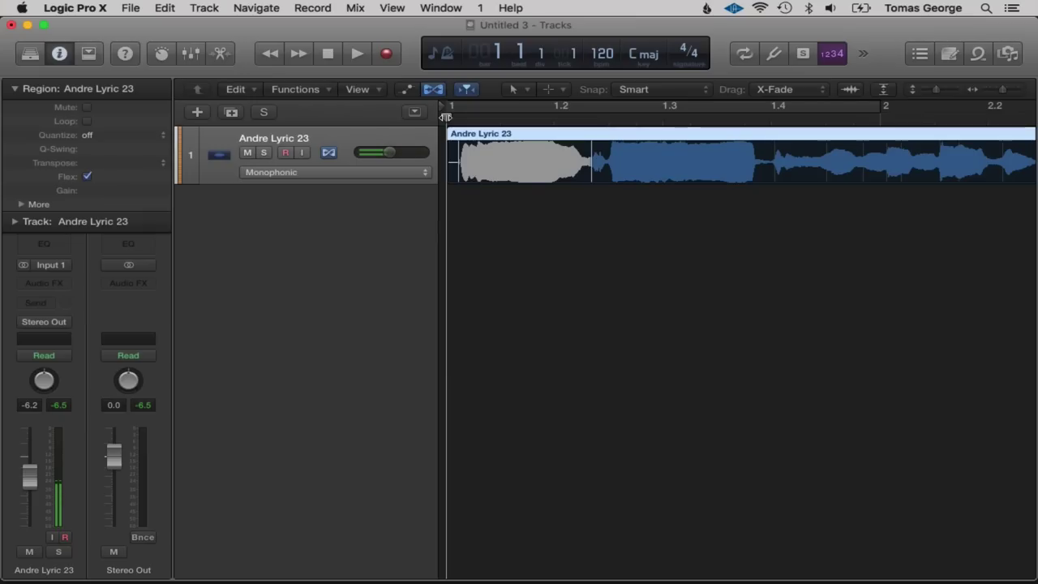
key(space)
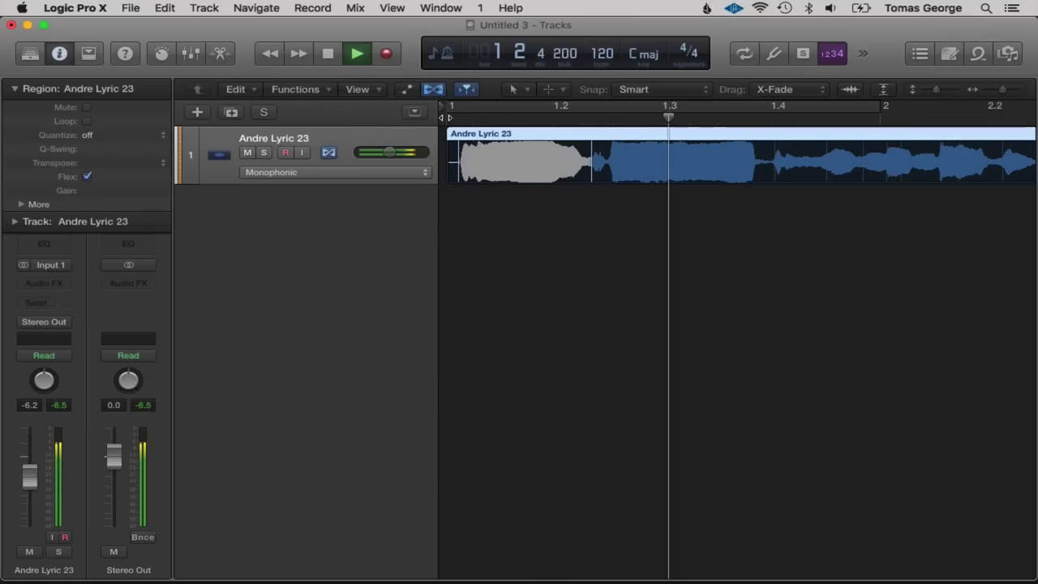
key(space)
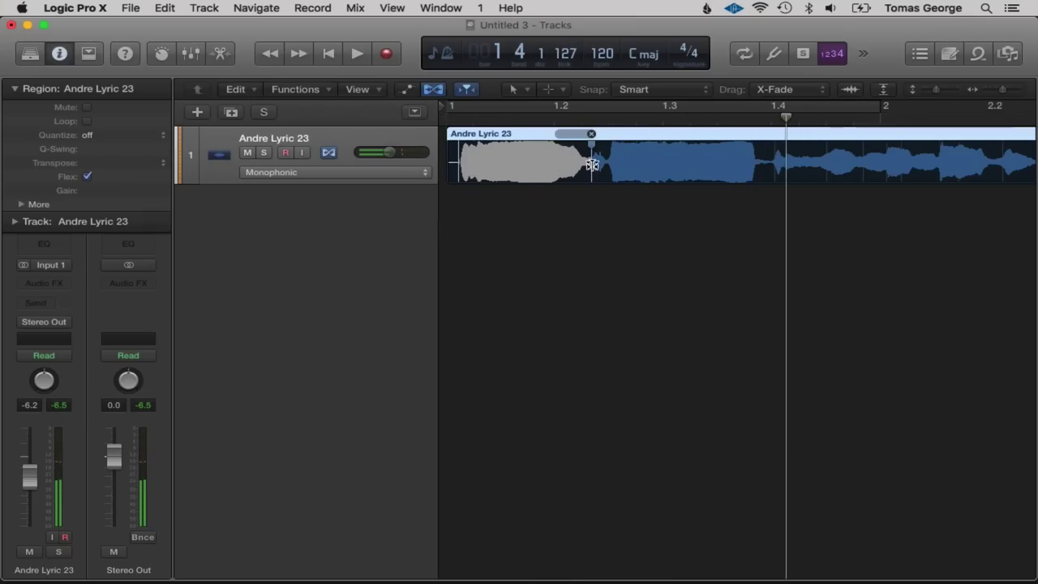
Add flex markers around the transient between beat 1.4 and bar 2, shift the middle marker slightly later, and play from the start.
click(826, 166)
drag(827, 166, 840, 165)
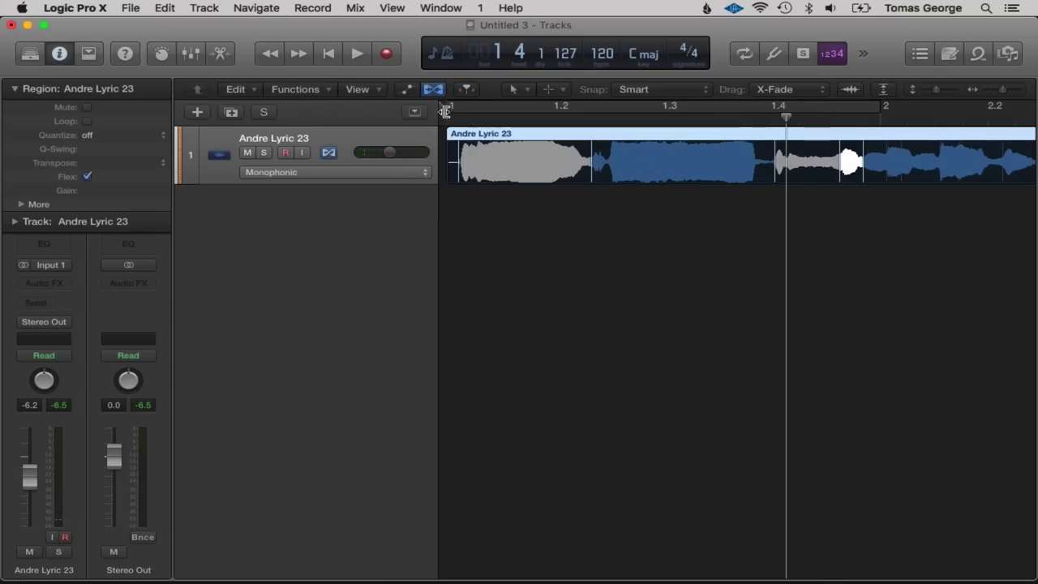
key(Return)
key(space)
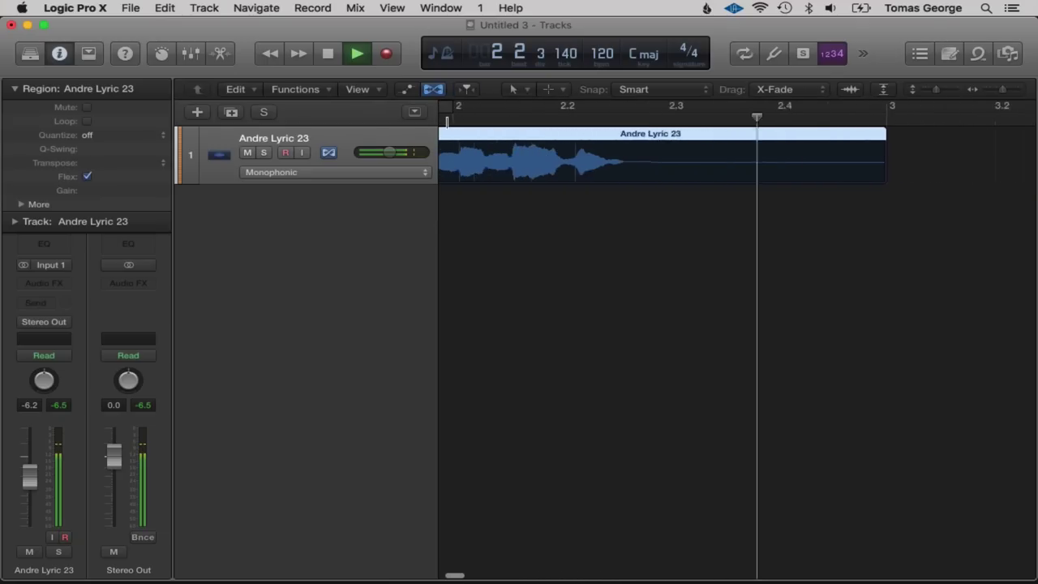
key(space)
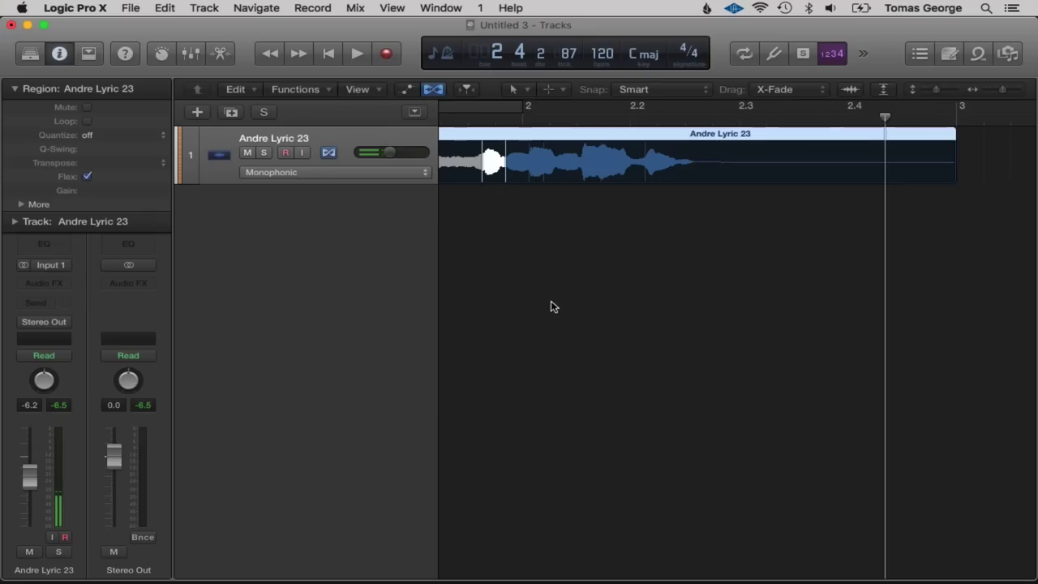
Delete the shifted flex marker before bar 2 and add flex markers at the transients between beats 1.4 and 2.2.
scroll(549, 304, left, 5)
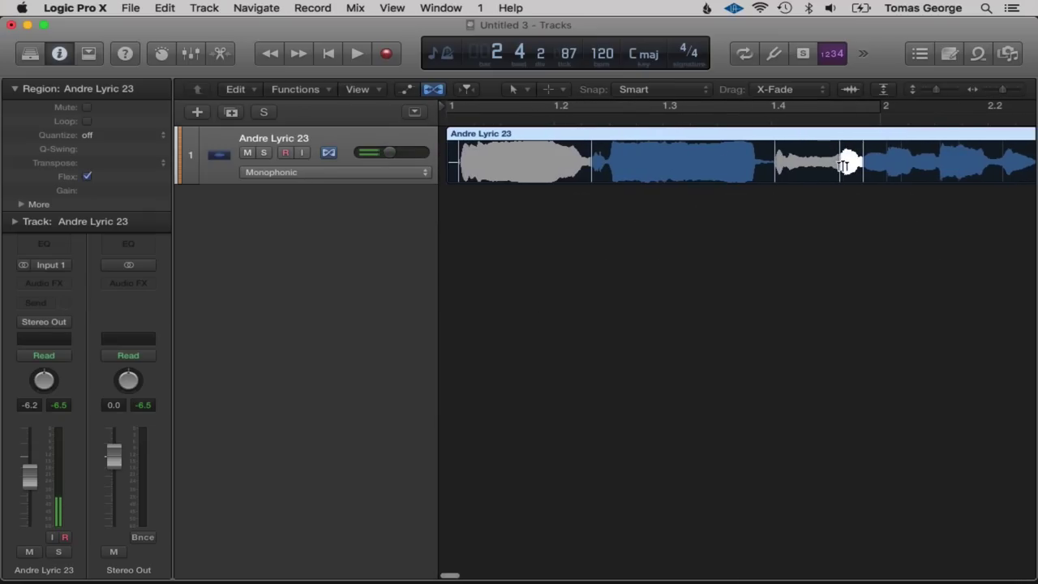
mouse_move(840, 163)
double_click(841, 154)
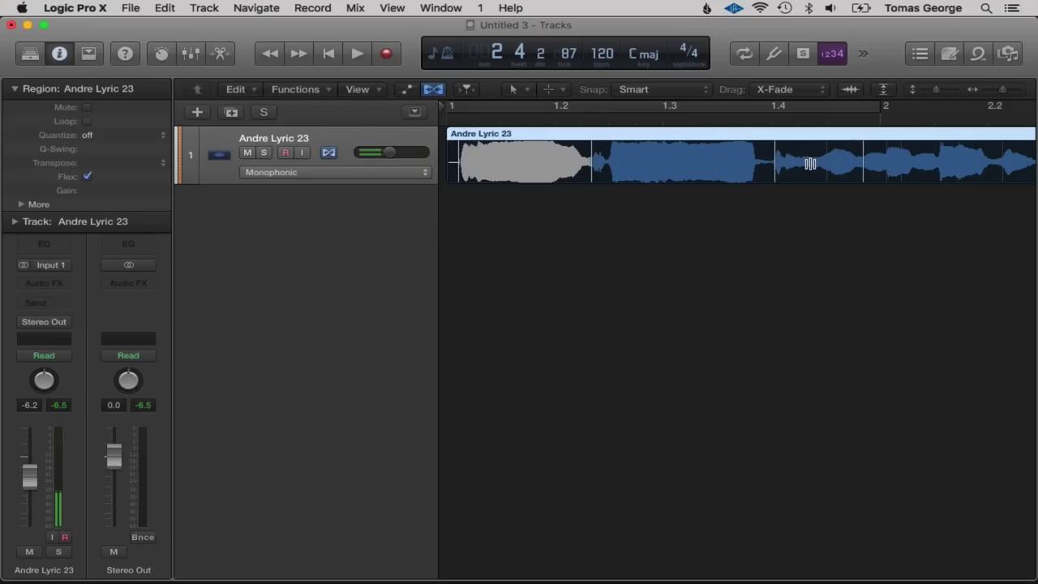
click(908, 166)
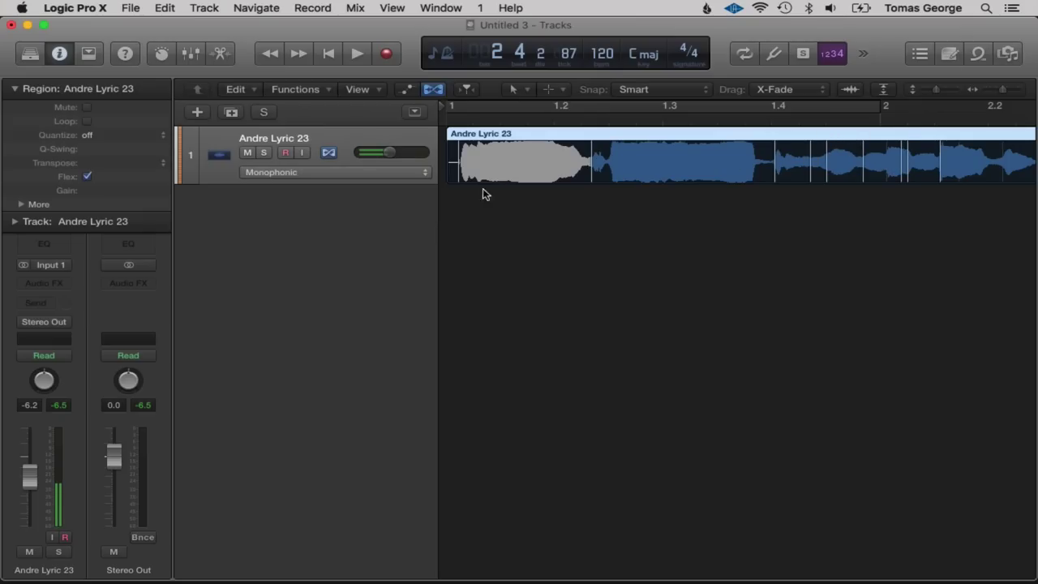
Set the vocal track's flex mode to Flex Pitch and raise the first note's pitch to the centre line.
click(399, 173)
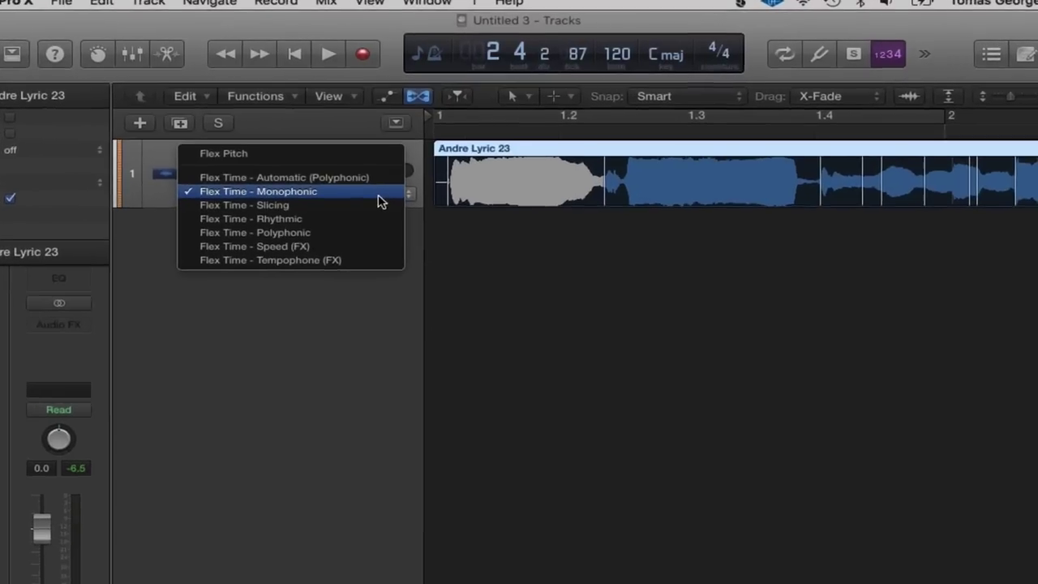
click(172, 184)
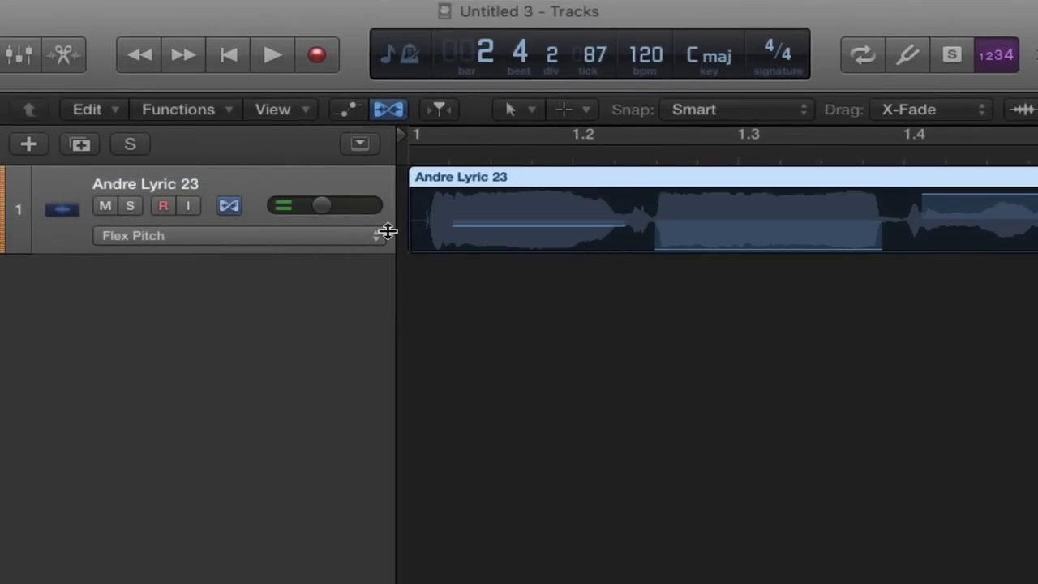
mouse_move(539, 224)
mouse_down()
mouse_move(540, 176)
mouse_move(539, 260)
mouse_move(542, 220)
mouse_up()
click(714, 290)
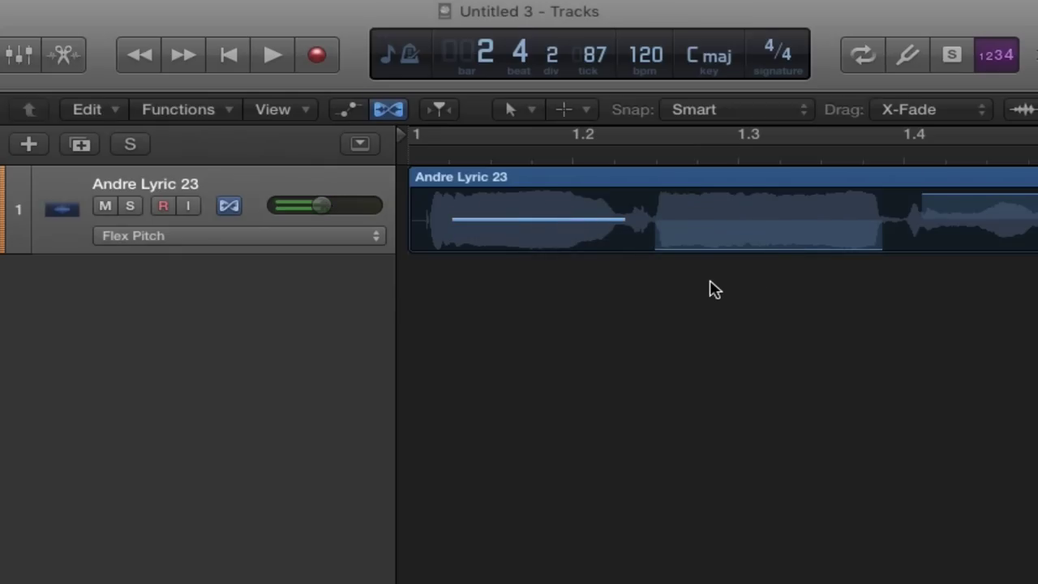
Set all notes in the vocal region to perfect pitch.
click(722, 216)
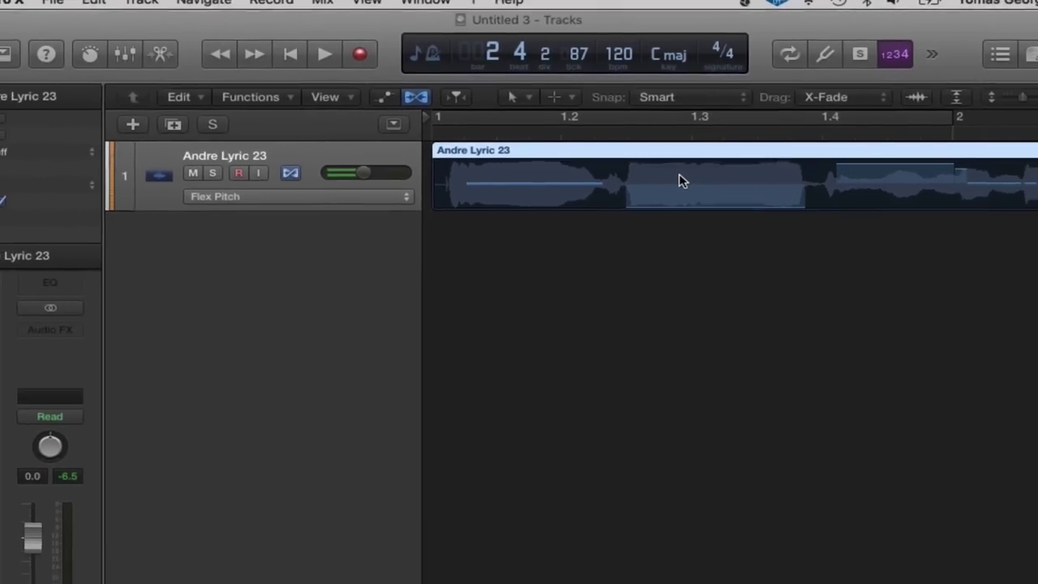
key(super+a)
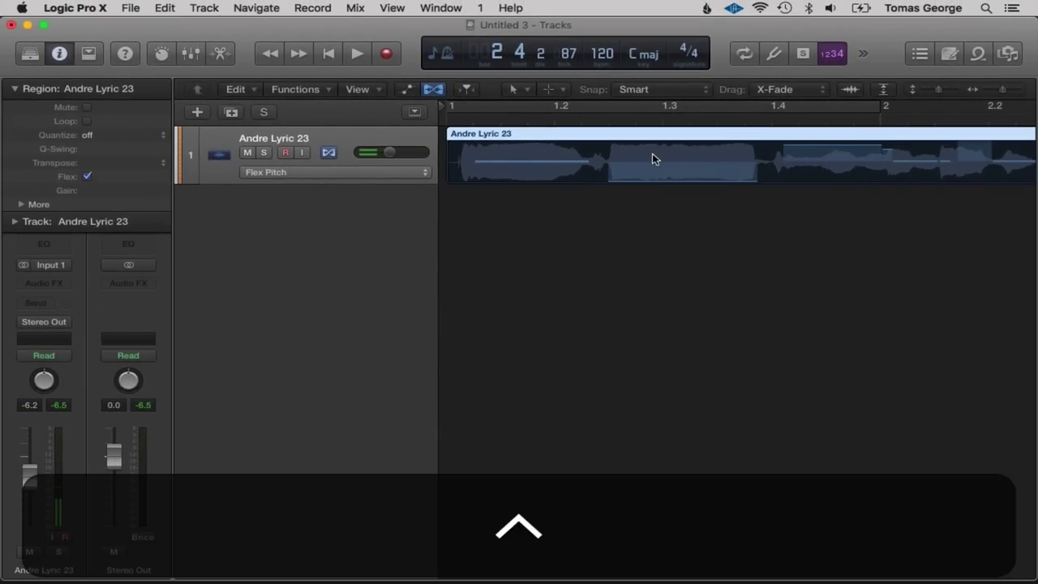
ctrl+click(652, 154)
click(719, 162)
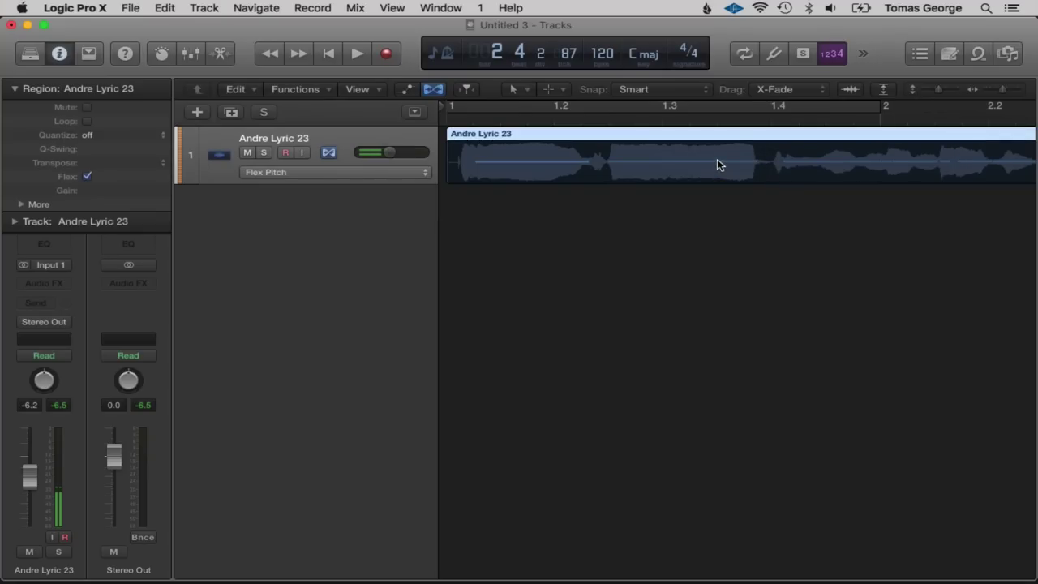
Play the pitch-corrected vocal region from the project start.
click(448, 118)
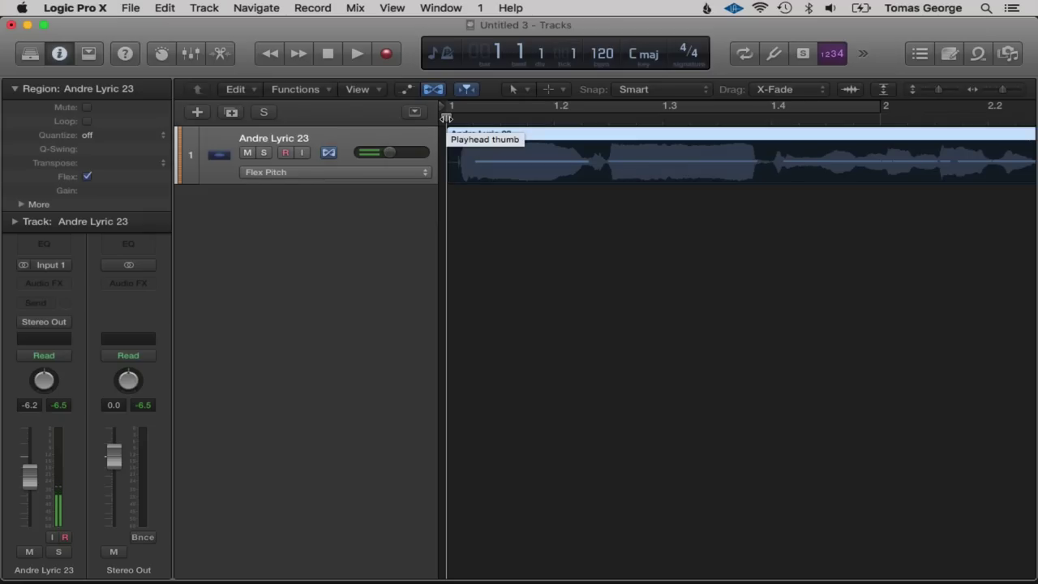
key(space)
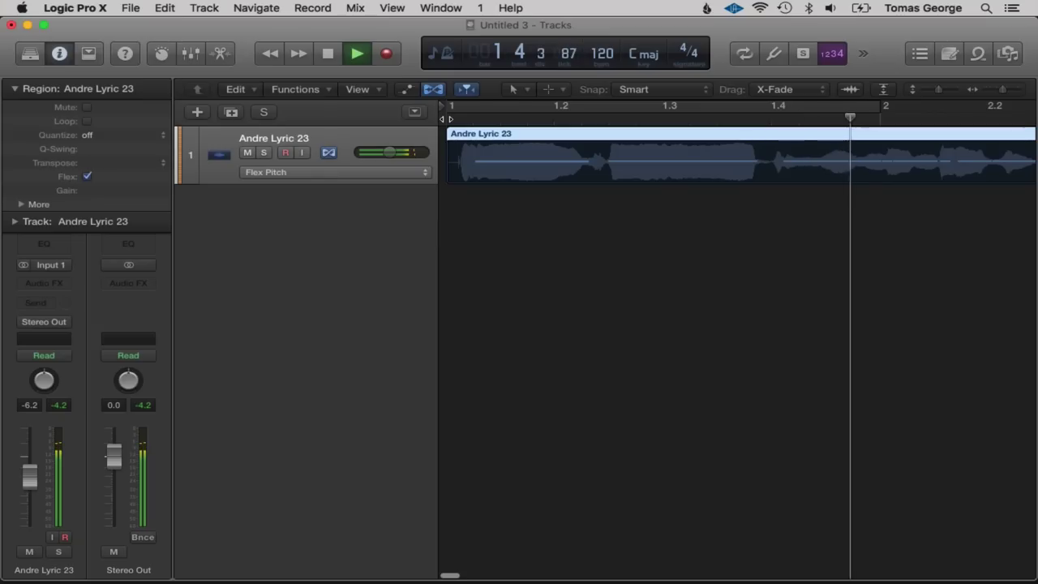
key(space)
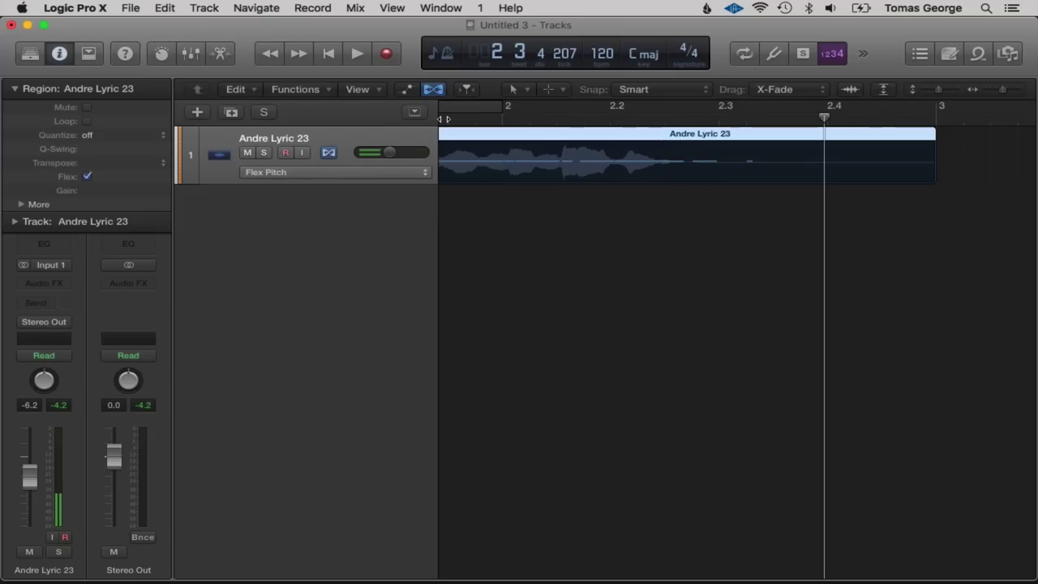
Open the vocal region in the Flex Pitch editor, lower its first note to C3, and play the result.
scroll(489, 164, left, 10)
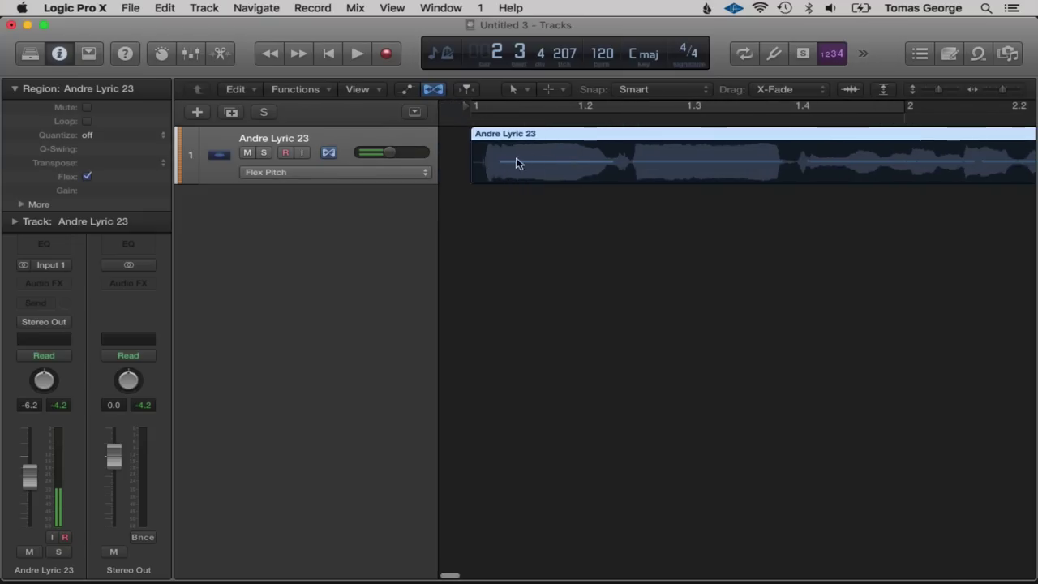
double_click(576, 140)
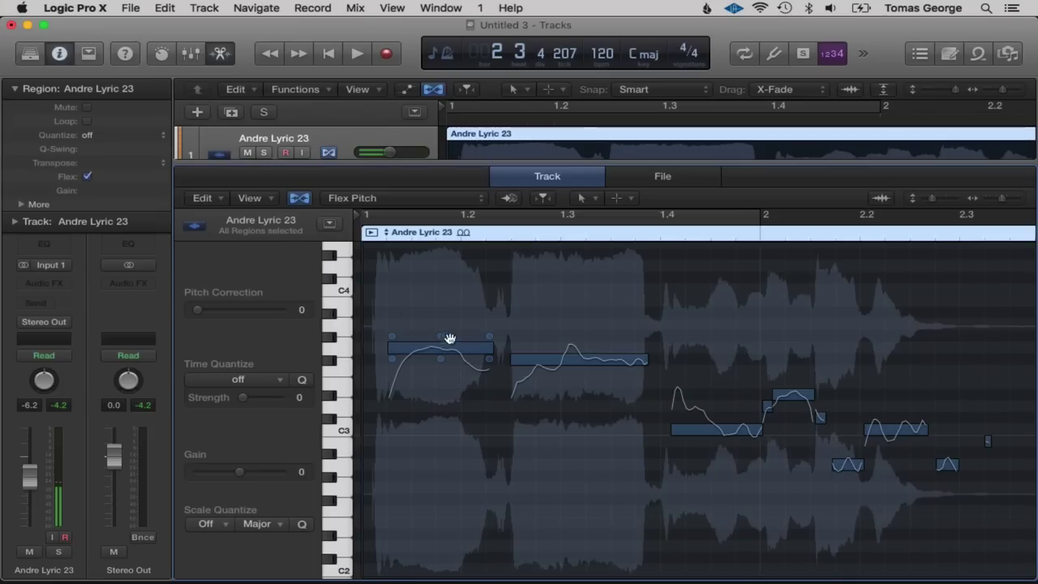
drag(450, 347, 448, 430)
key(space)
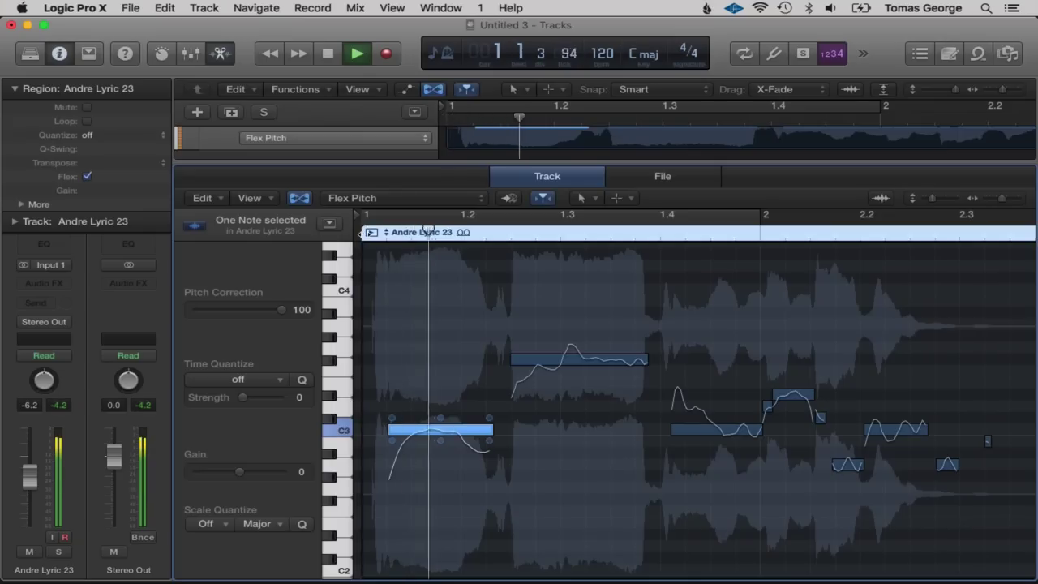
key(space)
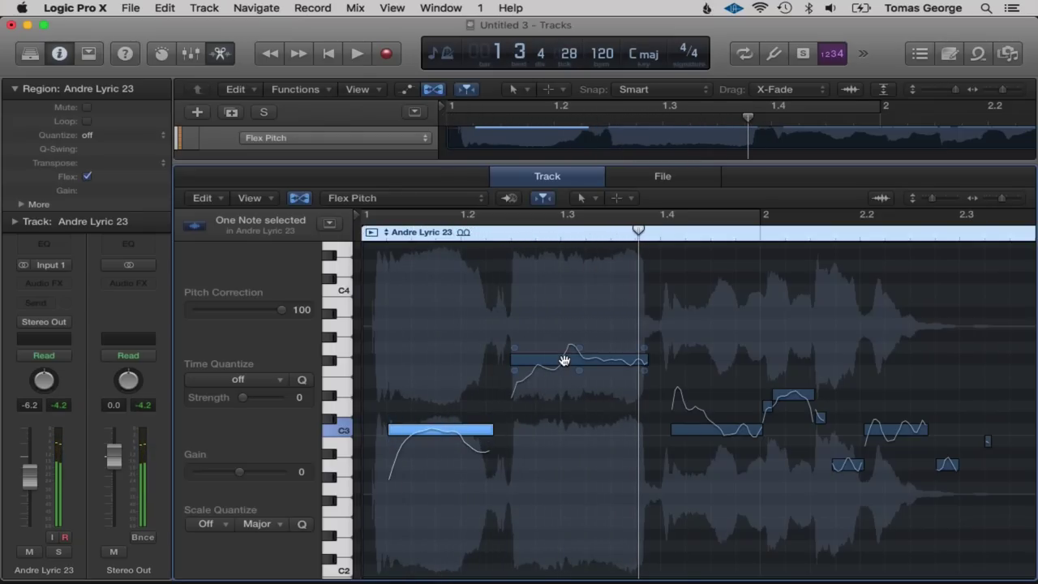
Lower the second vocal note to C3 and reduce the first note's vibrato.
drag(563, 361, 555, 431)
mouse_move(441, 425)
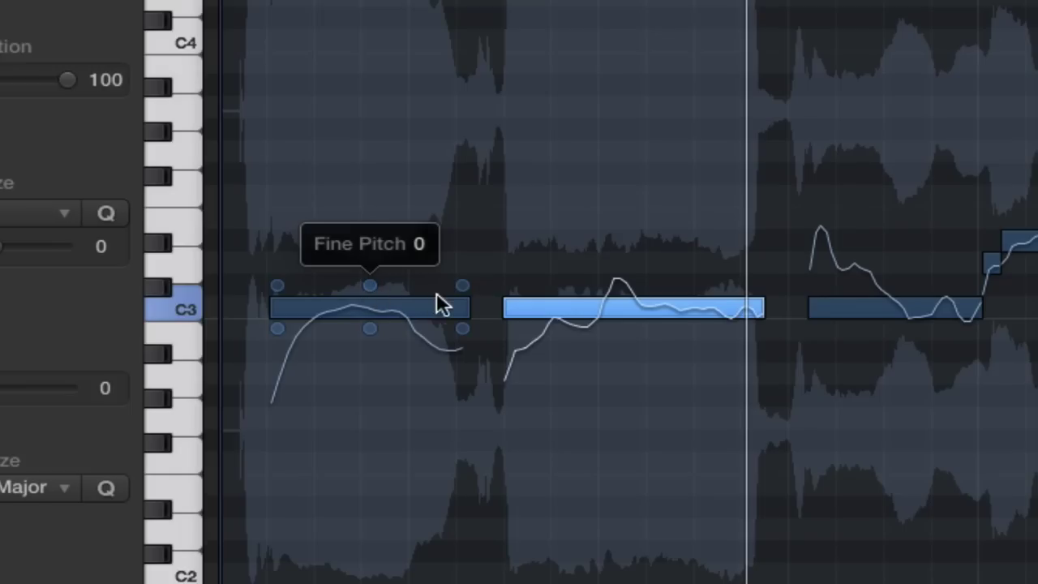
mouse_move(463, 290)
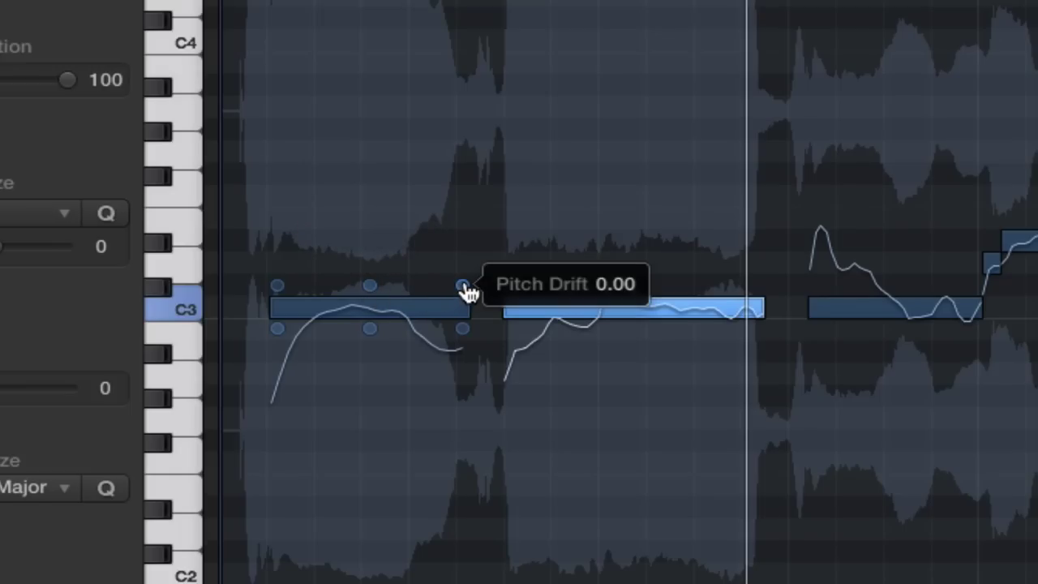
mouse_move(463, 336)
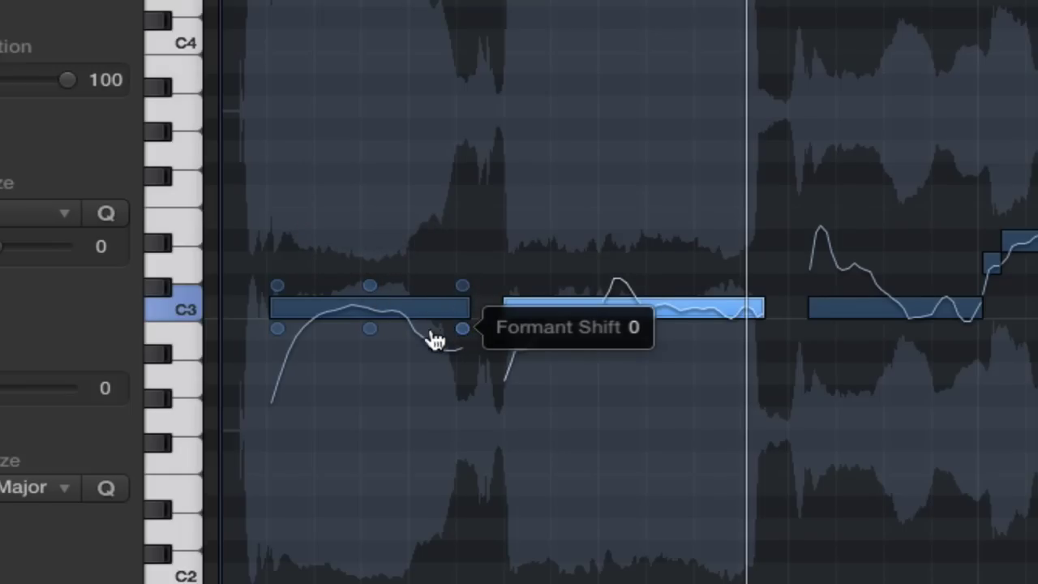
mouse_move(370, 337)
drag(371, 337, 366, 368)
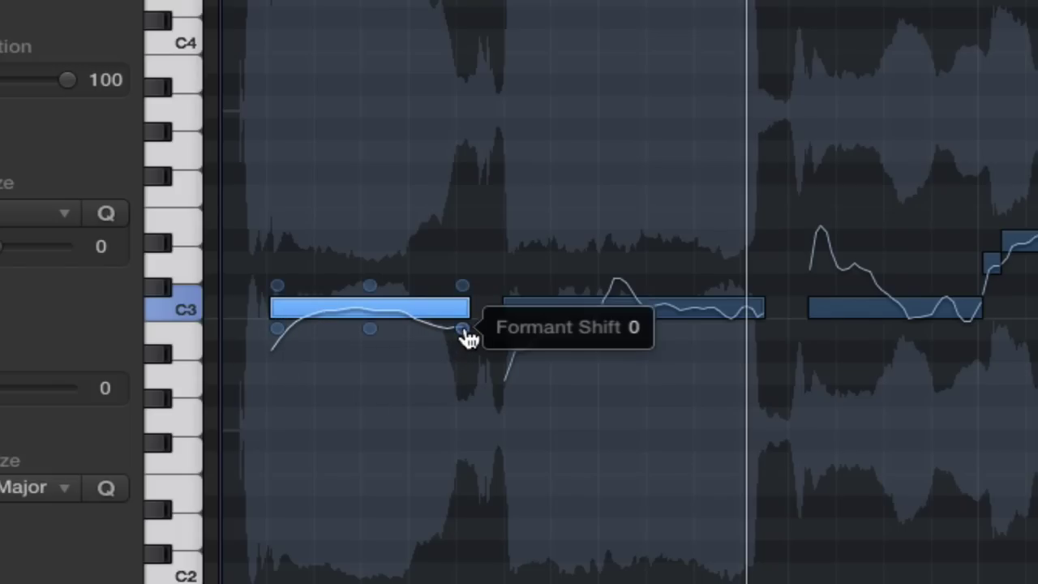
Reduce the pitch drift at the start of the first vocal note.
mouse_move(463, 335)
mouse_down()
mouse_move(466, 349)
mouse_move(466, 335)
mouse_up()
mouse_move(279, 340)
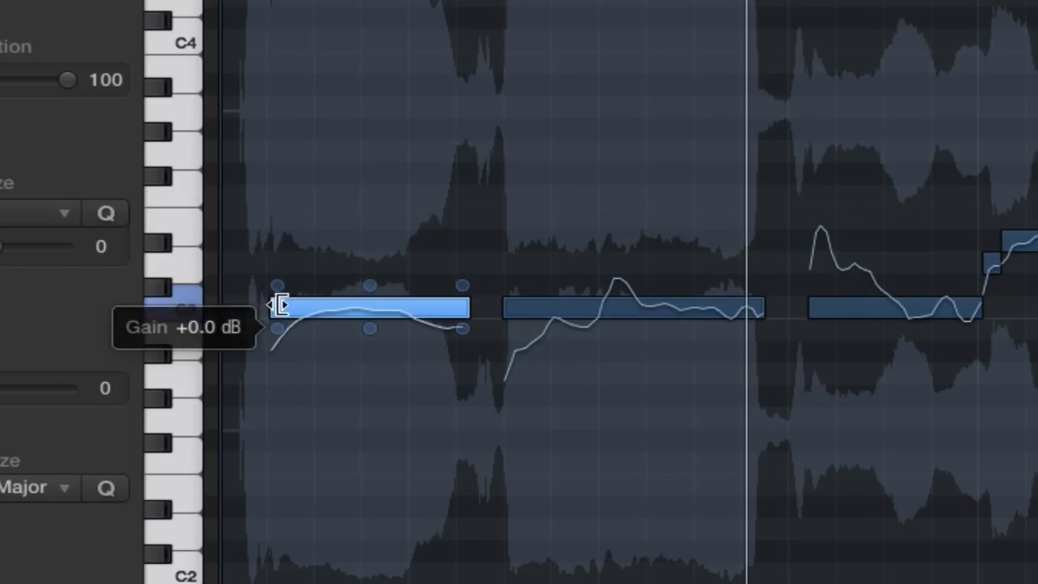
drag(280, 288, 284, 243)
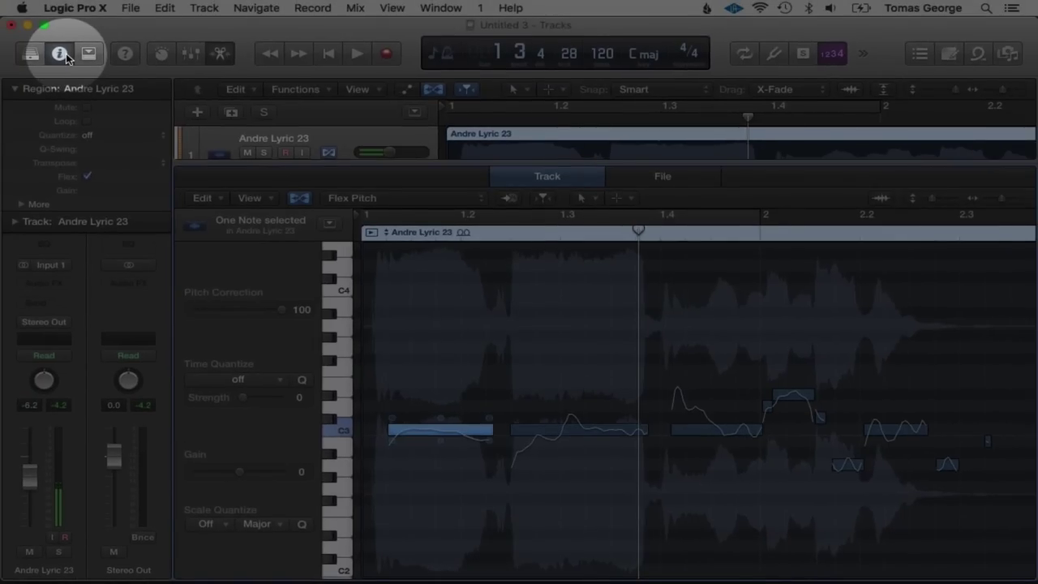
Hide the inspector and play the edited vocal region from the project start.
click(27, 12)
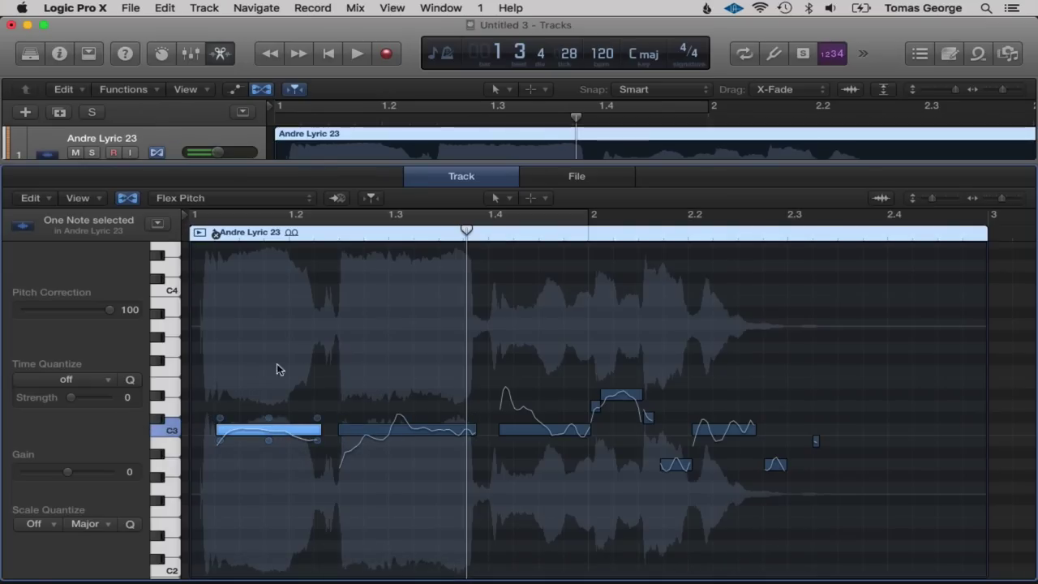
key(Return)
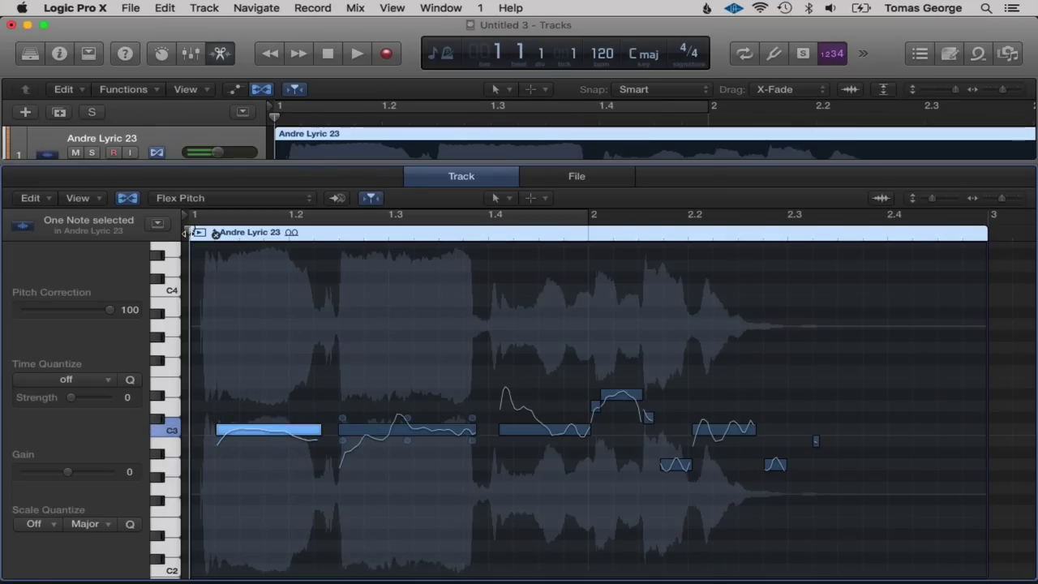
key(space)
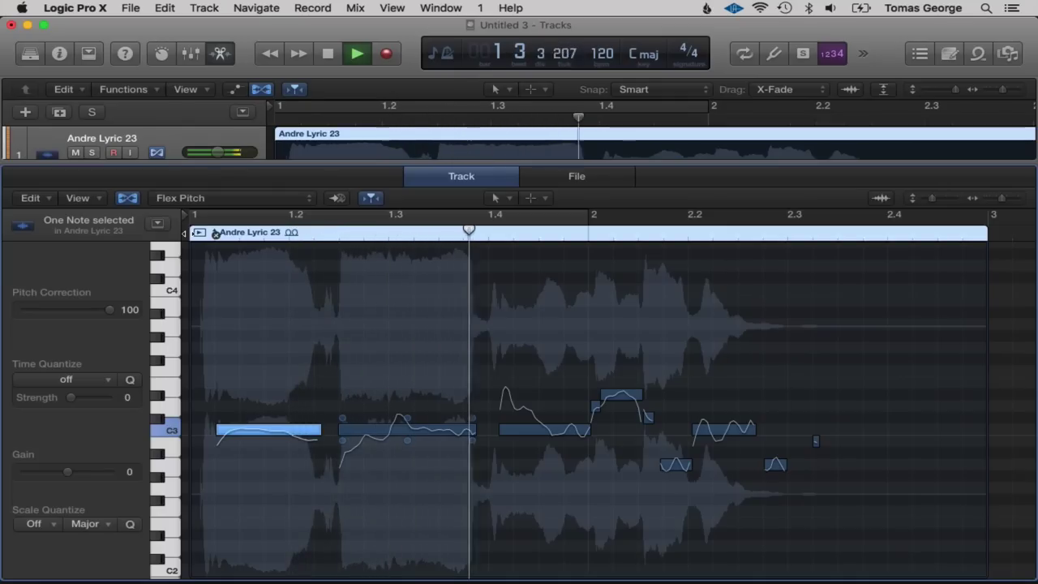
key(space)
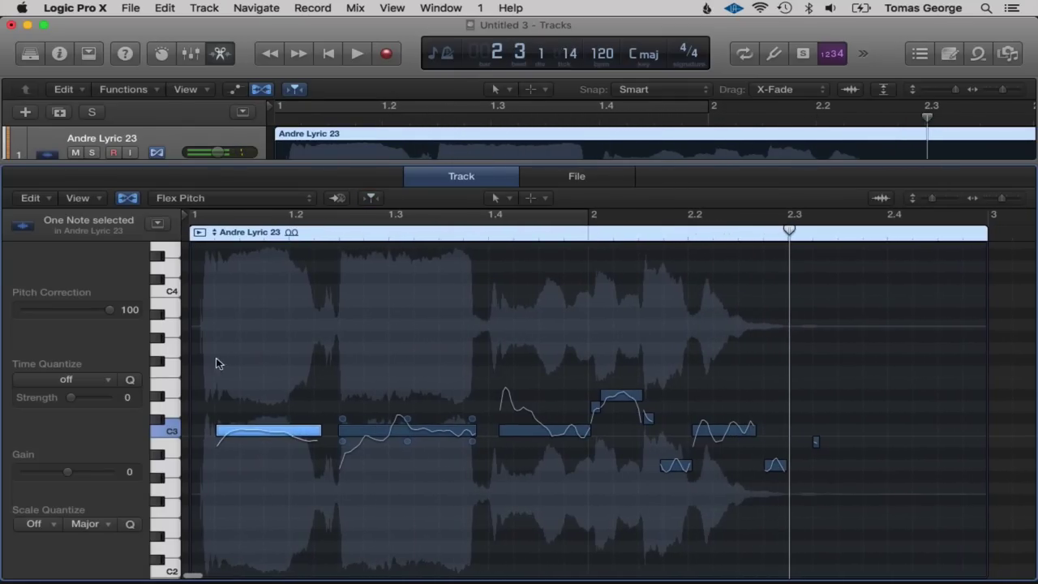
Close the editor and flex view, duplicate the vocal track, and copy the vocal region onto the new track at bar 1.
click(220, 54)
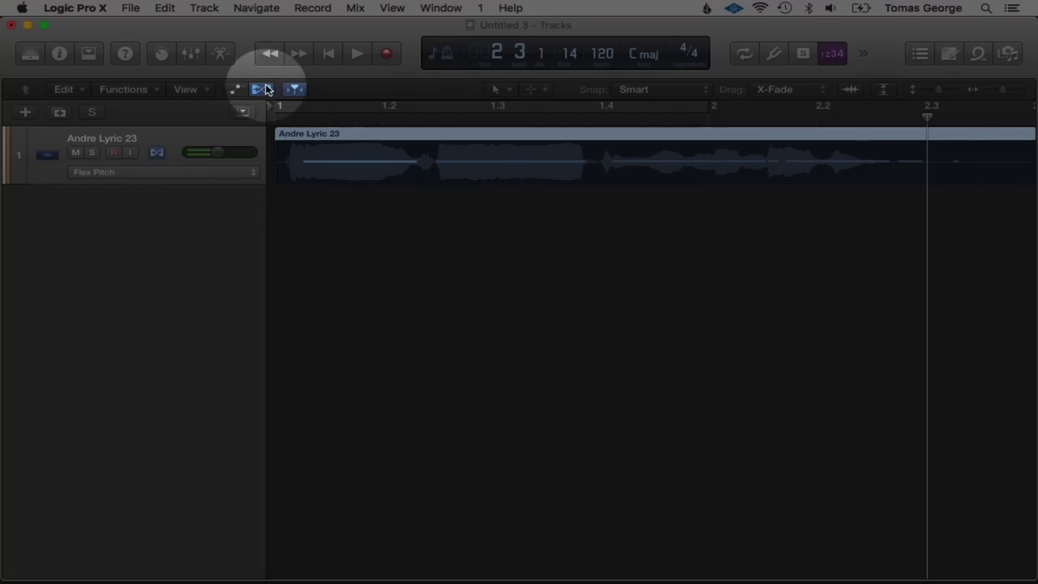
click(261, 89)
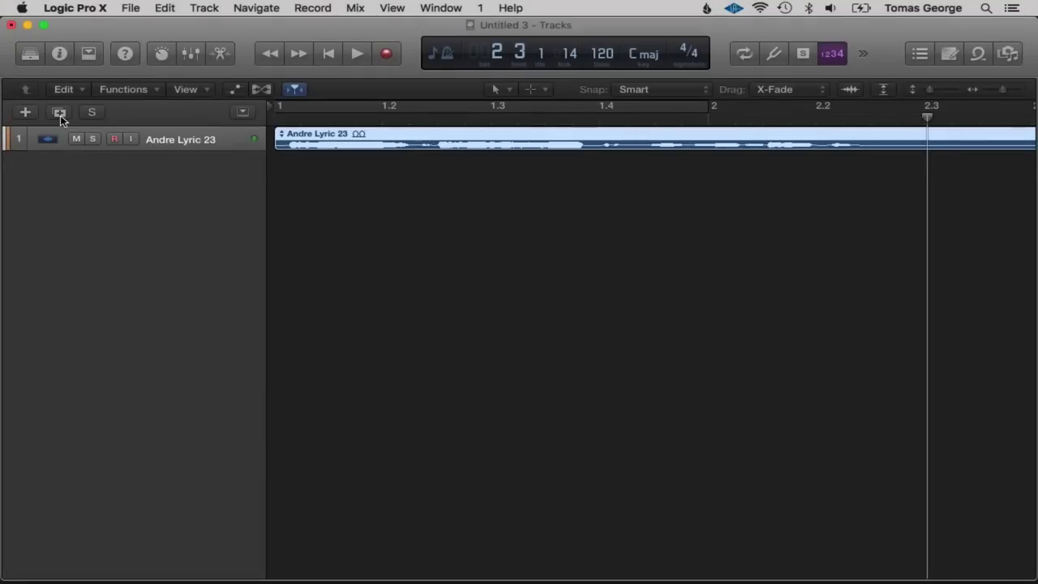
click(60, 112)
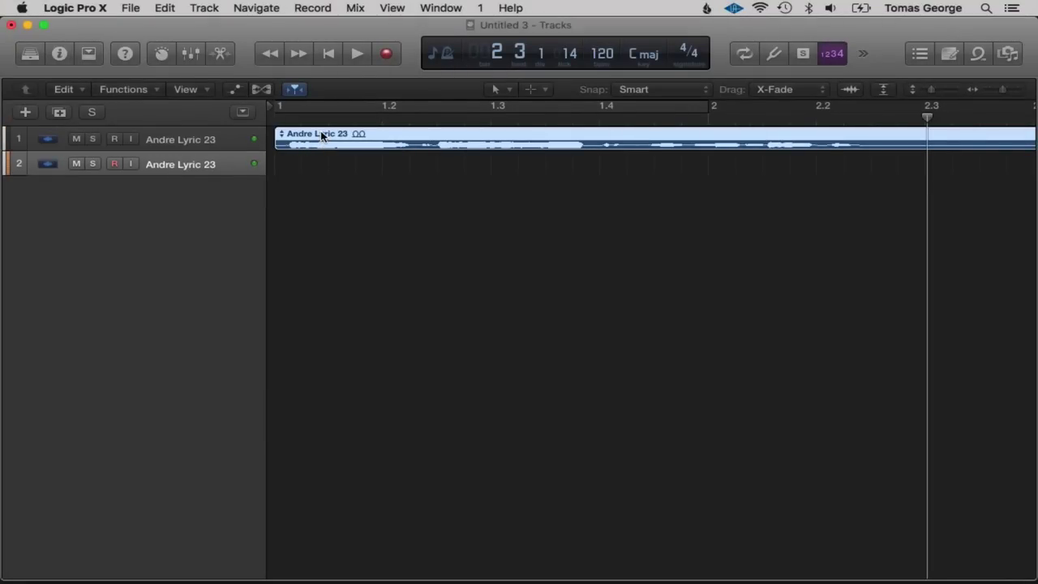
key(alt)
drag(322, 136, 314, 157)
click(308, 204)
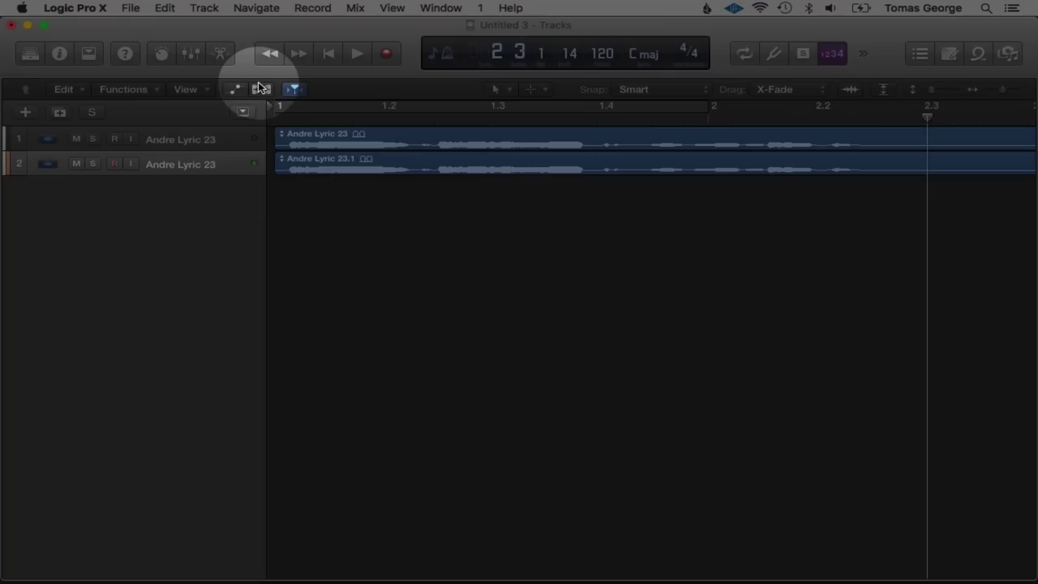
Open the copied vocal region in the Flex Pitch editor and raise its first two notes from C3 to G3.
click(260, 88)
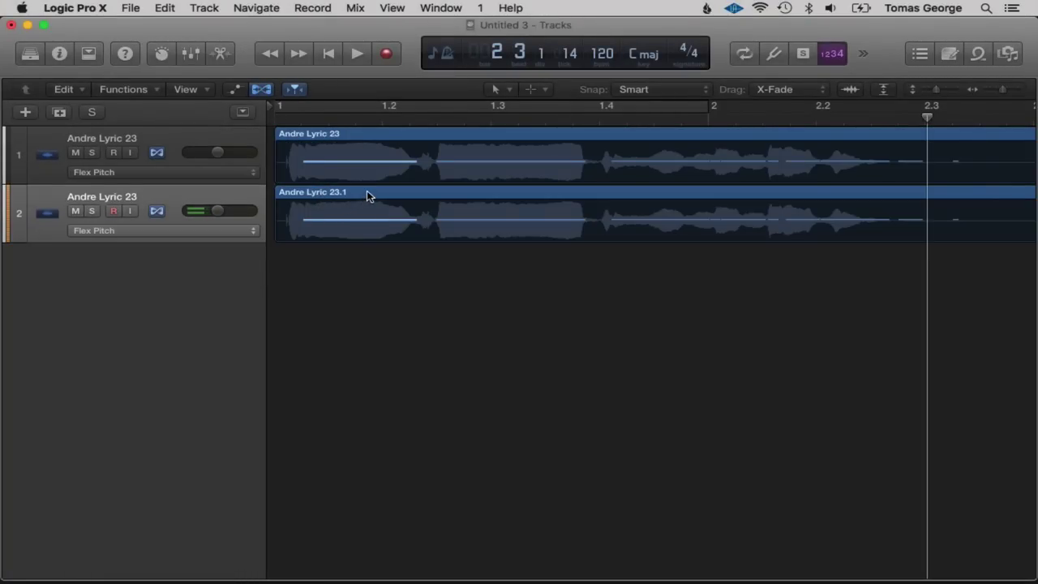
double_click(367, 196)
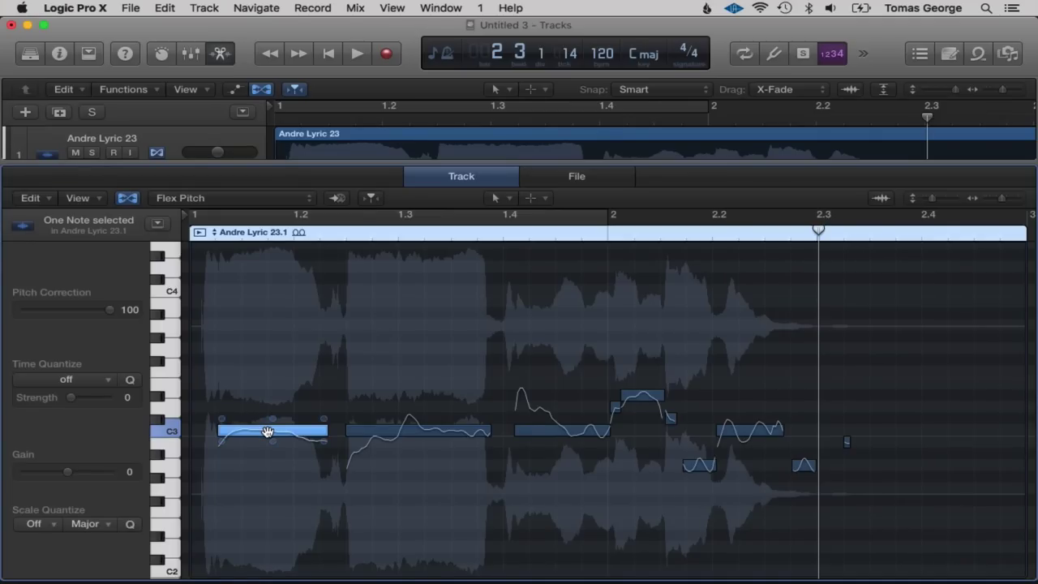
drag(267, 432, 278, 350)
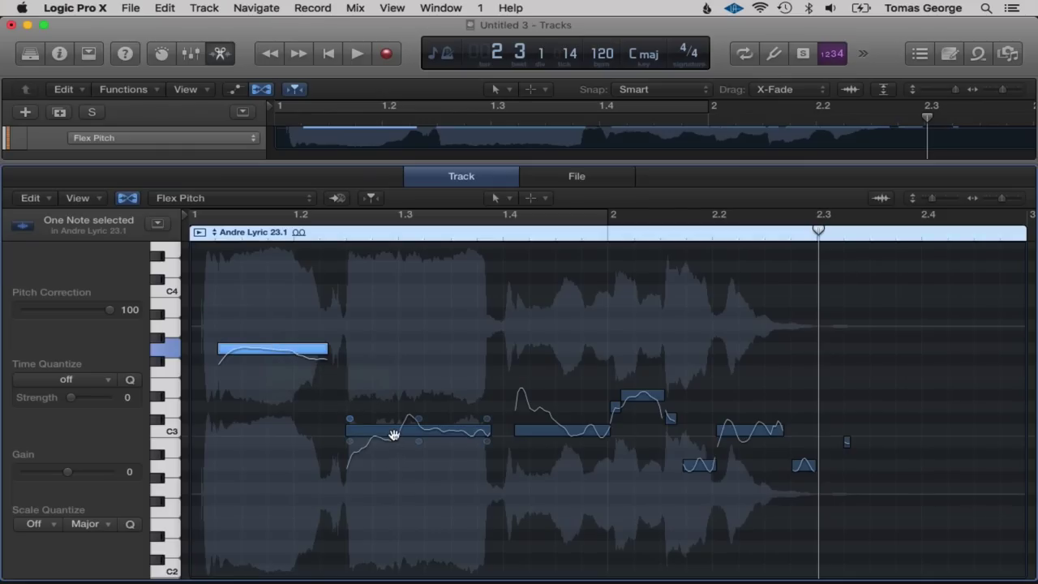
drag(397, 435, 398, 348)
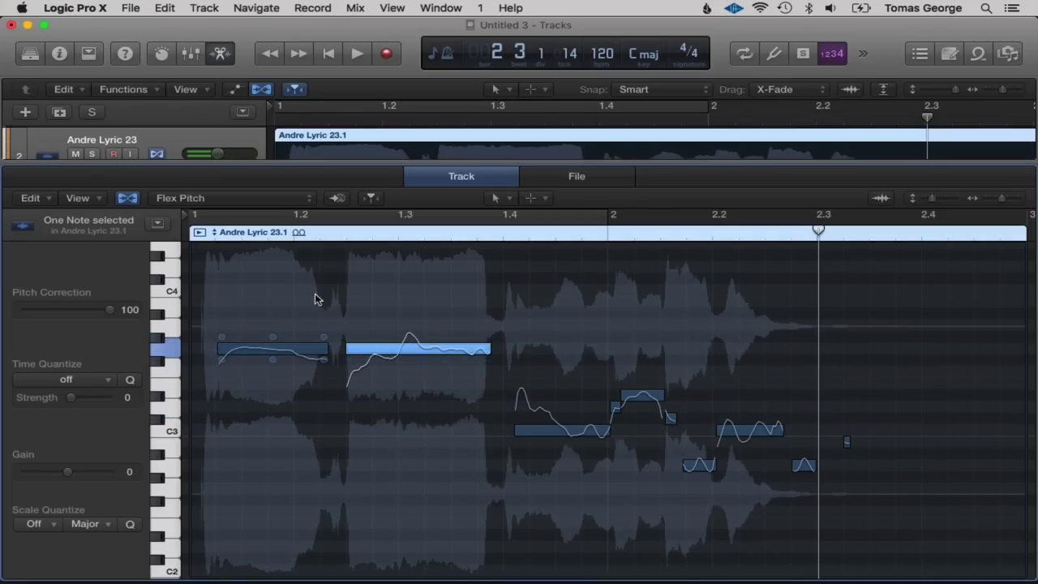
Play both vocal tracks from the project start to hear the harmony on the first notes.
scroll(284, 135, down, 2)
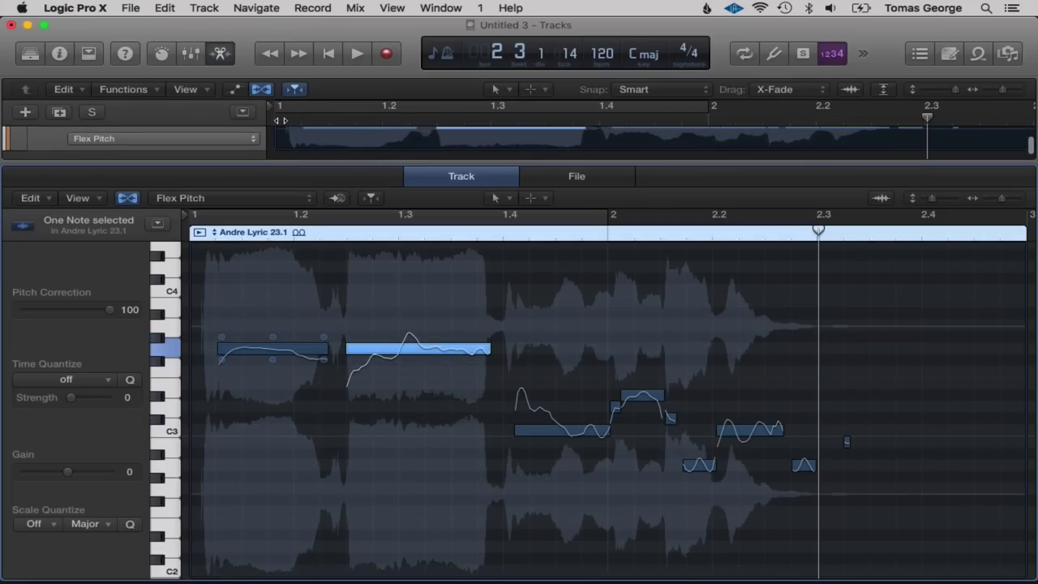
key(Return)
key(space)
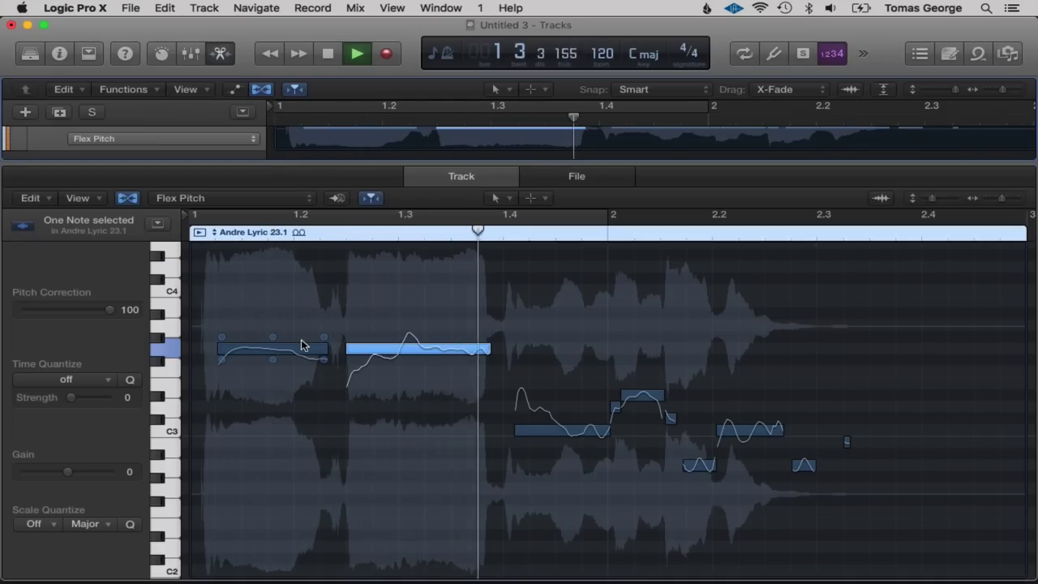
scroll(300, 343, right, 5)
key(space)
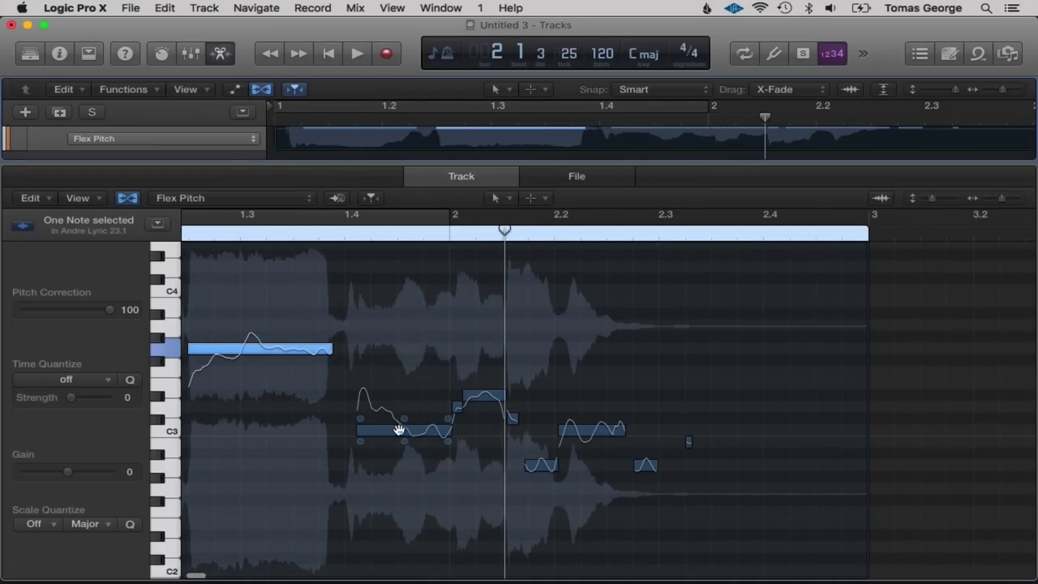
Raise the copied region's third long note to G3 and the D♯3 note just after bar 2 to A♯3.
drag(398, 430, 393, 336)
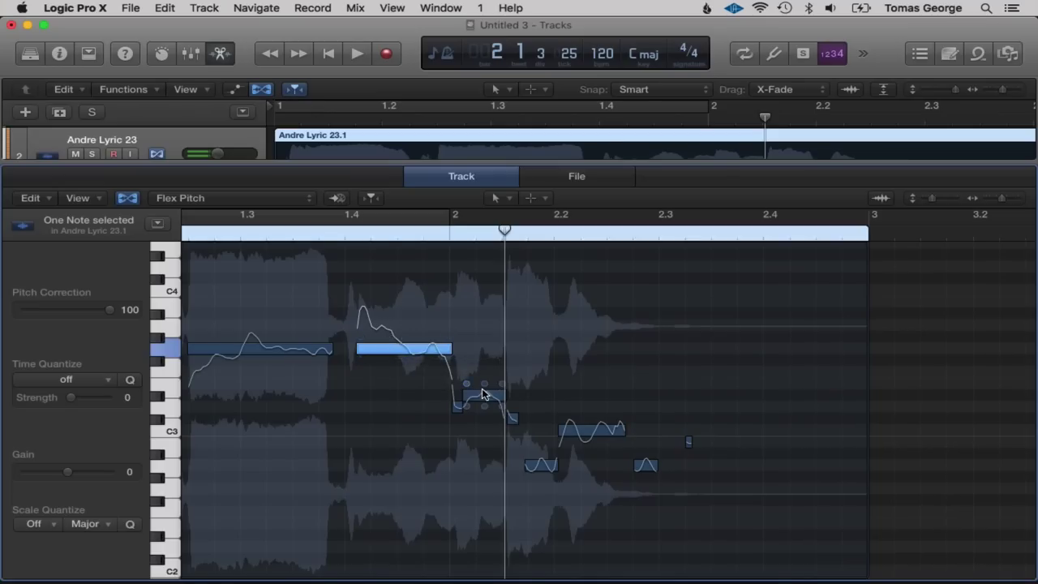
click(484, 396)
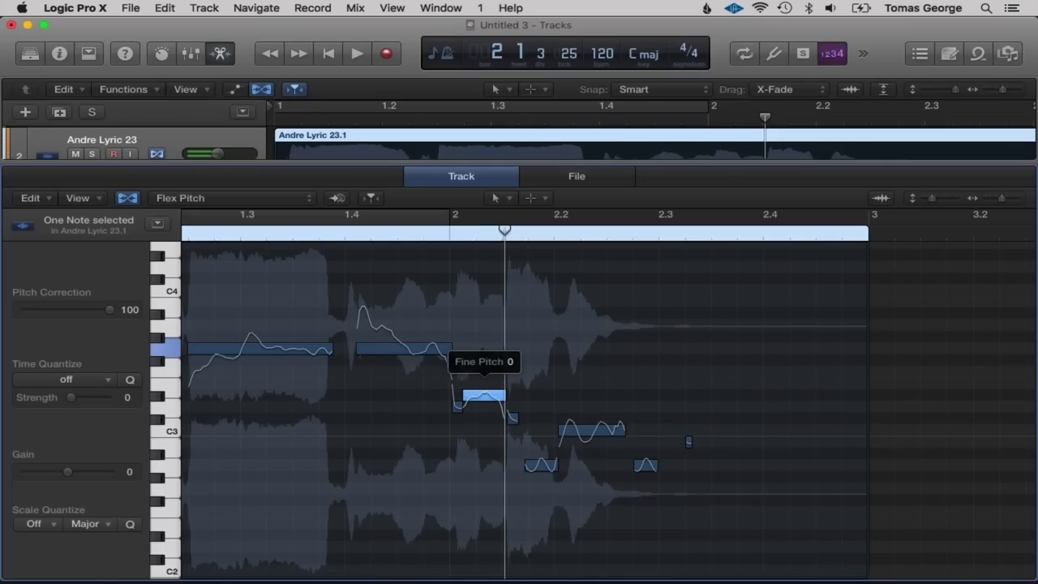
click(477, 396)
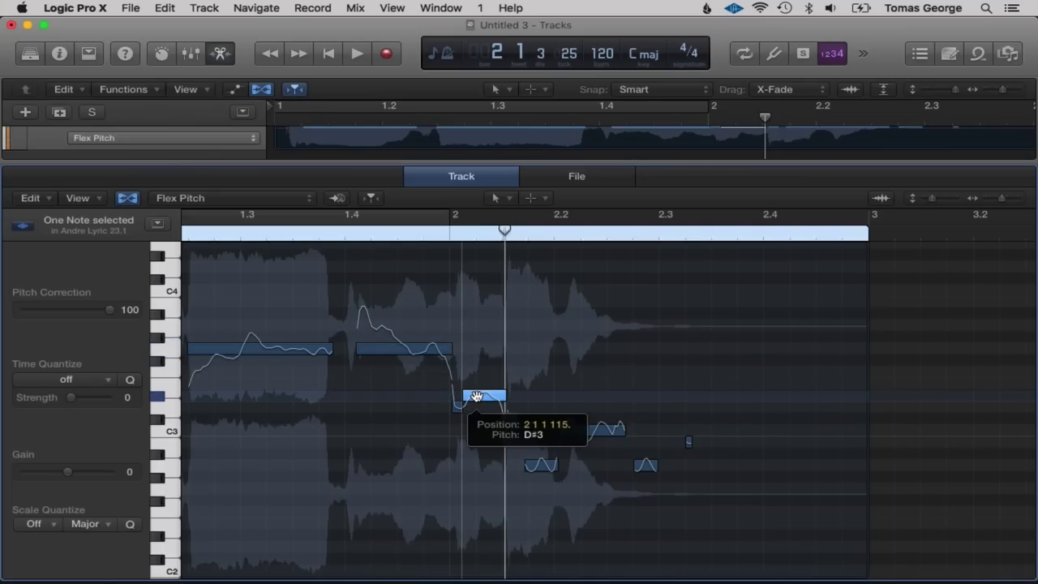
drag(477, 396, 472, 308)
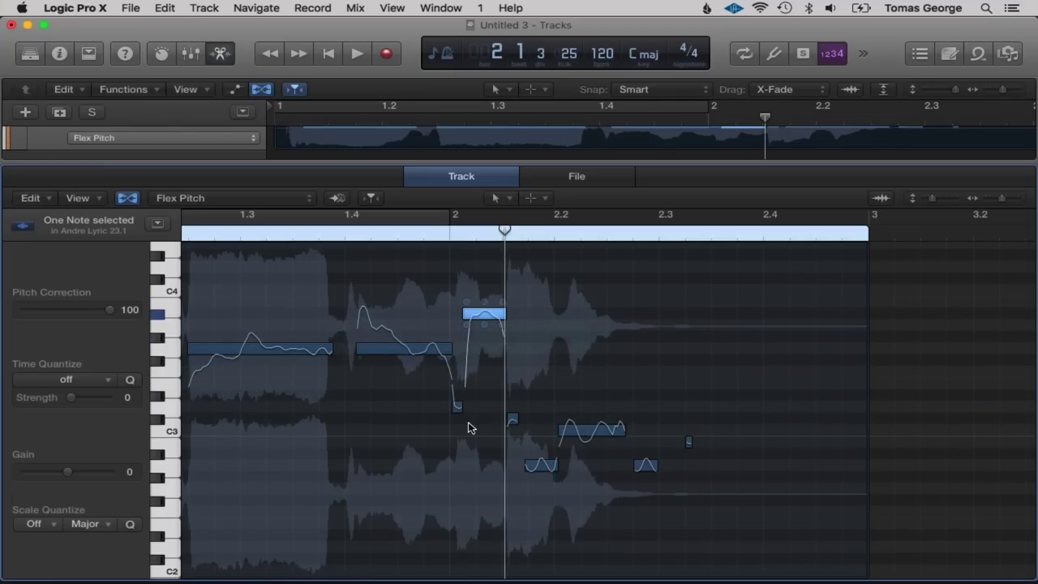
Play both vocal tracks from the project start to check the raised notes around bar 2.
scroll(390, 407, left, 5)
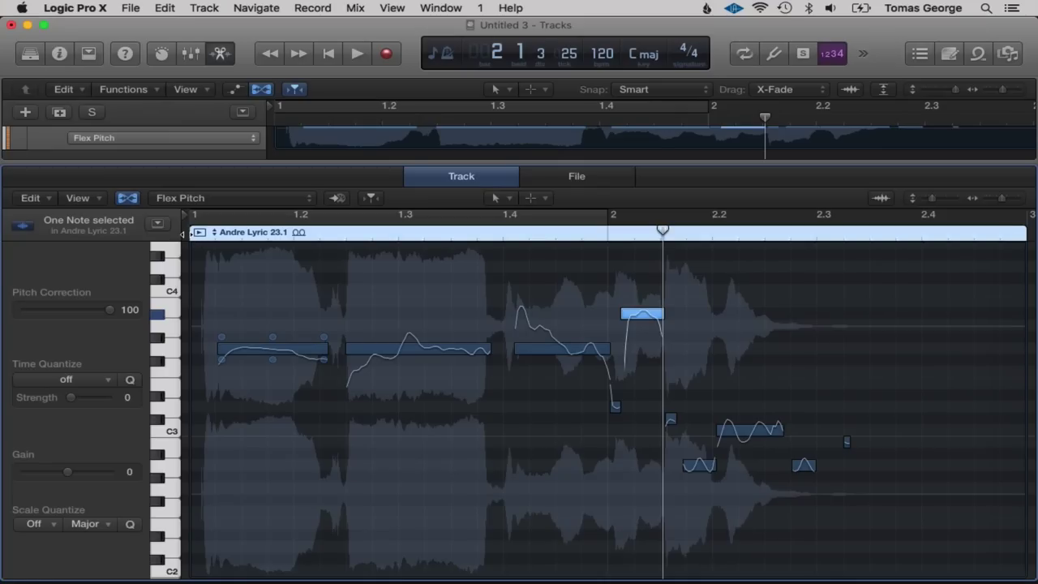
key(Return)
key(space)
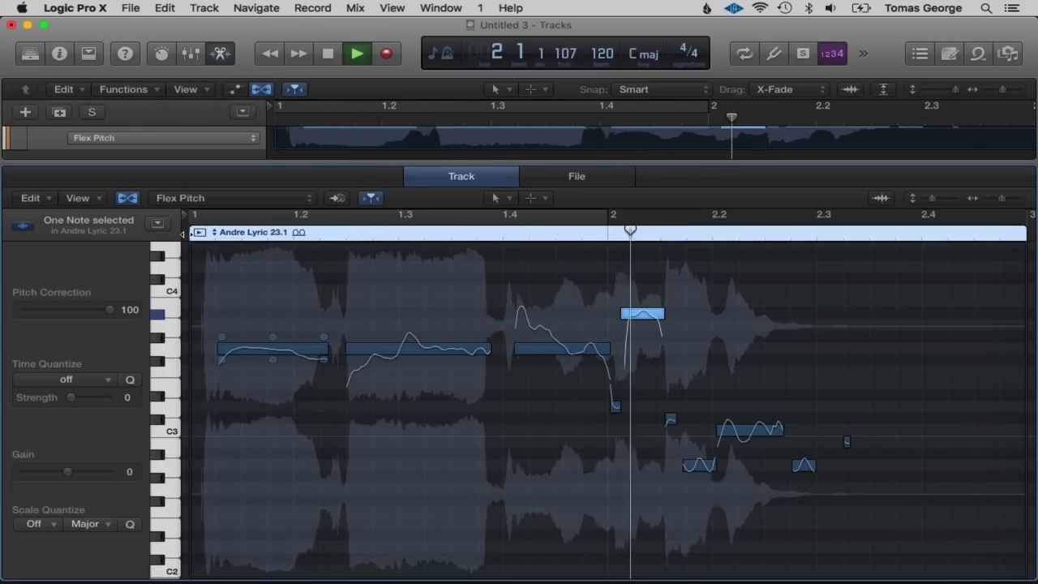
key(space)
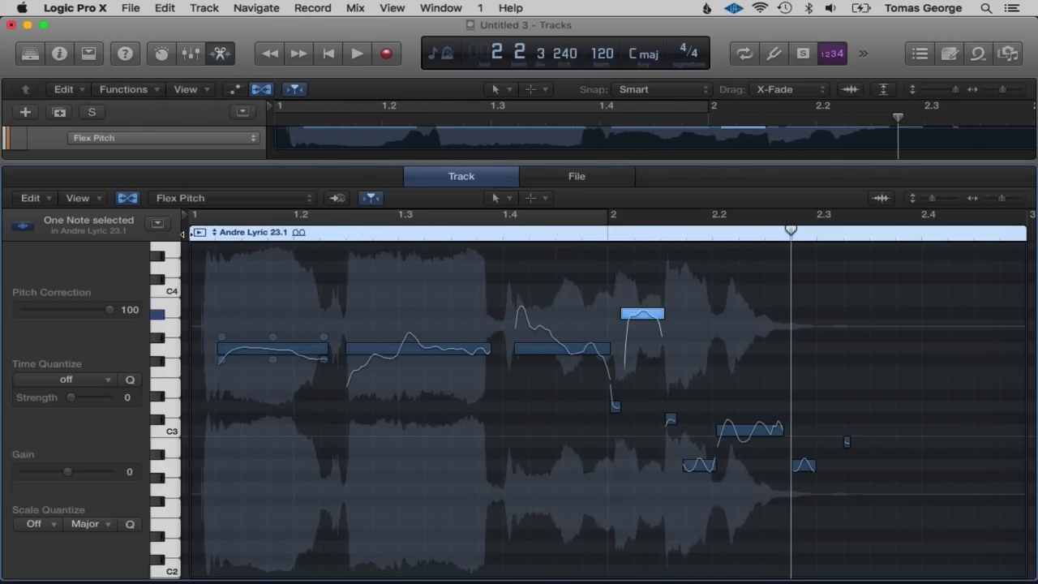
Raise the A2 note just before 2.2 to E3 and the C3 note starting at 2.2 to G3.
click(699, 466)
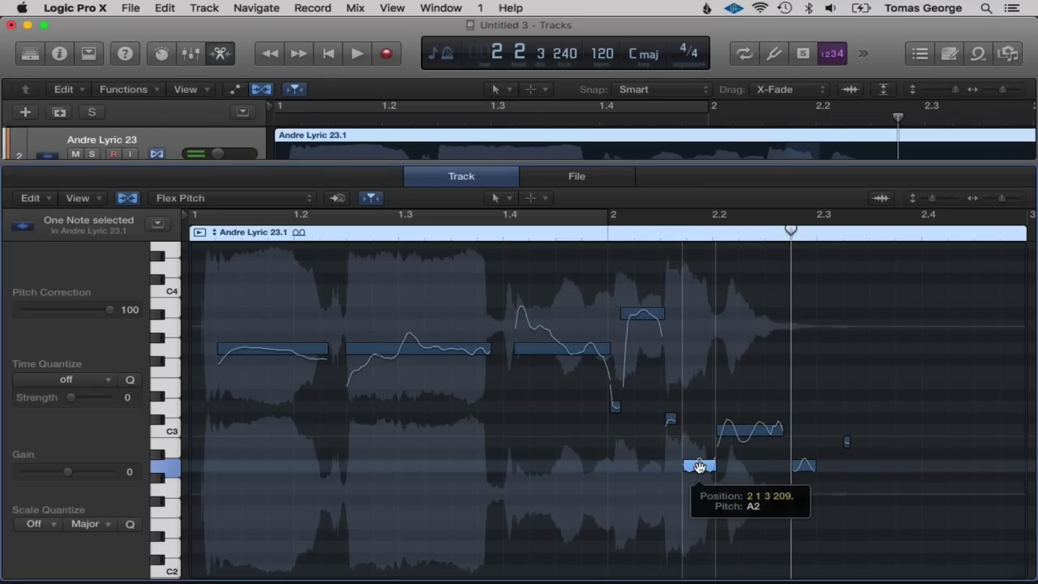
drag(699, 466, 699, 383)
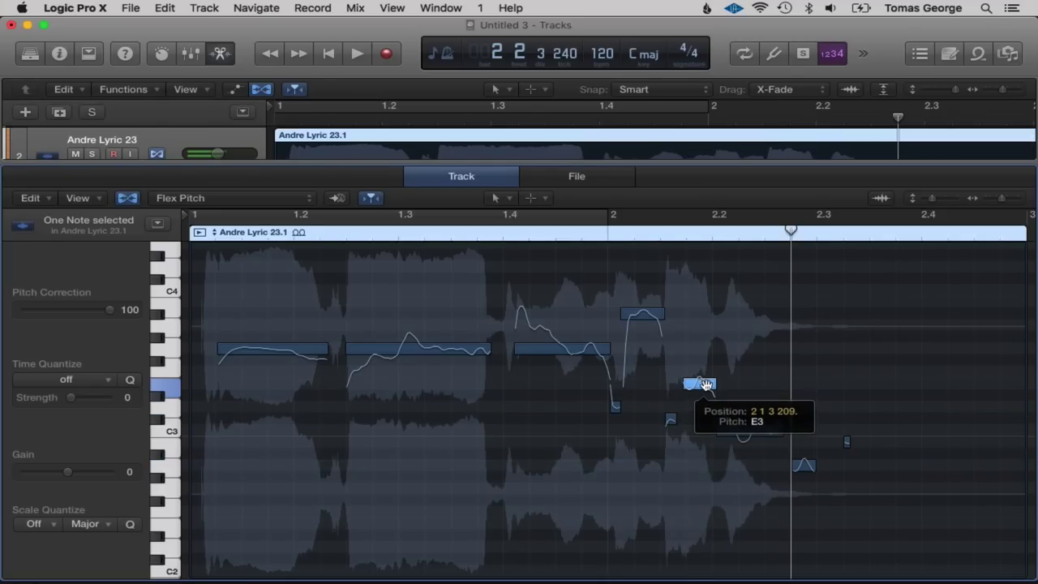
click(755, 426)
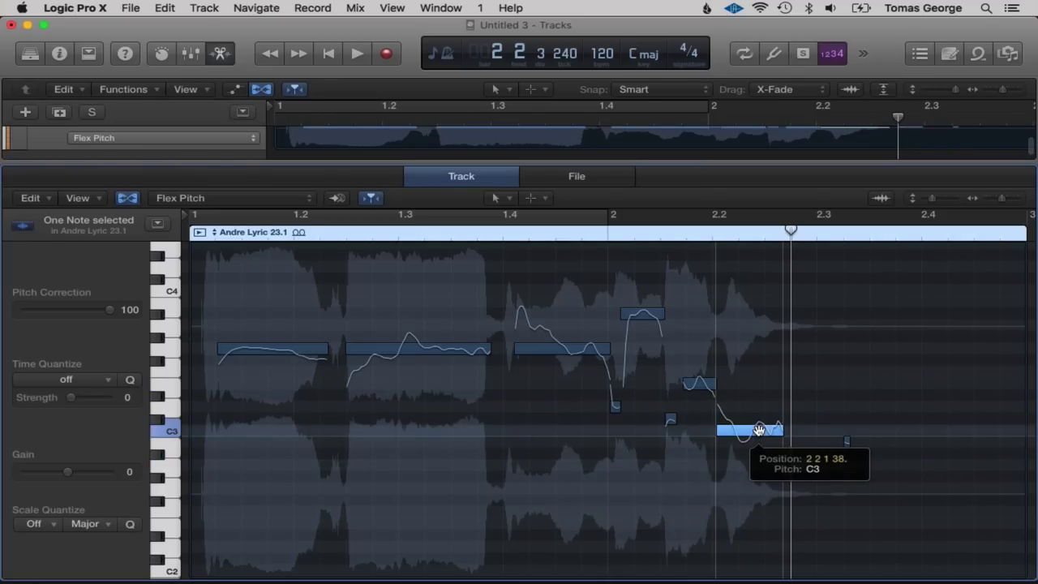
drag(759, 418, 764, 345)
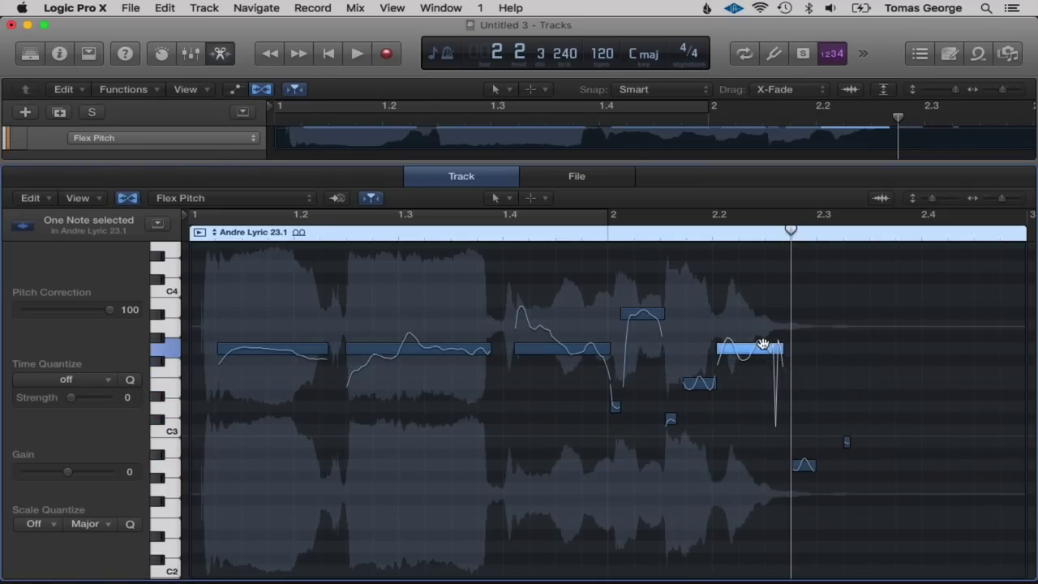
Raise the short A2 note just before 2.3 in the copied vocal region to D3.
click(804, 464)
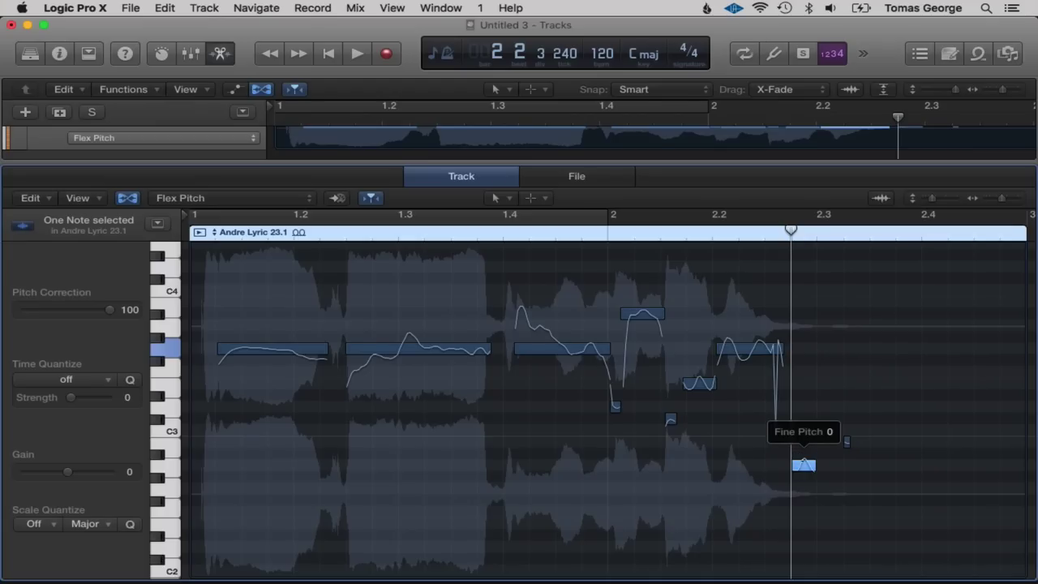
click(804, 466)
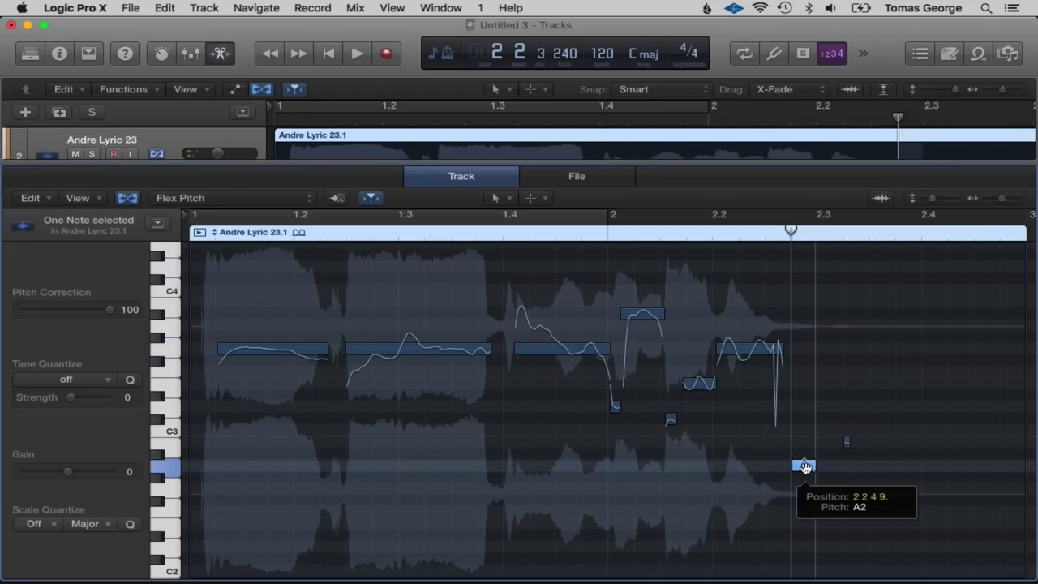
drag(805, 467, 806, 406)
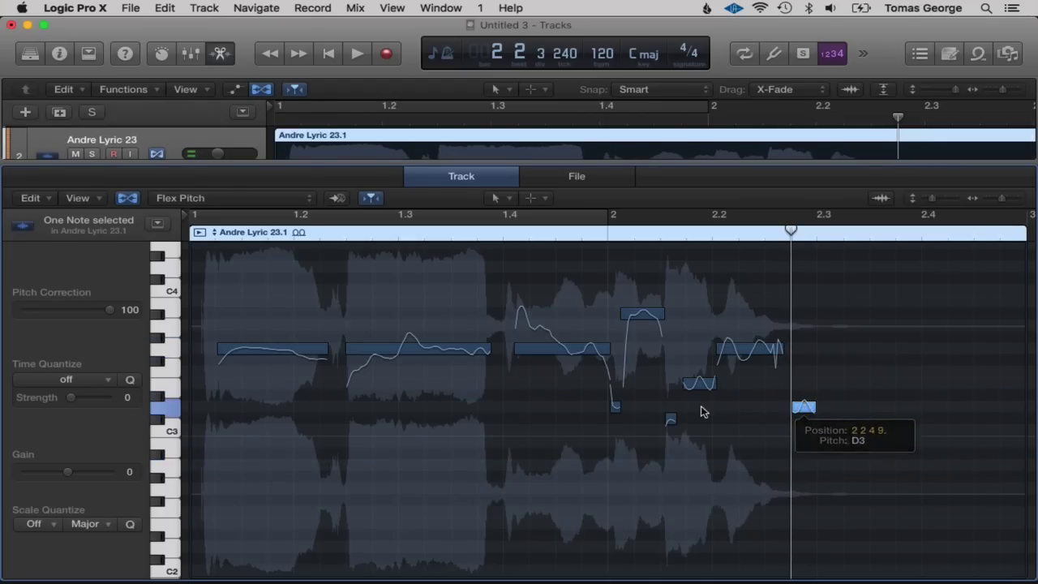
Play the vocal harmony from the project start to check the raised notes up to bar 2.4, and close the track editor.
key(Return)
key(space)
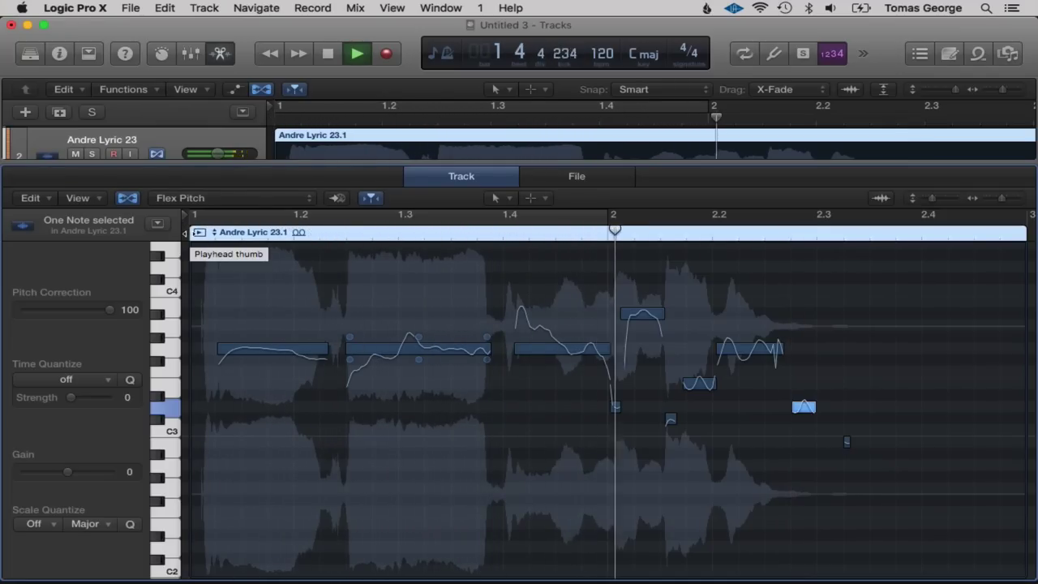
key(space)
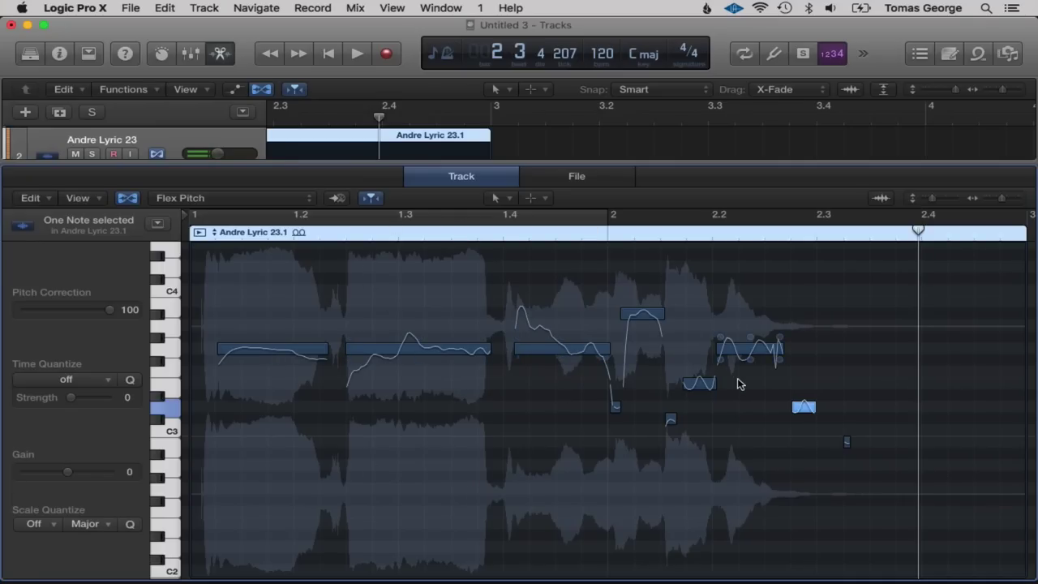
click(222, 53)
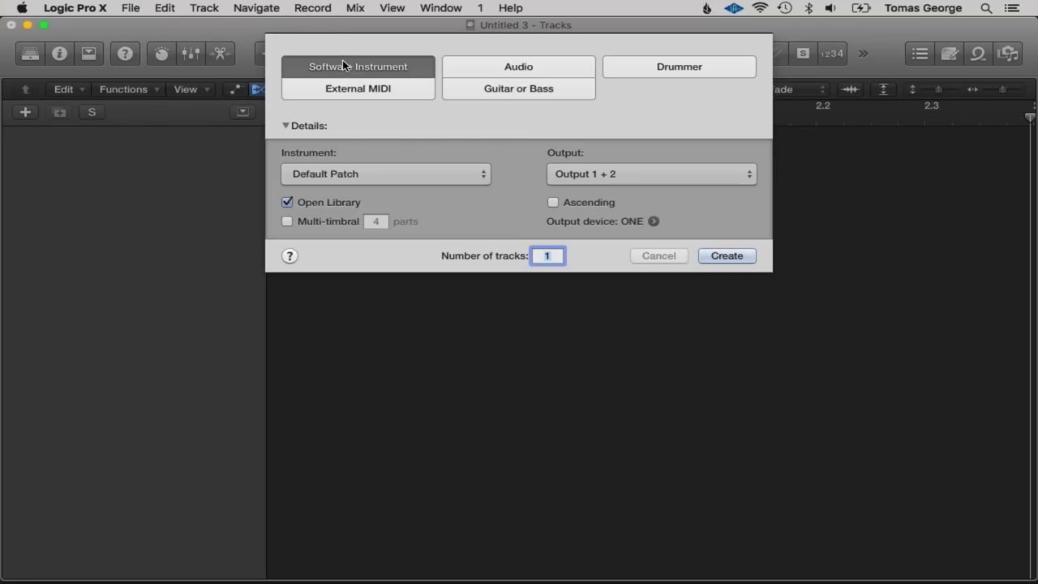
Create one software instrument track with the default patch and hide the library.
click(735, 256)
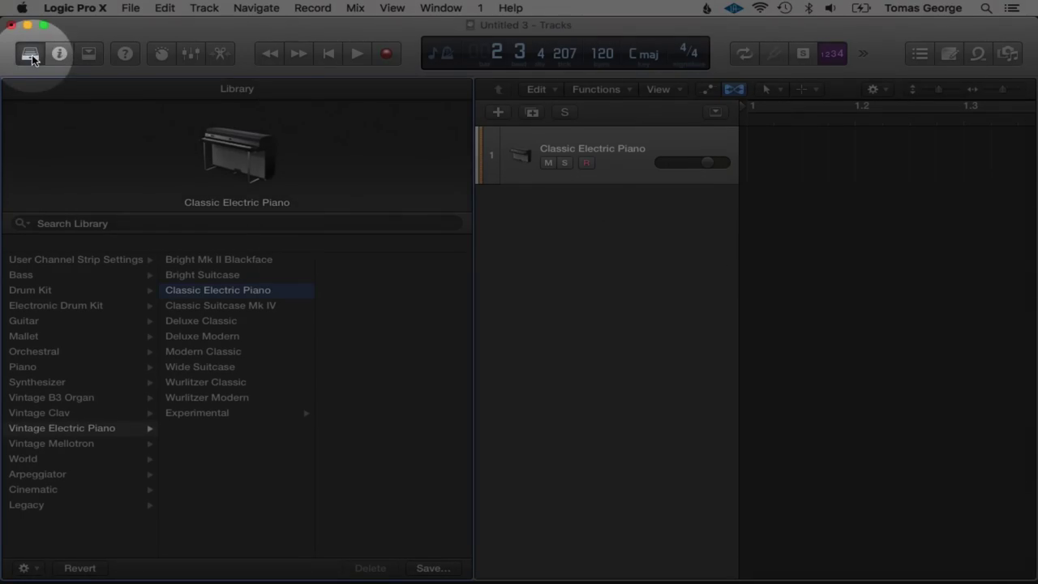
click(31, 55)
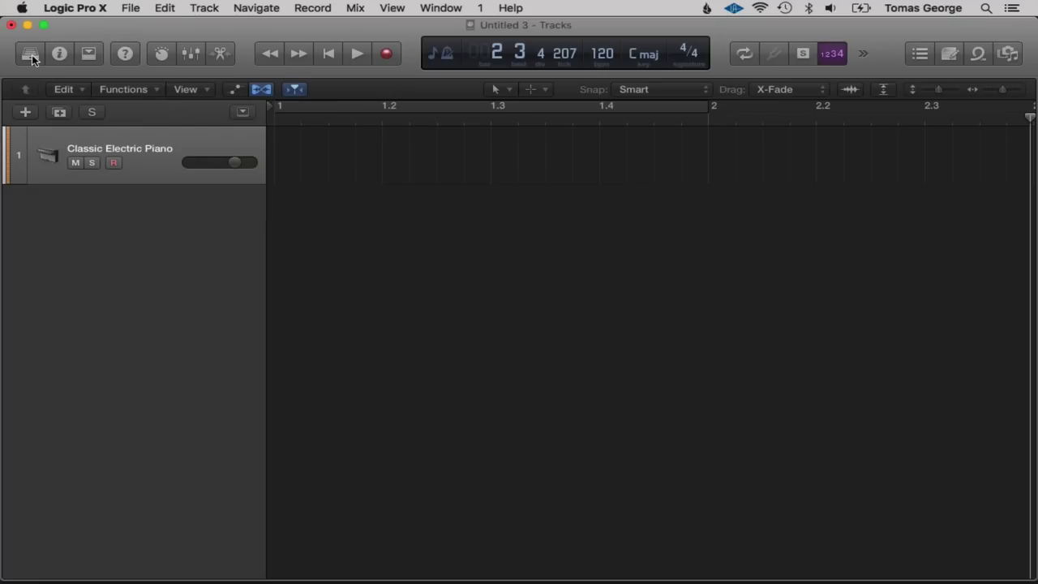
click(31, 55)
click(31, 55)
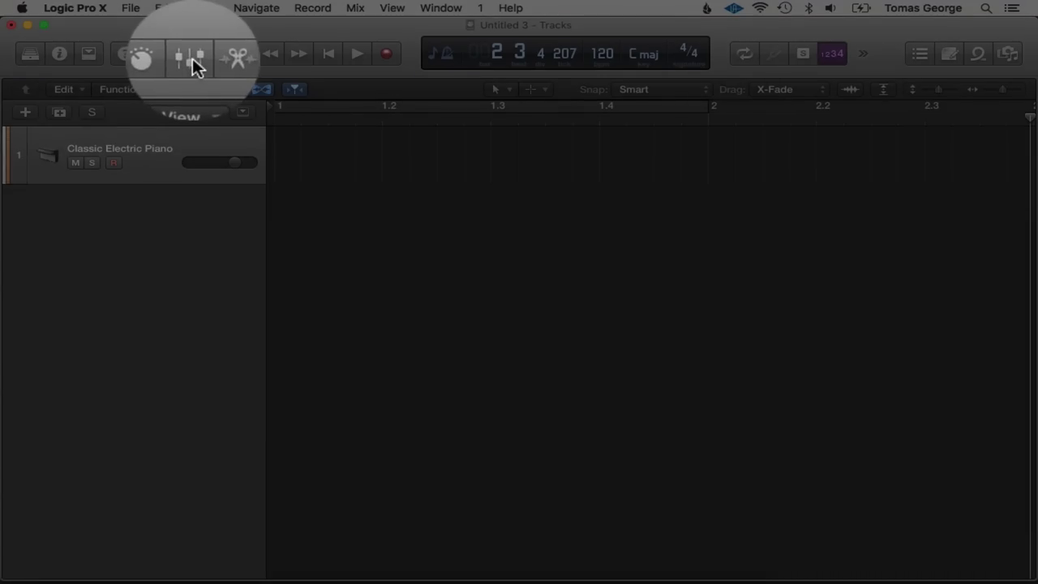
Show the mixer beneath the tracks, make its pane slightly taller, and hide it again.
click(193, 58)
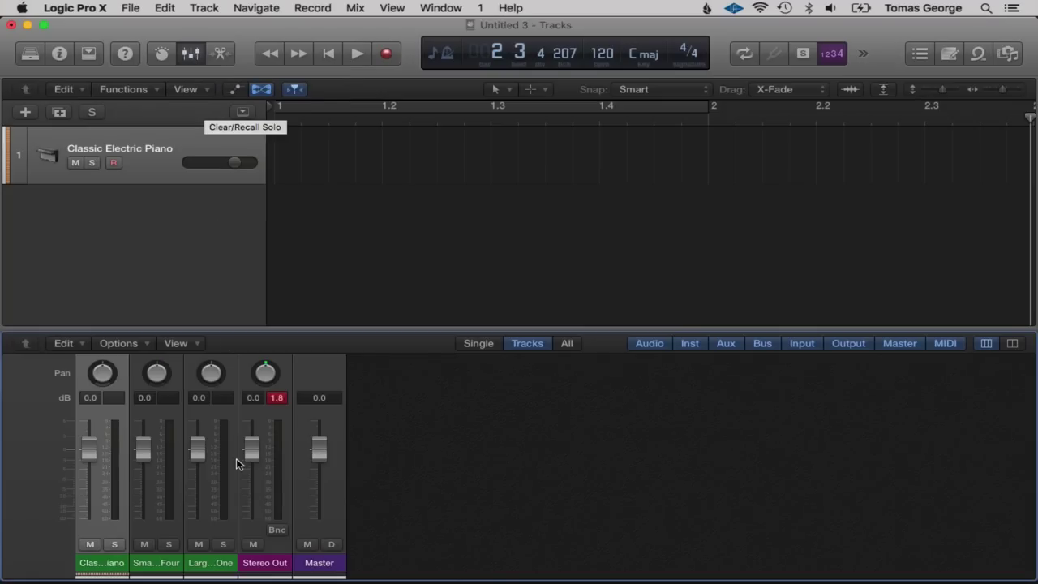
mouse_move(276, 326)
mouse_down()
mouse_move(255, 85)
mouse_move(264, 34)
mouse_move(272, 308)
mouse_up()
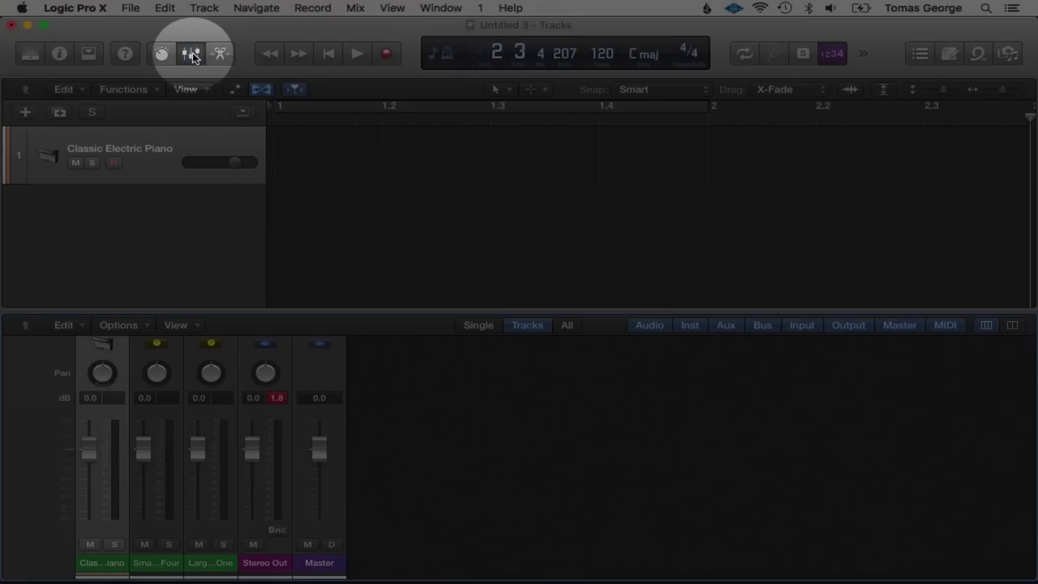
click(192, 55)
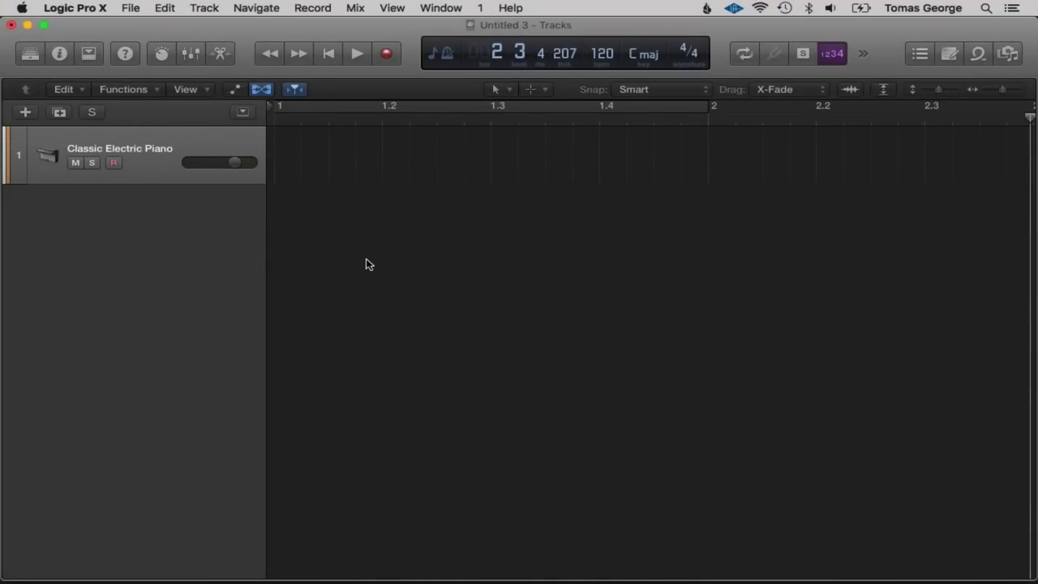
Open the mixer in its own window and browse the Classic Electric Piano channel's settings list to its end without choosing a setting.
key(super+2)
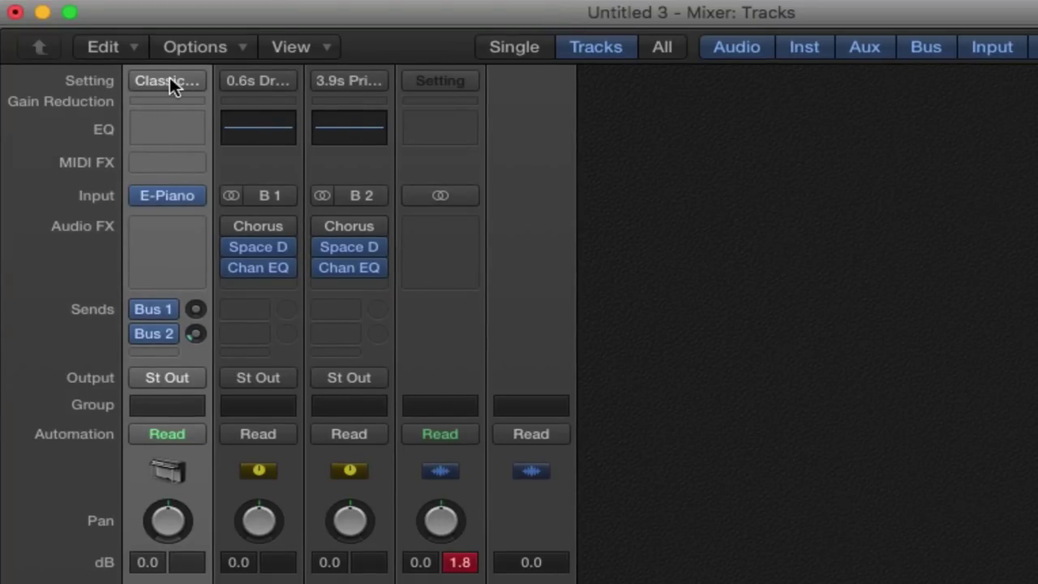
click(171, 80)
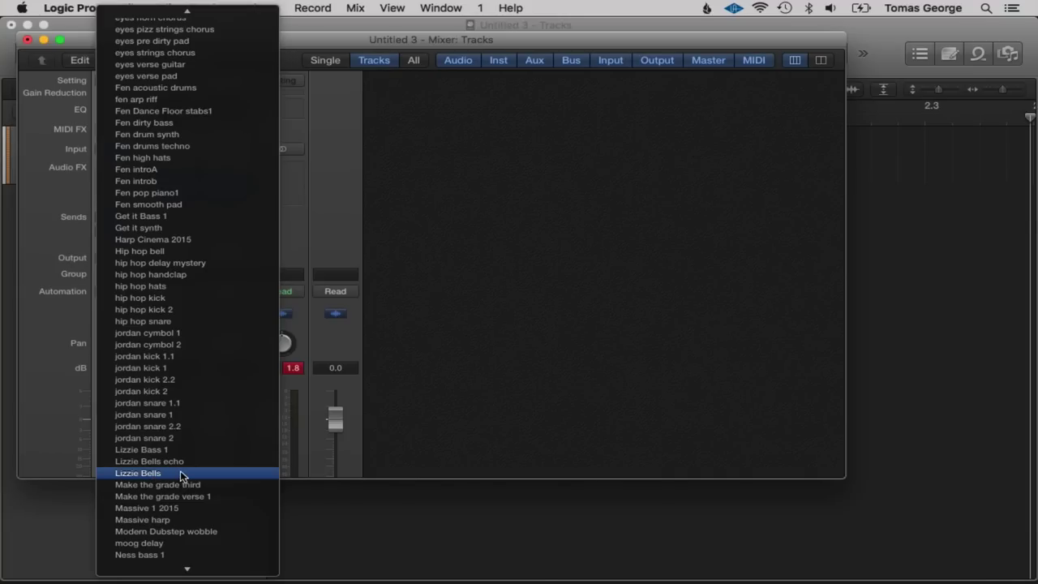
scroll(180, 503, down, 10)
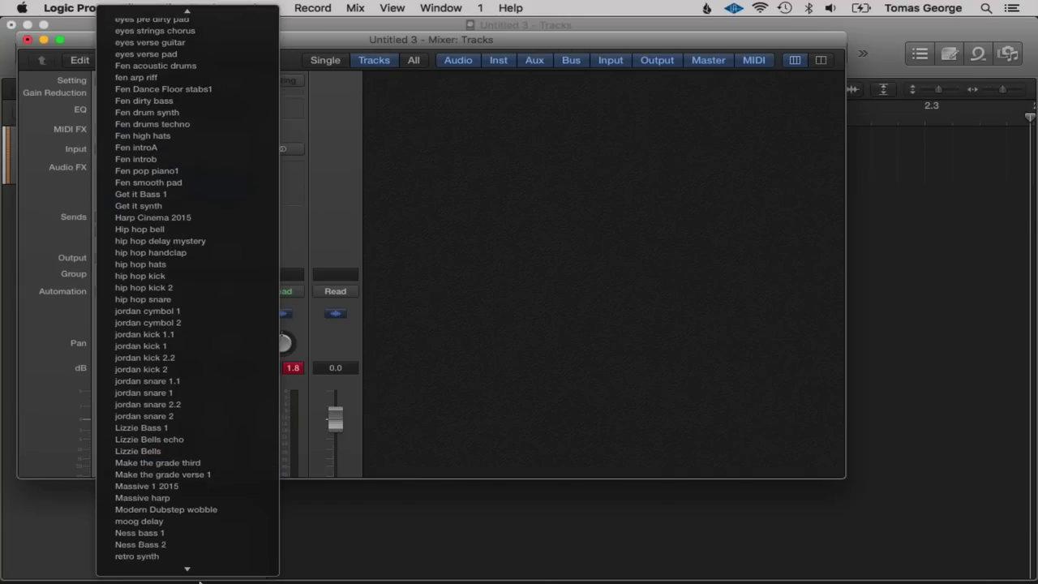
mouse_move(187, 570)
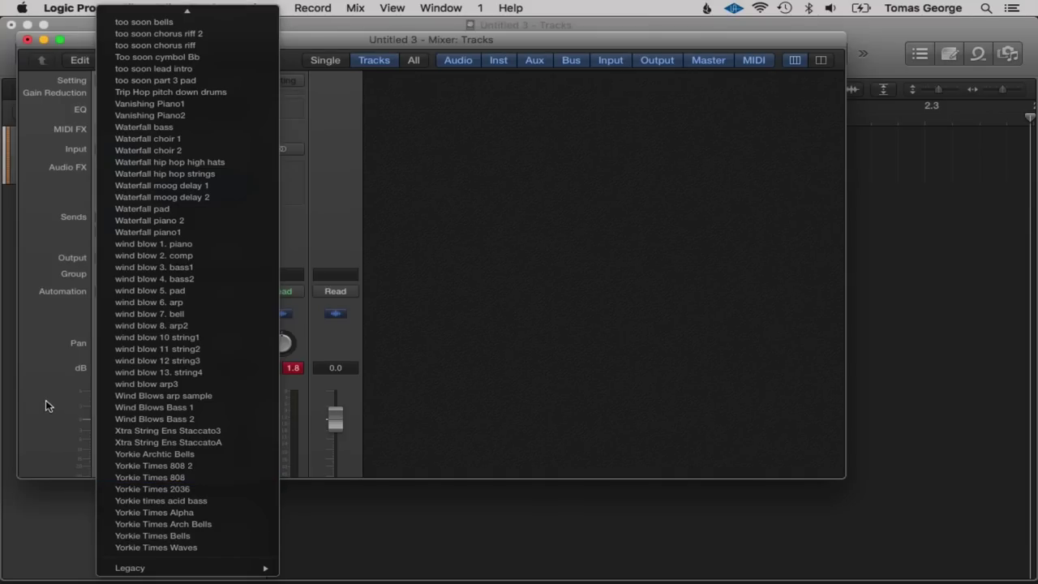
click(39, 375)
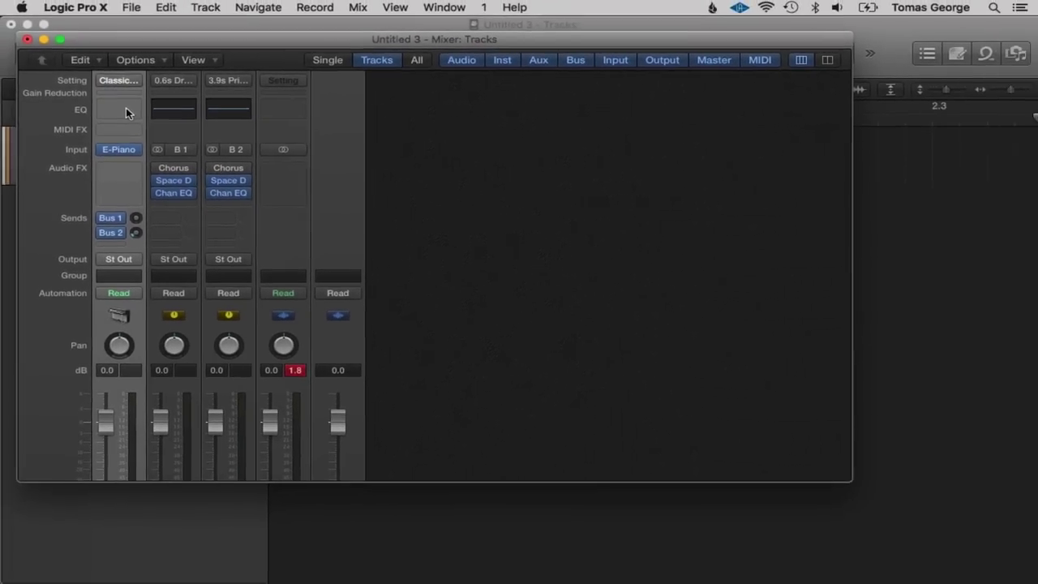
Add a Channel EQ to the Classic Electric Piano channel with +5.0 dB at 4200 Hz and a −4.0 dB low shelf at 82 Hz.
click(126, 109)
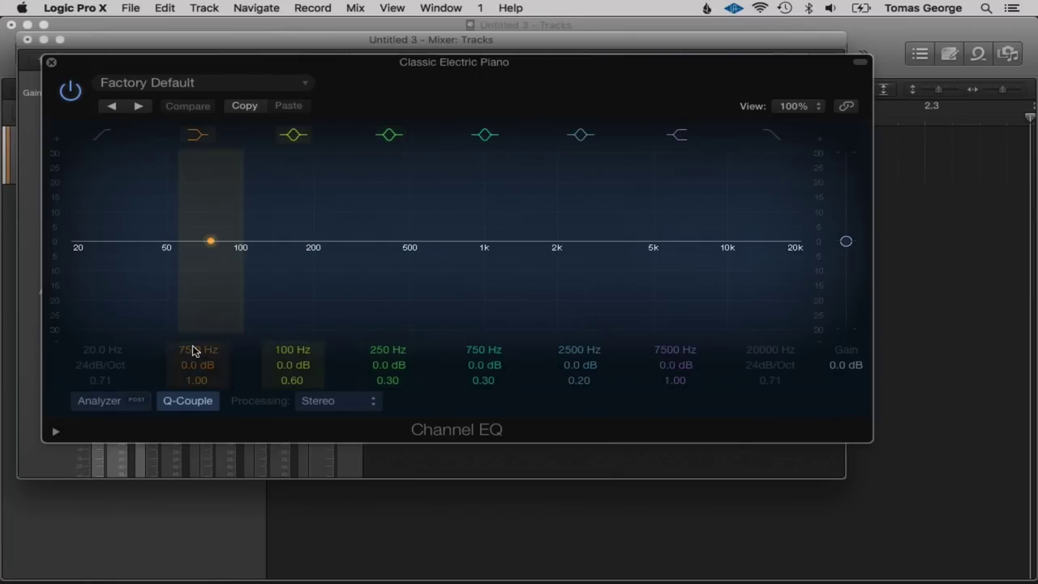
drag(579, 239, 633, 227)
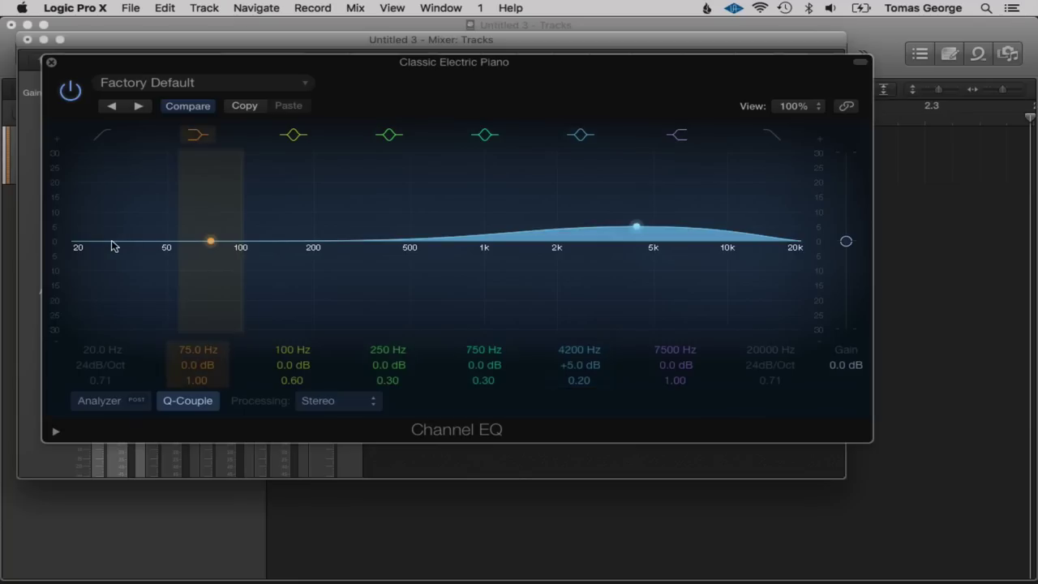
drag(116, 244, 123, 275)
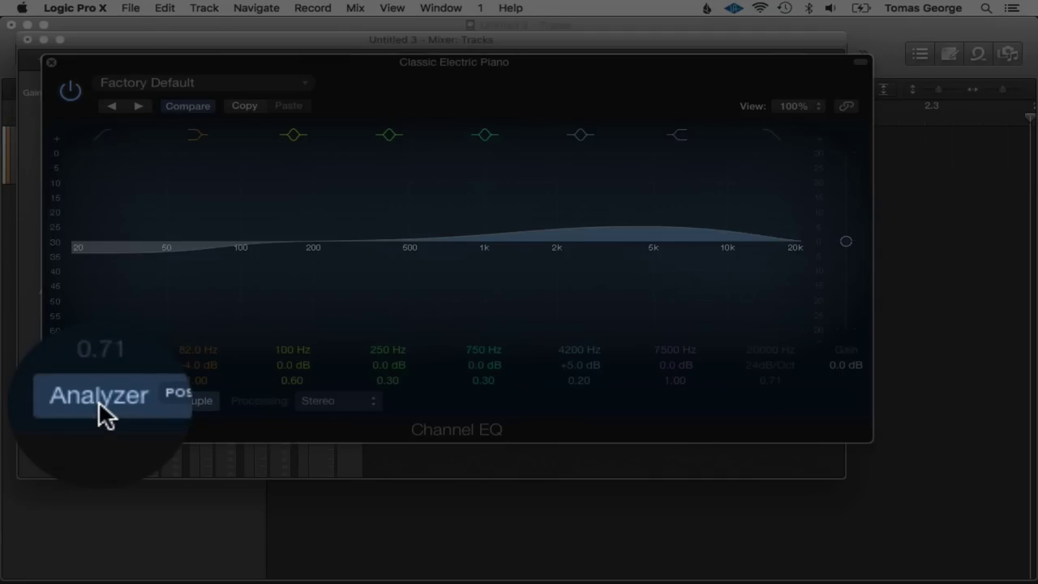
Turn on the Channel EQ's analyzer and close the EQ and mixer windows.
click(99, 400)
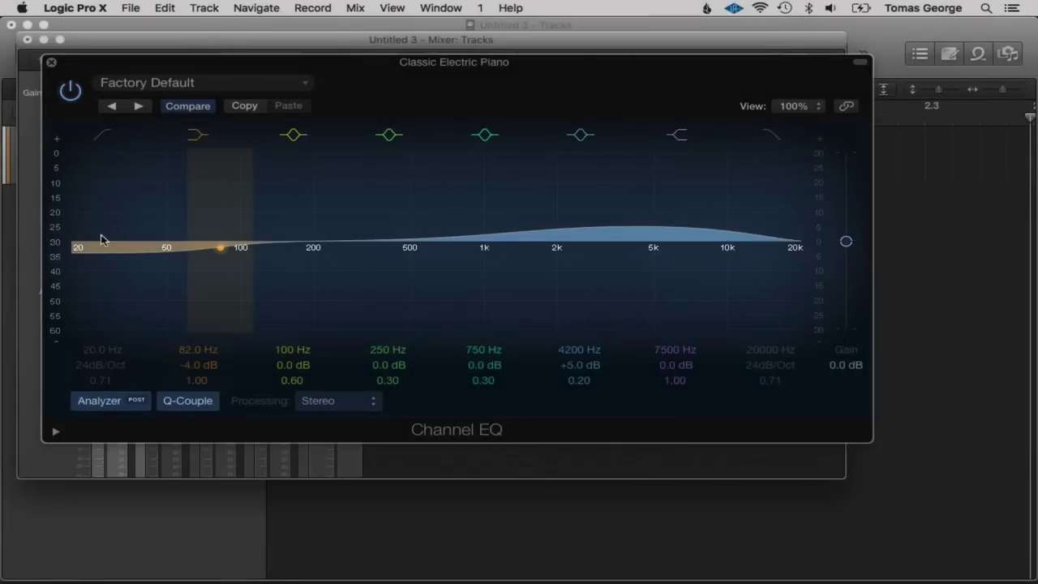
click(51, 64)
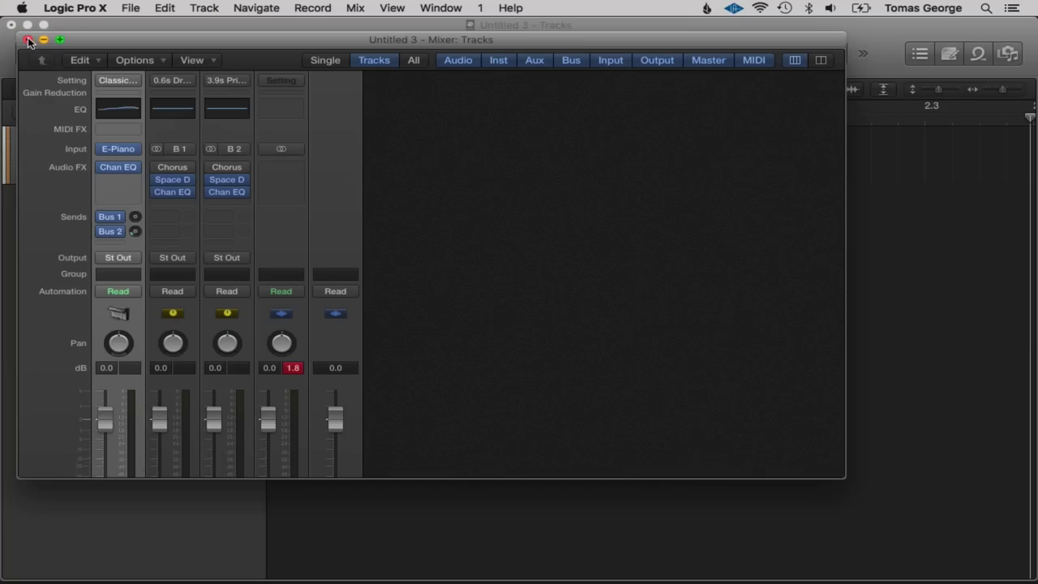
click(28, 40)
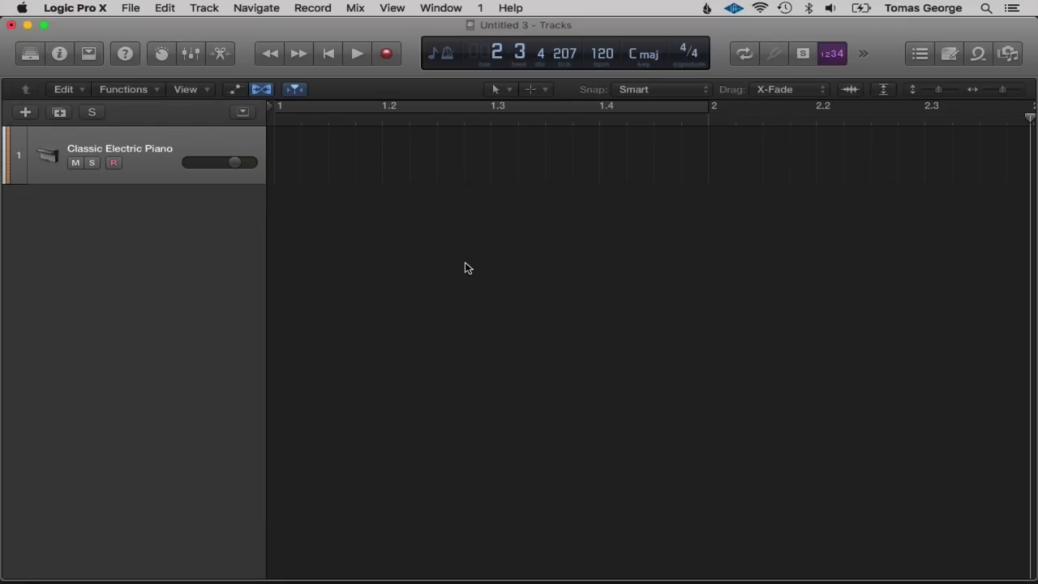
Place the Andre Lyric 24 voice loop at bar 1 on a new audio track and import its tempo into the project.
drag(1006, 91, 1000, 91)
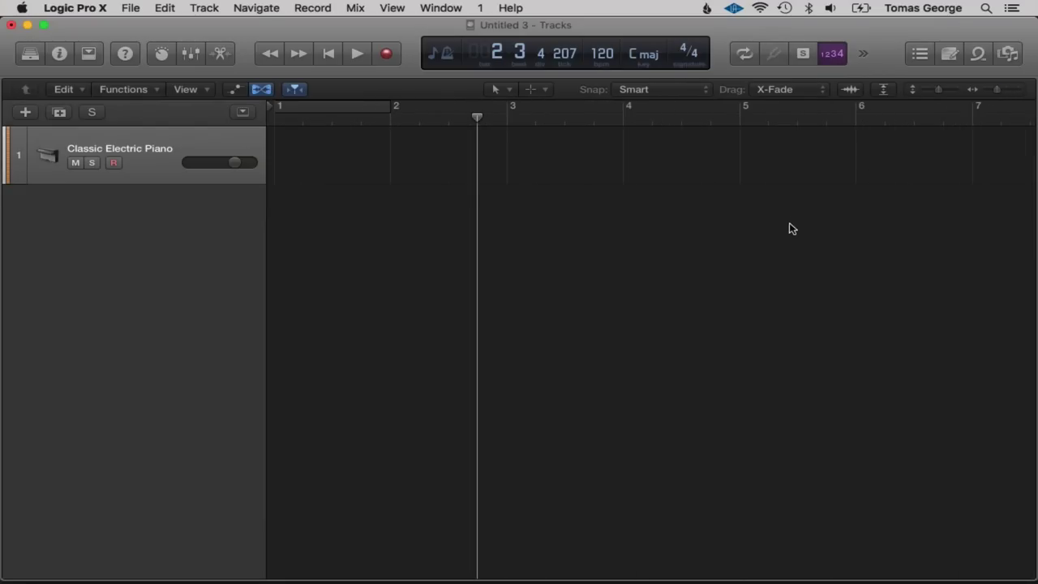
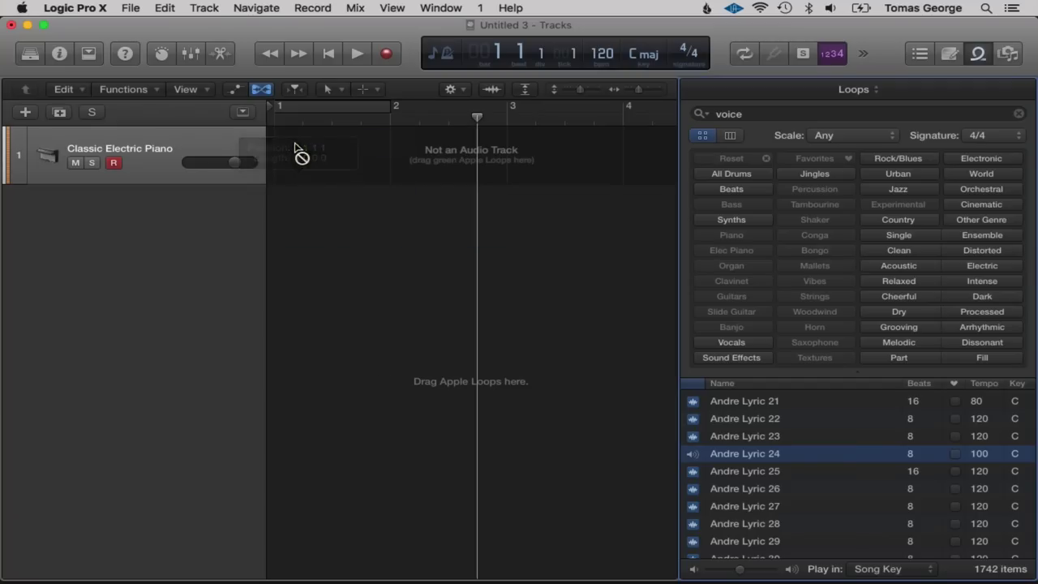
drag(688, 451, 284, 210)
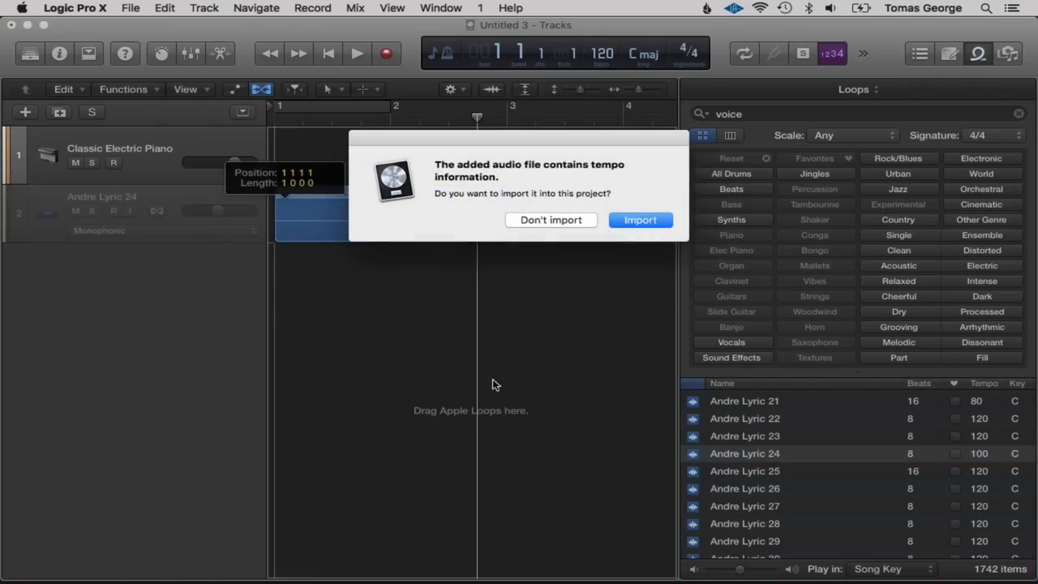
click(640, 221)
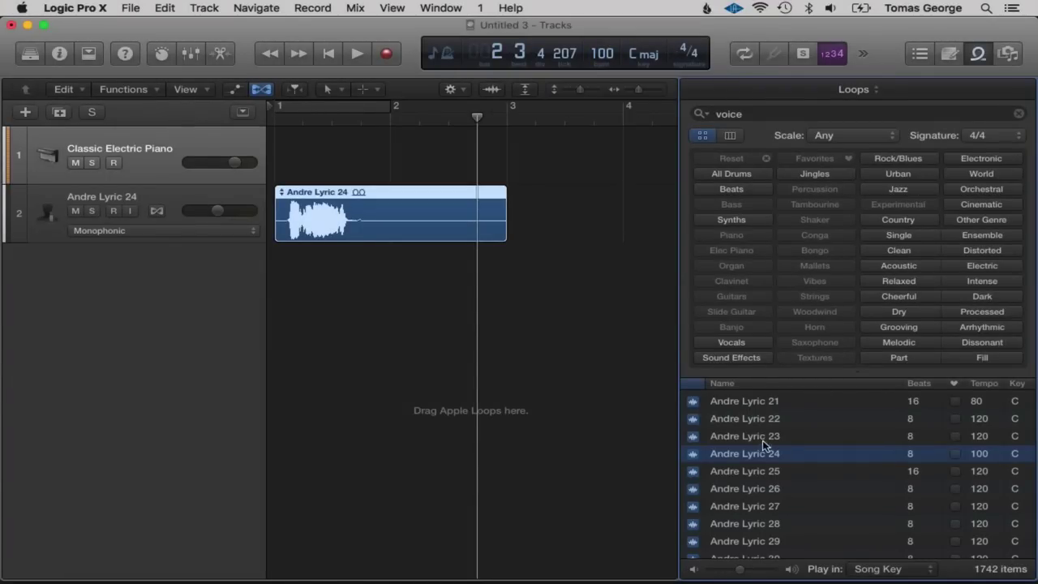
Search the loops for "beat", place Breaks DJ Dream Beat 07 at bar 1 on the first track, and close the loop browser.
scroll(763, 510, down, 10)
scroll(763, 509, down, 15)
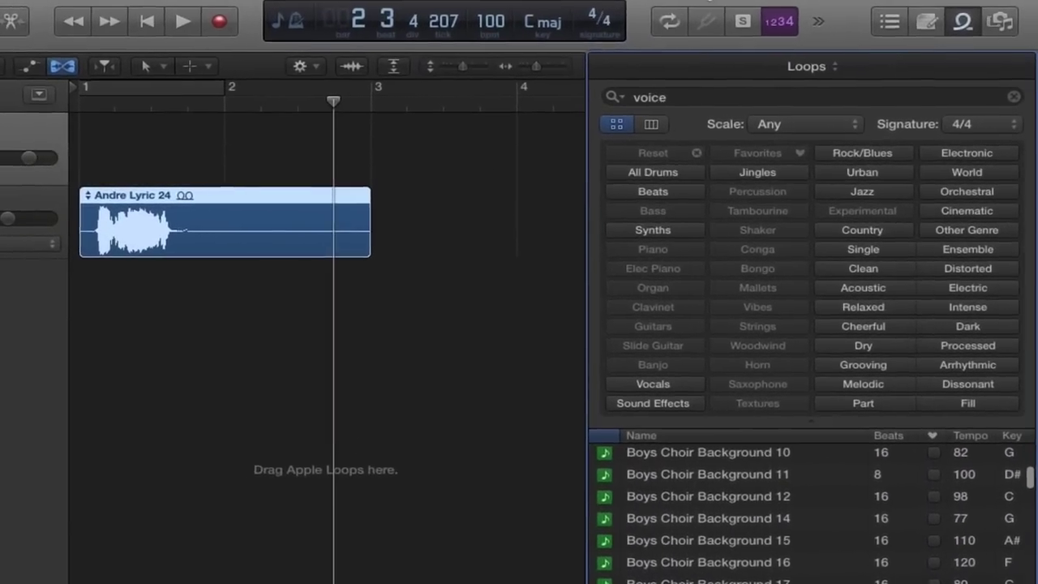
key(super+f)
text(beat)
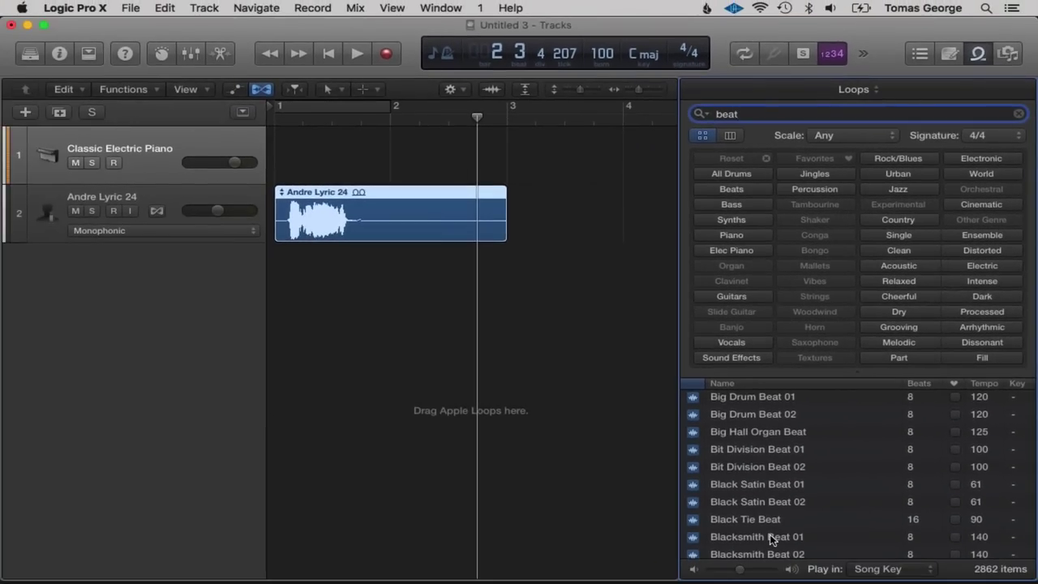
scroll(756, 559, down, 12)
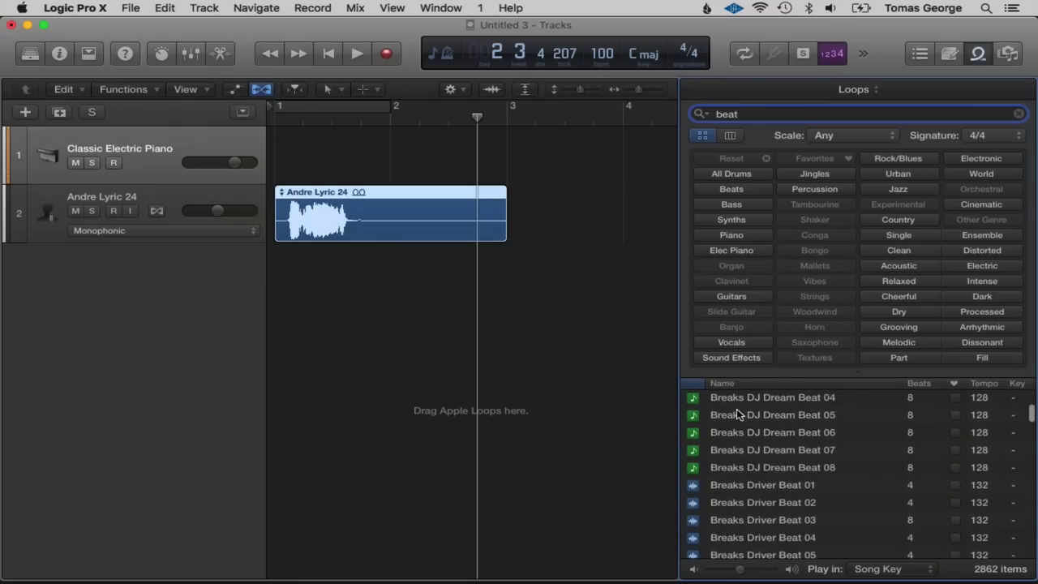
click(761, 450)
drag(551, 317, 420, 122)
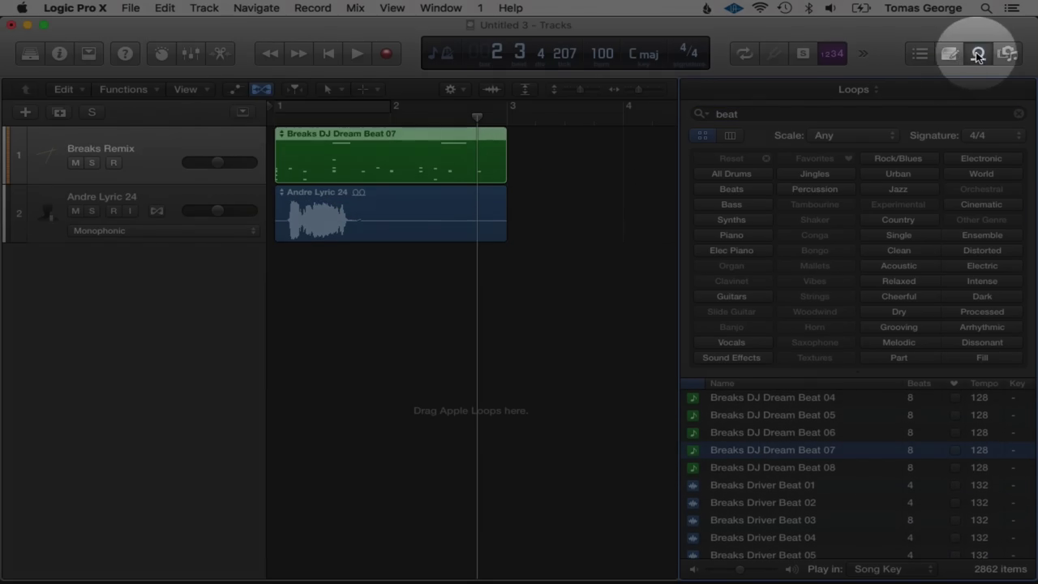
click(979, 54)
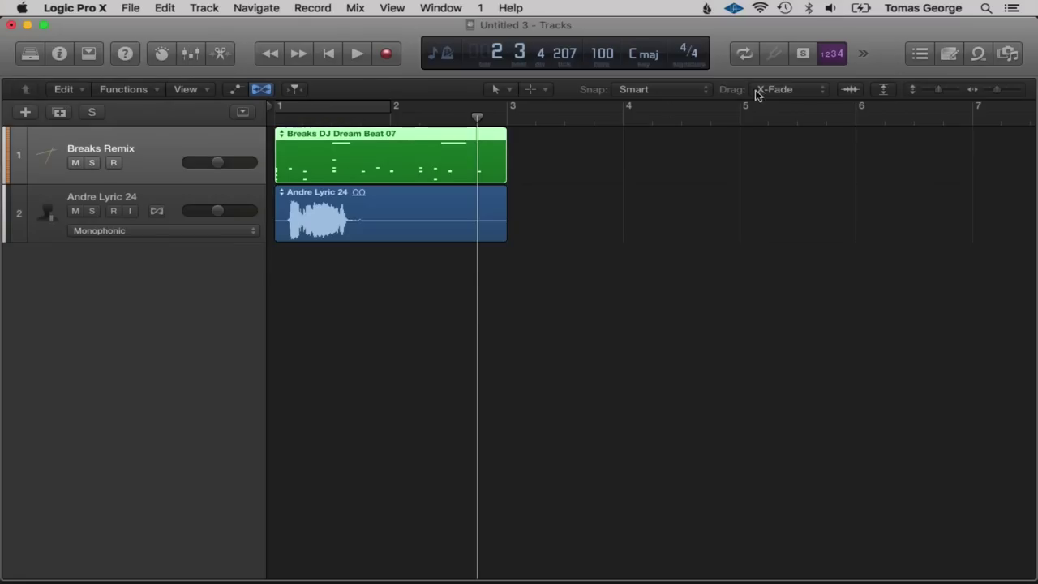
Turn on cycling for the range from bar 1 to bar 3 and start playback of the beat and vocal loops.
click(353, 113)
drag(389, 109, 504, 109)
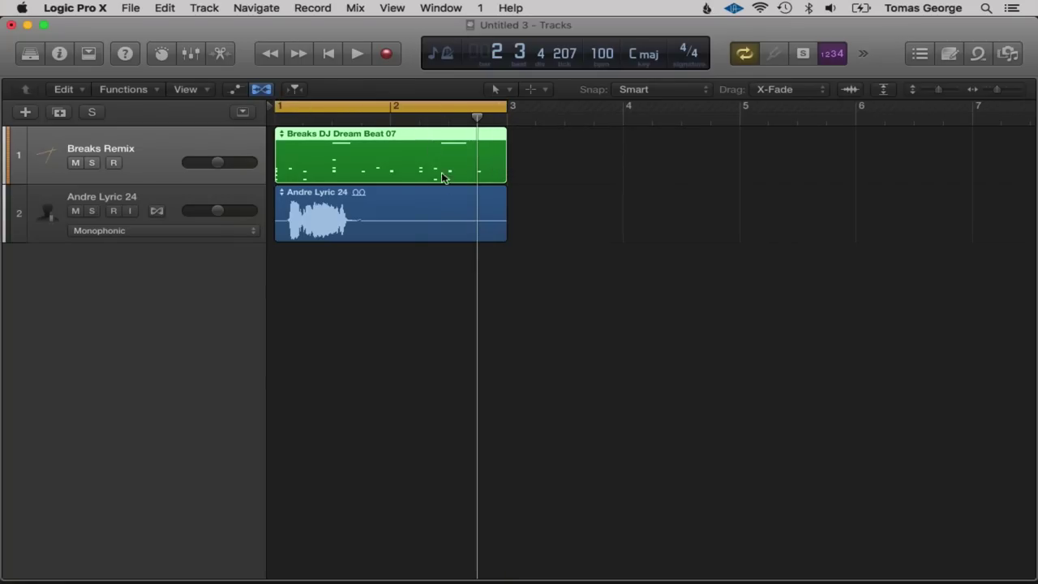
key(space)
Show the mixer, stop playback, and select the Andre Lyric 24 track to look over its channel strip from the sends to the fader.
click(190, 54)
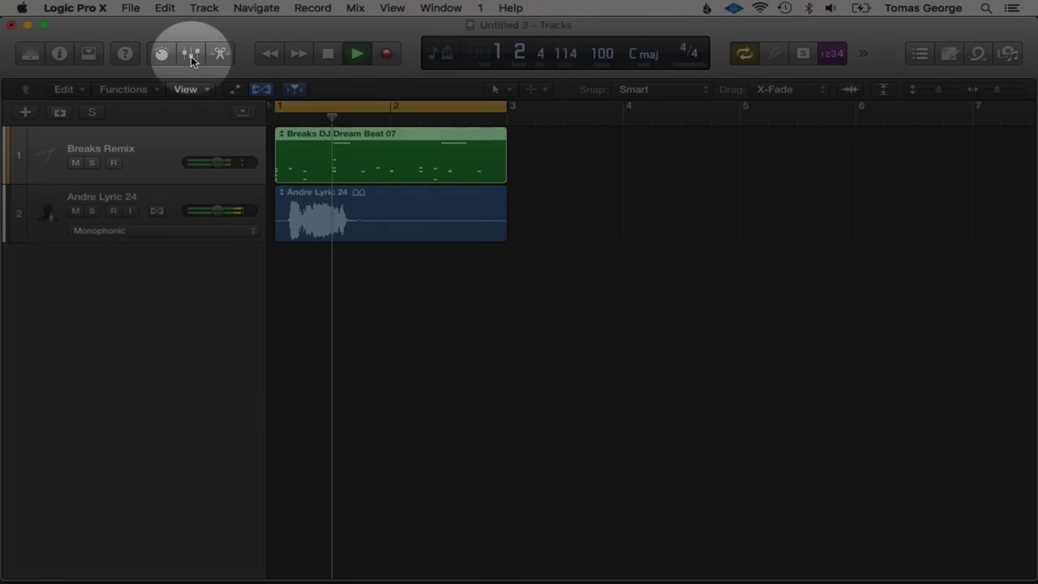
key(space)
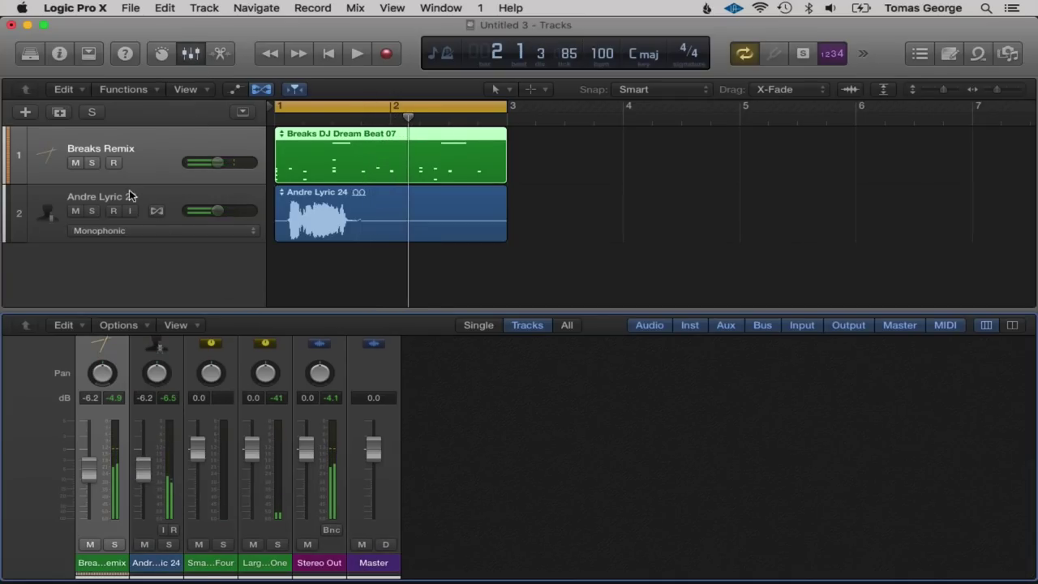
click(157, 190)
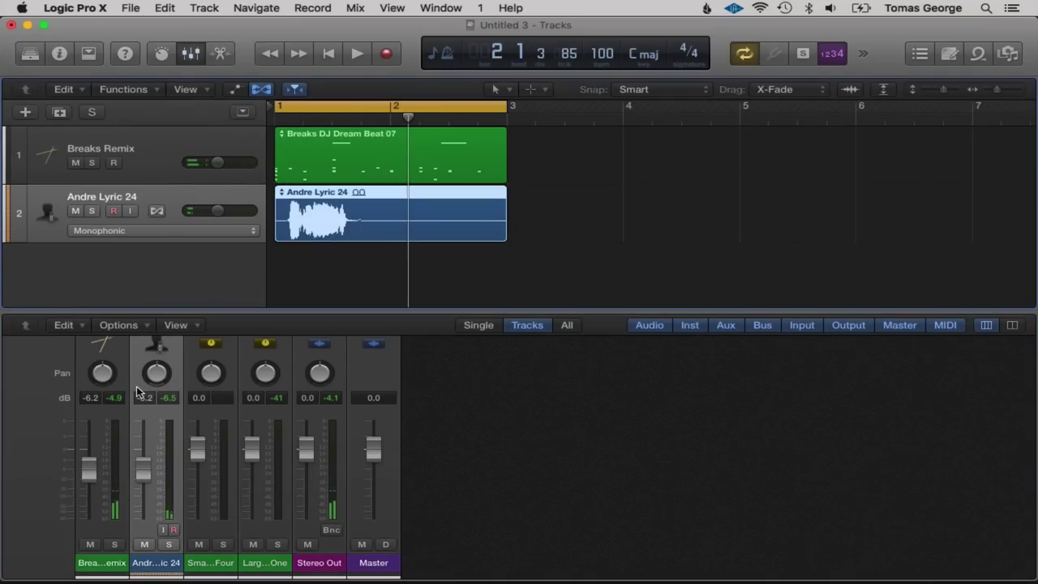
scroll(136, 386, up, 5)
scroll(136, 386, down, 3)
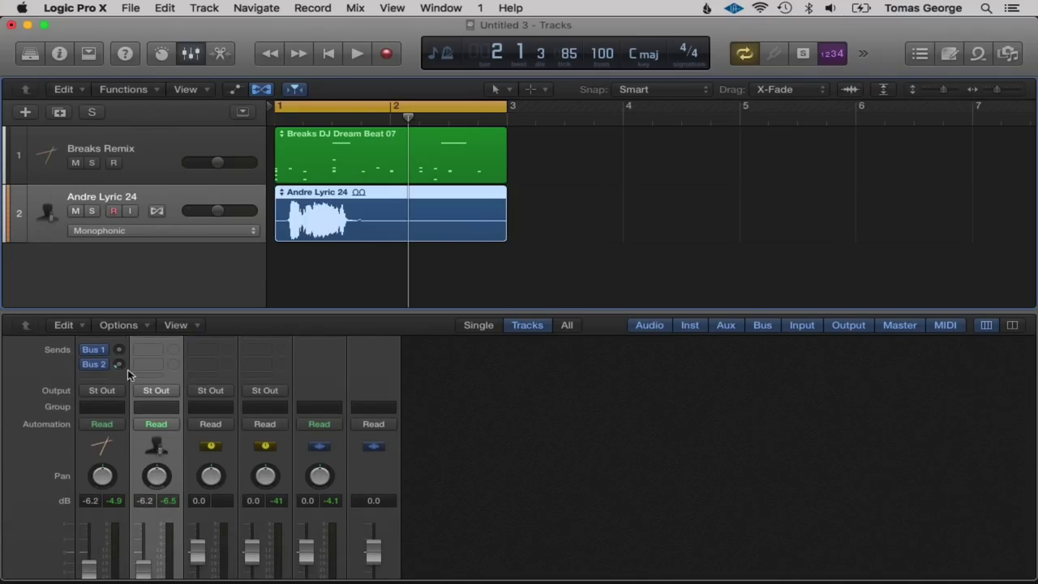
scroll(156, 381, down, 3)
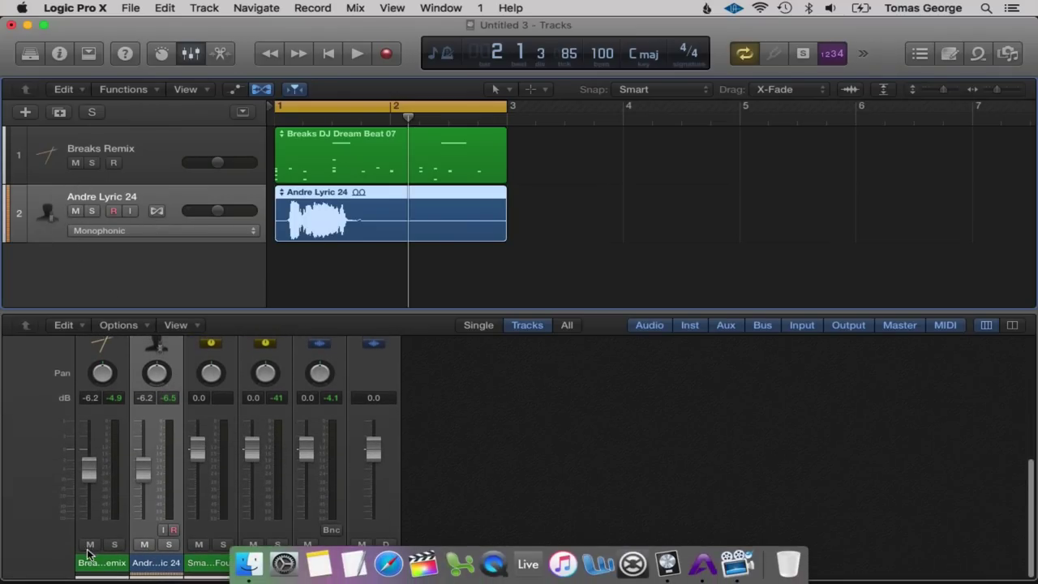
Add a Channel EQ to the Andre Lyric 24 track, start playback, and turn on the EQ's analyzer.
scroll(91, 537, up, 5)
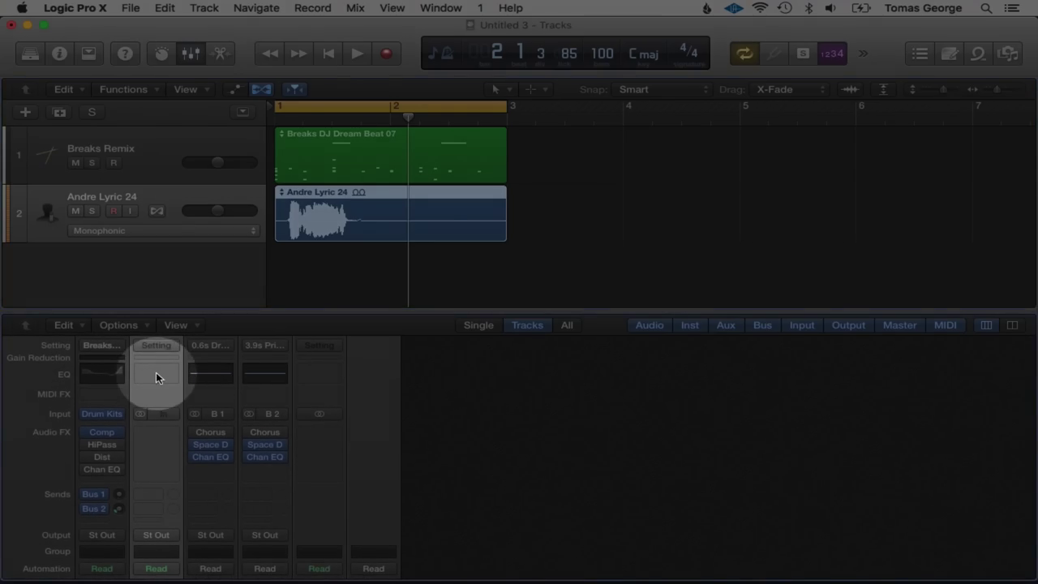
click(156, 373)
key(space)
click(106, 402)
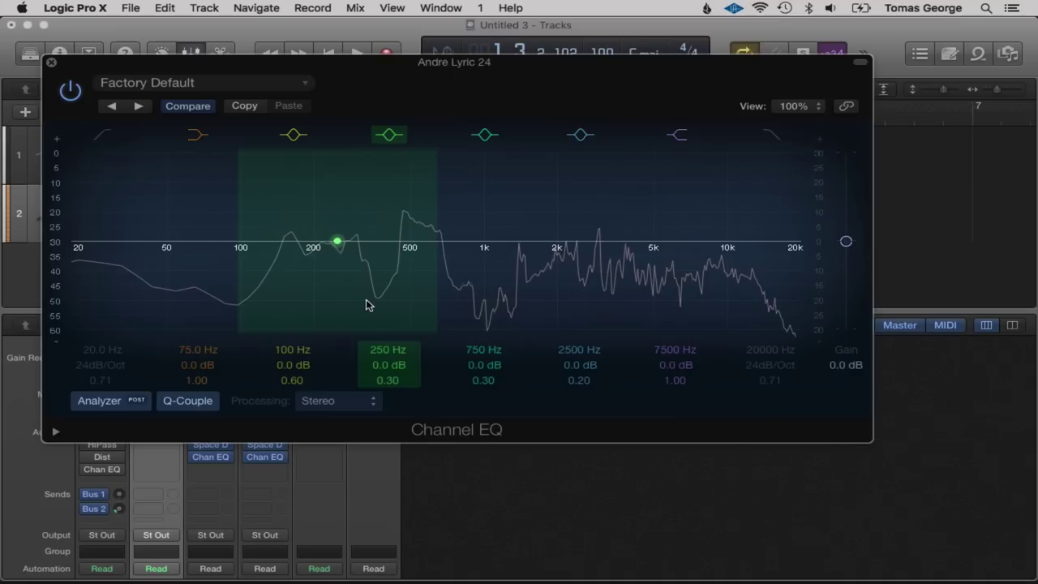
Cut the low shelf by 15 dB at 74 Hz, boost the 2500 Hz band 6 dB at 1220 Hz with Q 3.60, and close the EQ.
drag(185, 255, 183, 310)
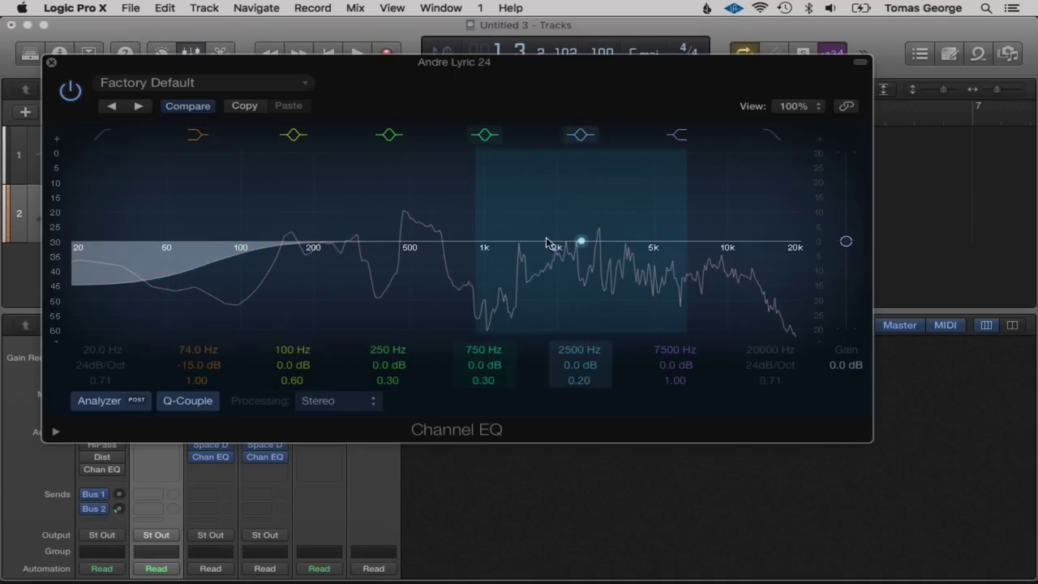
drag(546, 242, 574, 208)
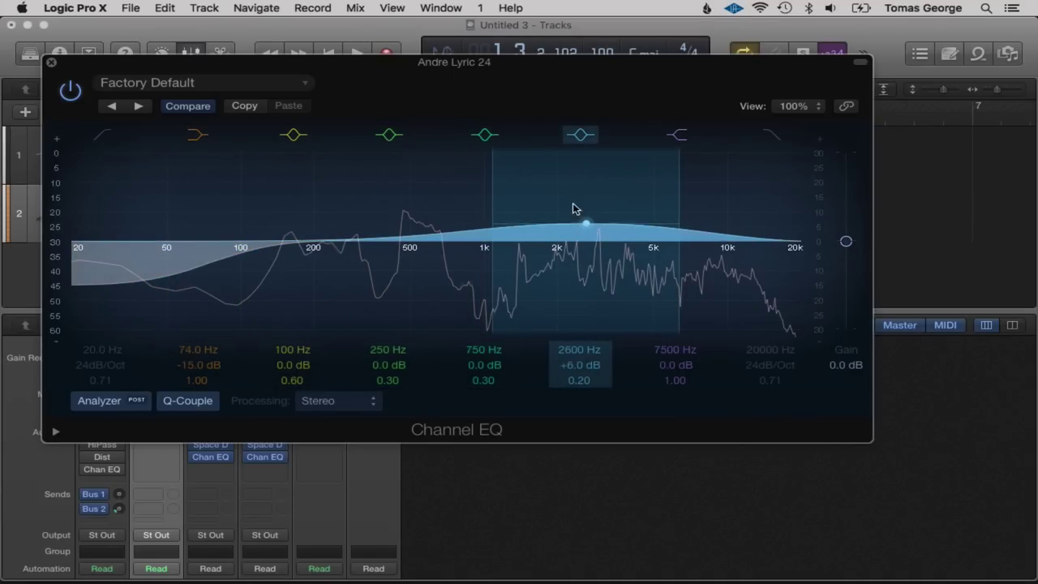
drag(673, 232, 506, 221)
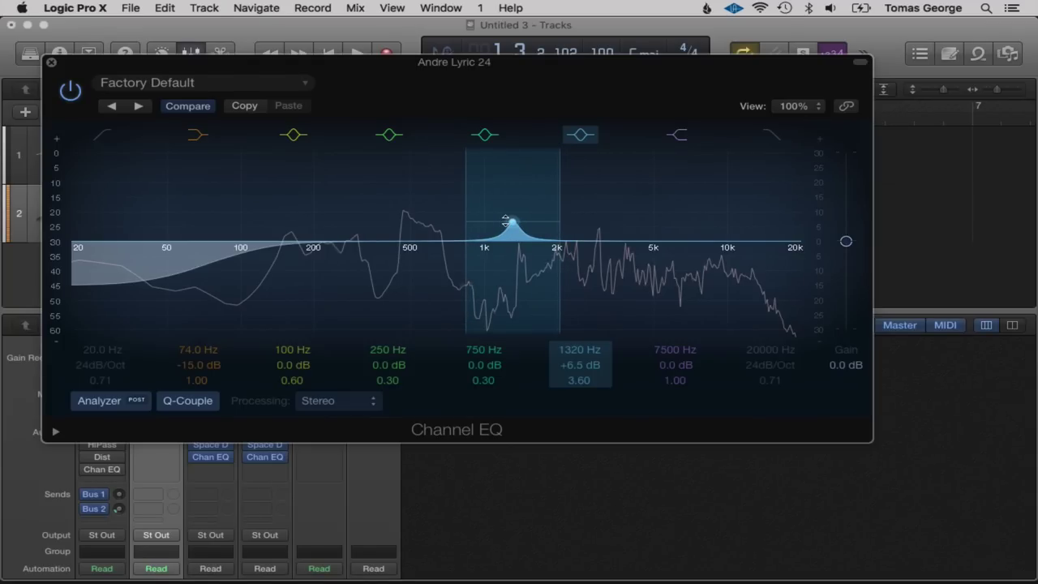
mouse_move(512, 224)
mouse_down()
mouse_move(505, 424)
mouse_move(501, 224)
mouse_up()
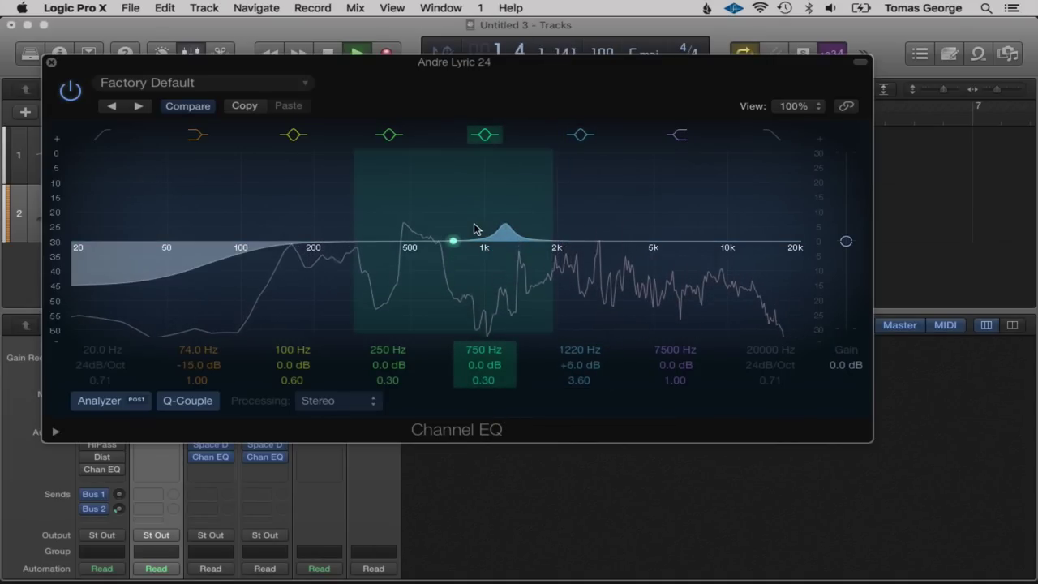
click(51, 63)
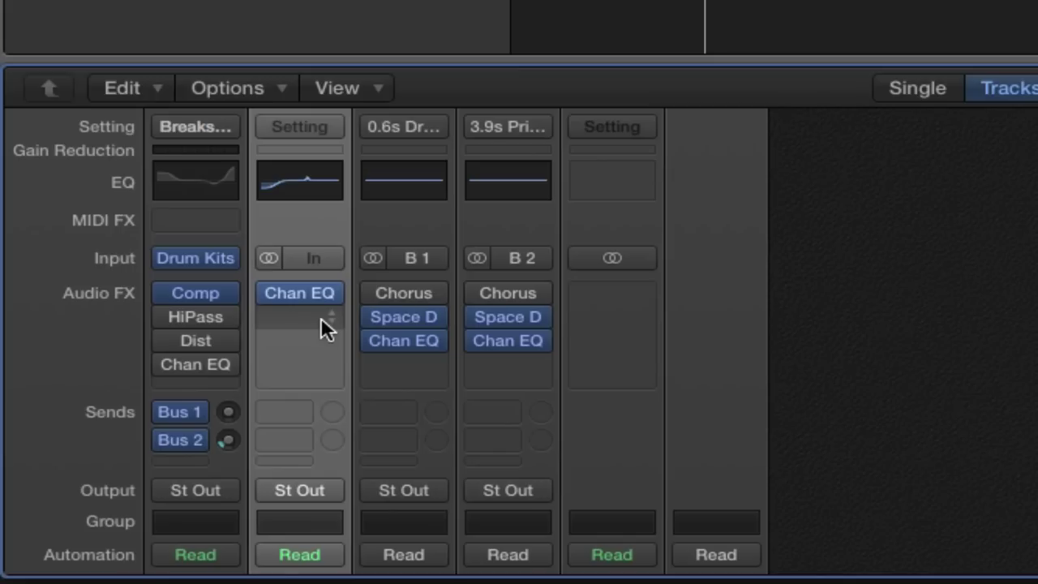
Browse the delay, distortion and dynamics effects, including Compressor and Limiter, for the second insert slot of the Andre Lyric 24 channel.
click(322, 328)
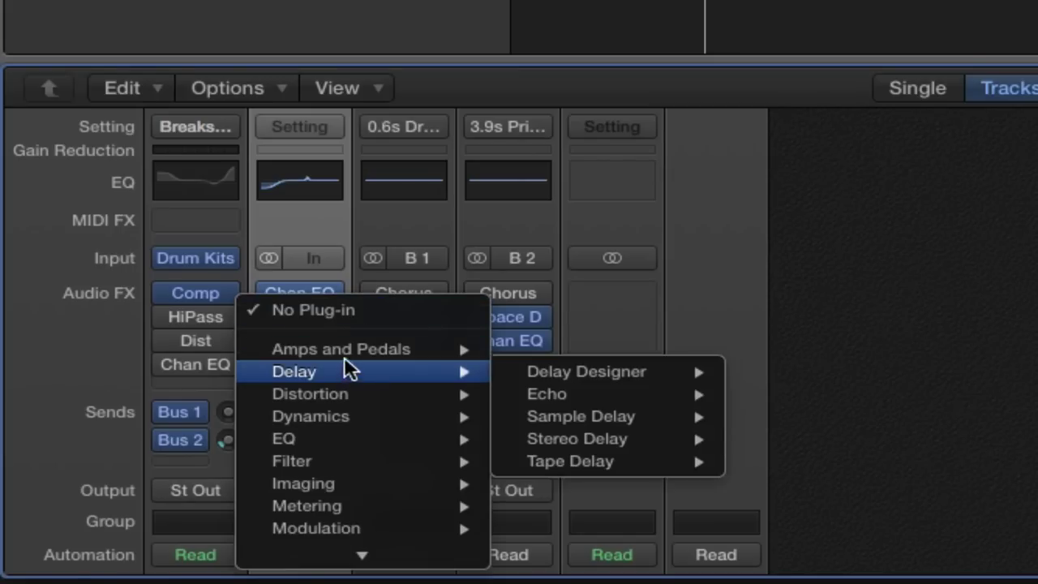
mouse_move(352, 357)
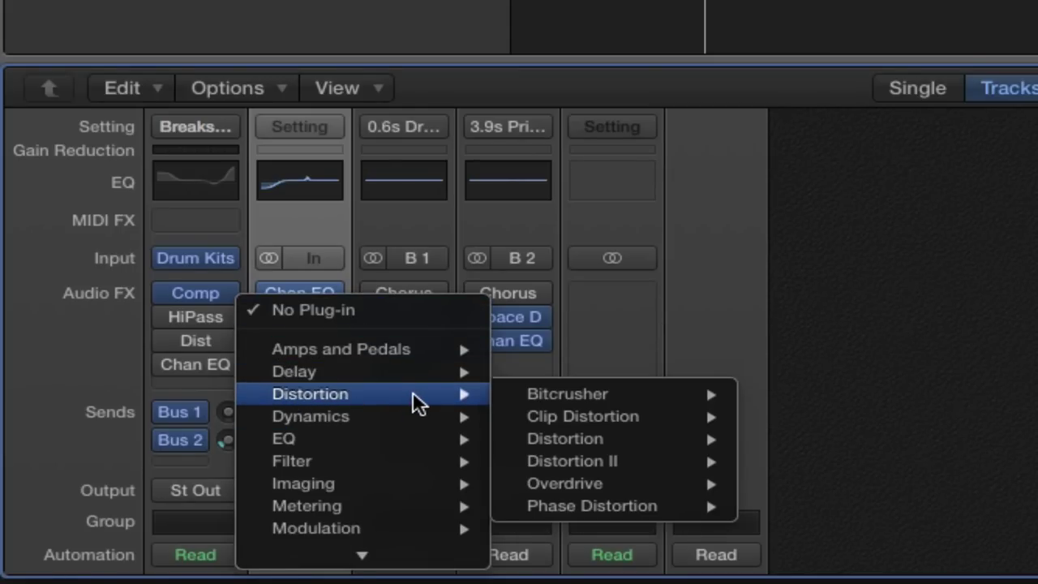
mouse_move(412, 414)
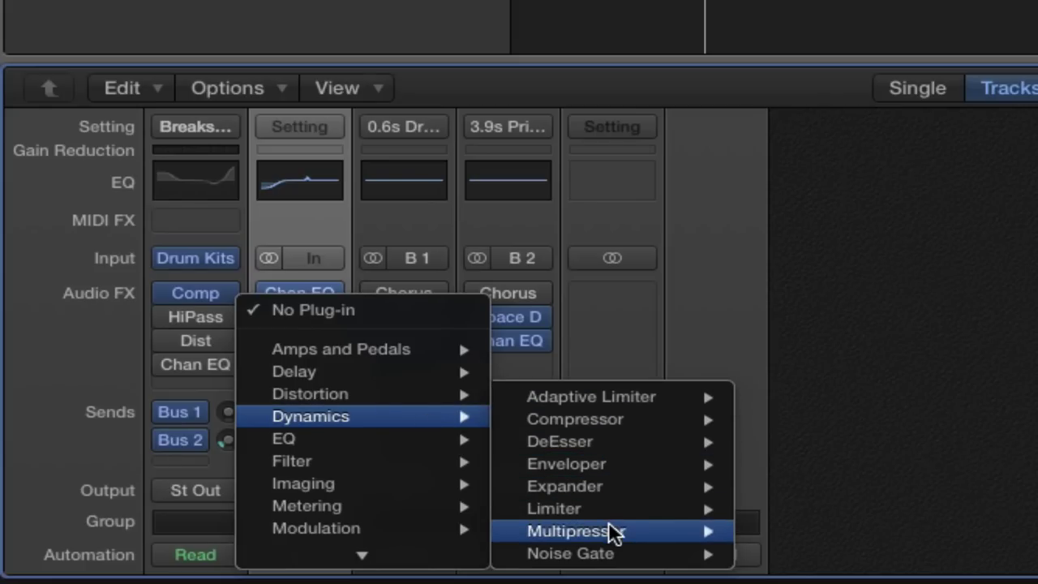
mouse_move(643, 426)
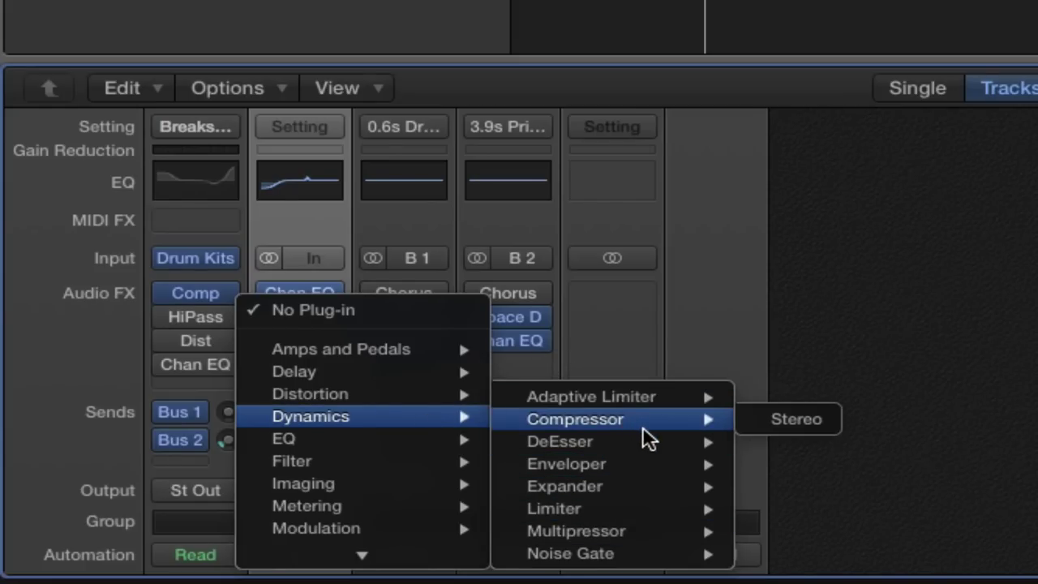
mouse_move(601, 503)
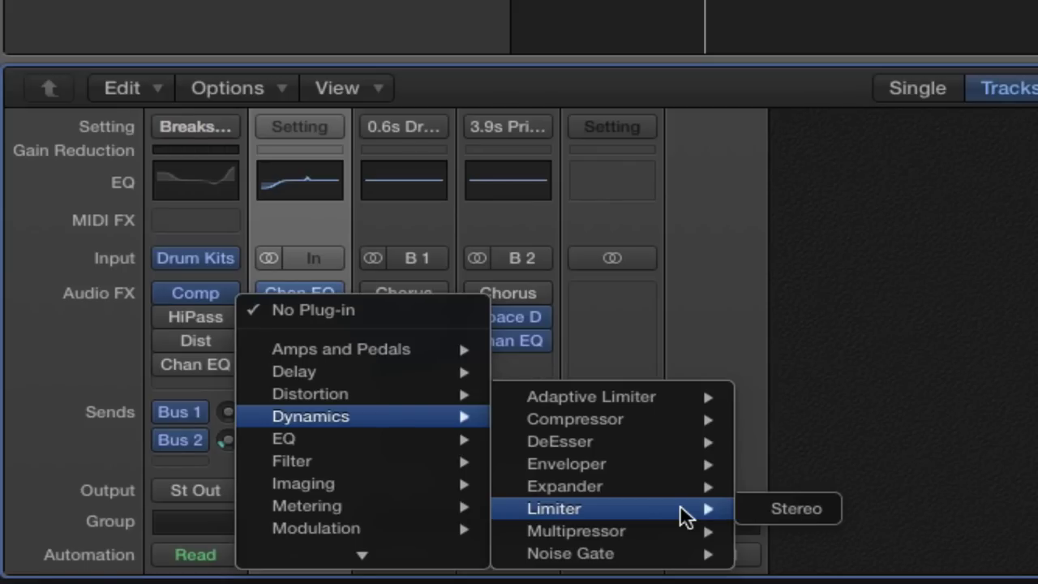
click(720, 250)
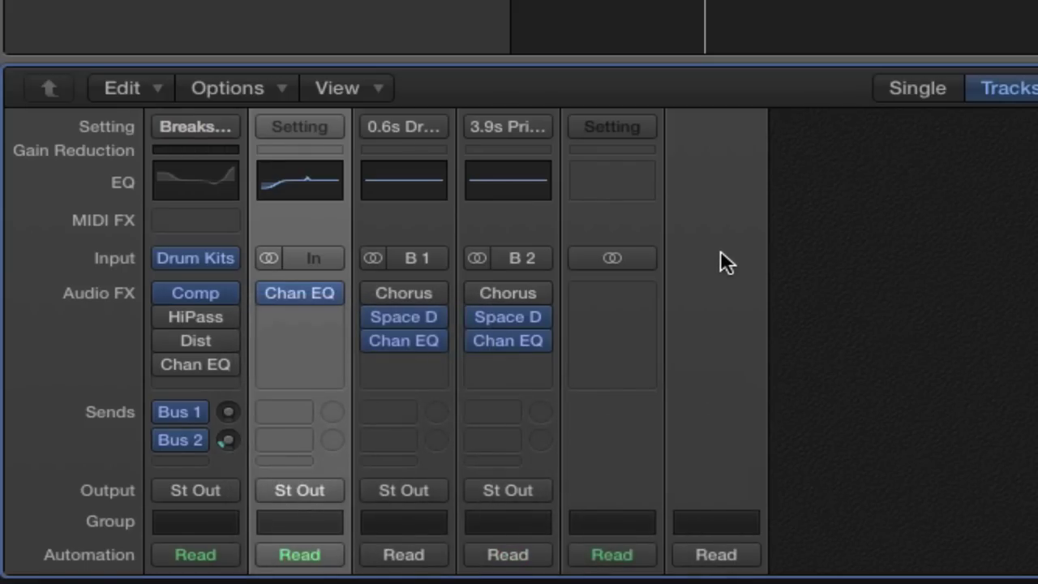
Insert a stereo Limiter on the Stereo Out channel, set its output level to -0.1 dB, and close its window.
scroll(721, 250, down, 5)
scroll(720, 262, down, 5)
scroll(654, 496, down, 3)
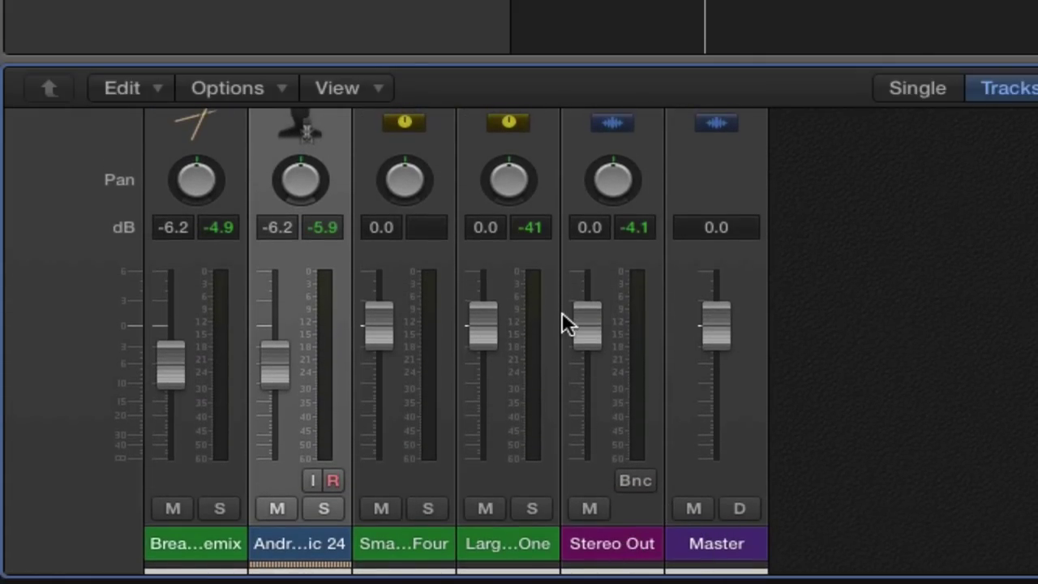
scroll(562, 312, up, 10)
click(638, 287)
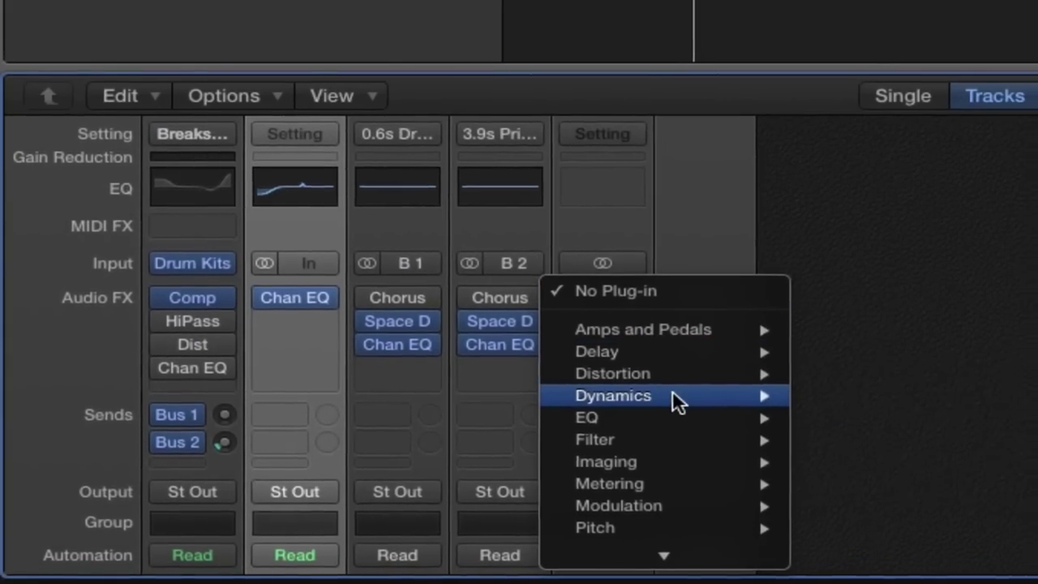
mouse_move(672, 393)
mouse_move(927, 509)
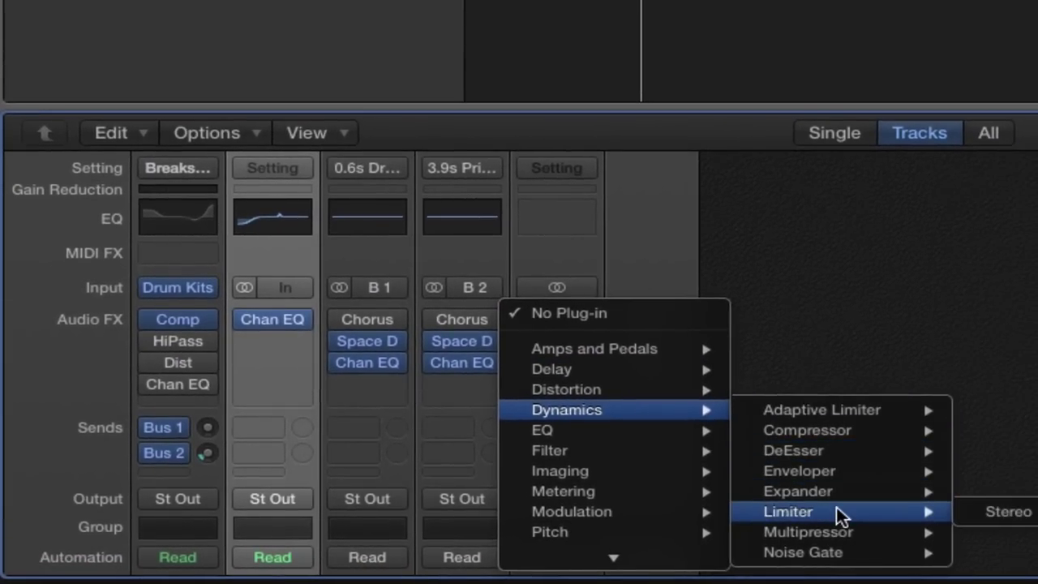
click(997, 513)
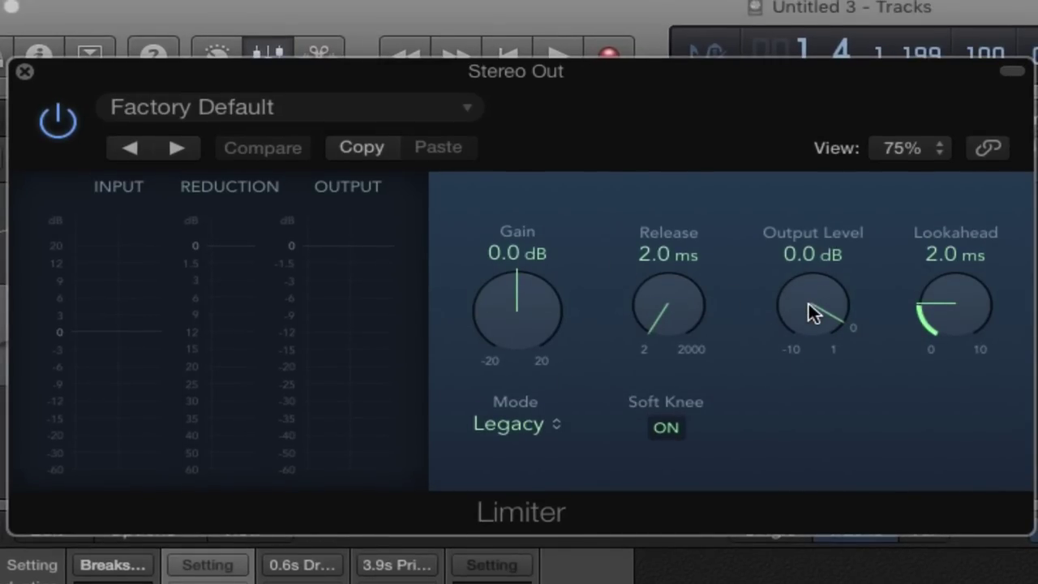
drag(809, 303, 809, 307)
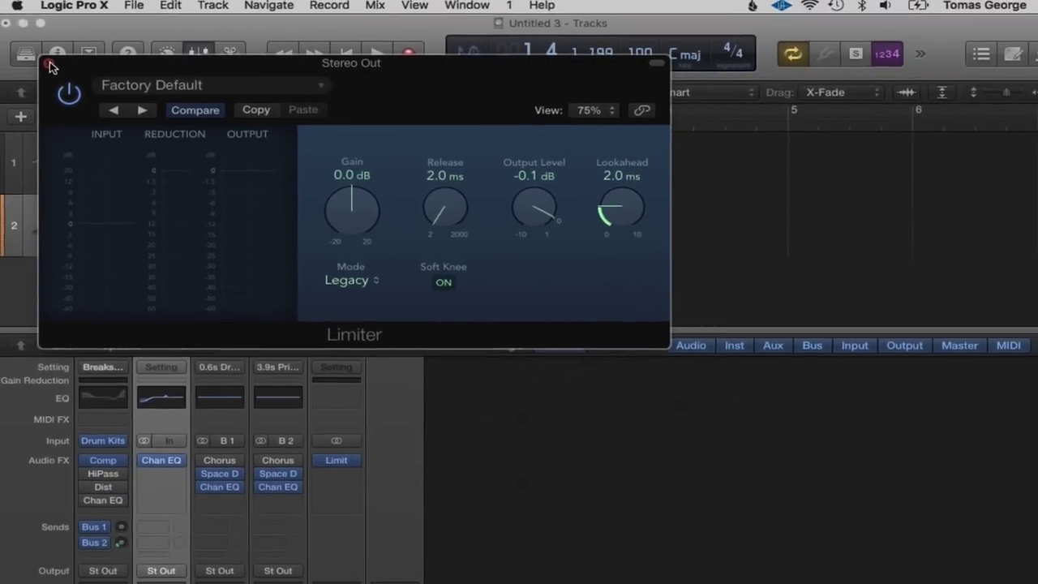
click(25, 73)
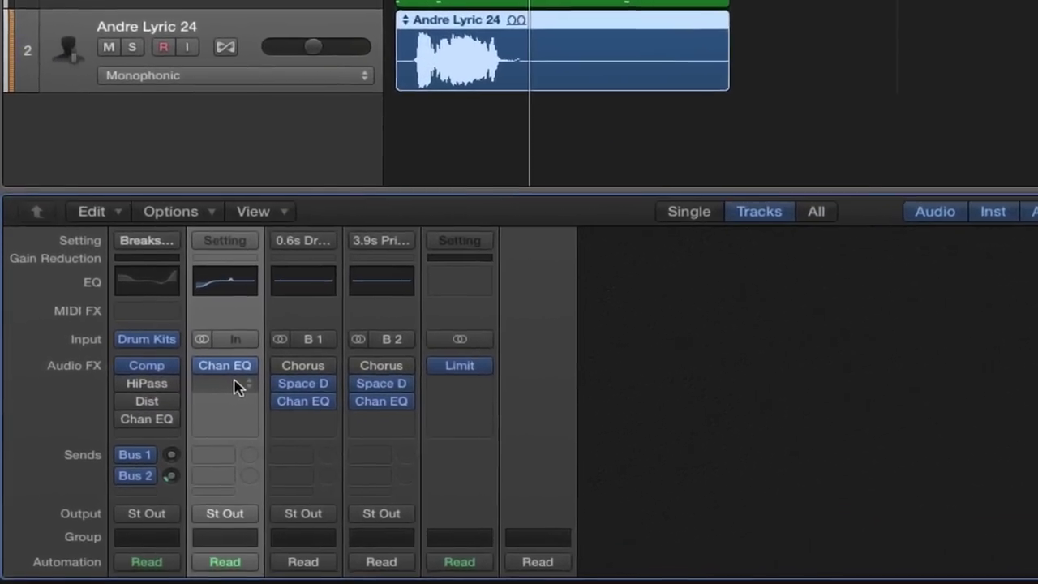
Browse the EQ, filter, modulation, pitch, reverb and specialized effects available for the empty insert slot of the Andre Lyric 24 channel.
click(156, 444)
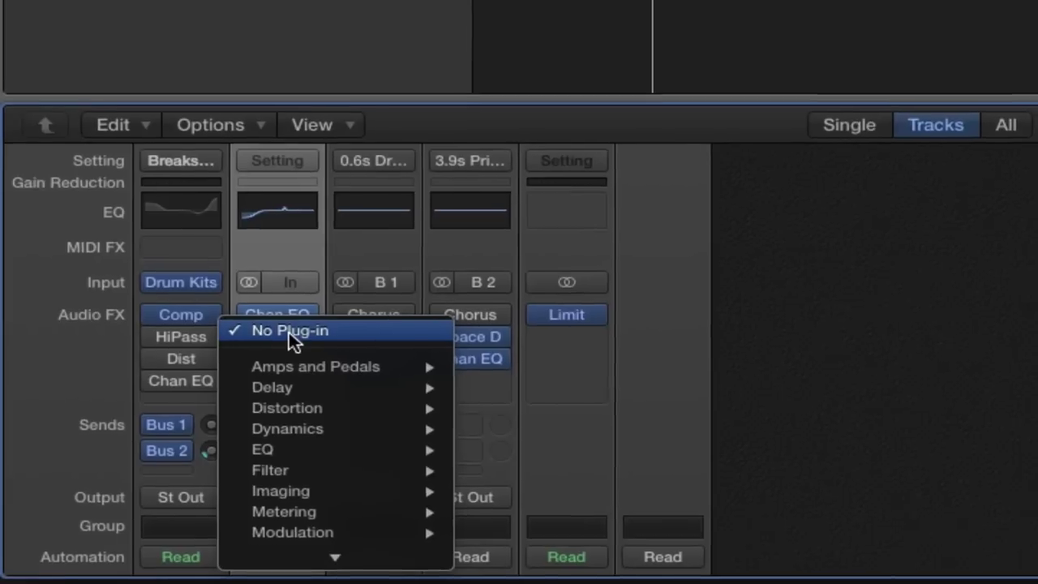
mouse_move(325, 427)
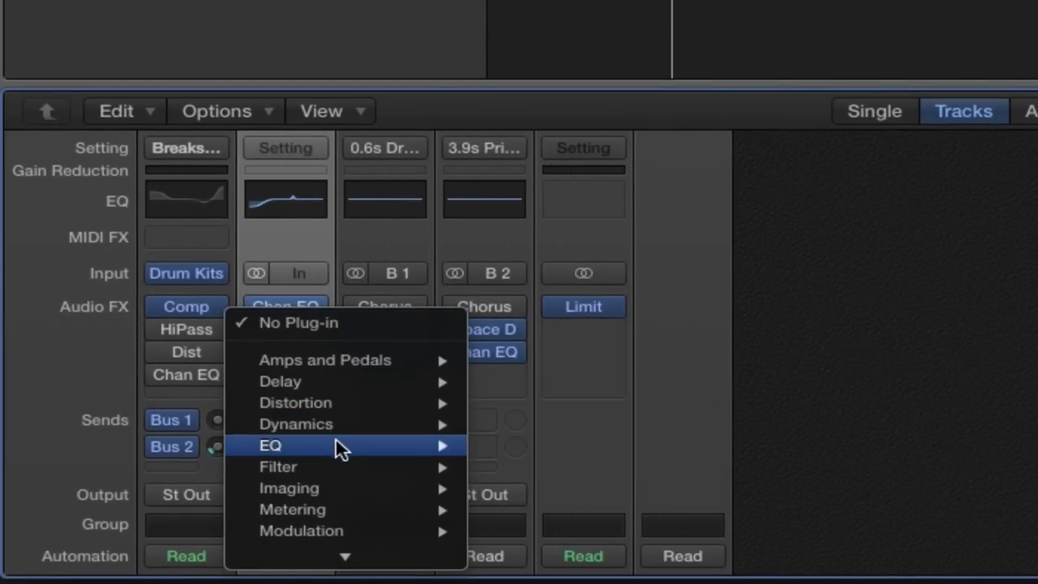
mouse_move(341, 446)
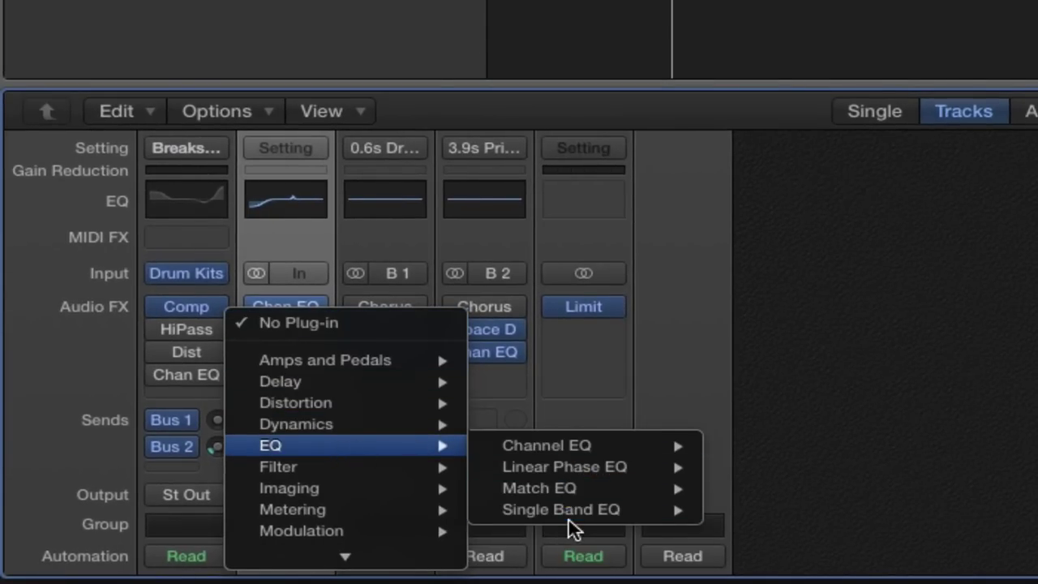
mouse_move(334, 477)
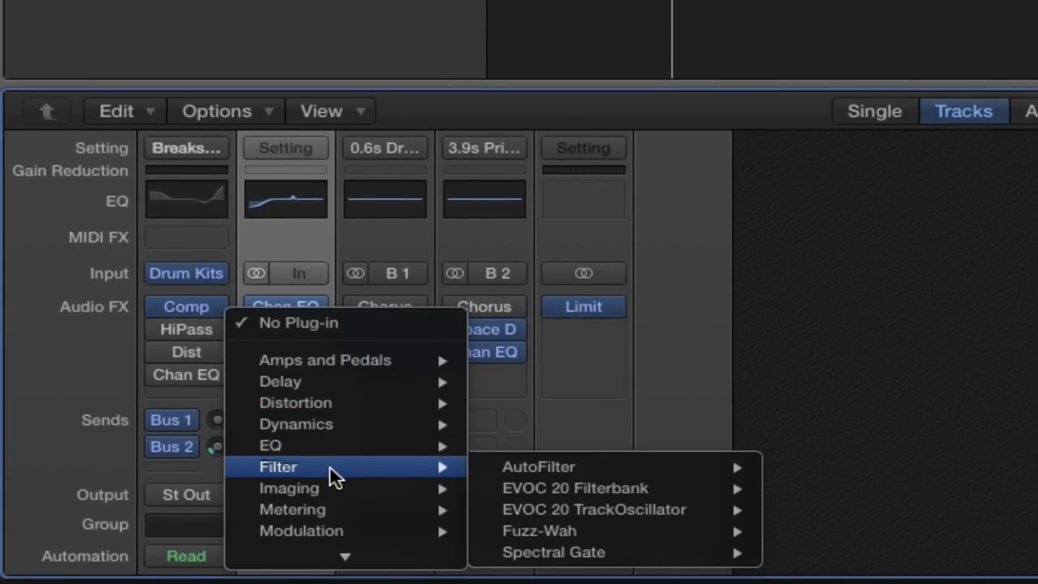
scroll(334, 477, down, 1)
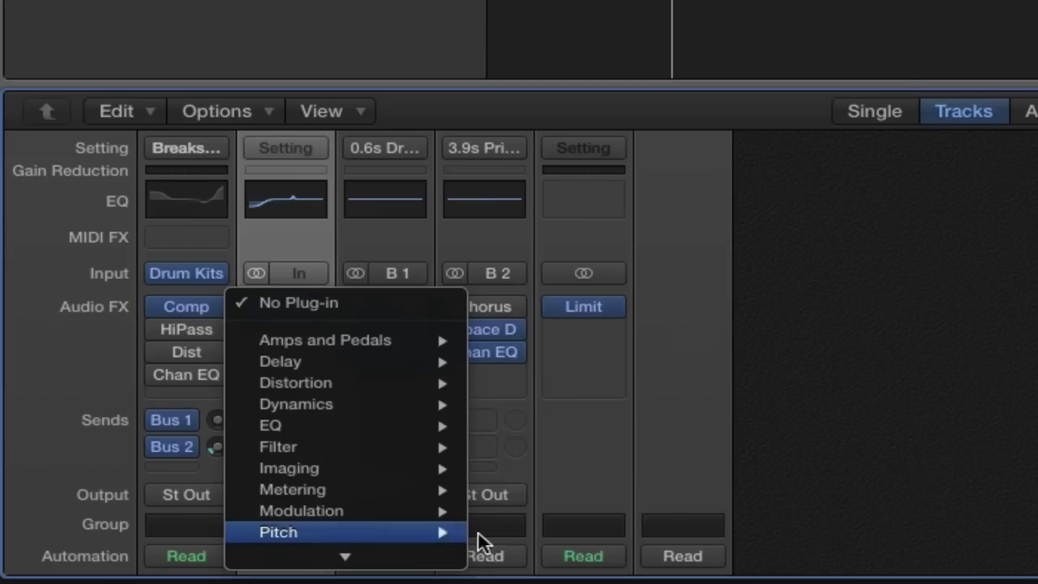
mouse_move(365, 515)
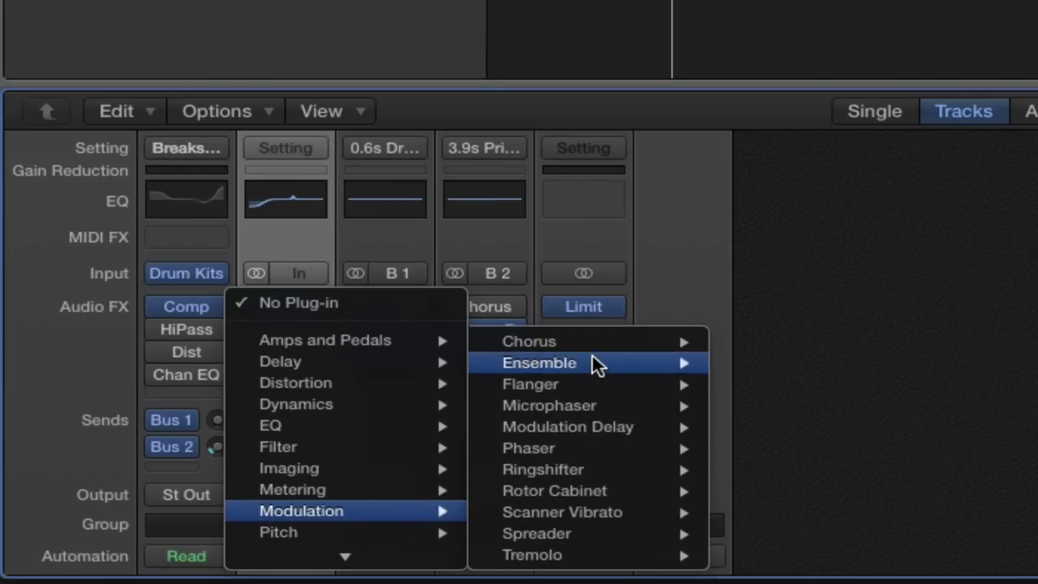
mouse_move(359, 532)
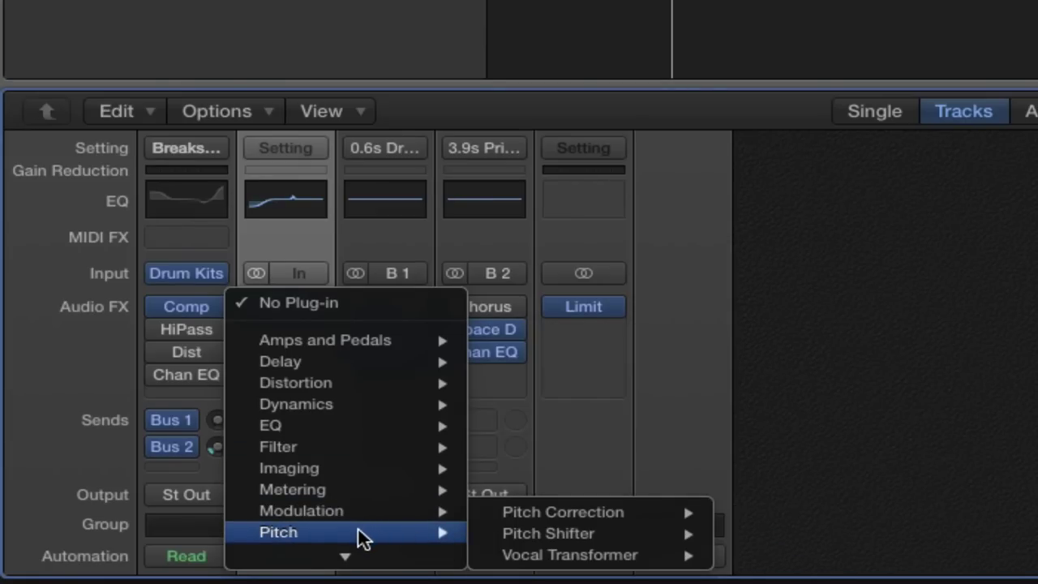
scroll(372, 533, down, 2)
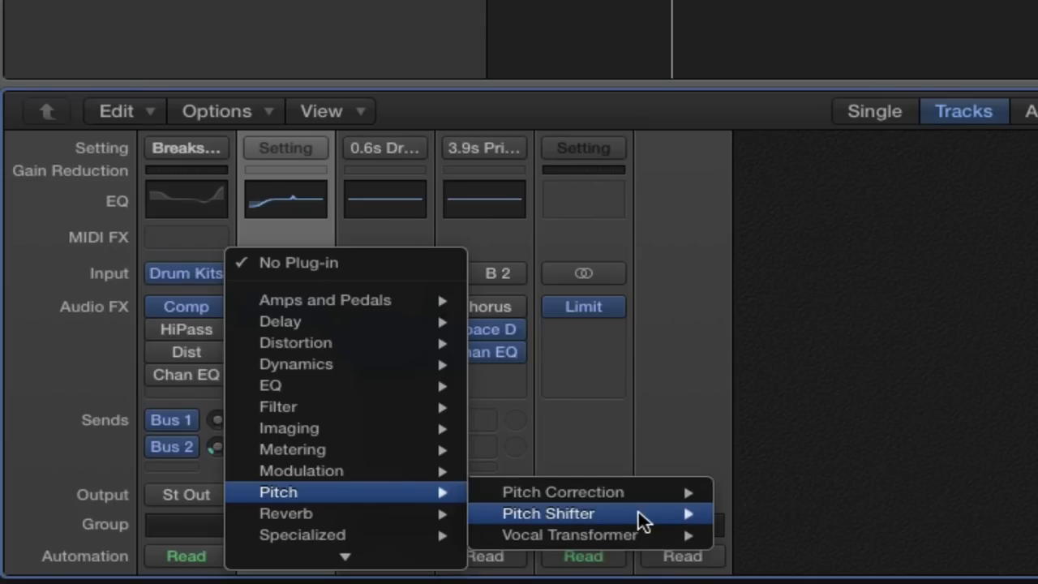
mouse_move(663, 519)
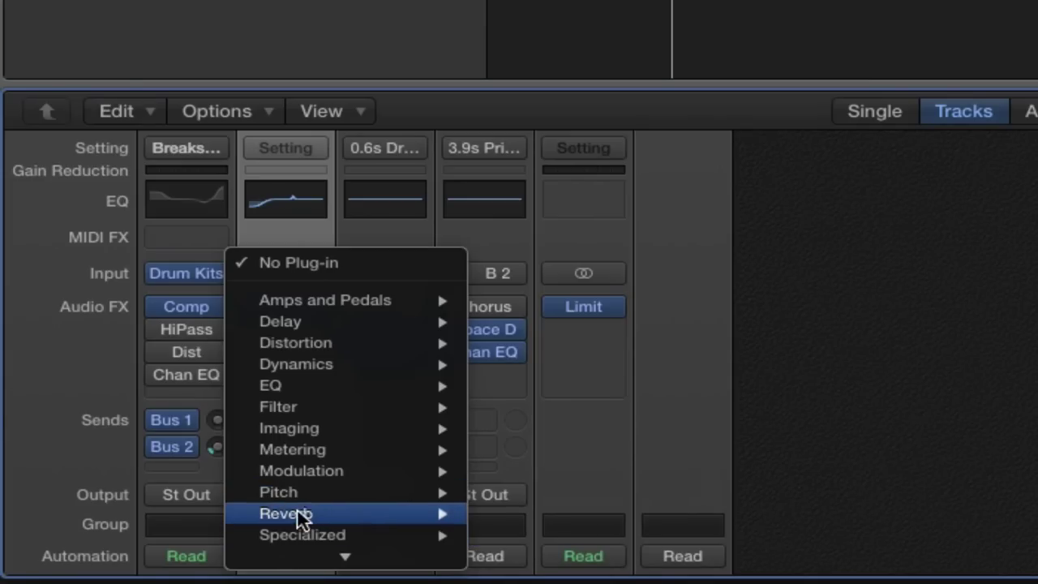
mouse_move(333, 516)
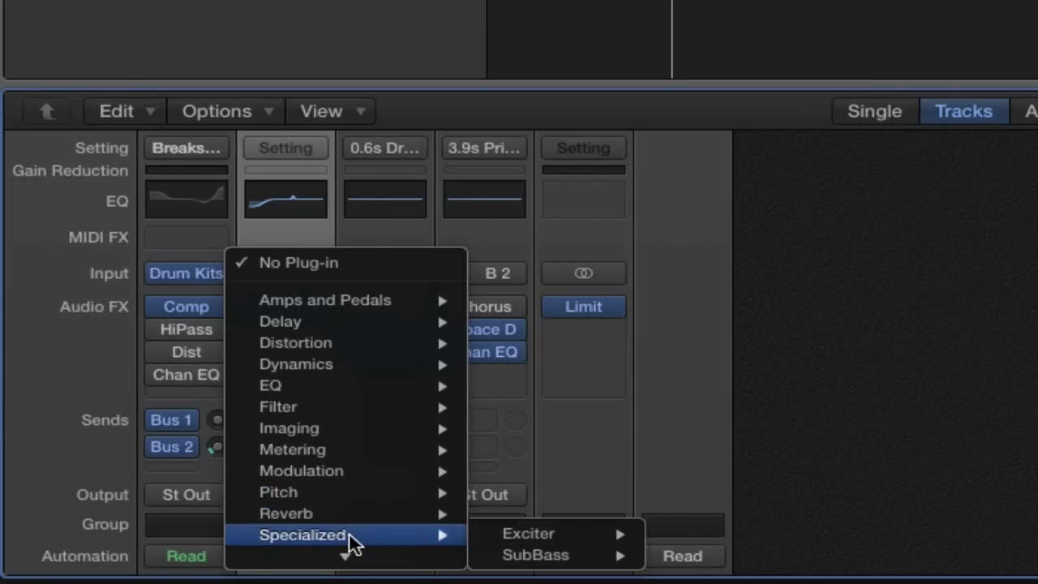
scroll(337, 465, down, 2)
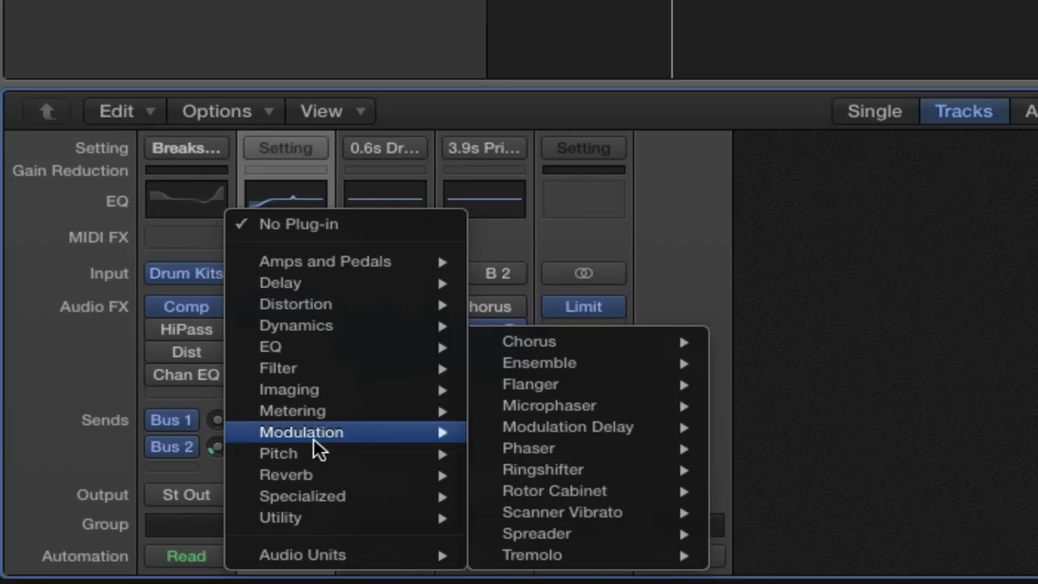
click(666, 239)
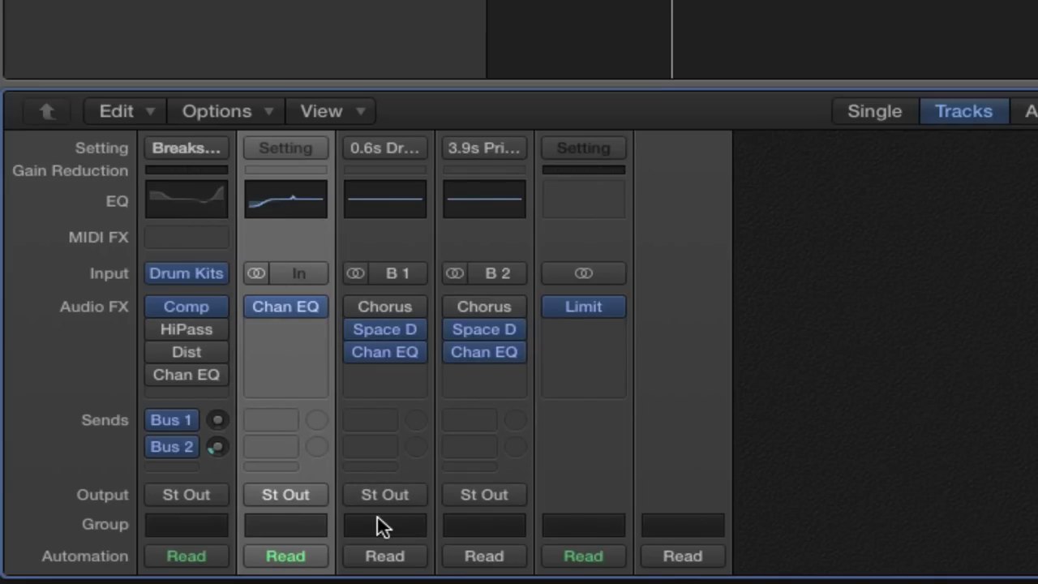
scroll(377, 517, down, 2)
scroll(376, 514, down, 10)
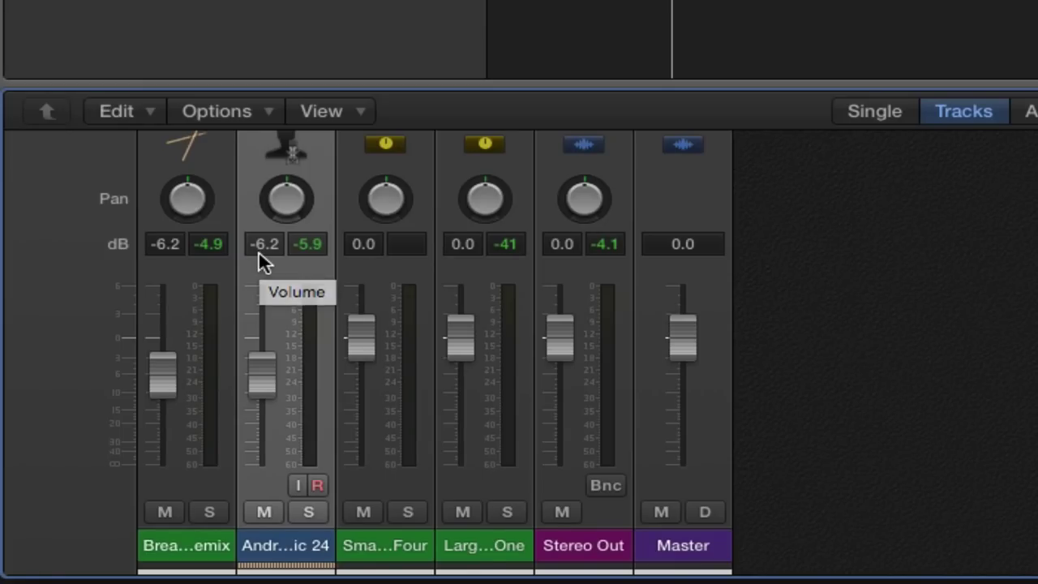
scroll(258, 251, up, 10)
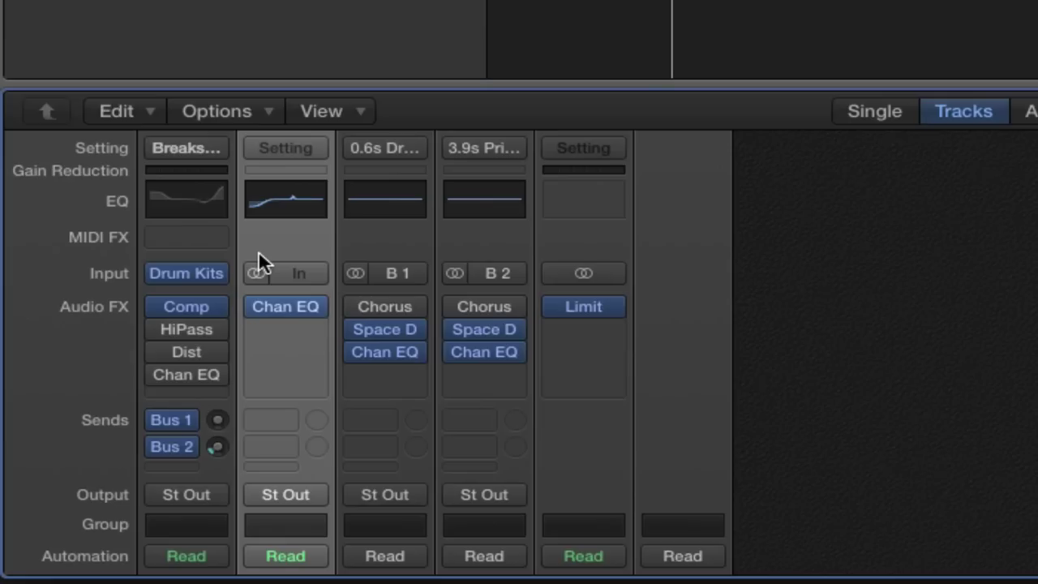
click(303, 332)
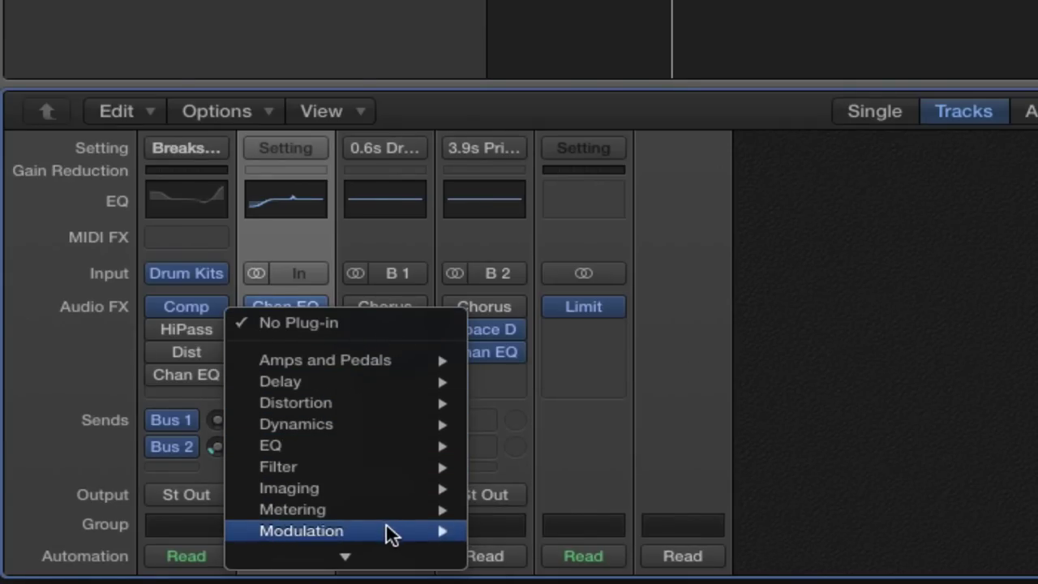
mouse_move(387, 541)
mouse_move(380, 386)
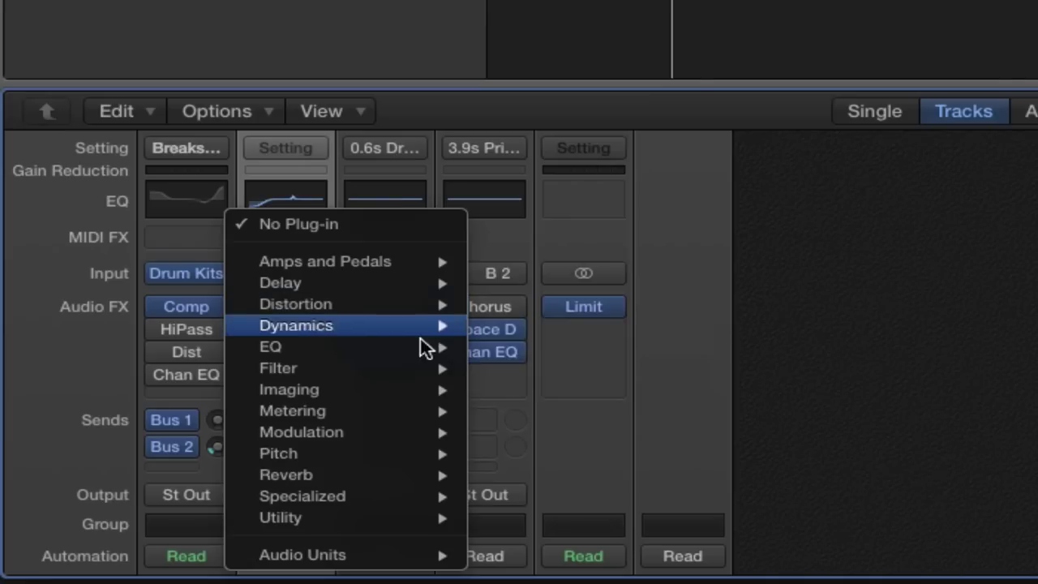
click(639, 420)
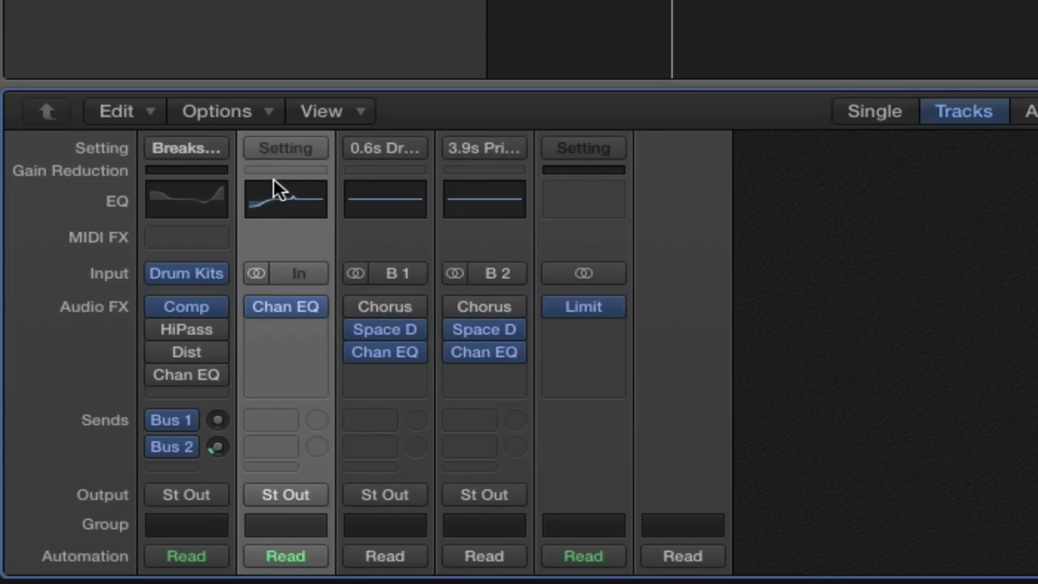
scroll(306, 290, down, 4)
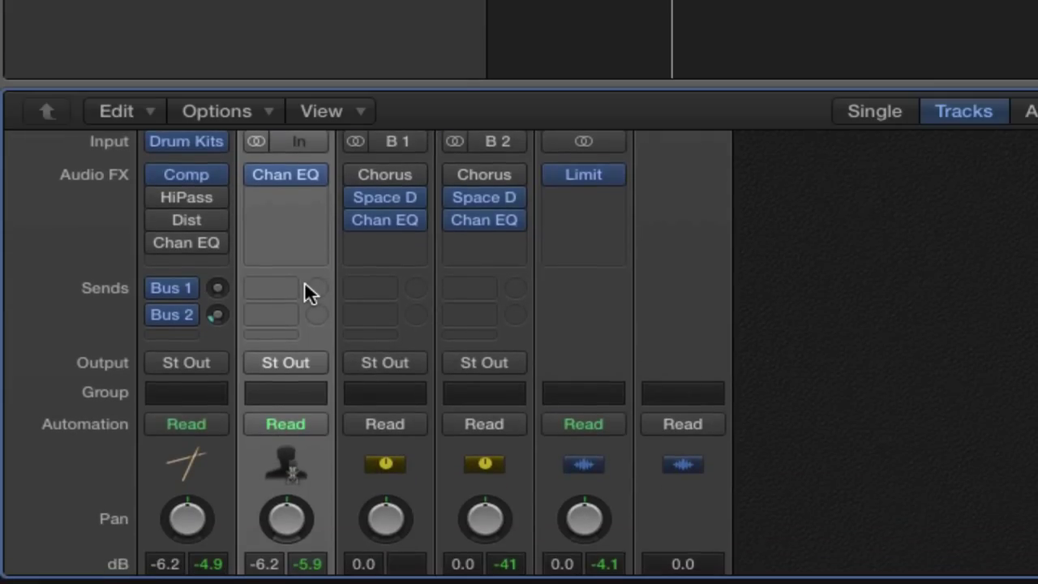
click(283, 287)
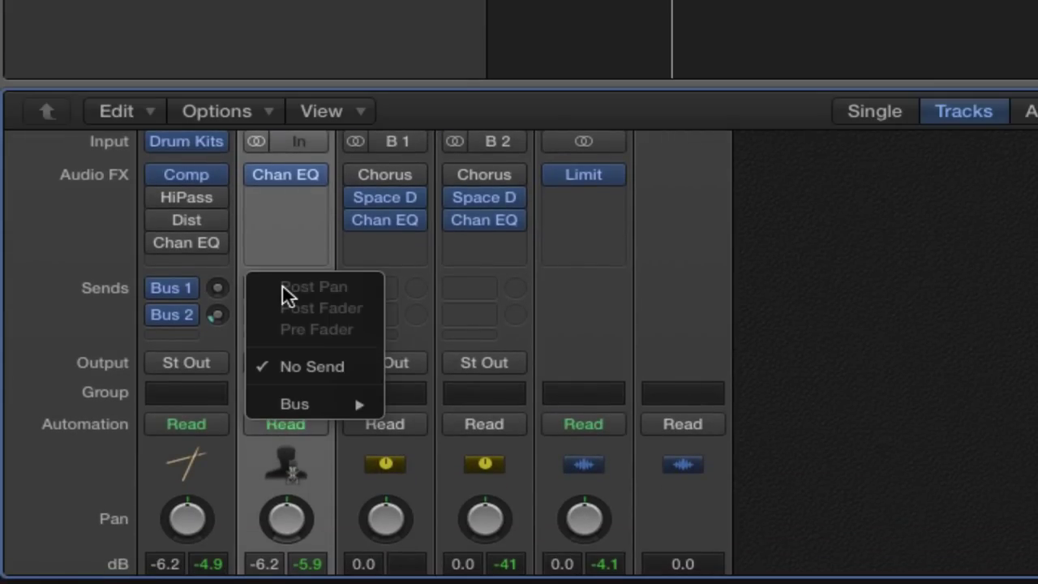
mouse_move(322, 400)
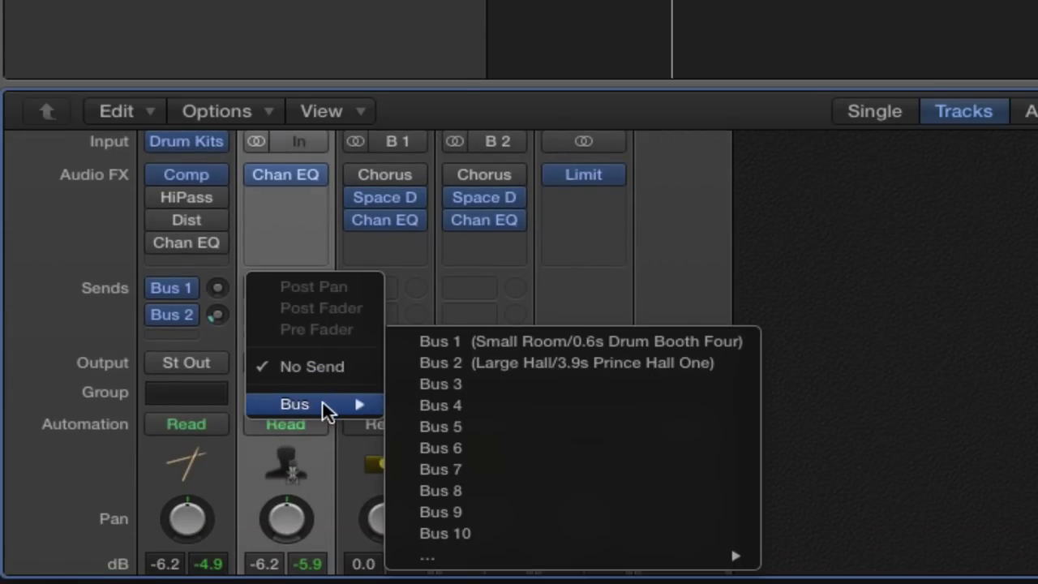
click(463, 259)
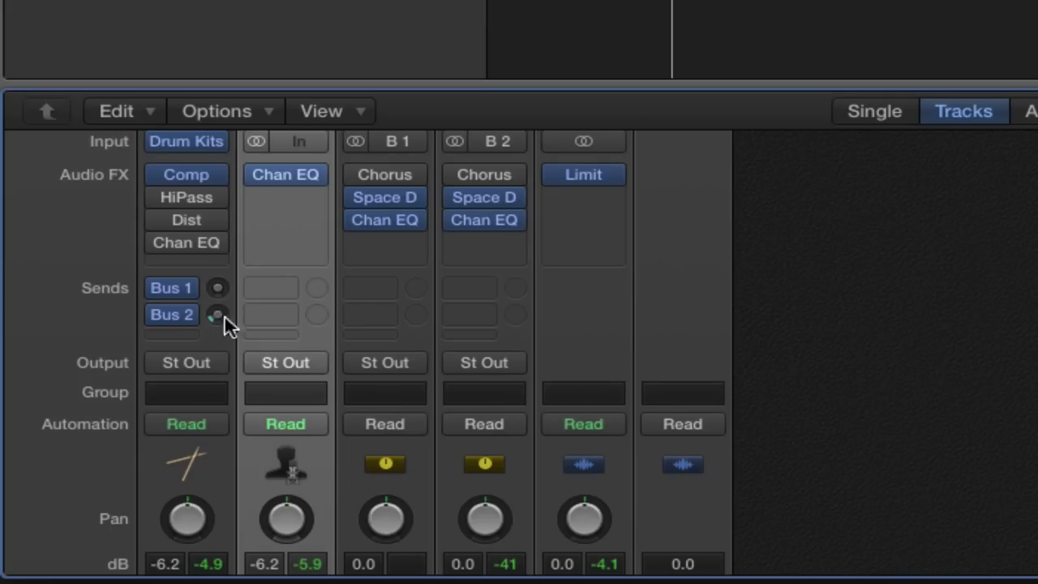
Add a send to Bus 3 on the Breaks Remix channel and set its level to -5.7 dB.
click(185, 335)
mouse_move(218, 456)
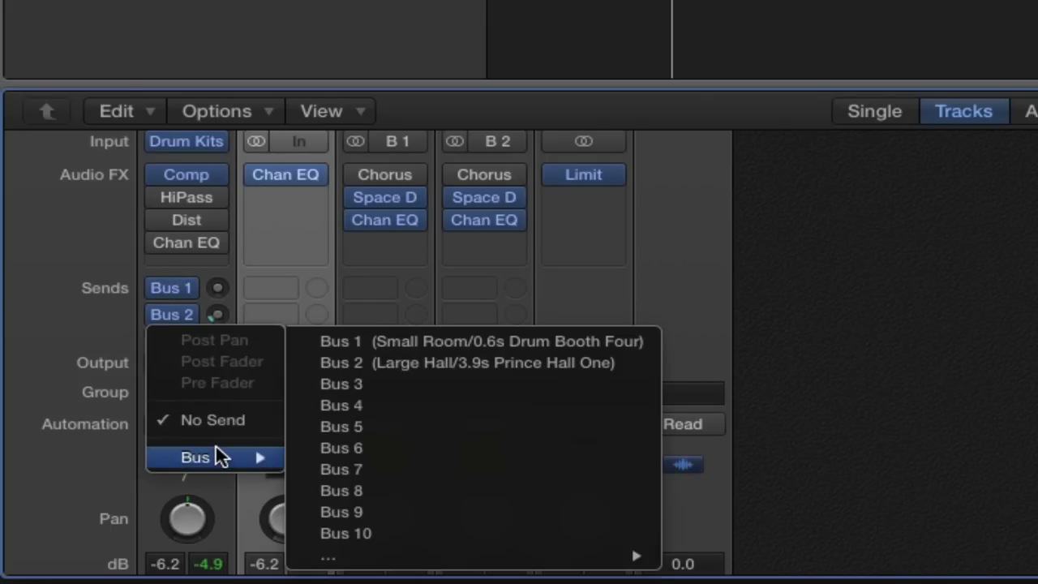
click(388, 381)
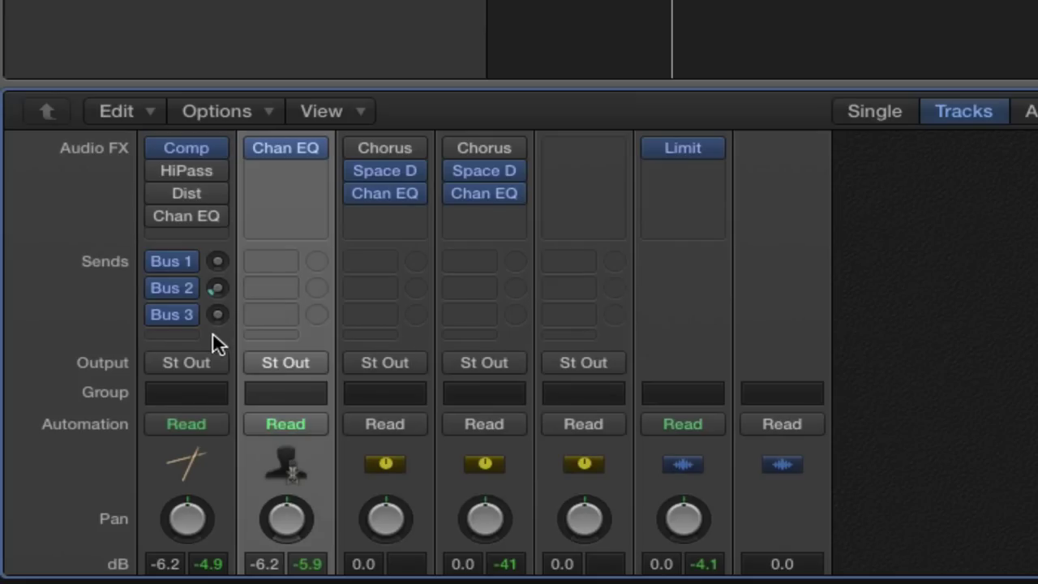
drag(218, 316, 218, 276)
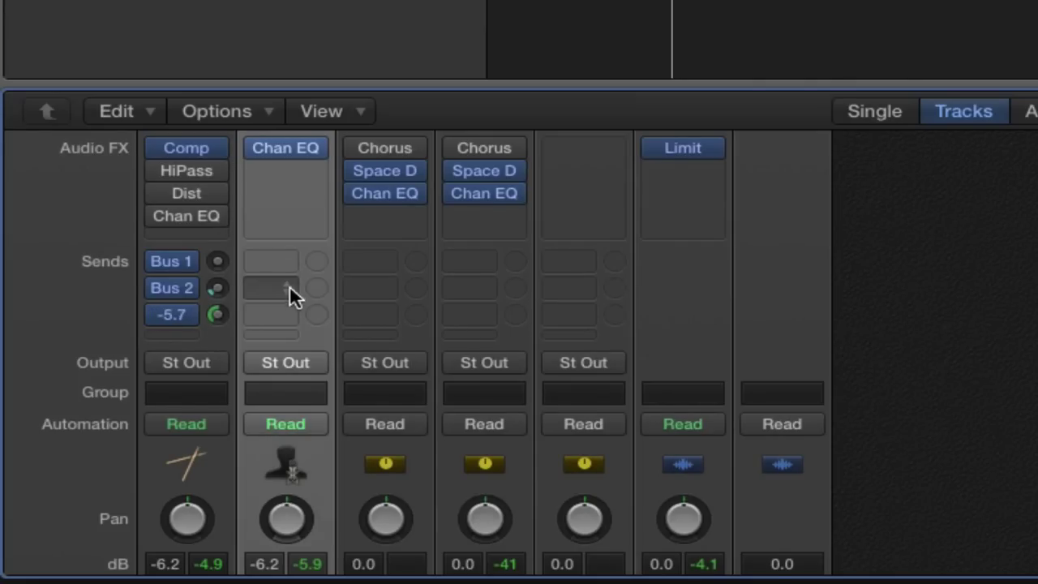
Add a send to Bus 3 on the Andre Lyric 24 channel and set its level to -7.6 dB.
click(288, 261)
mouse_move(320, 376)
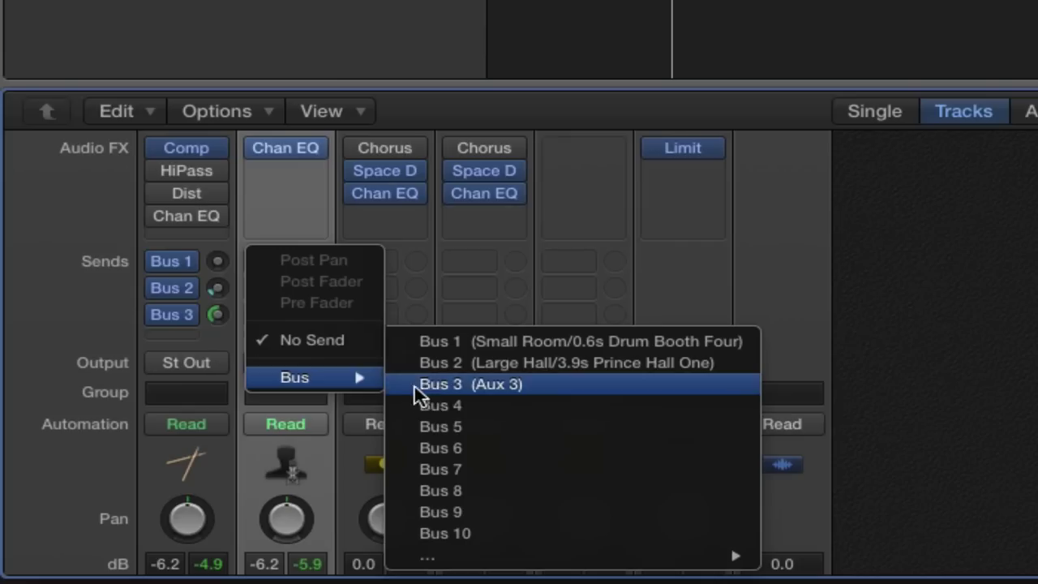
click(464, 384)
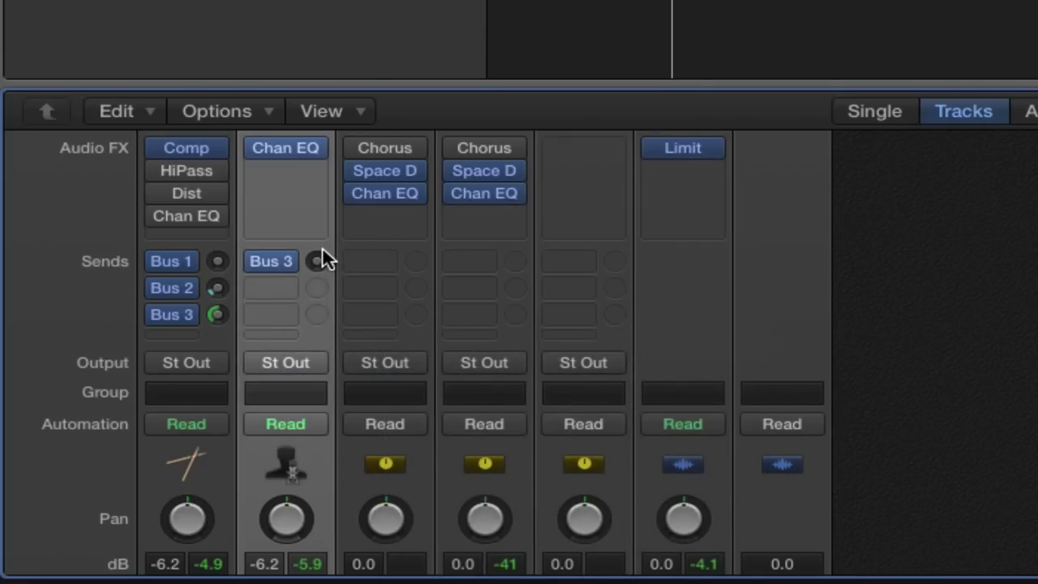
drag(317, 261, 318, 245)
scroll(552, 216, up, 5)
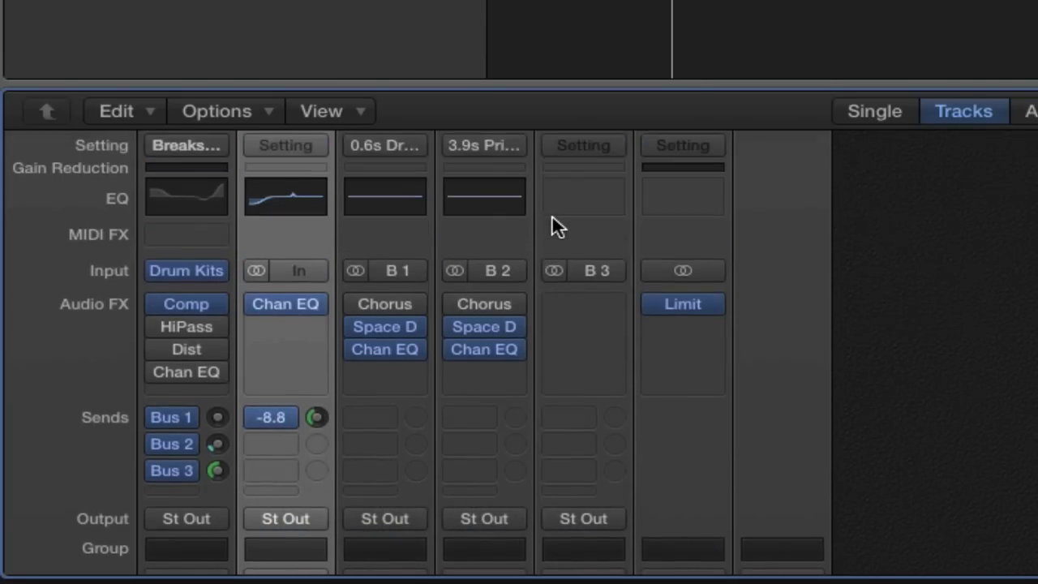
scroll(595, 317, down, 5)
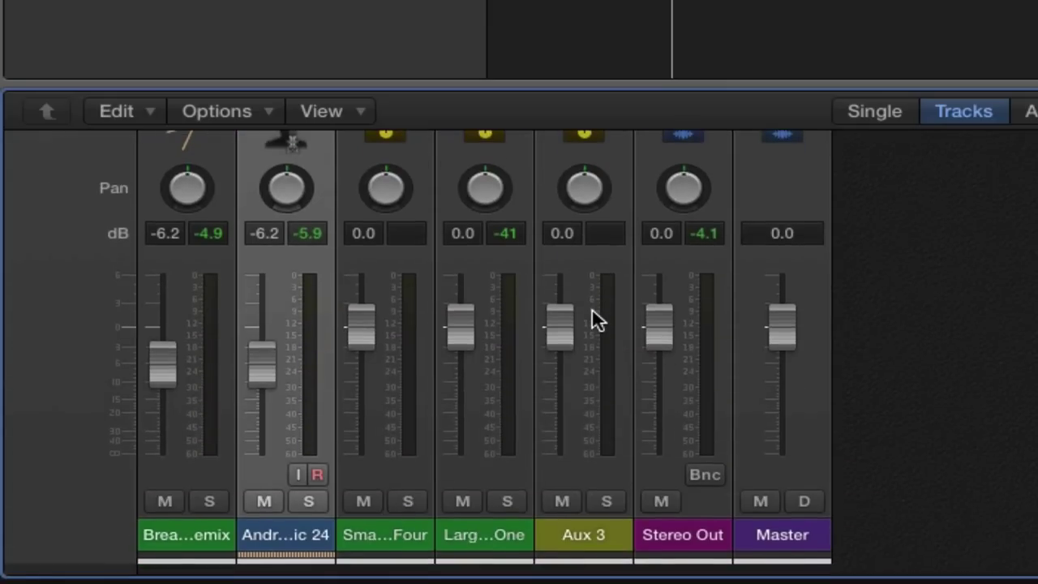
scroll(289, 232, up, 5)
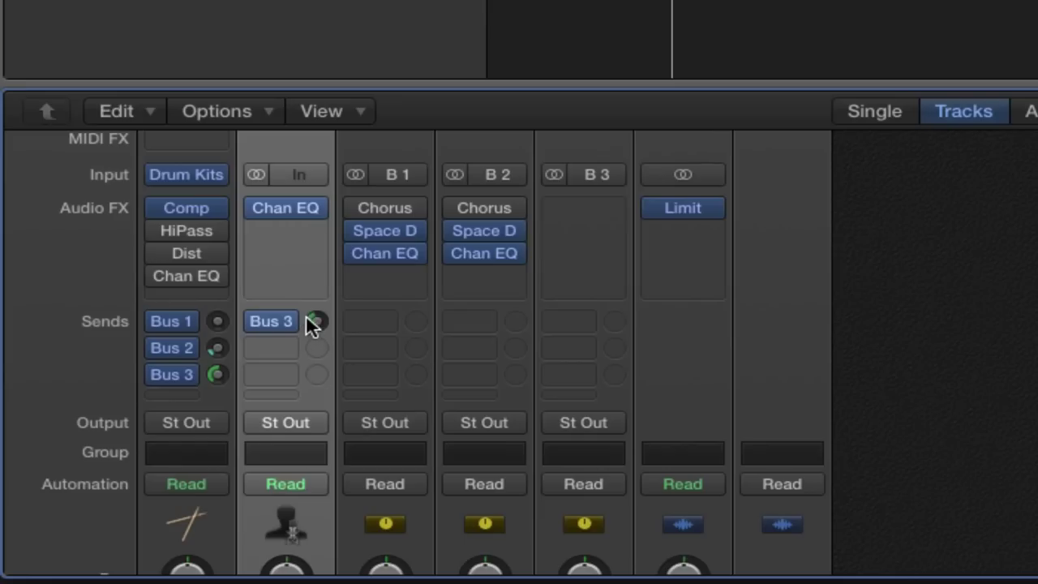
drag(316, 321, 327, 339)
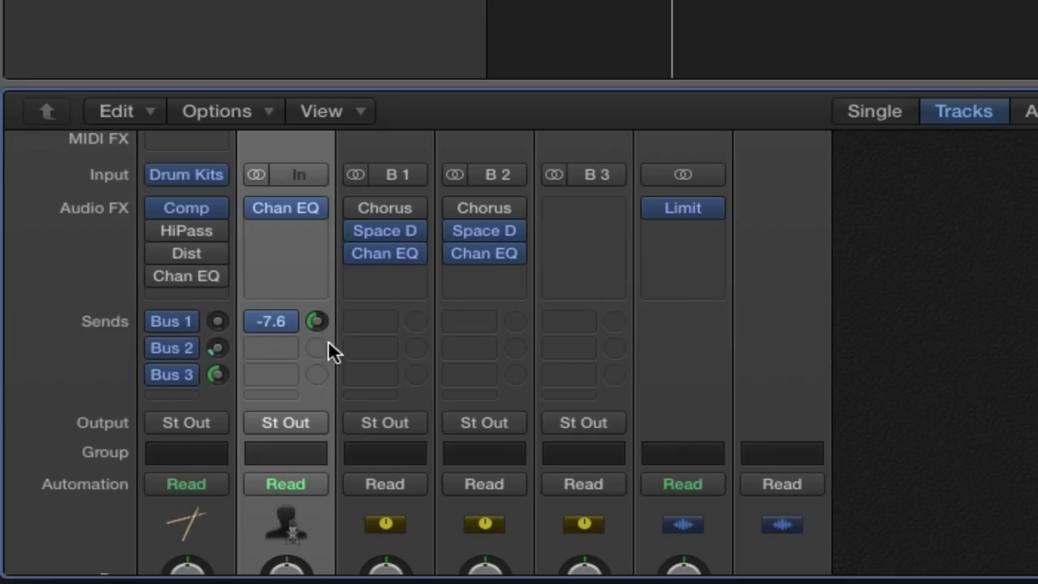
Insert a stereo Space Designer reverb on the Aux 3 channel, raise its reverb output level, and close its window.
click(611, 206)
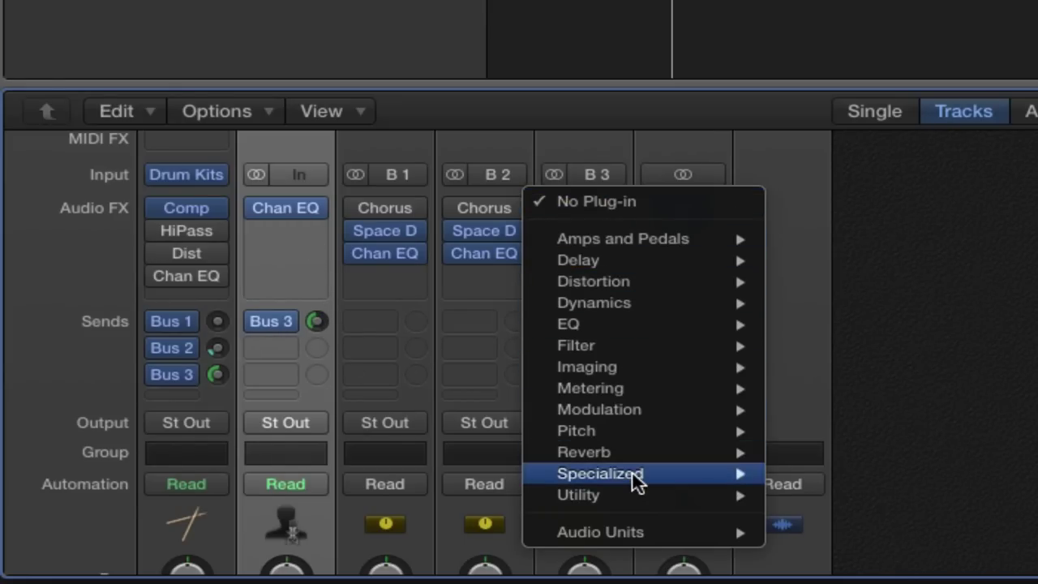
mouse_move(682, 447)
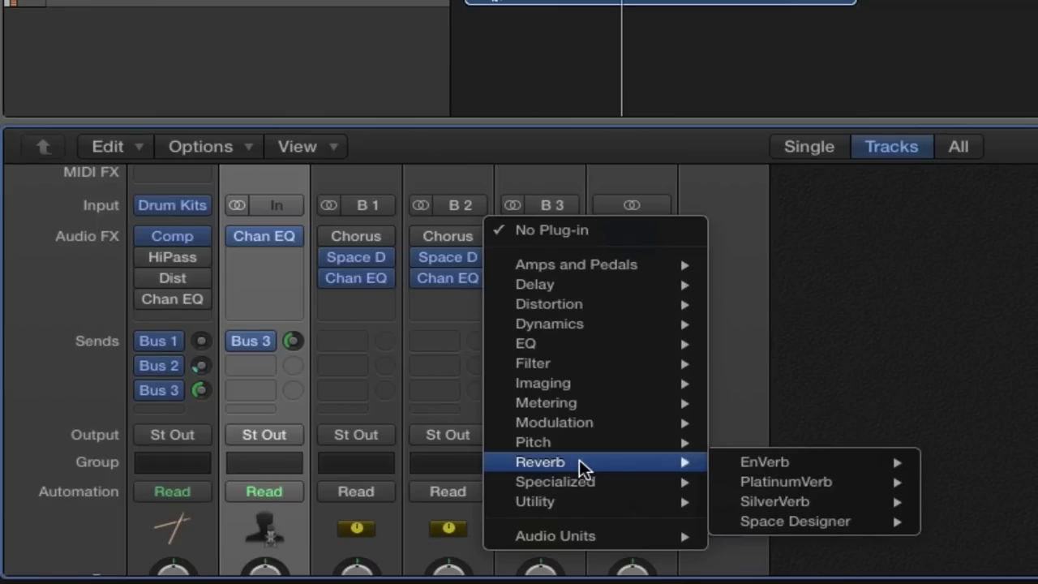
mouse_move(836, 527)
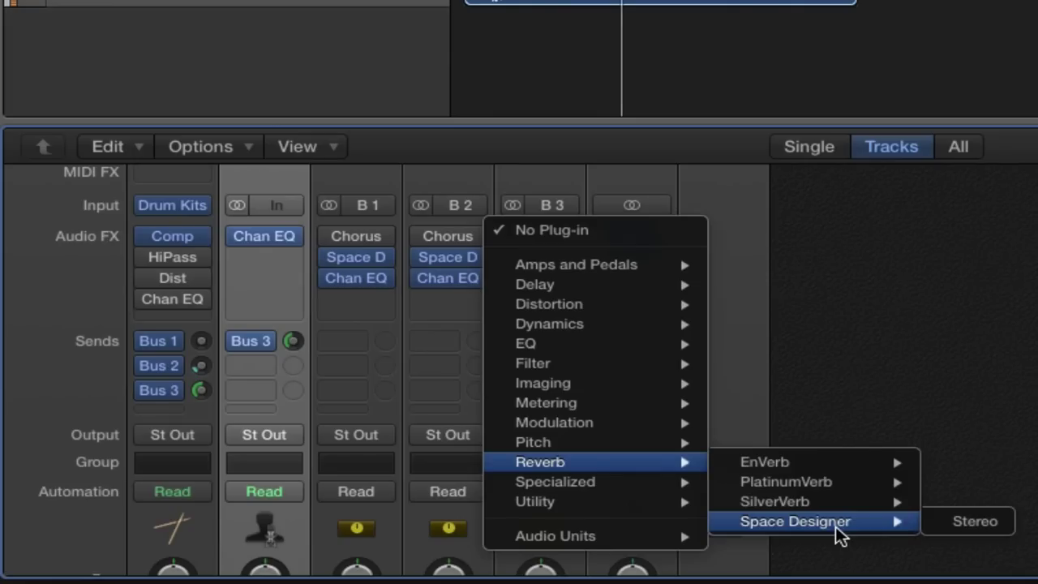
click(951, 522)
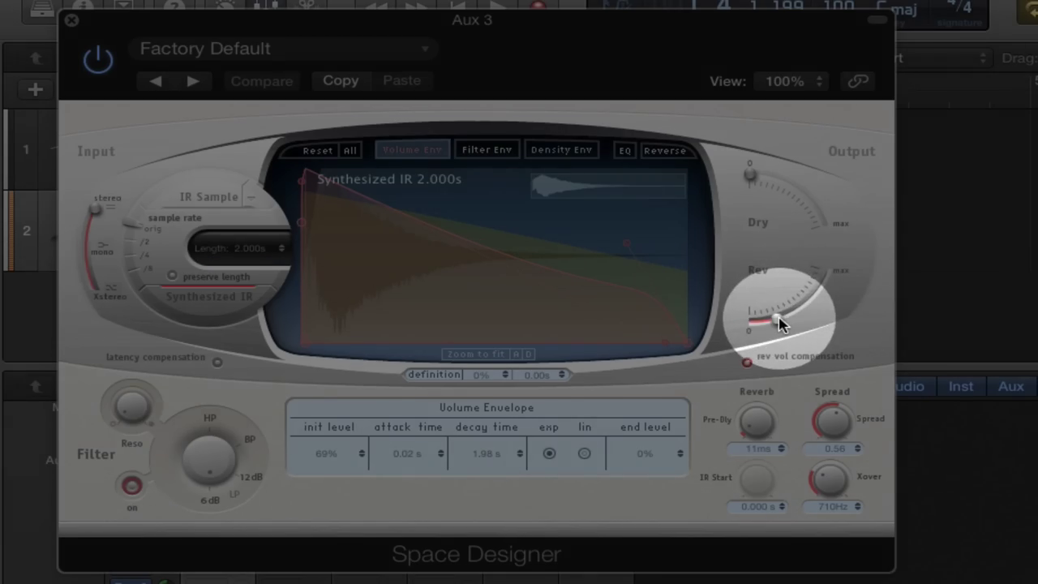
drag(784, 301, 811, 301)
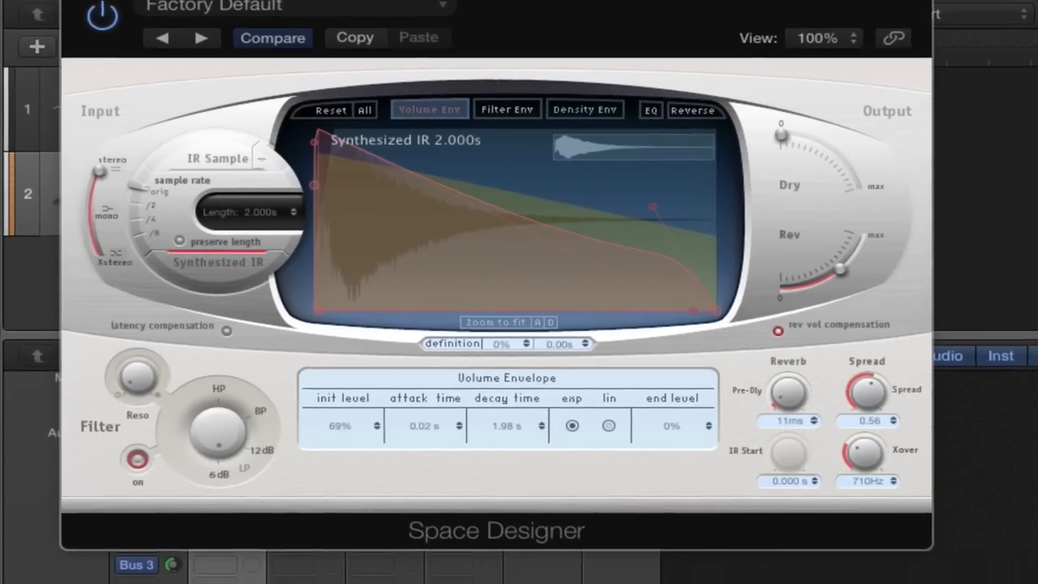
click(71, 19)
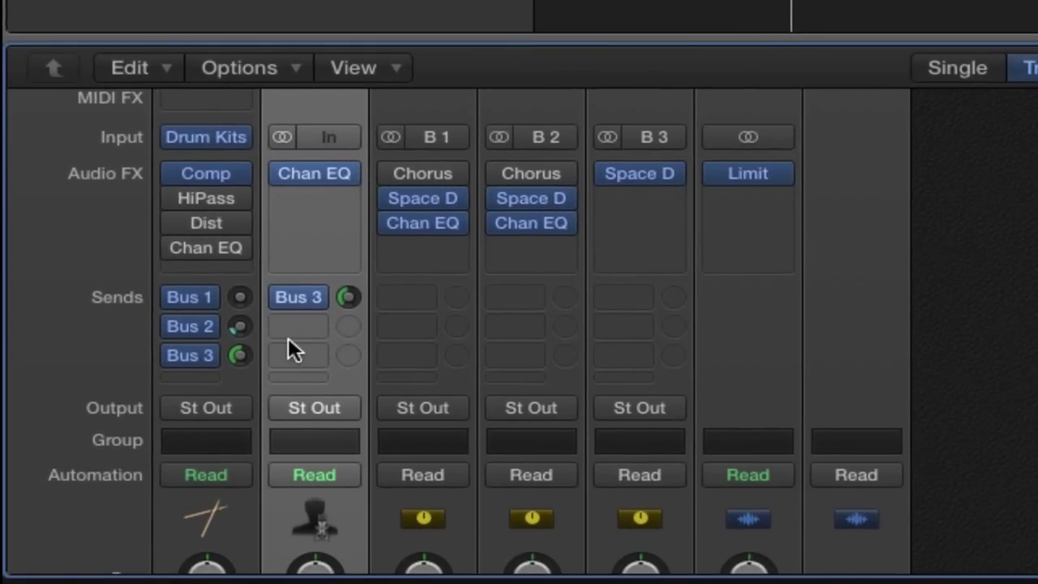
Audition the Aux 3 reverb by taking both Bus 3 sends to minimum and back up, with the Andre Lyric 24 send at +5.2 dB.
scroll(346, 296, down, 1)
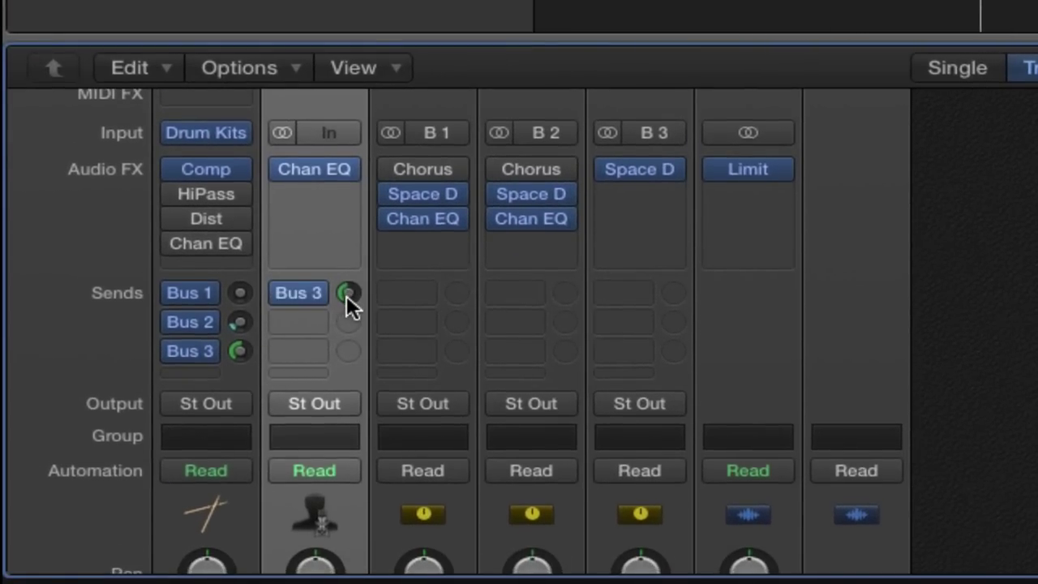
scroll(347, 296, down, 3)
drag(348, 124, 348, 195)
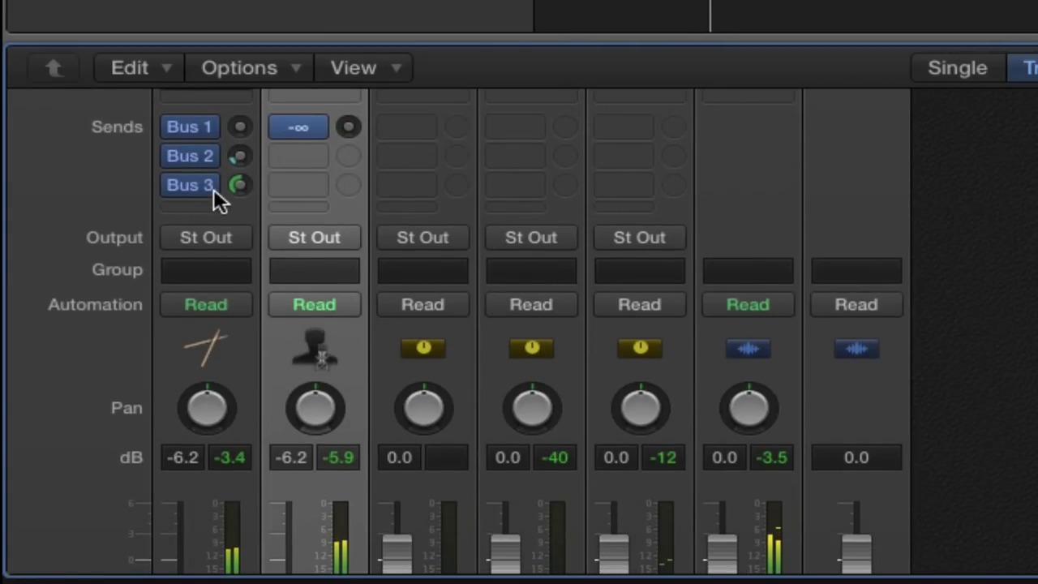
drag(239, 186, 239, 260)
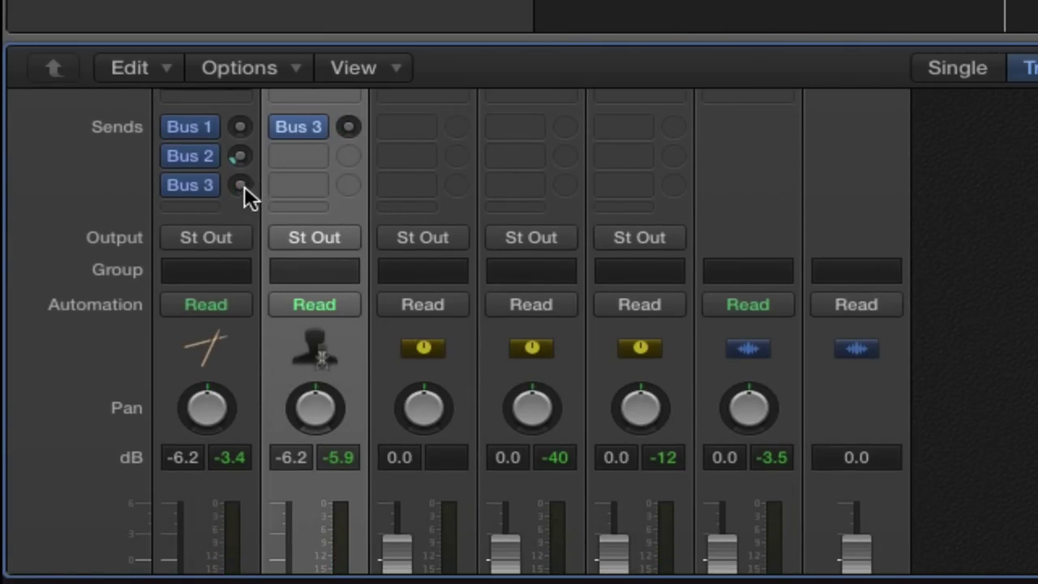
drag(236, 185, 237, 122)
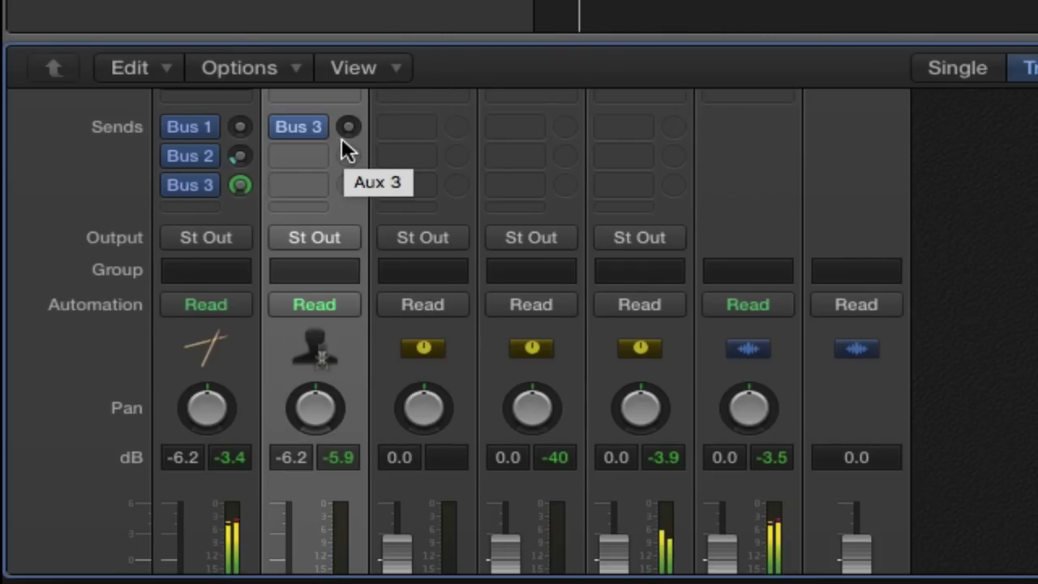
drag(347, 129, 347, 93)
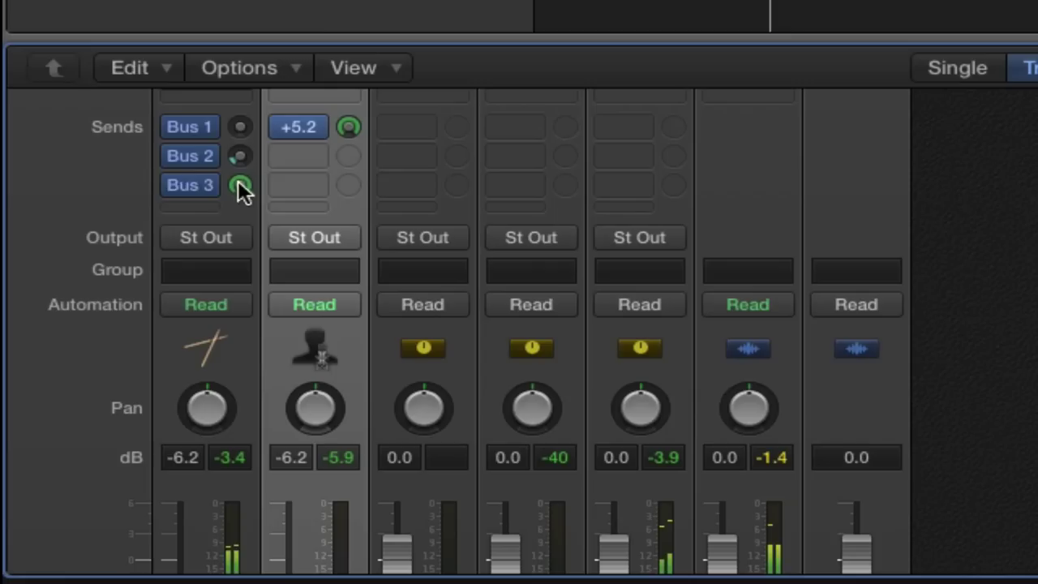
Take the Breaks Remix send to Bus 3 down to minimum and set the Andre Lyric 24 send to -14.0 dB.
drag(243, 189, 284, 485)
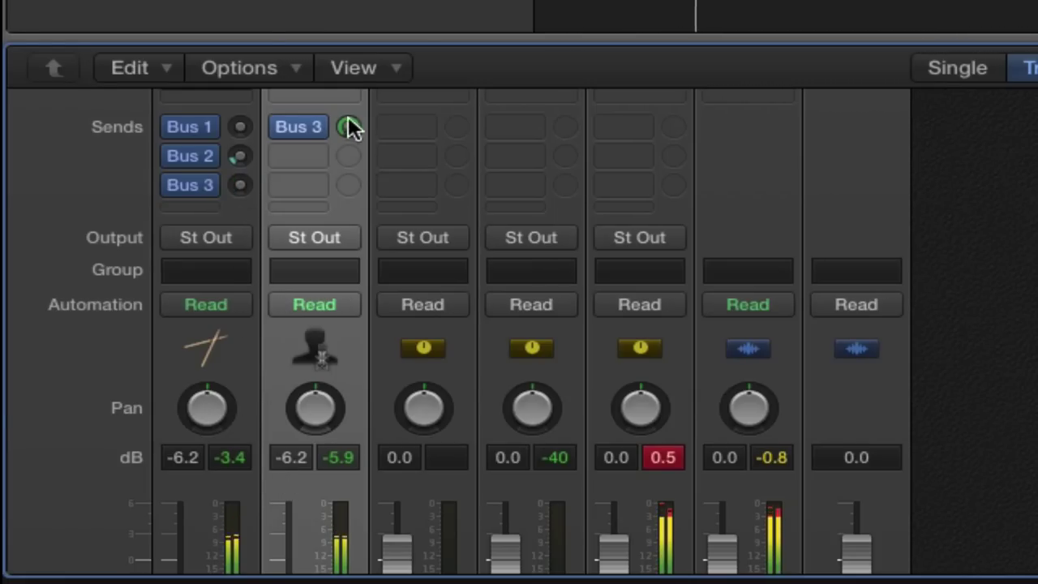
drag(347, 127, 390, 359)
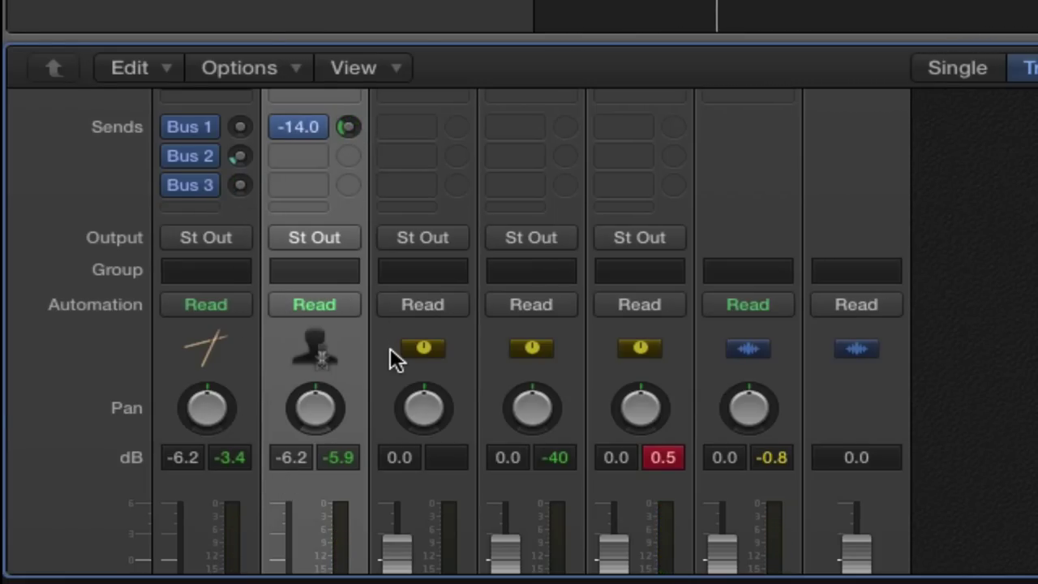
Pan the Andre Lyric 24 channel to -13 and set its volume fader to -9.2 dB.
scroll(629, 201, up, 5)
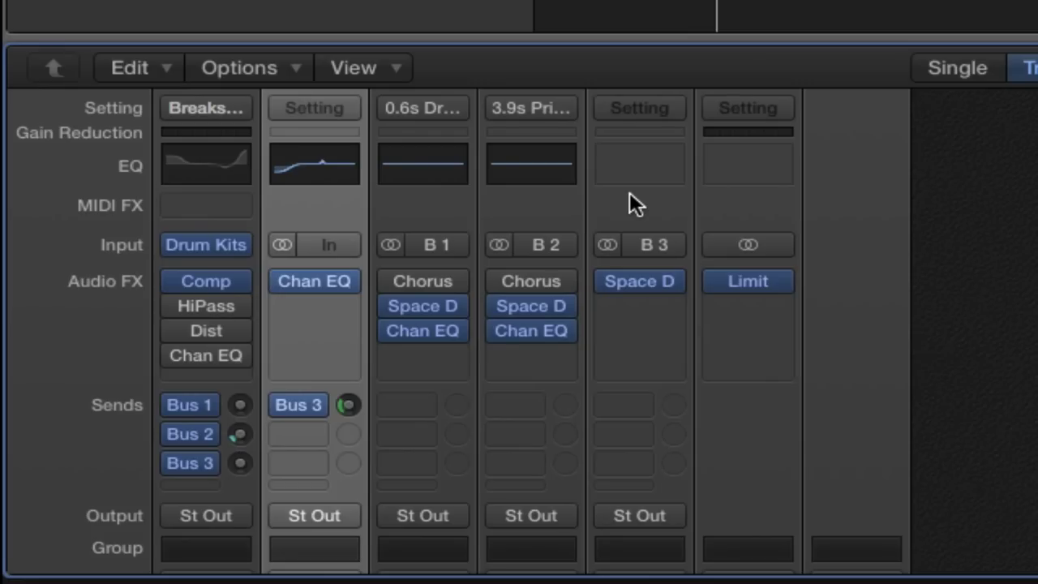
scroll(386, 474, down, 5)
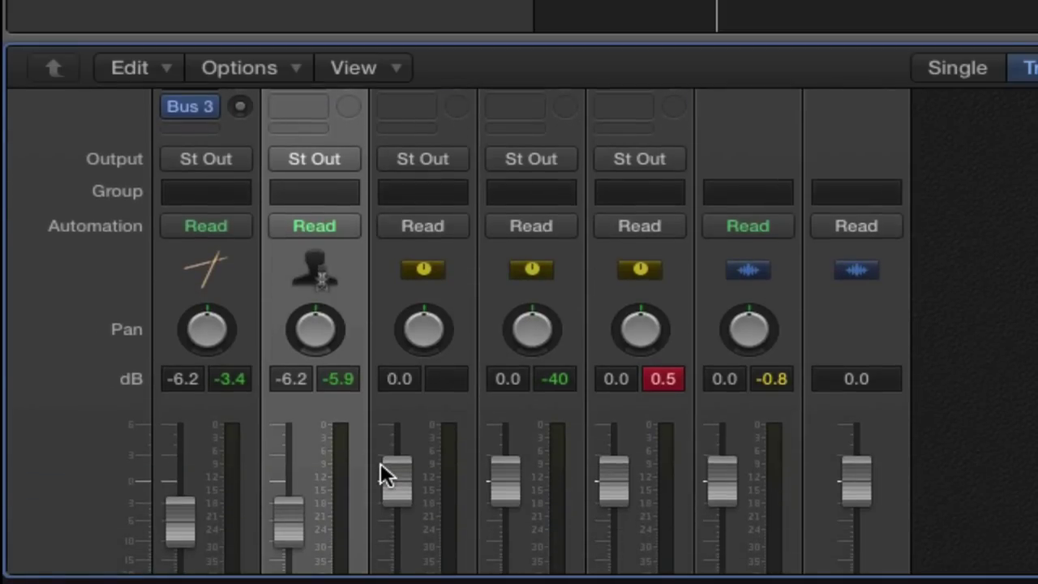
drag(317, 317, 347, 389)
scroll(347, 389, down, 3)
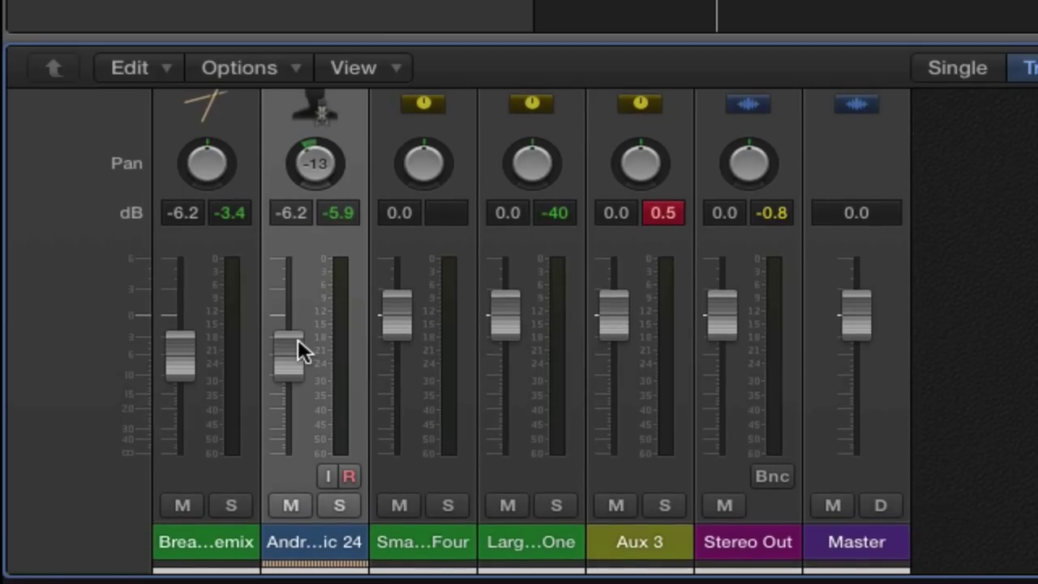
mouse_move(301, 348)
mouse_down()
mouse_move(301, 378)
mouse_move(301, 341)
mouse_move(301, 366)
mouse_up()
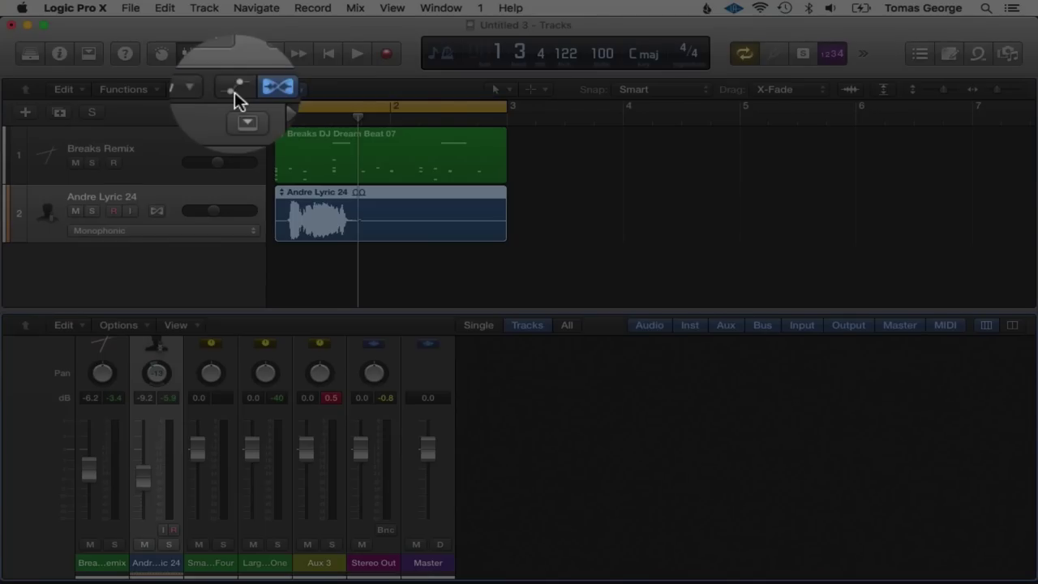
Show track automation, draw a volume dip to -29.6 dB between -9.2 dB points on the Andre Lyric 24 track, and play it back.
click(284, 0)
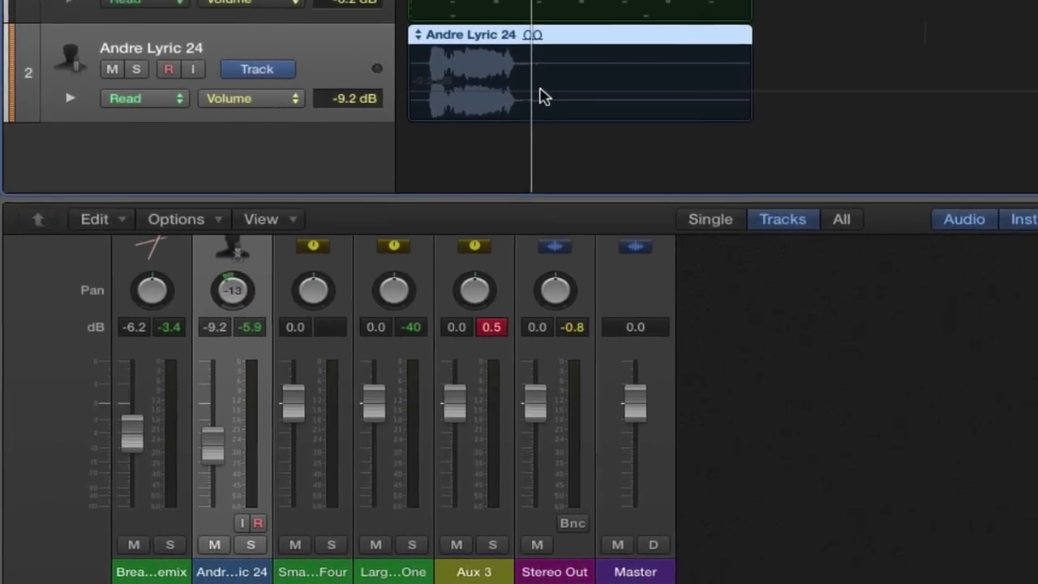
click(403, 173)
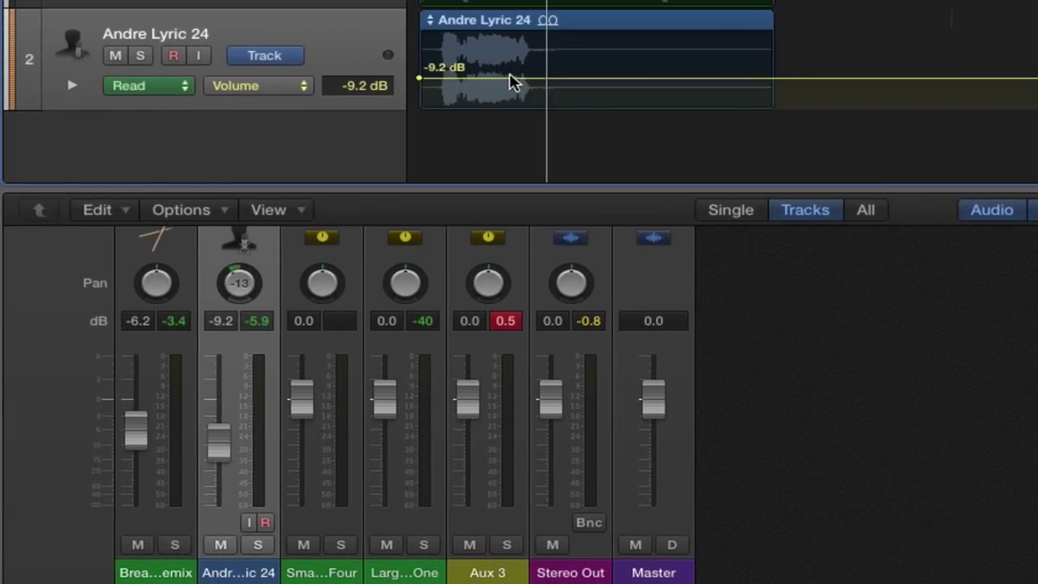
click(471, 174)
click(475, 78)
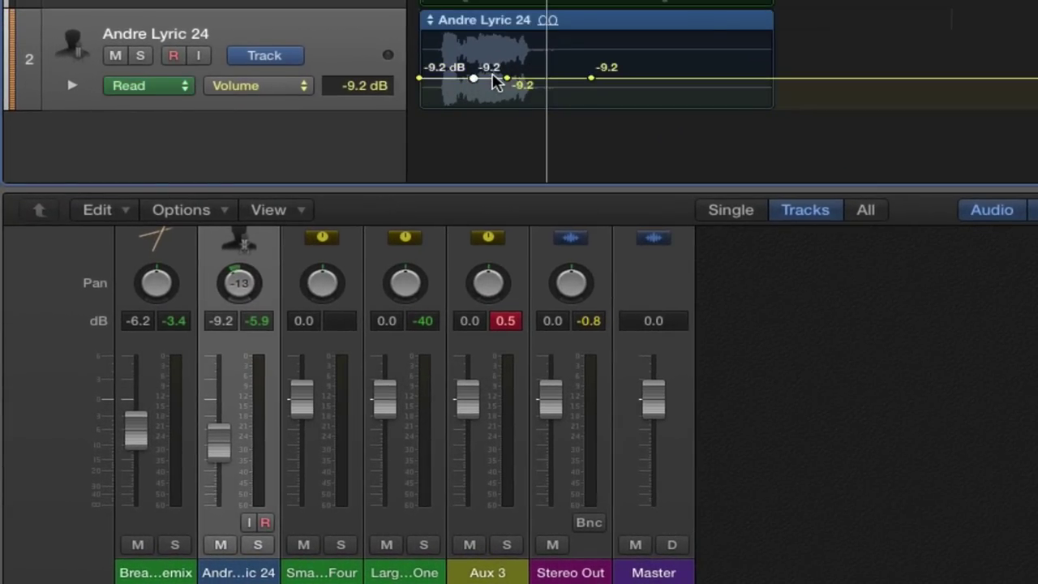
drag(493, 81, 493, 103)
key(space)
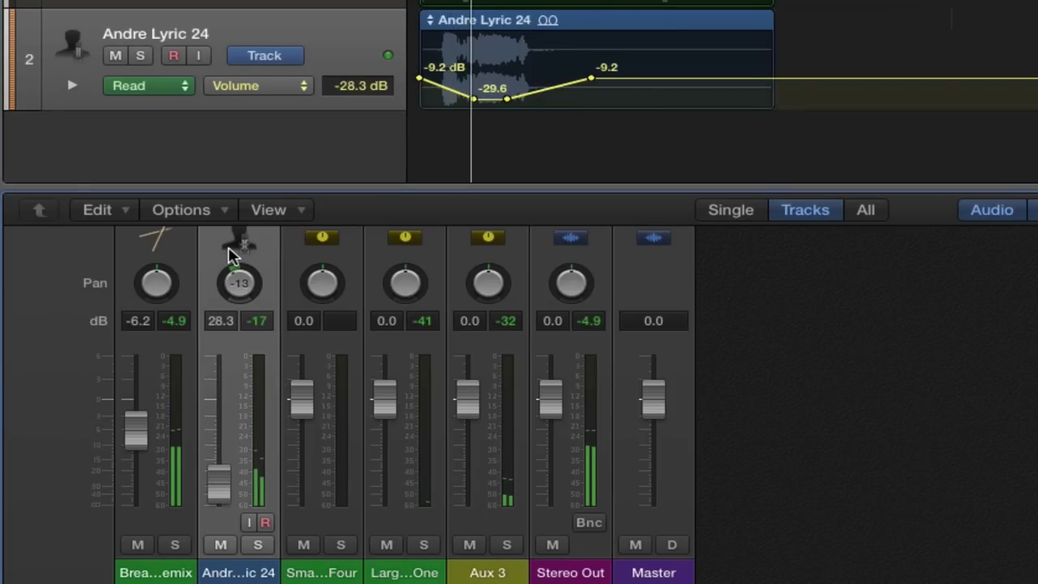
Try to raise the automated Andre Lyric 24 volume fader, and set the Larg…One channel's volume to -3.9 dB.
drag(220, 472, 220, 355)
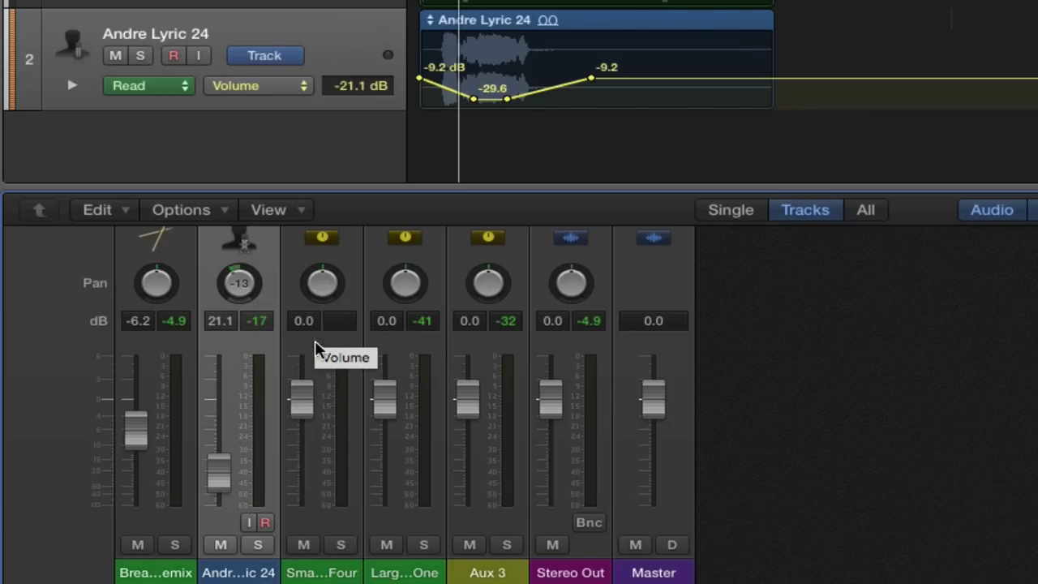
drag(384, 394, 385, 420)
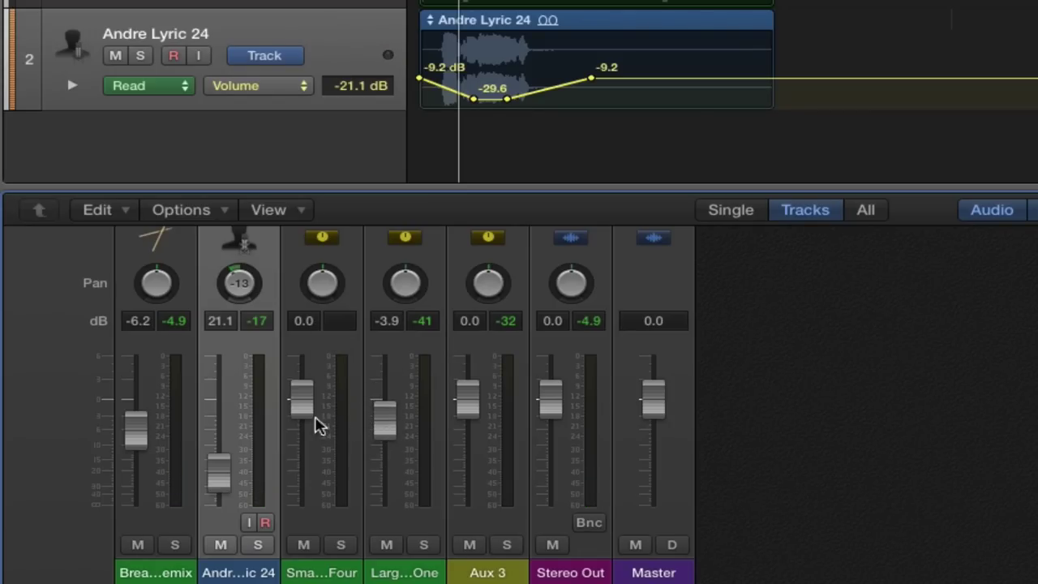
Try again to raise the Andre Lyric 24 volume fader against its automation, and toggle the channel's solo on and off.
drag(227, 477, 228, 354)
click(258, 545)
click(258, 545)
scroll(223, 551, down, 2)
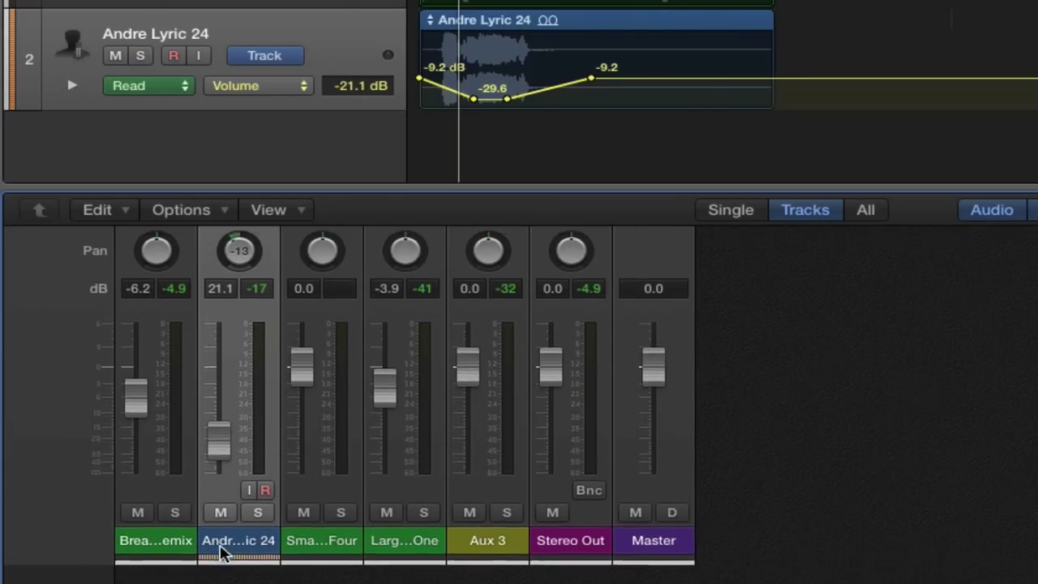